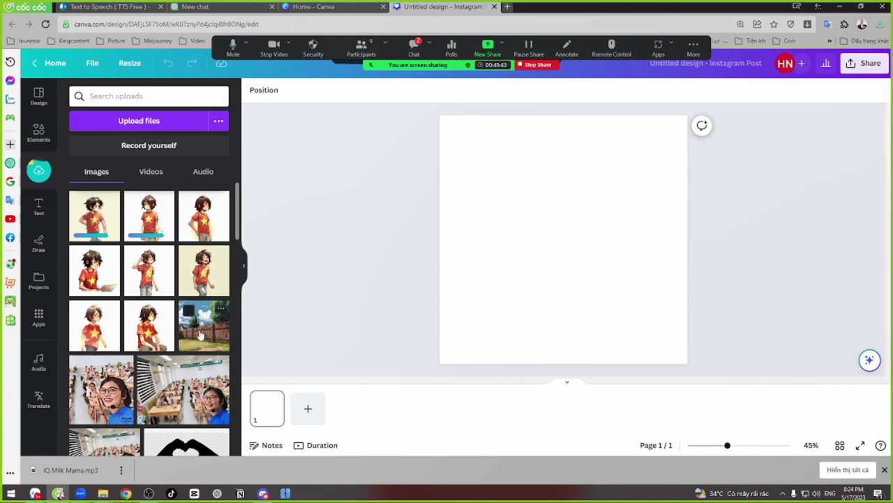
Step: Place the uploaded wooden fence and garden image on the blank page and enlarge it to fill the whole canvas
{"action": "left_click", "coordinate": [200, 345]}
{"action": "left_click_drag", "start_coordinate": [543, 258], "coordinate": [500, 215]}
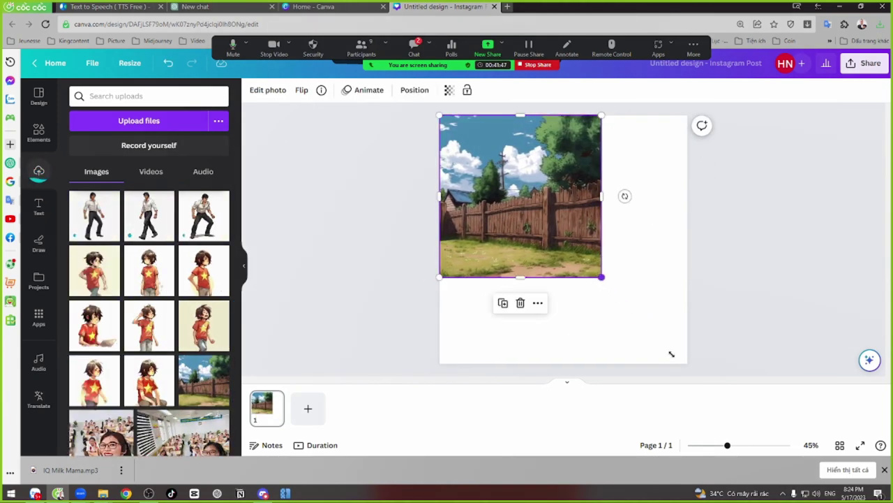
{"action": "left_click_drag", "start_coordinate": [672, 354], "coordinate": [688, 363]}
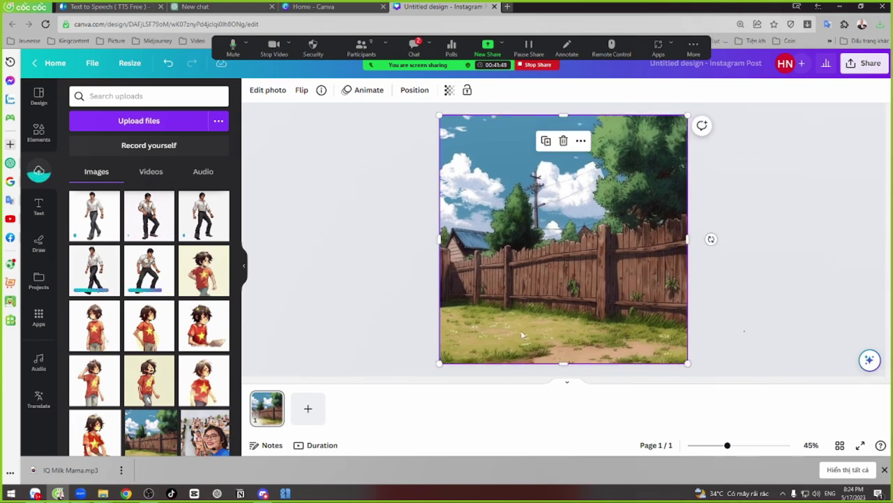
{"action": "key", "text": "Escape"}
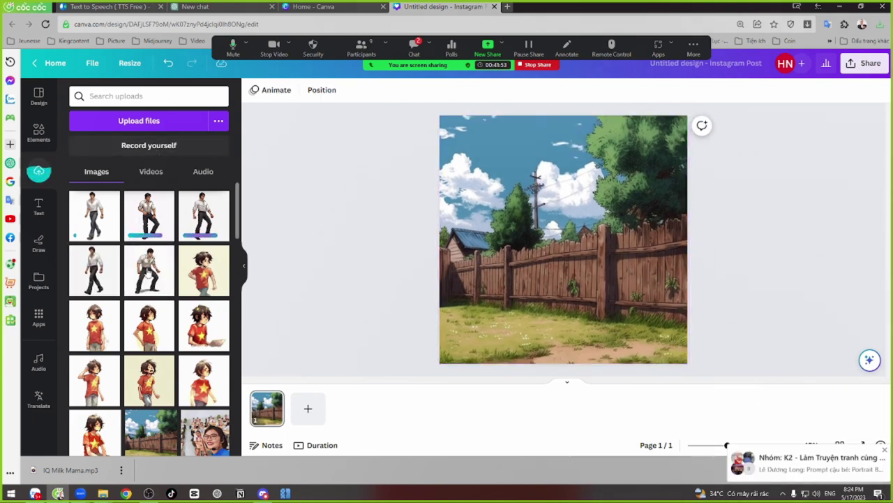
Step: Add the heading "NHỮNG VẾT ĐINH CÒN MÃI" in the upper part of the page, scaled to font size 75.8
{"action": "left_click", "coordinate": [36, 208]}
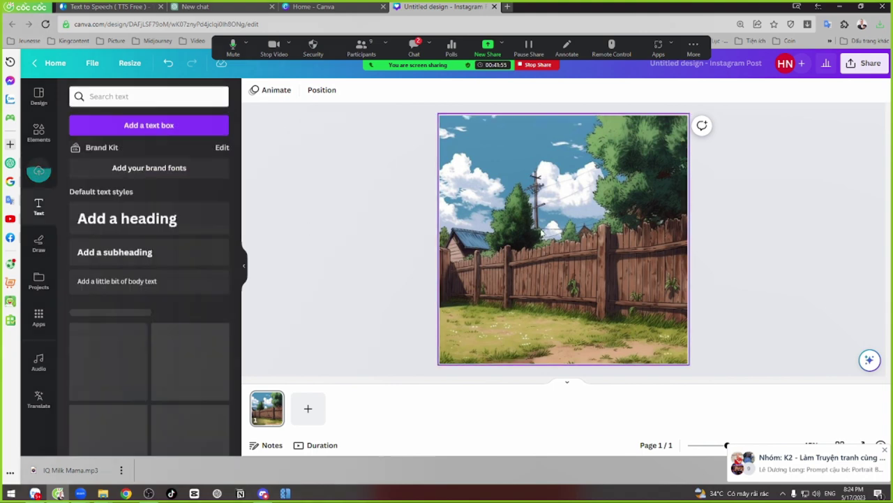
{"action": "left_click", "coordinate": [120, 216]}
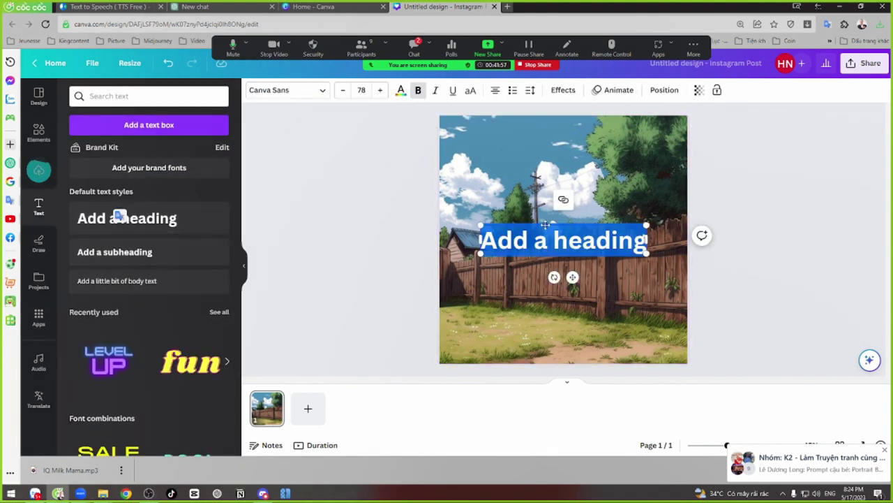
{"action": "left_click_drag", "start_coordinate": [545, 224], "coordinate": [532, 136]}
{"action": "type", "text": "NHỮNG"}
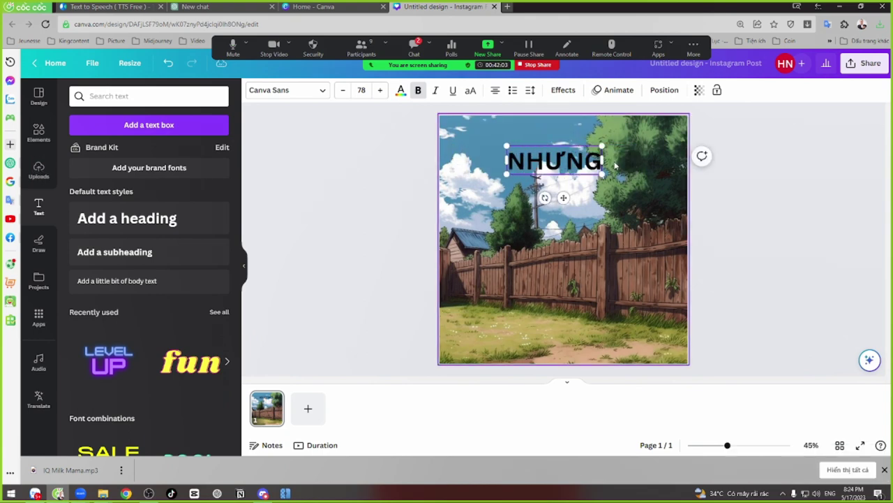
{"action": "type", "text": " VẾT ĐIN"}
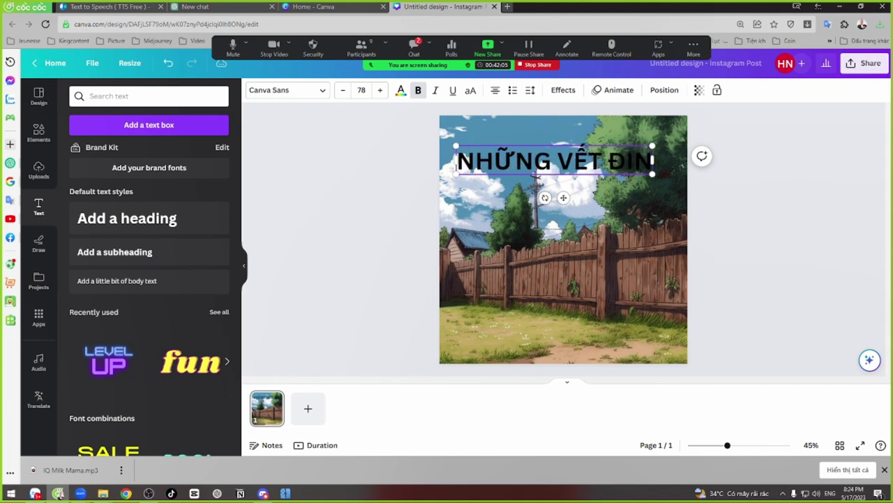
{"action": "type", "text": "H CÒN MAI"}
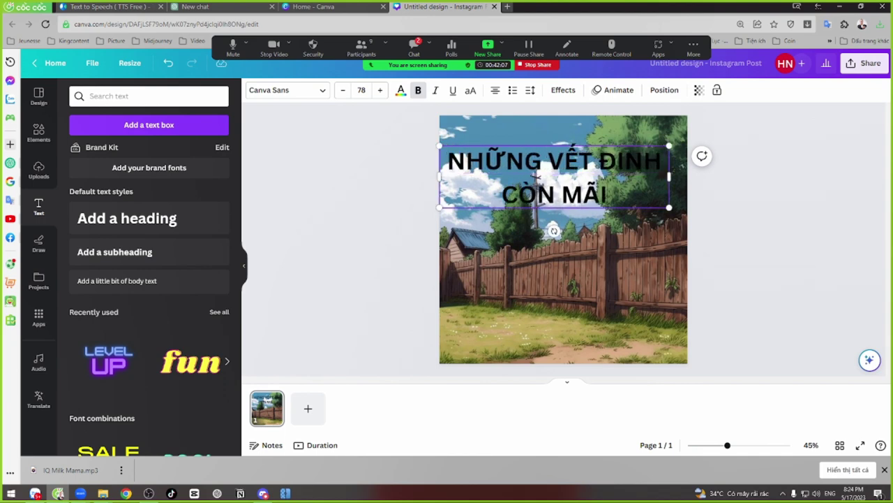
{"action": "mouse_move", "coordinate": [669, 207]}
{"action": "left_mouse_down"}
{"action": "mouse_move", "coordinate": [691, 224]}
{"action": "mouse_move", "coordinate": [658, 221]}
{"action": "left_mouse_up"}
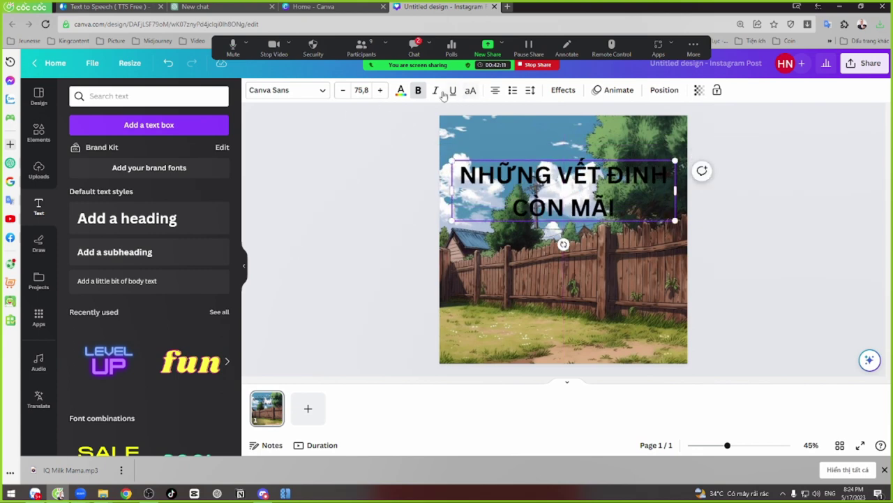
Step: Apply the Shadow text effect to the heading with black as the shadow color
{"action": "left_click", "coordinate": [562, 90]}
{"action": "left_click", "coordinate": [147, 157]}
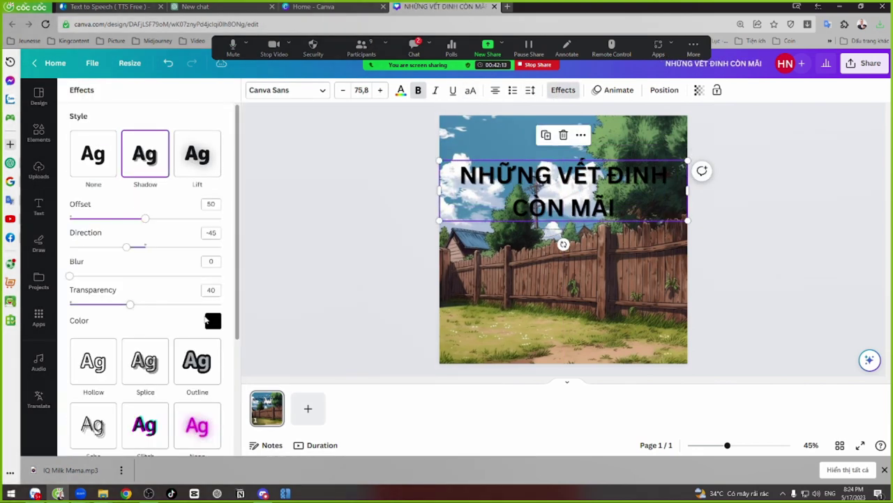
{"action": "left_click", "coordinate": [213, 320]}
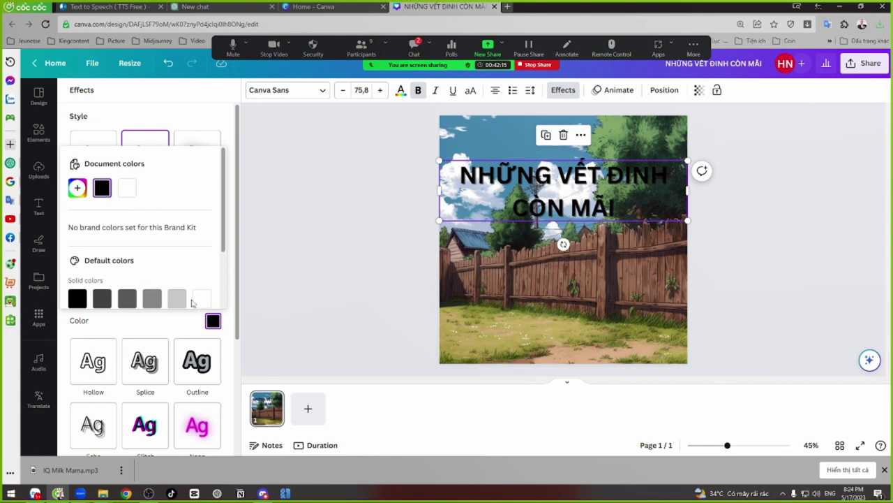
{"action": "left_click", "coordinate": [201, 299]}
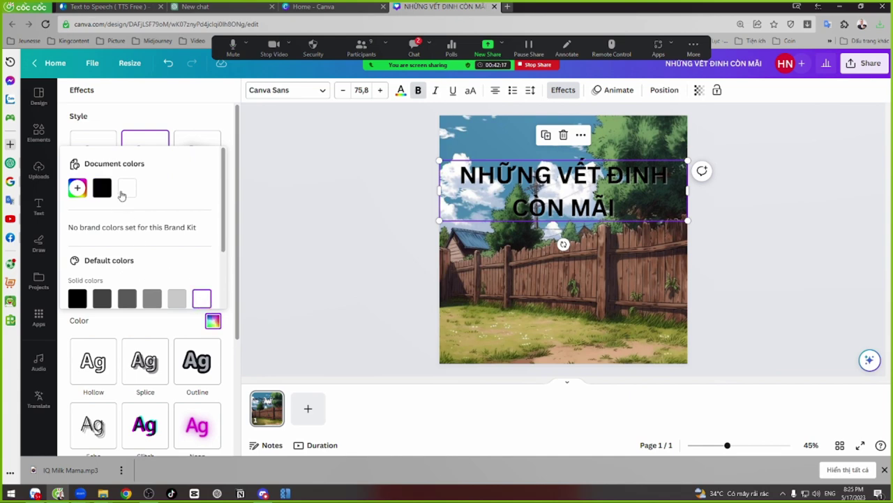
{"action": "left_click", "coordinate": [102, 195]}
{"action": "key", "text": "Escape"}
{"action": "key", "text": "Escape"}
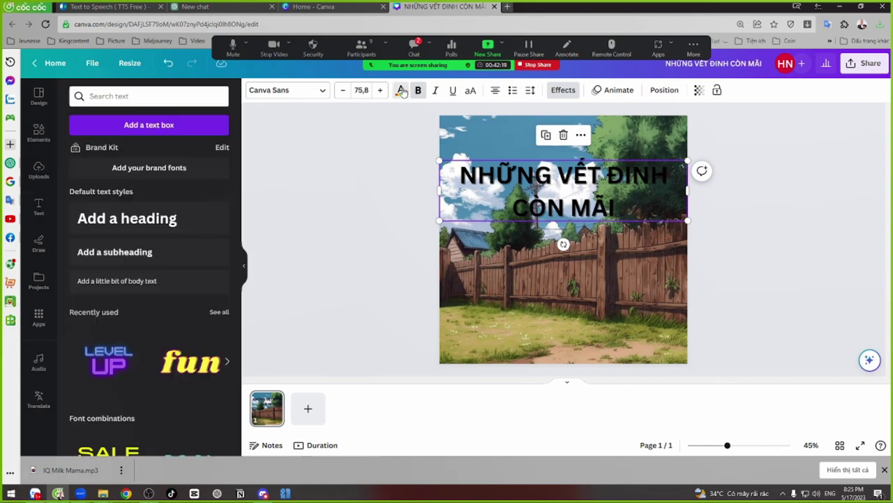
Step: Set the heading's text color to white and shift the heading slightly upward over the sky
{"action": "left_click", "coordinate": [400, 91]}
{"action": "left_click", "coordinate": [140, 155]}
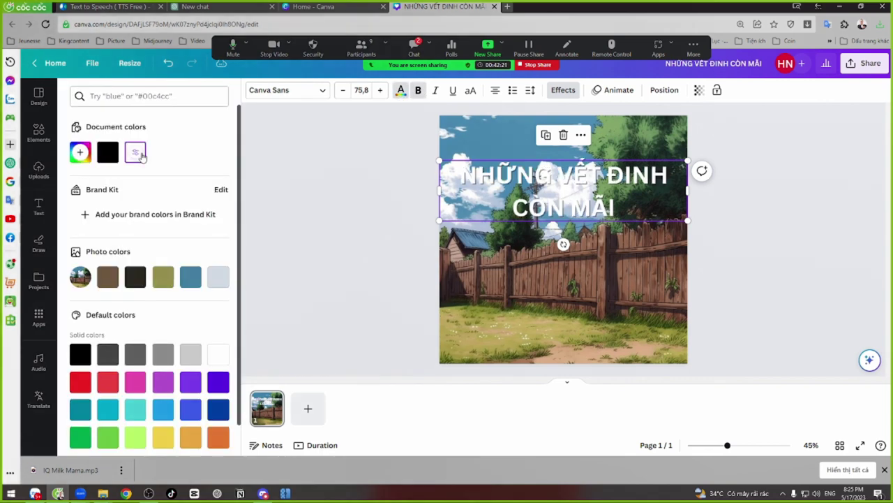
{"action": "left_click_drag", "start_coordinate": [551, 196], "coordinate": [551, 181]}
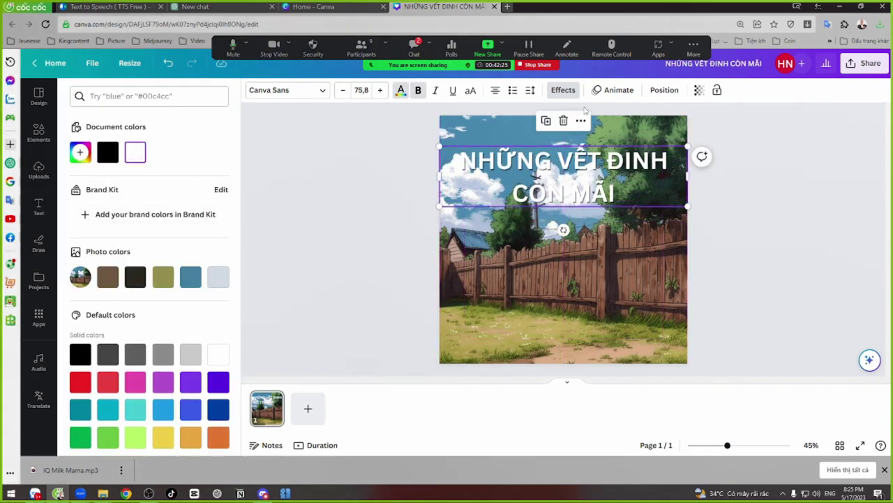
Step: Set the heading's shadow offset to 78 and its direction to -131
{"action": "left_click", "coordinate": [563, 90]}
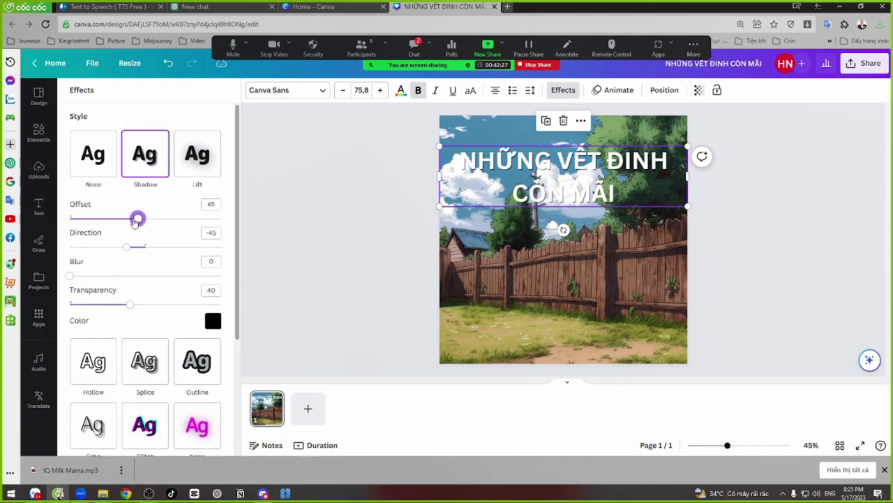
{"action": "left_click_drag", "start_coordinate": [135, 222], "coordinate": [187, 223]}
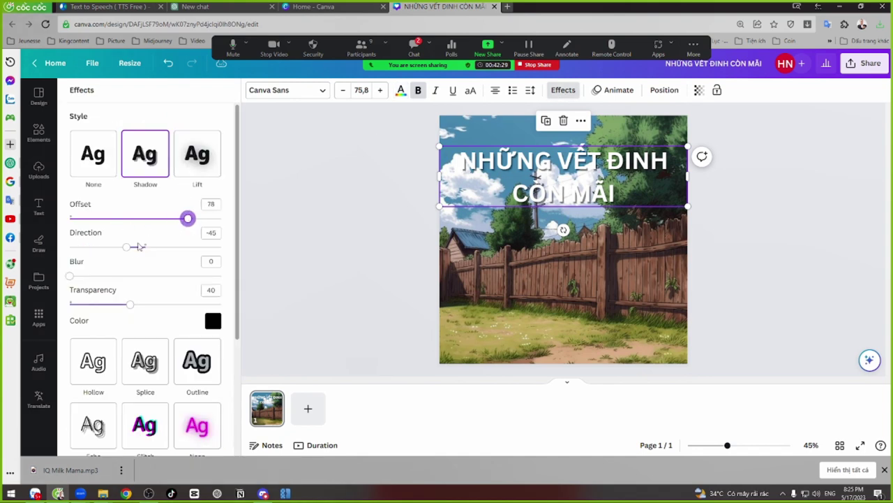
{"action": "left_click_drag", "start_coordinate": [128, 249], "coordinate": [90, 261]}
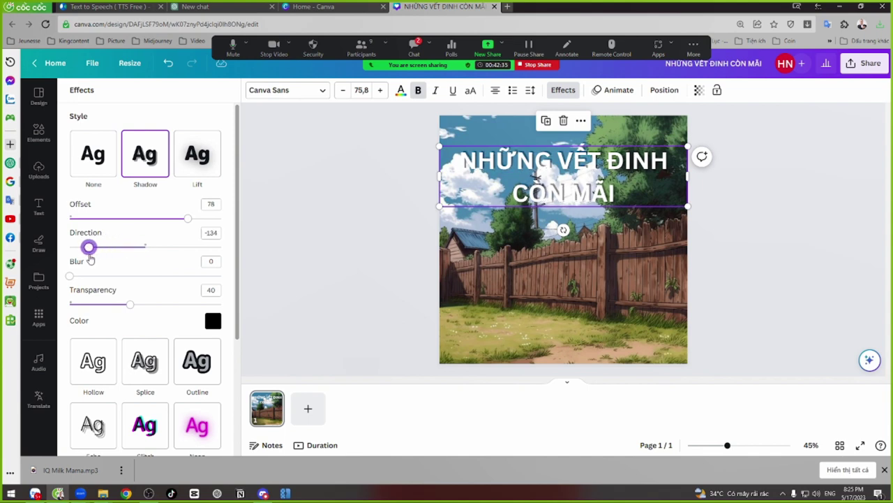
Step: Increase the heading's font size to 86.8
{"action": "left_click", "coordinate": [378, 90]}
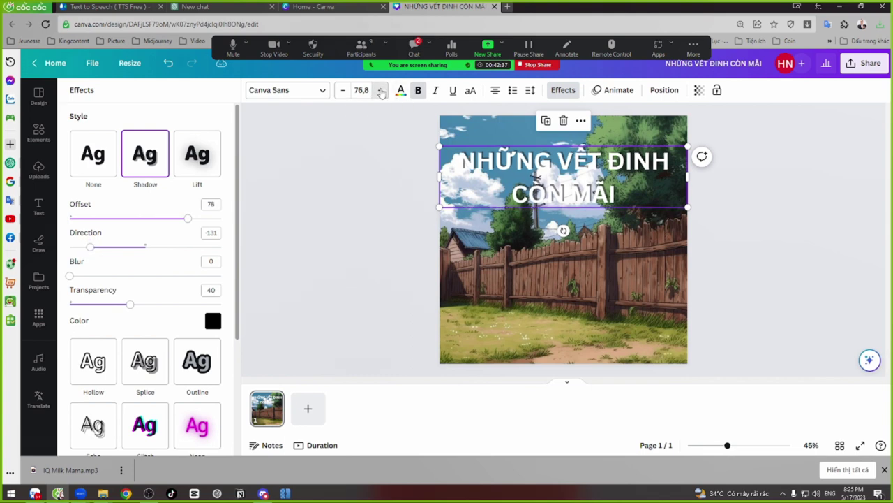
{"action": "left_click", "coordinate": [379, 90]}
{"action": "left_click", "coordinate": [379, 91]}
{"action": "left_click", "coordinate": [380, 93]}
{"action": "left_click", "coordinate": [380, 93]}
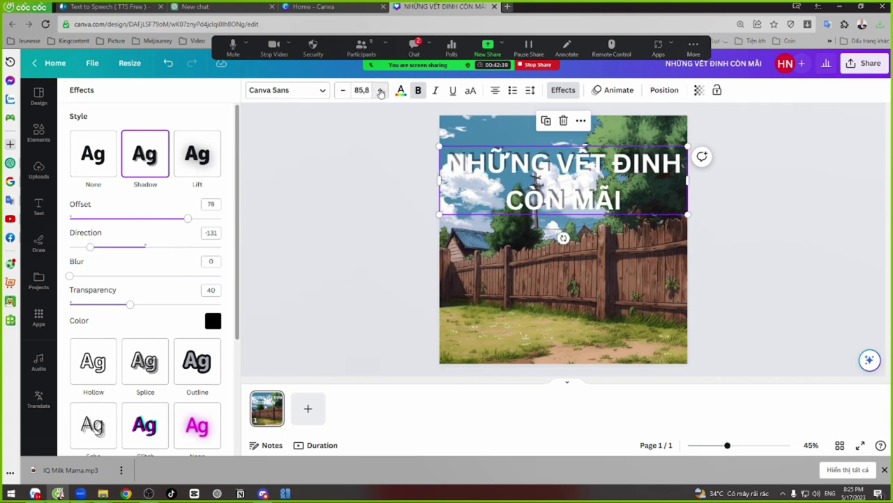
{"action": "left_click", "coordinate": [380, 93]}
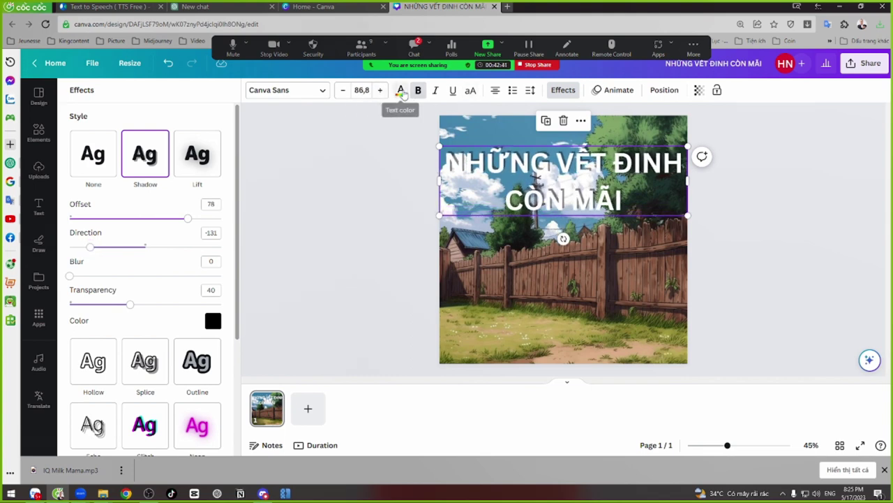
Step: Try the photo-based text colors on the heading, from dark and brown to blue and light grey, ending with olive green
{"action": "left_click", "coordinate": [400, 90]}
{"action": "left_click", "coordinate": [135, 279]}
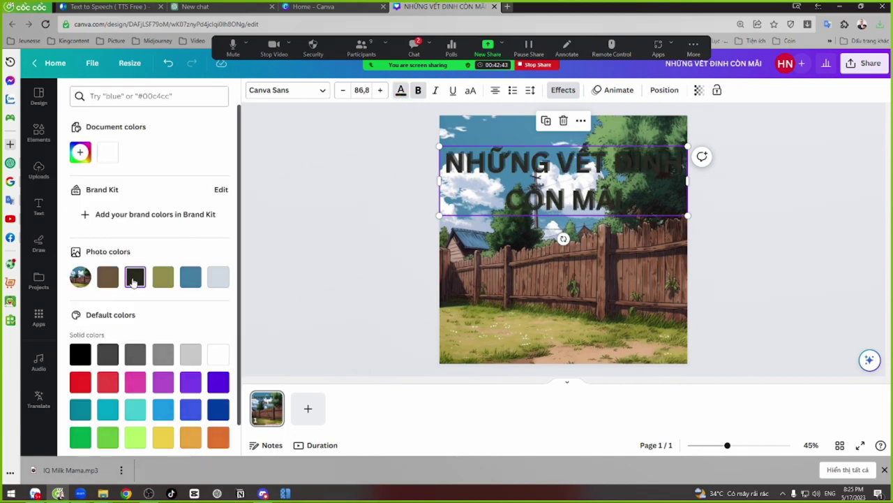
{"action": "left_click", "coordinate": [107, 279]}
{"action": "left_click", "coordinate": [162, 277]}
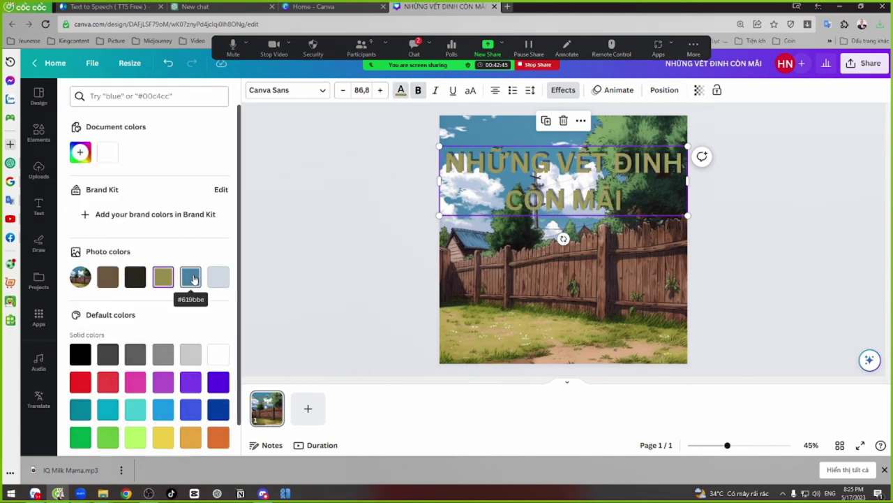
{"action": "left_click", "coordinate": [190, 278]}
{"action": "left_click", "coordinate": [217, 278]}
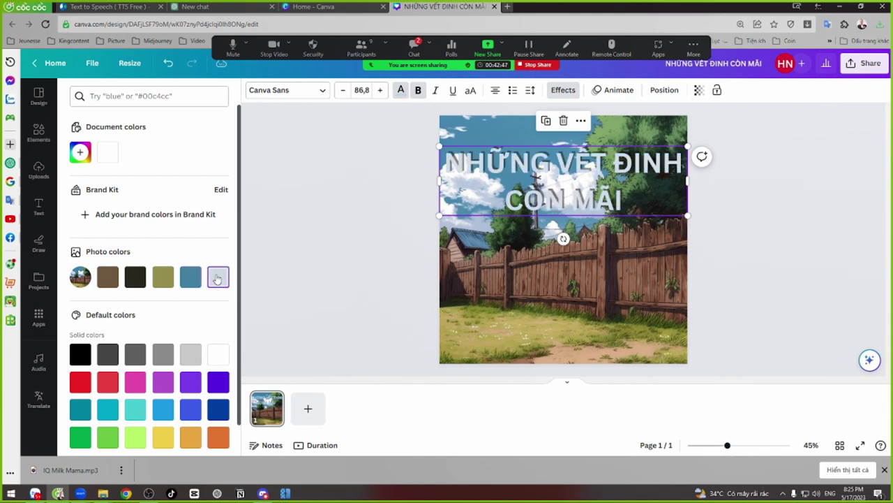
{"action": "left_click", "coordinate": [192, 279]}
{"action": "left_click", "coordinate": [163, 279]}
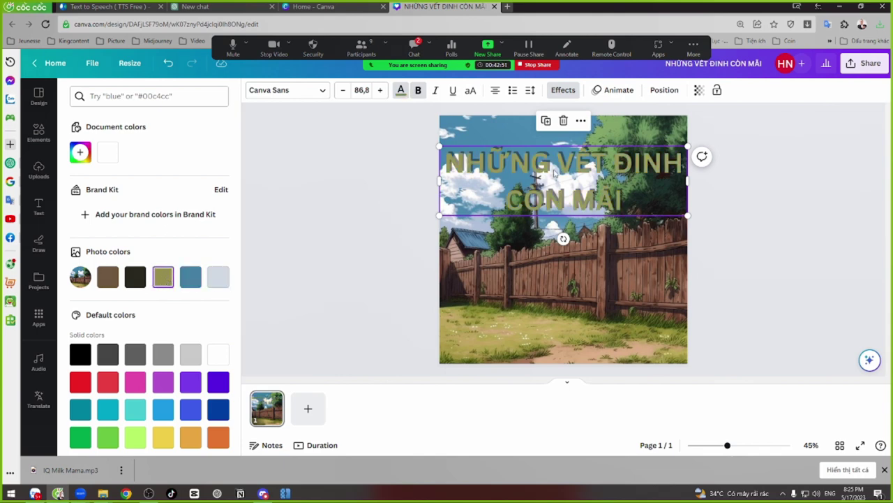
Step: Move the heading onto the grass in the lower part of the page and scale it down to font size 78.1
{"action": "left_click_drag", "start_coordinate": [555, 174], "coordinate": [553, 312]}
{"action": "left_click_drag", "start_coordinate": [687, 287], "coordinate": [678, 290]}
{"action": "left_click_drag", "start_coordinate": [623, 352], "coordinate": [639, 322]}
Step: Change the heading's text color to white and adjust its position slightly upward on the grass
{"action": "left_click", "coordinate": [401, 90]}
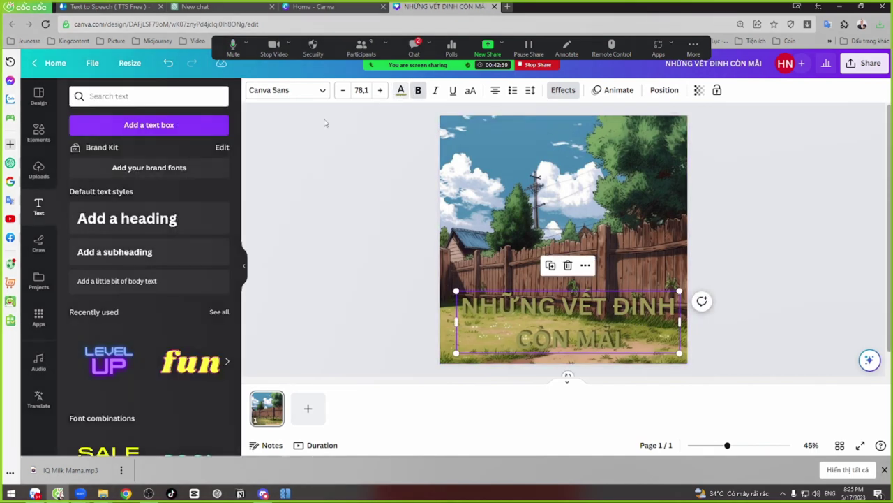
{"action": "left_click", "coordinate": [401, 90]}
{"action": "left_click", "coordinate": [135, 152]}
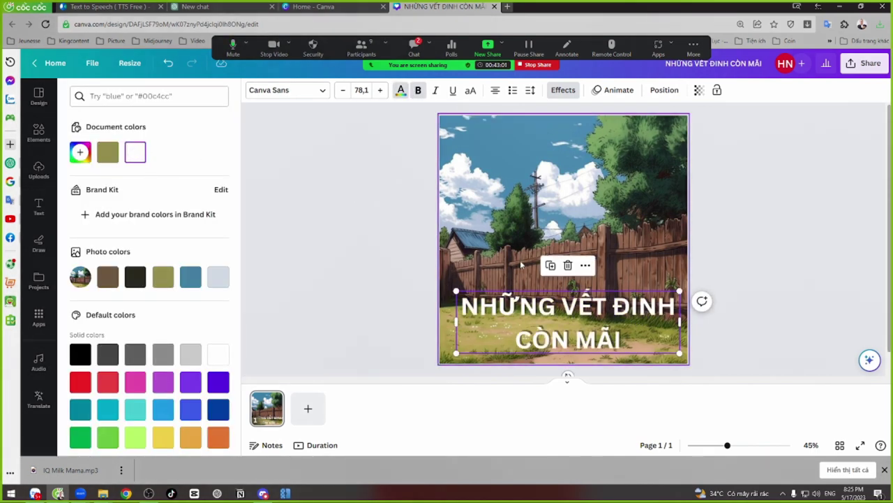
{"action": "left_click_drag", "start_coordinate": [598, 316], "coordinate": [599, 317]}
{"action": "left_click", "coordinate": [758, 259]}
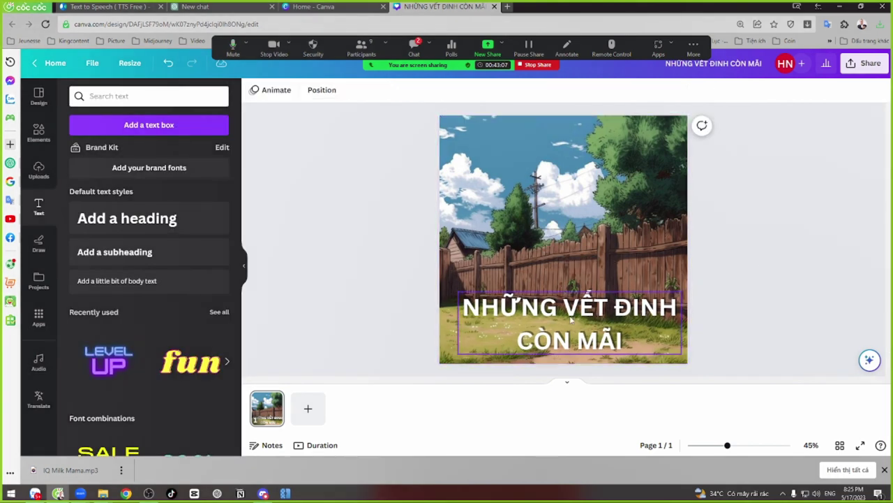
{"action": "left_click_drag", "start_coordinate": [567, 292], "coordinate": [566, 286]}
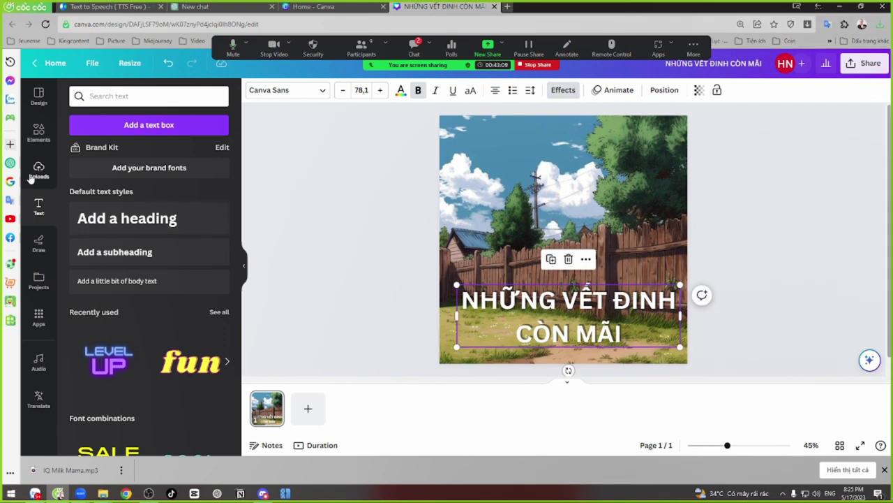
Step: Add the uploaded image of the seated boy in the red star shirt and remove its background
{"action": "left_click", "coordinate": [38, 169]}
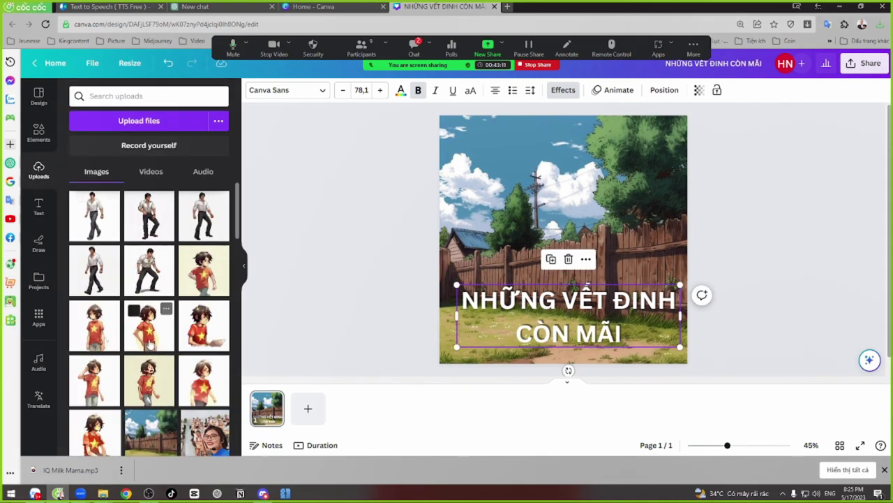
{"action": "scroll", "coordinate": [143, 334], "scroll_direction": "down", "scroll_amount": 1}
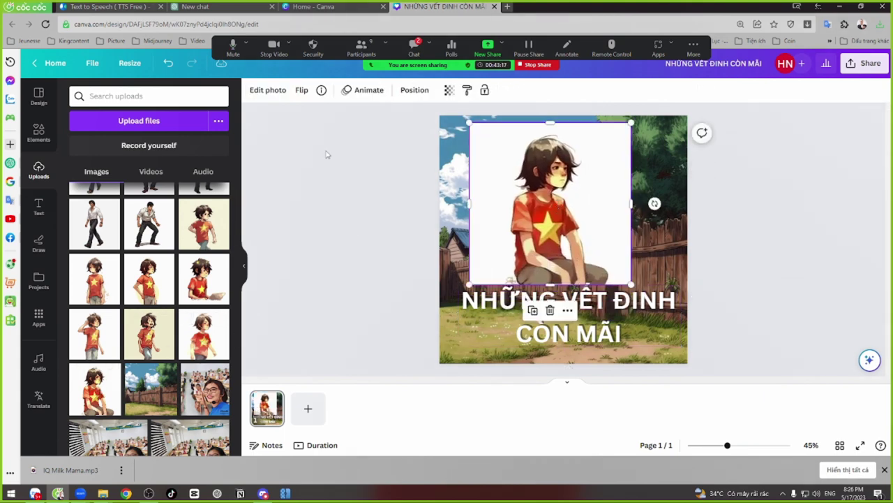
{"action": "left_click", "coordinate": [268, 90]}
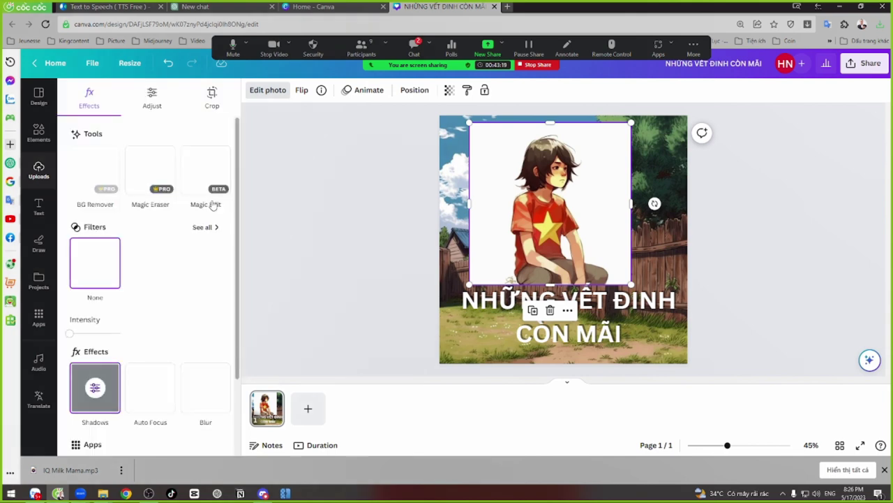
{"action": "left_click", "coordinate": [94, 170]}
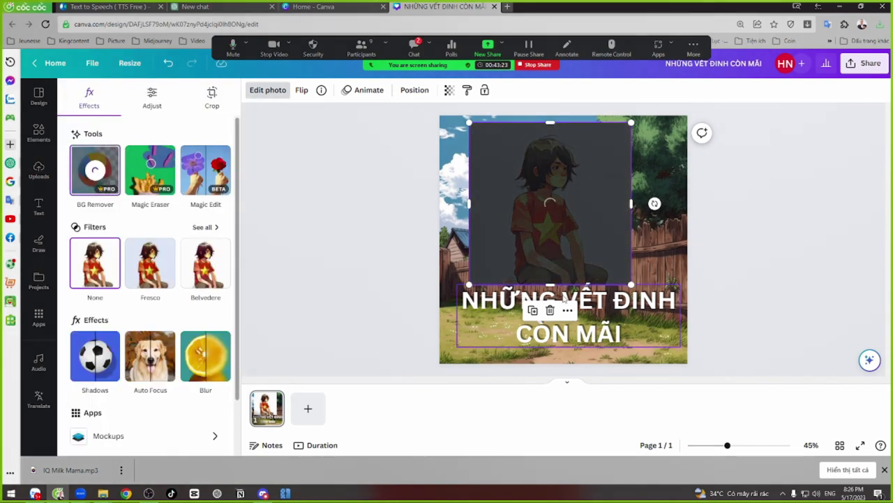
Step: Move the boy to the page's lower-left corner and the heading to the upper part, centered above him
{"action": "left_click_drag", "start_coordinate": [586, 217], "coordinate": [556, 297]}
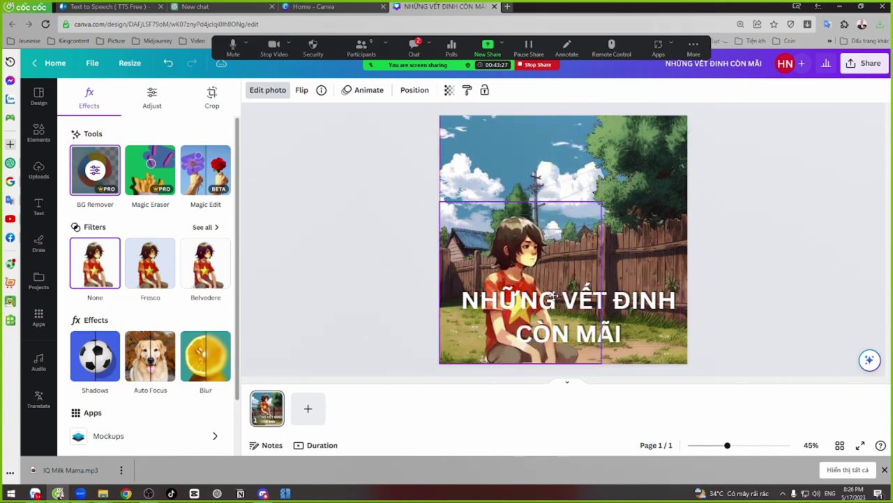
{"action": "left_click", "coordinate": [632, 316]}
{"action": "left_click_drag", "start_coordinate": [634, 319], "coordinate": [654, 191]}
{"action": "left_click", "coordinate": [732, 208]}
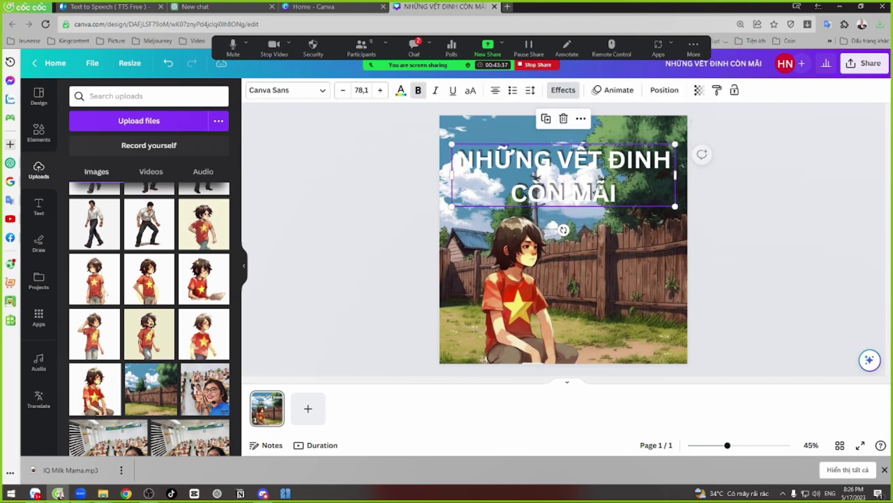
Step: Give the heading a black Outline effect with thickness 146 and shift it slightly down the page
{"action": "left_click", "coordinate": [315, 228]}
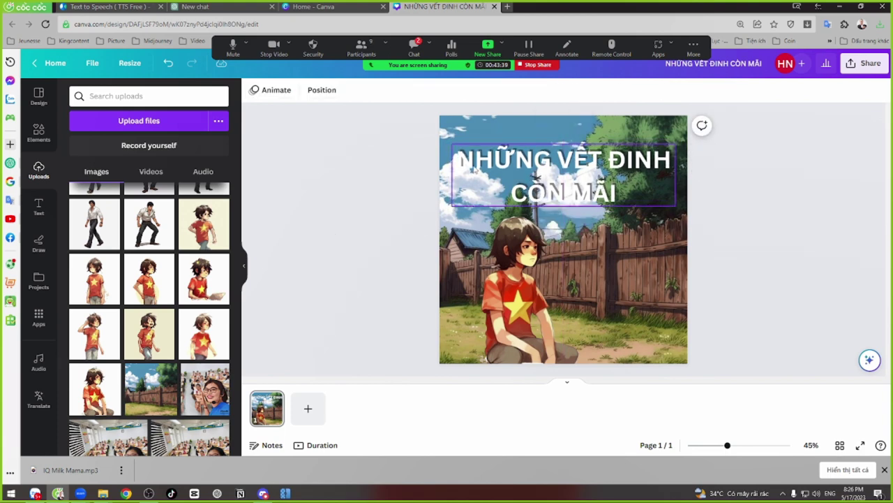
{"action": "left_click", "coordinate": [551, 164]}
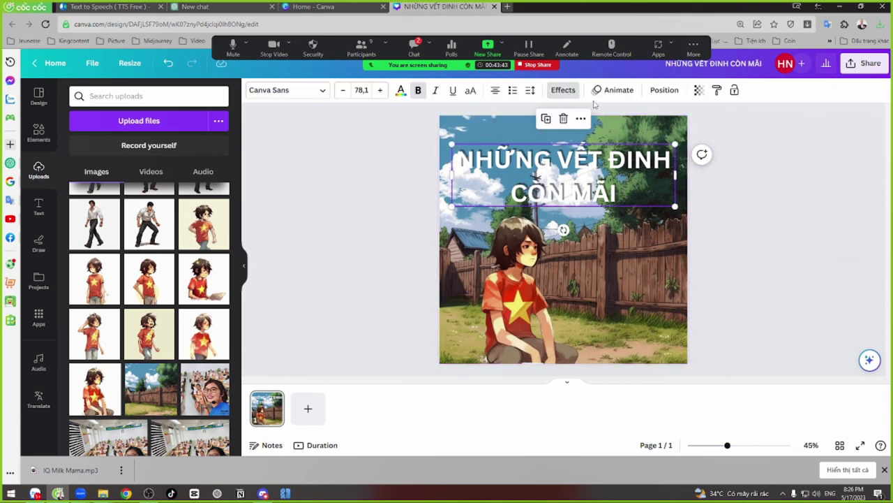
{"action": "left_click", "coordinate": [564, 91]}
{"action": "left_click", "coordinate": [190, 365]}
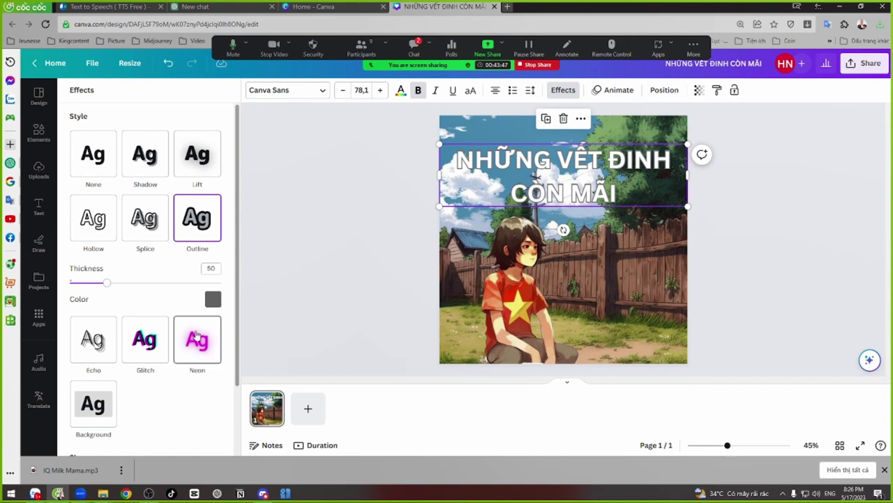
{"action": "left_click_drag", "start_coordinate": [111, 287], "coordinate": [182, 293]}
{"action": "left_click", "coordinate": [212, 299]}
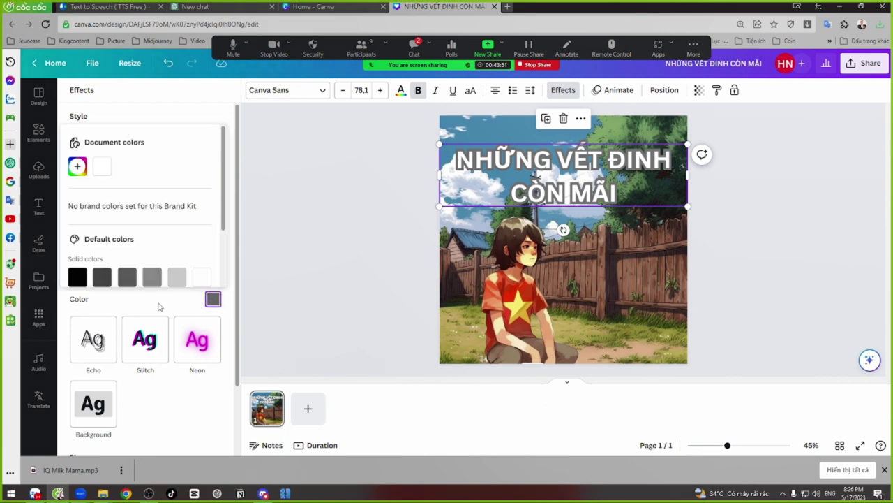
{"action": "left_click", "coordinate": [77, 278]}
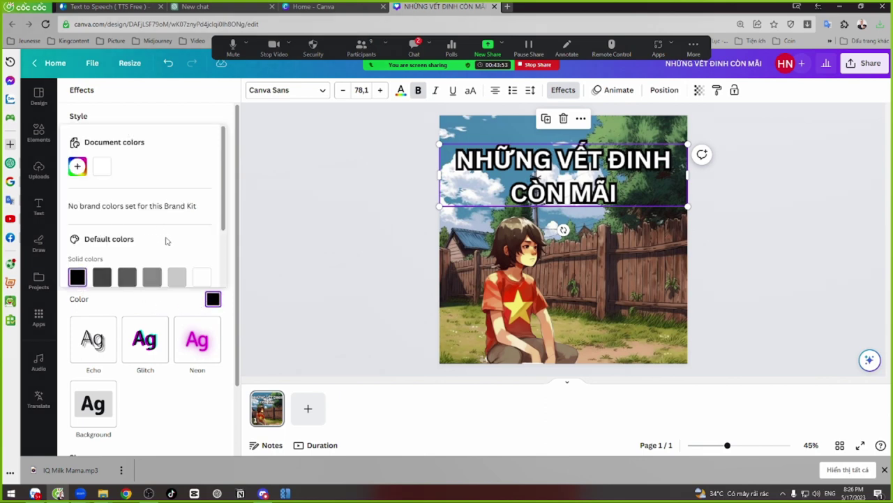
{"action": "left_click_drag", "start_coordinate": [574, 171], "coordinate": [575, 180]}
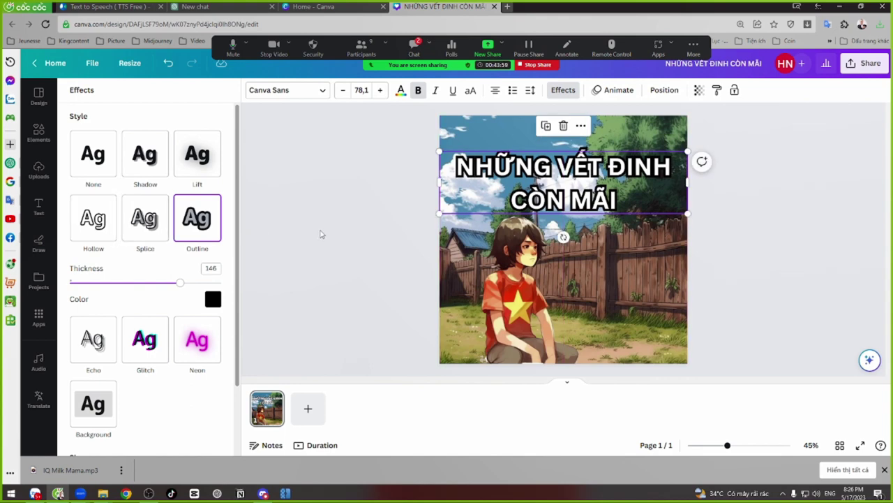
Step: Duplicate the heading over the fence area and replace the copy's text with "TÁC GIẢ:" followed by the author's name
{"action": "left_click", "coordinate": [546, 126]}
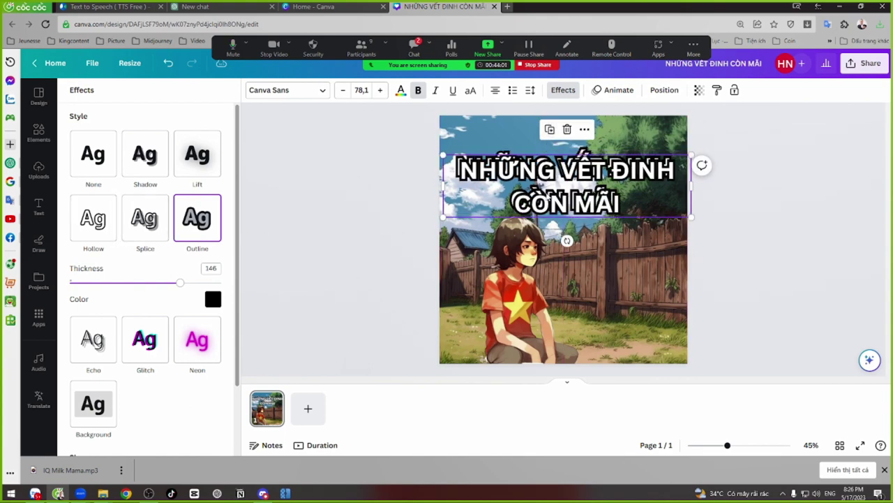
{"action": "left_click_drag", "start_coordinate": [544, 203], "coordinate": [594, 301]}
{"action": "double_click", "coordinate": [593, 301]}
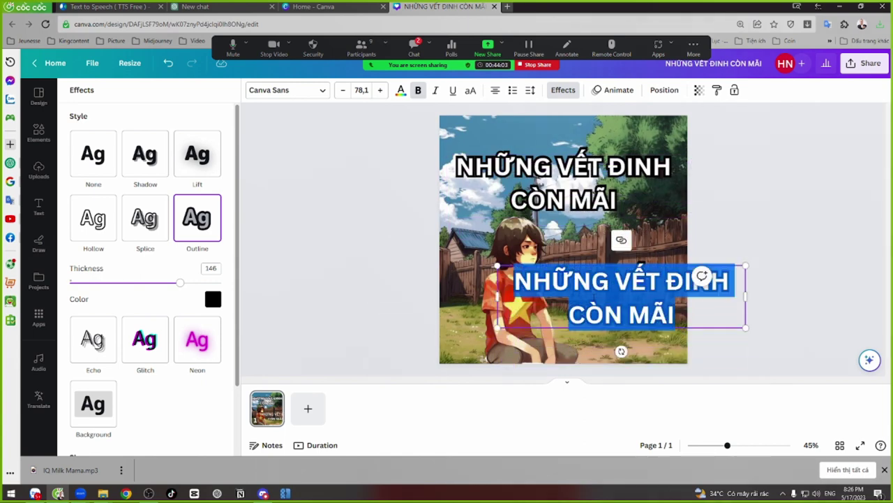
{"action": "type", "text": "TÁC GIA"}
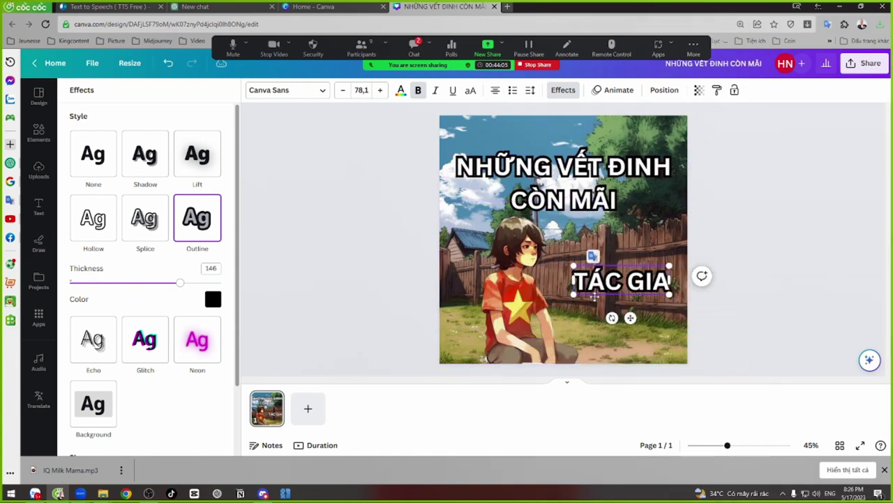
{"action": "type", "text": ": MR.DU"}
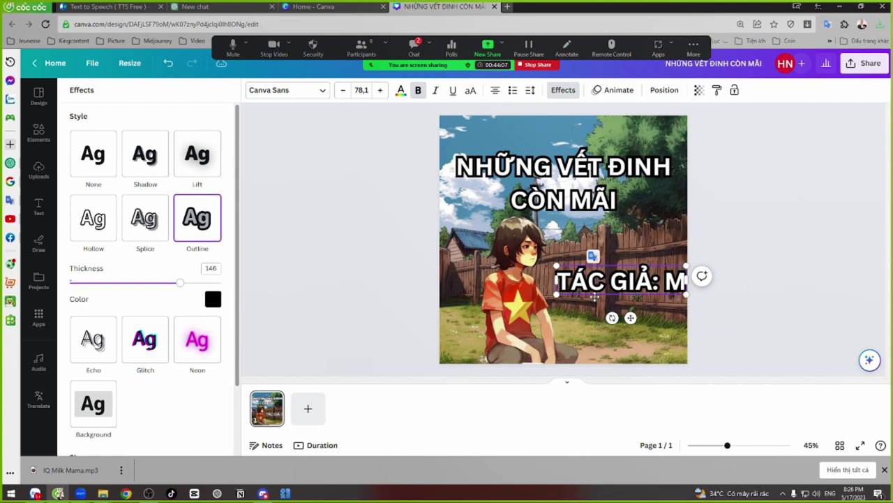
{"action": "key", "text": "BackSpace"}
{"action": "key", "text": "BackSpace"}
{"action": "type", "text": "LONG"}
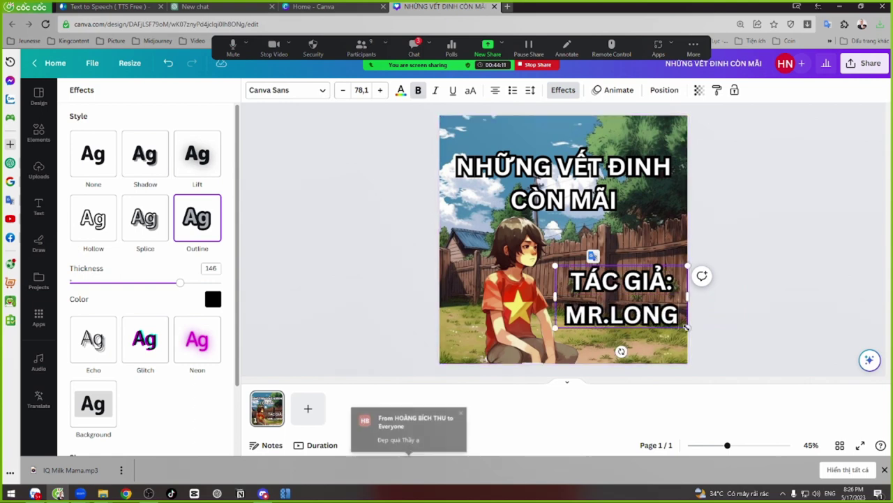
Step: Scale the author line down to font size 34.8 on a single line and center it directly beneath the heading
{"action": "left_click_drag", "start_coordinate": [687, 327], "coordinate": [595, 216]}
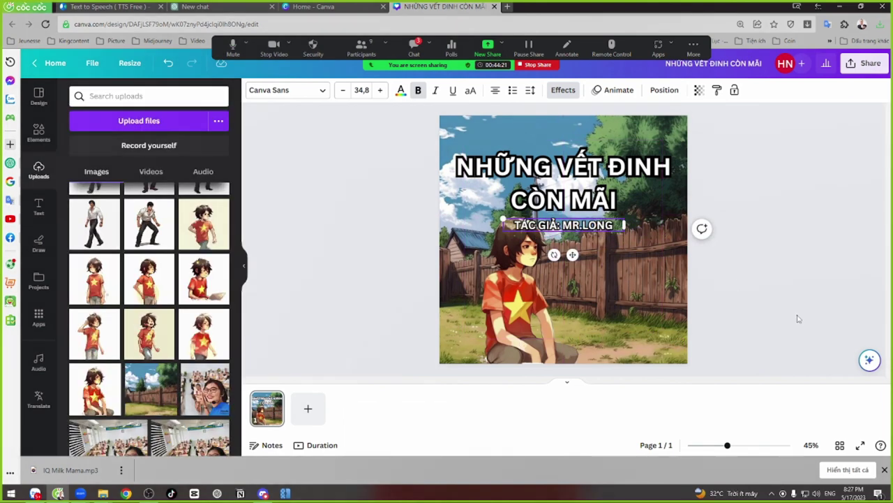
{"action": "left_click", "coordinate": [800, 318]}
{"action": "scroll", "coordinate": [726, 231], "scroll_direction": "up", "scroll_amount": 2}
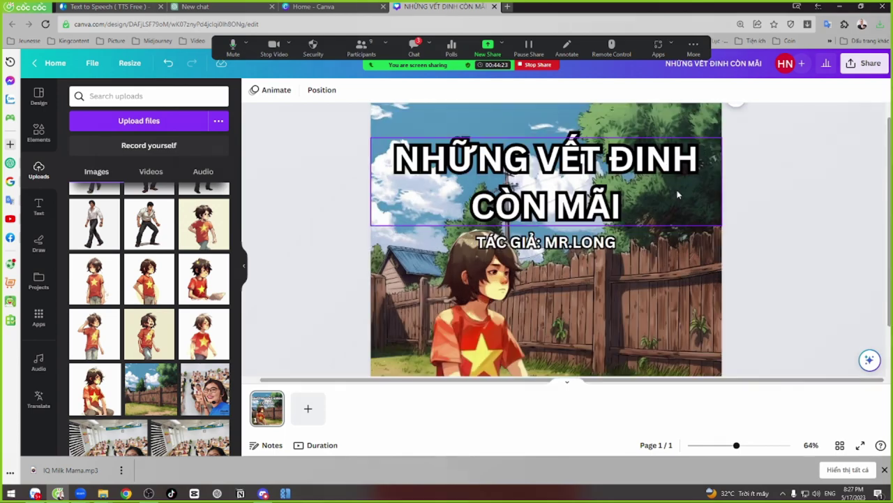
{"action": "scroll", "coordinate": [674, 232], "scroll_direction": "up", "scroll_amount": 2}
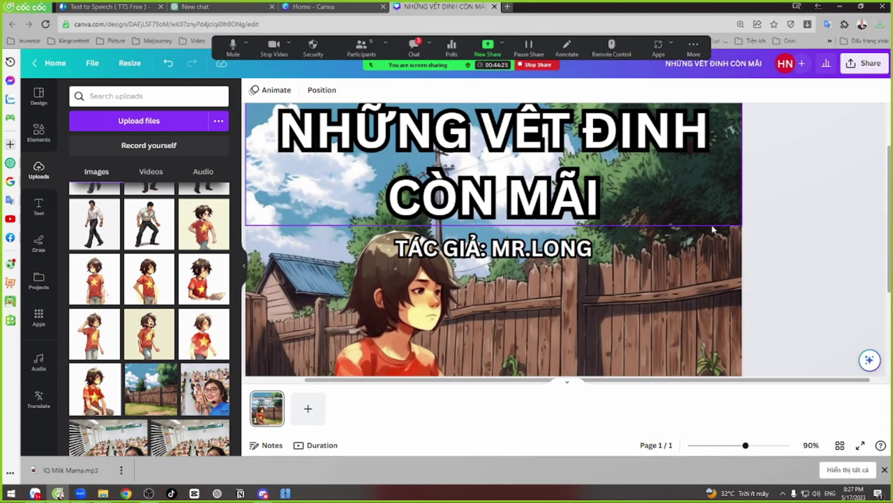
{"action": "scroll", "coordinate": [713, 229], "scroll_direction": "down", "scroll_amount": 3}
{"action": "scroll", "coordinate": [781, 259], "scroll_direction": "down", "scroll_amount": 1}
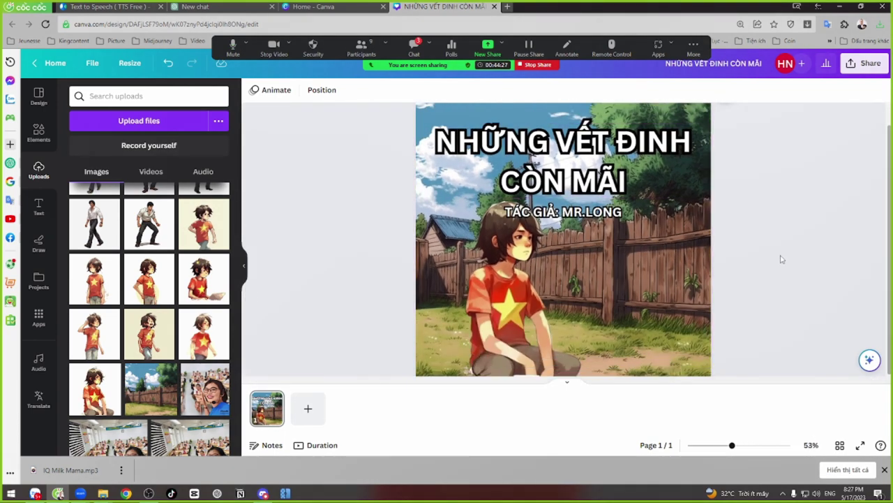
Step: Move the boy farther toward the page's left edge, clear of the author line
{"action": "left_click_drag", "start_coordinate": [530, 297], "coordinate": [487, 297]}
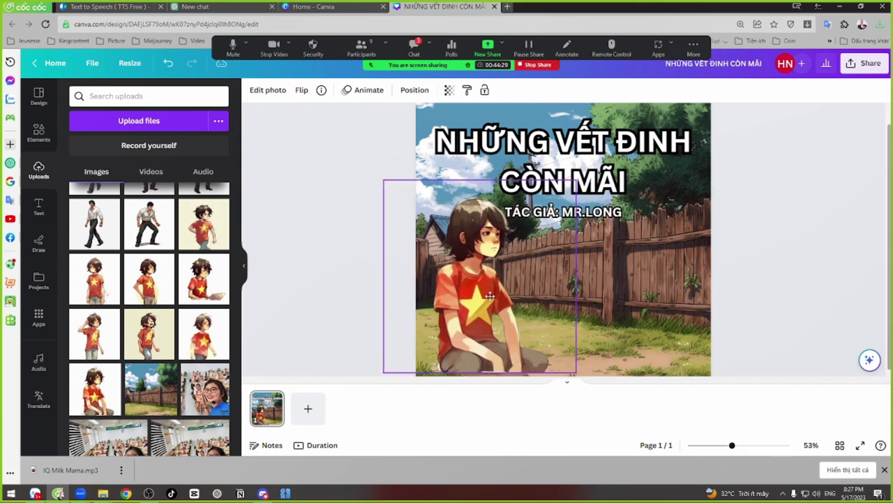
{"action": "left_click", "coordinate": [609, 212]}
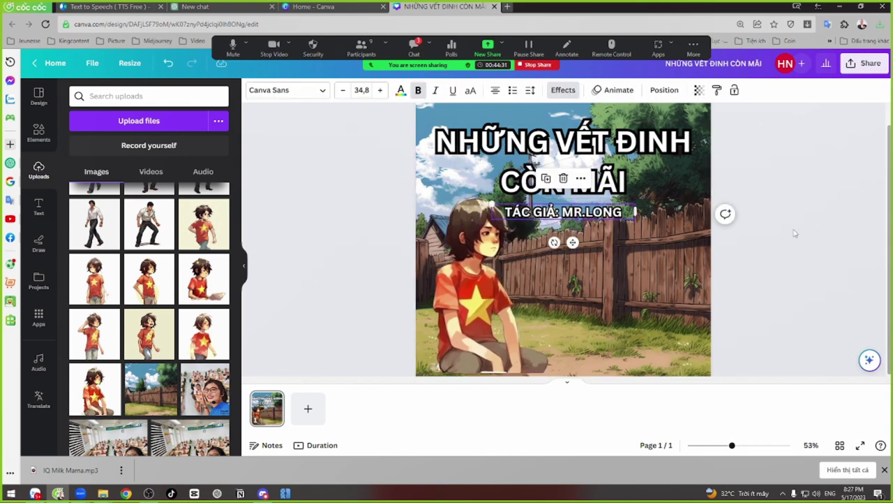
{"action": "left_click", "coordinate": [794, 230]}
Step: Shift the heading slightly upward and bring the centered author line up close beneath it
{"action": "scroll", "coordinate": [731, 279], "scroll_direction": "up", "scroll_amount": 1}
{"action": "left_click_drag", "start_coordinate": [563, 183], "coordinate": [563, 174]}
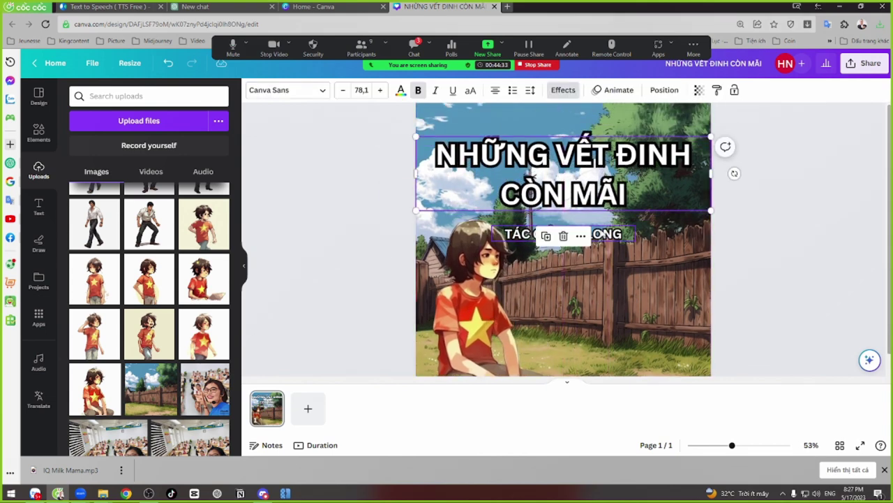
{"action": "left_click_drag", "start_coordinate": [600, 236], "coordinate": [599, 224]}
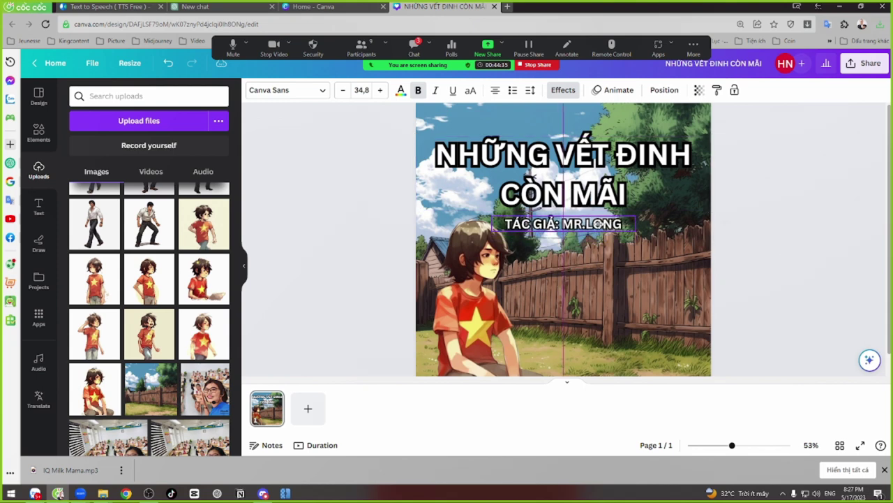
Step: Fine-tune the boy's position near the lower-left corner of the page, placing him slightly lower
{"action": "left_click_drag", "start_coordinate": [492, 287], "coordinate": [496, 291]}
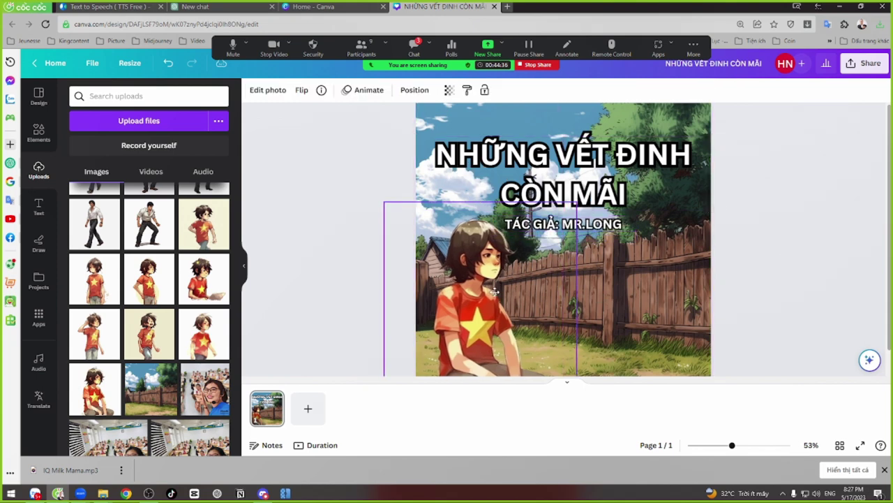
{"action": "left_click", "coordinate": [736, 265]}
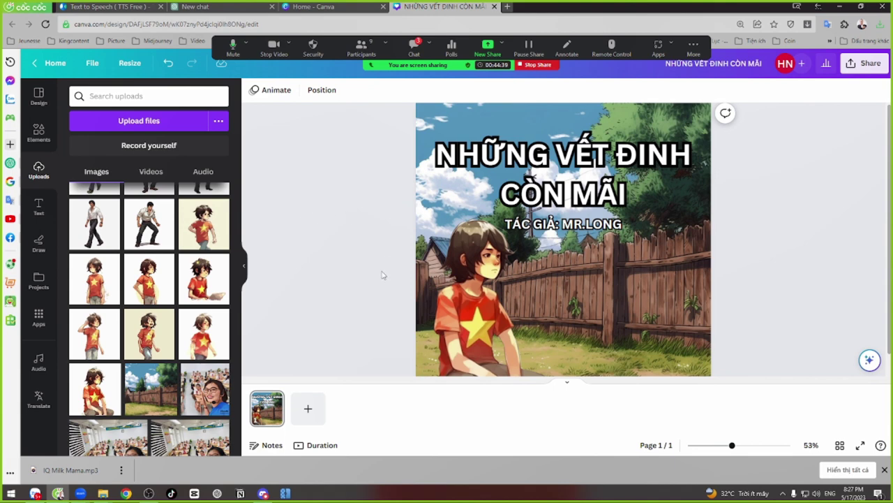
{"action": "scroll", "coordinate": [350, 308], "scroll_direction": "down", "scroll_amount": 1}
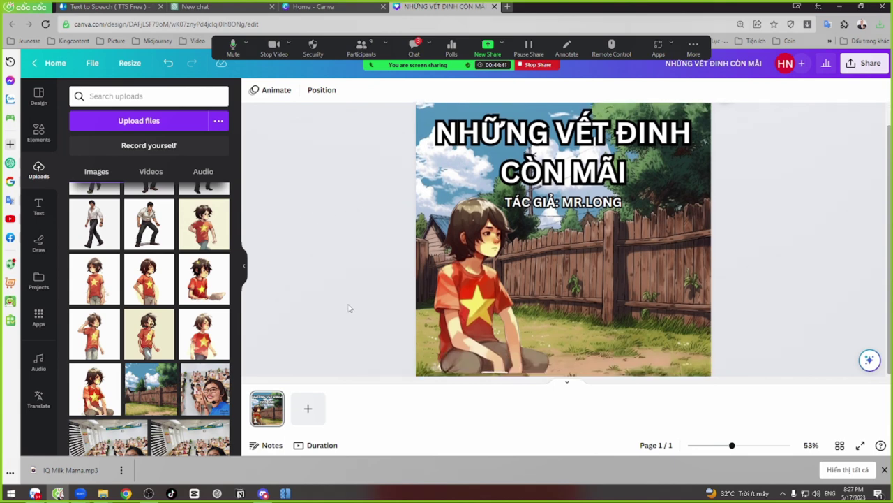
{"action": "left_click_drag", "start_coordinate": [485, 299], "coordinate": [482, 302]}
{"action": "left_click", "coordinate": [332, 292]}
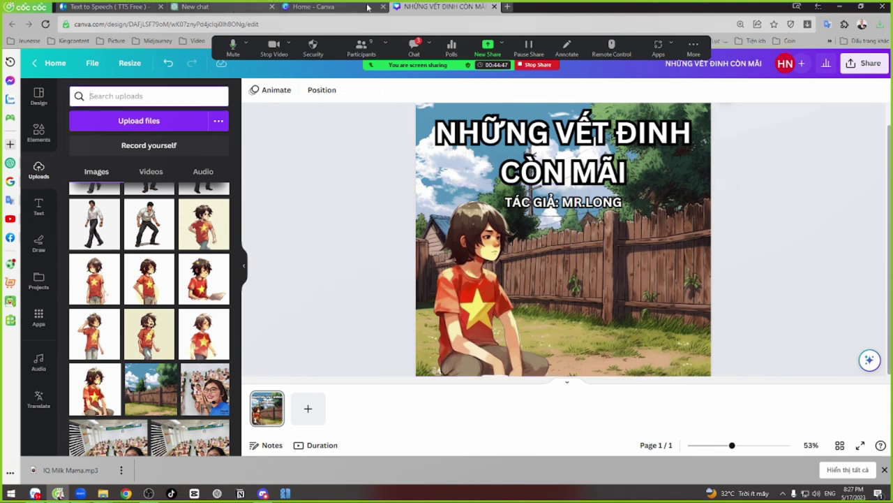
Step: Search Google for "dịch" in a new browser tab, translate "ĐINH" from Vietnamese to English and copy the translation
{"action": "left_click", "coordinate": [508, 7]}
{"action": "type", "text": "DICHvucong.hanoi.gov.vn"}
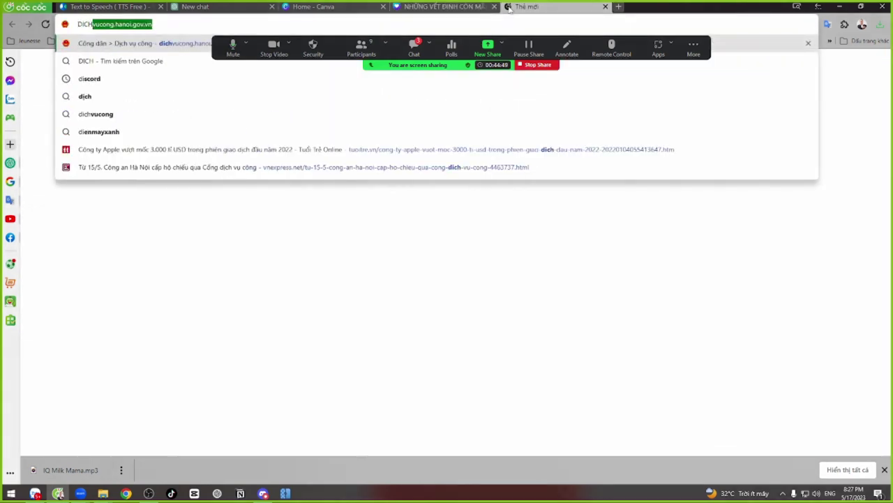
{"action": "key", "text": "Return"}
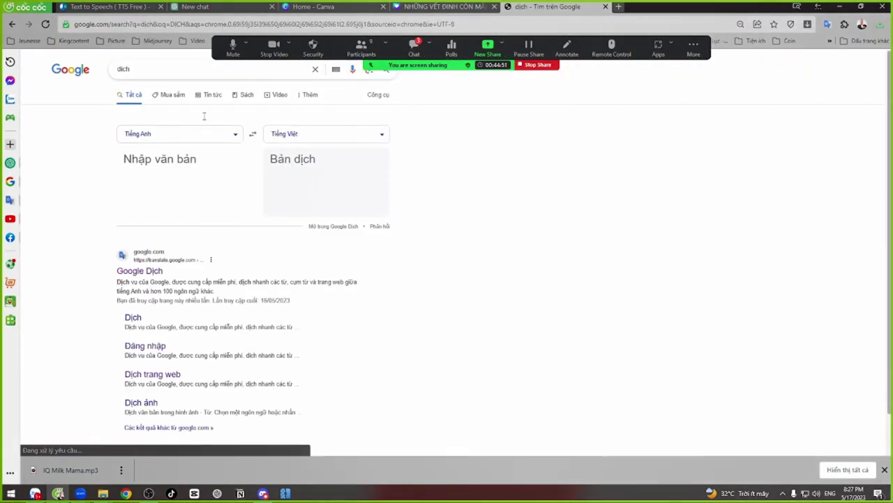
{"action": "type", "text": "ĐINH"}
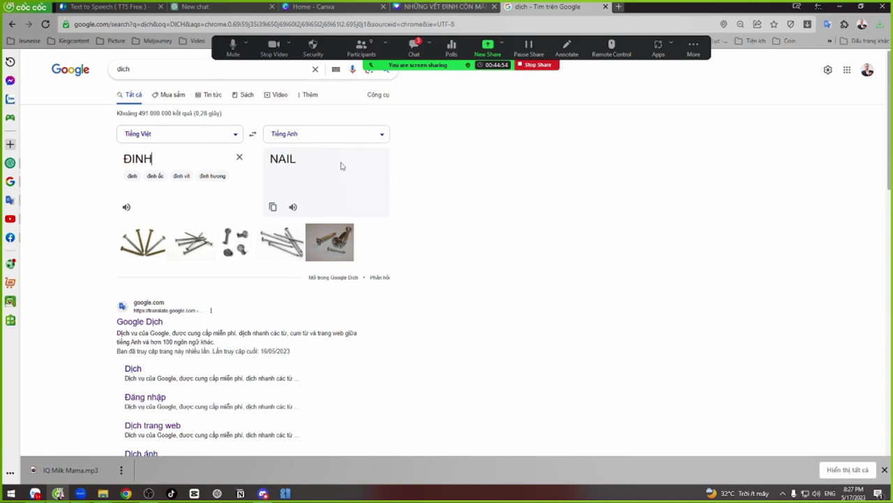
{"action": "left_click_drag", "start_coordinate": [342, 166], "coordinate": [266, 170]}
{"action": "key", "text": "ctrl+c"}
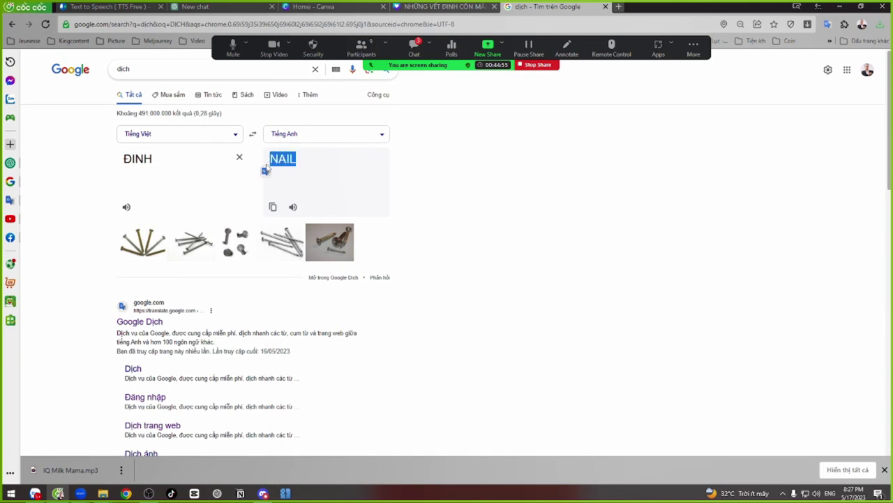
Step: Return to the Canva design and search the elements library for "nails"
{"action": "left_click", "coordinate": [404, 8]}
{"action": "left_click", "coordinate": [115, 96]}
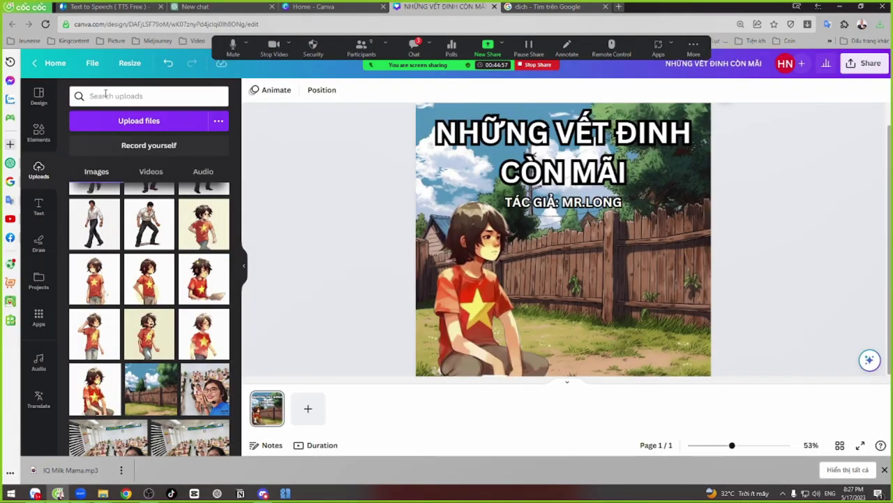
{"action": "key", "text": "ctrl+v"}
{"action": "key", "text": "Return"}
{"action": "left_click", "coordinate": [38, 131]}
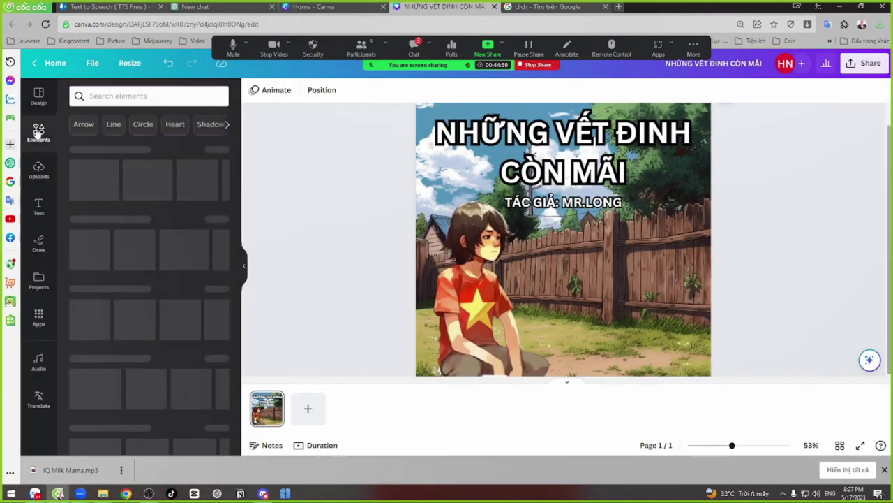
{"action": "left_click", "coordinate": [116, 96]}
{"action": "key", "text": "ctrl+v"}
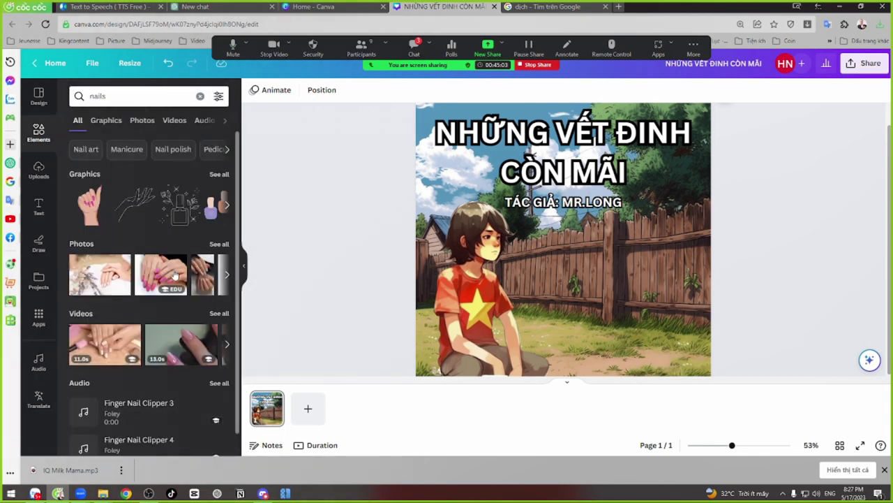
Step: Recheck the Google translation of "ĐINH" and search the Canva elements library for "nail"
{"action": "left_click", "coordinate": [140, 97]}
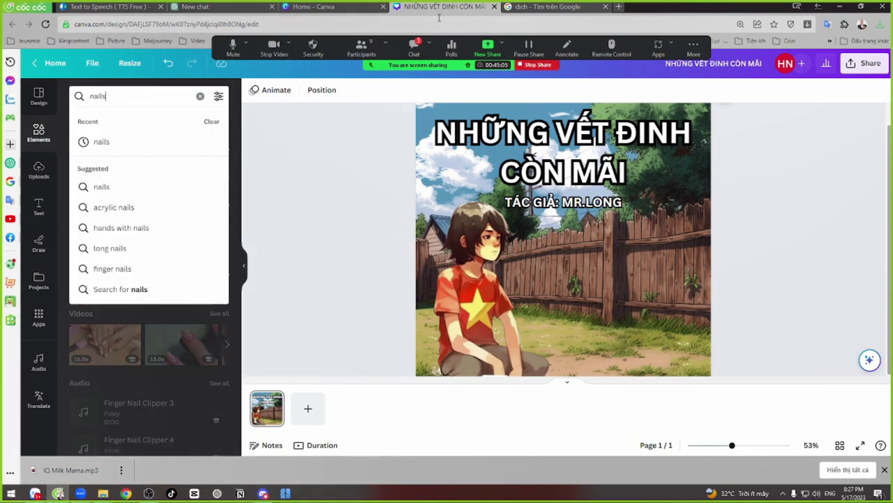
{"action": "left_click", "coordinate": [537, 8]}
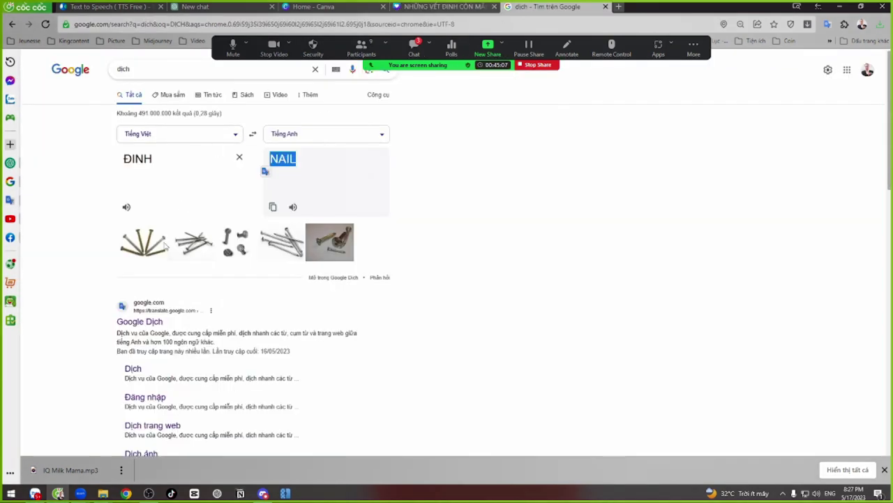
{"action": "left_click", "coordinate": [447, 7]}
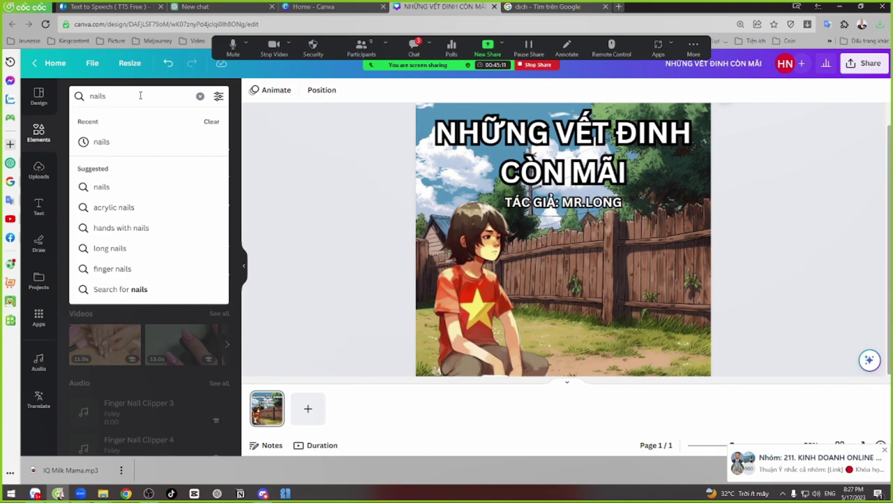
{"action": "key", "text": "BackSpace"}
{"action": "key", "text": "Return"}
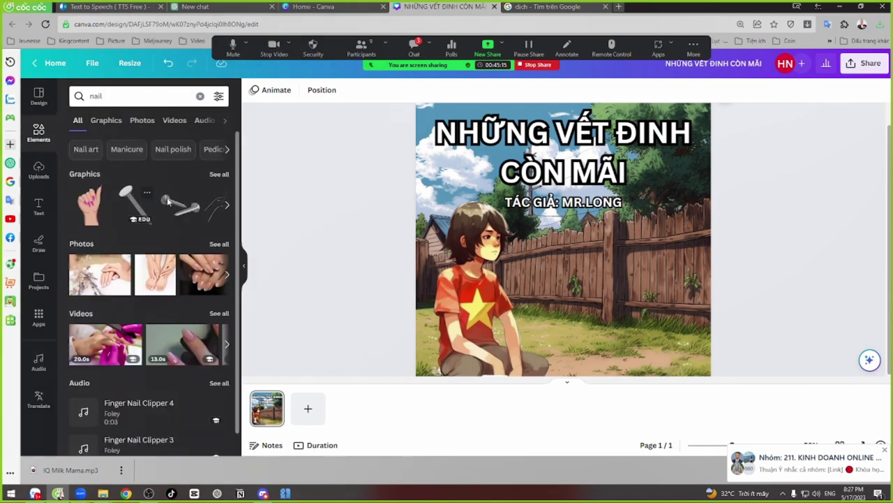
Step: Add the single grey nail and the pair of grey nails from the graphics results to the page
{"action": "left_click", "coordinate": [226, 205]}
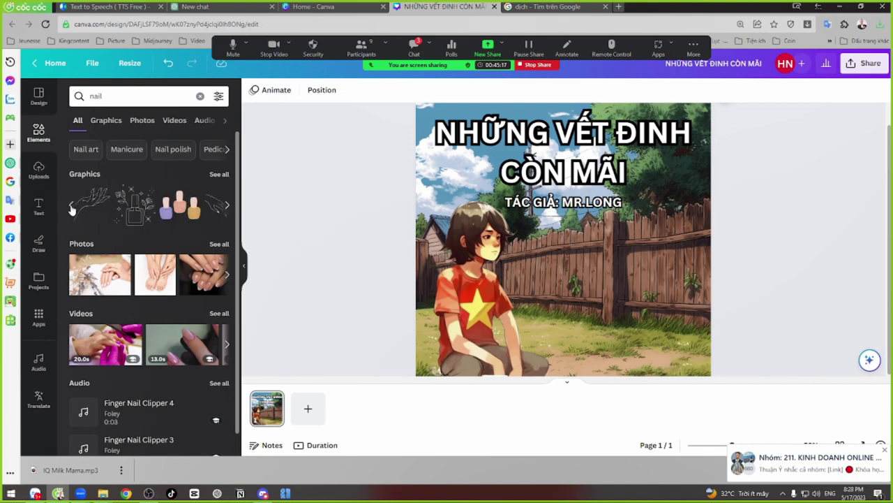
{"action": "left_click", "coordinate": [71, 206]}
{"action": "left_click", "coordinate": [131, 208]}
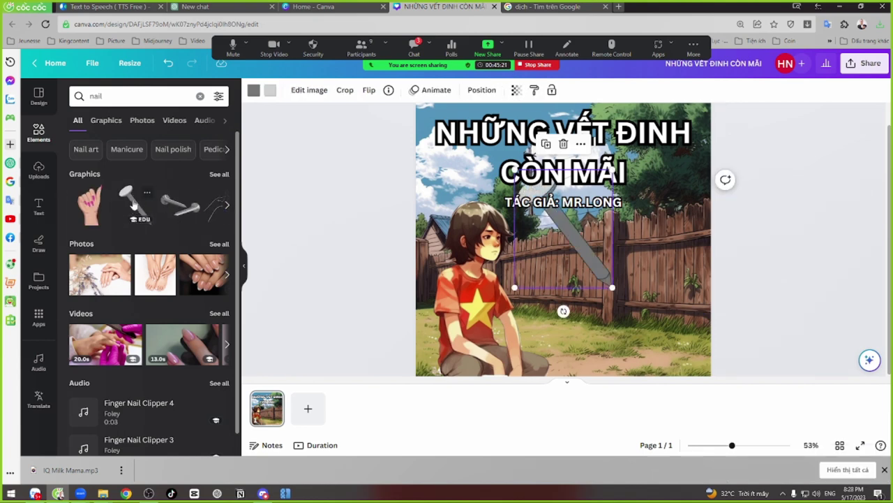
{"action": "left_click", "coordinate": [169, 209]}
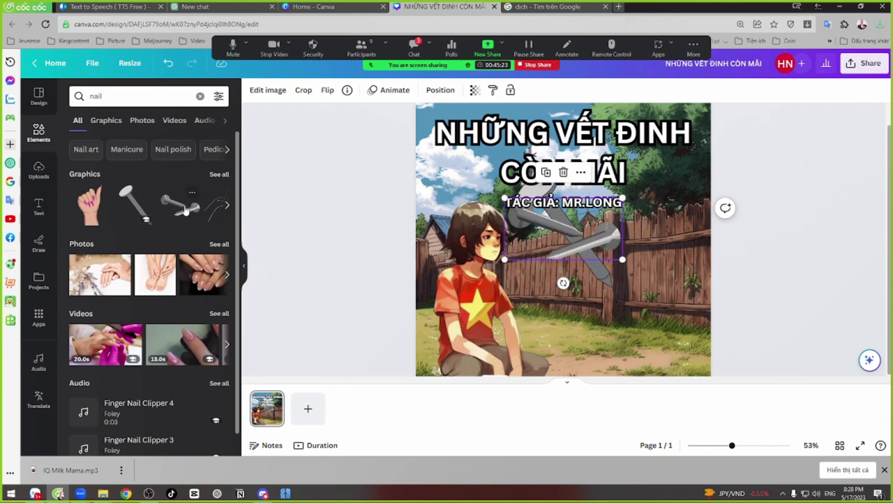
Step: Browse the full set of nail graphics and add the black-outlined silver nail with the round head to the page
{"action": "left_click", "coordinate": [219, 175]}
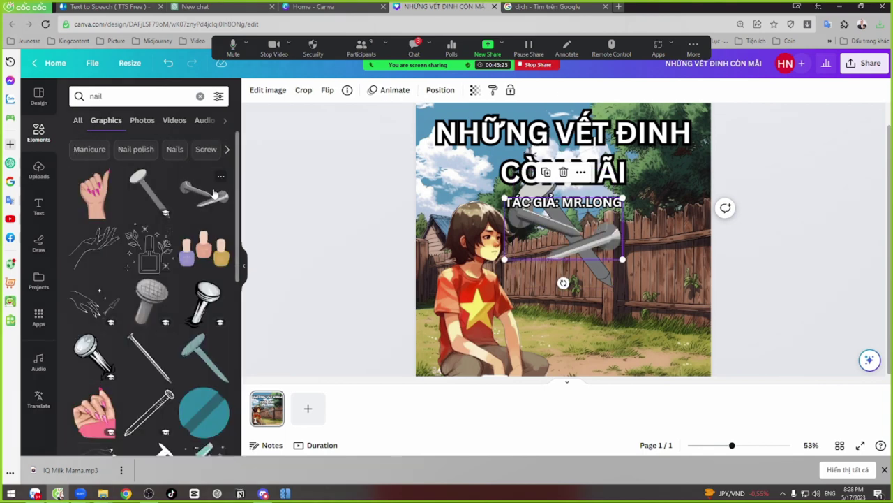
{"action": "scroll", "coordinate": [145, 360], "scroll_direction": "down", "scroll_amount": 2}
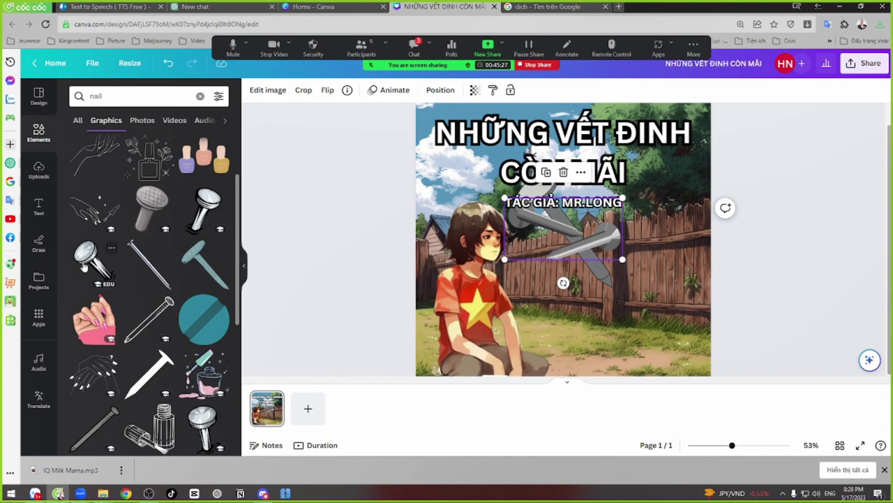
{"action": "scroll", "coordinate": [84, 266], "scroll_direction": "down", "scroll_amount": 6}
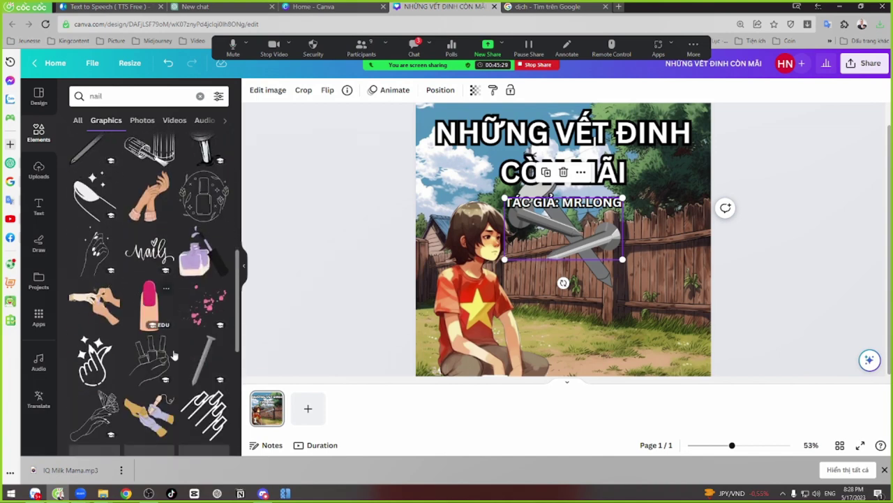
{"action": "scroll", "coordinate": [168, 352], "scroll_direction": "down", "scroll_amount": 8}
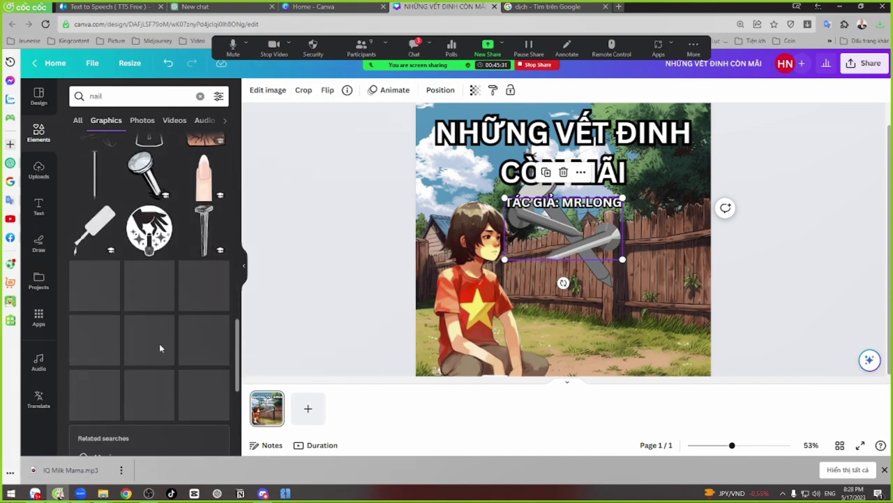
{"action": "scroll", "coordinate": [158, 370], "scroll_direction": "down", "scroll_amount": 5}
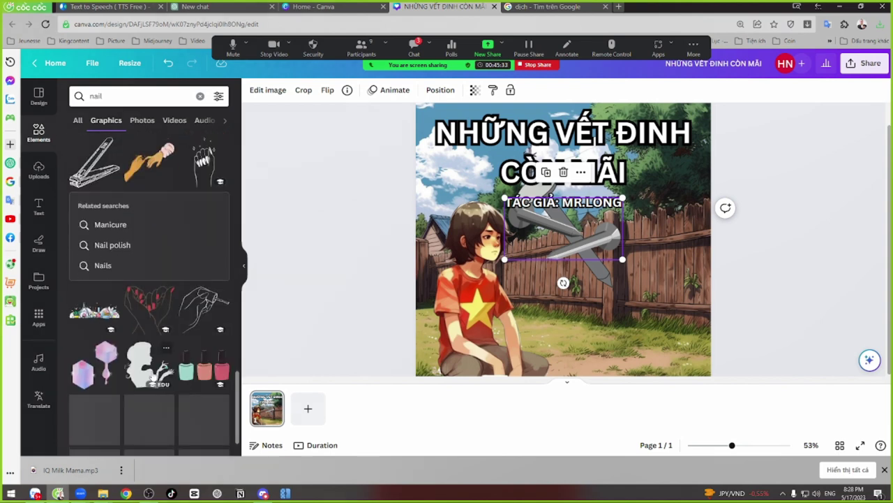
{"action": "scroll", "coordinate": [158, 377], "scroll_direction": "down", "scroll_amount": 8}
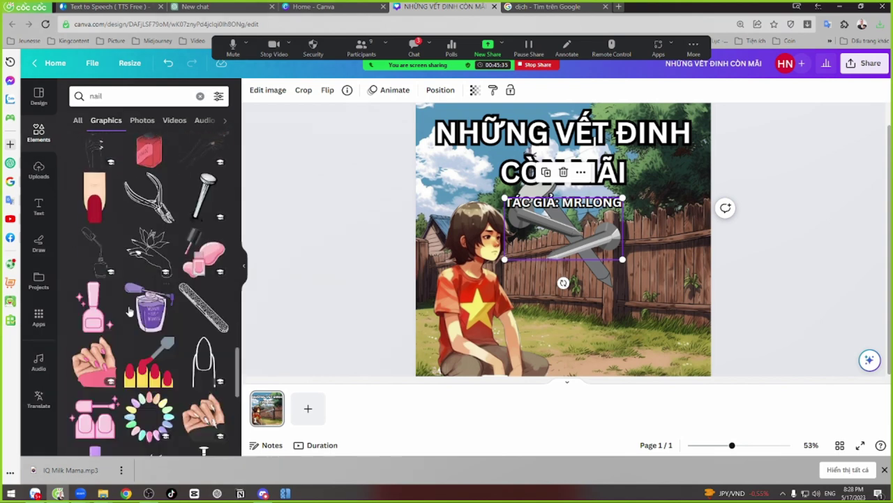
{"action": "scroll", "coordinate": [130, 307], "scroll_direction": "down", "scroll_amount": 8}
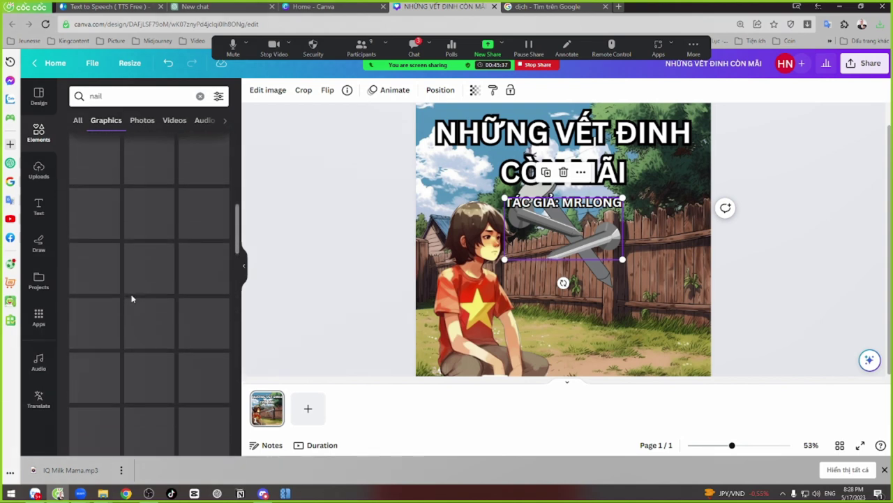
{"action": "scroll", "coordinate": [122, 264], "scroll_direction": "up", "scroll_amount": 15}
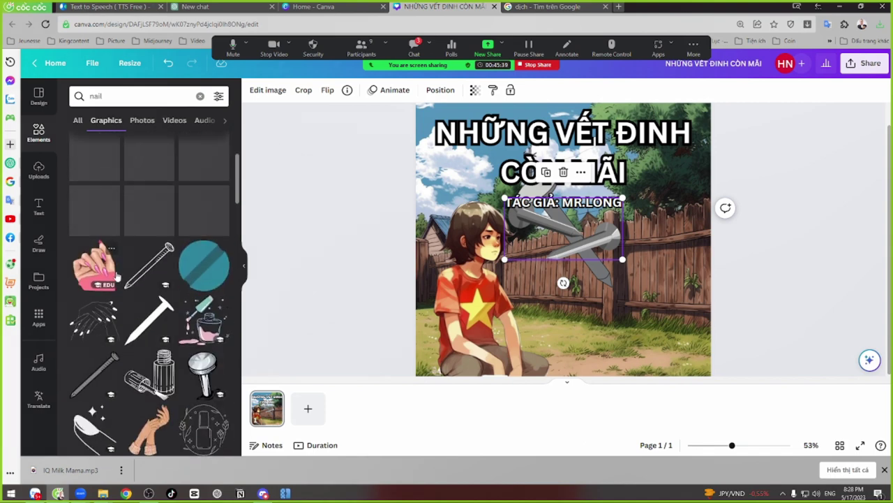
{"action": "scroll", "coordinate": [101, 303], "scroll_direction": "down", "scroll_amount": 2}
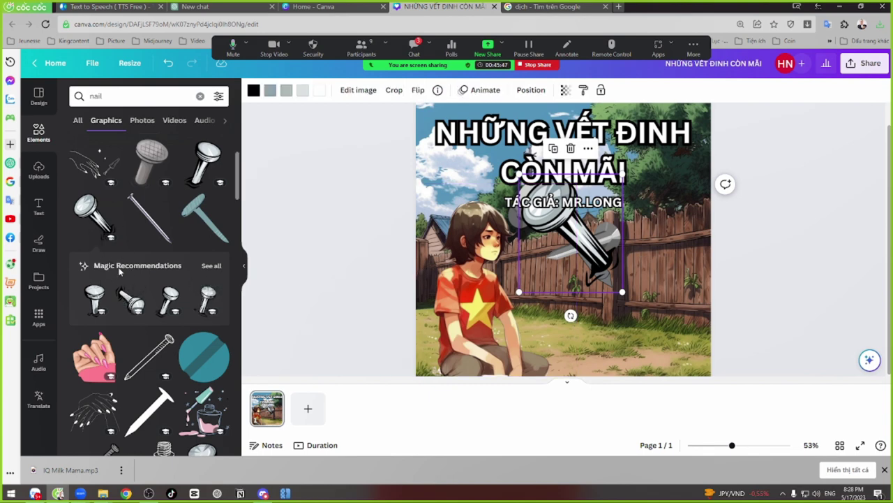
Step: Add the repeating nail pattern from the magic recommendations, move it onto the fence and delete the other nail graphics
{"action": "left_click", "coordinate": [210, 266]}
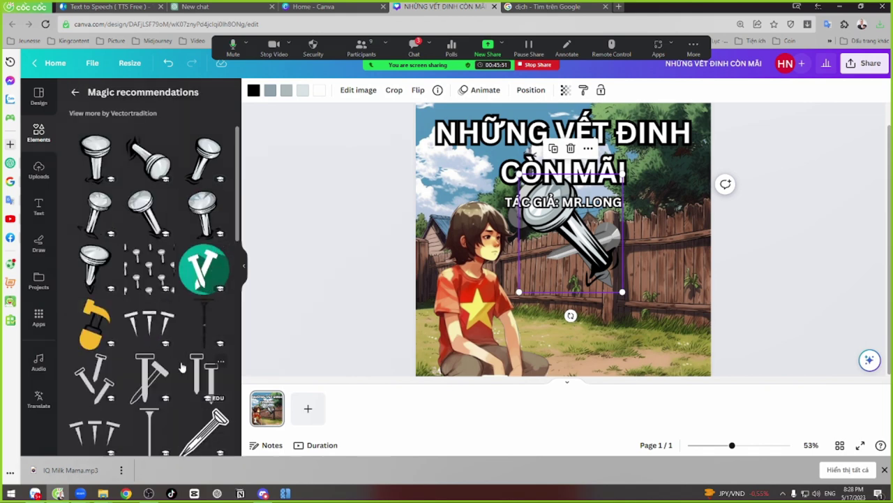
{"action": "left_click", "coordinate": [148, 279]}
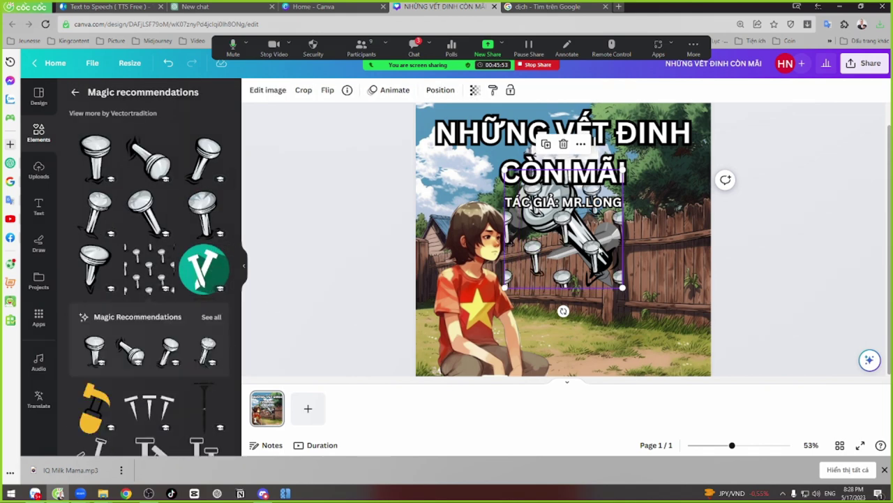
{"action": "left_click_drag", "start_coordinate": [573, 245], "coordinate": [560, 232]}
{"action": "key", "text": "Delete"}
{"action": "left_click", "coordinate": [628, 251]}
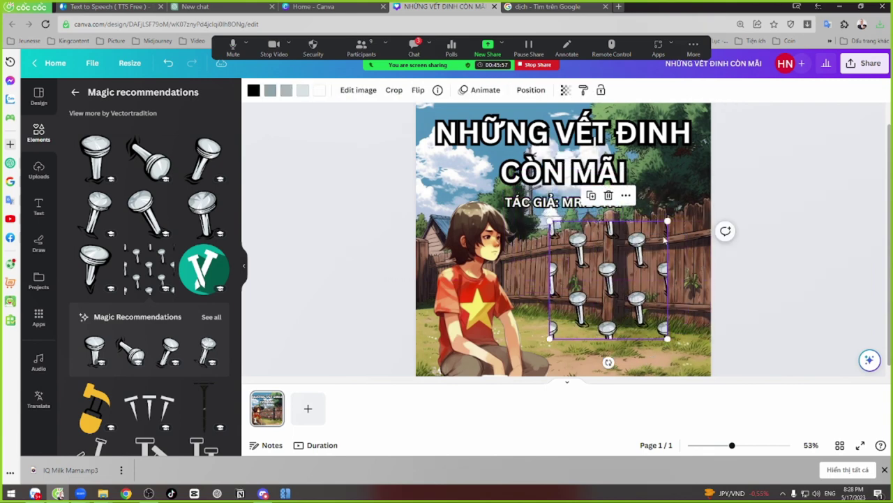
Step: Shrink the nail pattern to a small tile and place it on the fence boards just right of the thick post
{"action": "left_click_drag", "start_coordinate": [705, 209], "coordinate": [636, 259]}
{"action": "left_click", "coordinate": [623, 253]}
{"action": "left_click", "coordinate": [607, 227]}
{"action": "left_click", "coordinate": [640, 272]}
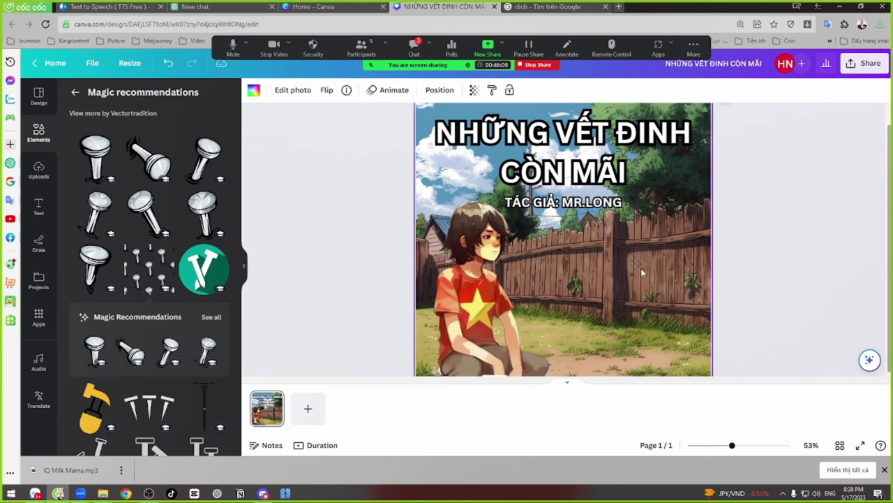
{"action": "left_click", "coordinate": [638, 262]}
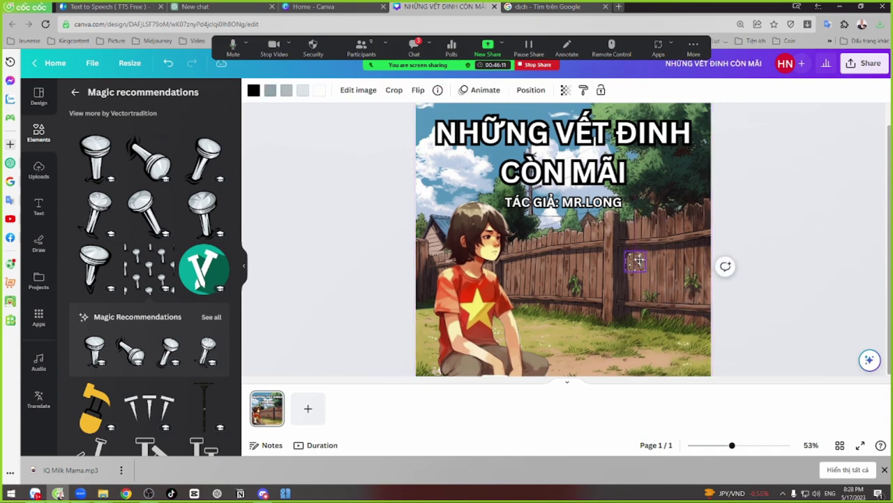
Step: Duplicate the small nail tile into two rows of four across the fence section right of the post
{"action": "left_click_drag", "start_coordinate": [639, 260], "coordinate": [684, 262]}
{"action": "left_click", "coordinate": [657, 261]}
{"action": "left_click", "coordinate": [658, 261]}
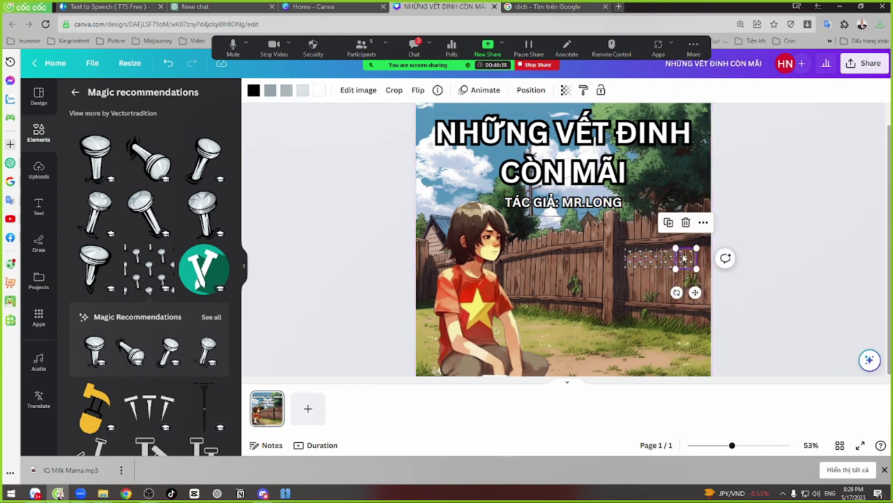
{"action": "left_click_drag", "start_coordinate": [690, 260], "coordinate": [677, 279]}
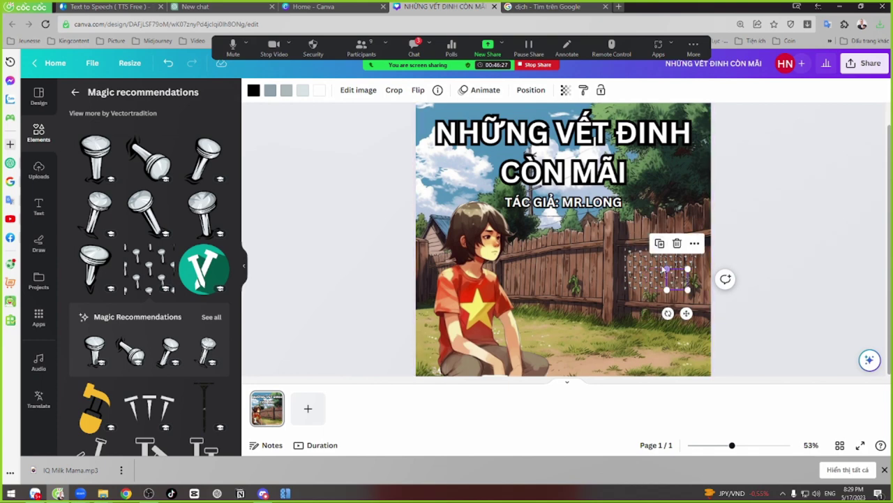
{"action": "left_click", "coordinate": [659, 244]}
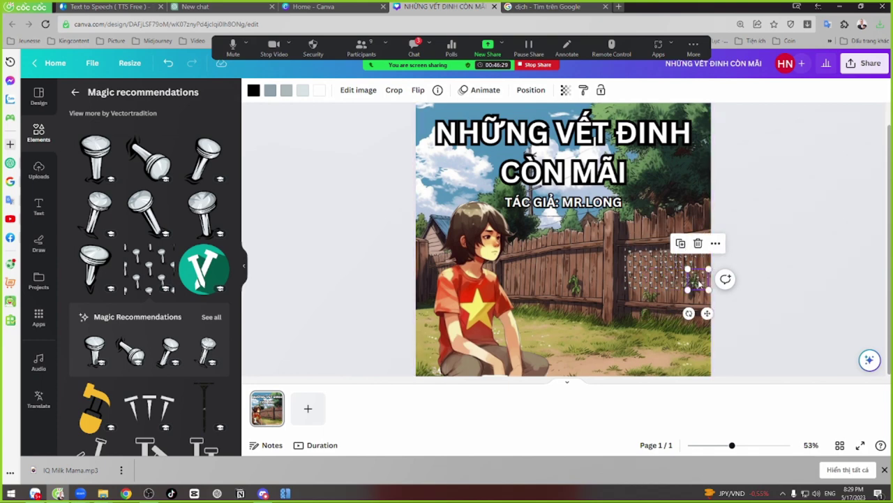
{"action": "left_click", "coordinate": [589, 279]}
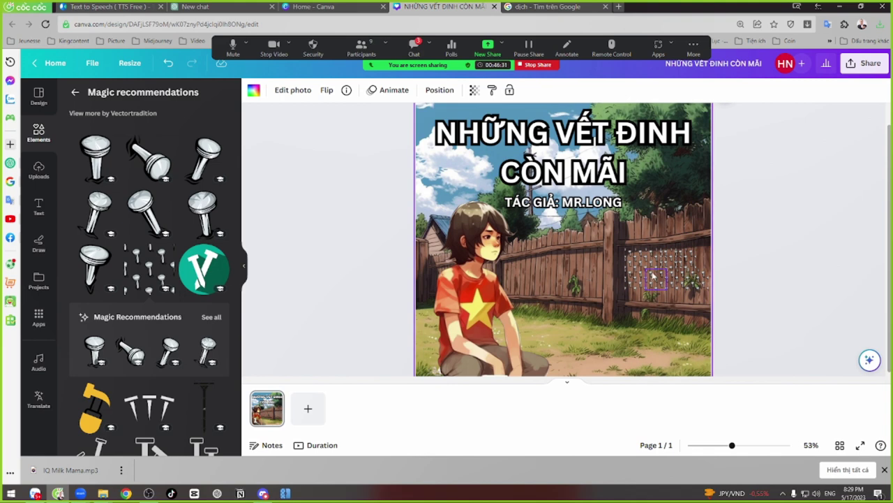
{"action": "left_click", "coordinate": [785, 341]}
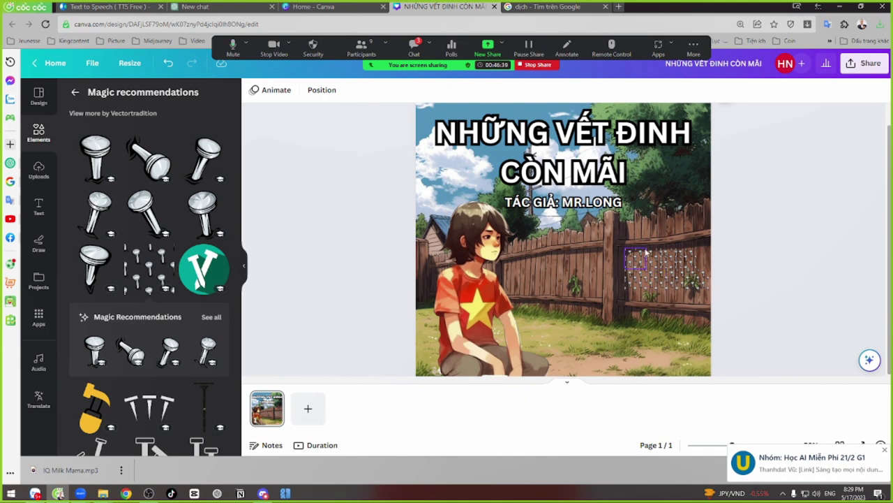
Step: Select all the nail tiles on the fence together and adjust their transparency slightly
{"action": "left_click_drag", "start_coordinate": [646, 253], "coordinate": [713, 297]}
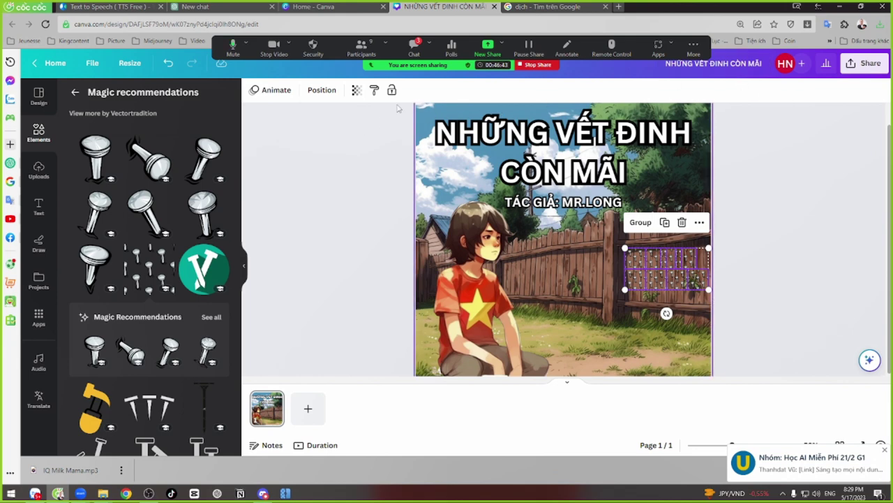
{"action": "left_click", "coordinate": [358, 93]}
{"action": "mouse_move", "coordinate": [352, 131]}
{"action": "left_mouse_down"}
{"action": "mouse_move", "coordinate": [335, 138]}
{"action": "mouse_move", "coordinate": [357, 133]}
{"action": "left_mouse_up"}
{"action": "left_click", "coordinate": [365, 233]}
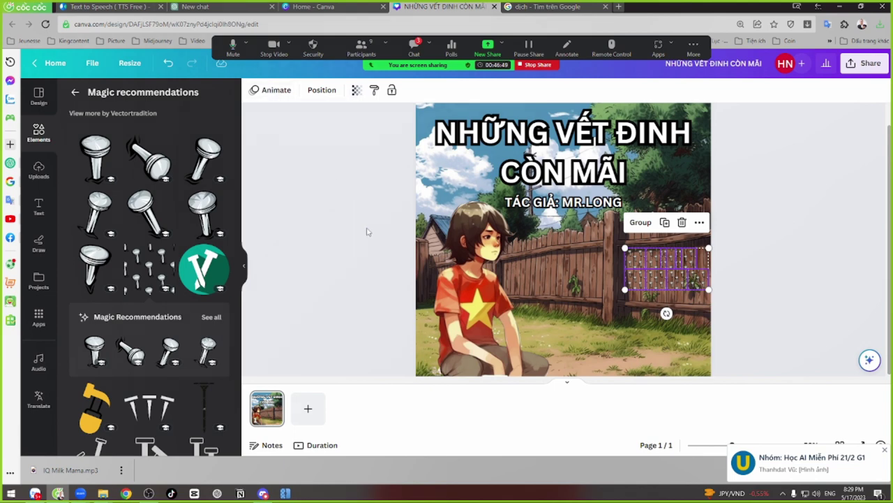
{"action": "left_click", "coordinate": [356, 92]}
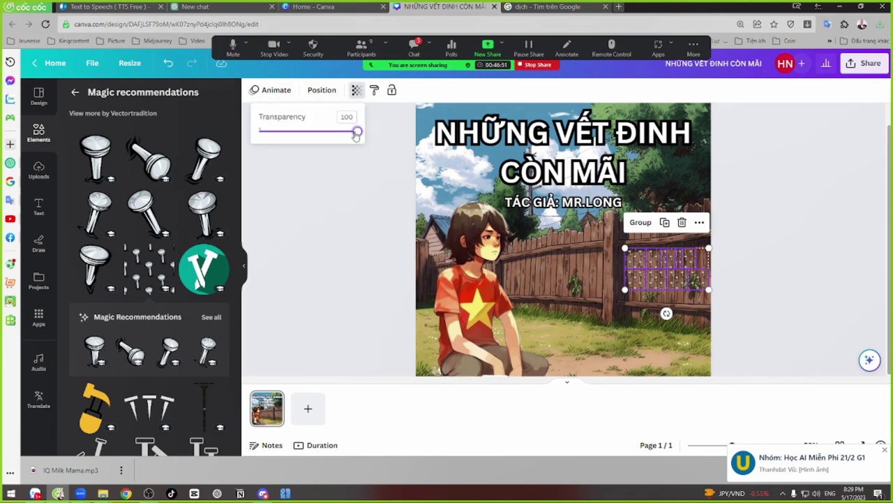
{"action": "left_click_drag", "start_coordinate": [357, 135], "coordinate": [346, 139]}
{"action": "left_click", "coordinate": [764, 235]}
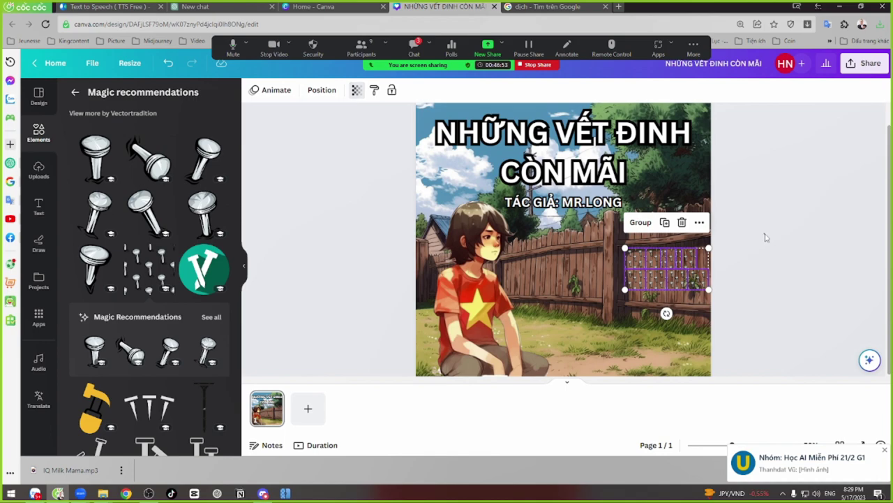
Step: Move the whole block of nail tiles slightly left so it starts closer to the thick fence post
{"action": "left_click", "coordinate": [814, 271]}
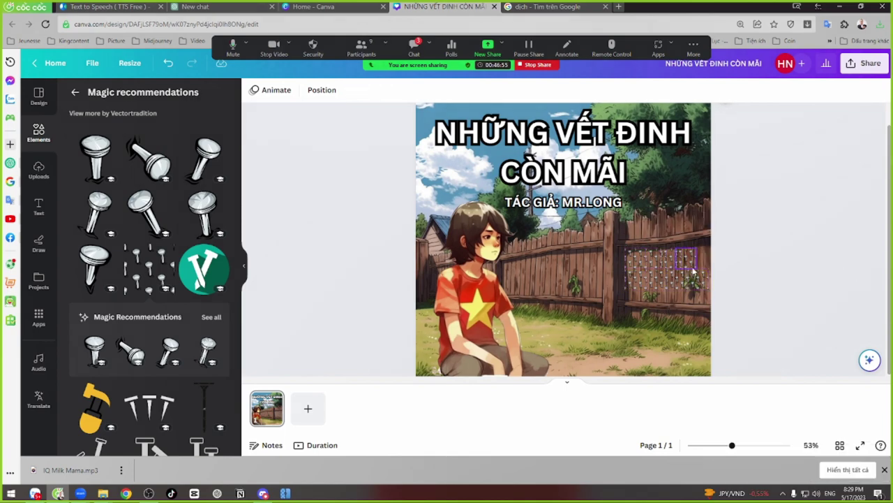
{"action": "scroll", "coordinate": [693, 271], "scroll_direction": "up", "scroll_amount": 6}
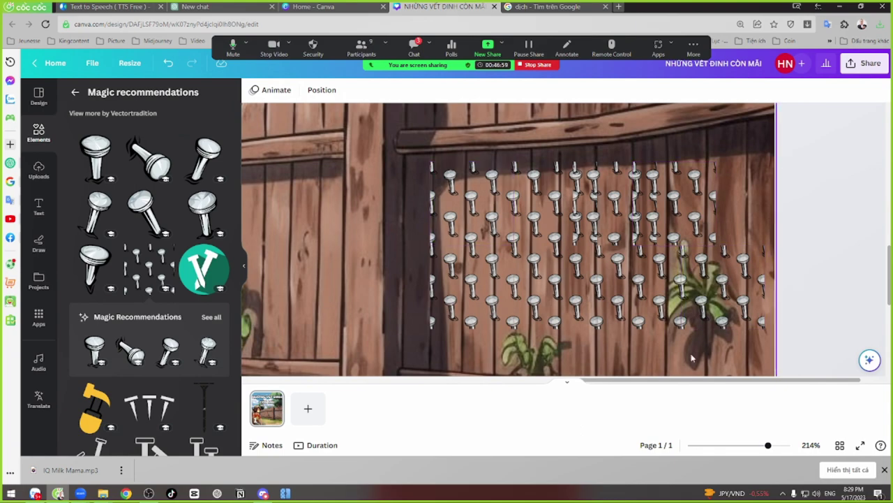
{"action": "left_click_drag", "start_coordinate": [478, 198], "coordinate": [452, 201]}
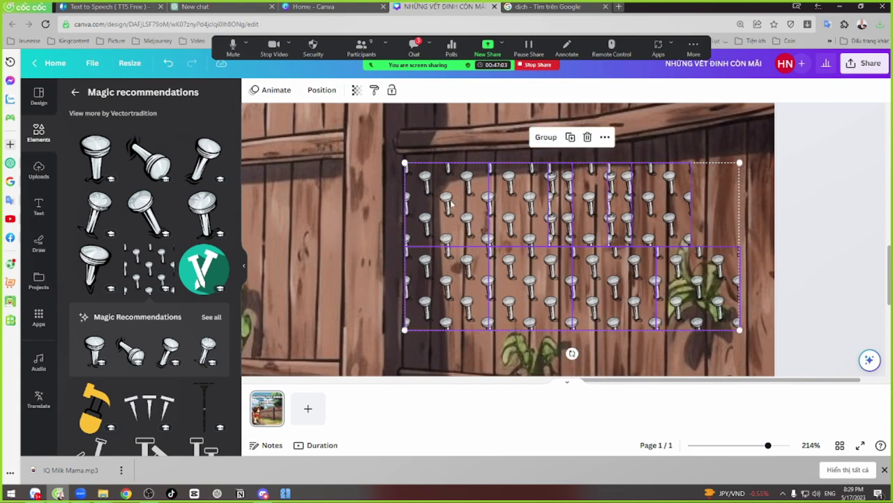
Step: Rearrange the upper row of nail tiles so its four tiles sit edge to edge, directly above the lower row
{"action": "left_click", "coordinate": [405, 208]}
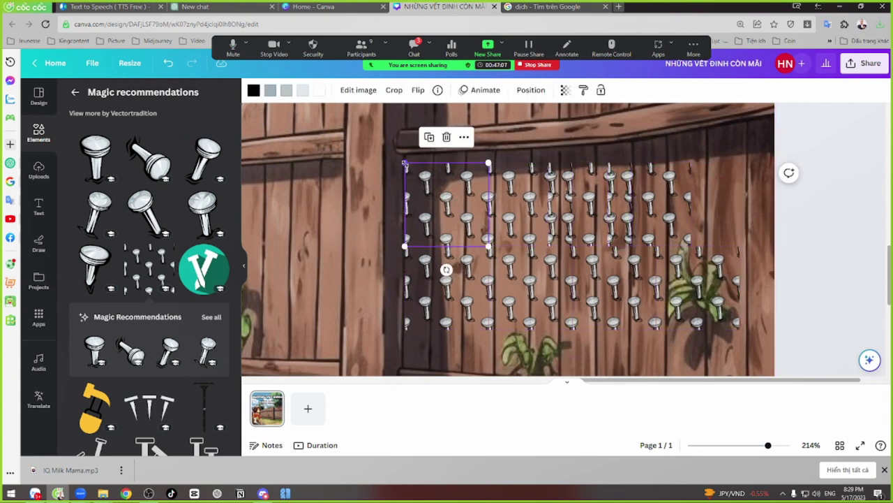
{"action": "left_click_drag", "start_coordinate": [404, 164], "coordinate": [453, 179]}
{"action": "left_click", "coordinate": [702, 301]}
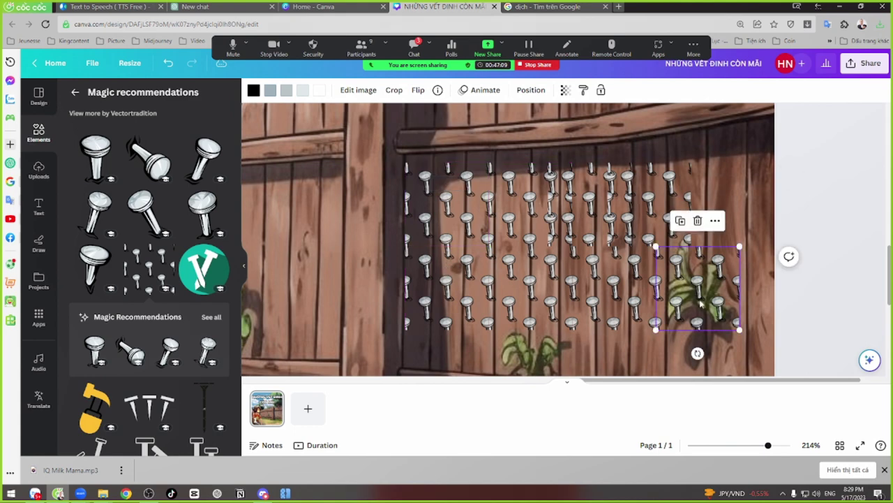
{"action": "left_click_drag", "start_coordinate": [702, 302], "coordinate": [725, 207]}
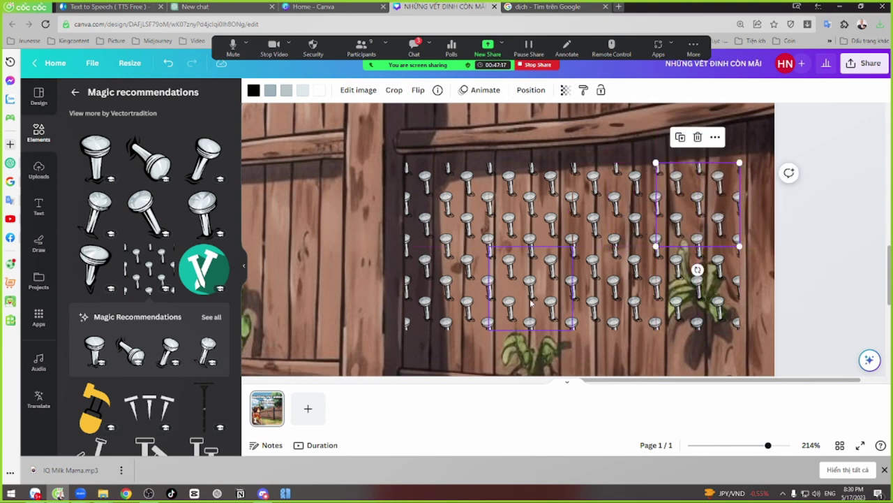
{"action": "left_click_drag", "start_coordinate": [704, 294], "coordinate": [693, 293]}
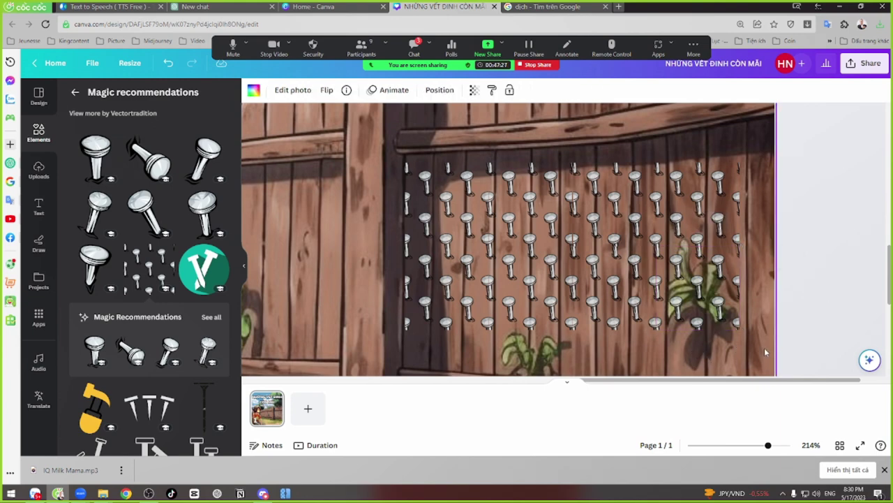
Step: Enlarge the block of eight nail tiles until it reaches the page's right edge and nudge it slightly up on the fence
{"action": "key", "text": "ctrl+a"}
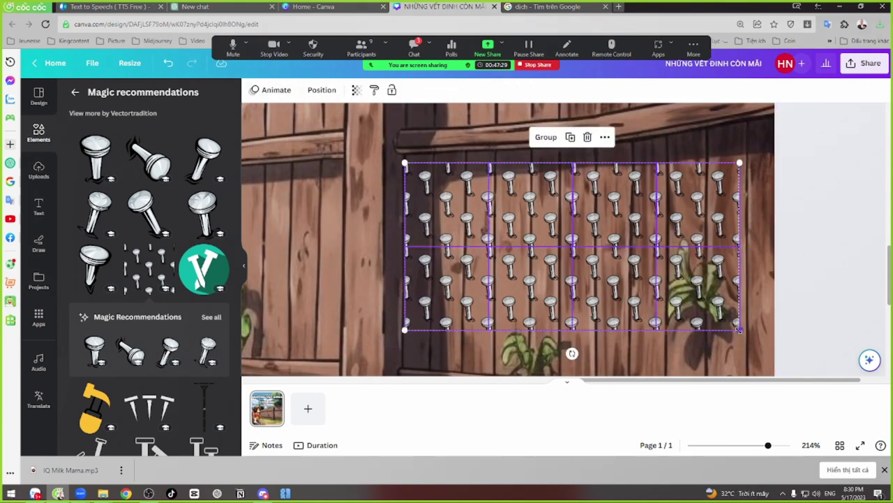
{"action": "left_click_drag", "start_coordinate": [740, 329], "coordinate": [772, 347]}
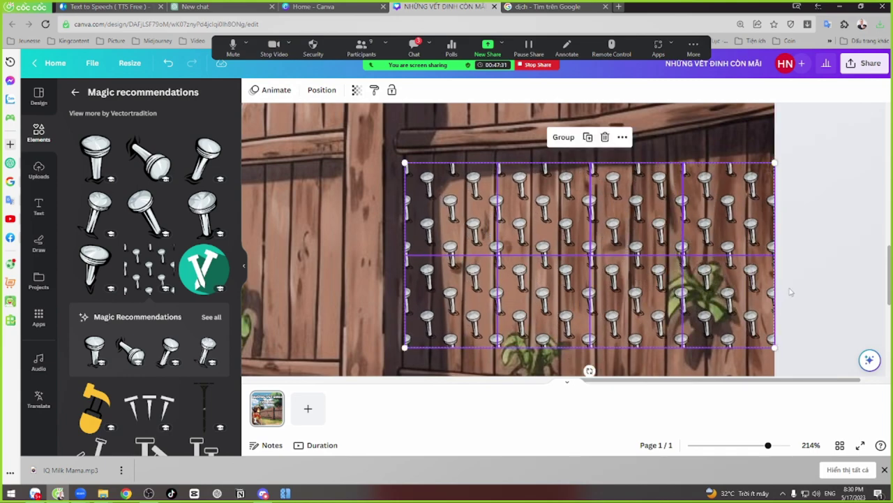
{"action": "left_click_drag", "start_coordinate": [705, 283], "coordinate": [702, 273]}
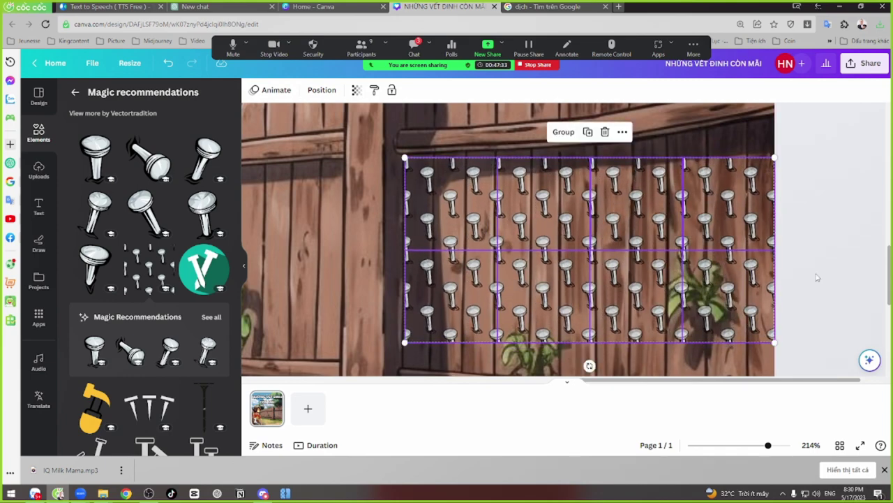
{"action": "left_click", "coordinate": [742, 130]}
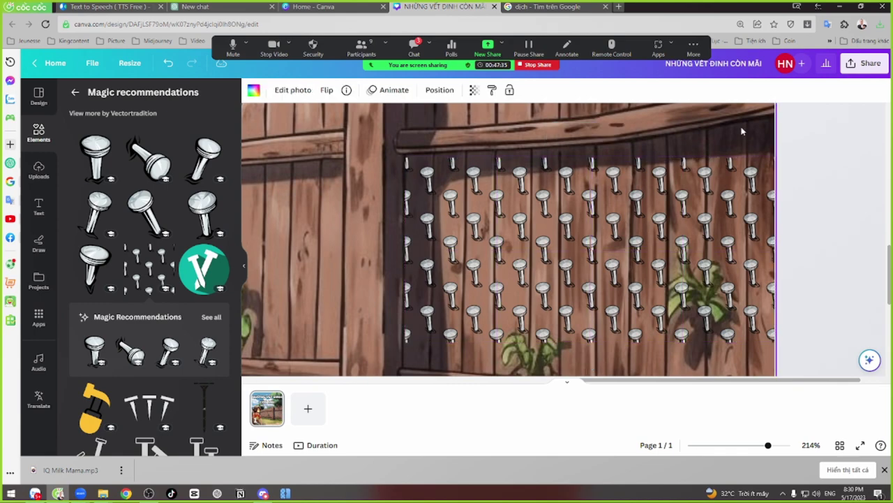
Step: Place a copy of the nail tile block on the fence section between the boy and the thick post
{"action": "scroll", "coordinate": [802, 264], "scroll_direction": "down", "scroll_amount": 8}
{"action": "left_click", "coordinate": [802, 264]}
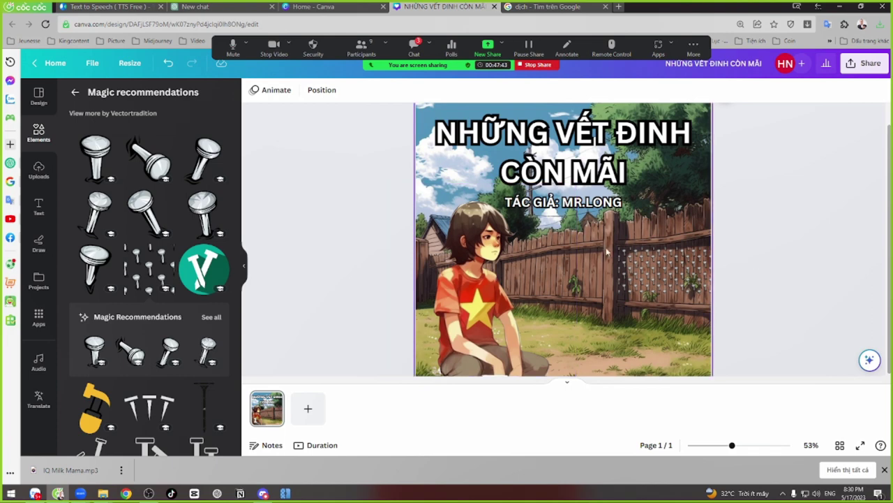
{"action": "left_click_drag", "start_coordinate": [601, 244], "coordinate": [745, 307]}
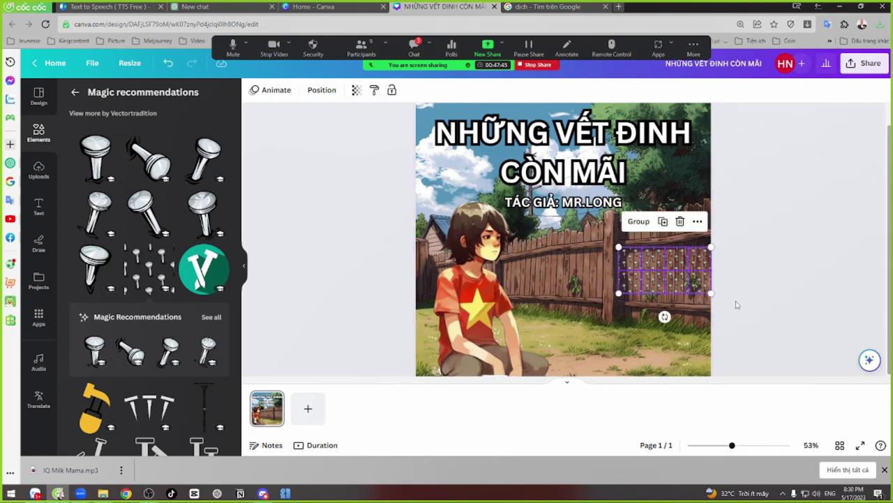
{"action": "left_click_drag", "start_coordinate": [674, 273], "coordinate": [564, 277]}
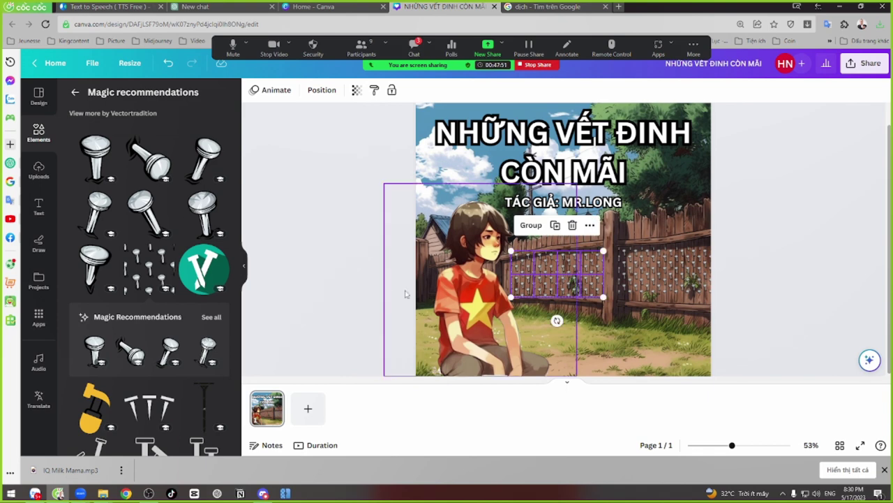
{"action": "left_click", "coordinate": [388, 293]}
Step: Adjust the copied nail tiles individually to fit the fence between the boy and the post, with the lower row's last tile about 76 × 76
{"action": "left_click", "coordinate": [529, 260]}
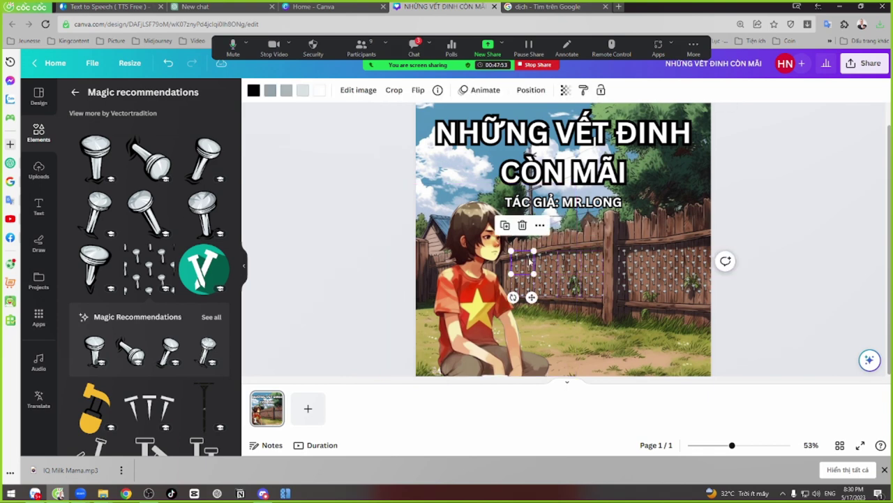
{"action": "left_click_drag", "start_coordinate": [512, 251], "coordinate": [586, 298]}
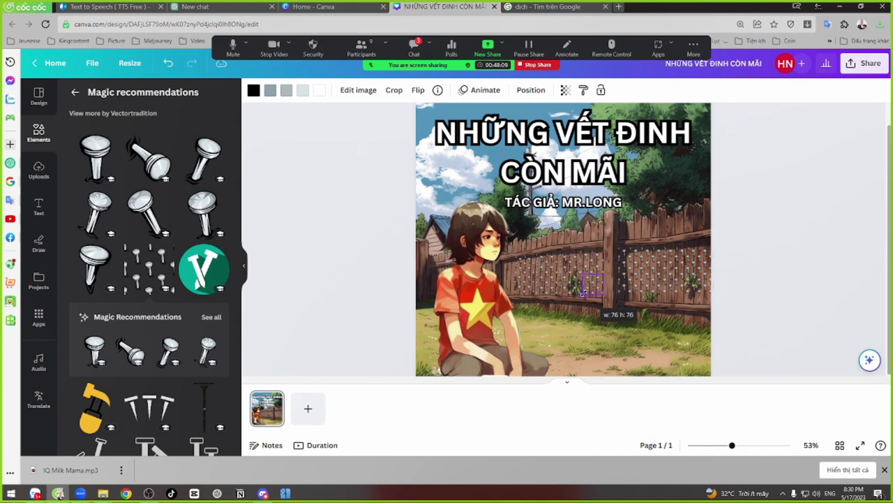
{"action": "left_click", "coordinate": [747, 264]}
{"action": "left_click", "coordinate": [703, 282]}
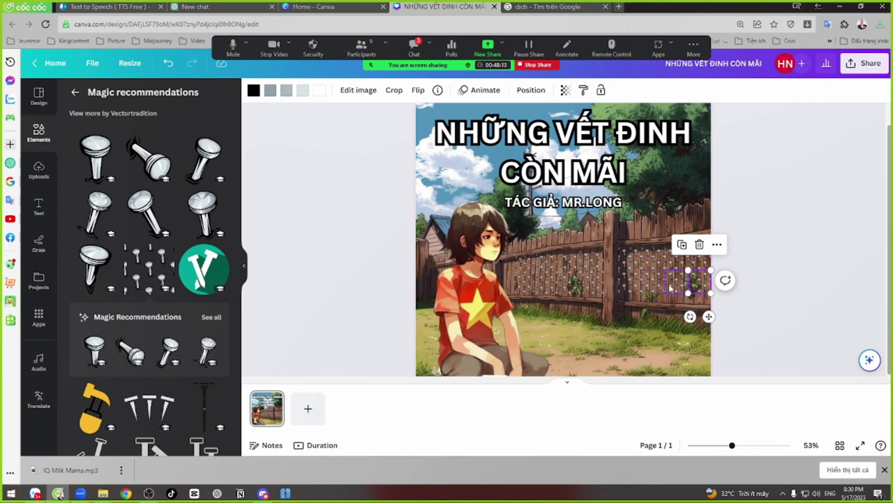
{"action": "left_click", "coordinate": [655, 290]}
{"action": "left_click", "coordinate": [789, 291]}
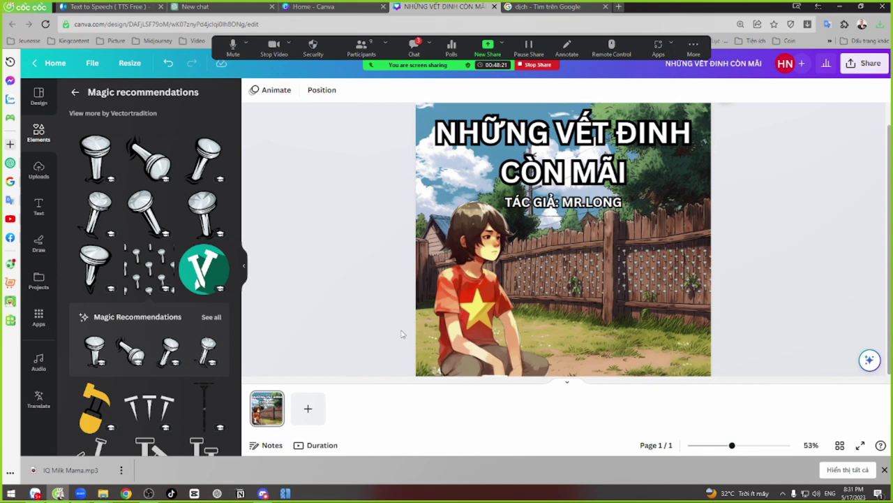
Step: Nudge the cut-out boy slightly left on the cover, keeping him at the bottom of the page
{"action": "left_click_drag", "start_coordinate": [496, 339], "coordinate": [491, 340]}
{"action": "left_click_drag", "start_coordinate": [491, 340], "coordinate": [493, 337]}
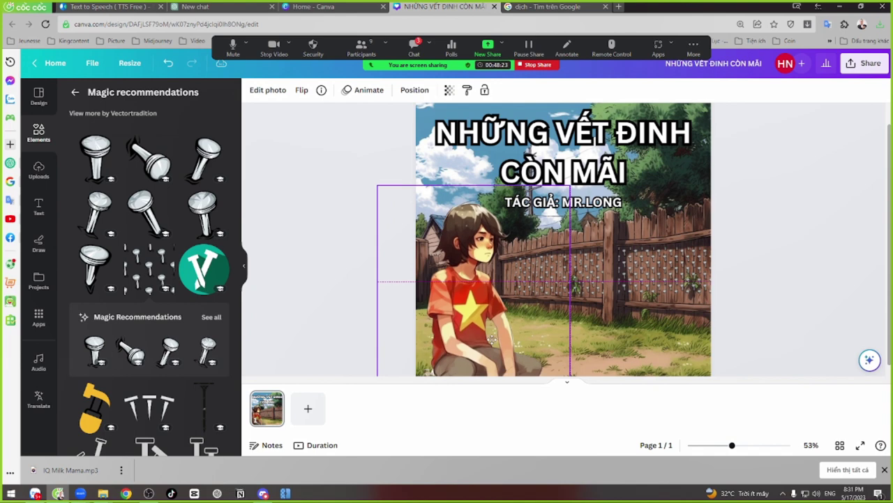
{"action": "left_click_drag", "start_coordinate": [444, 316], "coordinate": [450, 309]}
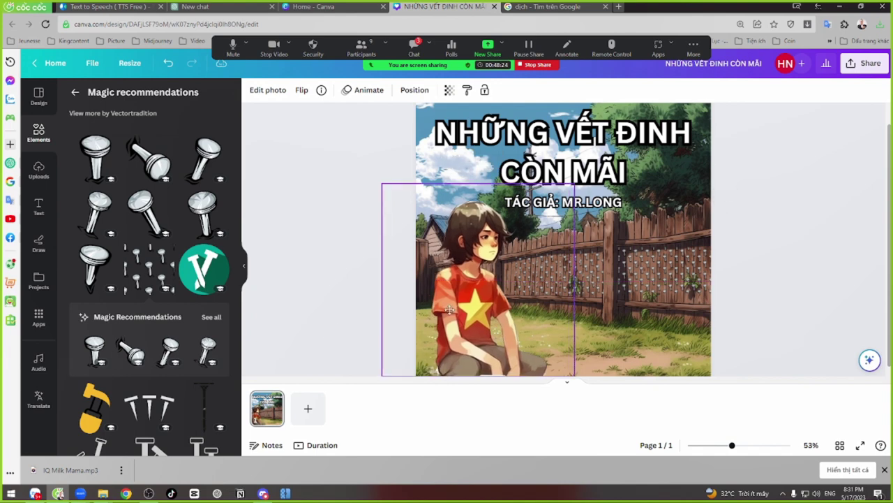
{"action": "left_click", "coordinate": [305, 286]}
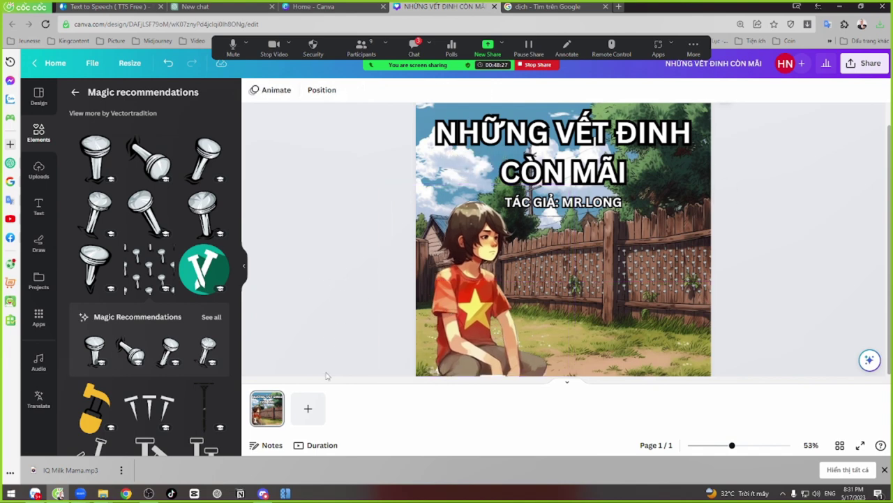
Step: Add a second page and set the uploaded fence-and-sky image as its background, clearing the uploads search to find it
{"action": "left_click", "coordinate": [308, 408]}
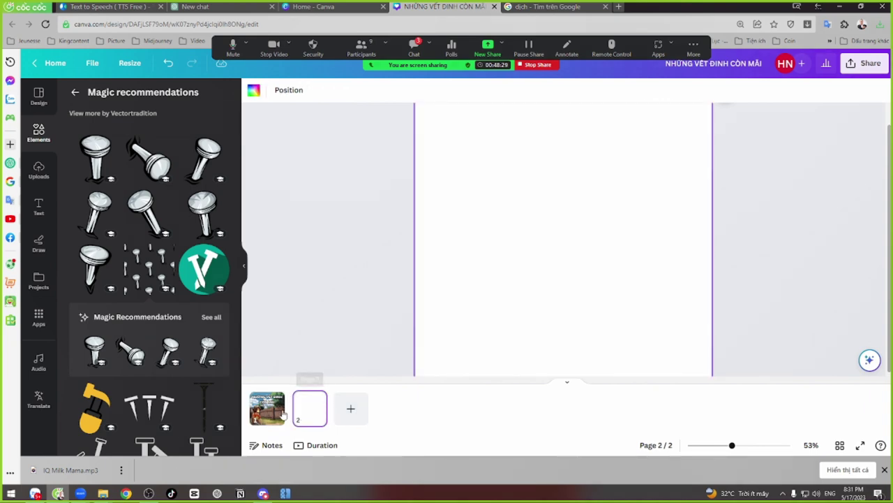
{"action": "left_click", "coordinate": [39, 171]}
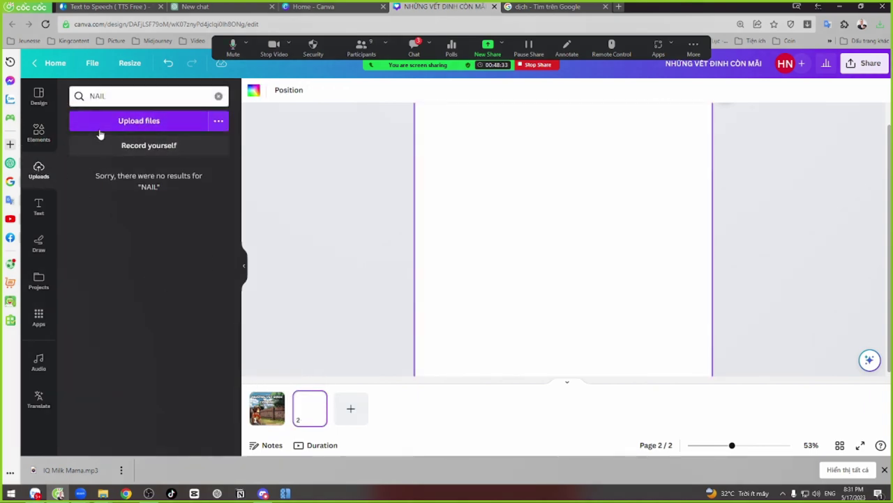
{"action": "left_click", "coordinate": [218, 95]}
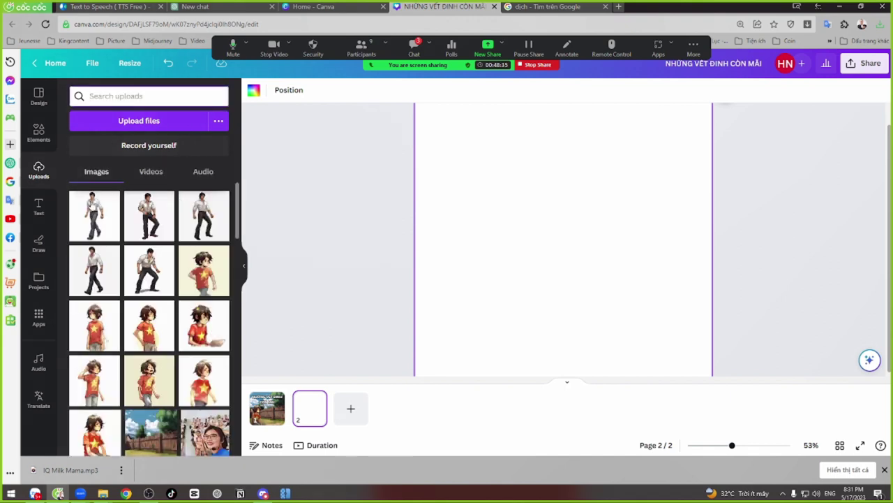
{"action": "scroll", "coordinate": [149, 314], "scroll_direction": "down", "scroll_amount": 2}
{"action": "left_click", "coordinate": [134, 279]}
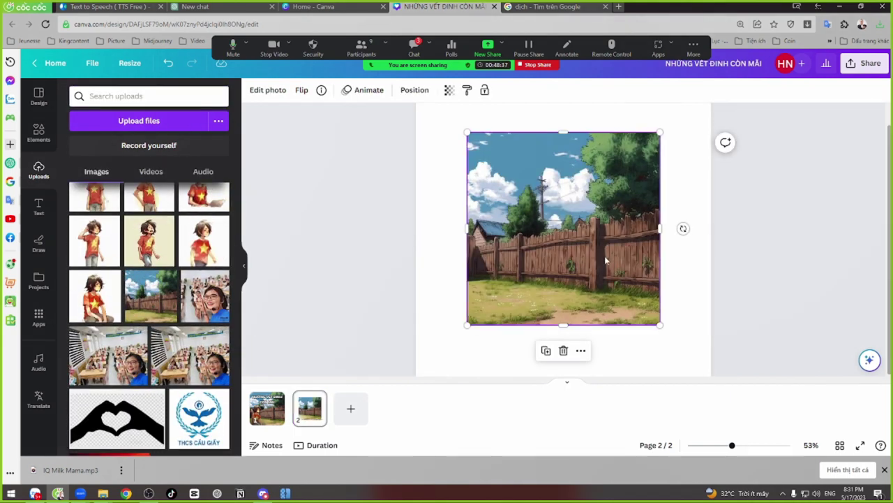
{"action": "right_click", "coordinate": [556, 204]}
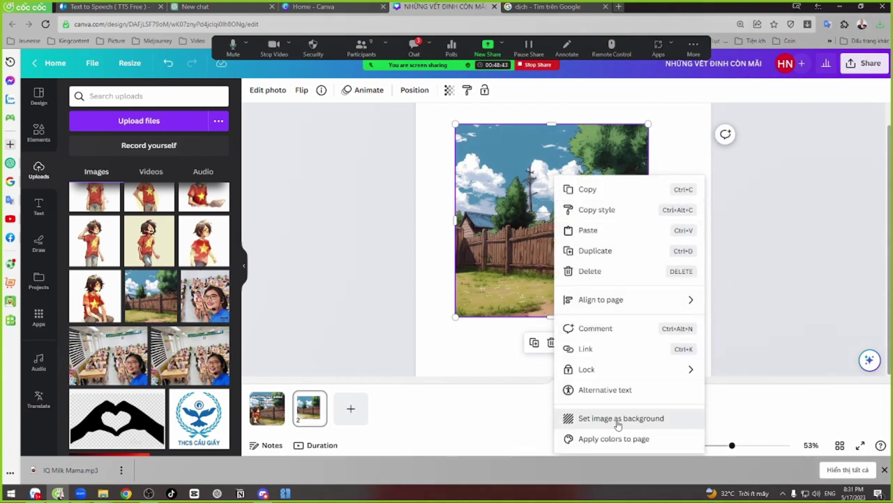
{"action": "left_click", "coordinate": [640, 418]}
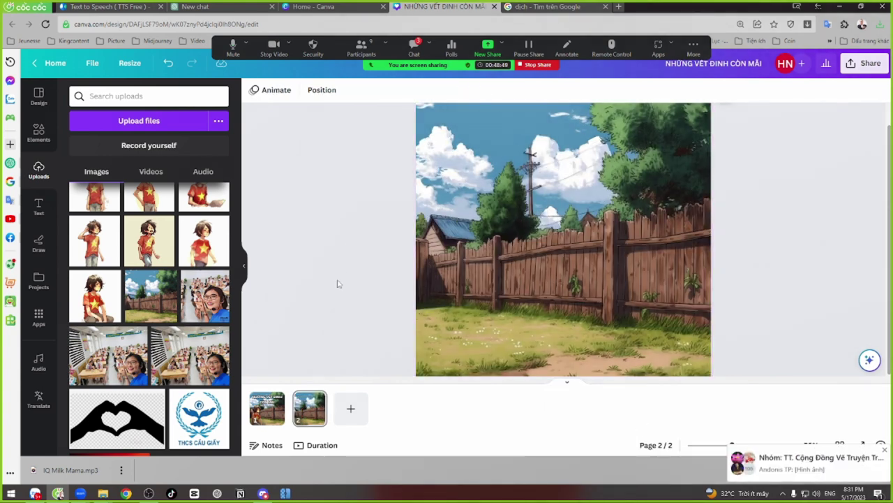
Step: Add the uploaded image of the sad boy standing with lowered arms and move it down to the bottom of page 2
{"action": "scroll", "coordinate": [189, 223], "scroll_direction": "up", "scroll_amount": 2}
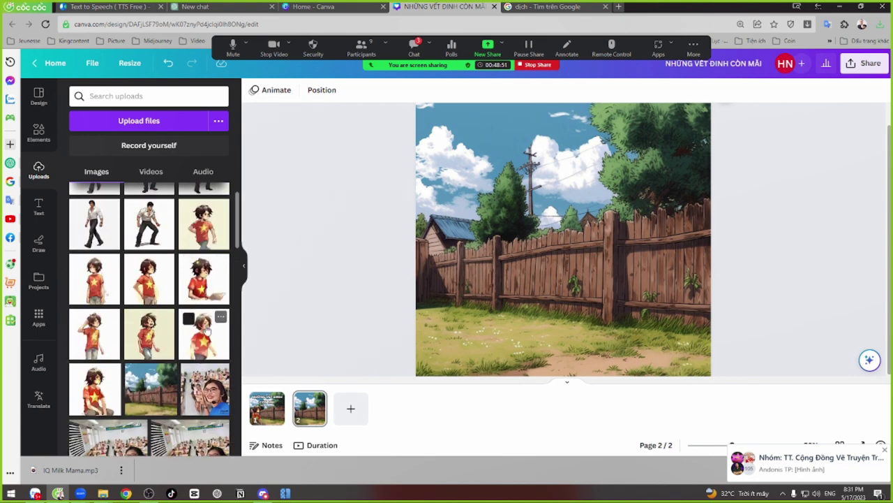
{"action": "left_click", "coordinate": [104, 290]}
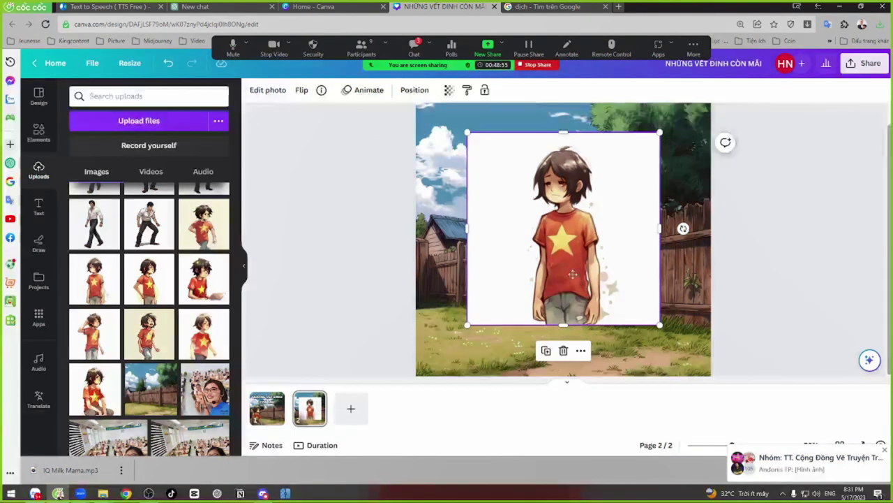
{"action": "left_click_drag", "start_coordinate": [573, 271], "coordinate": [577, 319]}
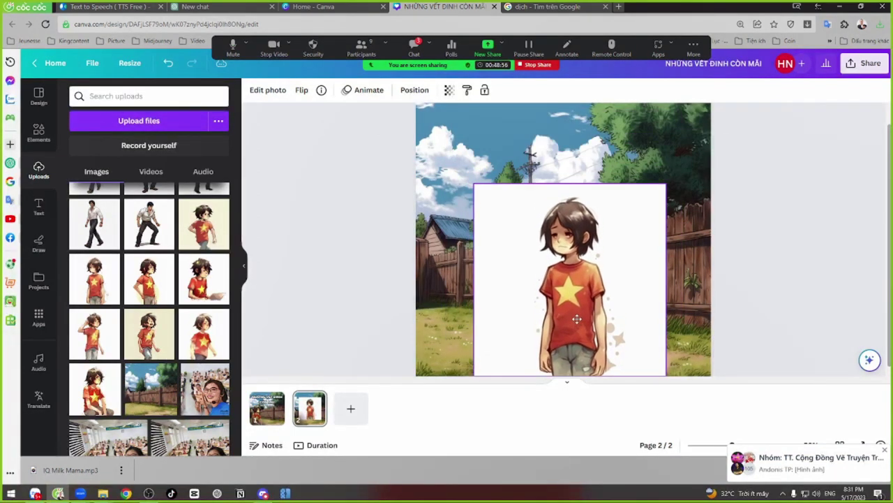
{"action": "left_click", "coordinate": [91, 337]}
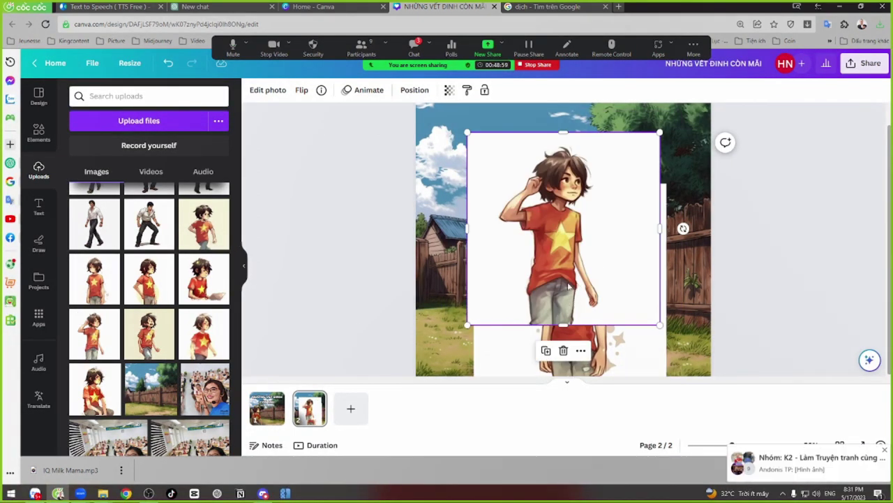
{"action": "left_click", "coordinate": [202, 328]}
{"action": "key", "text": "ctrl+z"}
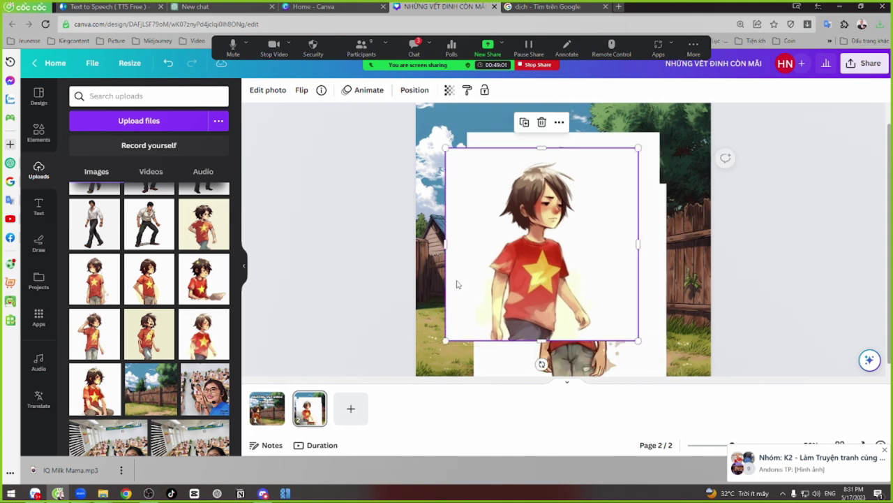
{"action": "left_click", "coordinate": [134, 261]}
{"action": "left_click_drag", "start_coordinate": [607, 253], "coordinate": [617, 259]}
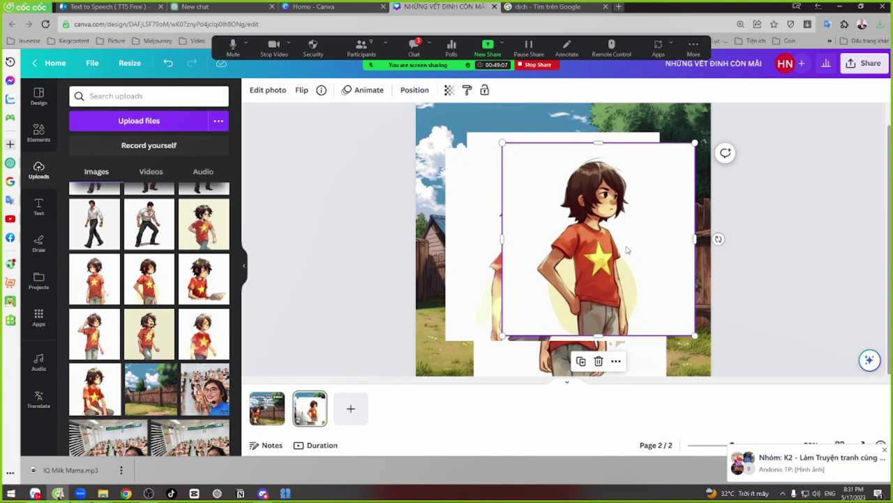
{"action": "key", "text": "ctrl+z"}
{"action": "key", "text": "ctrl+z"}
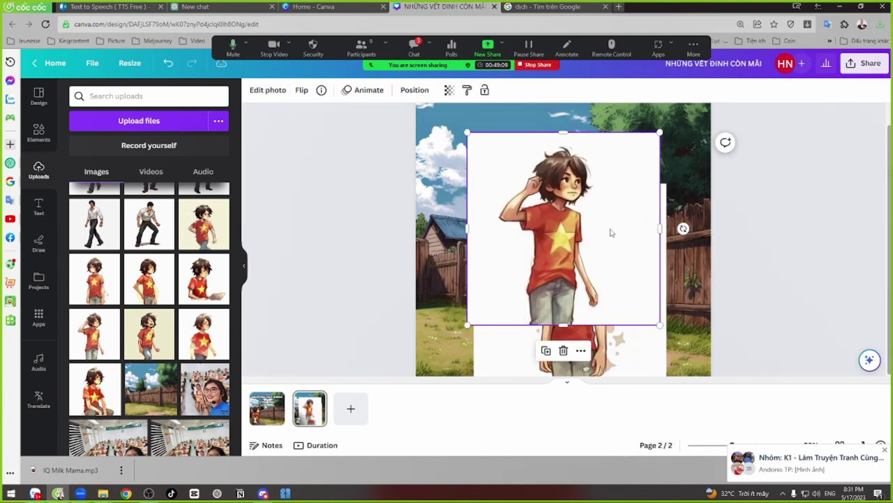
{"action": "key", "text": "ctrl+z"}
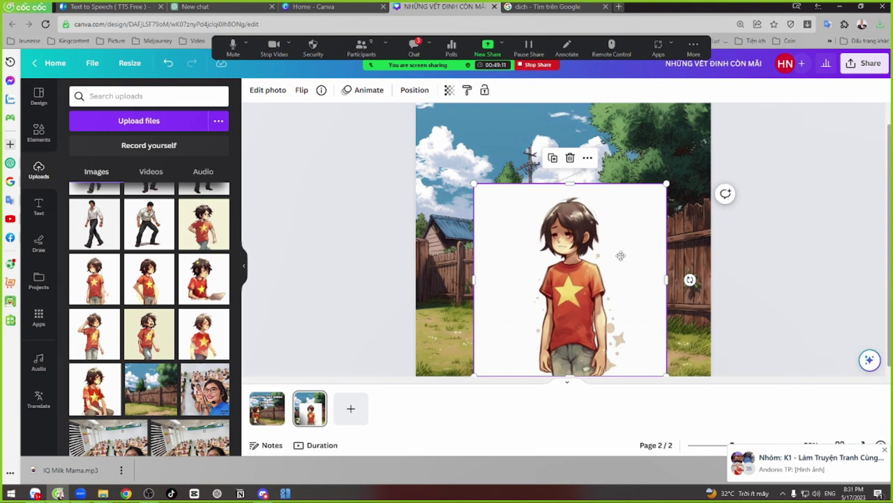
Step: Move the sad boy image on page 2 against the page's right edge and remove its white background
{"action": "left_click_drag", "start_coordinate": [621, 256], "coordinate": [664, 258]}
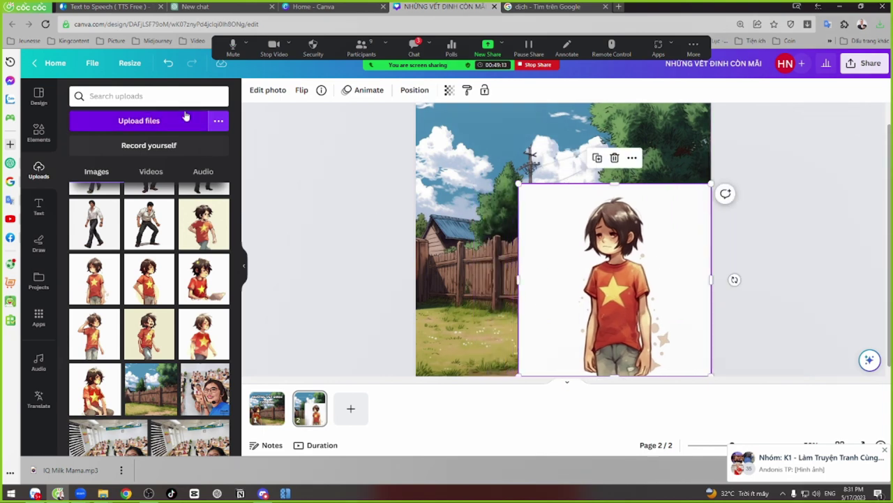
{"action": "left_click", "coordinate": [262, 91]}
{"action": "left_click", "coordinate": [95, 169]}
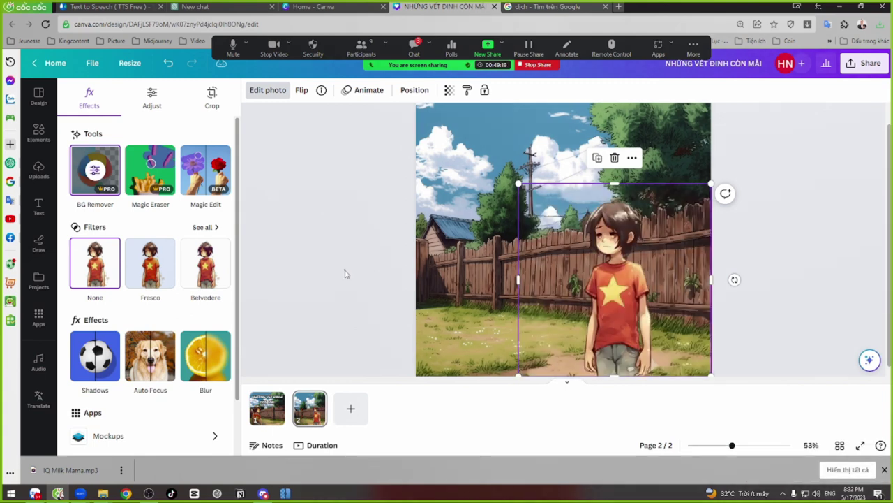
{"action": "key", "text": "Escape"}
{"action": "left_click", "coordinate": [352, 232]}
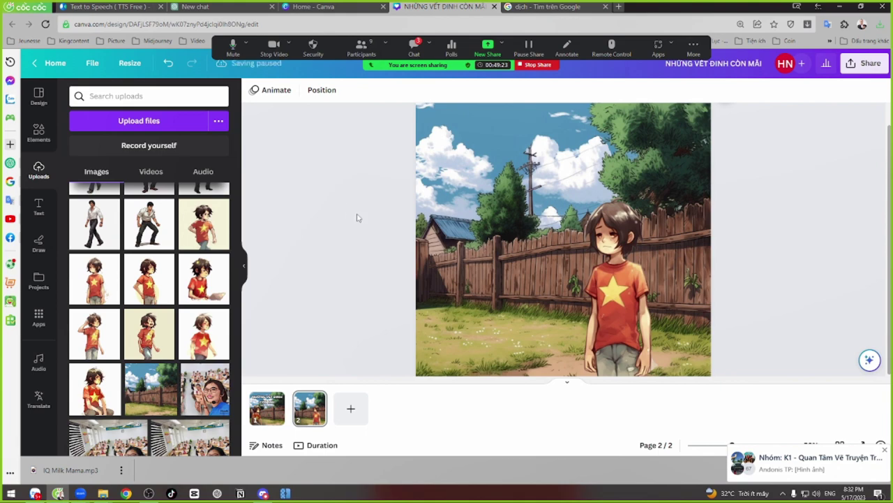
Step: Switch to Zalo and look back through the K2 comic group chat for the original story text "Những vết đinh còn mãi"
{"action": "left_click", "coordinate": [35, 493]}
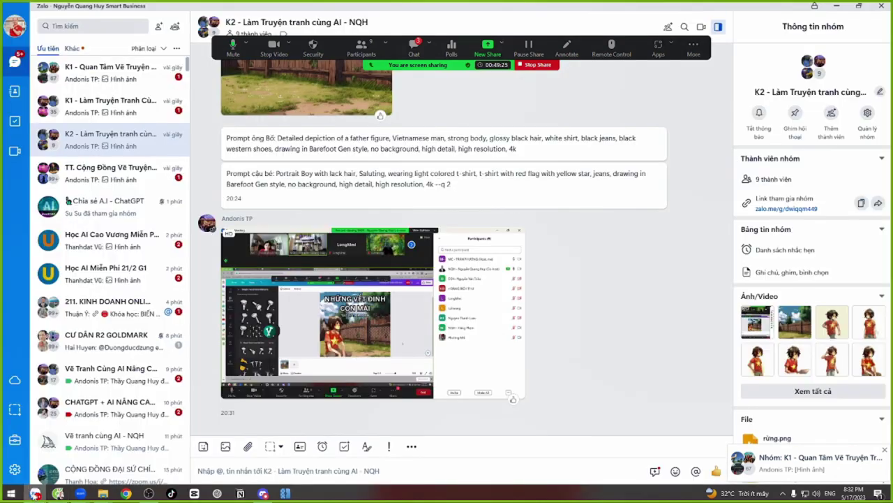
{"action": "scroll", "coordinate": [347, 253], "scroll_direction": "up", "scroll_amount": 15}
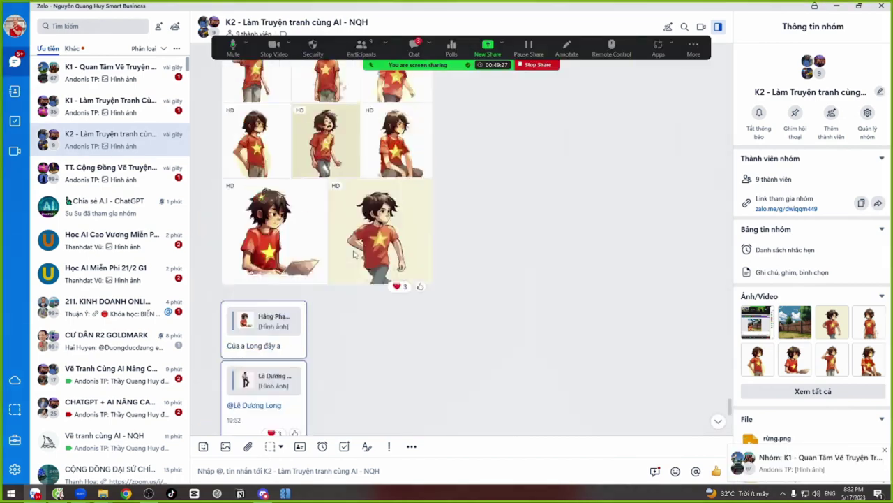
{"action": "left_click_drag", "start_coordinate": [249, 162], "coordinate": [400, 162]}
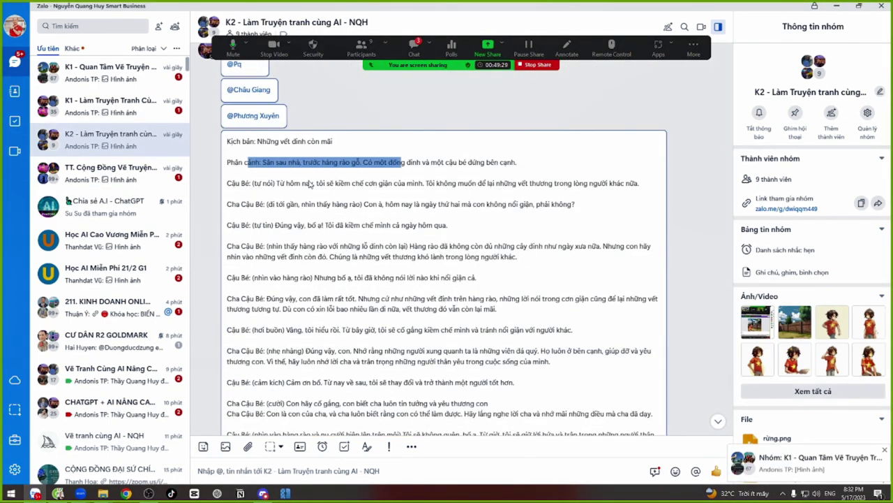
{"action": "left_click_drag", "start_coordinate": [235, 183], "coordinate": [341, 174]}
{"action": "scroll", "coordinate": [312, 220], "scroll_direction": "up", "scroll_amount": 10}
{"action": "scroll", "coordinate": [328, 301], "scroll_direction": "up", "scroll_amount": 20}
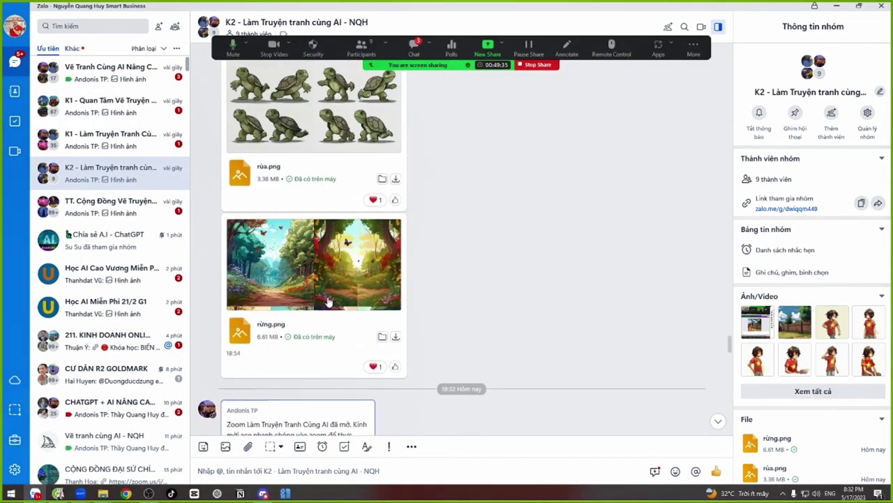
{"action": "scroll", "coordinate": [328, 301], "scroll_direction": "up", "scroll_amount": 20}
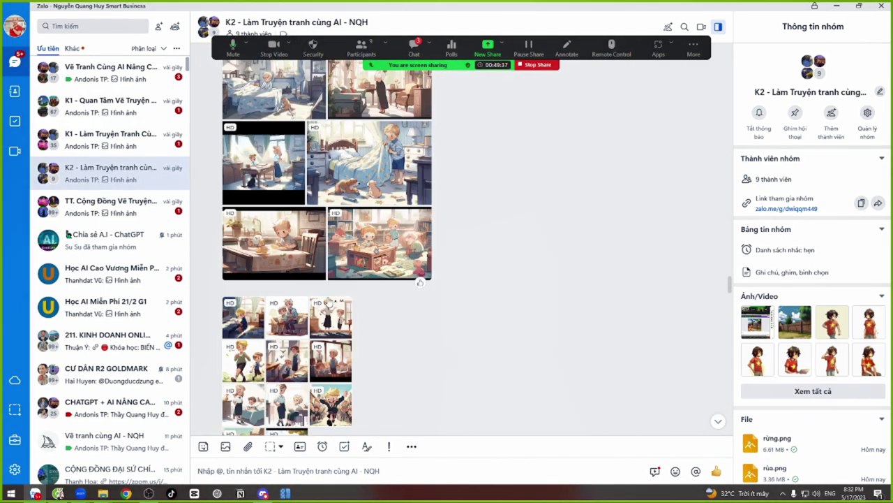
{"action": "scroll", "coordinate": [328, 301], "scroll_direction": "up", "scroll_amount": 6}
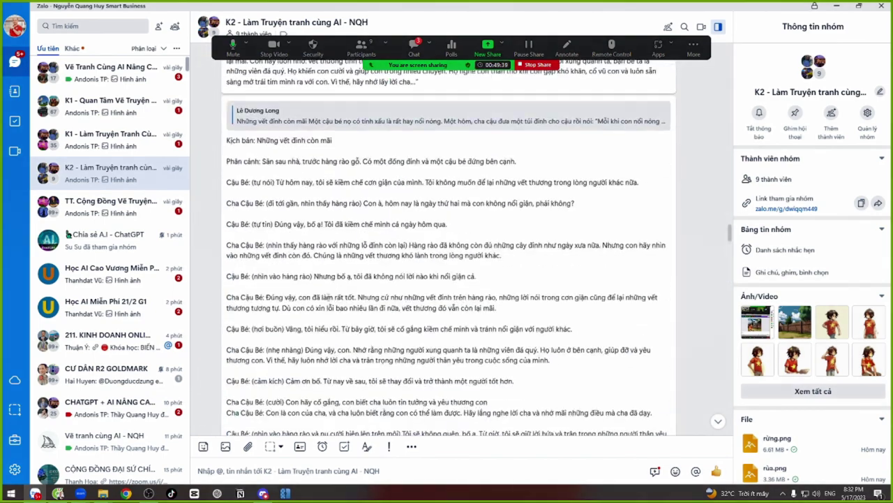
{"action": "scroll", "coordinate": [328, 298], "scroll_direction": "up", "scroll_amount": 6}
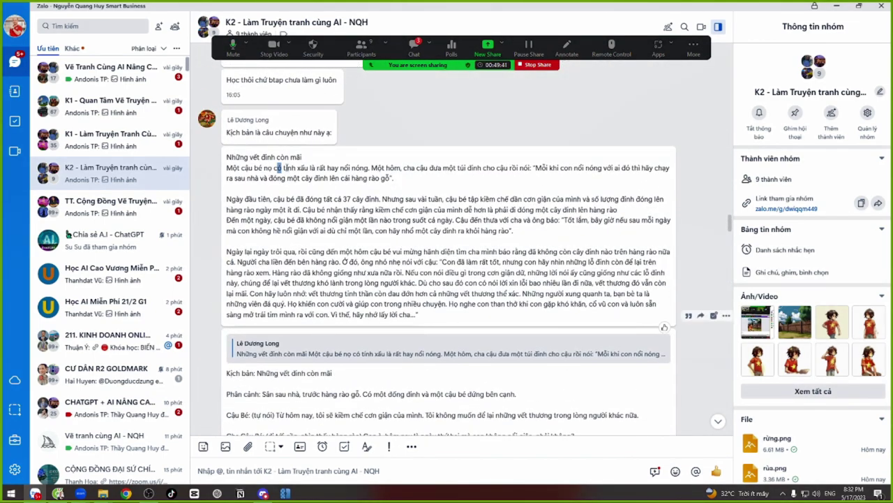
Step: Read the story's opening paragraph about the bad-tempered boy and the wooden fence
{"action": "left_click_drag", "start_coordinate": [274, 168], "coordinate": [370, 179]}
{"action": "left_click", "coordinate": [363, 175]}
{"action": "left_click", "coordinate": [246, 177]}
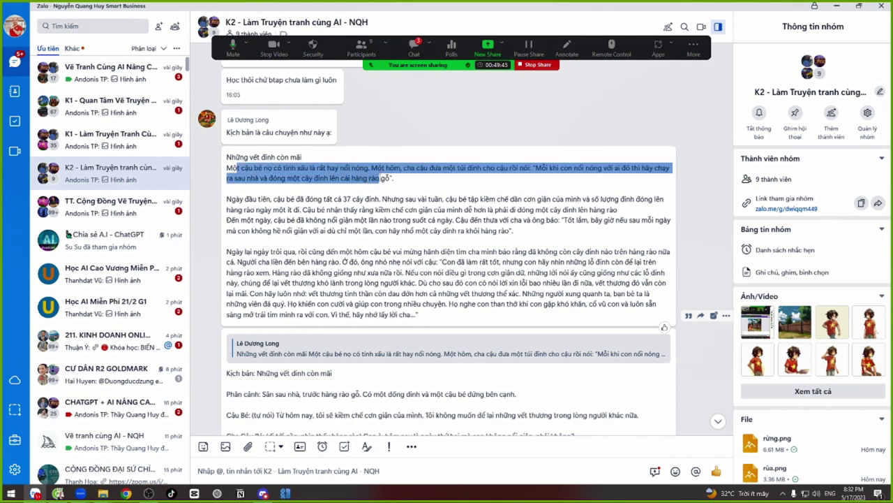
{"action": "left_click", "coordinate": [382, 177]}
{"action": "left_click_drag", "start_coordinate": [288, 167], "coordinate": [377, 179]}
{"action": "left_click", "coordinate": [388, 174]}
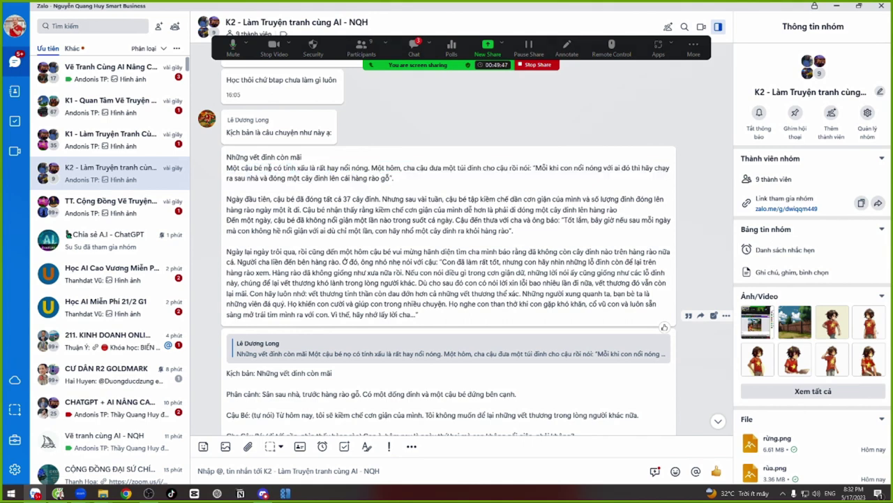
{"action": "left_click_drag", "start_coordinate": [269, 168], "coordinate": [355, 178]}
{"action": "left_click", "coordinate": [364, 178]}
{"action": "left_click_drag", "start_coordinate": [231, 167], "coordinate": [362, 180]}
{"action": "left_click", "coordinate": [309, 176]}
{"action": "left_click_drag", "start_coordinate": [245, 168], "coordinate": [357, 179]}
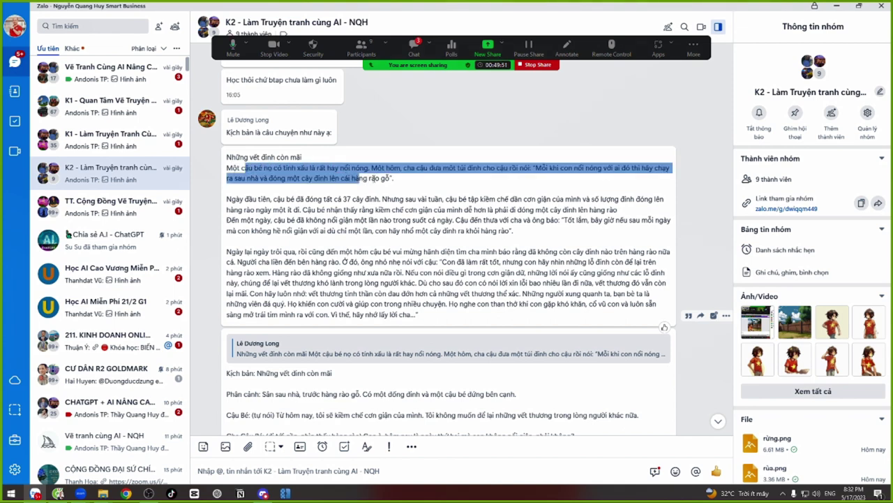
{"action": "left_click", "coordinate": [356, 179]}
{"action": "left_click_drag", "start_coordinate": [228, 167], "coordinate": [357, 178]}
{"action": "left_click", "coordinate": [355, 178]}
{"action": "left_click_drag", "start_coordinate": [264, 168], "coordinate": [338, 179]}
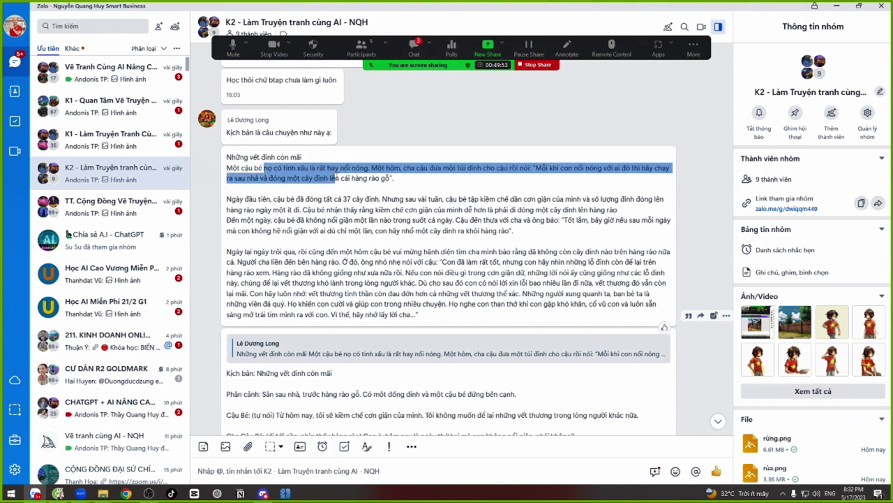
{"action": "left_click_drag", "start_coordinate": [279, 168], "coordinate": [384, 180]}
{"action": "left_click", "coordinate": [384, 180]}
{"action": "left_click_drag", "start_coordinate": [302, 168], "coordinate": [374, 178]}
{"action": "left_click", "coordinate": [374, 178]}
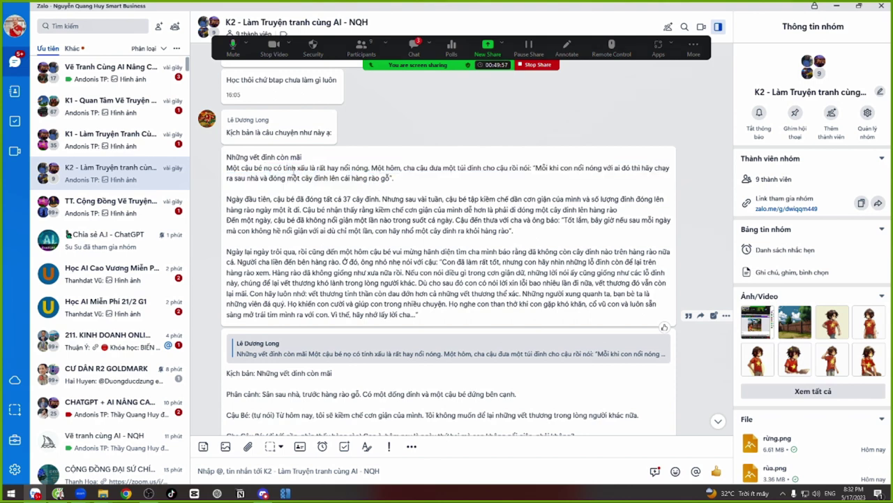
Step: Read the sentences where the father hands over the bag of nails and tells the boy to hammer one into the fence
{"action": "left_click_drag", "start_coordinate": [295, 169], "coordinate": [517, 168]}
{"action": "left_click", "coordinate": [342, 178]}
{"action": "left_click", "coordinate": [391, 168]}
{"action": "left_click_drag", "start_coordinate": [371, 168], "coordinate": [525, 168]}
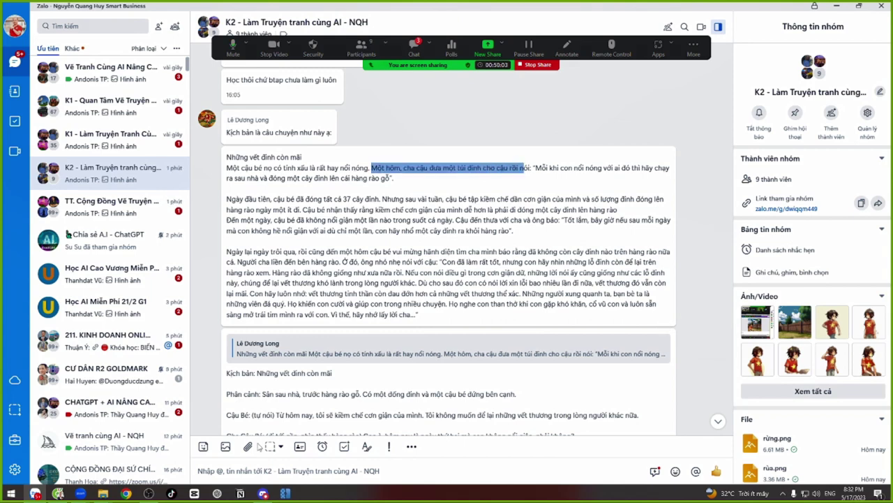
{"action": "left_click", "coordinate": [58, 493]}
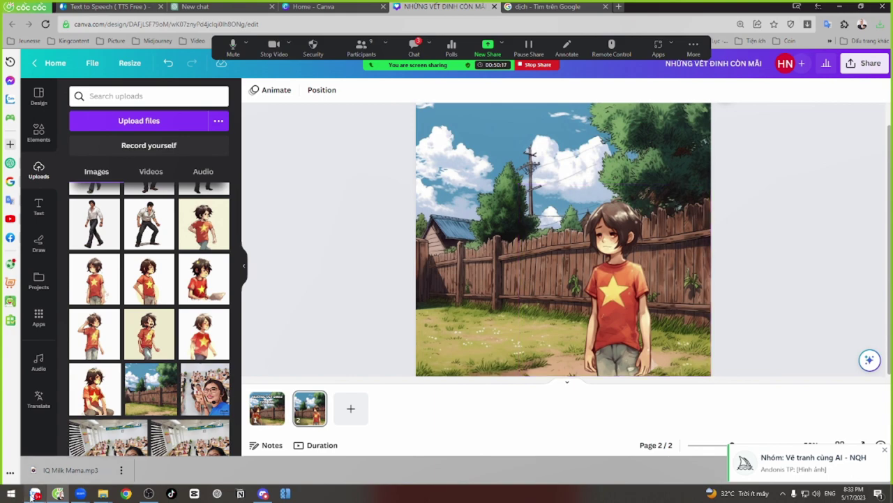
{"action": "left_click", "coordinate": [35, 493]}
{"action": "left_click_drag", "start_coordinate": [503, 171], "coordinate": [578, 168]}
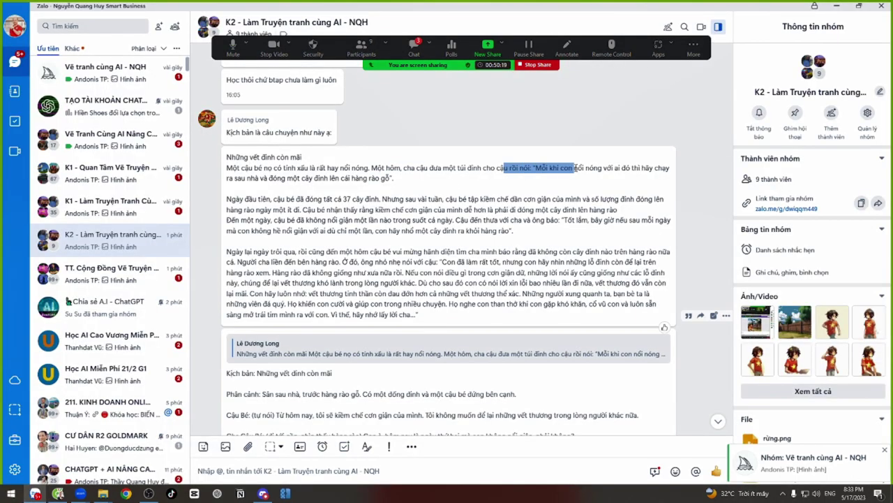
{"action": "left_click", "coordinate": [577, 168]}
{"action": "left_click_drag", "start_coordinate": [520, 168], "coordinate": [657, 168]}
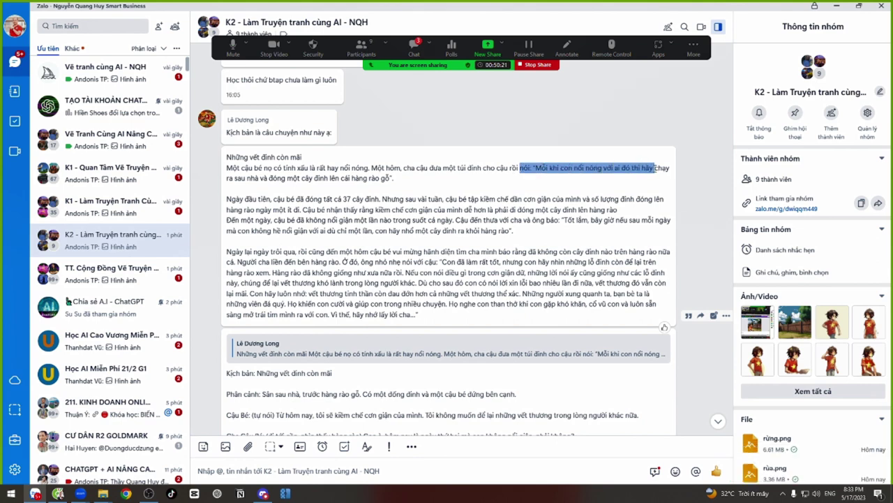
{"action": "left_click_drag", "start_coordinate": [229, 178], "coordinate": [357, 179]}
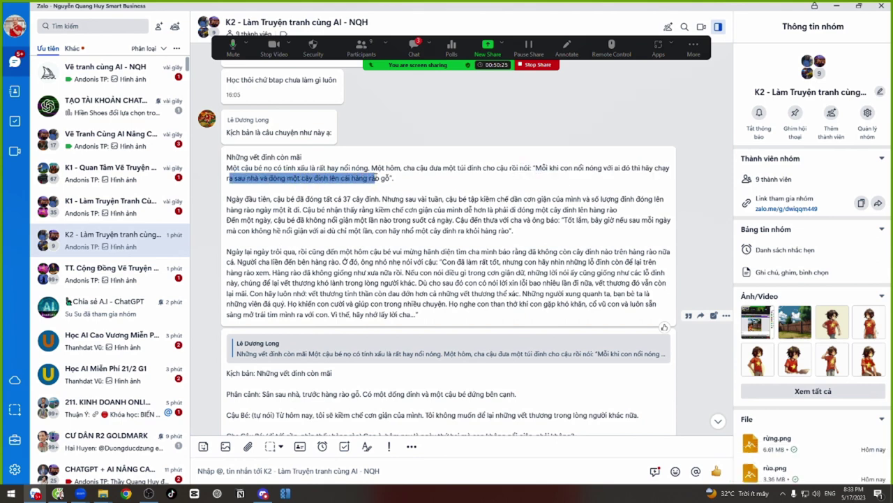
{"action": "left_click", "coordinate": [384, 179]}
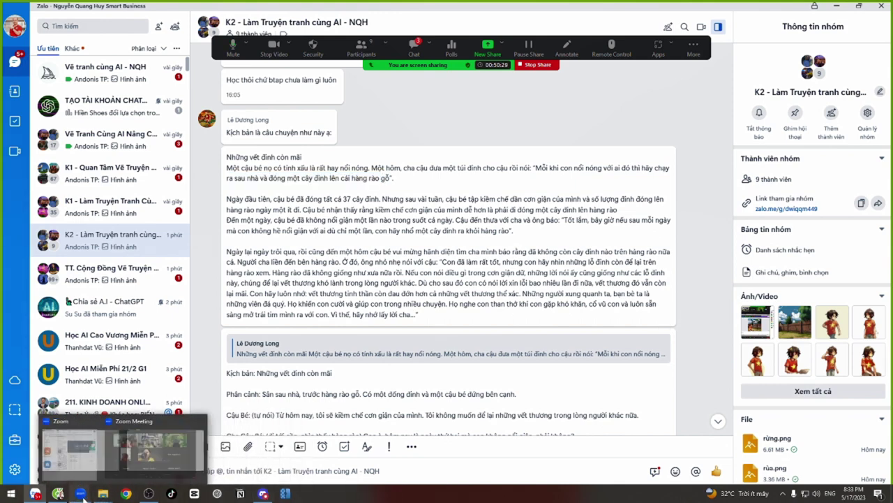
Step: Return to the Canva design and shrink the boy slightly, keeping him in page 2's lower right corner
{"action": "left_click", "coordinate": [58, 493]}
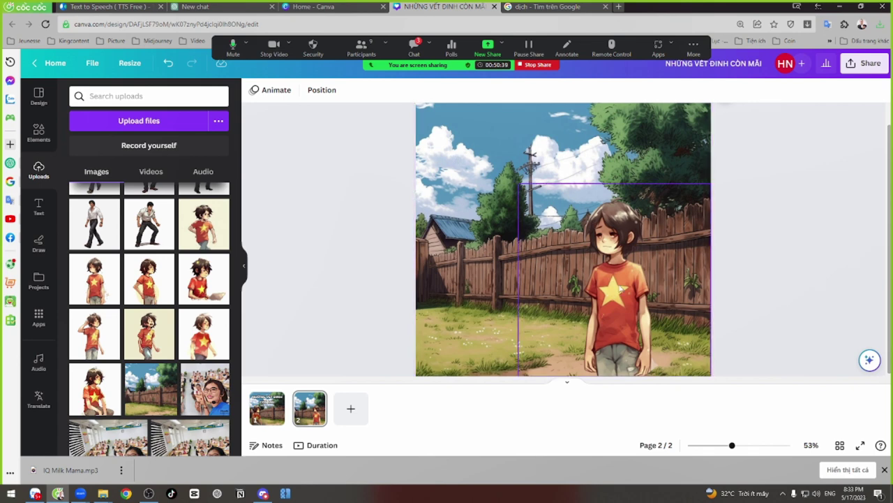
{"action": "mouse_move", "coordinate": [620, 288]}
{"action": "left_mouse_down"}
{"action": "mouse_move", "coordinate": [630, 284]}
{"action": "mouse_move", "coordinate": [617, 282]}
{"action": "left_mouse_up"}
{"action": "left_click_drag", "start_coordinate": [519, 184], "coordinate": [530, 196]}
{"action": "left_click", "coordinate": [324, 233]}
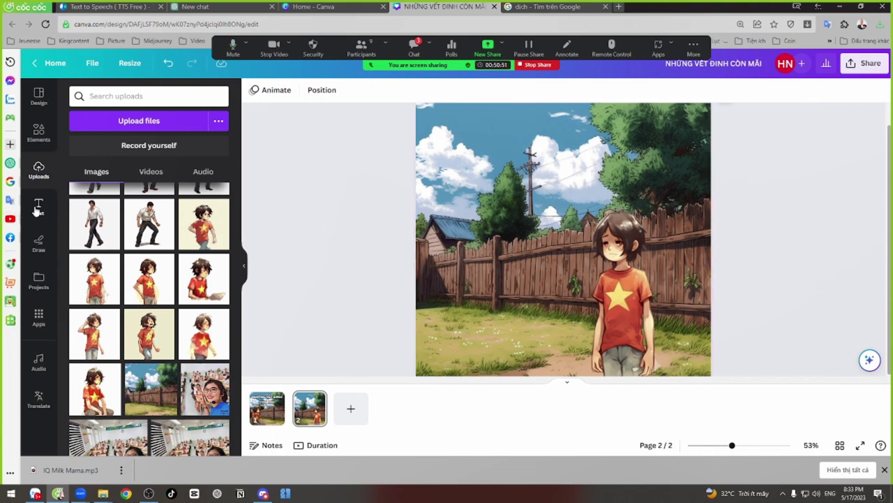
Step: Search the elements library for "bubble speech" and show all matching graphics
{"action": "left_click", "coordinate": [38, 132]}
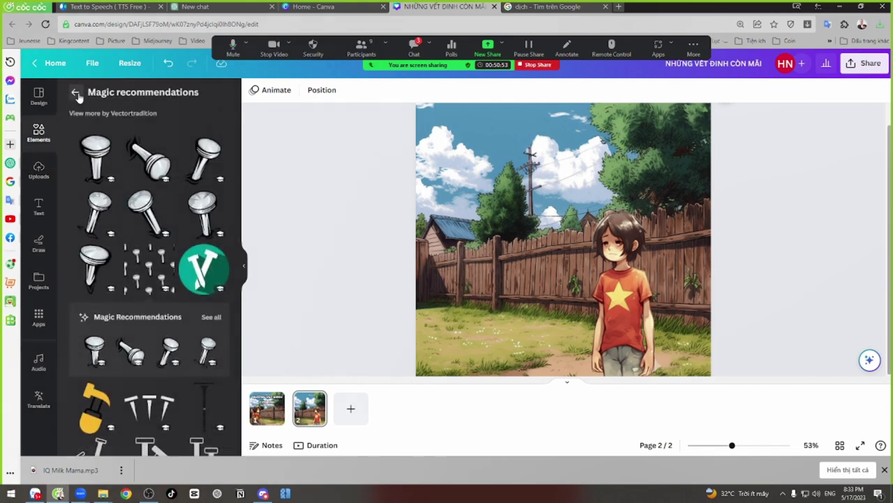
{"action": "left_click", "coordinate": [76, 94]}
{"action": "left_click", "coordinate": [200, 96]}
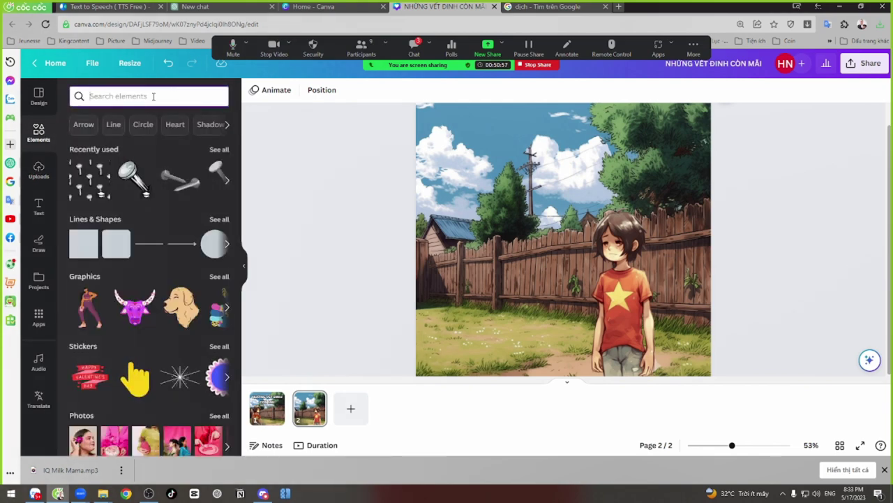
{"action": "type", "text": "B"}
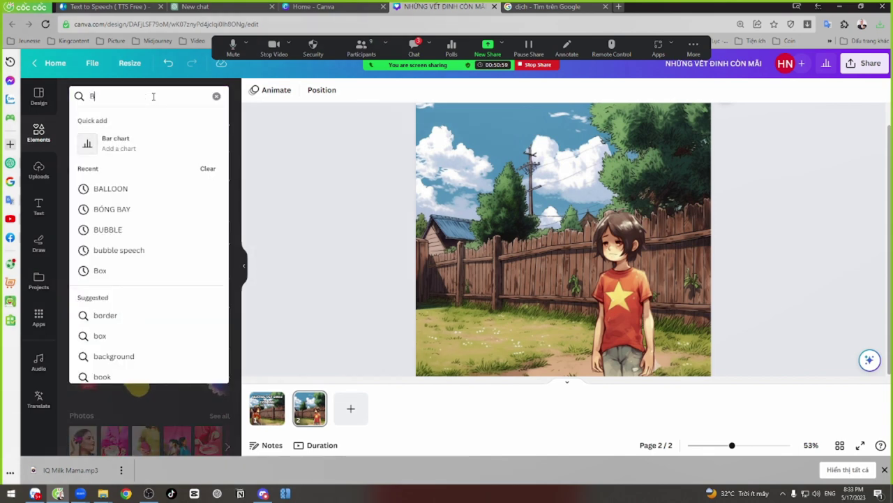
{"action": "left_click", "coordinate": [114, 249]}
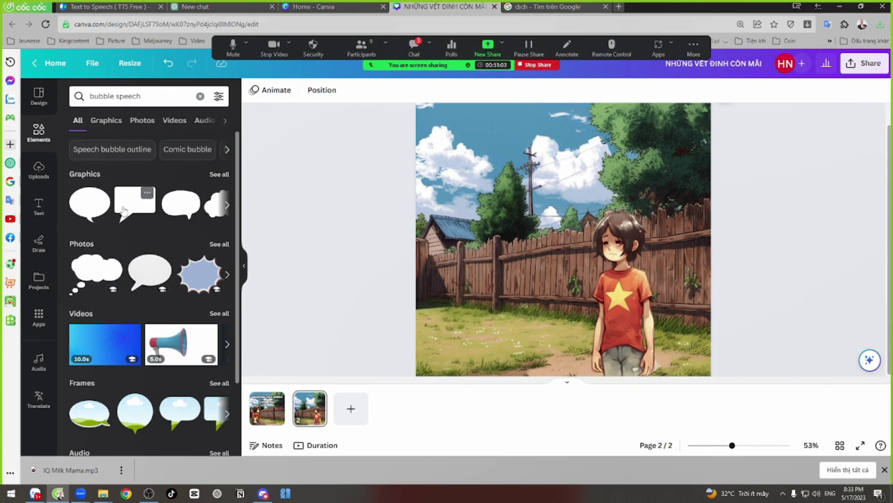
{"action": "left_click", "coordinate": [221, 175]}
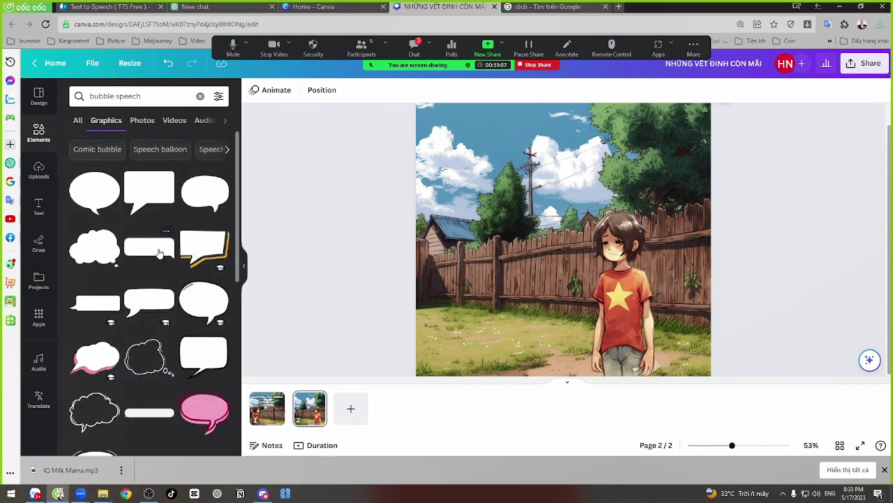
Step: Add the white rounded-rectangle speech bubble with a curved tail and place it above the boy's head
{"action": "scroll", "coordinate": [174, 343], "scroll_direction": "down", "scroll_amount": 4}
{"action": "scroll", "coordinate": [187, 383], "scroll_direction": "down", "scroll_amount": 5}
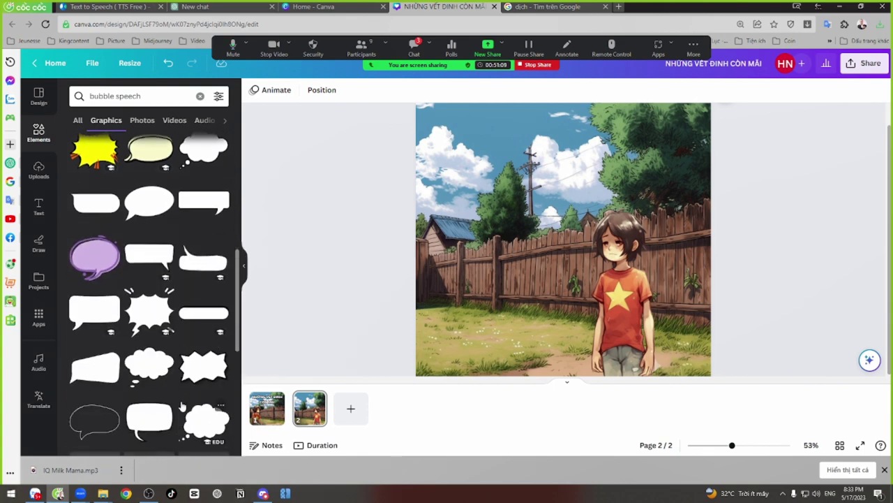
{"action": "scroll", "coordinate": [169, 396], "scroll_direction": "up", "scroll_amount": 3}
{"action": "scroll", "coordinate": [153, 349], "scroll_direction": "down", "scroll_amount": 2}
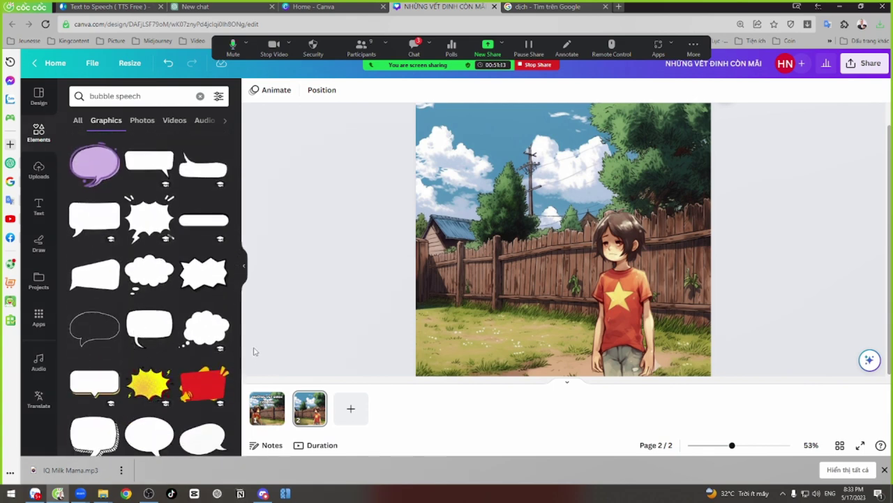
{"action": "left_click", "coordinate": [143, 326]}
{"action": "left_click_drag", "start_coordinate": [571, 222], "coordinate": [598, 173]}
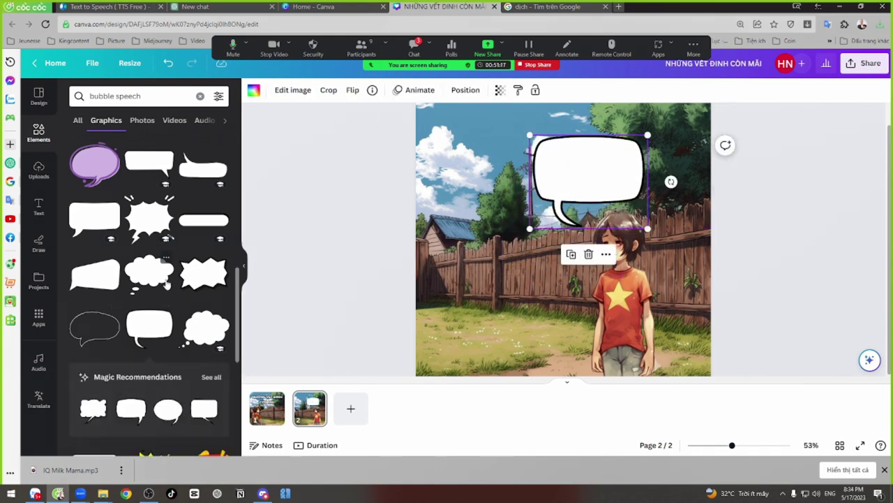
Step: Add a cloud-shaped thought bubble beside the boy and a wide pill-shaped box at the page's upper left
{"action": "left_click", "coordinate": [204, 326]}
{"action": "left_click_drag", "start_coordinate": [552, 272], "coordinate": [498, 315]}
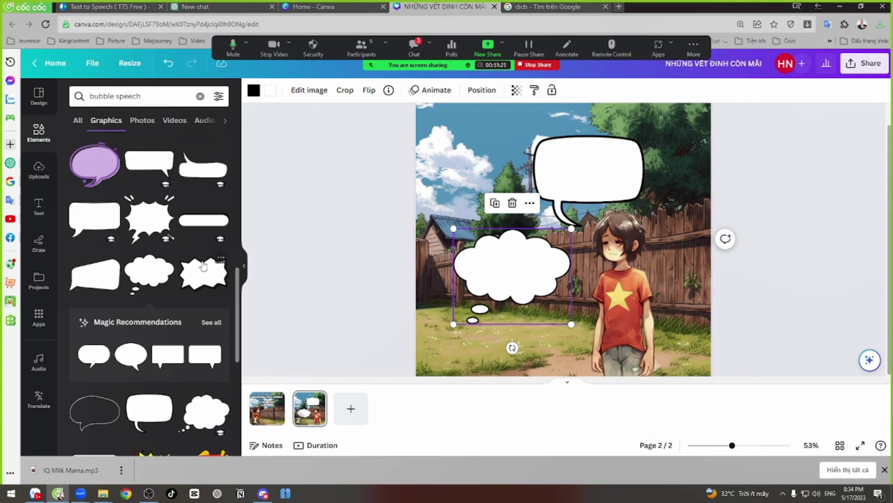
{"action": "left_click", "coordinate": [194, 230]}
{"action": "left_click_drag", "start_coordinate": [593, 225], "coordinate": [571, 145]}
Step: Shift the speech and thought bubbles slightly down and right, and add a spiky burst bubble left of the speech bubble
{"action": "left_click_drag", "start_coordinate": [575, 192], "coordinate": [584, 204]}
{"action": "left_click_drag", "start_coordinate": [504, 287], "coordinate": [512, 299]}
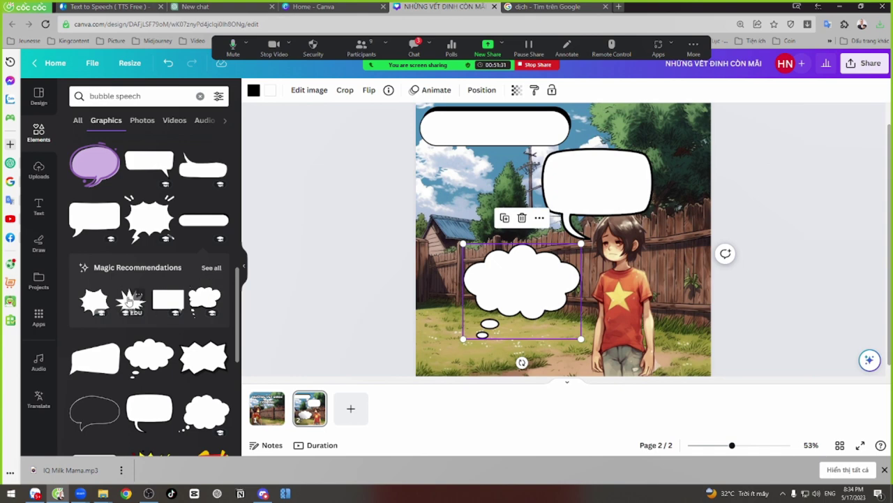
{"action": "left_click", "coordinate": [94, 302]}
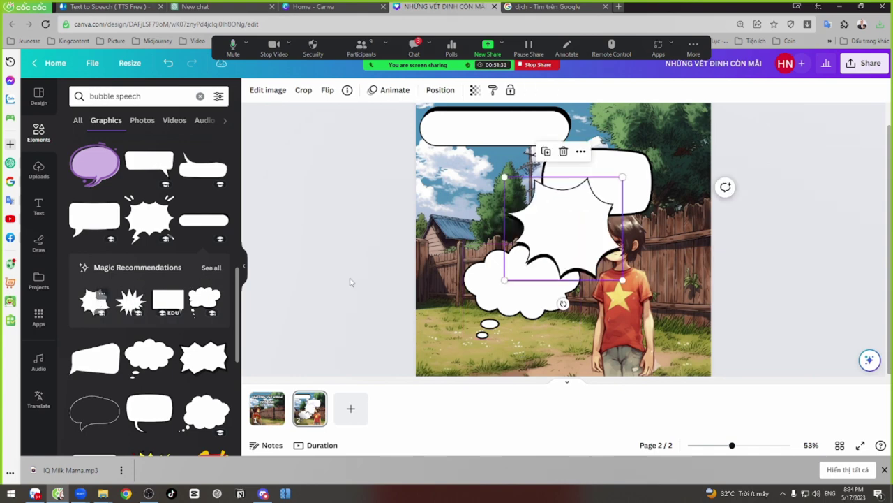
{"action": "left_click_drag", "start_coordinate": [554, 230], "coordinate": [485, 214]}
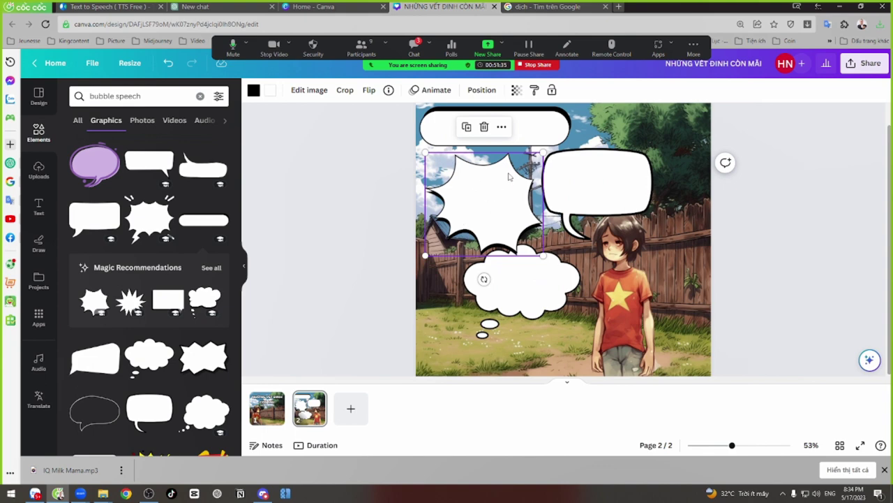
Step: Add a white starburst bubble beside the boy's head and a black shout bubble with a lightning tail over his lower body
{"action": "left_click", "coordinate": [131, 302]}
{"action": "left_click_drag", "start_coordinate": [558, 240], "coordinate": [656, 238]}
{"action": "left_click", "coordinate": [148, 218]}
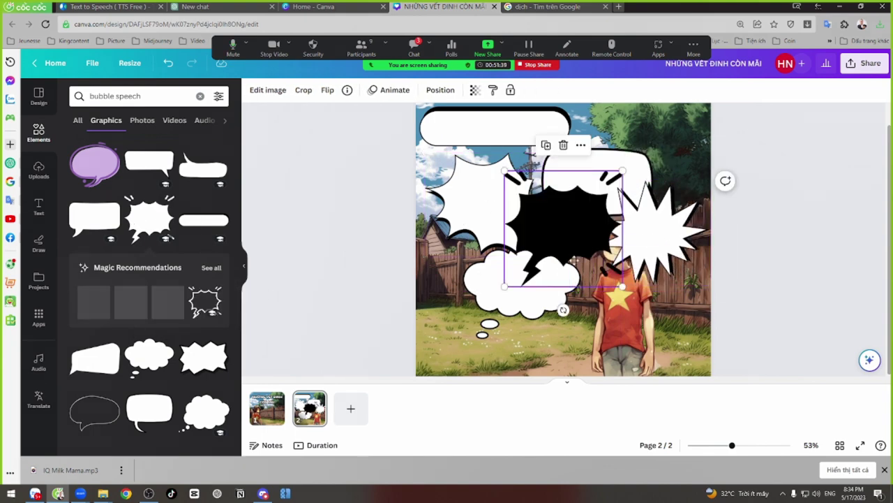
{"action": "left_click_drag", "start_coordinate": [534, 241], "coordinate": [556, 311]}
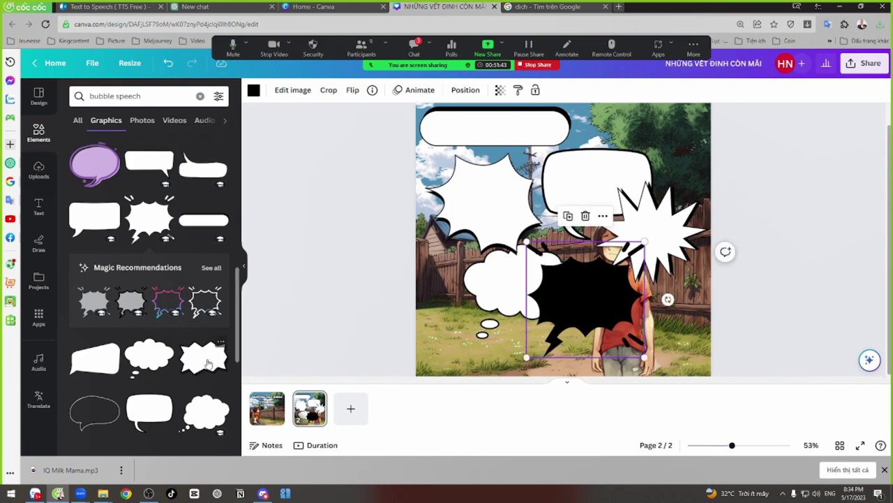
Step: Browse all recommended graphics similar to the black shout bubble
{"action": "left_click", "coordinate": [211, 268]}
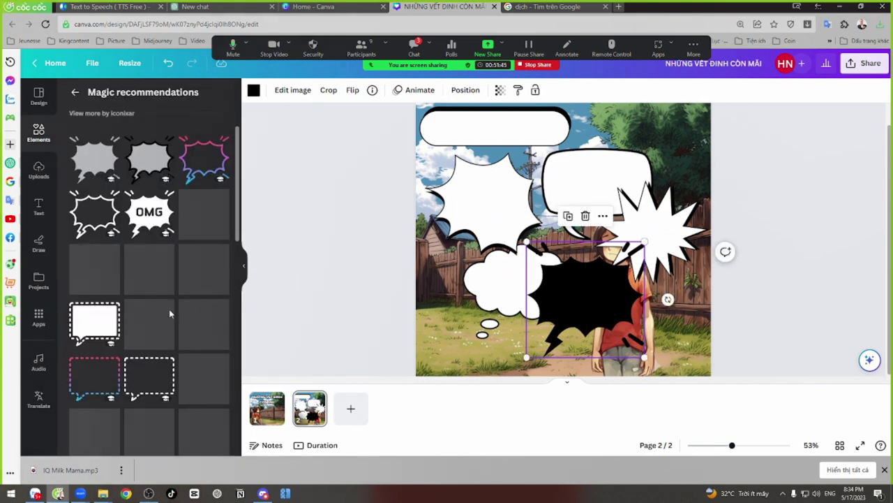
{"action": "scroll", "coordinate": [158, 347], "scroll_direction": "down", "scroll_amount": 2}
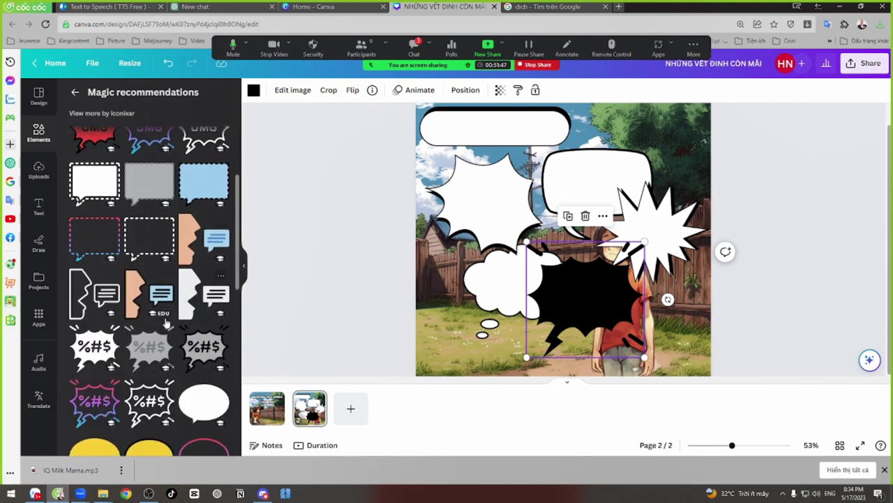
{"action": "scroll", "coordinate": [159, 347], "scroll_direction": "down", "scroll_amount": 3}
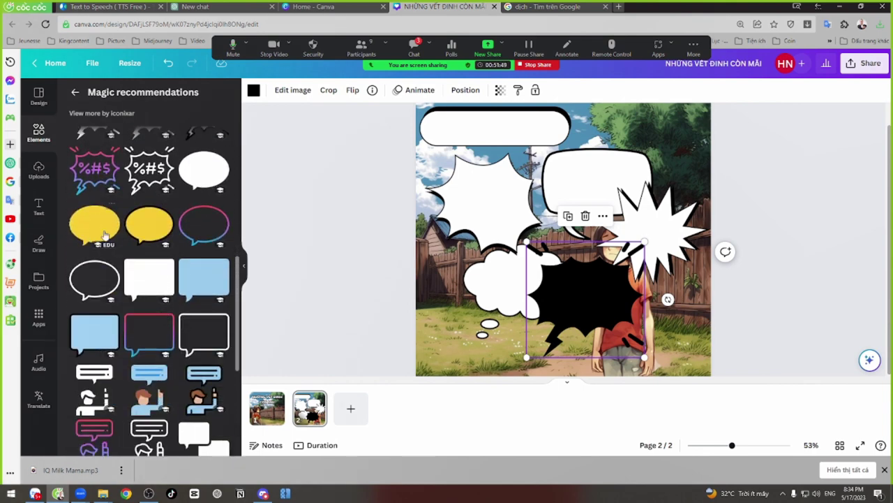
{"action": "scroll", "coordinate": [159, 405], "scroll_direction": "down", "scroll_amount": 1}
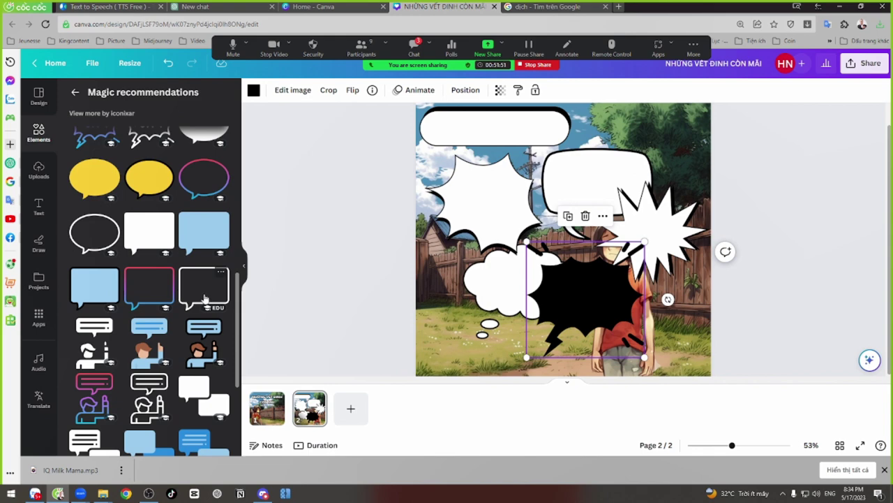
{"action": "scroll", "coordinate": [205, 299], "scroll_direction": "down", "scroll_amount": 1}
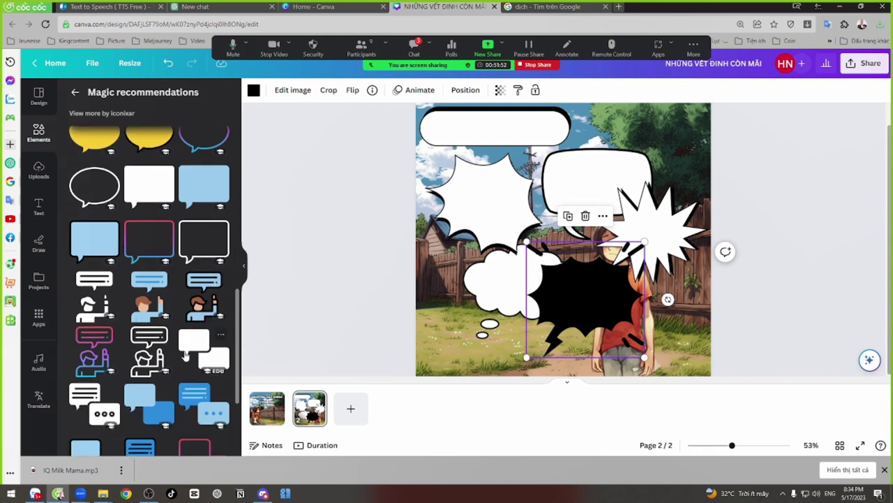
Step: Delete the spiky burst, starburst, black shout, cloud thought and curved-tail speech bubbles from page 2
{"action": "left_click", "coordinate": [484, 227]}
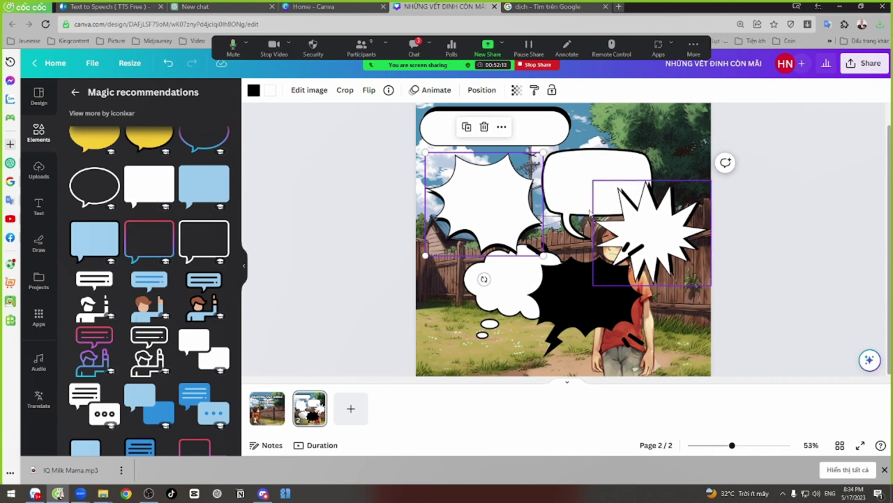
{"action": "left_click_drag", "start_coordinate": [504, 222], "coordinate": [501, 224]}
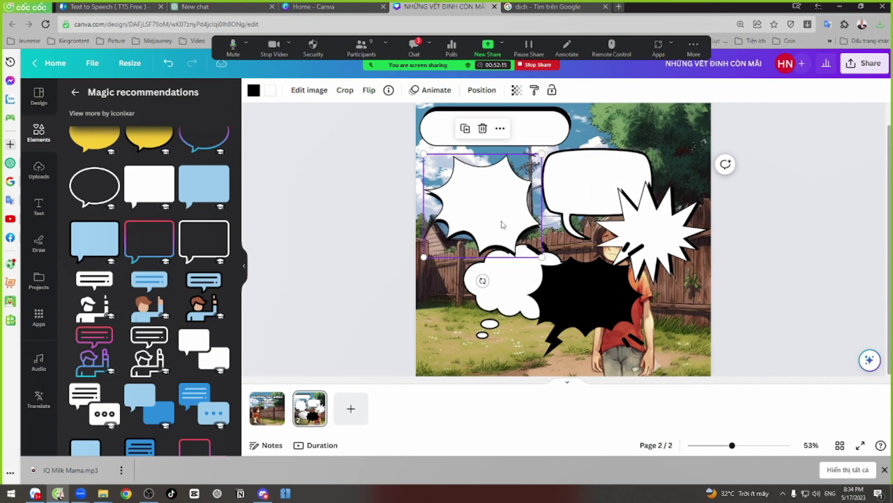
{"action": "key", "text": "Delete"}
{"action": "left_click", "coordinate": [649, 243]}
{"action": "key", "text": "Delete"}
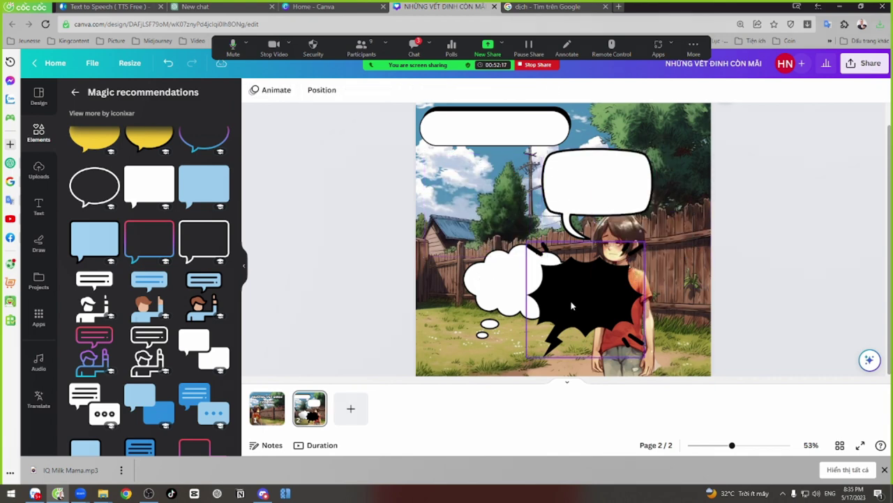
{"action": "left_click", "coordinate": [574, 306]}
{"action": "key", "text": "Delete"}
{"action": "left_click", "coordinate": [508, 302]}
{"action": "key", "text": "Delete"}
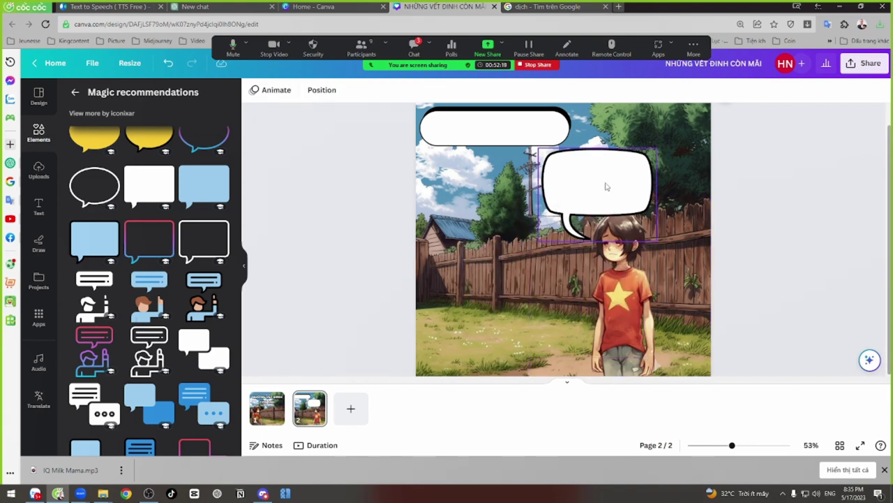
{"action": "left_click", "coordinate": [607, 186]}
{"action": "key", "text": "Delete"}
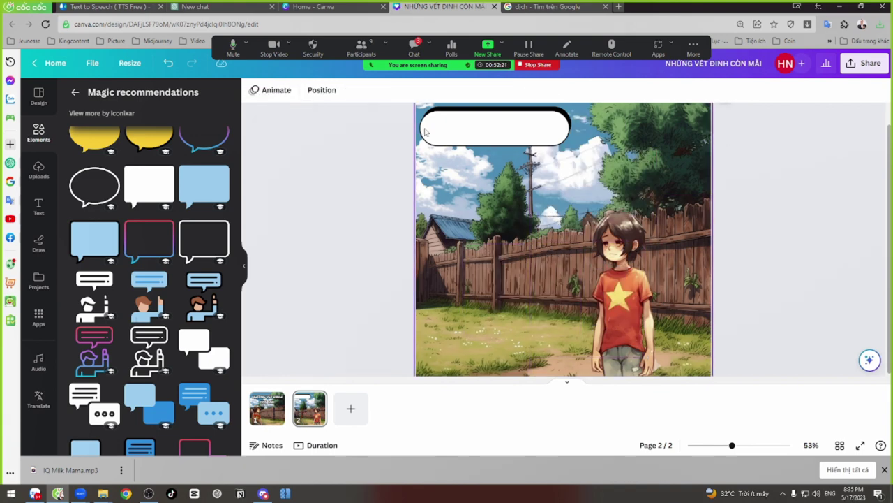
Step: Return to the "bubble speech" graphics and add the white rectangular box with rounded corners and a black outline
{"action": "left_click_drag", "start_coordinate": [443, 134], "coordinate": [453, 121]}
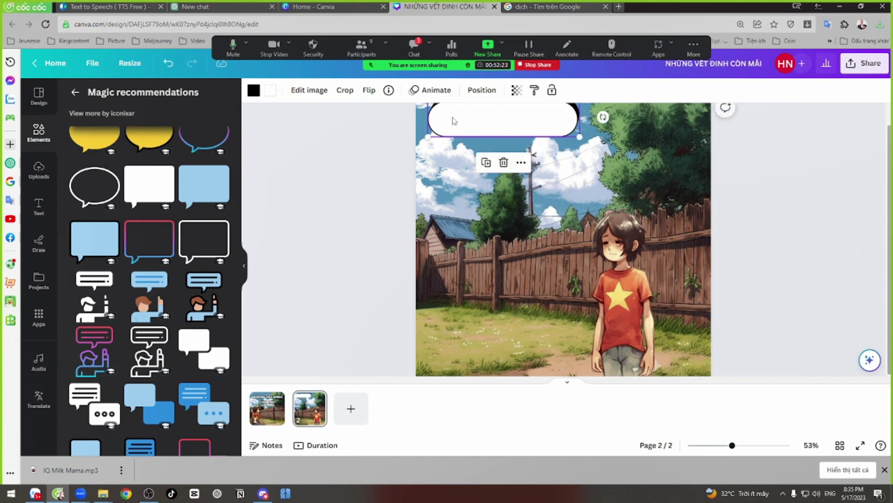
{"action": "left_click", "coordinate": [75, 93]}
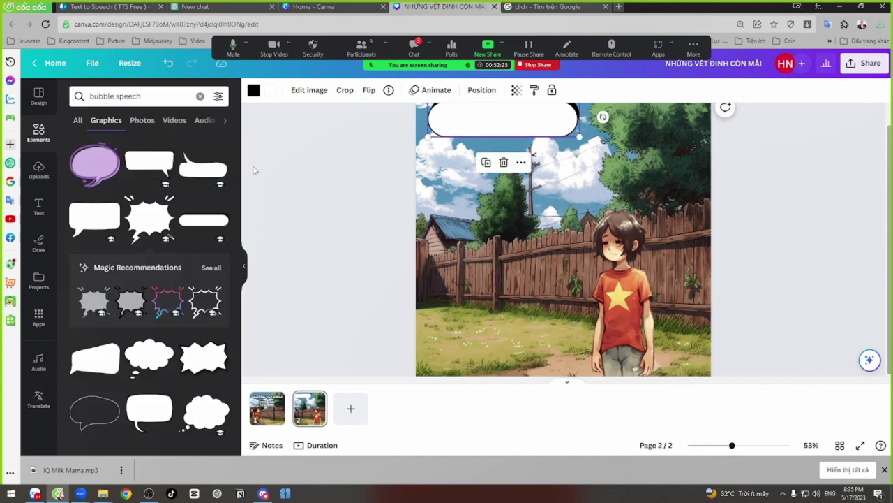
{"action": "scroll", "coordinate": [165, 334], "scroll_direction": "down", "scroll_amount": 5}
{"action": "scroll", "coordinate": [164, 335], "scroll_direction": "down", "scroll_amount": 1}
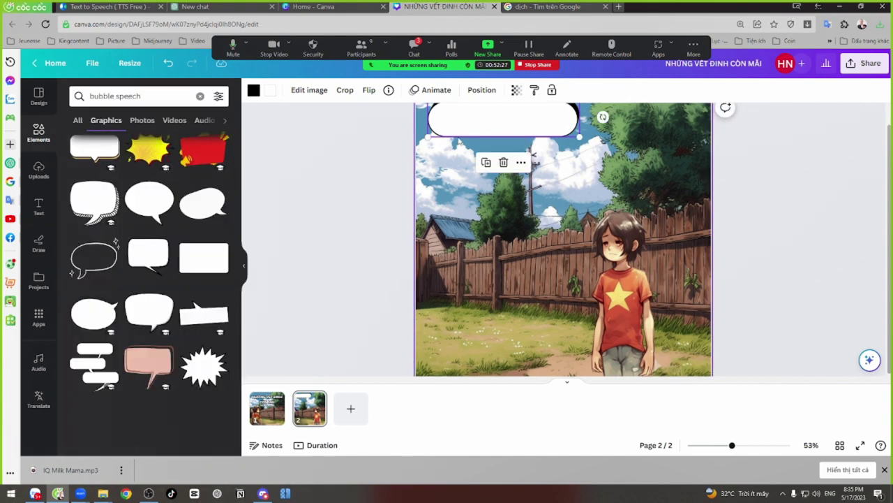
{"action": "left_click", "coordinate": [194, 270]}
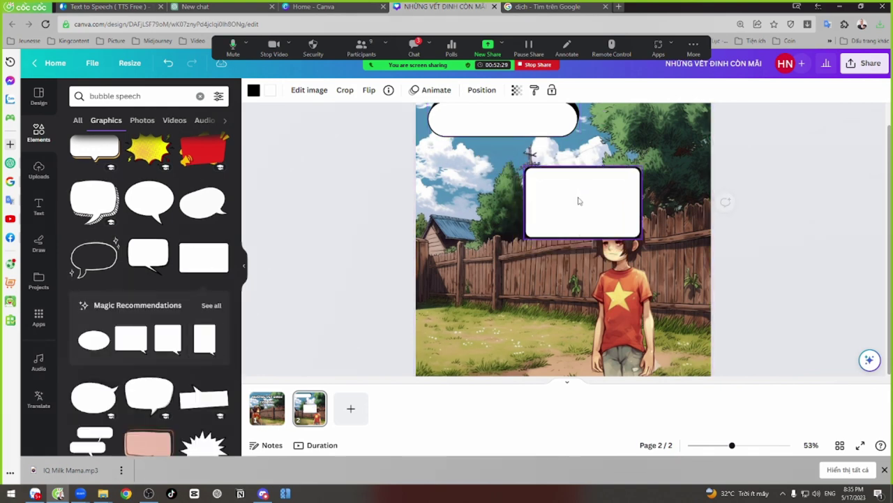
Step: Delete the pill-shaped box, then move the white rectangular box to the page's upper left and enlarge it slightly
{"action": "scroll", "coordinate": [169, 321], "scroll_direction": "down", "scroll_amount": 3}
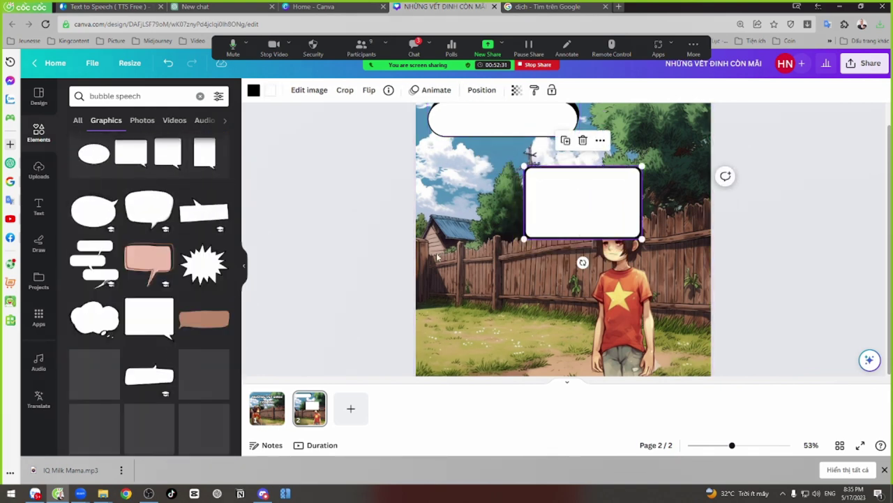
{"action": "scroll", "coordinate": [167, 387], "scroll_direction": "down", "scroll_amount": 5}
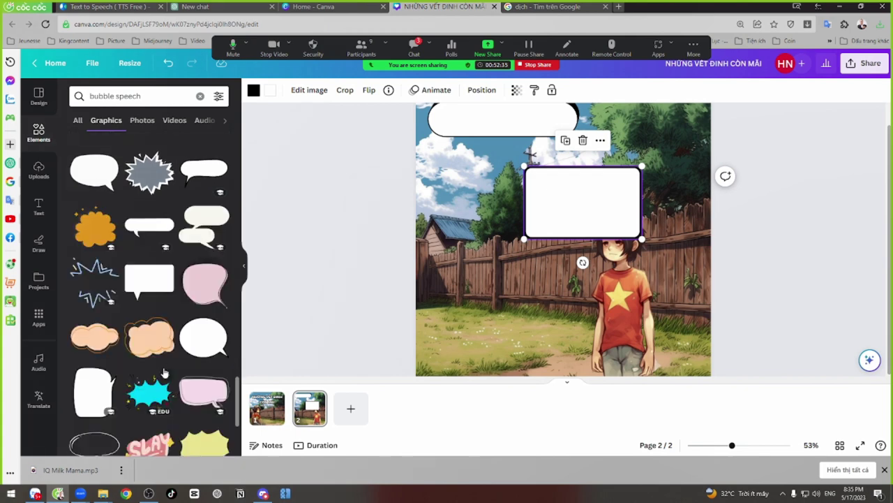
{"action": "scroll", "coordinate": [164, 373], "scroll_direction": "down", "scroll_amount": 4}
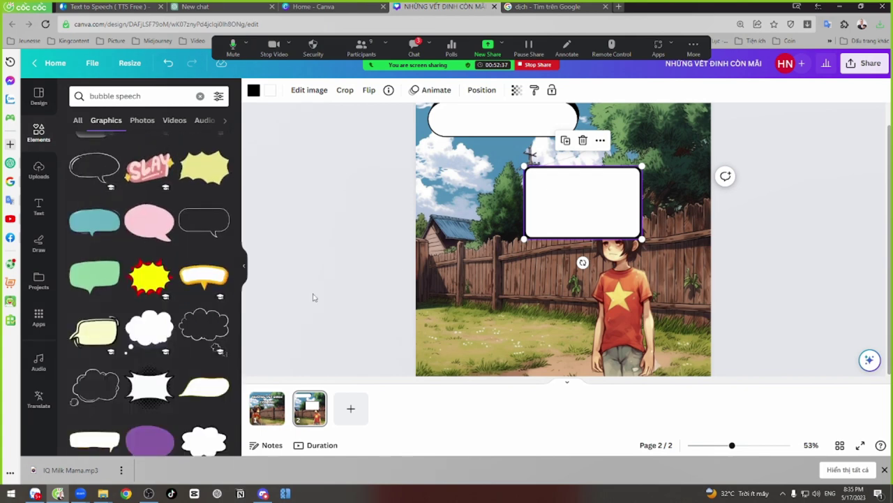
{"action": "scroll", "coordinate": [182, 401], "scroll_direction": "down", "scroll_amount": 2}
{"action": "left_click_drag", "start_coordinate": [608, 205], "coordinate": [553, 204]}
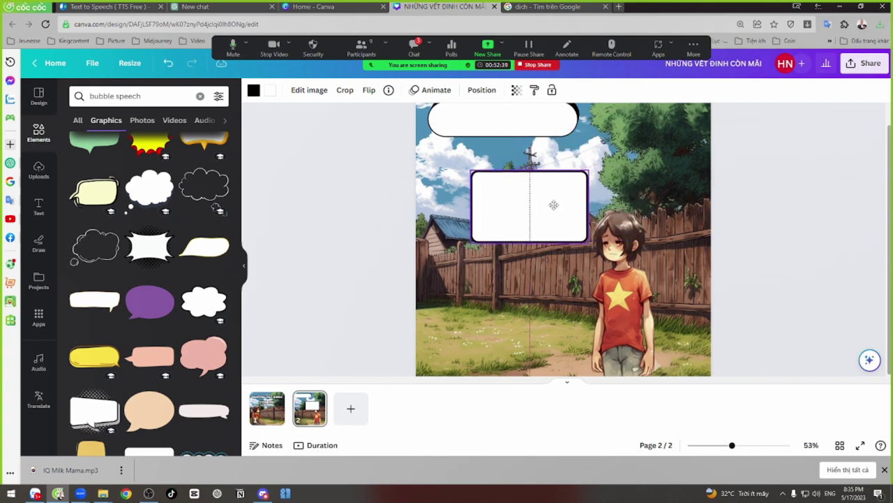
{"action": "scroll", "coordinate": [551, 209], "scroll_direction": "up", "scroll_amount": 2}
{"action": "left_click", "coordinate": [523, 144]}
{"action": "key", "text": "Delete"}
{"action": "left_click_drag", "start_coordinate": [521, 245], "coordinate": [481, 143]}
{"action": "left_click_drag", "start_coordinate": [543, 178], "coordinate": [552, 186]}
Step: Try a subheading reading "Jack là một" inside the white rectangular box
{"action": "left_click", "coordinate": [39, 205]}
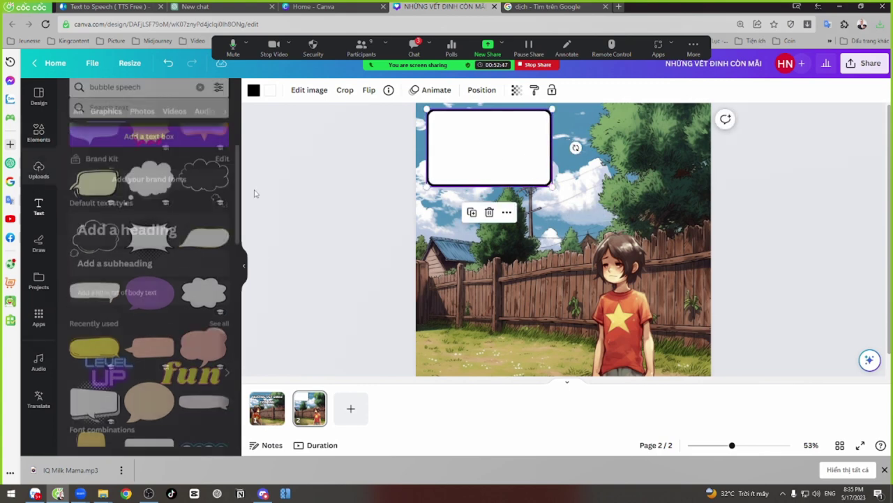
{"action": "left_click_drag", "start_coordinate": [114, 251], "coordinate": [517, 161]}
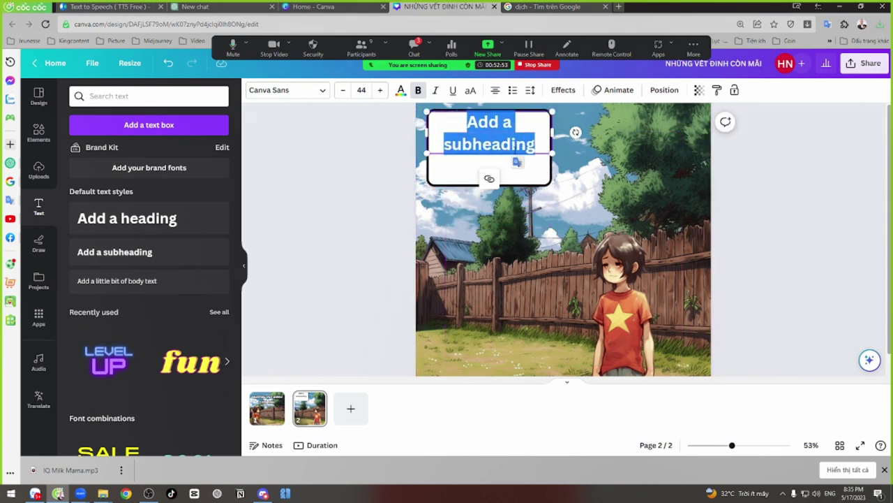
{"action": "key", "text": "BackSpace"}
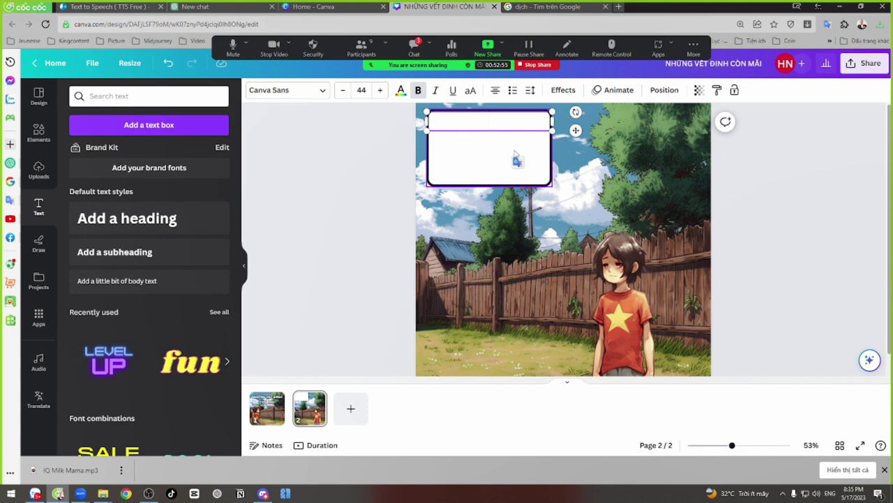
{"action": "type", "text": "Jack là mo"}
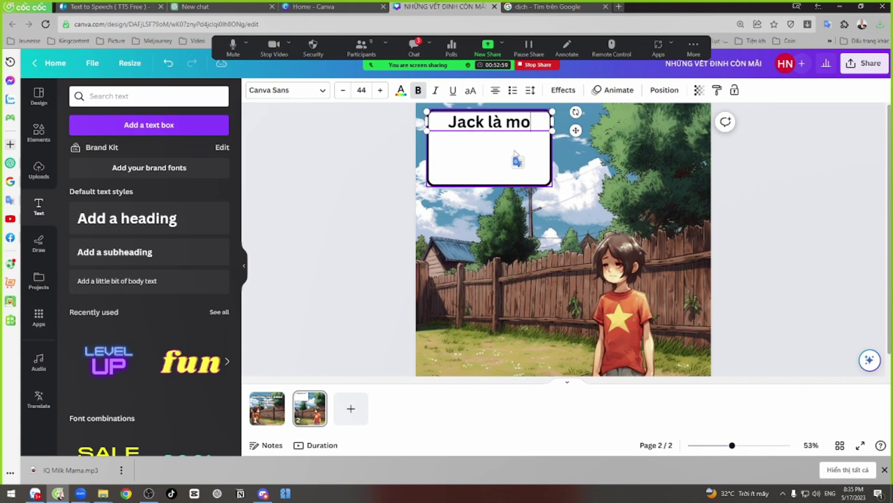
{"action": "key", "text": "BackSpace"}
{"action": "type", "text": "ột"}
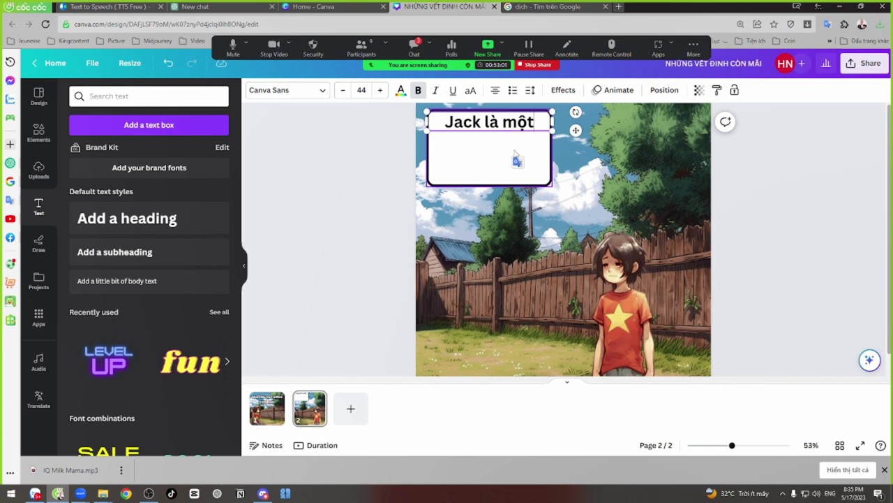
Step: Clear all the text from the subheading in the white box
{"action": "key", "text": "BackSpace"}
{"action": "key", "text": "BackSpace"}
{"action": "key", "text": "BackSpace"}
{"action": "key", "text": "BackSpace"}
{"action": "key", "text": "BackSpace"}
{"action": "key", "text": "BackSpace"}
{"action": "key", "text": "BackSpace"}
{"action": "key", "text": "BackSpace"}
{"action": "key", "text": "BackSpace"}
{"action": "key", "text": "BackSpace"}
{"action": "key", "text": "BackSpace"}
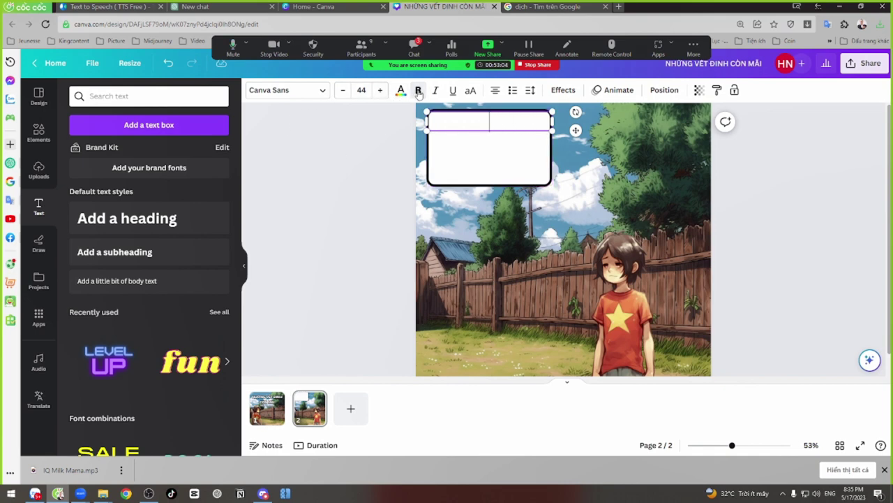
Step: Shrink the white rectangular box slightly and place a new subheading with the placeholder "A" in its upper part
{"action": "left_click", "coordinate": [507, 145]}
{"action": "left_click_drag", "start_coordinate": [551, 185], "coordinate": [512, 156]}
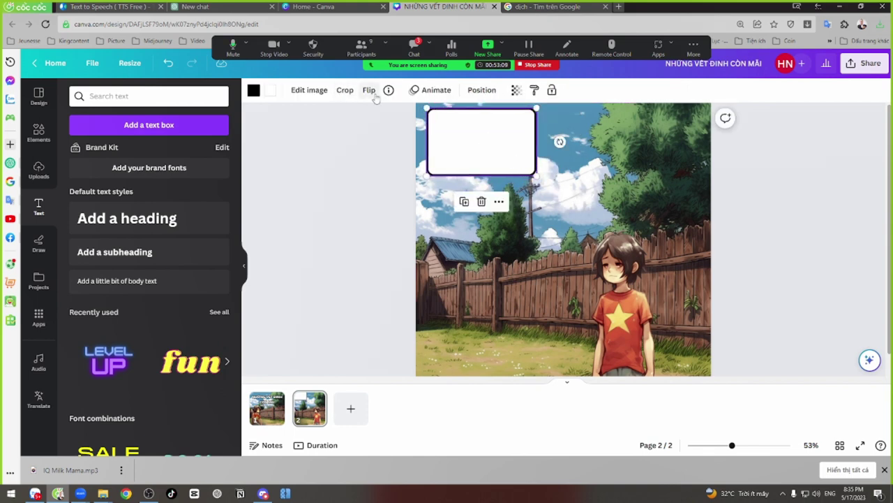
{"action": "left_click", "coordinate": [144, 253]}
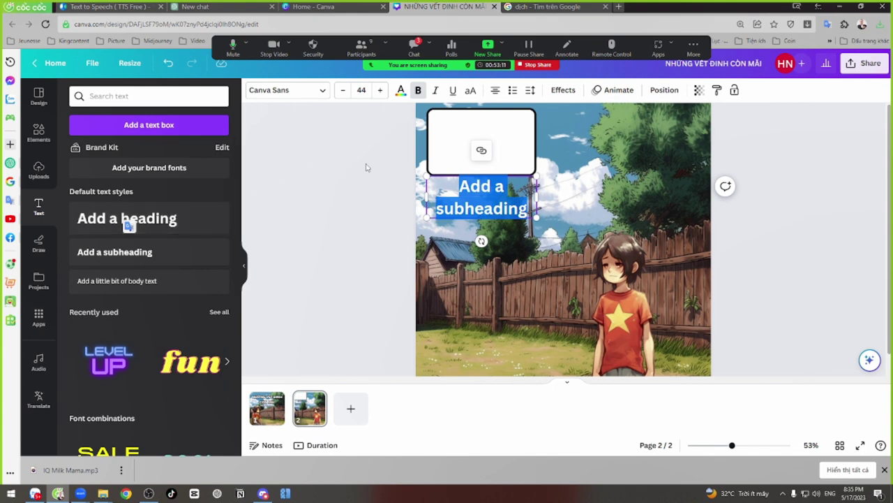
{"action": "type", "text": "A"}
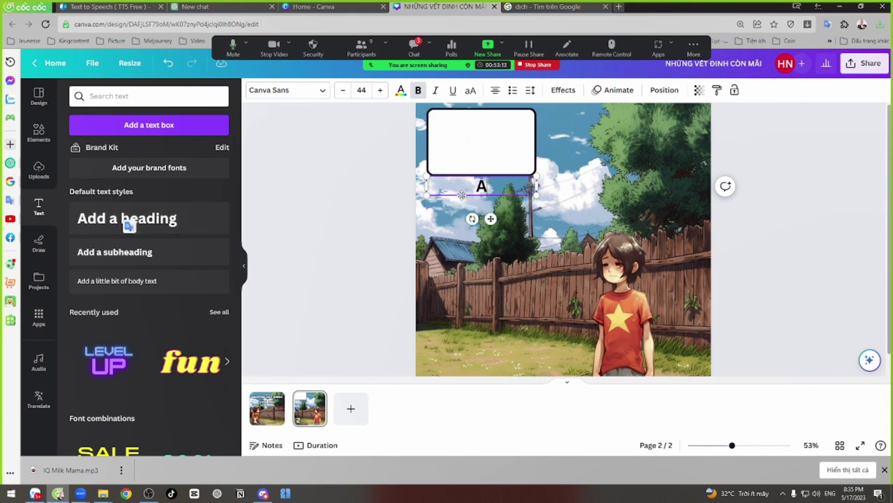
{"action": "left_click_drag", "start_coordinate": [466, 192], "coordinate": [466, 138]}
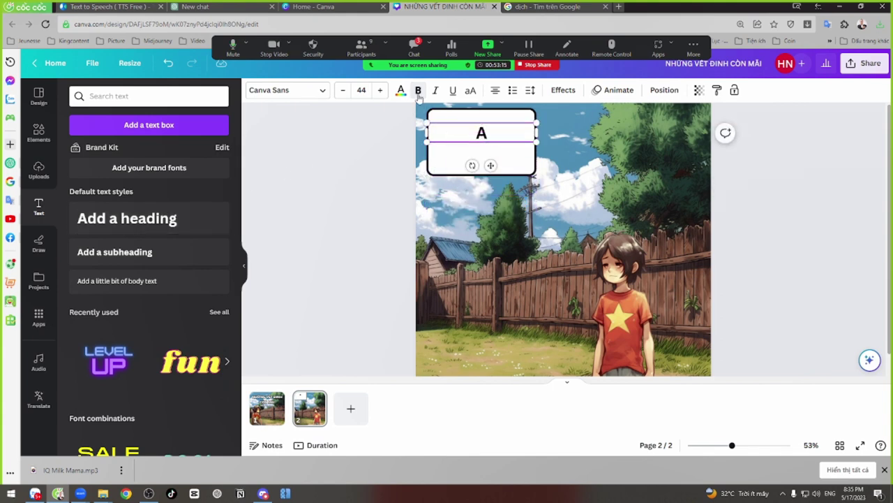
{"action": "key", "text": "ctrl+b"}
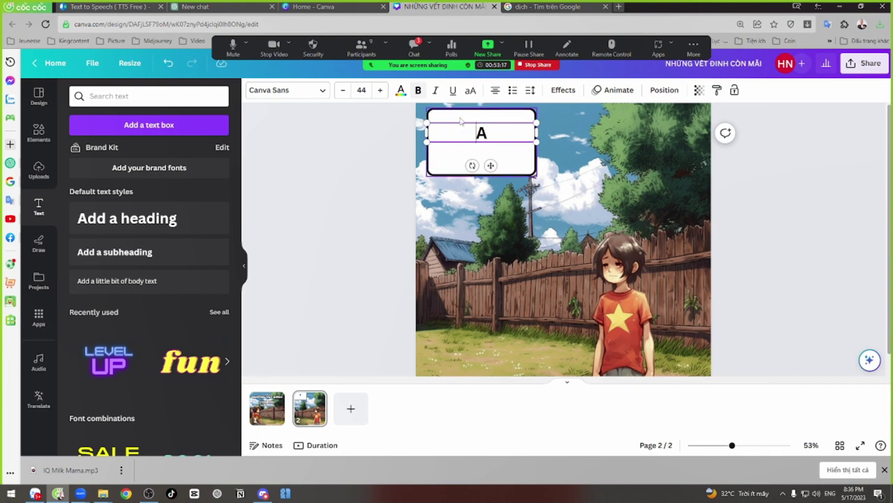
{"action": "left_click_drag", "start_coordinate": [442, 123], "coordinate": [442, 118]}
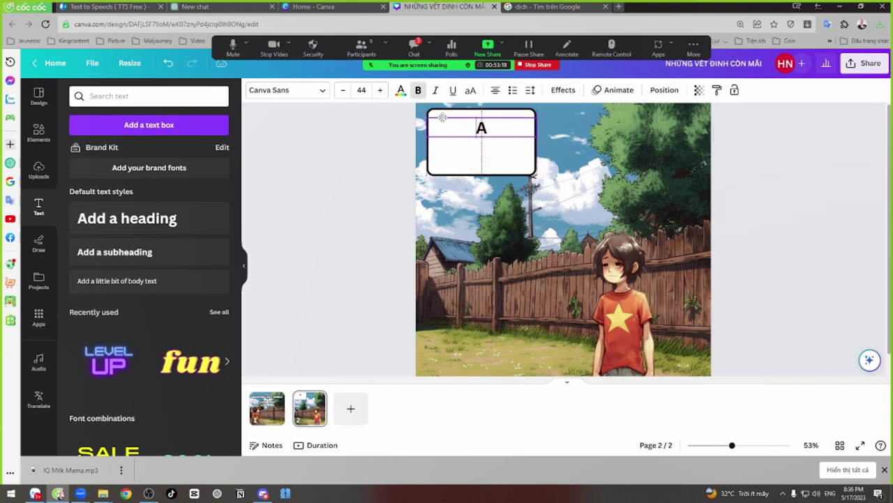
Step: Replace the placeholder in the white box with "JACK LÀ MỘT CẬU BÉ" and change "JACK" to "LONG"
{"action": "double_click", "coordinate": [488, 127]}
{"action": "type", "text": "JACK"}
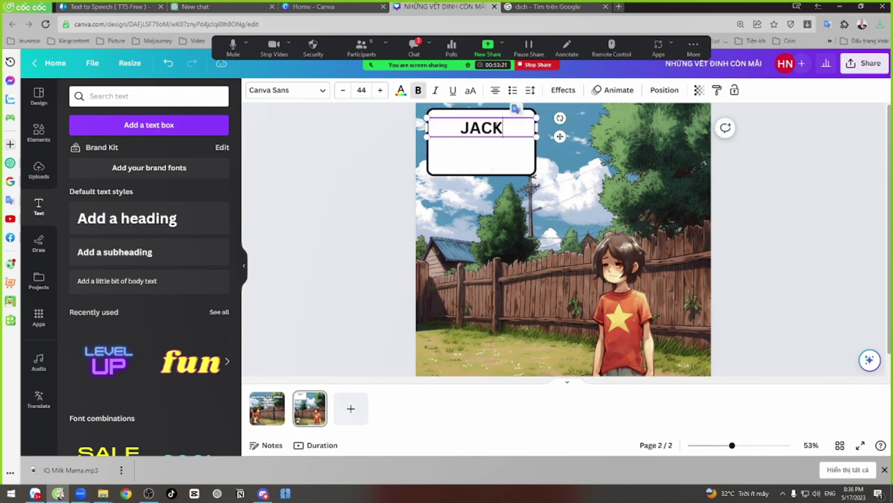
{"action": "type", "text": " LÀ MỘT CO"}
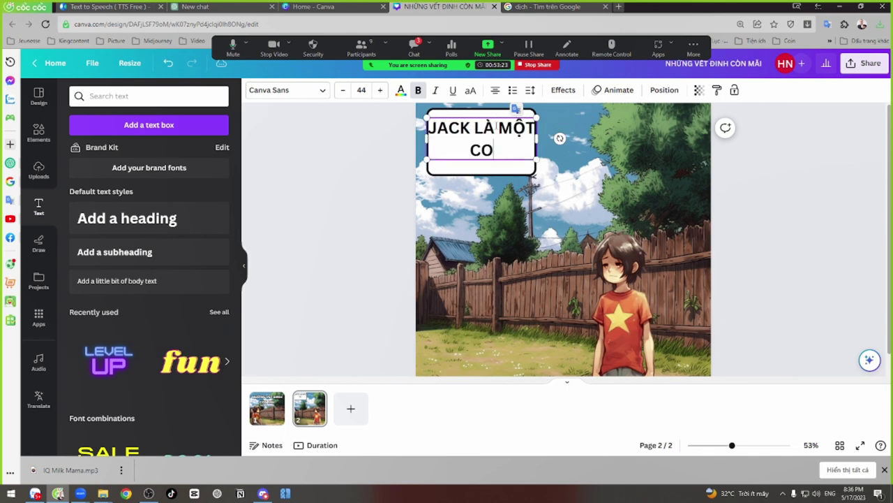
{"action": "key", "text": "BackSpace"}
{"action": "type", "text": "ẬU BÉ"}
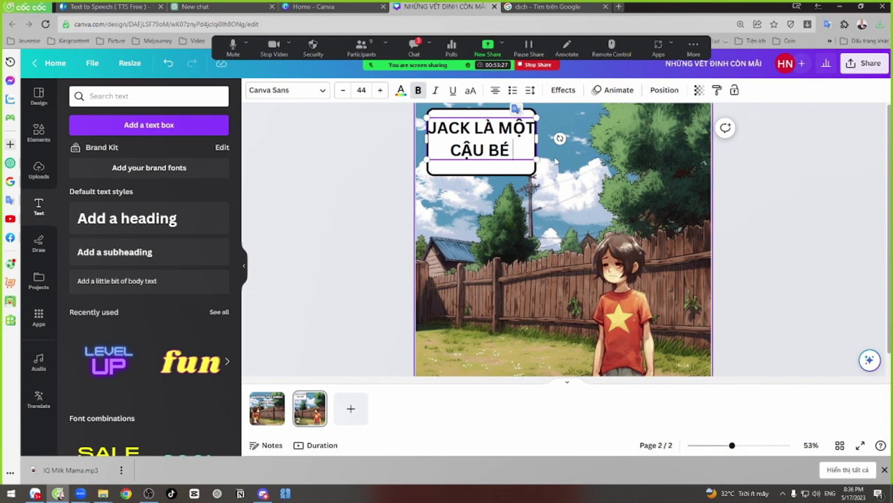
{"action": "left_click_drag", "start_coordinate": [473, 128], "coordinate": [428, 127]}
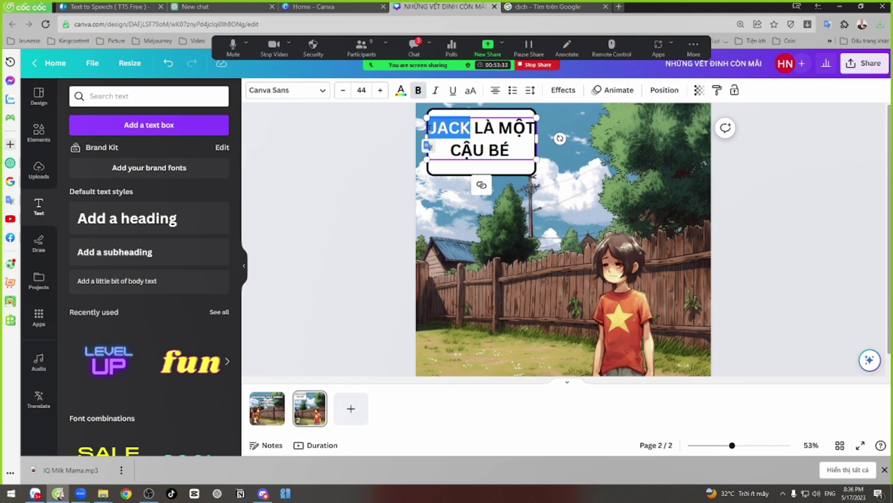
{"action": "type", "text": "LONG"}
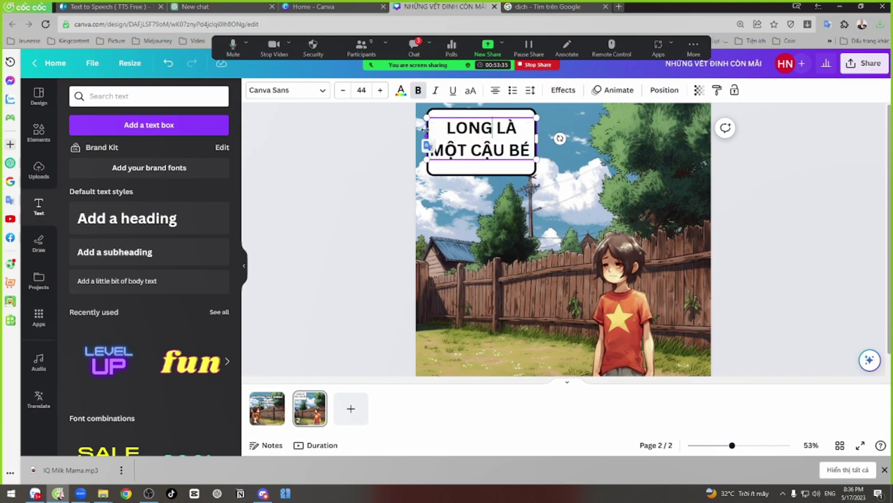
Step: Remove the bold from the narration text and shrink it to size 21.8 so it fits inside the white box
{"action": "left_click_drag", "start_coordinate": [536, 160], "coordinate": [508, 156]}
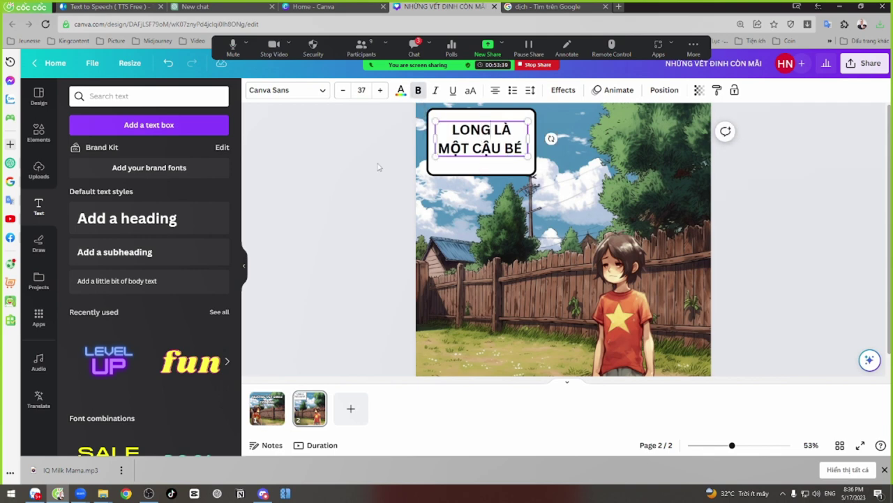
{"action": "double_click", "coordinate": [467, 130]}
{"action": "left_click", "coordinate": [444, 131]}
{"action": "key", "text": "ctrl+a"}
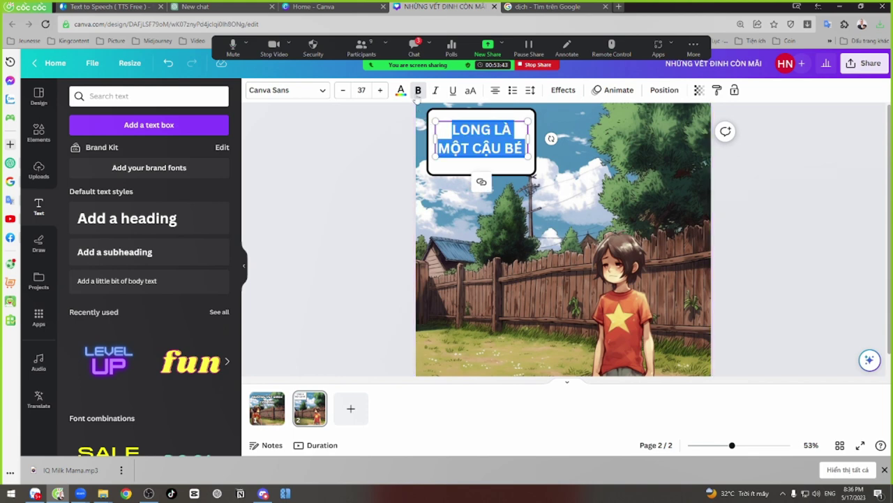
{"action": "left_click", "coordinate": [418, 92]}
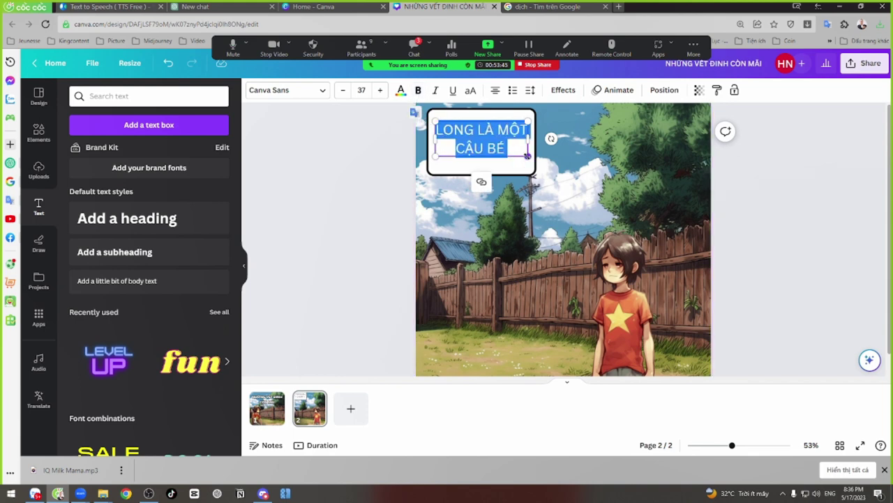
{"action": "left_click_drag", "start_coordinate": [528, 154], "coordinate": [509, 128]}
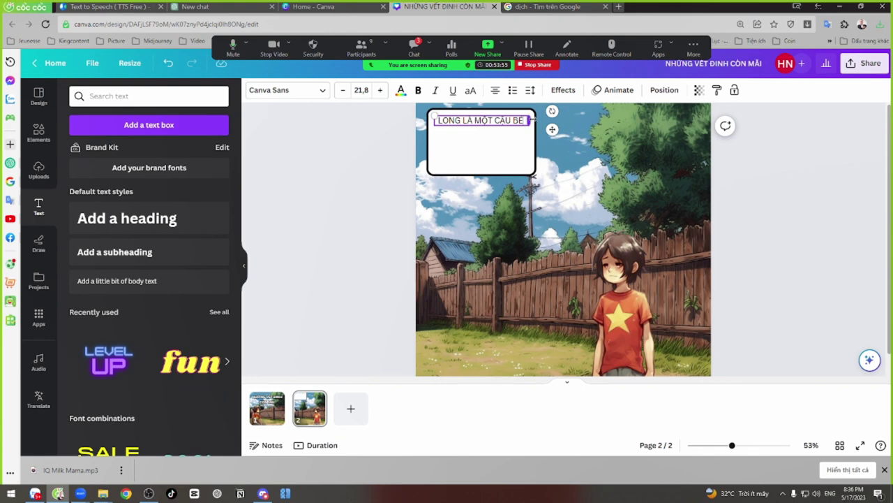
Step: Continue the narration with "RẤT NÓNG TÍNH, CẬU THƯỜNG XUYÊN NỔI NÓNG VỚI MỌI NGƯỜI" and centre the text in the white box
{"action": "type", "text": "RẤT"}
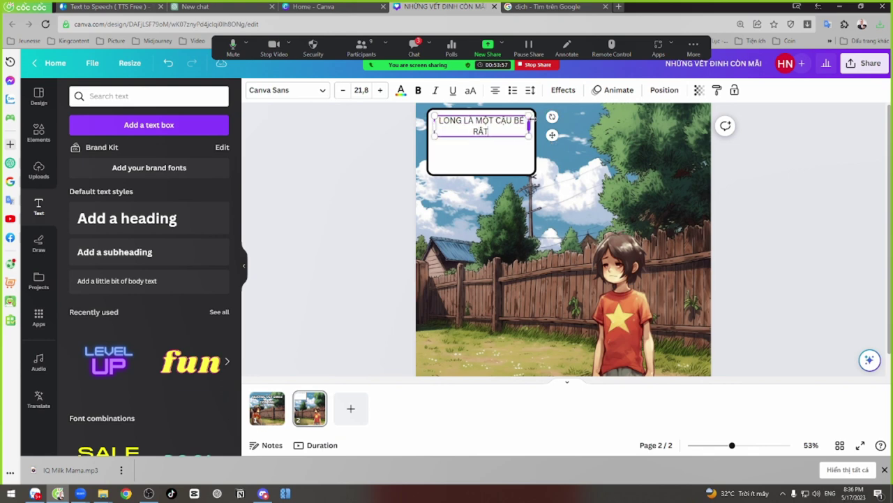
{"action": "type", "text": " NÓNG TÍNH, CẬU THƯ"}
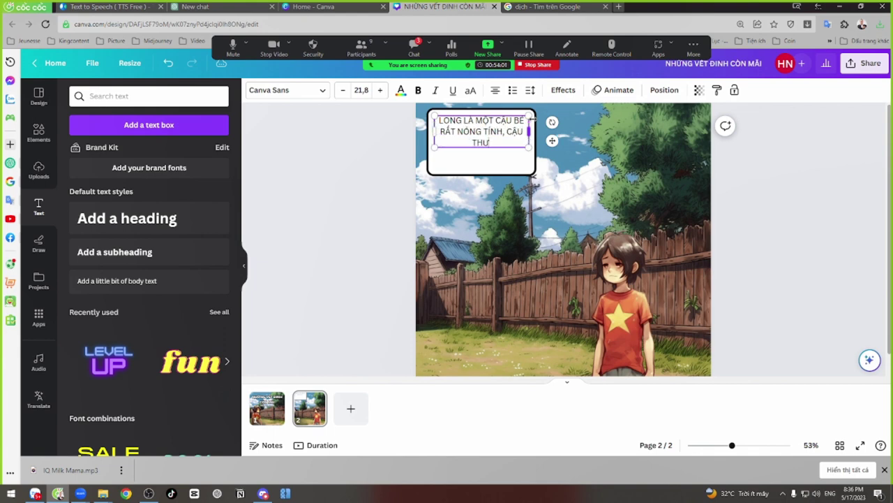
{"action": "type", "text": "ƠNG XUYÊN NỐI"}
{"action": "type", "text": " NONG VỚI MỌI NGƯƠ"}
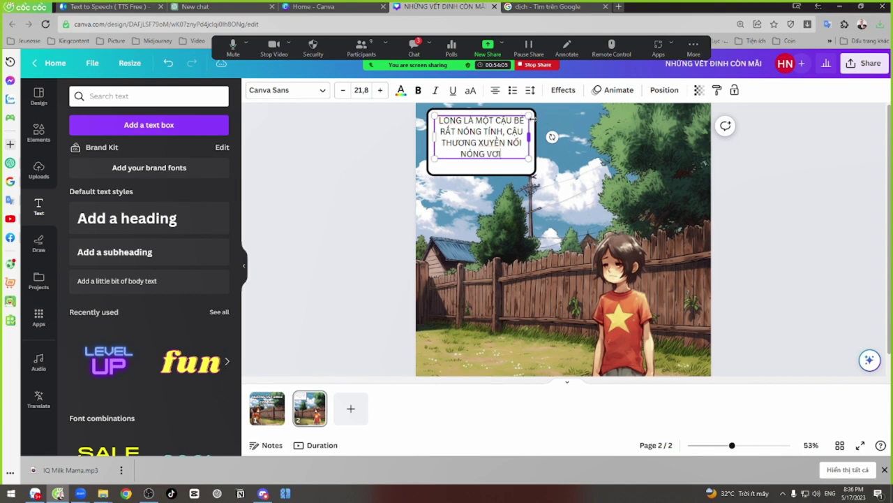
{"action": "type", "text": "I MỌI NGƯỜI"}
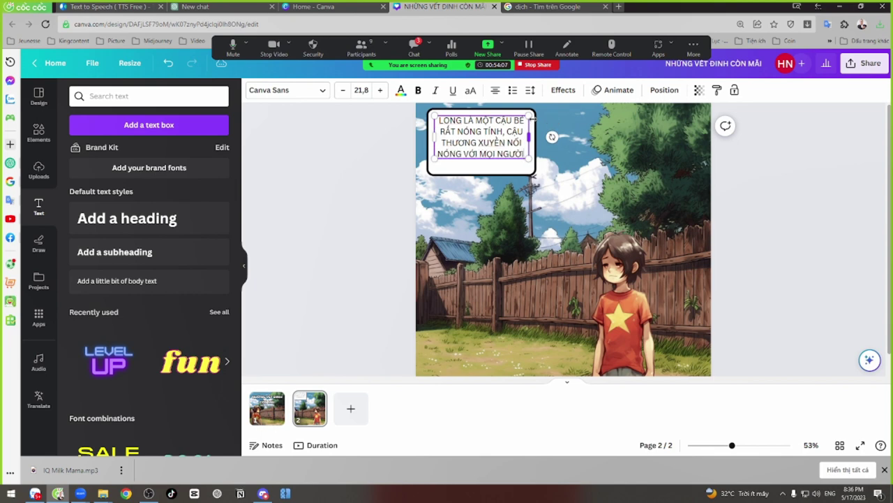
{"action": "key", "text": "Escape"}
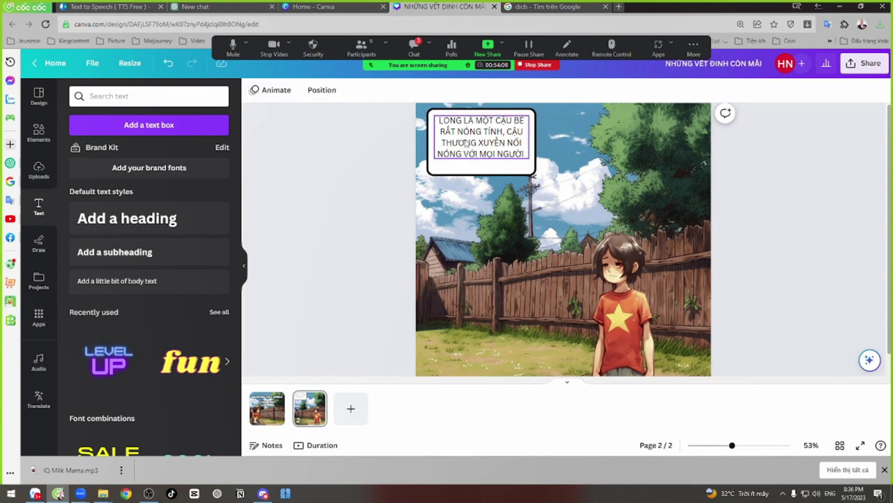
{"action": "left_click", "coordinate": [322, 175]}
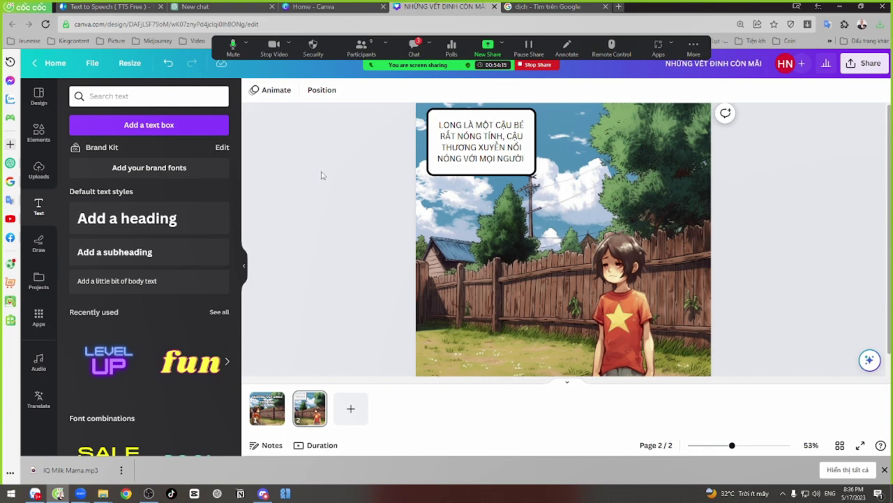
Step: Add the uploaded picture of the shouting boy to page 2 and delete the sad boy
{"action": "left_click", "coordinate": [37, 171]}
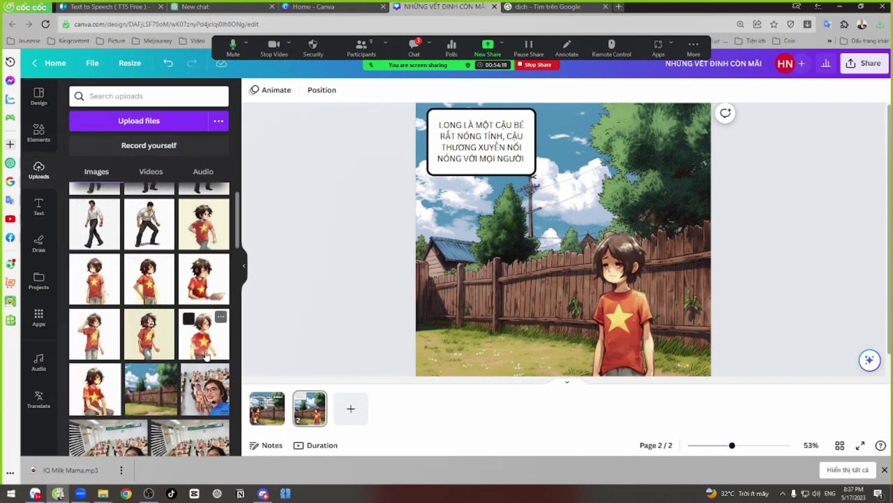
{"action": "left_click", "coordinate": [132, 354]}
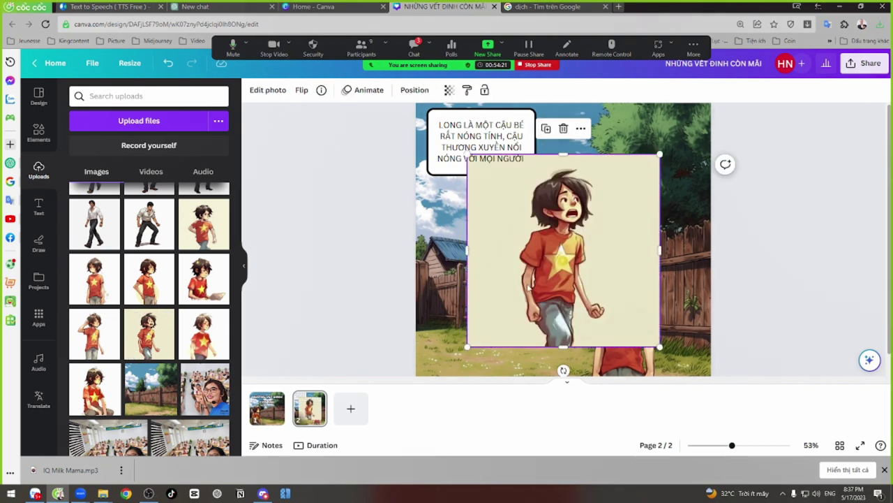
{"action": "left_click_drag", "start_coordinate": [562, 225], "coordinate": [657, 309]}
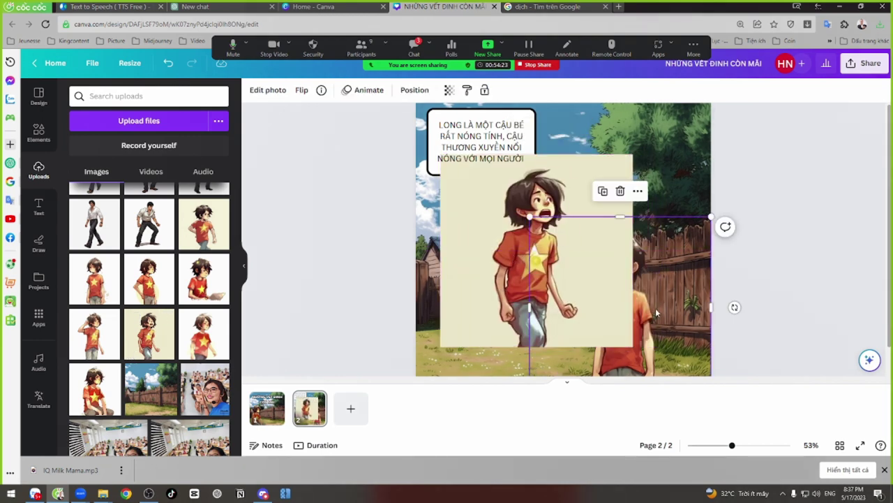
{"action": "key", "text": "ctrl+z"}
Step: Remove the background from the shouting boy's picture and enlarge the boy on the page
{"action": "left_click", "coordinate": [274, 92]}
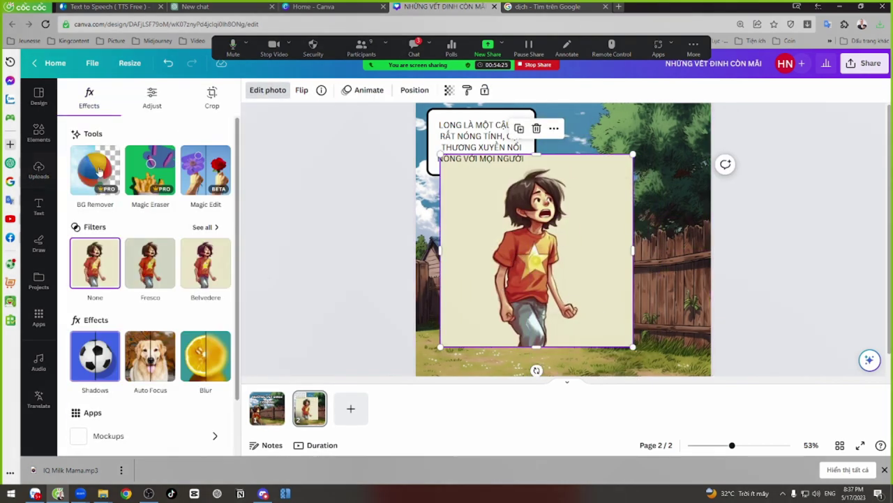
{"action": "left_click", "coordinate": [95, 170]}
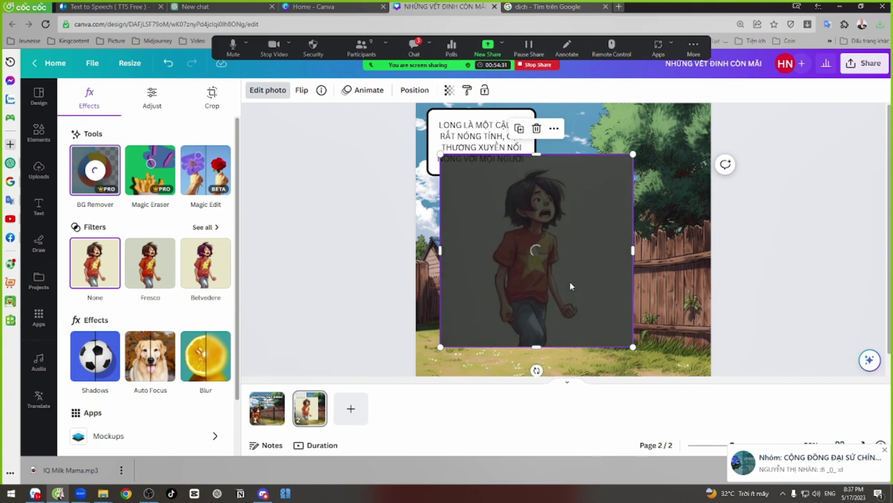
{"action": "left_click_drag", "start_coordinate": [563, 285], "coordinate": [568, 319]}
{"action": "left_click_drag", "start_coordinate": [704, 158], "coordinate": [733, 129]}
{"action": "mouse_move", "coordinate": [554, 271]}
{"action": "left_mouse_down"}
{"action": "mouse_move", "coordinate": [537, 276]}
{"action": "mouse_move", "coordinate": [550, 286]}
{"action": "mouse_move", "coordinate": [539, 289]}
{"action": "mouse_move", "coordinate": [544, 270]}
{"action": "left_mouse_up"}
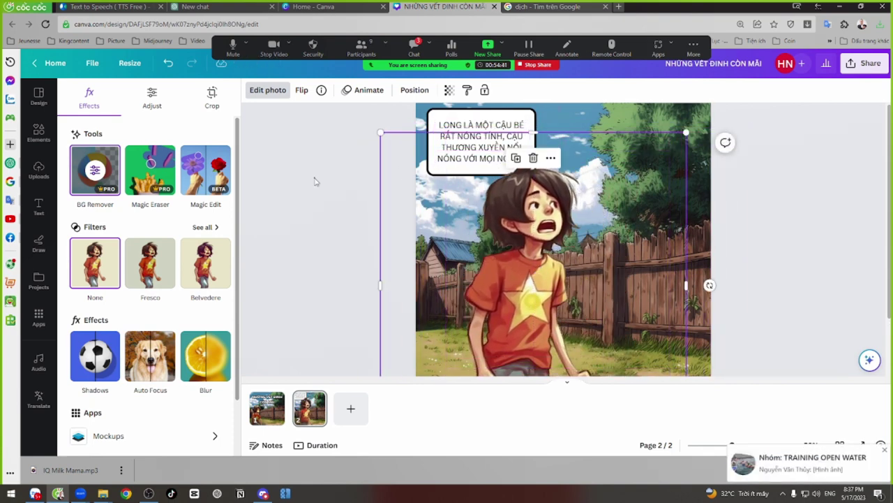
Step: Move the shouting boy to the right half of the page and flip him horizontally so he faces the narration box
{"action": "left_click_drag", "start_coordinate": [551, 220], "coordinate": [645, 166]}
{"action": "left_click", "coordinate": [301, 90]}
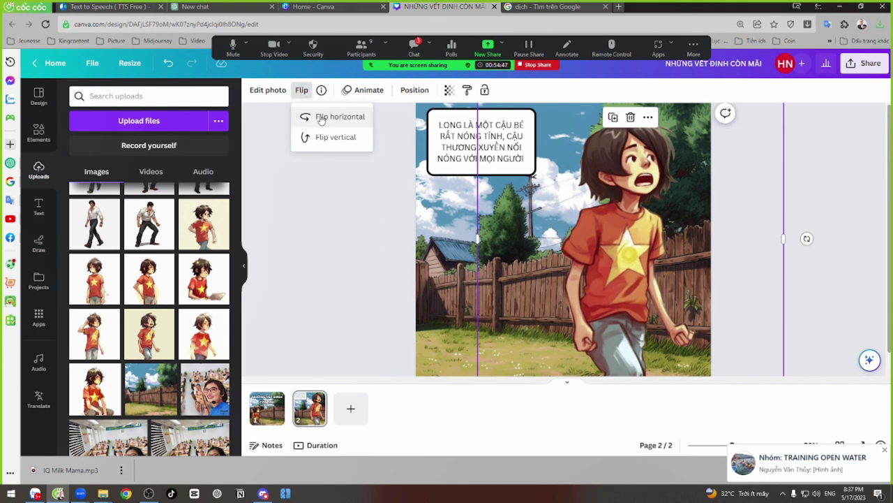
{"action": "left_click", "coordinate": [320, 116]}
{"action": "left_click_drag", "start_coordinate": [628, 210], "coordinate": [623, 210]}
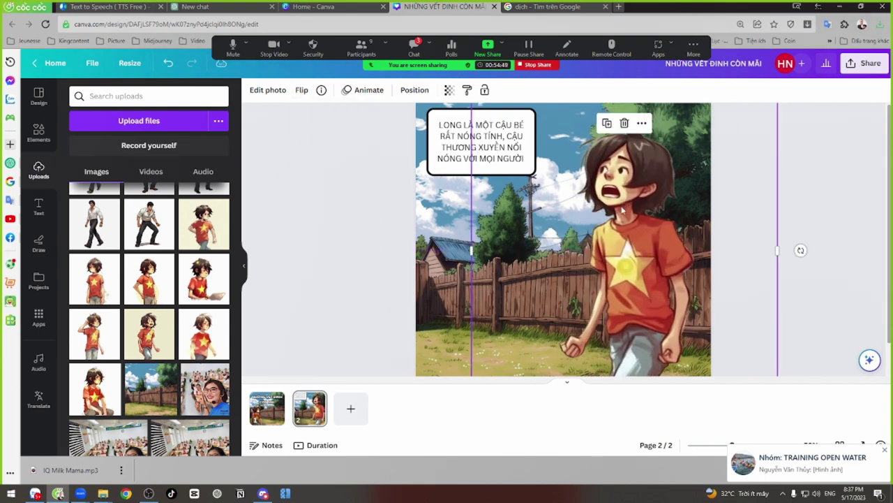
{"action": "left_click", "coordinate": [365, 250]}
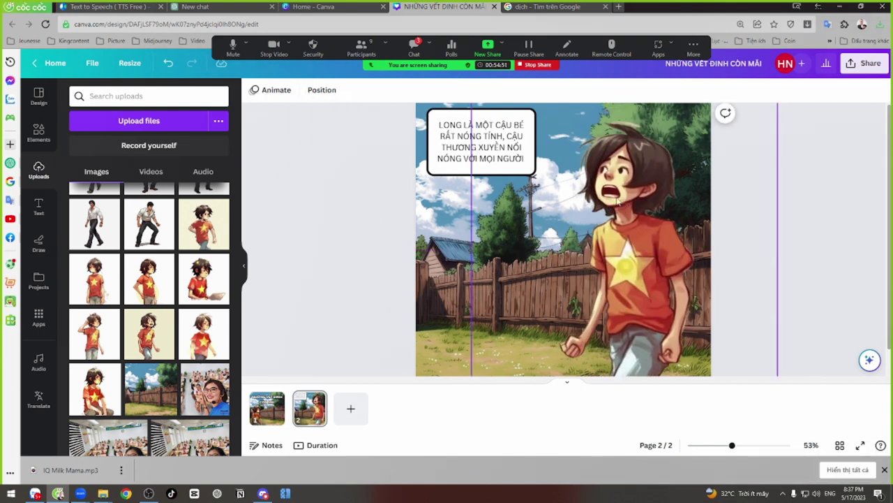
{"action": "left_click_drag", "start_coordinate": [630, 241], "coordinate": [621, 230]}
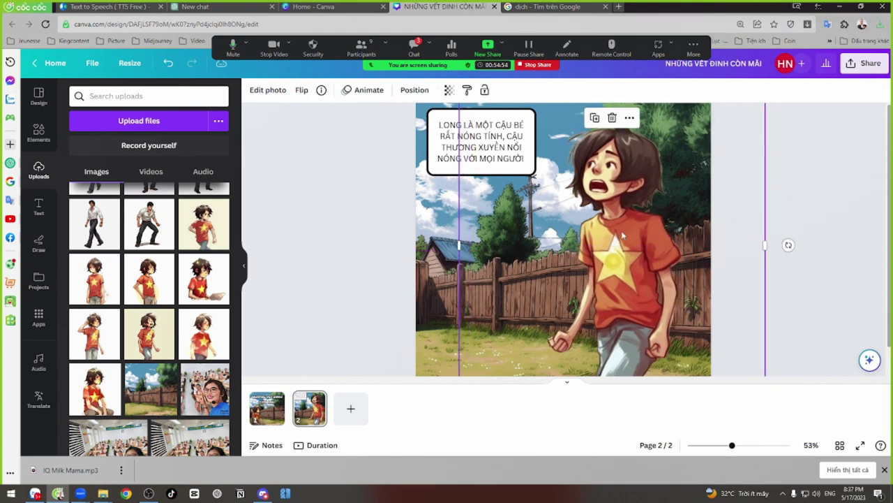
{"action": "left_click", "coordinate": [349, 232]}
Step: Add a white rounded speech bubble with a curved tail from the "bubble speech" graphics and place it below the narration box
{"action": "left_click", "coordinate": [40, 140]}
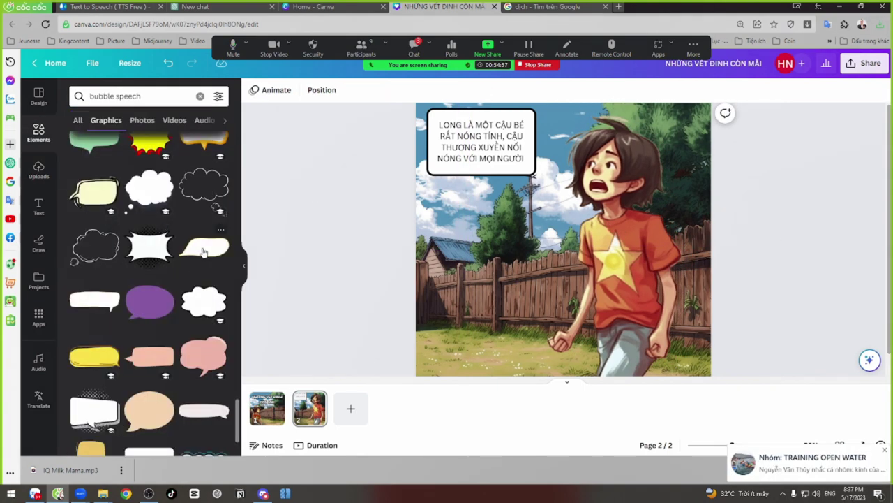
{"action": "scroll", "coordinate": [160, 293], "scroll_direction": "down", "scroll_amount": 10}
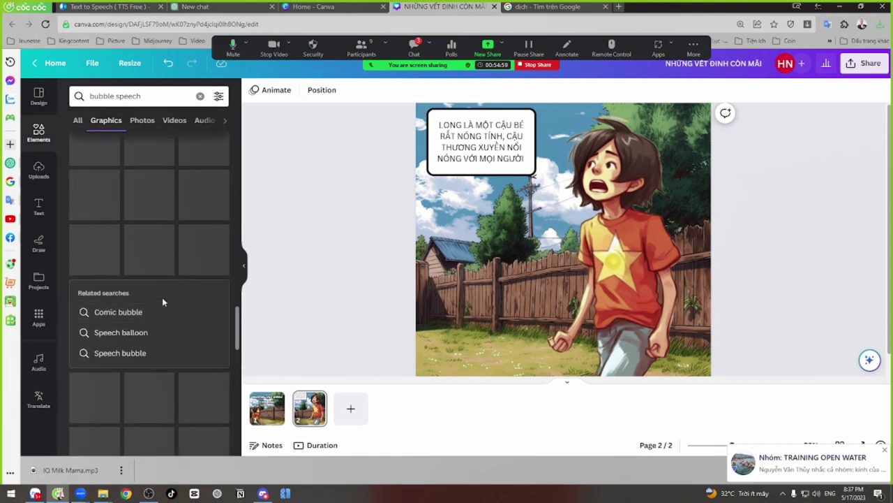
{"action": "scroll", "coordinate": [162, 299], "scroll_direction": "up", "scroll_amount": 3}
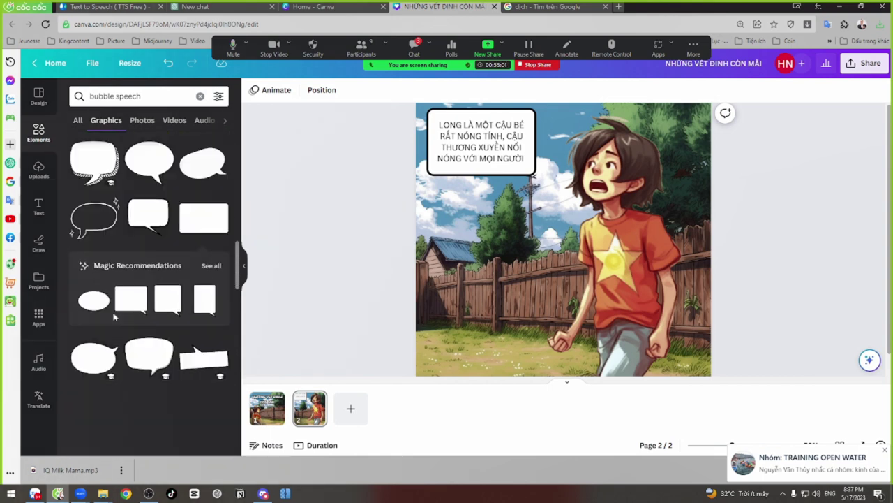
{"action": "scroll", "coordinate": [147, 293], "scroll_direction": "up", "scroll_amount": 2}
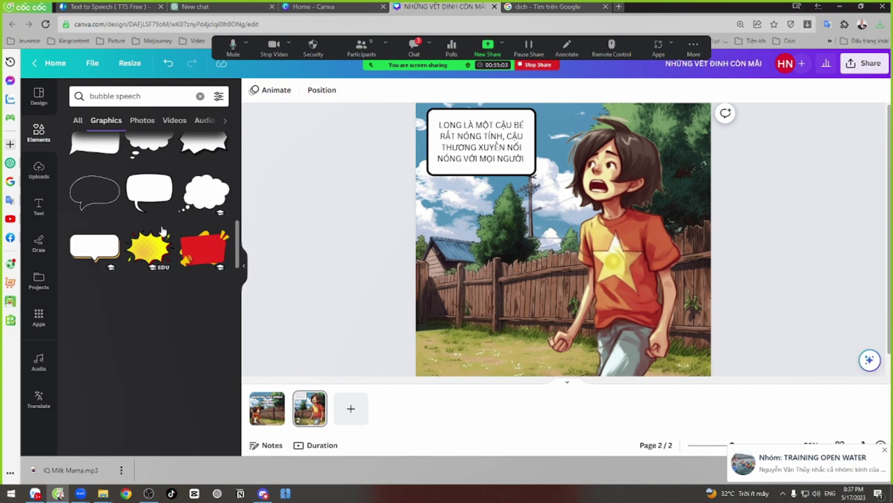
{"action": "left_click", "coordinate": [155, 199]}
{"action": "left_click_drag", "start_coordinate": [556, 258], "coordinate": [492, 263]}
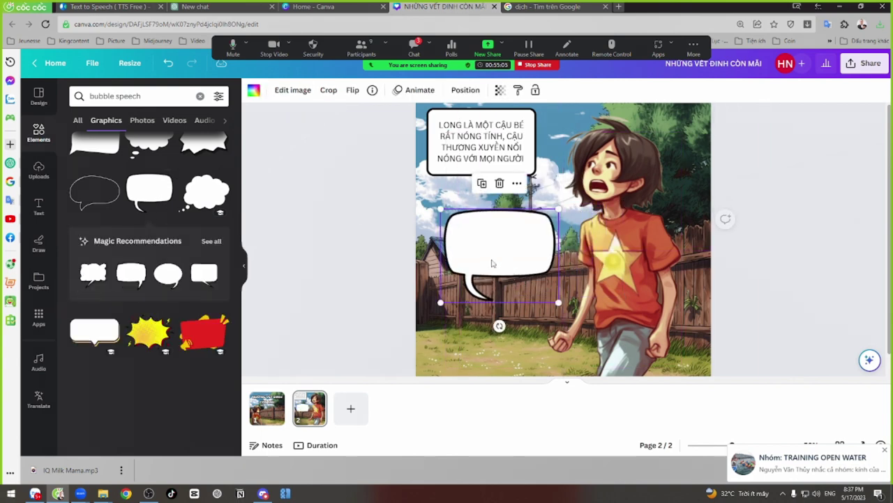
Step: Flip the speech bubble vertically so its tail points up, and shift it slightly toward the boy
{"action": "left_click", "coordinate": [353, 91]}
{"action": "left_click", "coordinate": [366, 143]}
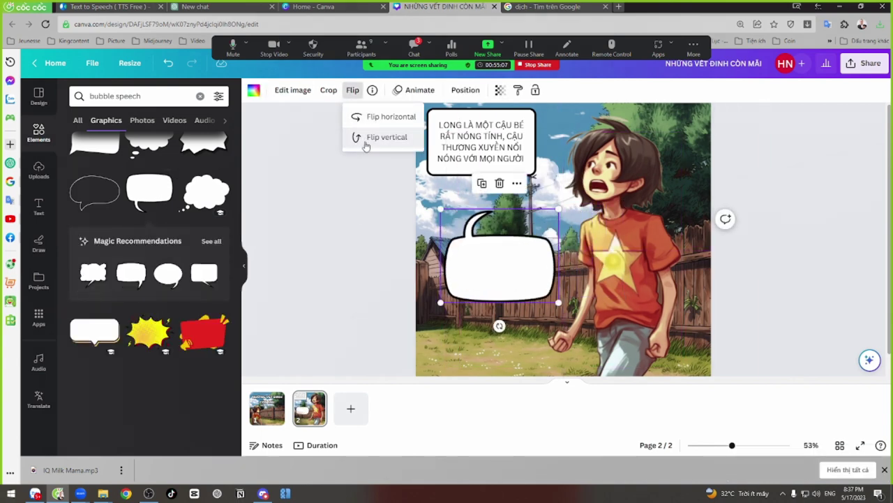
{"action": "mouse_move", "coordinate": [505, 271]}
{"action": "left_mouse_down"}
{"action": "mouse_move", "coordinate": [524, 280]}
{"action": "mouse_move", "coordinate": [522, 272]}
{"action": "left_mouse_up"}
Step: Duplicate the narration text into the speech bubble and replace the copy with "HỪ, BỰC QUÁ ĐI, ĐIÊN HẾT CẢ ĐẦU MÀ!"
{"action": "left_click", "coordinate": [460, 129]}
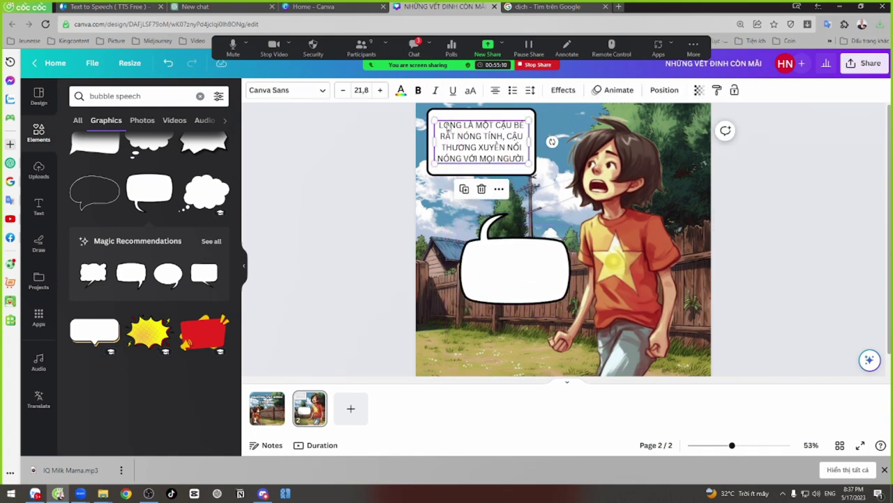
{"action": "left_click", "coordinate": [465, 189]}
{"action": "left_click_drag", "start_coordinate": [482, 143], "coordinate": [515, 268]}
{"action": "double_click", "coordinate": [514, 272]}
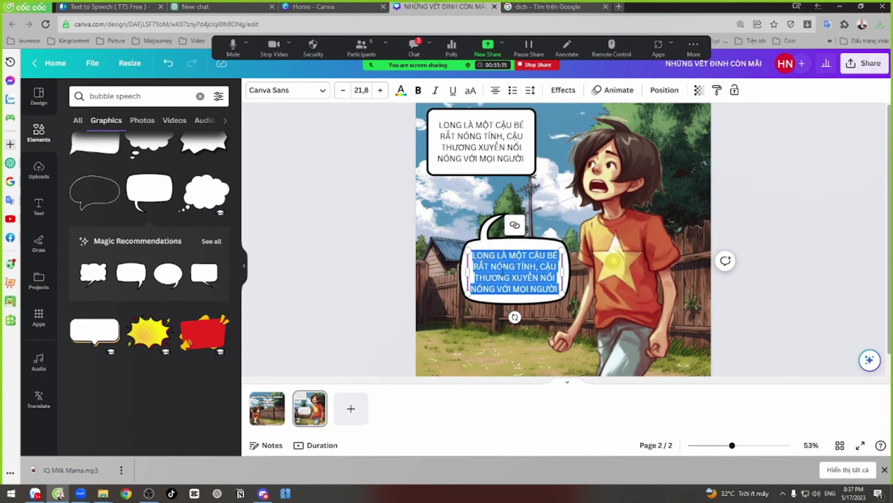
{"action": "type", "text": "HỪ, BỰC"}
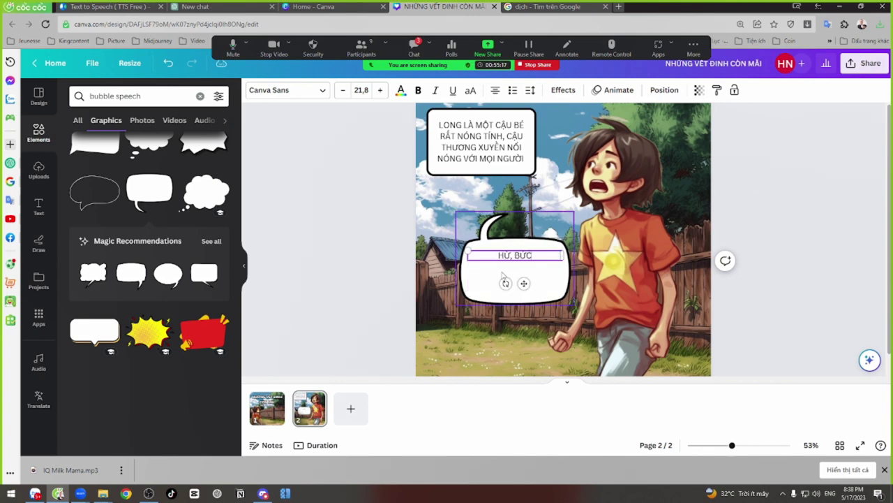
{"action": "type", "text": " QUÁ ĐI, ĐIÊN"}
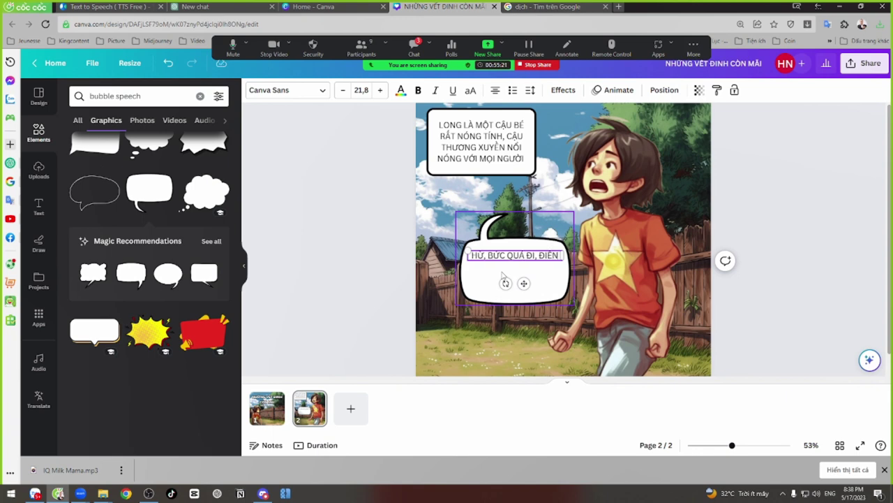
{"action": "type", "text": " HẾT CẢ ĐẦU MÀ"}
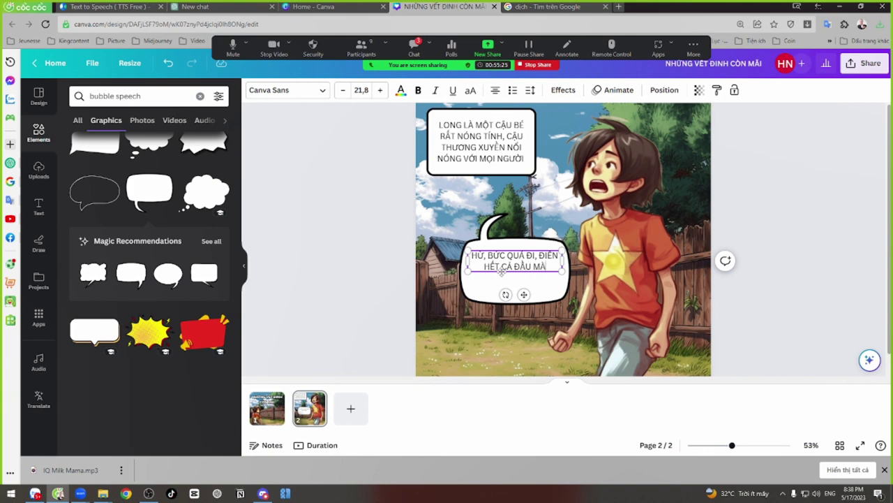
{"action": "type", "text": "!"}
{"action": "key", "text": "Escape"}
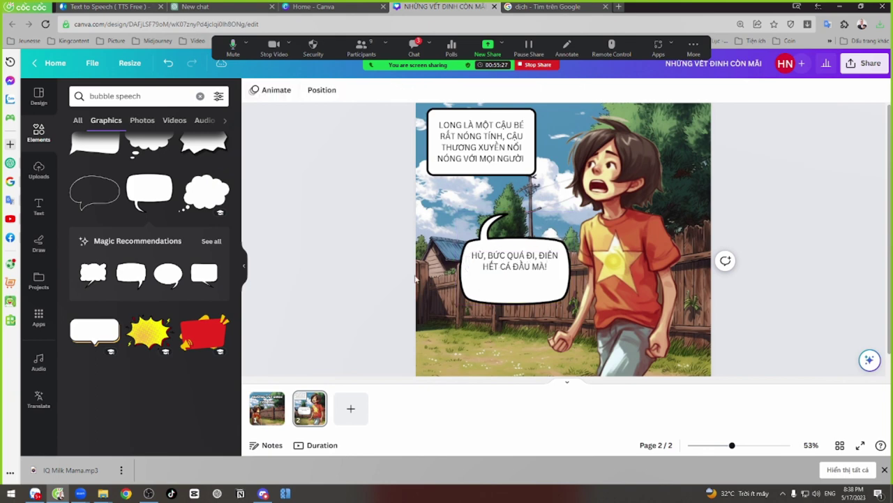
Step: Shrink the speech bubble so it fits closely around its text, keeping the wording centred inside
{"action": "mouse_move", "coordinate": [513, 264]}
{"action": "left_mouse_down"}
{"action": "mouse_move", "coordinate": [523, 273]}
{"action": "mouse_move", "coordinate": [522, 264]}
{"action": "left_mouse_up"}
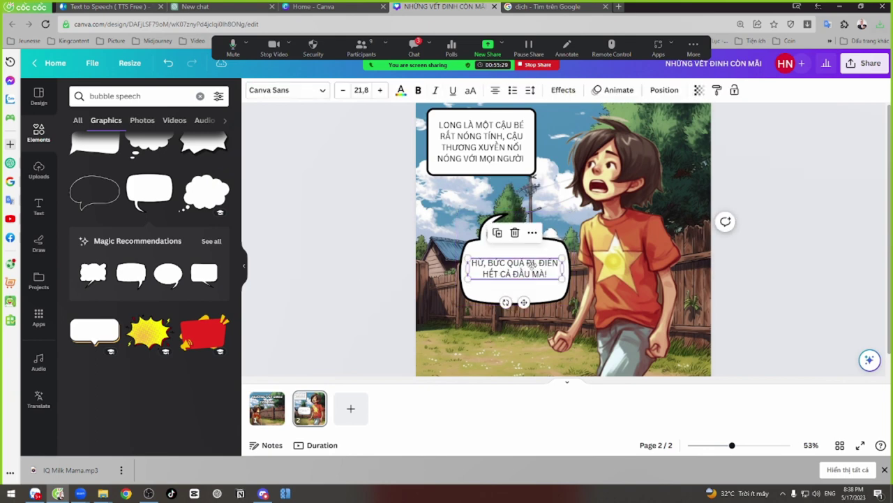
{"action": "left_click", "coordinate": [561, 297]}
{"action": "left_click_drag", "start_coordinate": [573, 305], "coordinate": [542, 282]}
{"action": "left_click", "coordinate": [370, 269]}
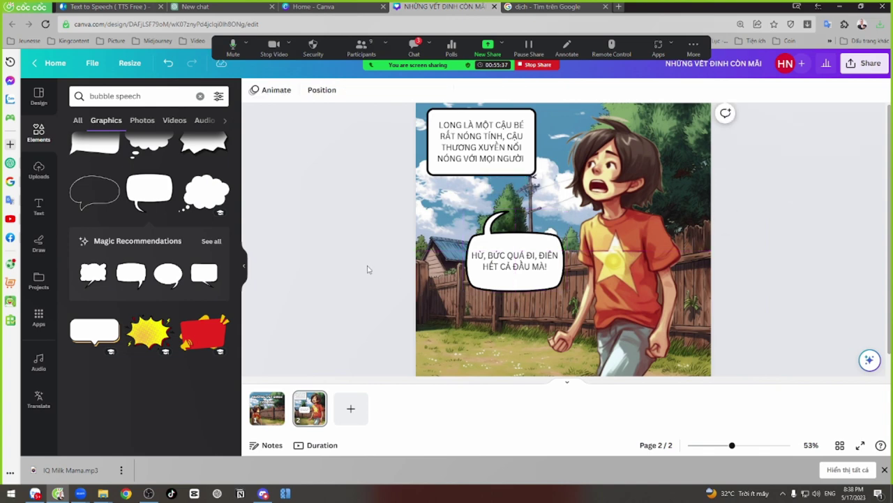
{"action": "left_click", "coordinate": [352, 264]}
Step: Extend the speech bubble's text with "ĐI HẾT ĐI, CHẾT HẾT ĐI!!" after "ĐIÊN HẾT CẢ ĐẦU MÀ!"
{"action": "left_click", "coordinate": [543, 268]}
{"action": "type", "text": "y"}
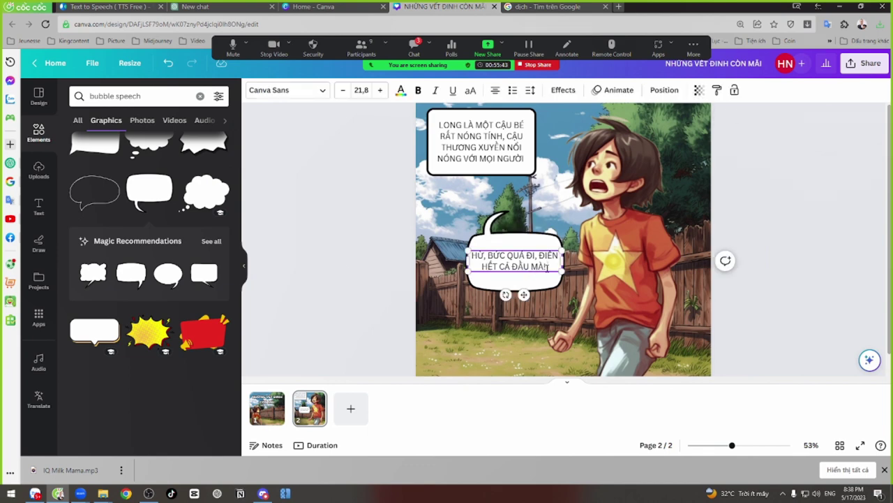
{"action": "type", "text": "! ĐI"}
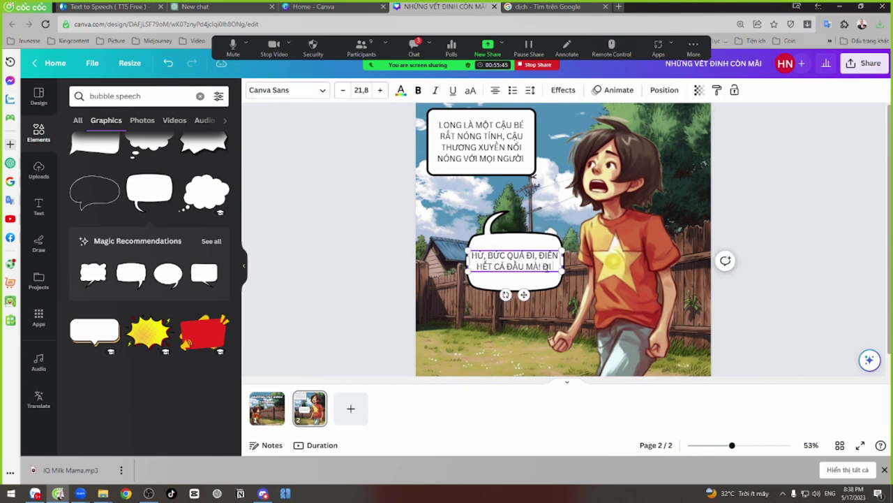
{"action": "type", "text": " HẾT ĐI."}
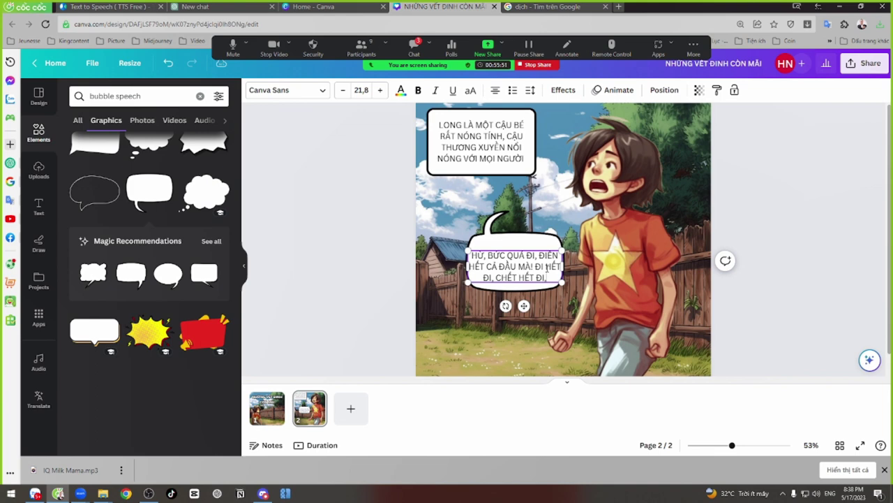
{"action": "type", "text": " TÔI KHỔ"}
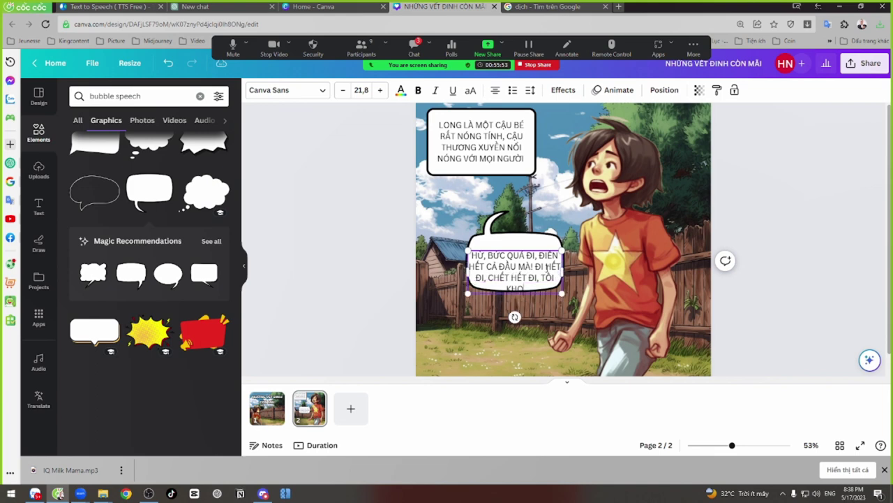
{"action": "key", "text": "BackSpace"}
{"action": "key", "text": "BackSpace"}
{"action": "key", "text": "BackSpace"}
{"action": "key", "text": "BackSpace"}
{"action": "key", "text": "BackSpace"}
{"action": "key", "text": "BackSpace"}
{"action": "key", "text": "BackSpace"}
{"action": "key", "text": "BackSpace"}
{"action": "key", "text": "BackSpace"}
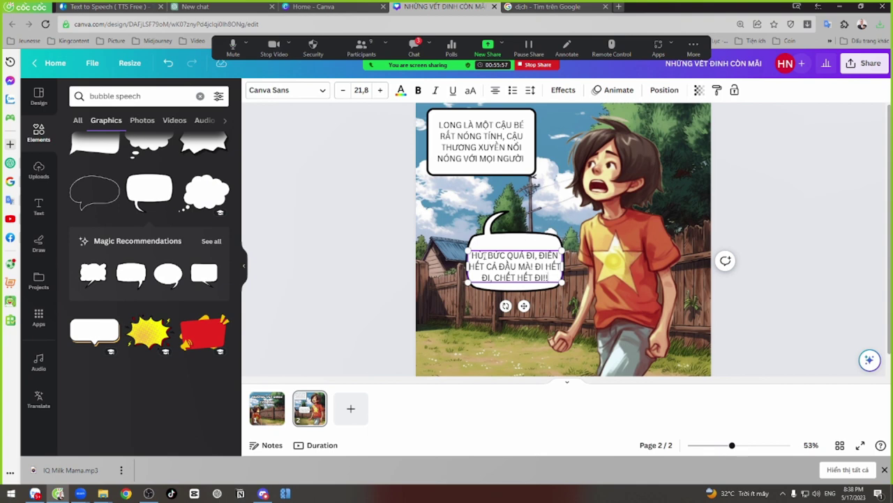
{"action": "left_click", "coordinate": [351, 256]}
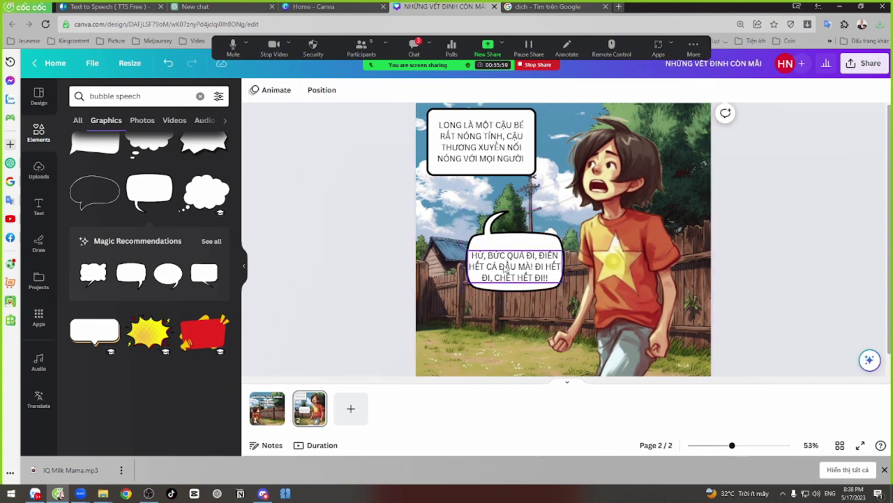
Step: Reduce the bubble text to size 20,2, rewrap it onto four lines, and fit a slightly smaller bubble around it
{"action": "left_click", "coordinate": [506, 267]}
{"action": "left_click_drag", "start_coordinate": [506, 267], "coordinate": [506, 262]}
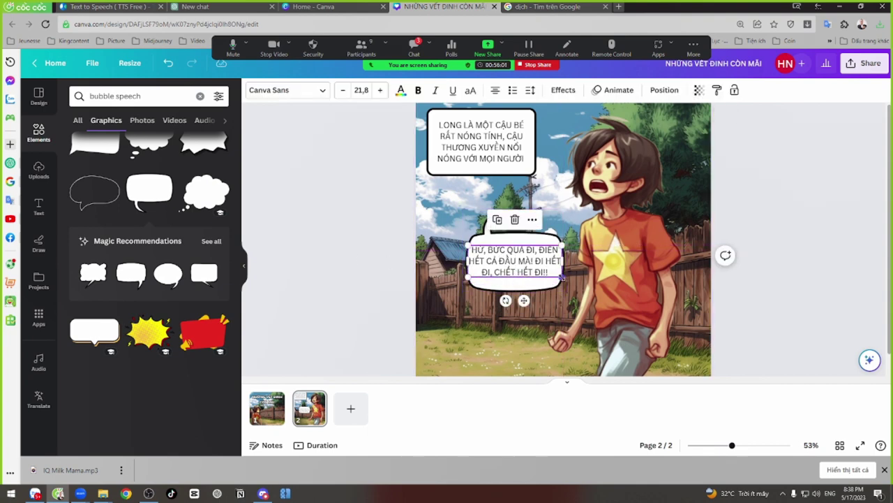
{"action": "left_click_drag", "start_coordinate": [562, 277], "coordinate": [535, 277]}
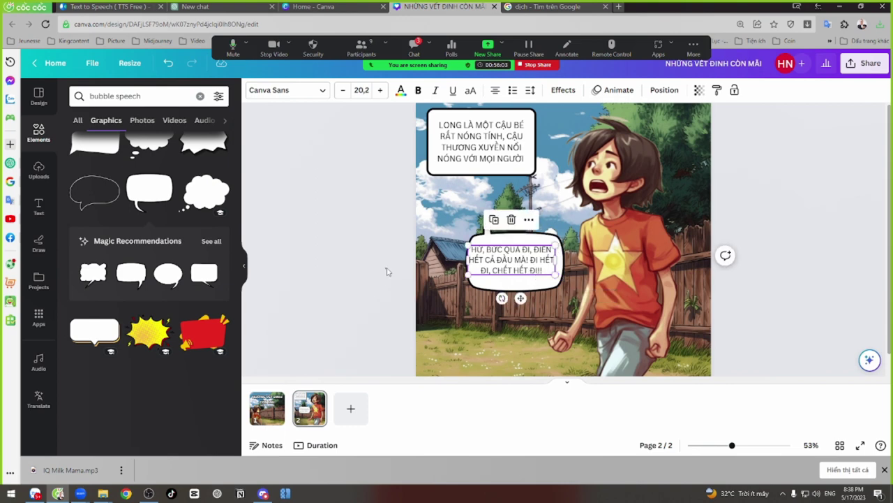
{"action": "left_click_drag", "start_coordinate": [480, 257], "coordinate": [484, 255]}
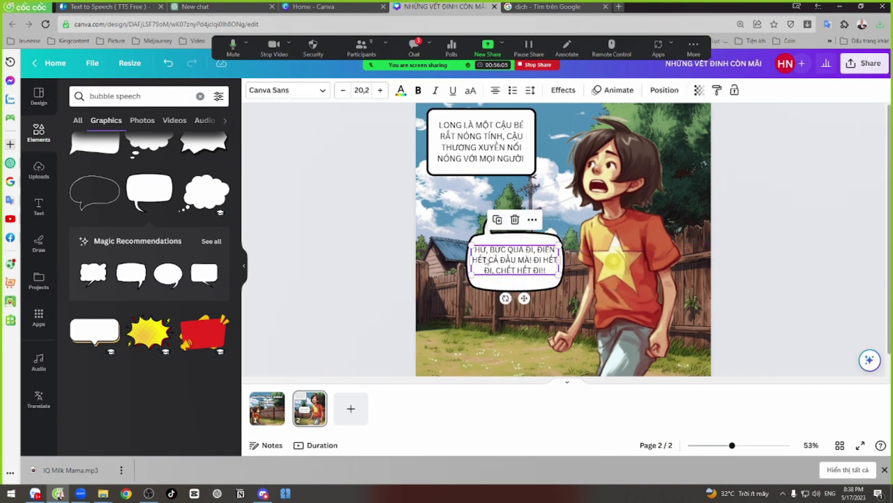
{"action": "left_click", "coordinate": [562, 287]}
{"action": "left_click_drag", "start_coordinate": [562, 289], "coordinate": [514, 253]}
{"action": "left_click", "coordinate": [557, 275]}
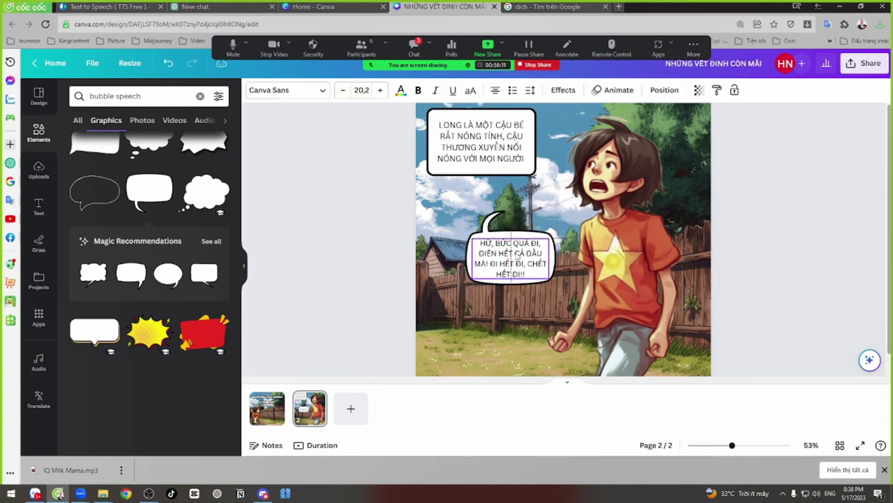
Step: Shift the narration box and speech bubble together slightly toward the page's left edge, and reposition the boy in the page's right half
{"action": "left_click_drag", "start_coordinate": [553, 322], "coordinate": [518, 279]}
{"action": "key", "text": "ctrl+a"}
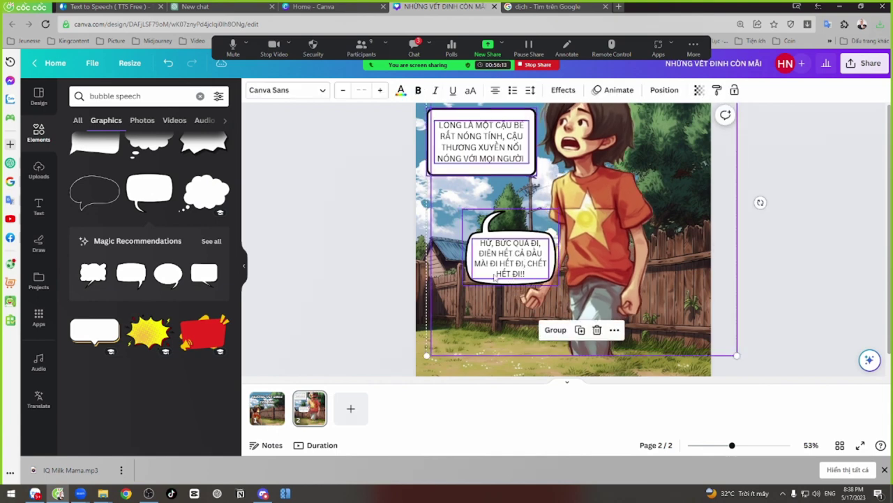
{"action": "left_click_drag", "start_coordinate": [638, 294], "coordinate": [658, 312]}
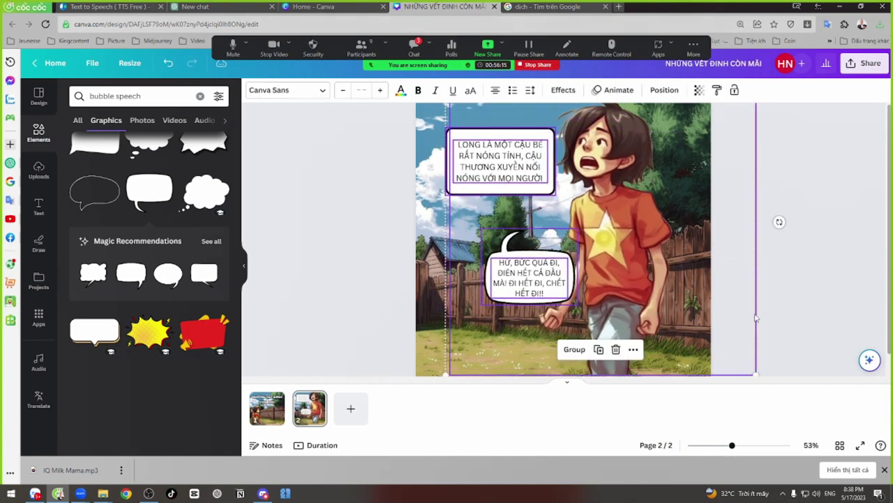
{"action": "left_click_drag", "start_coordinate": [627, 283], "coordinate": [605, 269]}
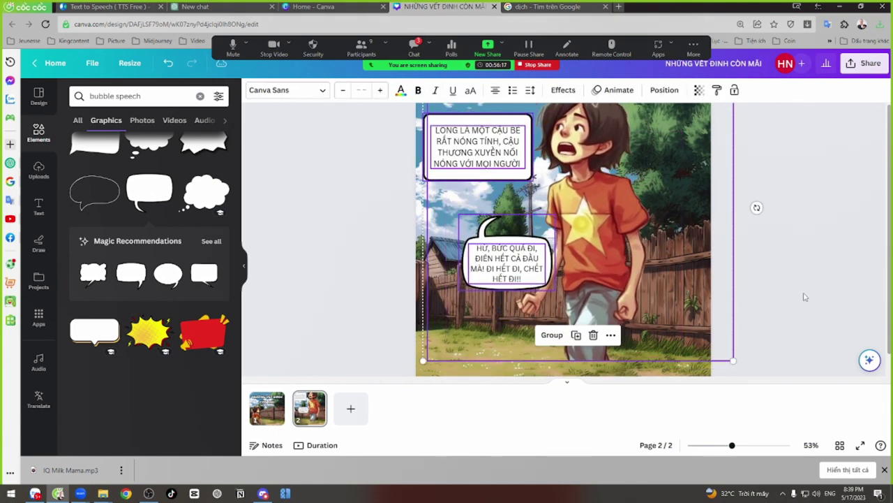
{"action": "left_click", "coordinate": [681, 272]}
{"action": "left_click_drag", "start_coordinate": [681, 272], "coordinate": [709, 311]}
{"action": "left_click", "coordinate": [328, 246]}
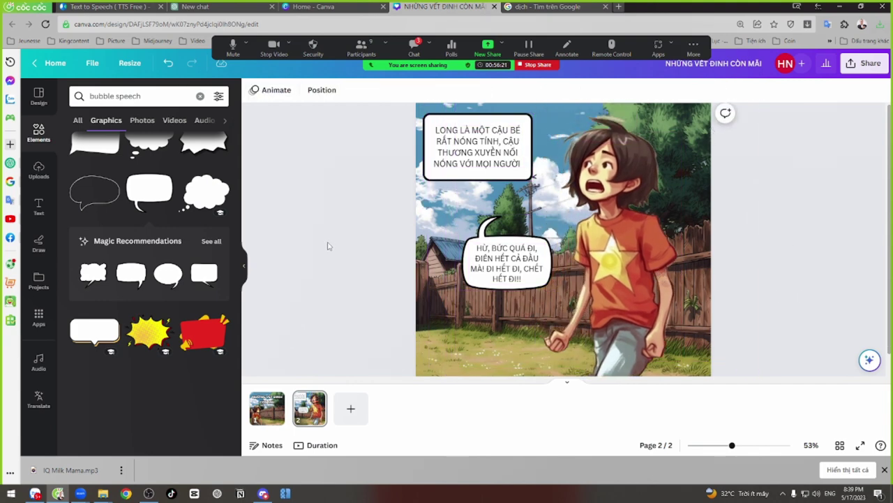
Step: Add a blank page 3, then switch to the Zalo comic-making group chat and go to its latest messages
{"action": "left_click", "coordinate": [355, 419]}
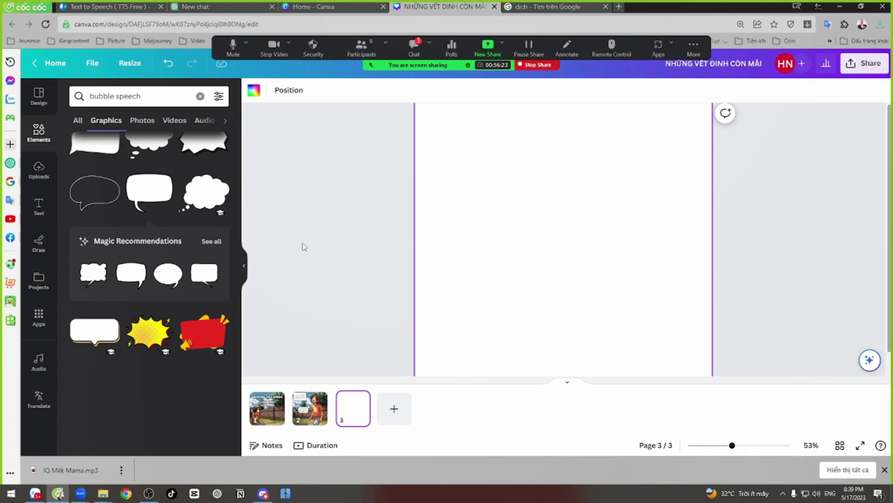
{"action": "key", "text": "alt+Tab"}
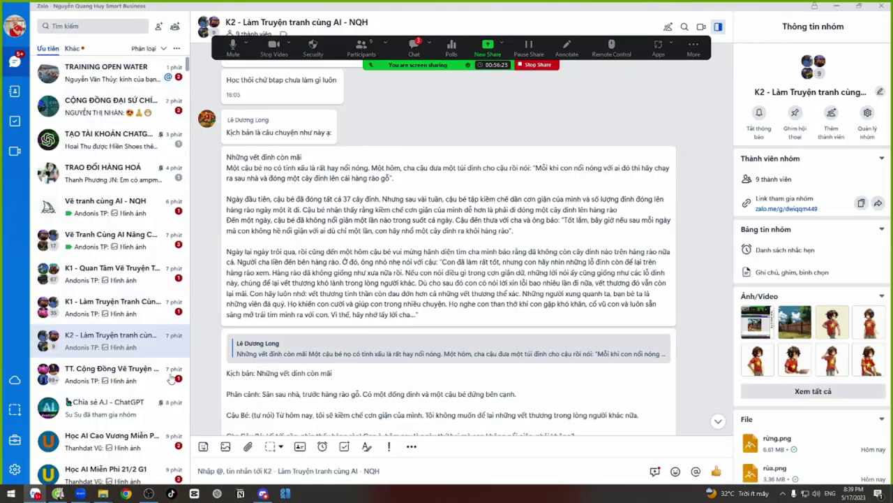
{"action": "scroll", "coordinate": [446, 280], "scroll_direction": "up", "scroll_amount": 1}
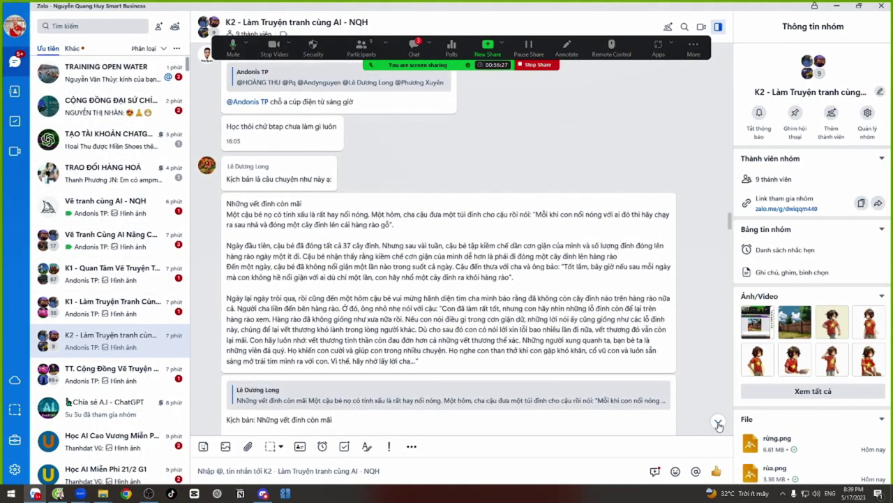
{"action": "left_click", "coordinate": [719, 424]}
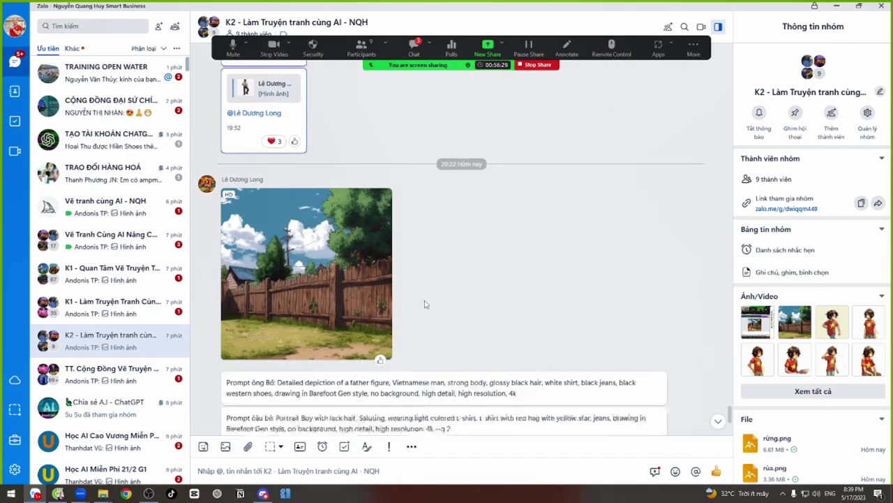
Step: Examine the father-character prompt in the group chat, especially its "Barefoot Gen style" drawing wording
{"action": "left_click_drag", "start_coordinate": [452, 185], "coordinate": [226, 173]}
{"action": "left_click", "coordinate": [388, 185]}
{"action": "left_click_drag", "start_coordinate": [258, 138], "coordinate": [402, 155]}
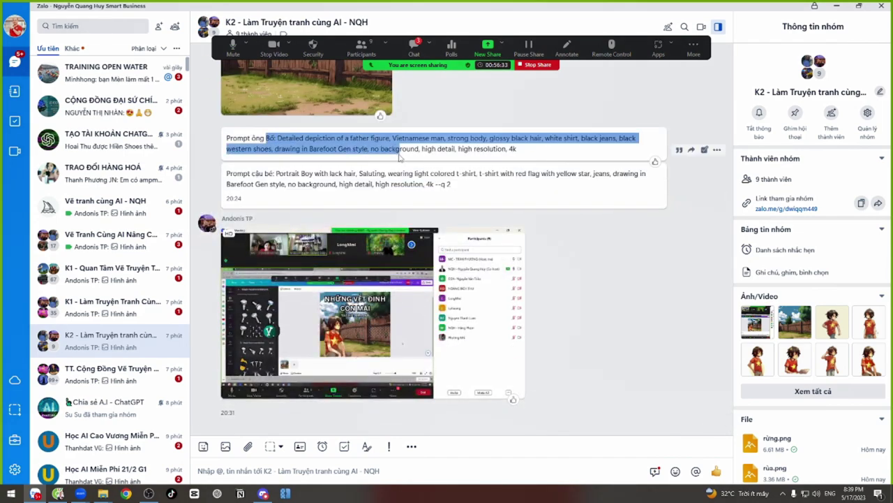
{"action": "left_click", "coordinate": [402, 155]}
{"action": "scroll", "coordinate": [389, 241], "scroll_direction": "up", "scroll_amount": 3}
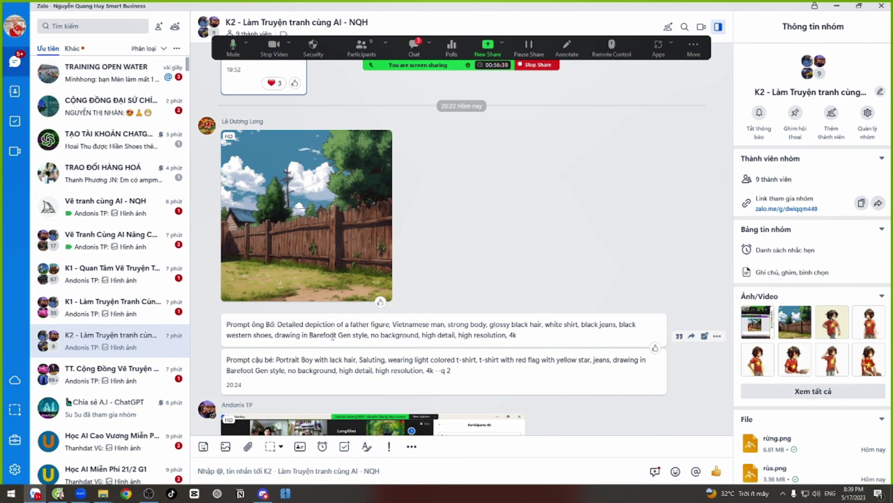
{"action": "left_click_drag", "start_coordinate": [276, 335], "coordinate": [371, 335]}
{"action": "left_click", "coordinate": [371, 335]}
{"action": "double_click", "coordinate": [312, 335]}
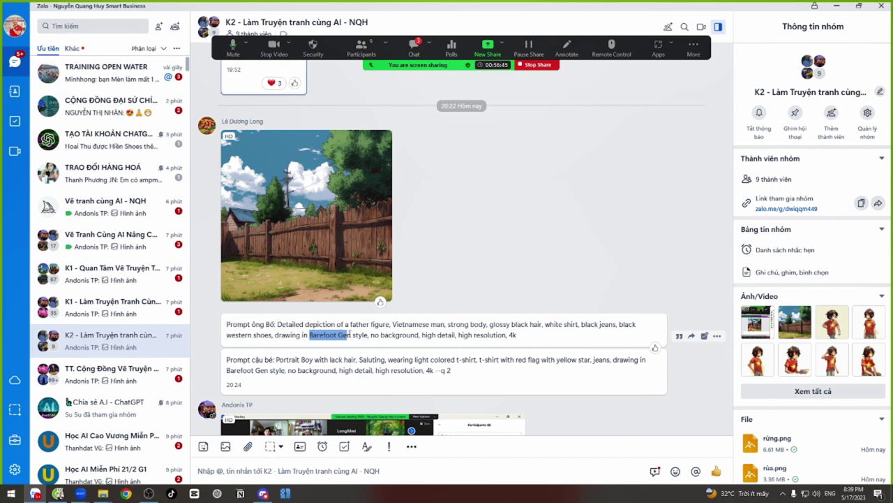
{"action": "left_click", "coordinate": [367, 335]}
{"action": "left_click_drag", "start_coordinate": [321, 335], "coordinate": [394, 335]}
{"action": "left_click", "coordinate": [394, 335]}
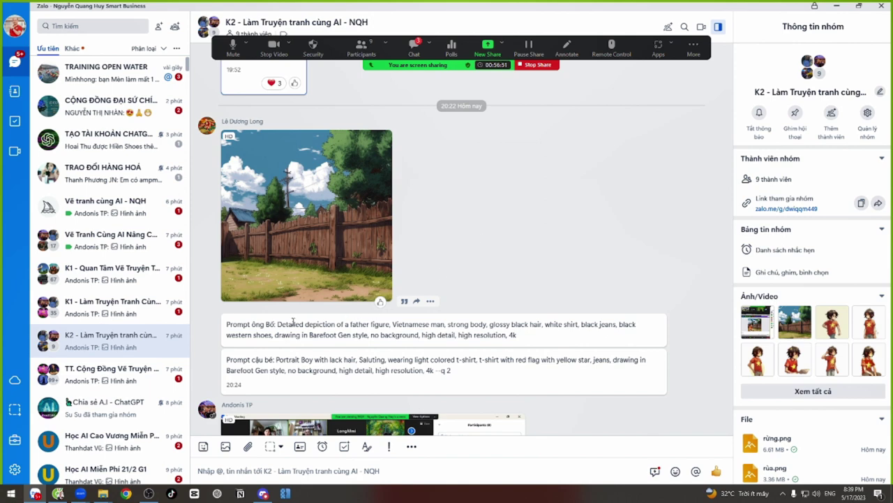
Step: Compare the wording of the father's prompt with the boy's prompt in the group chat
{"action": "left_click_drag", "start_coordinate": [293, 321], "coordinate": [520, 335]}
{"action": "left_click", "coordinate": [387, 333]}
{"action": "left_click_drag", "start_coordinate": [361, 362], "coordinate": [412, 370]}
{"action": "left_click", "coordinate": [358, 361]}
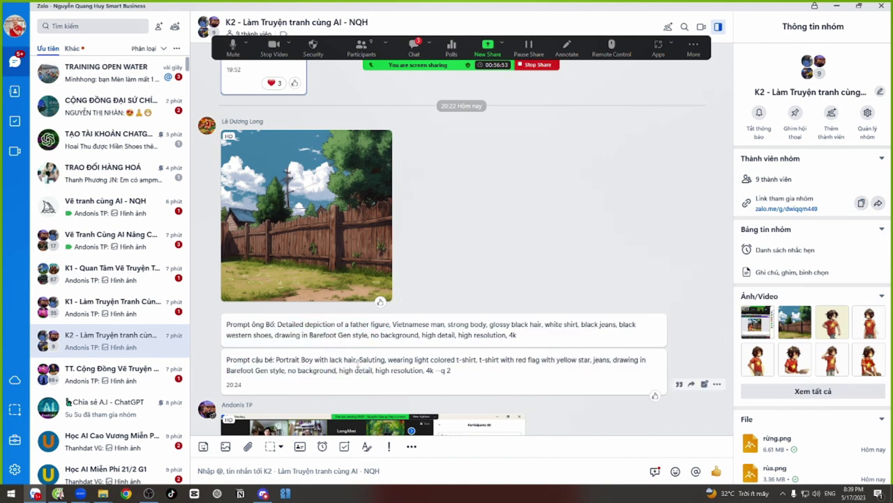
{"action": "left_click_drag", "start_coordinate": [298, 360], "coordinate": [371, 362]}
{"action": "left_click", "coordinate": [371, 362]}
{"action": "scroll", "coordinate": [454, 265], "scroll_direction": "down", "scroll_amount": 5}
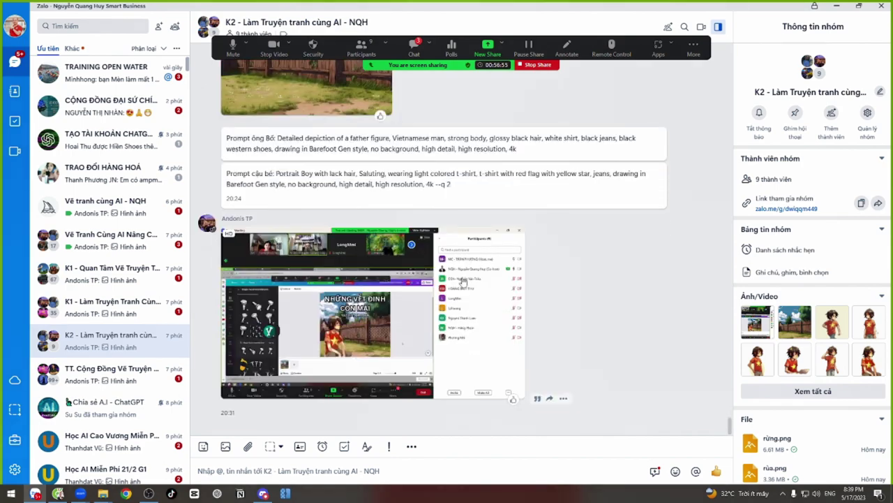
Step: Switch to Discord and open the Midjourney G16 server
{"action": "key", "text": "alt+Tab"}
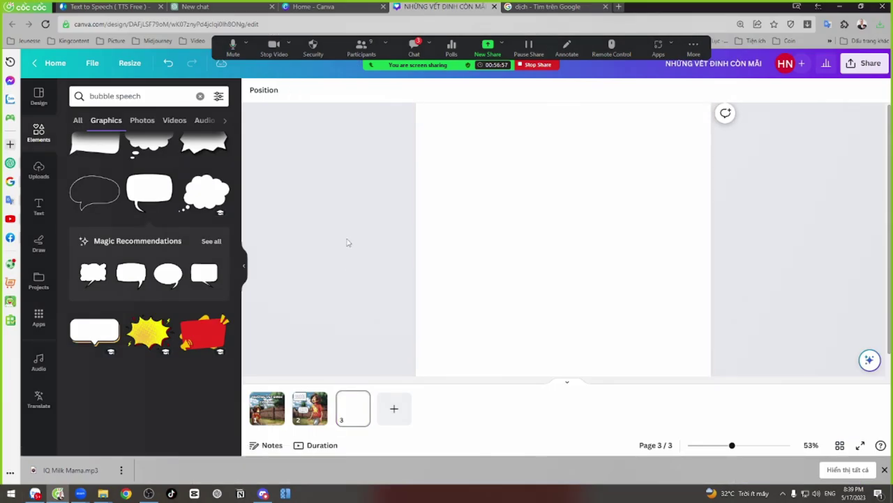
{"action": "key", "text": "alt+Tab"}
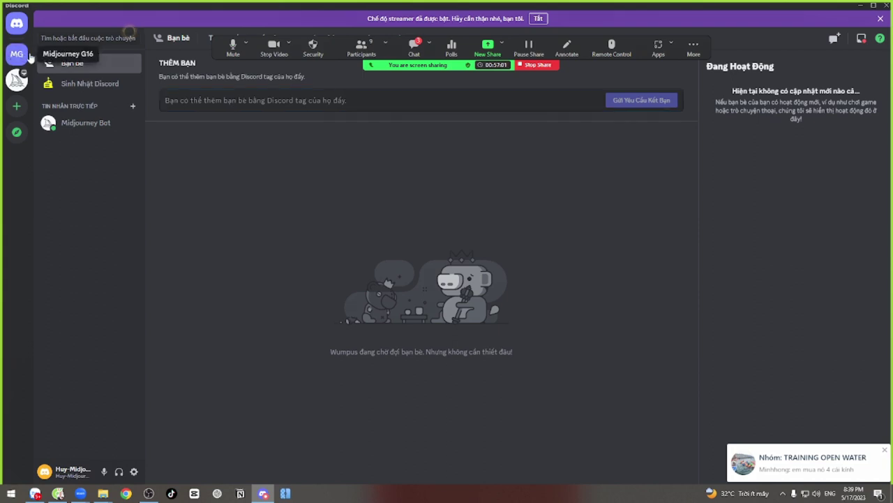
{"action": "left_click", "coordinate": [7, 57]}
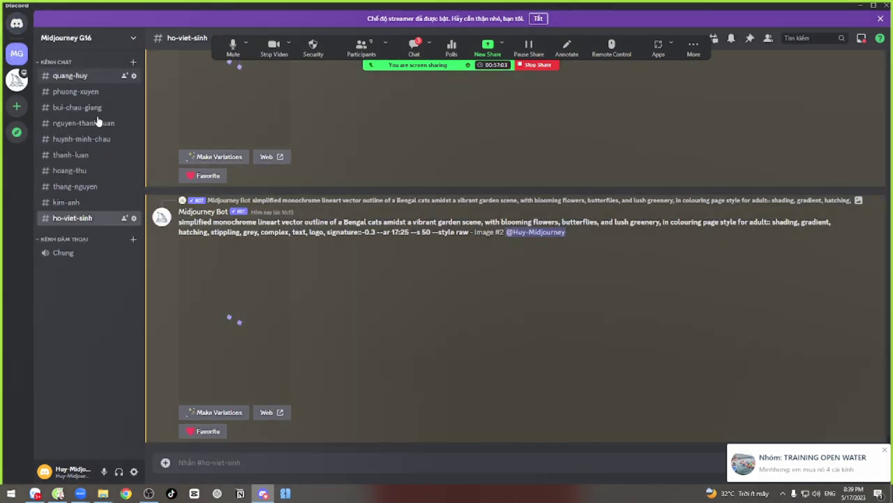
Step: Open the quang-huy channel in Discord, and switch to Canva to browse the uploaded images for page 3
{"action": "left_click", "coordinate": [77, 76]}
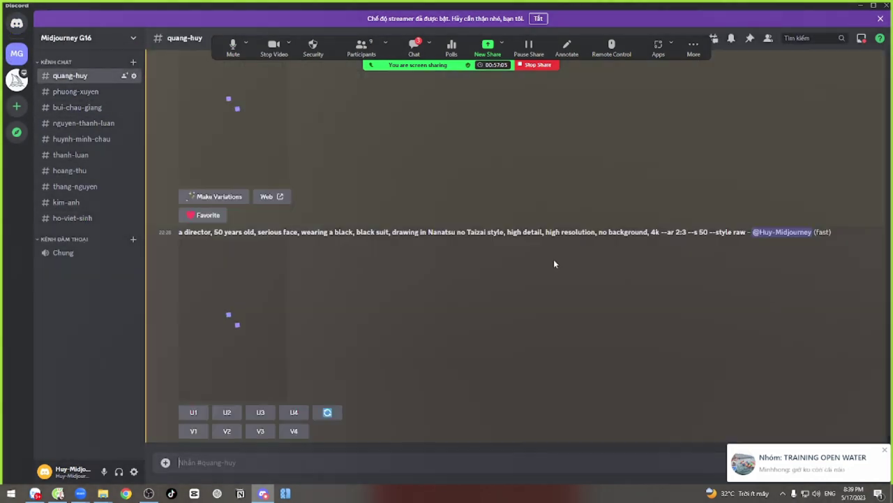
{"action": "key", "text": "alt+Tab"}
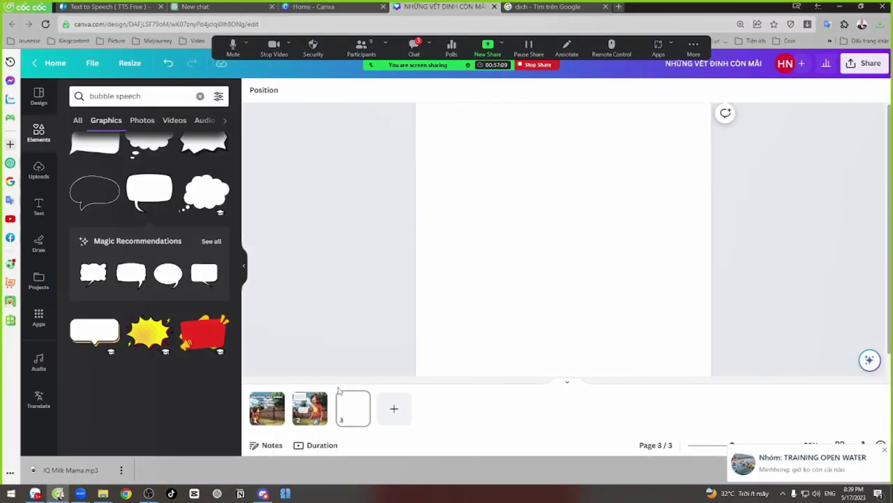
{"action": "left_click", "coordinate": [38, 171]}
{"action": "scroll", "coordinate": [94, 271], "scroll_direction": "up", "scroll_amount": 2}
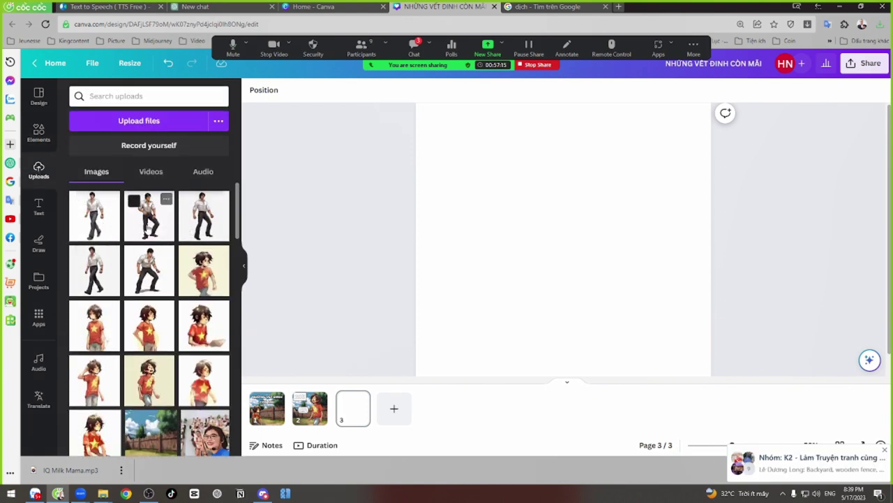
Step: Try out one walking and two standing father poses on page 3, enlarging the walking one
{"action": "left_click", "coordinate": [95, 271]}
{"action": "left_click_drag", "start_coordinate": [558, 233], "coordinate": [501, 261]}
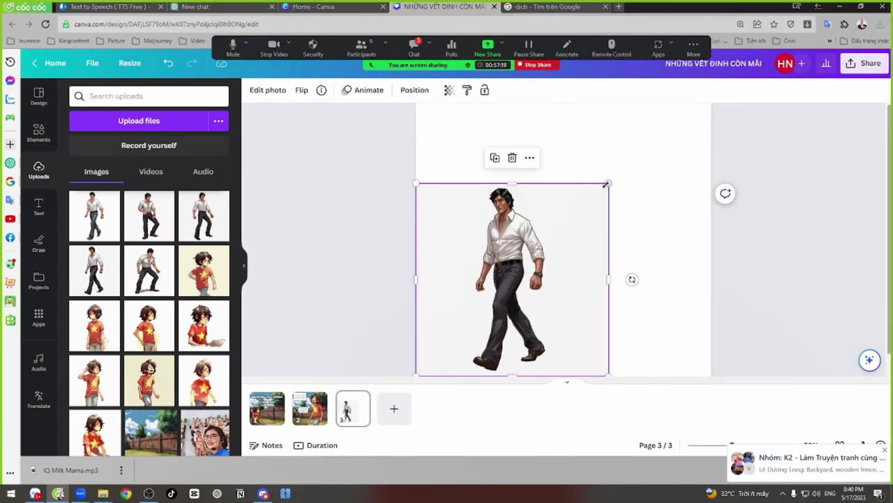
{"action": "left_click_drag", "start_coordinate": [608, 183], "coordinate": [629, 162]}
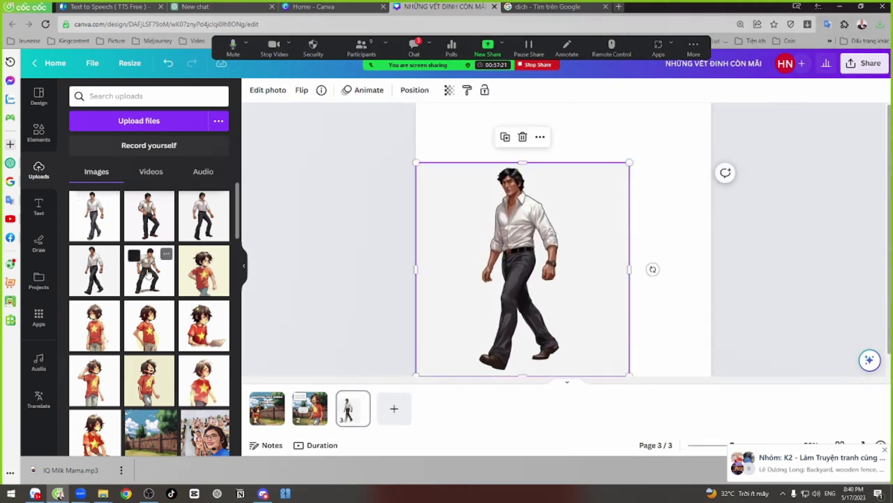
{"action": "left_click", "coordinate": [202, 215]}
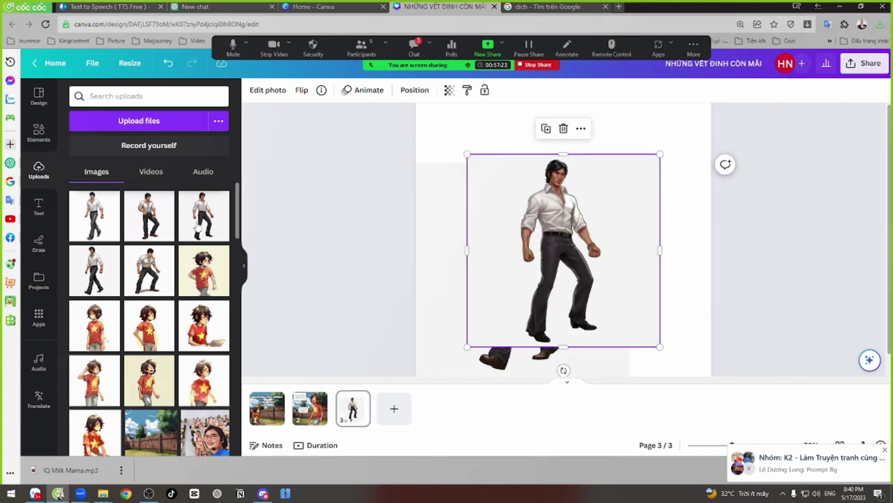
{"action": "left_click", "coordinate": [149, 214]}
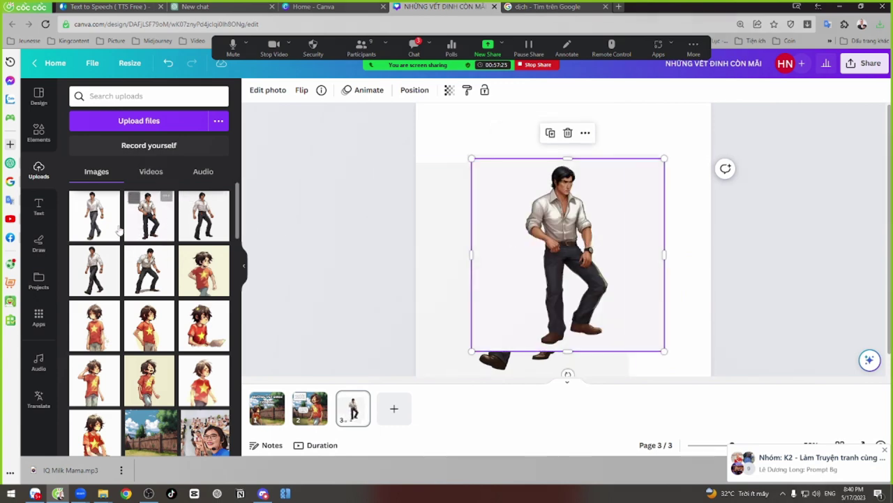
Step: Keep only the walking father in grey trousers on page 3, removing the other father poses
{"action": "key", "text": "ctrl+z"}
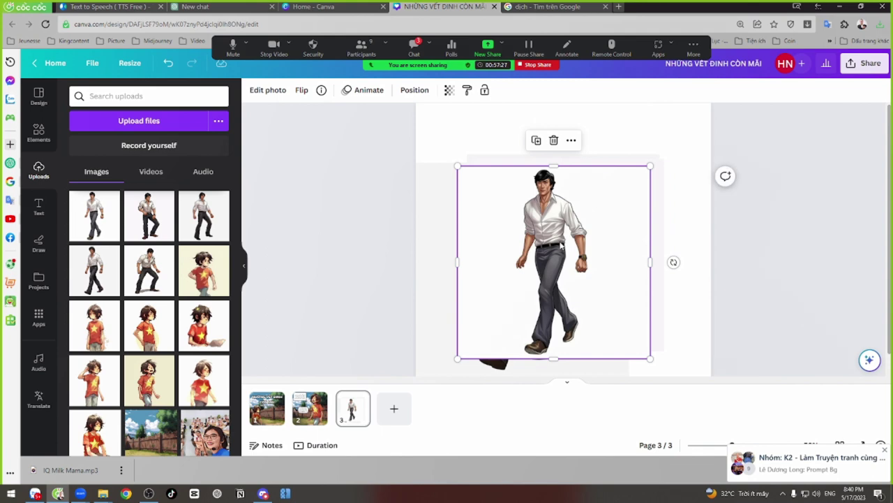
{"action": "key", "text": "ctrl+y"}
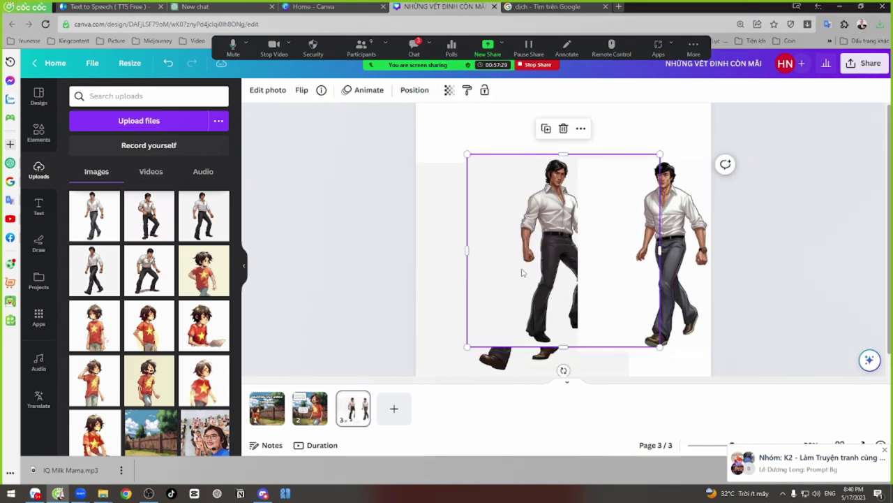
{"action": "key", "text": "ctrl+z"}
{"action": "key", "text": "ctrl+z"}
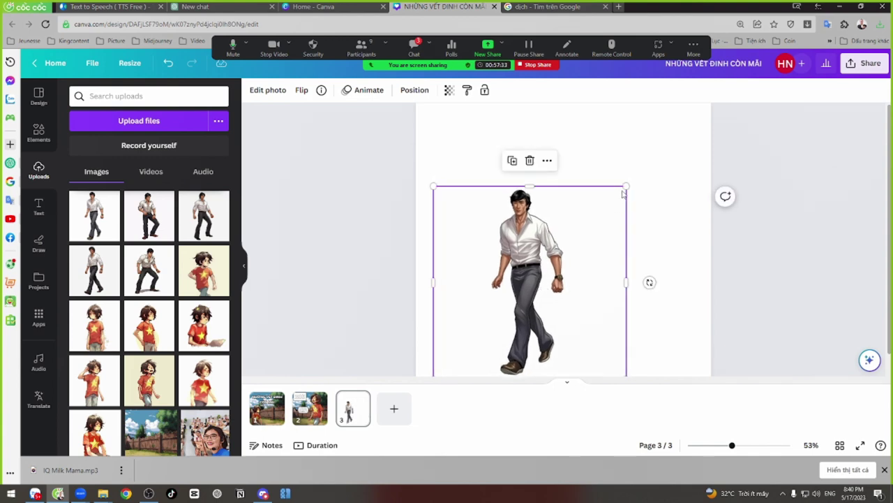
{"action": "key", "text": "ctrl+z"}
{"action": "key", "text": "ctrl+z"}
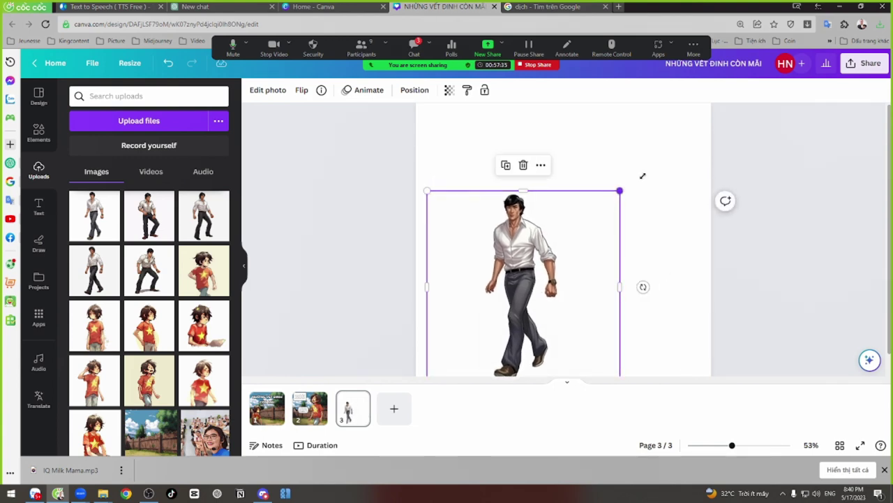
Step: Enlarge the walking father image to nearly the full height of page 3 and place the figure slightly left of the page centre
{"action": "left_click_drag", "start_coordinate": [620, 190], "coordinate": [687, 125]}
{"action": "left_click_drag", "start_coordinate": [640, 174], "coordinate": [580, 220]}
{"action": "left_click", "coordinate": [361, 242]}
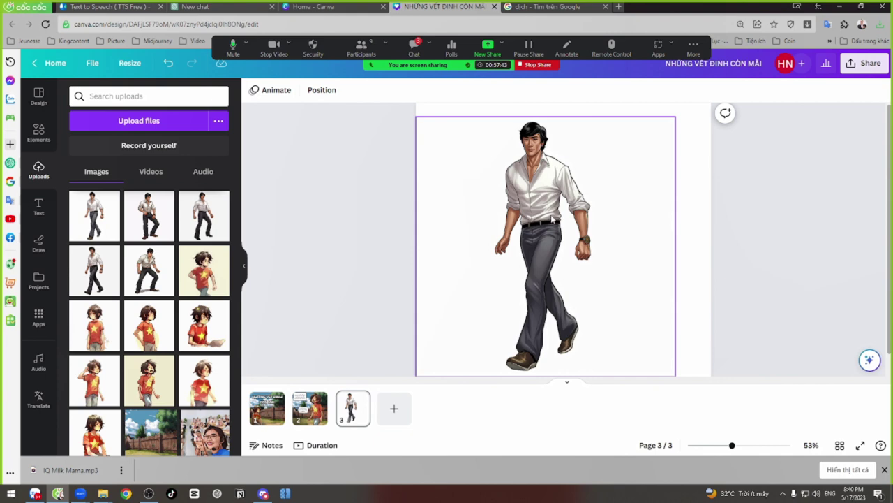
{"action": "left_click_drag", "start_coordinate": [568, 225], "coordinate": [545, 220]}
{"action": "left_click", "coordinate": [340, 246]}
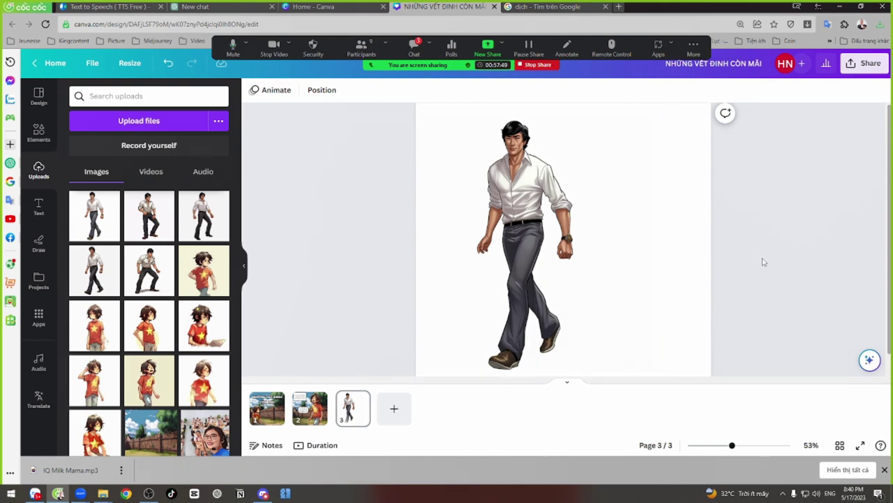
Step: Switch to the Zalo comic-making group chat and copy the "Backyard, wooden fence, pile of nails" background prompt
{"action": "left_click", "coordinate": [35, 494]}
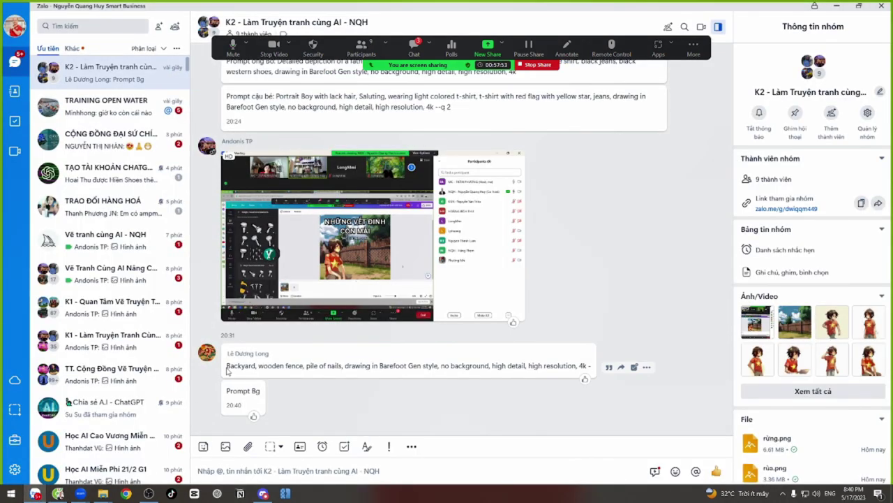
{"action": "left_click_drag", "start_coordinate": [227, 368], "coordinate": [590, 364]}
{"action": "key", "text": "ctrl+c"}
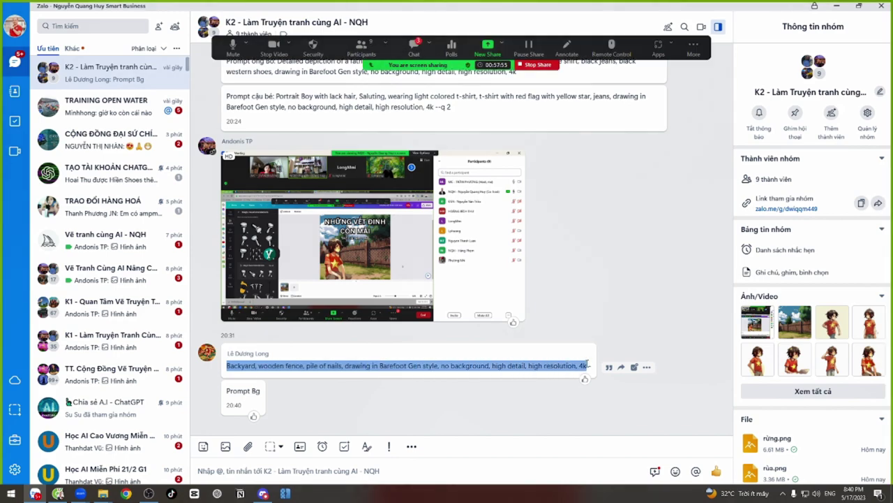
Step: Switch to Discord and upload the backyard fence picture from the Downloads folder "Những Vết Đinh Còn Mãi" to the quang-huy channel
{"action": "left_click", "coordinate": [263, 494]}
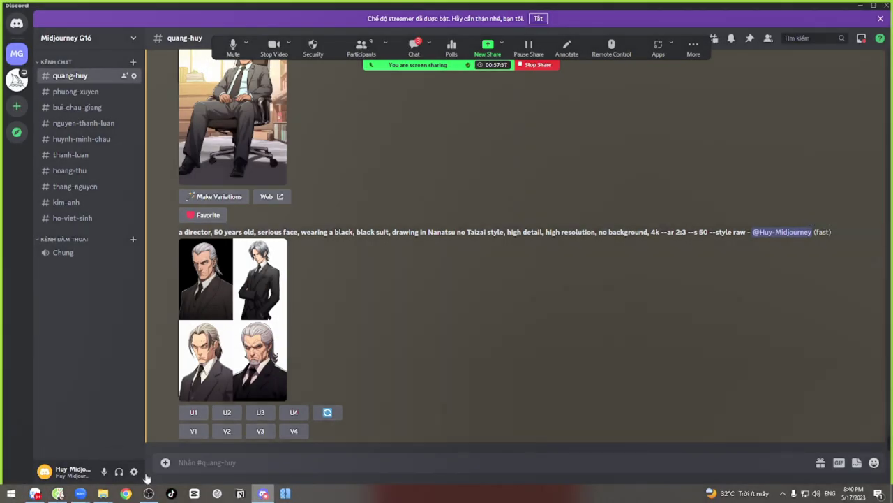
{"action": "left_click", "coordinate": [164, 463]}
{"action": "left_click", "coordinate": [178, 396]}
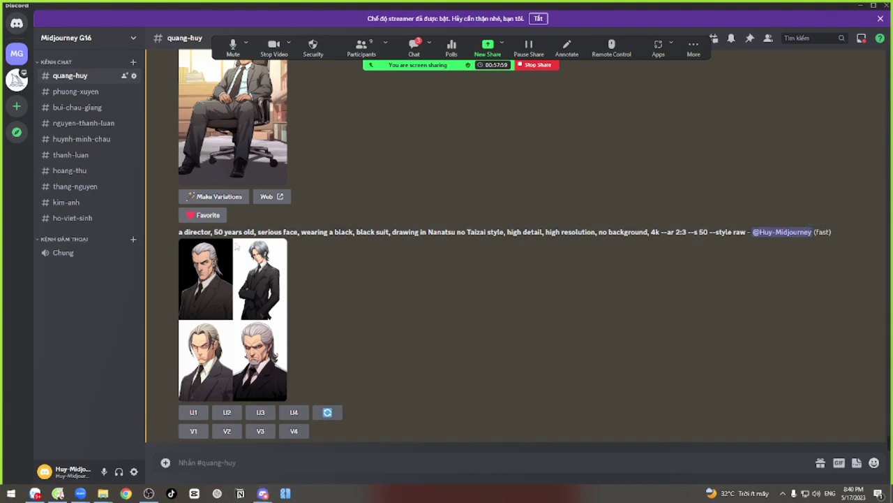
{"action": "left_click", "coordinate": [153, 86]}
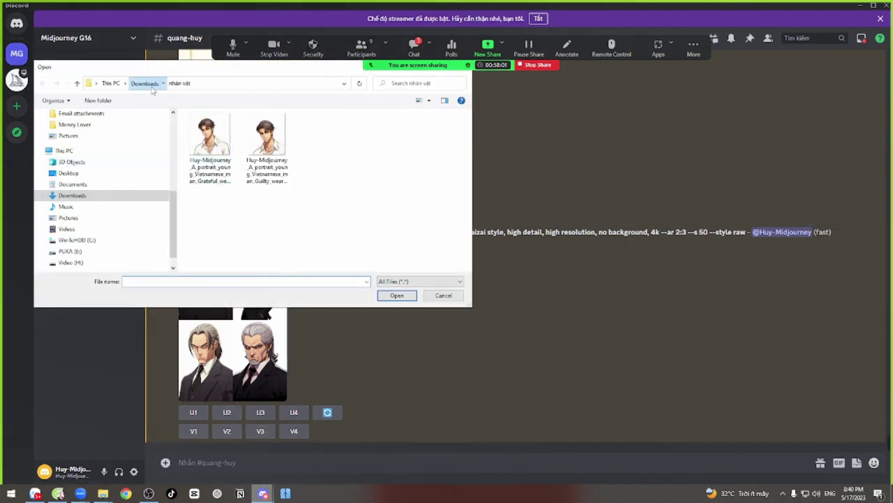
{"action": "scroll", "coordinate": [363, 223], "scroll_direction": "up", "scroll_amount": 2}
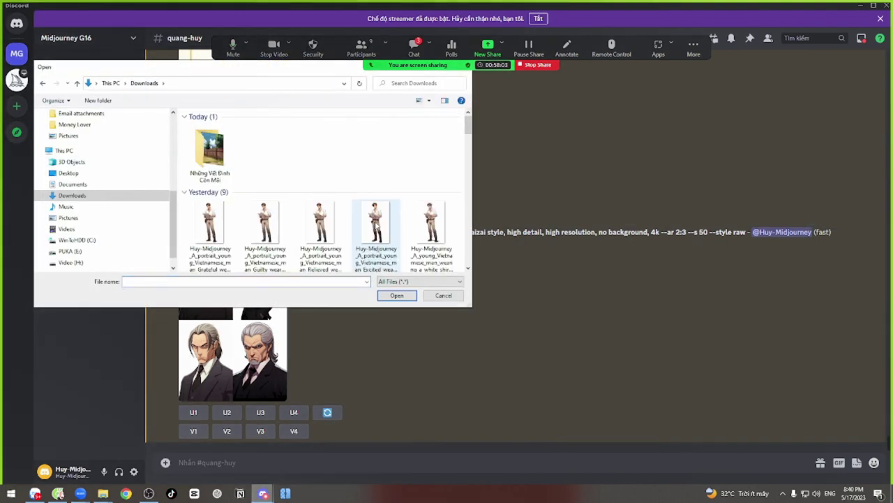
{"action": "double_click", "coordinate": [216, 150]}
{"action": "double_click", "coordinate": [237, 148]}
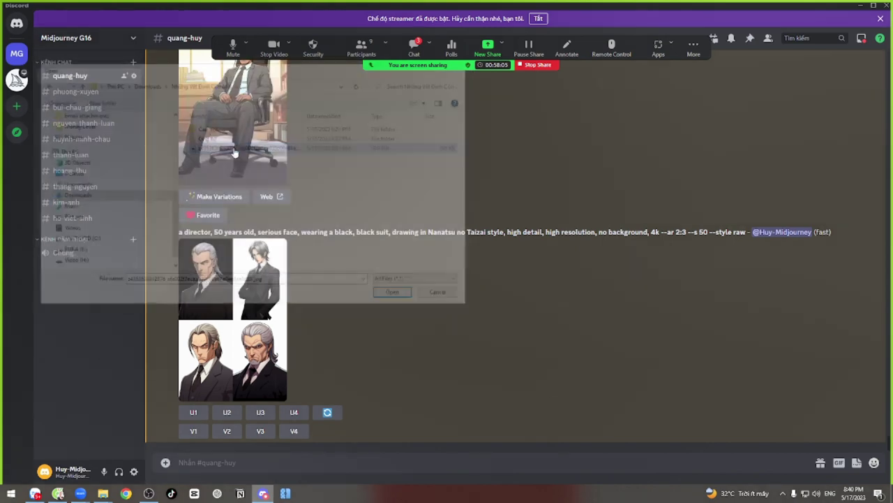
{"action": "key", "text": "Return"}
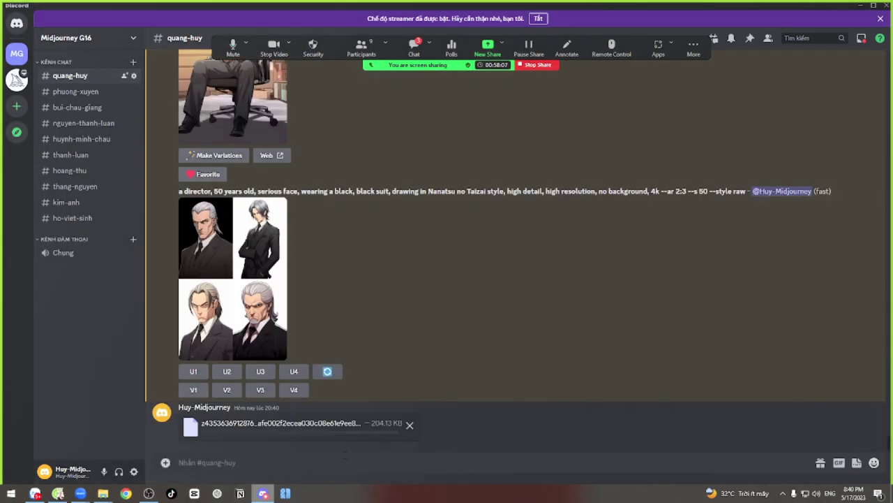
Step: Fill an /imagine prompt with the uploaded fence picture's link followed by the copied backyard prompt
{"action": "type", "text": "/imagine"}
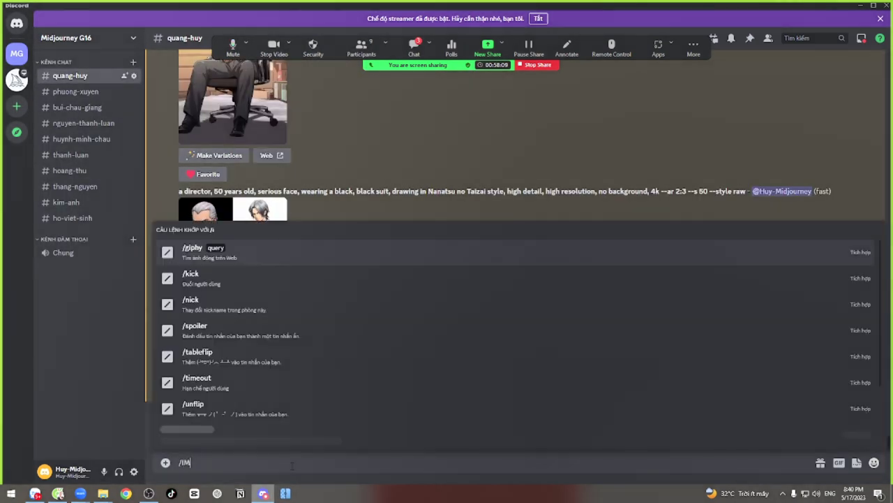
{"action": "key", "text": "Tab"}
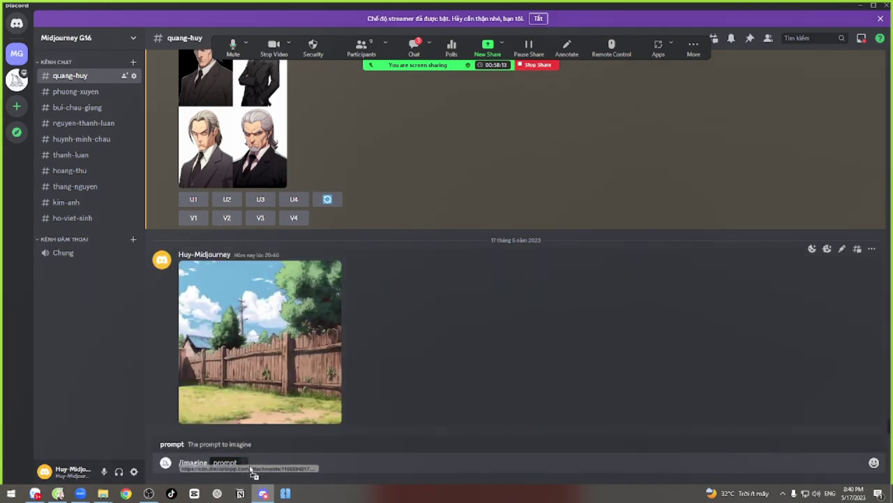
{"action": "key", "text": "ctrl+v"}
{"action": "key", "text": "ctrl+v"}
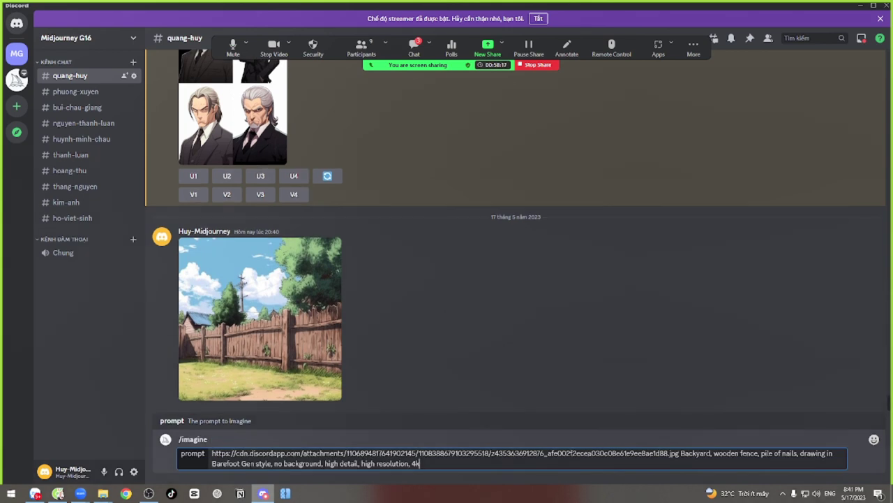
Step: Remove "no background" from the backyard prompt and submit it to Midjourney
{"action": "key", "text": "shift+Right"}
{"action": "key", "text": "shift+Right"}
{"action": "key", "text": "shift+Right"}
{"action": "key", "text": "shift+Right"}
{"action": "key", "text": "shift+Right"}
{"action": "key", "text": "shift+Right"}
{"action": "key", "text": "shift+Right"}
{"action": "key", "text": "shift+Right"}
{"action": "key", "text": "shift+Right"}
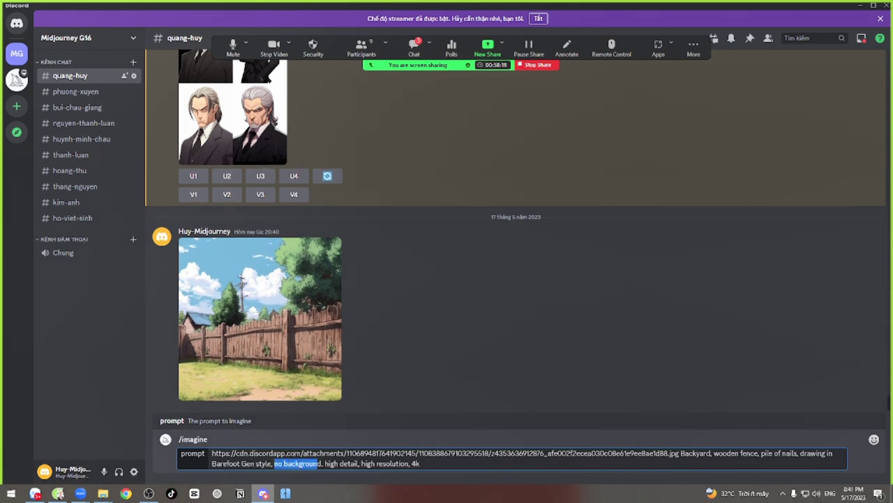
{"action": "key", "text": "BackSpace"}
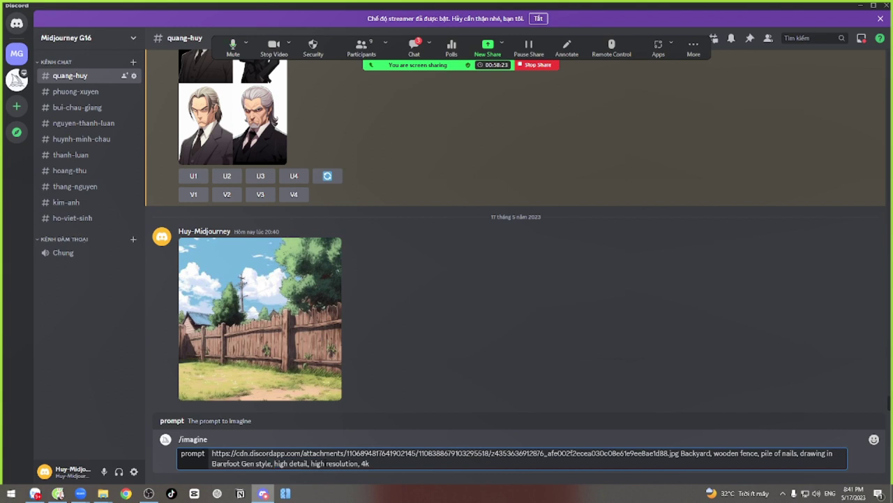
{"action": "key", "text": "Return"}
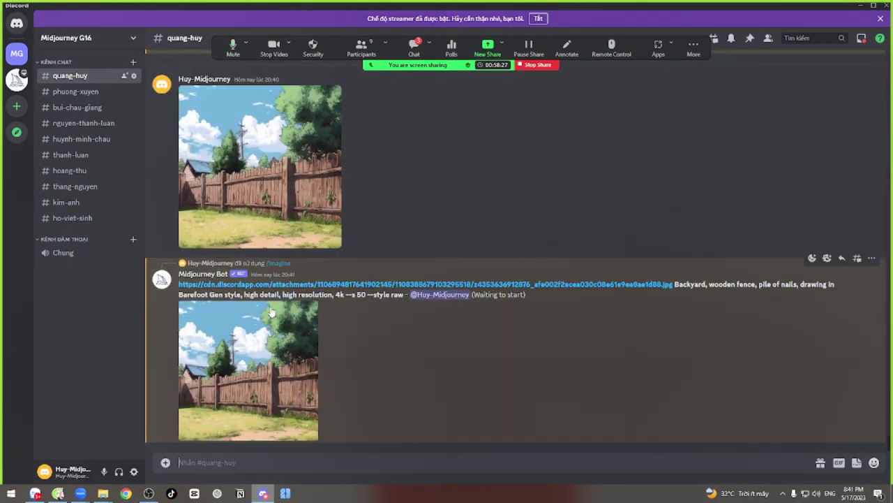
Step: Copy the submitted backyard prompt with its image link and submit it as a new /imagine request with --ar 3:1
{"action": "left_click_drag", "start_coordinate": [205, 293], "coordinate": [374, 294]}
{"action": "left_click_drag", "start_coordinate": [179, 285], "coordinate": [344, 295]}
{"action": "key", "text": "ctrl+c"}
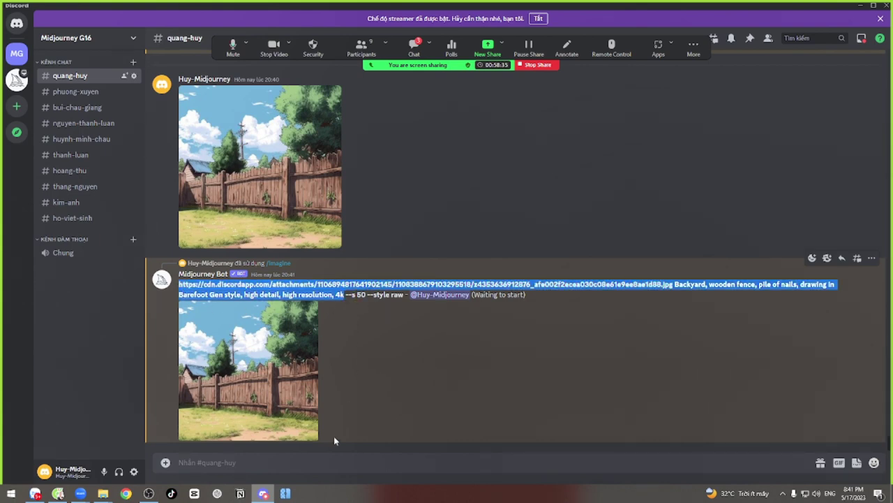
{"action": "left_click", "coordinate": [322, 459]}
{"action": "type", "text": "/im"}
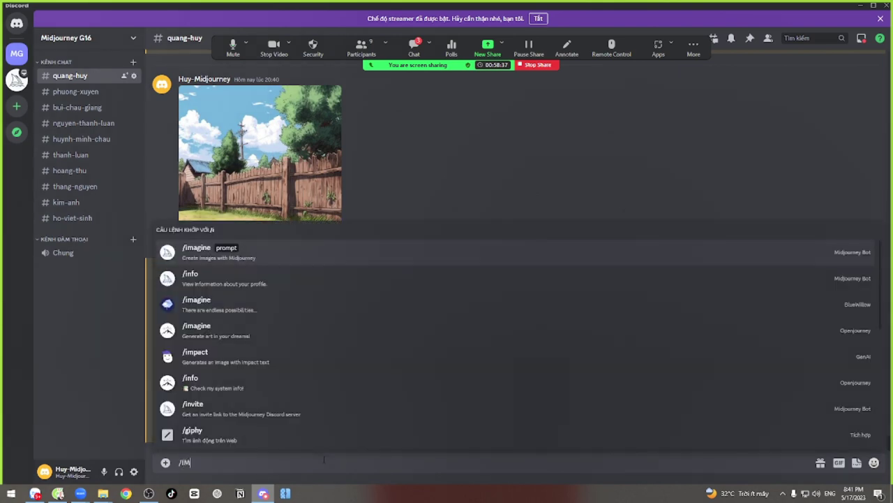
{"action": "key", "text": "Tab"}
{"action": "key", "text": "ctrl+v"}
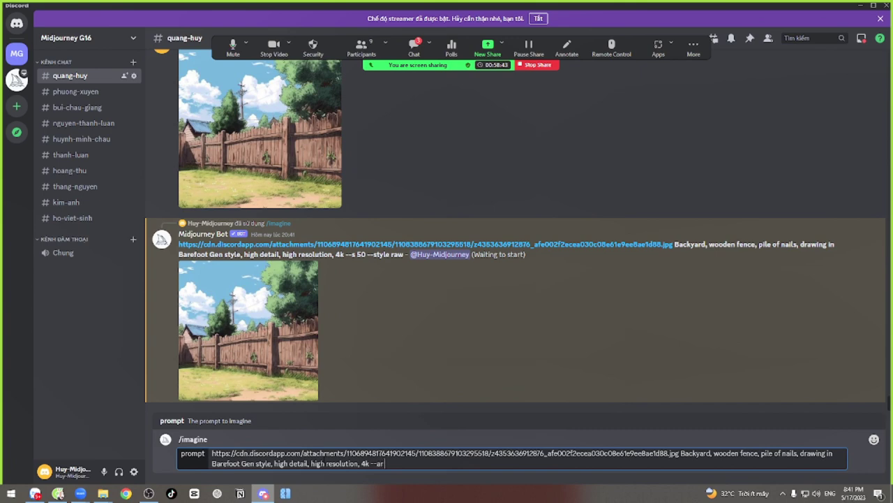
{"action": "type", "text": ":1"}
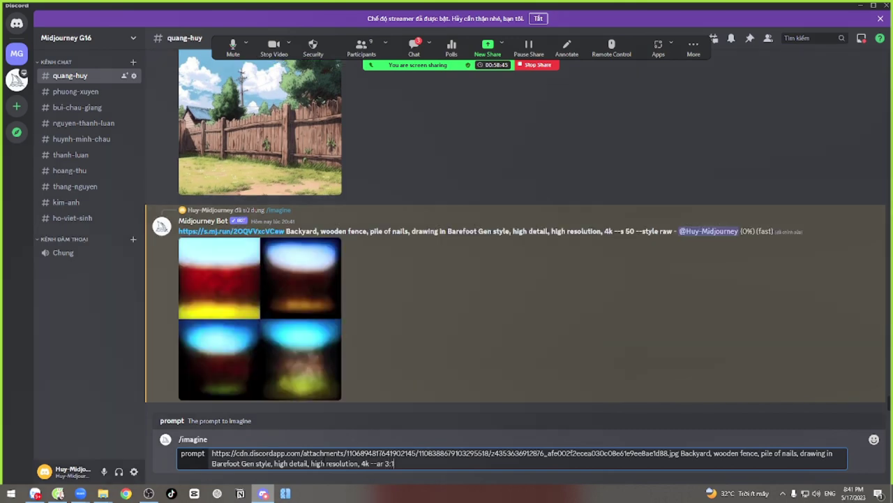
{"action": "key", "text": "Return"}
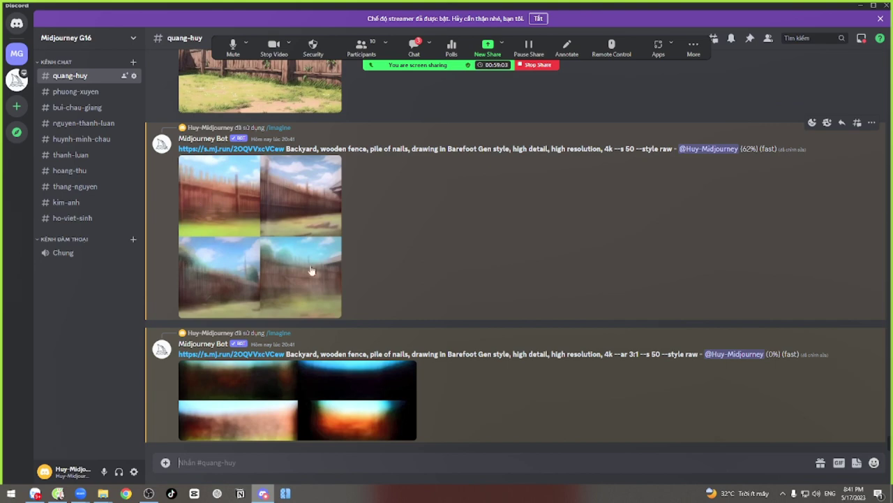
Step: Fill a new /imagine prompt with the copied fence picture link and backyard description
{"action": "scroll", "coordinate": [282, 247], "scroll_direction": "up", "scroll_amount": 3}
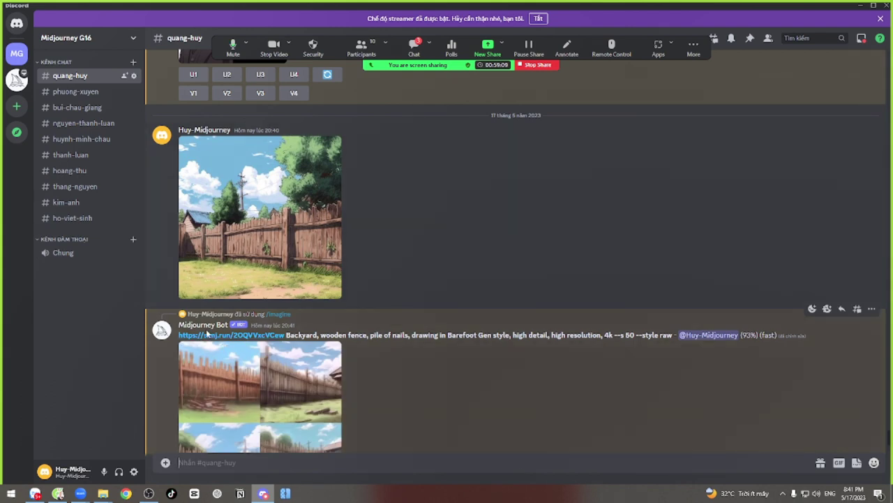
{"action": "type", "text": "/imagine"}
{"action": "key", "text": "Tab"}
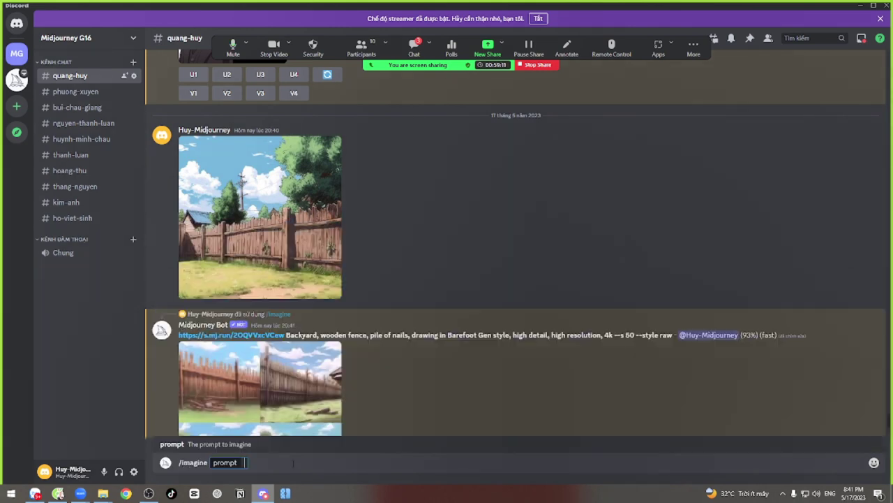
{"action": "key", "text": "ctrl+v"}
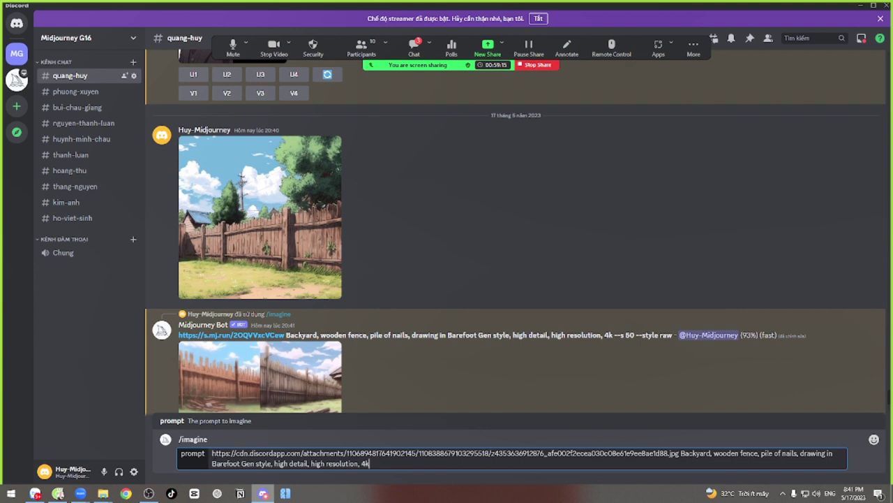
Step: Replace "Backyard, wooden fence, pile of nails," after the image link in the prompt with "outsite a cozy house,"
{"action": "left_click_drag", "start_coordinate": [681, 453], "coordinate": [797, 453]}
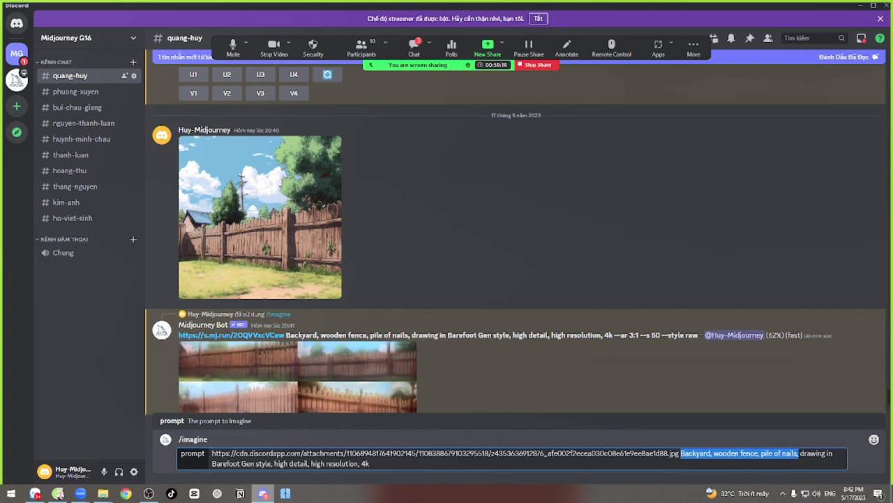
{"action": "type", "text": "a coz"}
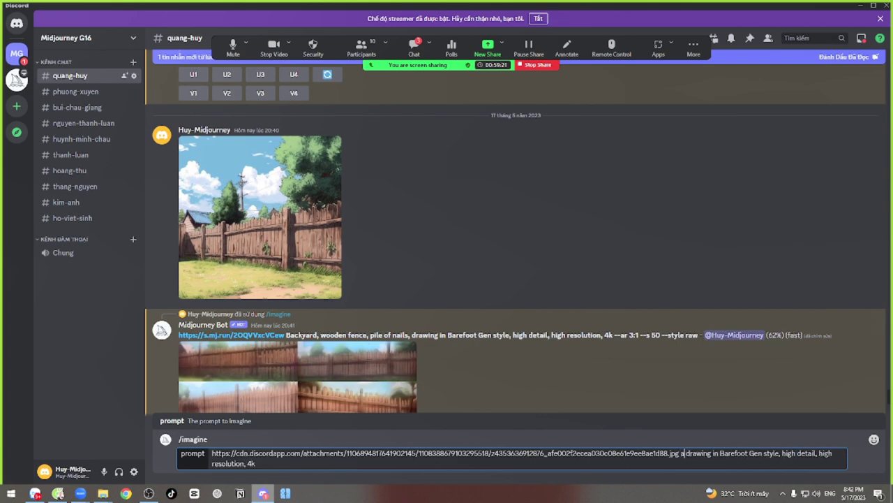
{"action": "type", "text": "y house"}
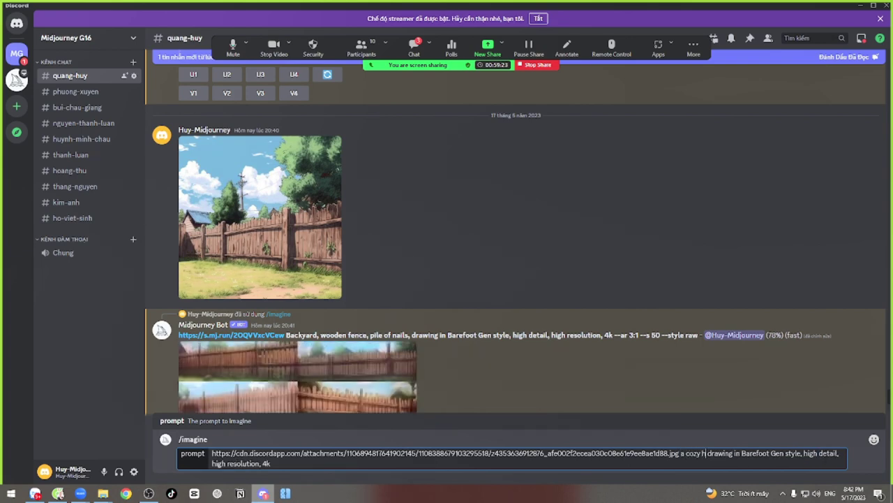
{"action": "type", "text": ", "}
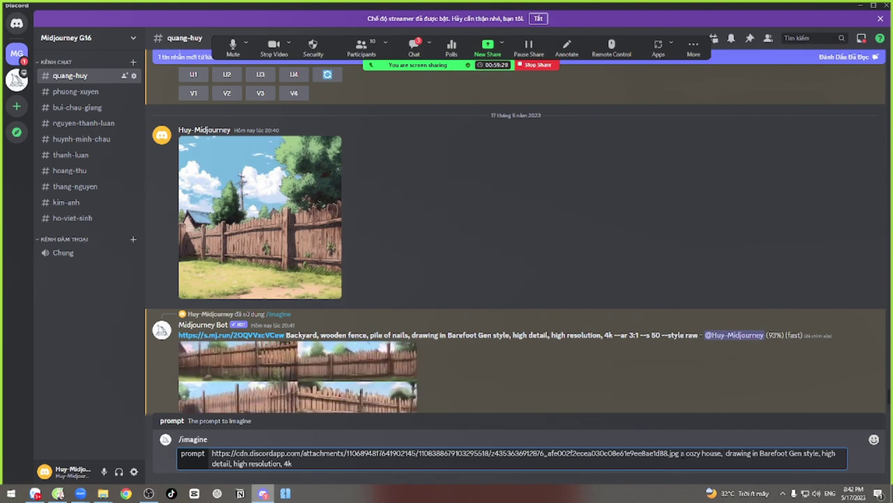
{"action": "type", "text": "cutsi"}
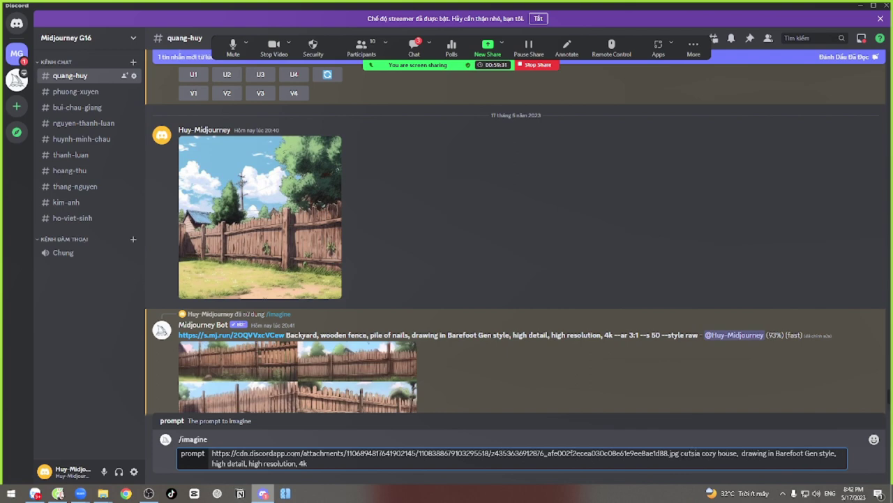
{"action": "type", "text": "te"}
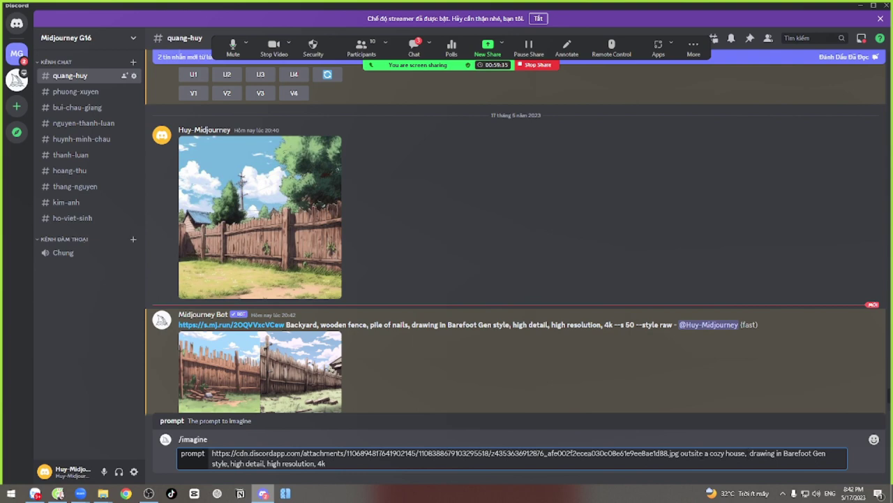
Step: Copy the prompt text that follows the image link, and submit the full cozy house prompt to Midjourney
{"action": "left_click_drag", "start_coordinate": [681, 453], "coordinate": [768, 454]}
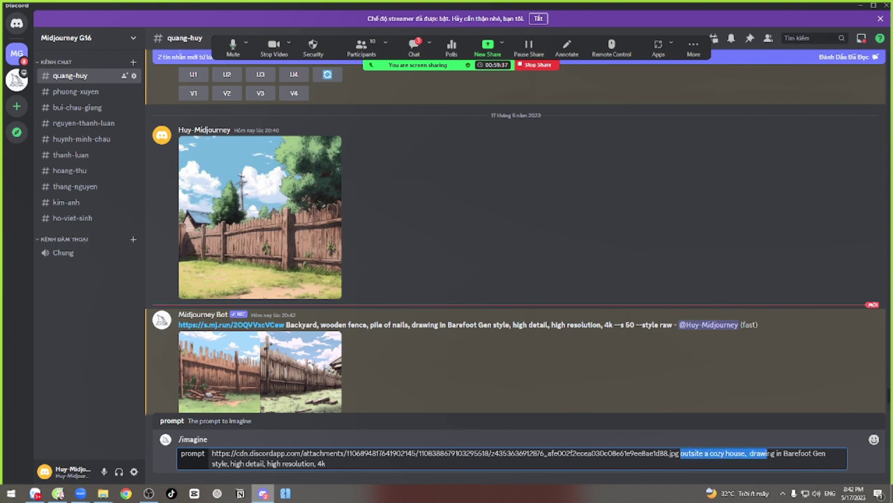
{"action": "left_click", "coordinate": [751, 453]}
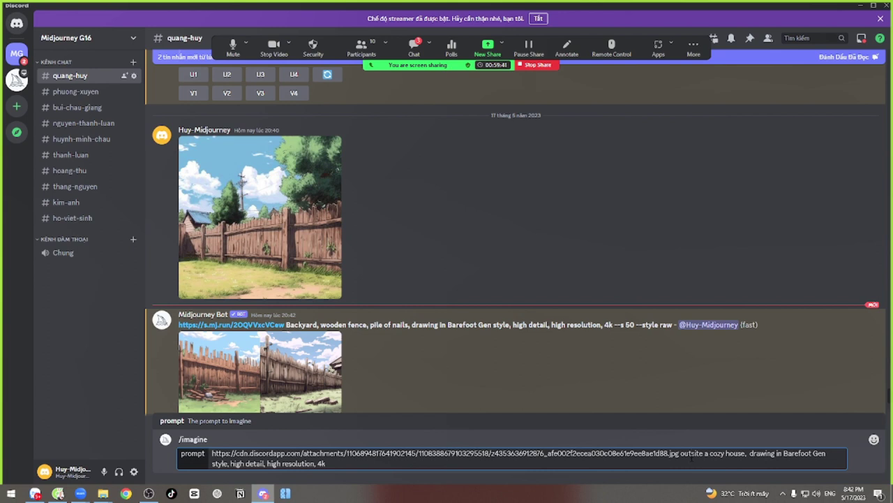
{"action": "left_click_drag", "start_coordinate": [680, 453], "coordinate": [695, 470]}
{"action": "key", "text": "ctrl+c"}
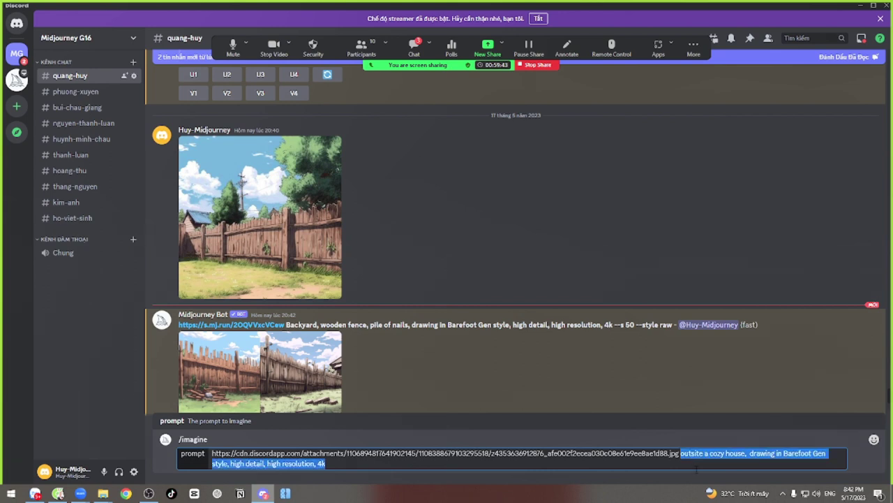
{"action": "left_click", "coordinate": [679, 453]}
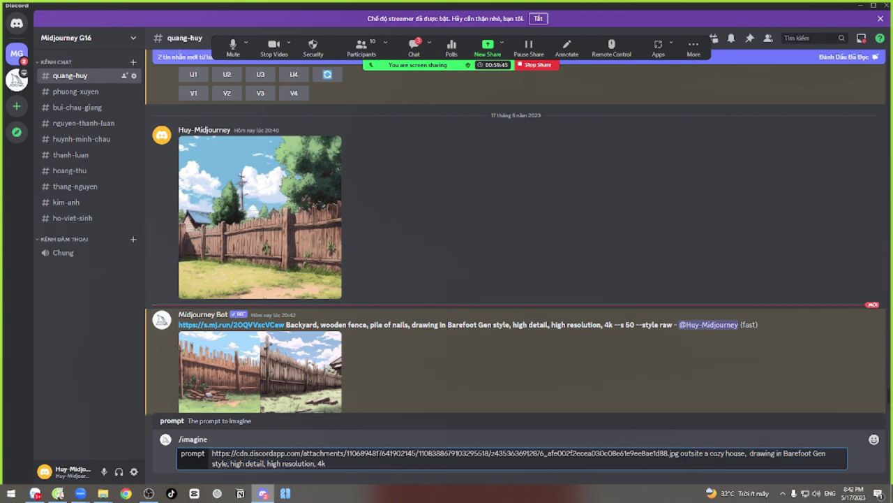
{"action": "key", "text": "Return"}
Step: Submit another /imagine request from the copied text without the image link, changing "outsite" to "inside" a cozy house
{"action": "type", "text": "/im"}
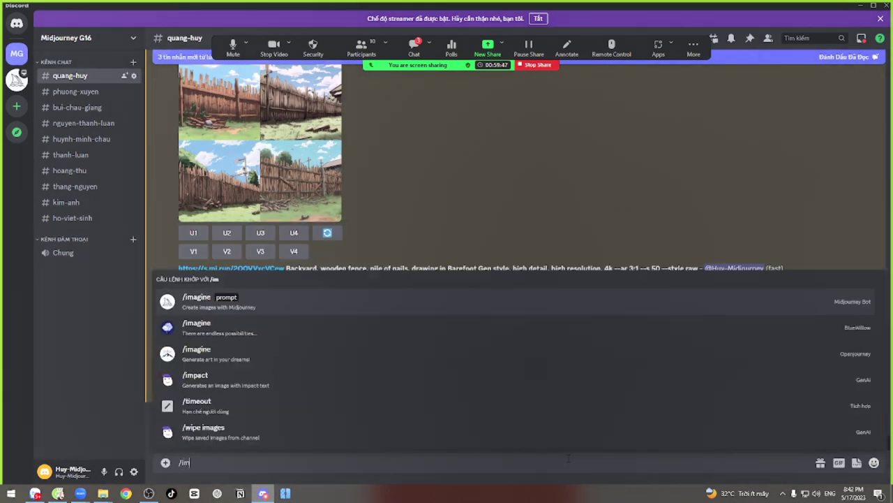
{"action": "key", "text": "Return"}
{"action": "key", "text": "ctrl+v"}
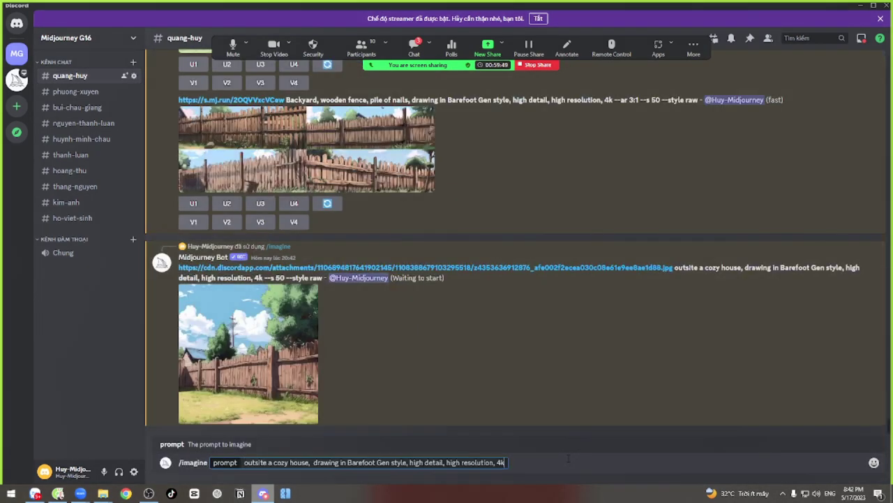
{"action": "double_click", "coordinate": [255, 462]}
{"action": "type", "text": "insitu"}
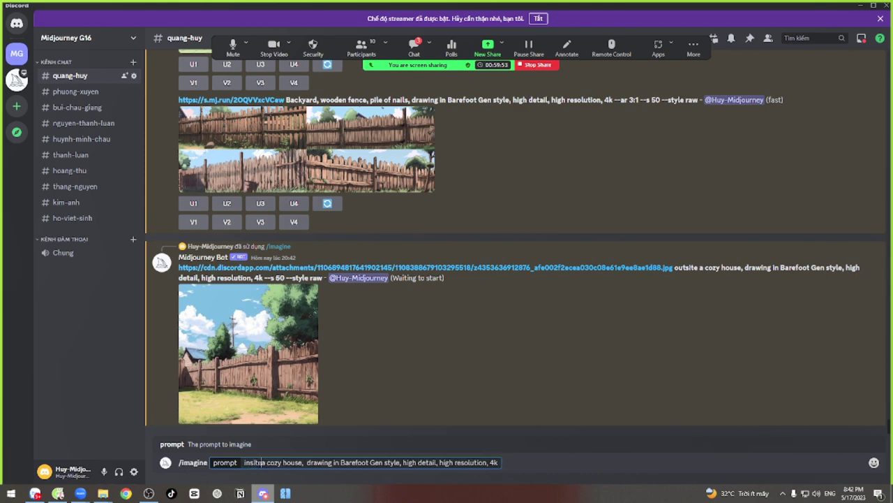
{"action": "key", "text": "BackSpace"}
{"action": "key", "text": "BackSpace"}
{"action": "key", "text": "BackSpace"}
{"action": "type", "text": "ide"}
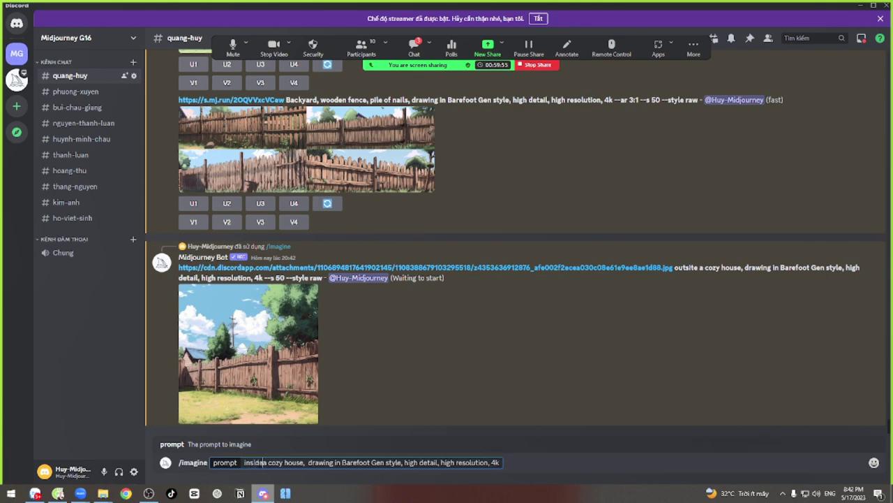
{"action": "key", "text": "Return"}
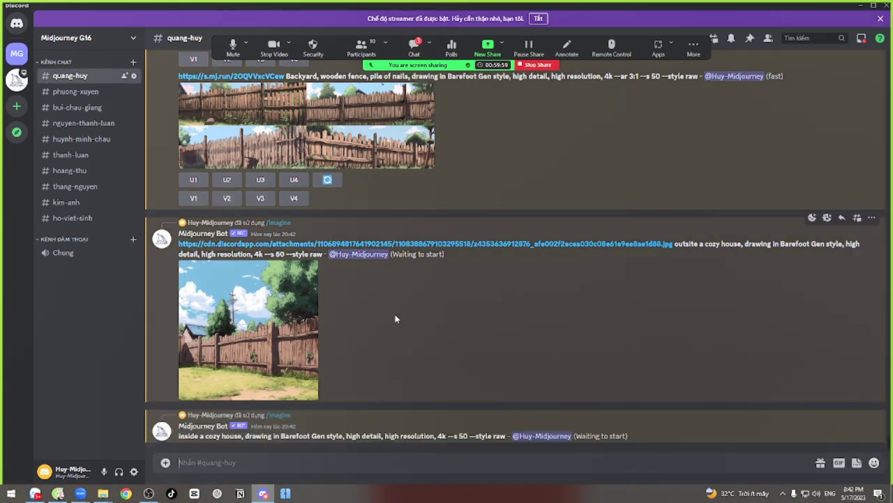
Step: Examine the 3:1 and square grids of the backyard wooden fence at enlarged size
{"action": "scroll", "coordinate": [406, 328], "scroll_direction": "up", "scroll_amount": 3}
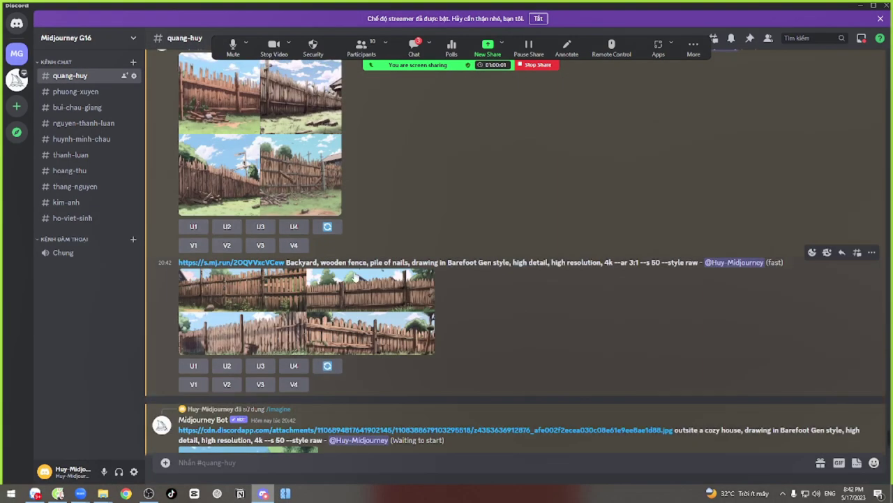
{"action": "left_click", "coordinate": [325, 315]}
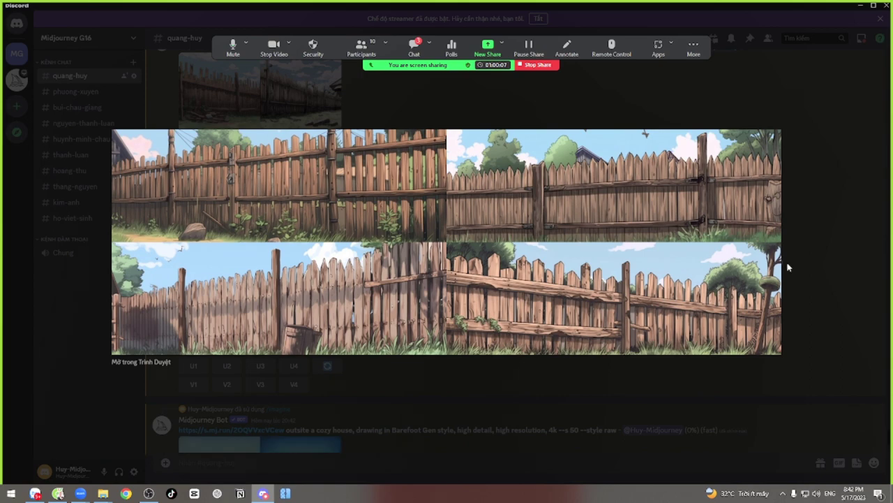
{"action": "left_click", "coordinate": [852, 251]}
{"action": "scroll", "coordinate": [430, 250], "scroll_direction": "up", "scroll_amount": 5}
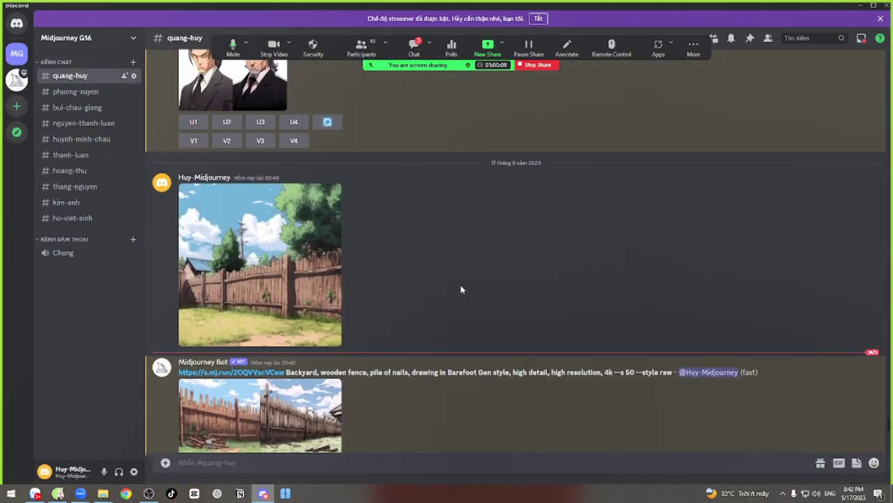
{"action": "scroll", "coordinate": [461, 289], "scroll_direction": "down", "scroll_amount": 3}
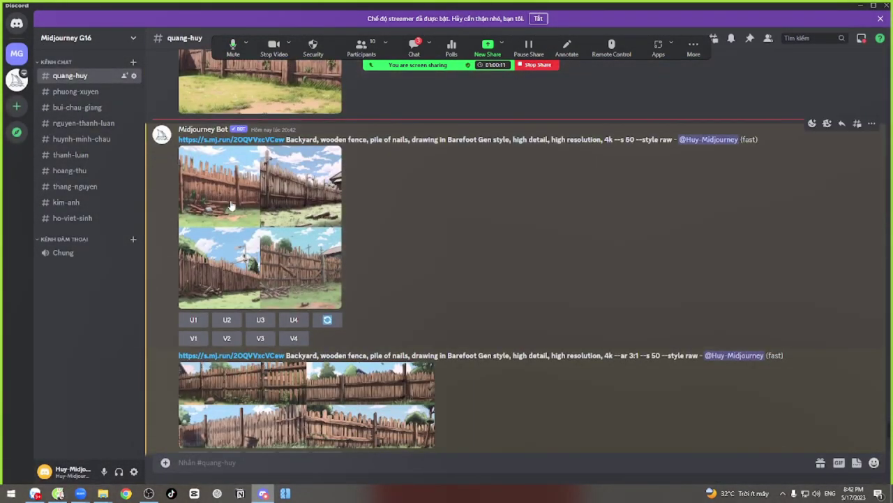
{"action": "left_click", "coordinate": [232, 207]}
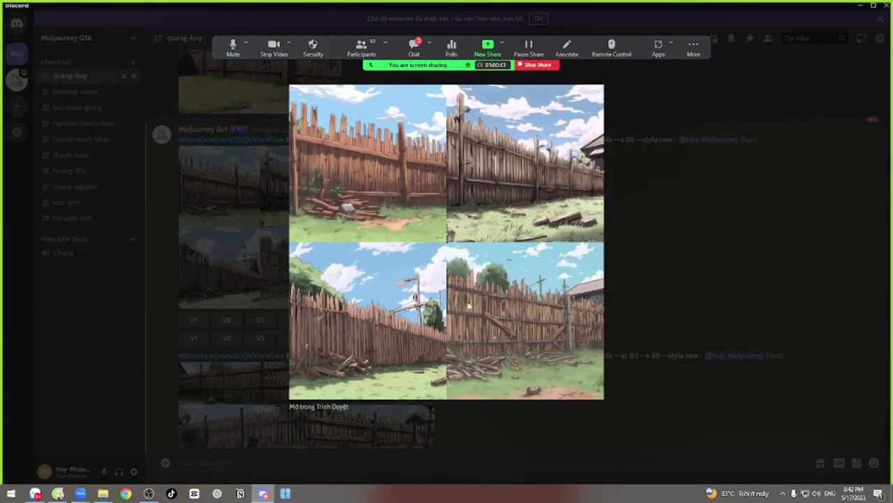
{"action": "left_click", "coordinate": [710, 291]}
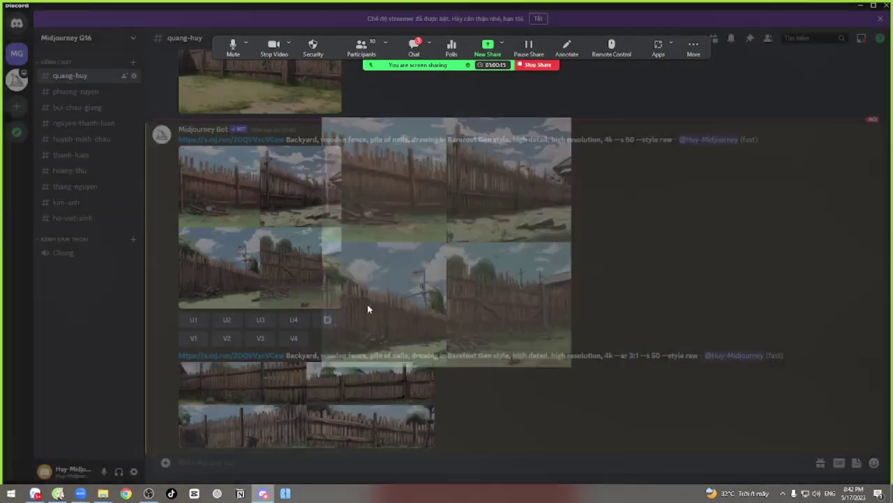
Step: Compare the 3:1 wooden fence variants at enlarged size and upscale the second image
{"action": "scroll", "coordinate": [355, 203], "scroll_direction": "down", "scroll_amount": 2}
{"action": "left_click", "coordinate": [318, 287]}
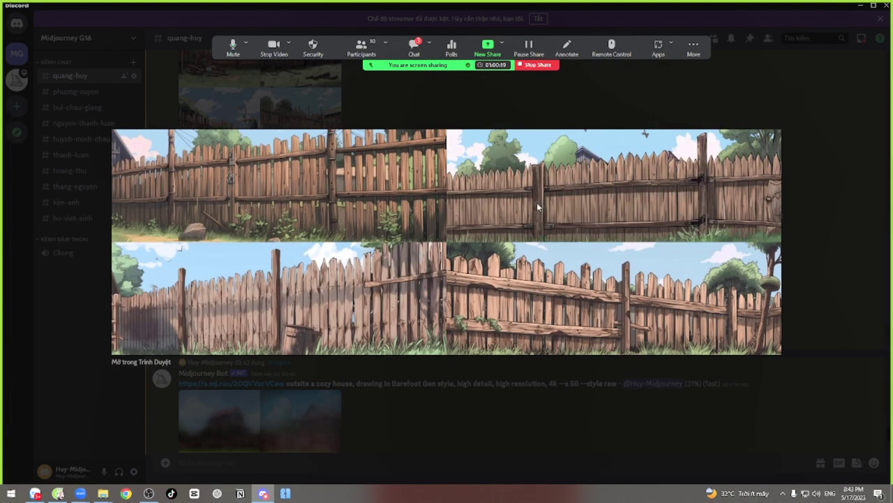
{"action": "left_click", "coordinate": [835, 197]}
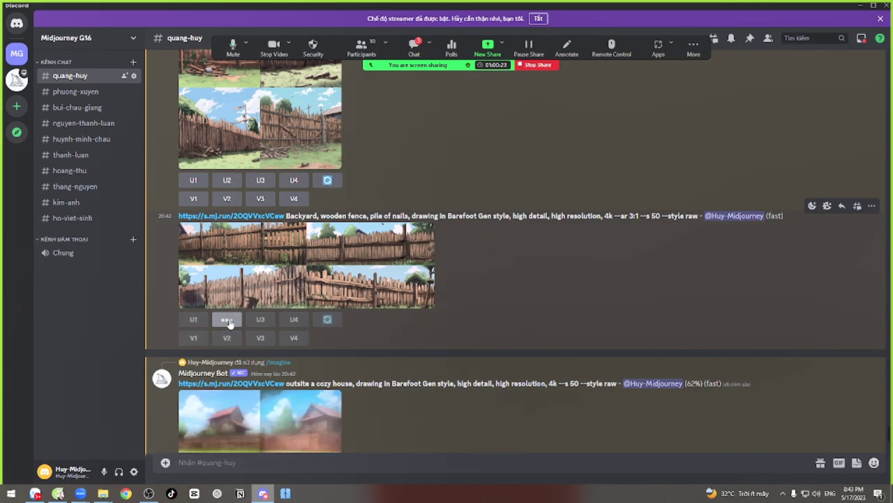
{"action": "left_click", "coordinate": [344, 272]}
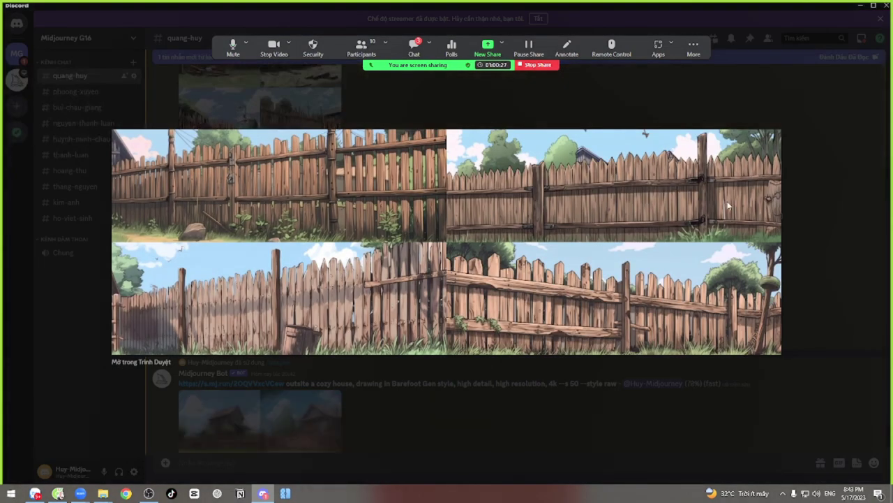
{"action": "key", "text": "Escape"}
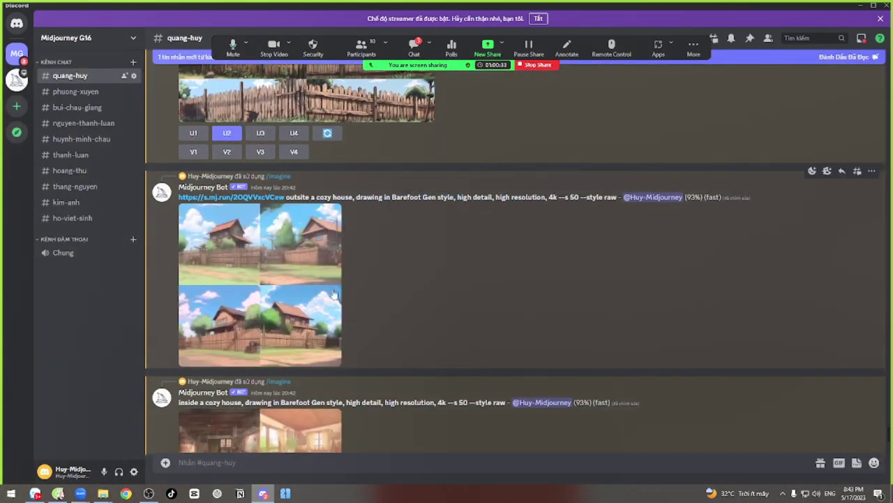
{"action": "left_click_drag", "start_coordinate": [318, 198], "coordinate": [454, 199]}
{"action": "left_click", "coordinate": [435, 245]}
{"action": "left_click_drag", "start_coordinate": [316, 197], "coordinate": [353, 198]}
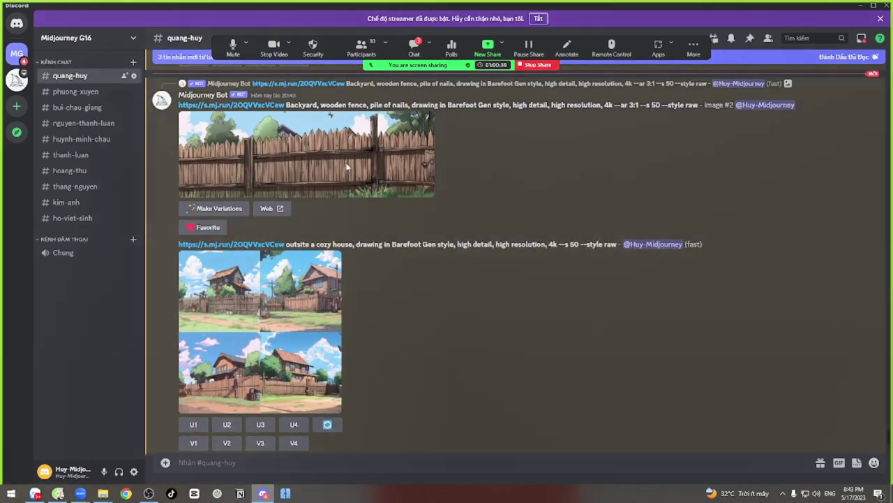
Step: Save the upscaled 3:1 wooden fence image into the "Những Vết Đinh Còn Mãi" folder in Downloads
{"action": "left_click", "coordinate": [419, 190]}
{"action": "right_click", "coordinate": [438, 217]}
{"action": "left_click", "coordinate": [450, 227]}
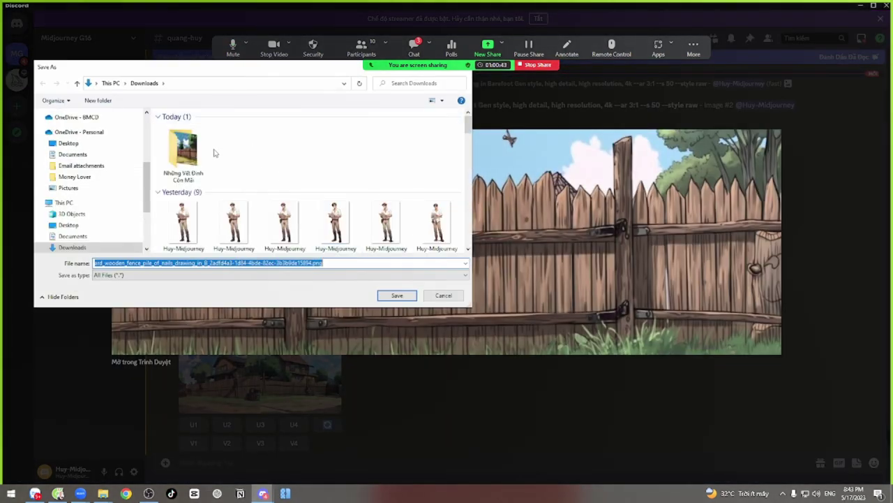
{"action": "double_click", "coordinate": [169, 149]}
{"action": "left_click", "coordinate": [396, 295]}
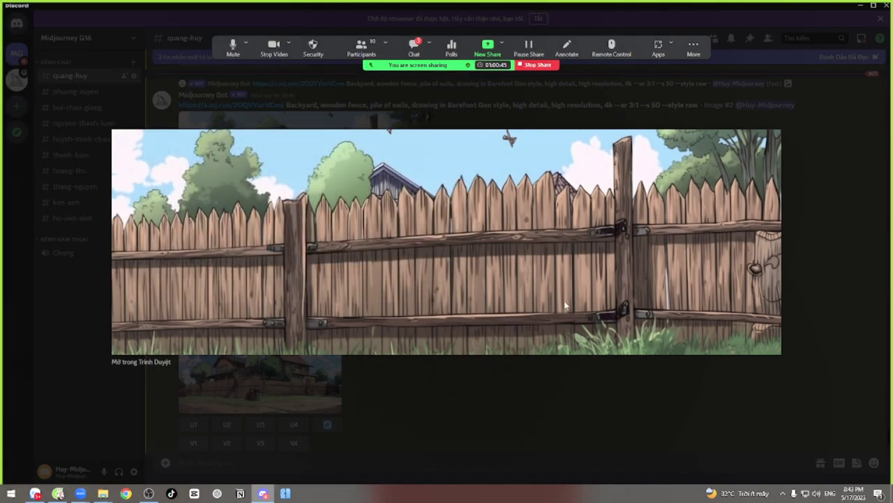
{"action": "left_click", "coordinate": [496, 412]}
Step: Review the grid of the cozy house's exterior at enlarged size and upscale images 3, 2 and 4
{"action": "left_click", "coordinate": [289, 300]}
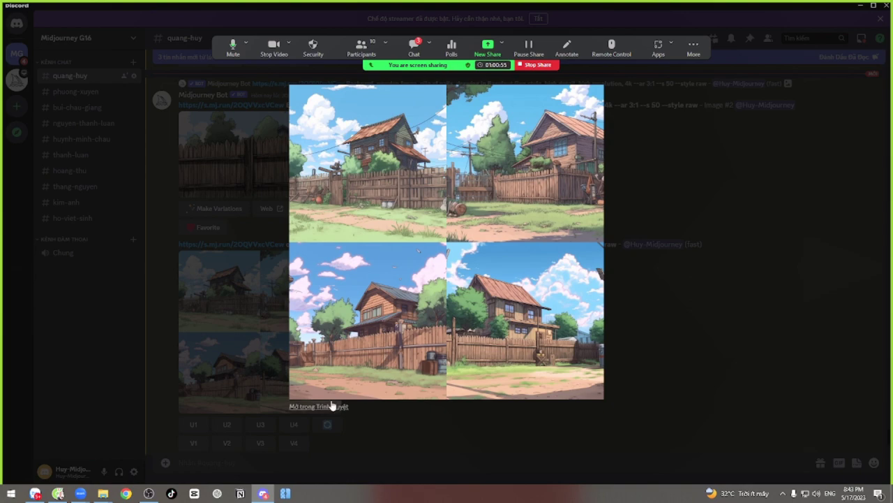
{"action": "left_click", "coordinate": [413, 415]}
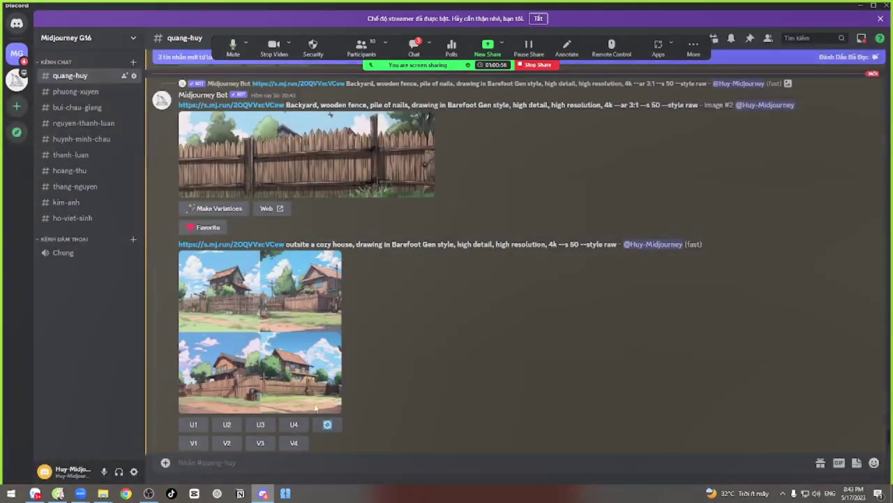
{"action": "left_click", "coordinate": [261, 425]}
{"action": "left_click", "coordinate": [228, 425]}
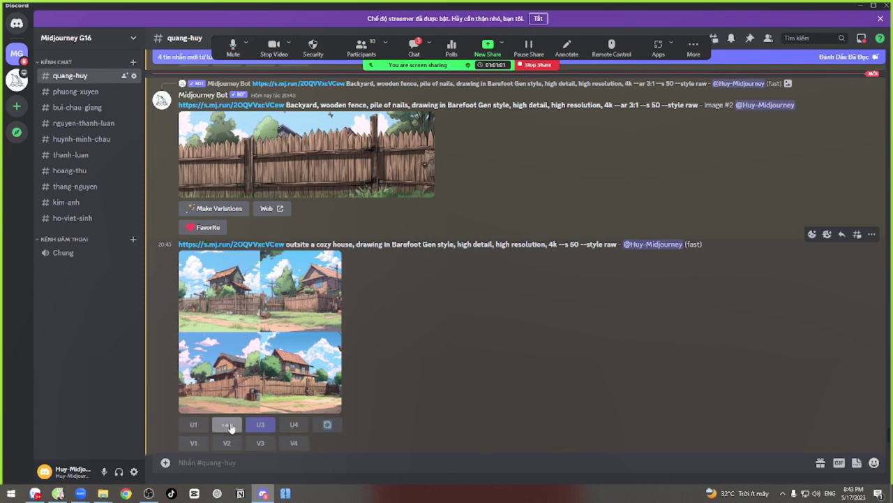
{"action": "left_click", "coordinate": [294, 424]}
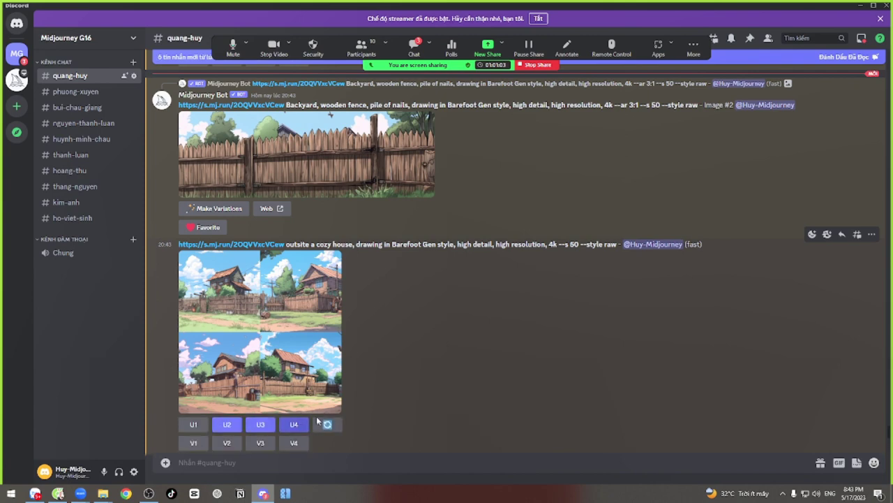
{"action": "left_click", "coordinate": [263, 307]}
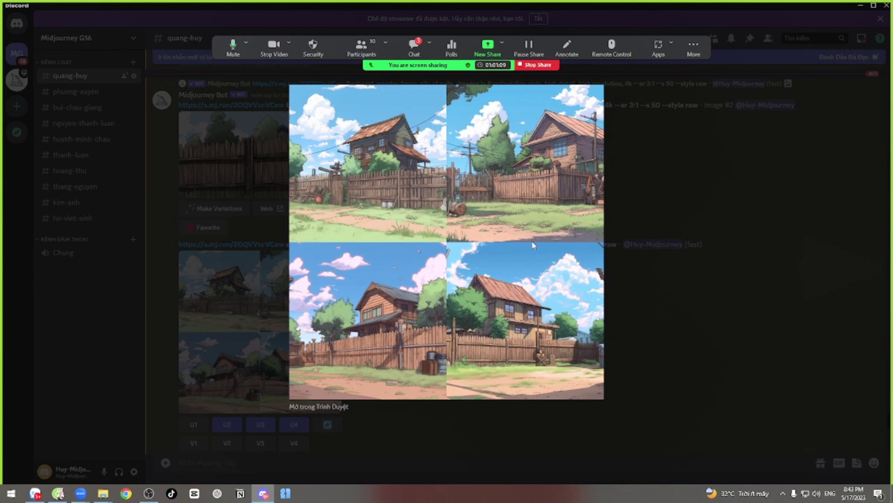
{"action": "left_click", "coordinate": [646, 317]}
Step: Review the grid of the cozy house's interior at enlarged size and upscale images 4 and 3
{"action": "scroll", "coordinate": [408, 343], "scroll_direction": "down", "scroll_amount": 5}
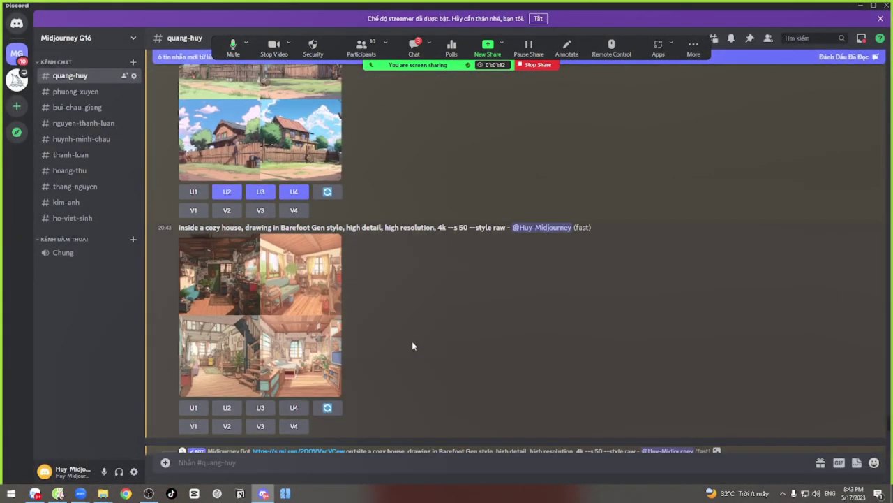
{"action": "left_click", "coordinate": [272, 294]}
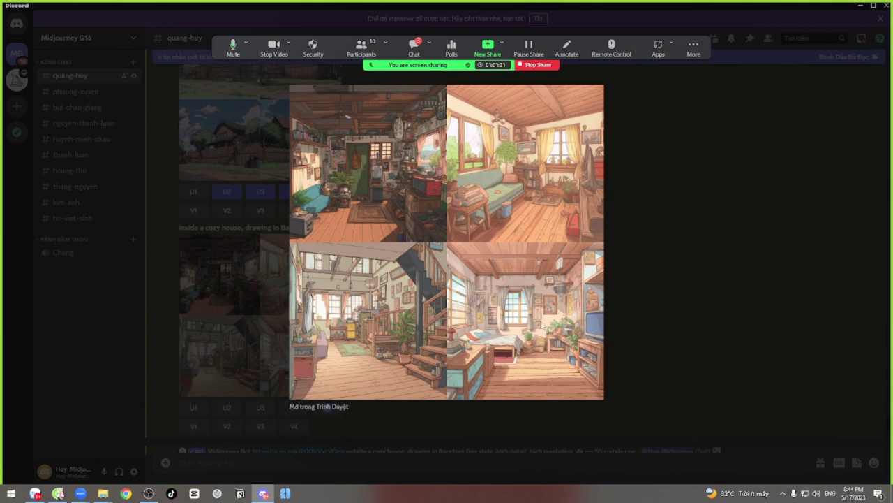
{"action": "left_click", "coordinate": [663, 325]}
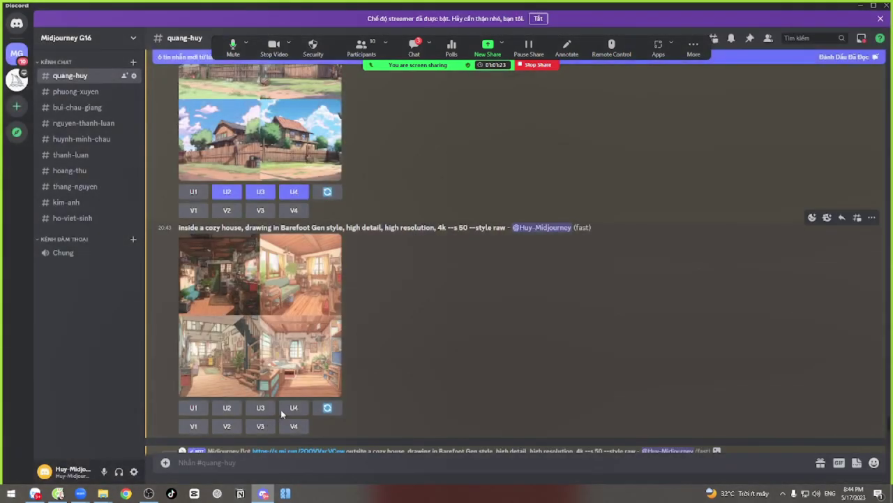
{"action": "left_click", "coordinate": [292, 408]}
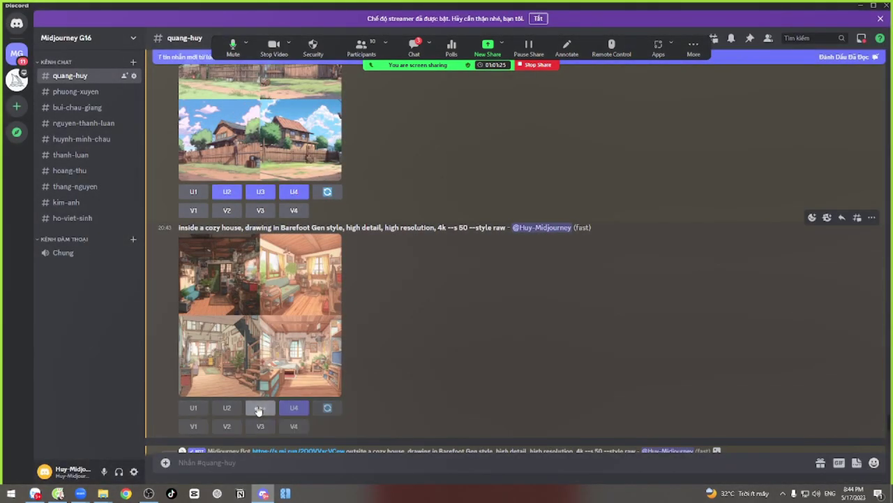
{"action": "left_click", "coordinate": [287, 289]}
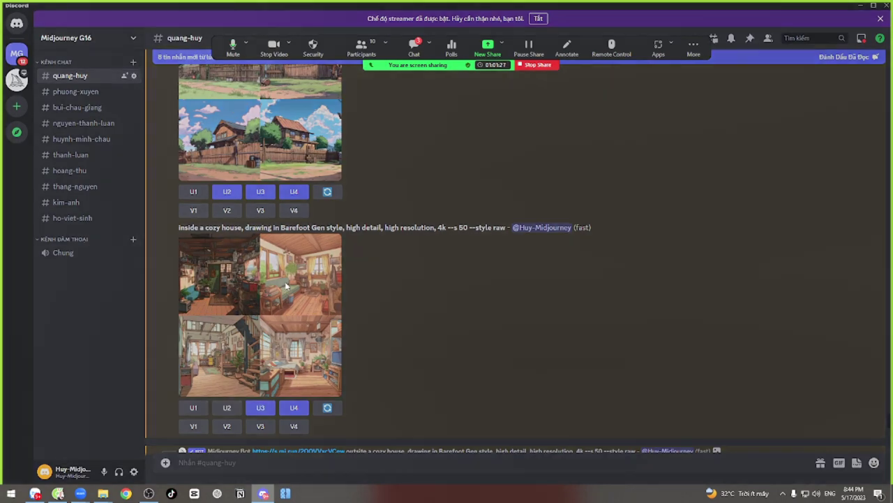
{"action": "left_click", "coordinate": [614, 312]}
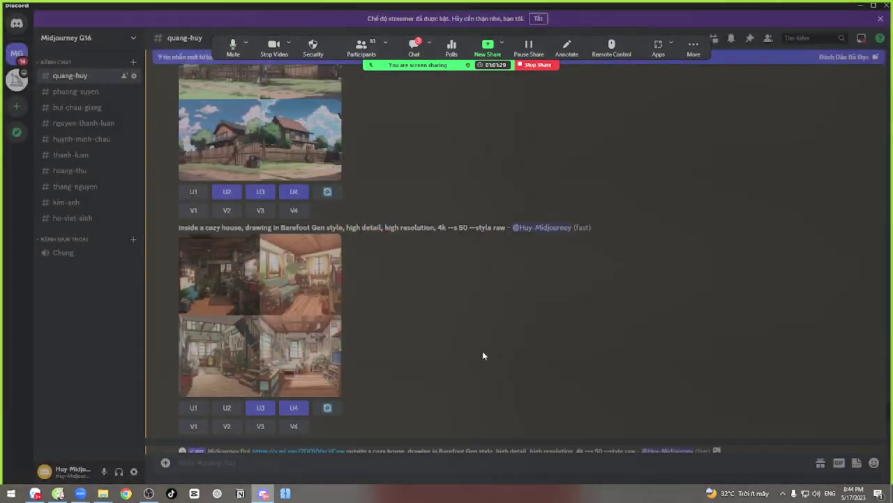
Step: Save the upscaled house exterior Image #3 into the "Những Vết Đinh Còn Mãi" folder in Downloads
{"action": "left_click", "coordinate": [284, 212]}
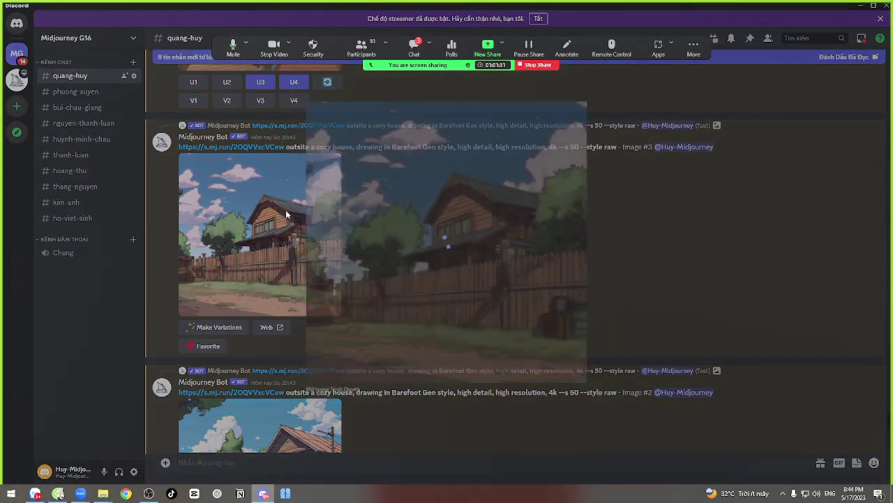
{"action": "right_click", "coordinate": [428, 183]}
{"action": "left_click", "coordinate": [444, 207]}
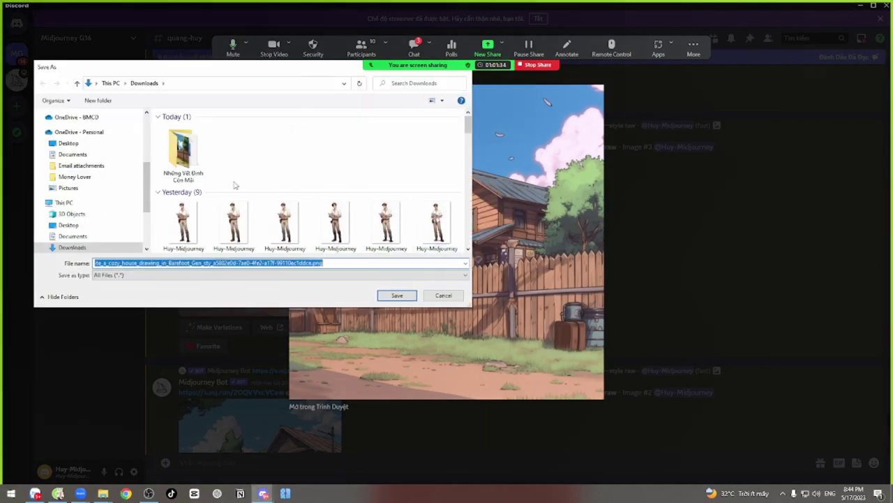
{"action": "left_click", "coordinate": [200, 167]}
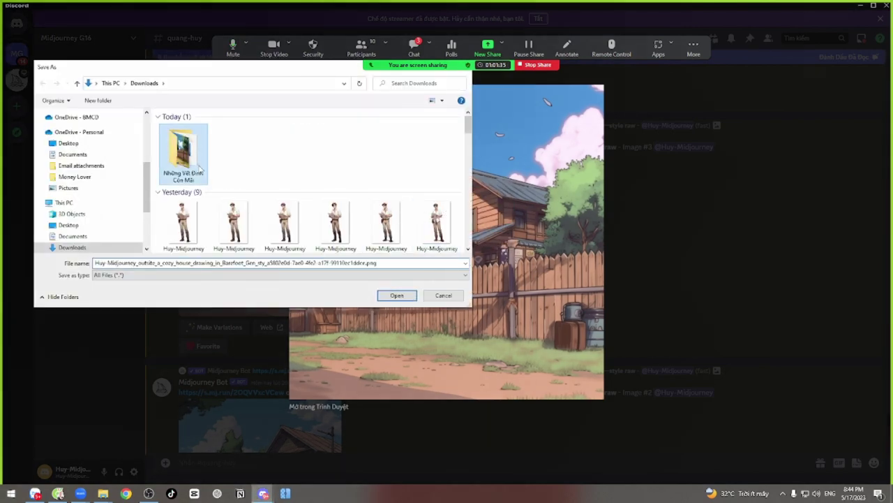
{"action": "key", "text": "Return"}
{"action": "key", "text": "Return"}
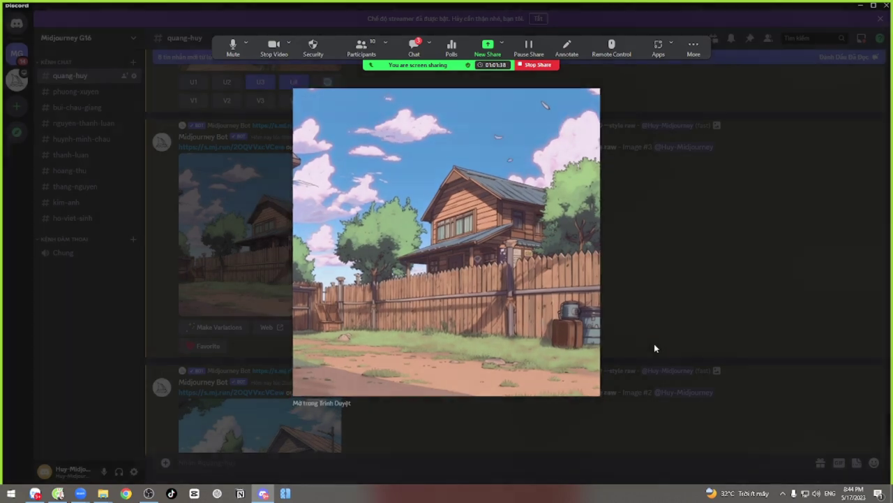
{"action": "left_click", "coordinate": [654, 344]}
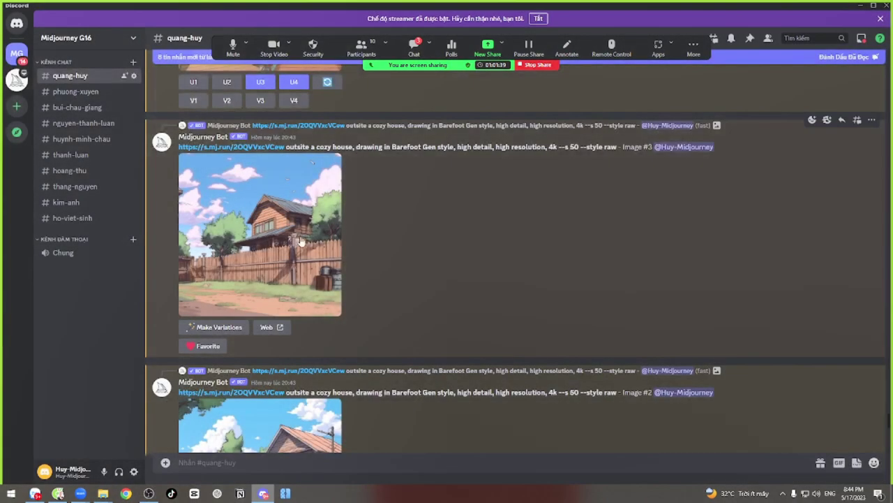
Step: Save the upscaled house exterior Image #2 to Downloads and cancel the duplicate save dialog
{"action": "scroll", "coordinate": [315, 273], "scroll_direction": "down", "scroll_amount": 3}
{"action": "left_click", "coordinate": [316, 274]}
{"action": "right_click", "coordinate": [473, 179]}
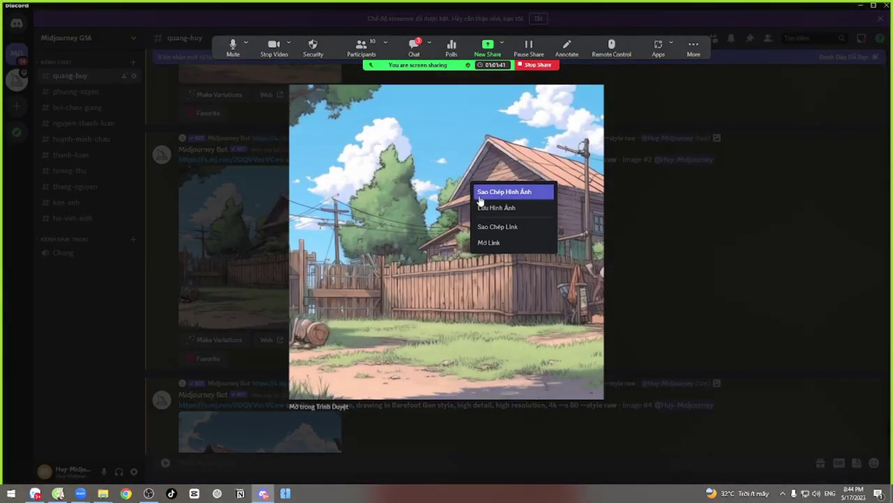
{"action": "left_click", "coordinate": [487, 208]}
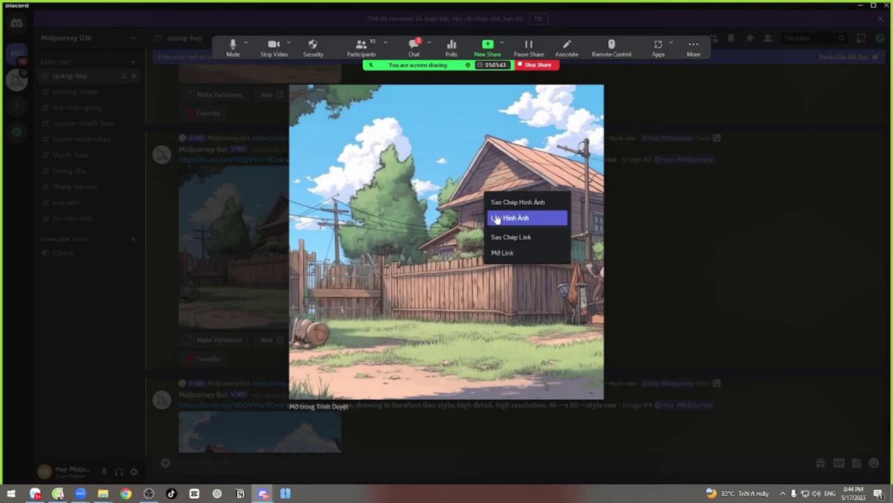
{"action": "left_click", "coordinate": [495, 217]}
{"action": "left_click", "coordinate": [407, 296]}
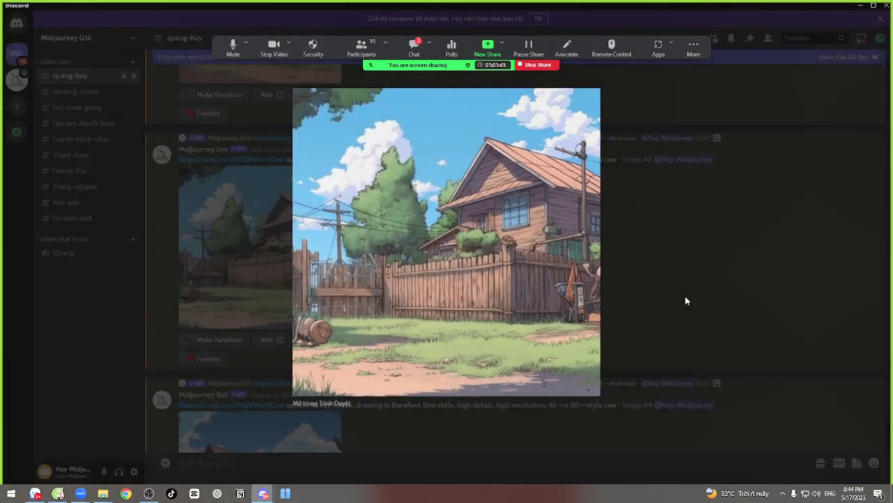
{"action": "left_click", "coordinate": [684, 299]}
{"action": "scroll", "coordinate": [282, 366], "scroll_direction": "down", "scroll_amount": 1}
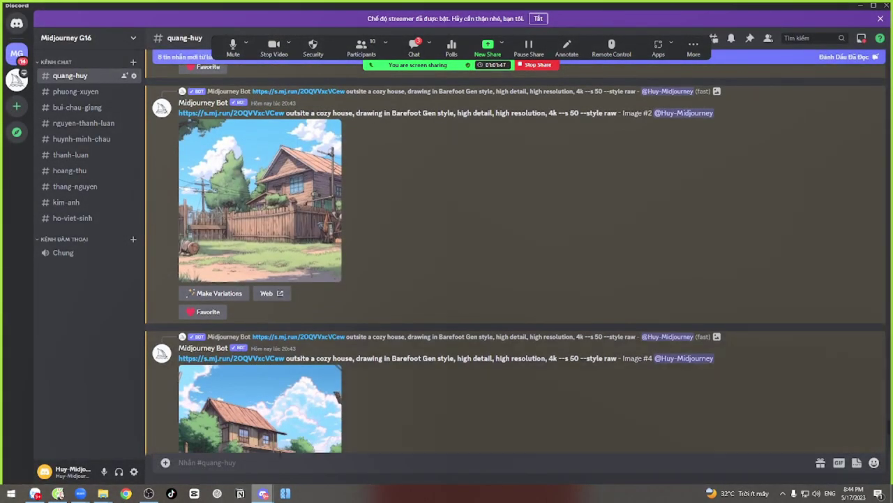
{"action": "mouse_move", "coordinate": [263, 493]}
{"action": "left_click", "coordinate": [285, 461]}
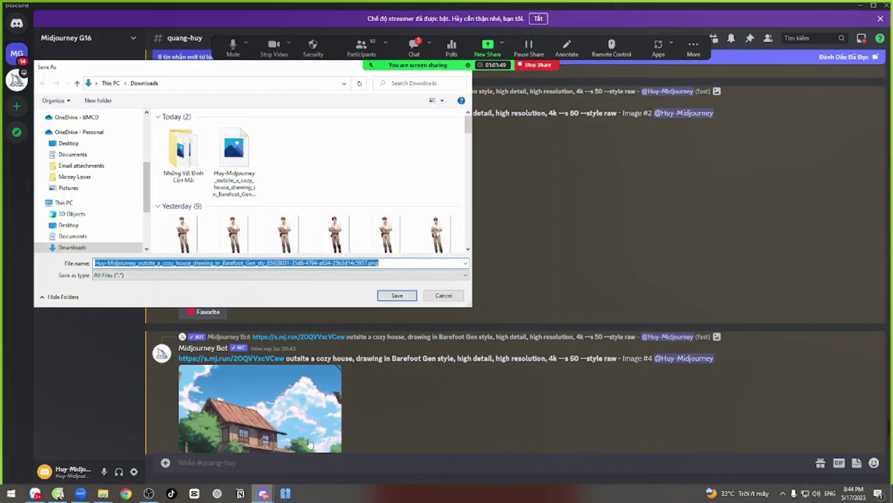
{"action": "left_click", "coordinate": [437, 299]}
{"action": "scroll", "coordinate": [263, 207], "scroll_direction": "down", "scroll_amount": 3}
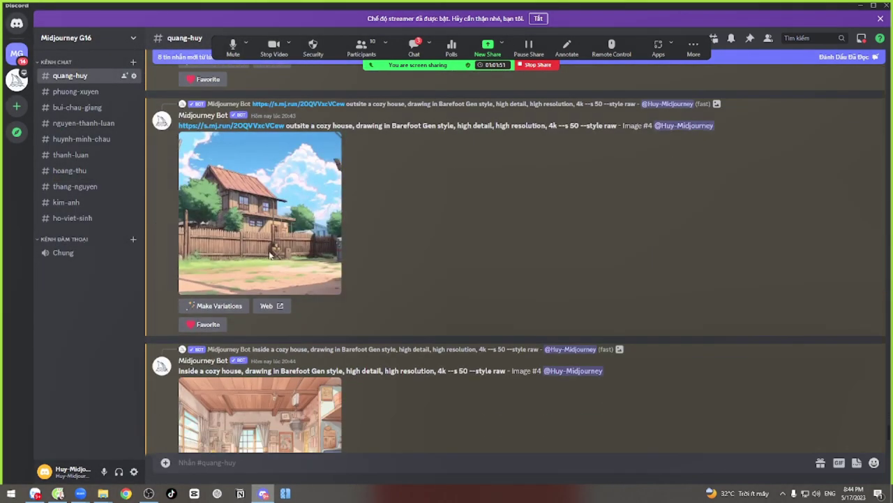
Step: Save the upscaled house exterior Image #4 to the Downloads folder
{"action": "right_click", "coordinate": [263, 207]}
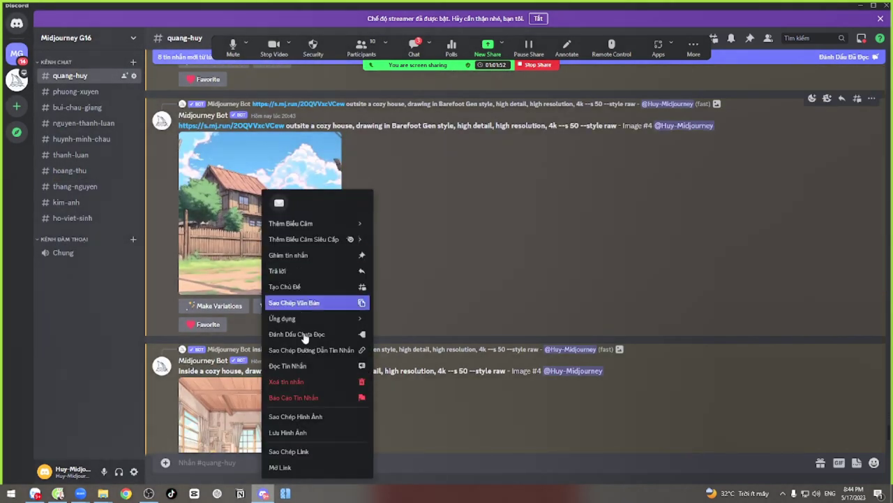
{"action": "left_click", "coordinate": [302, 439]}
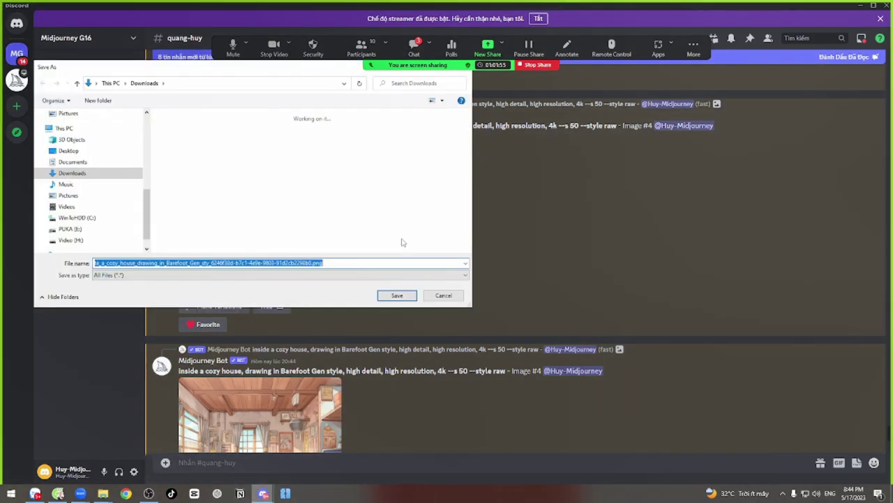
{"action": "left_click", "coordinate": [396, 295]}
Step: Save the upscaled house interior Image #4 and Image #3 to the Downloads folder
{"action": "scroll", "coordinate": [373, 353], "scroll_direction": "down", "scroll_amount": 5}
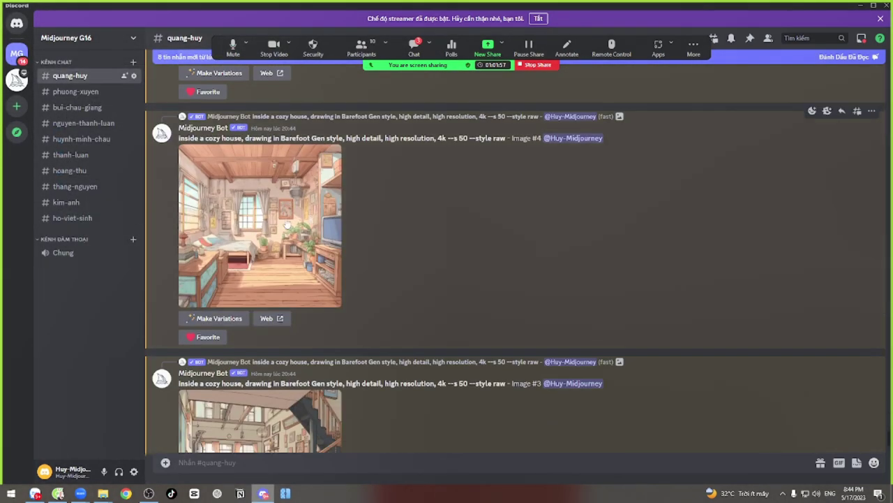
{"action": "right_click", "coordinate": [286, 225]}
{"action": "left_click", "coordinate": [317, 432]}
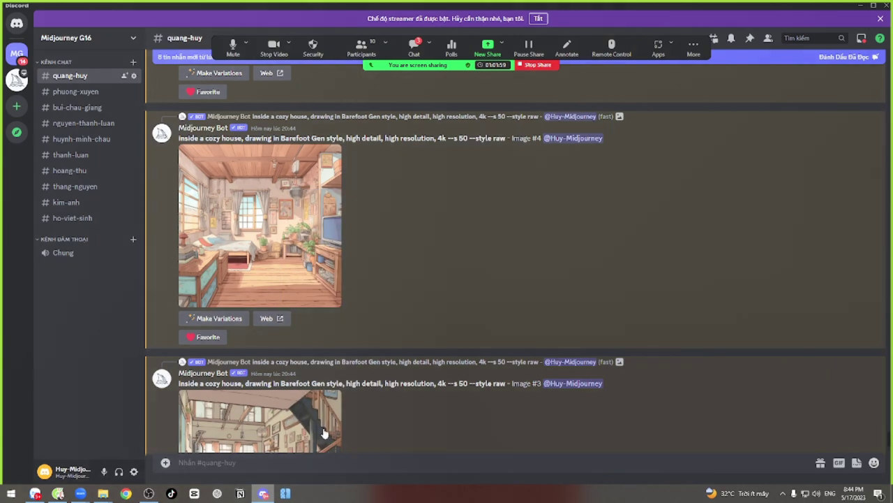
{"action": "key", "text": "Return"}
{"action": "scroll", "coordinate": [340, 371], "scroll_direction": "down", "scroll_amount": 3}
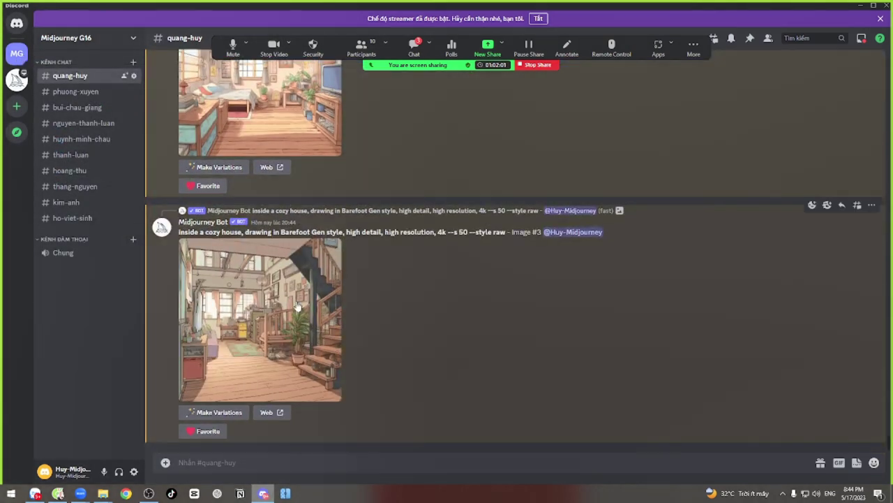
{"action": "right_click", "coordinate": [298, 391]}
{"action": "left_click", "coordinate": [323, 432]}
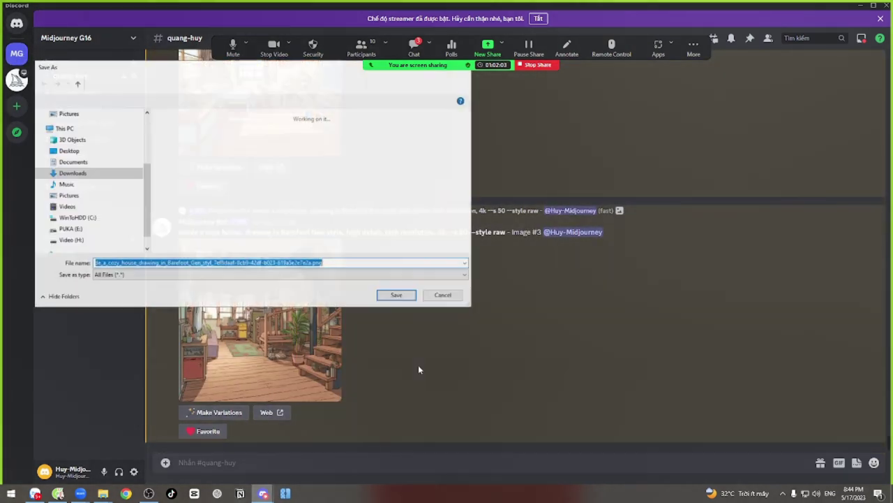
{"action": "key", "text": "Return"}
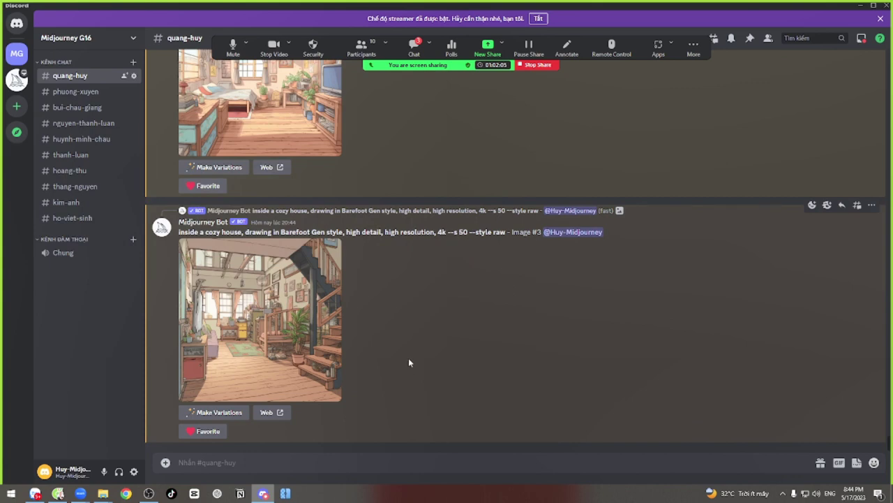
Step: Switch to the Canva design and upload the wooden fence and house exterior images from the "Những Vết Đinh Còn Mãi" folder
{"action": "left_click", "coordinate": [35, 494]}
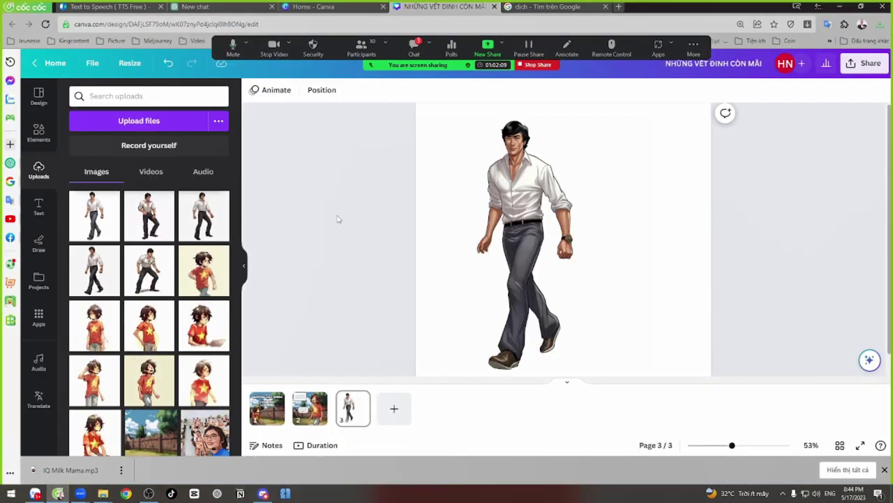
{"action": "left_click", "coordinate": [138, 121]}
{"action": "left_click", "coordinate": [187, 27]}
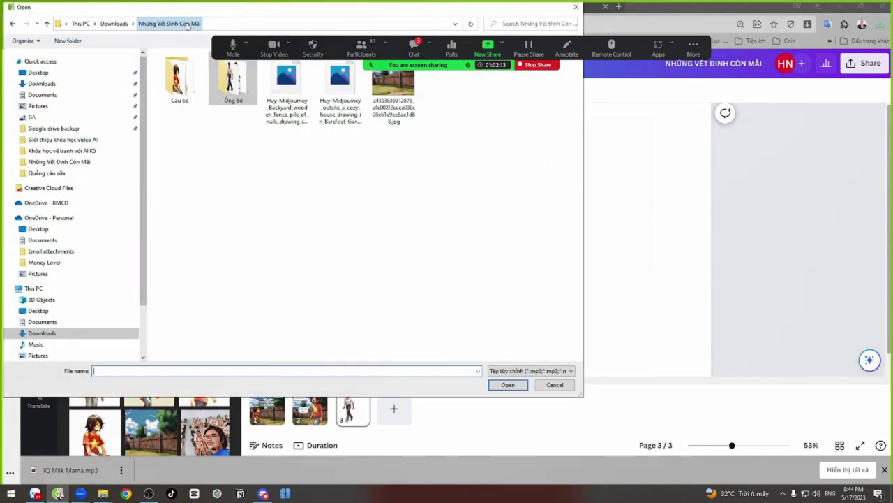
{"action": "left_click", "coordinate": [336, 82]}
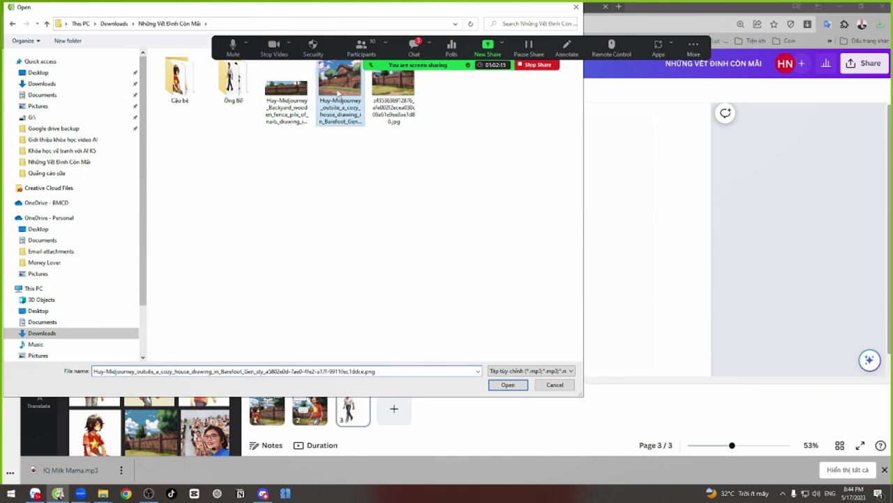
{"action": "left_click", "coordinate": [294, 96], "text": "ctrl"}
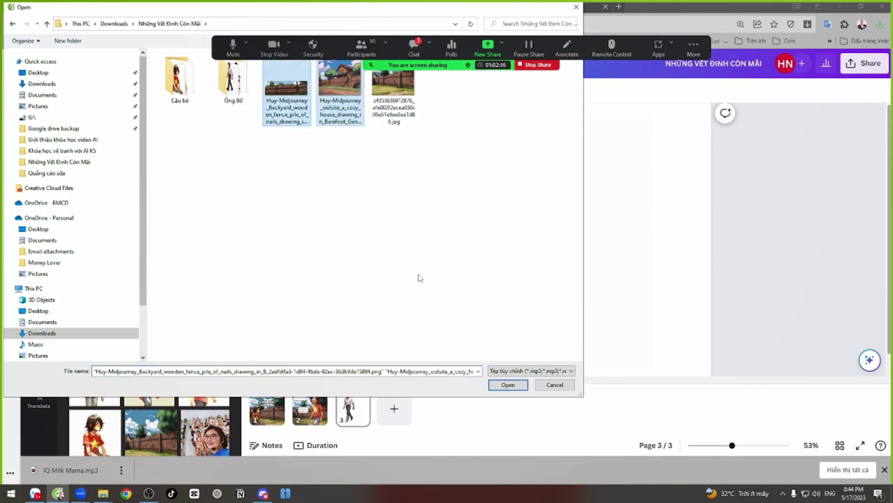
{"action": "left_click", "coordinate": [507, 384]}
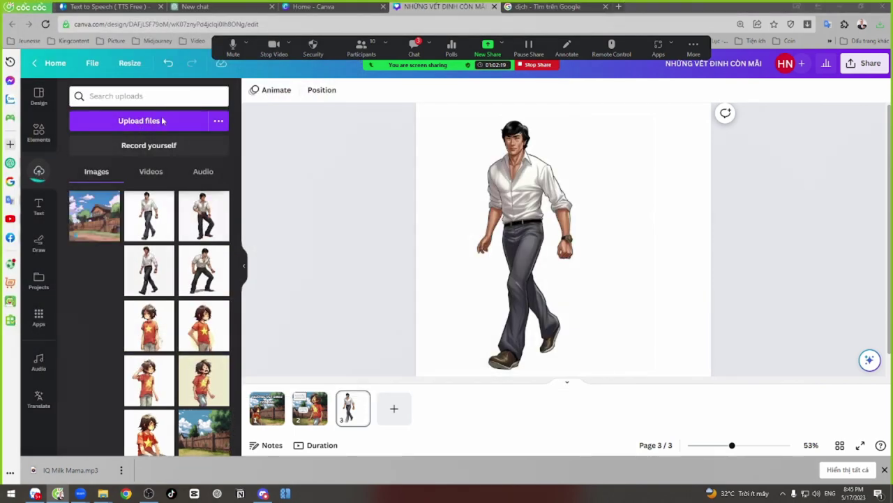
Step: Upload the two interior and two exterior cozy house images from the Downloads folder
{"action": "left_click", "coordinate": [143, 127]}
{"action": "left_click", "coordinate": [114, 23]}
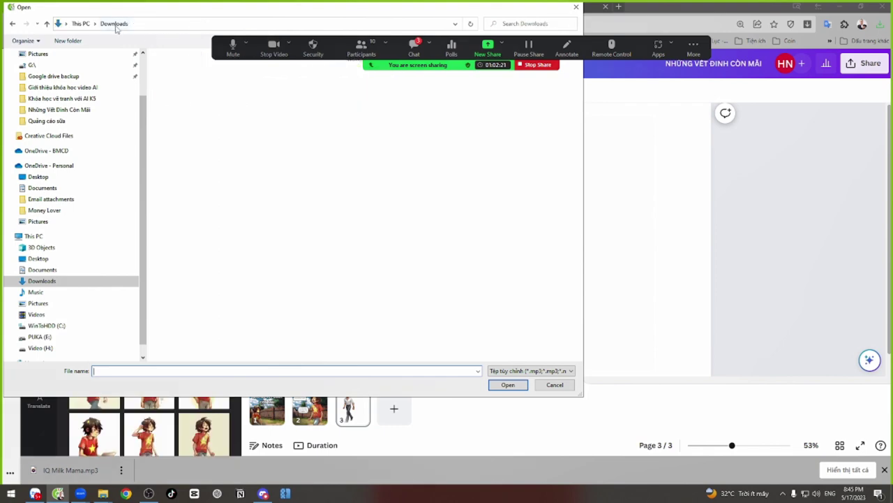
{"action": "left_click", "coordinate": [336, 88]}
{"action": "left_click", "coordinate": [199, 99], "text": "shift"}
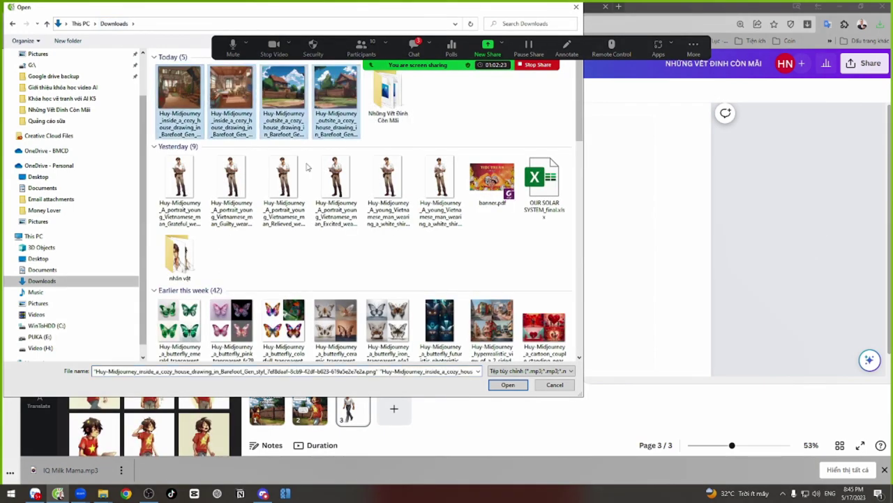
{"action": "key", "text": "Return"}
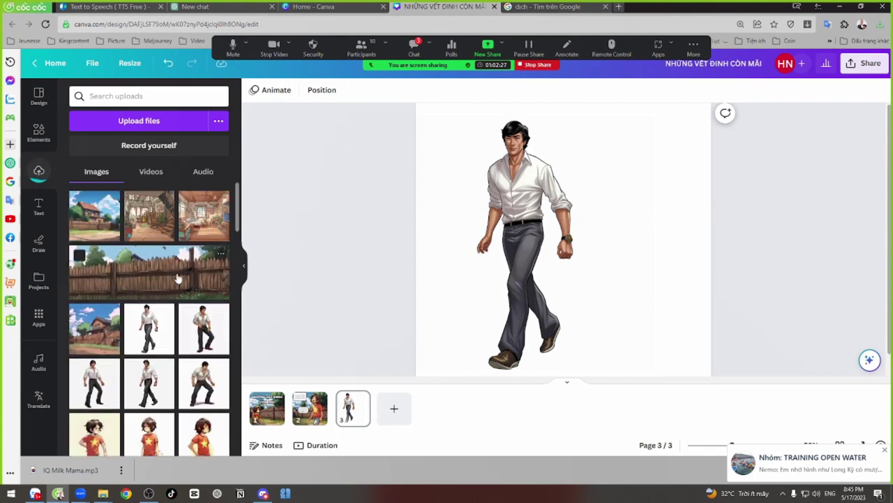
Step: Add the house interior image with the staircase to page 3 and set it as the page background
{"action": "left_click", "coordinate": [528, 218]}
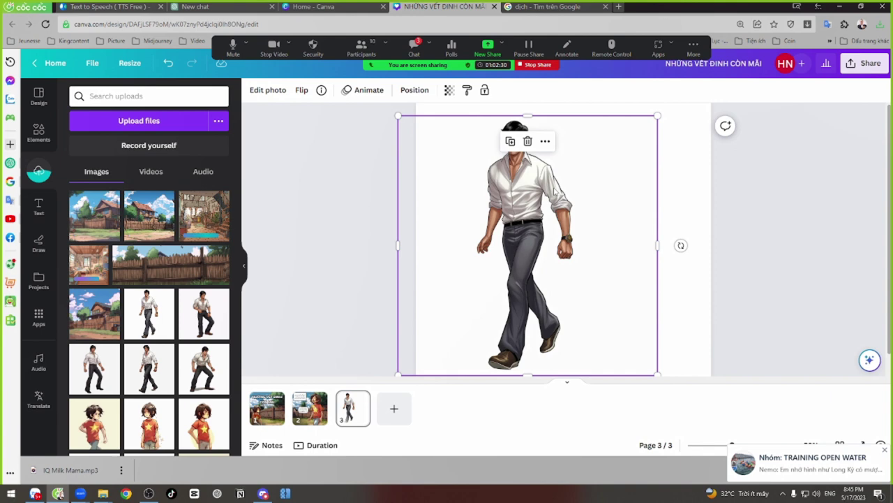
{"action": "left_click", "coordinate": [370, 189]}
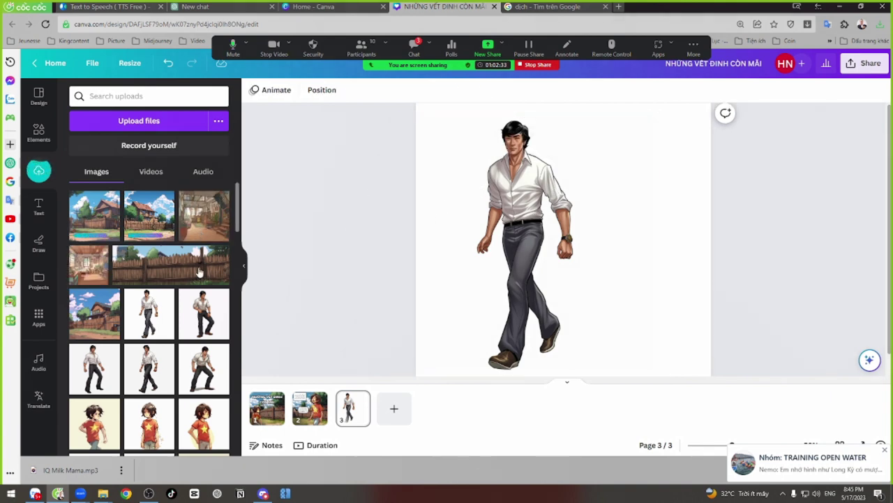
{"action": "left_click", "coordinate": [200, 229]}
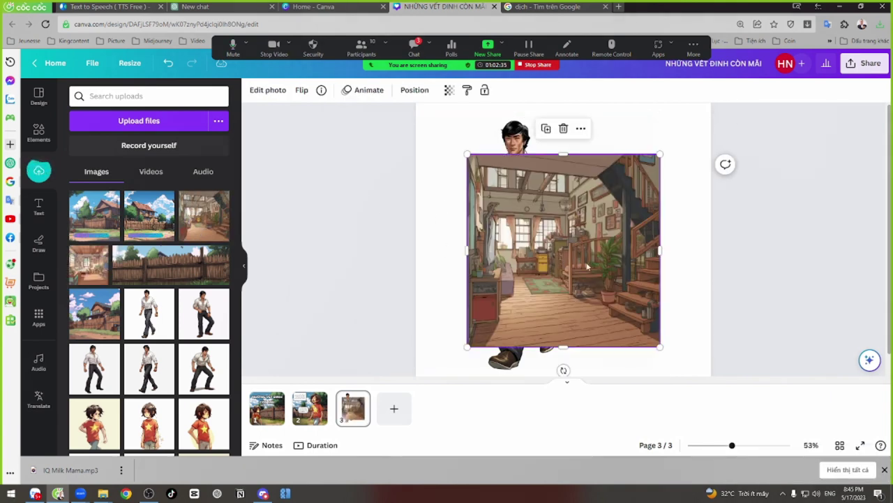
{"action": "right_click", "coordinate": [632, 260]}
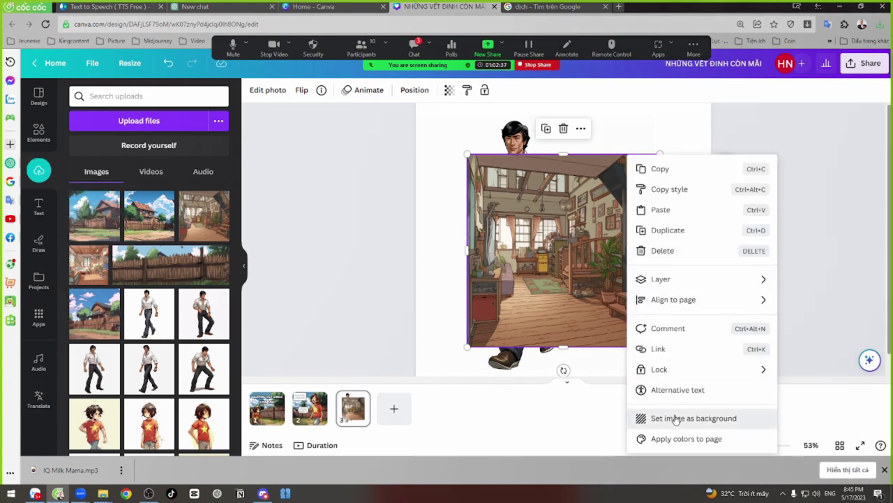
{"action": "left_click", "coordinate": [677, 418]}
Step: Remove the background of the walking man's picture, scale him down and place him in front of the staircase
{"action": "left_click", "coordinate": [580, 219]}
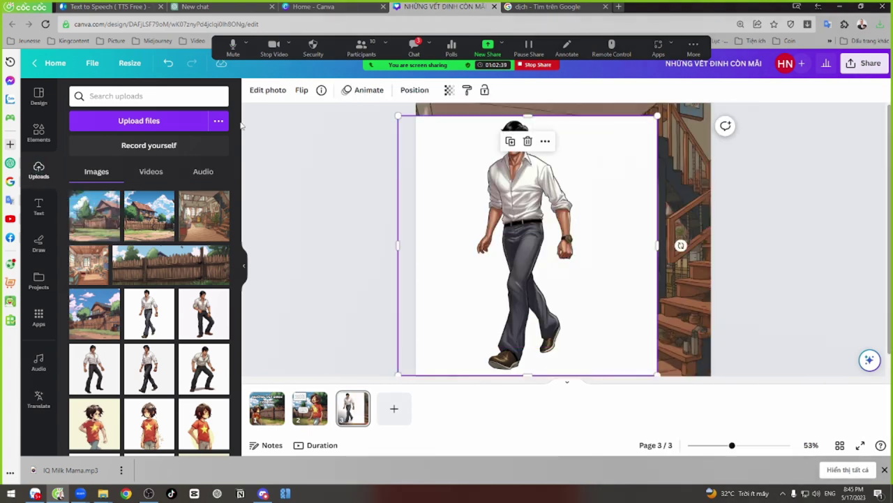
{"action": "left_click", "coordinate": [268, 89]}
{"action": "left_click", "coordinate": [91, 179]}
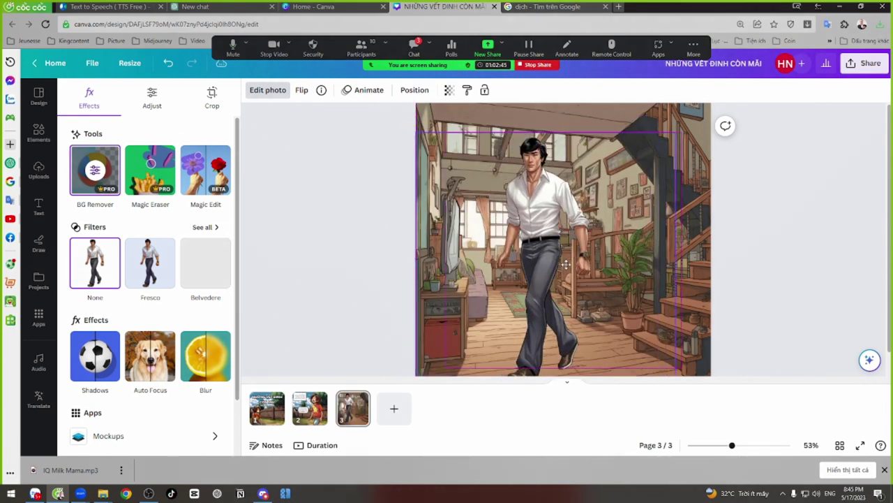
{"action": "left_click_drag", "start_coordinate": [538, 265], "coordinate": [614, 271]}
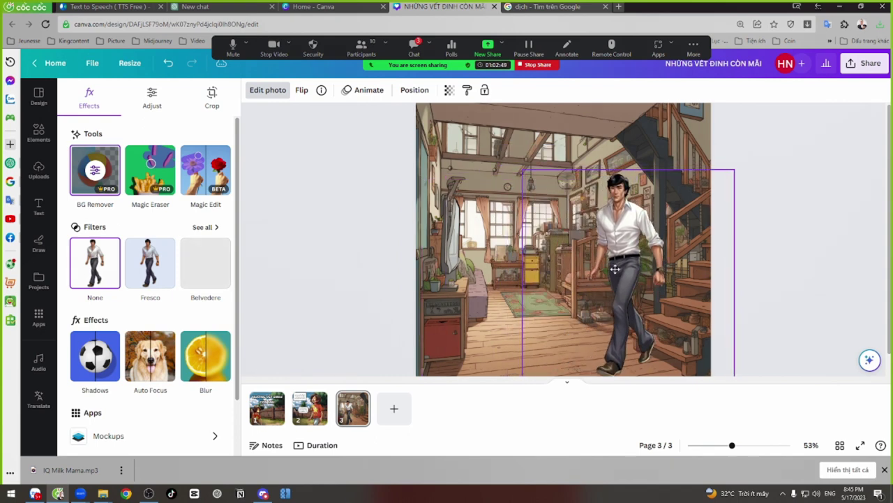
{"action": "key", "text": "Escape"}
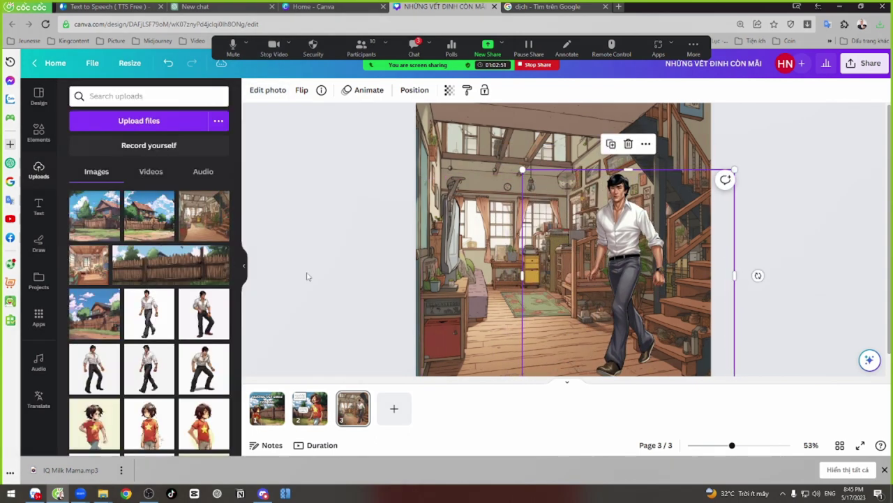
{"action": "key", "text": "Escape"}
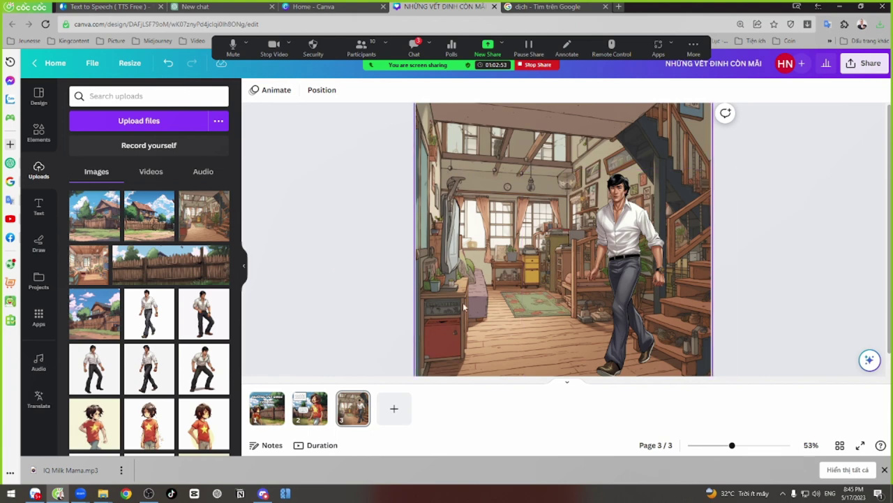
Step: Add the picture of the boy with his hand on his hip, shrink it and place it in the room's lower-left corner
{"action": "scroll", "coordinate": [161, 388], "scroll_direction": "down", "scroll_amount": 3}
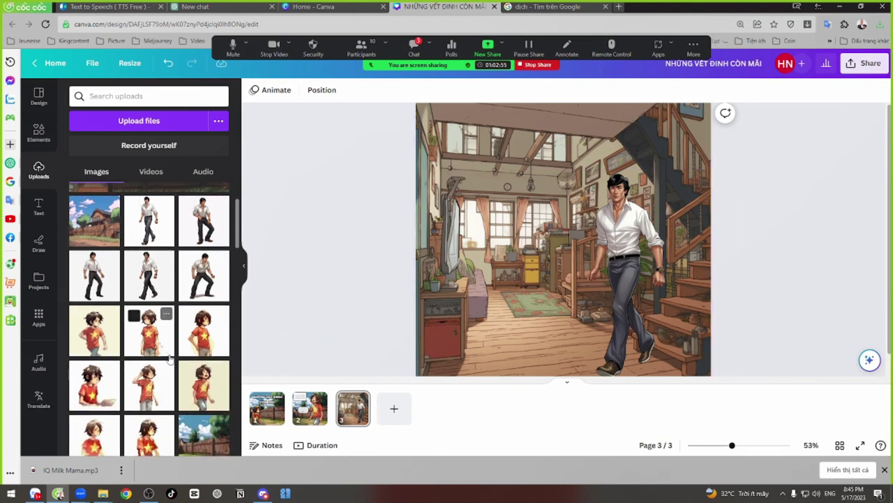
{"action": "left_click", "coordinate": [197, 339]}
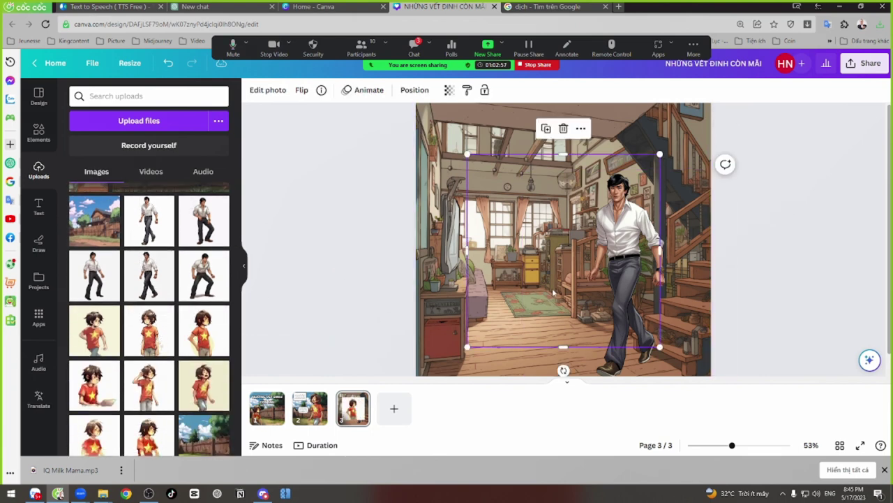
{"action": "left_click_drag", "start_coordinate": [647, 166], "coordinate": [539, 247]}
{"action": "left_click_drag", "start_coordinate": [502, 287], "coordinate": [519, 293]}
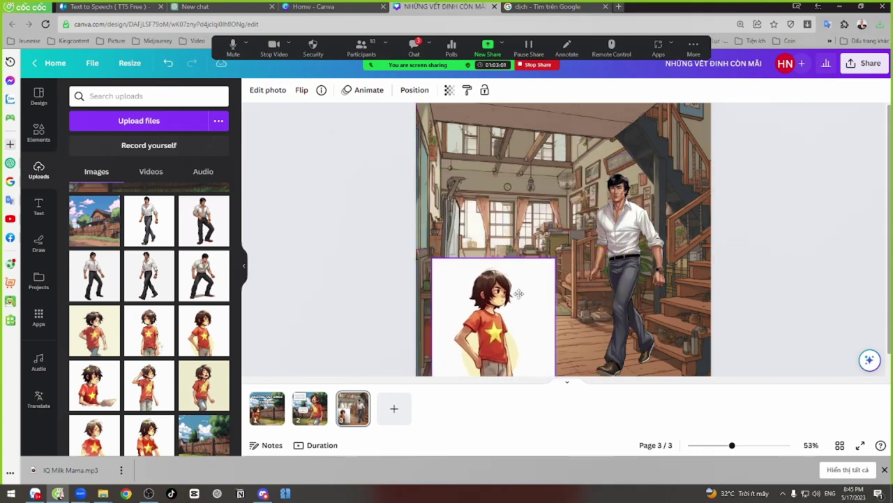
Step: Remove the background of the boy's picture and enlarge it to about 797 × 797
{"action": "left_click", "coordinate": [268, 89]}
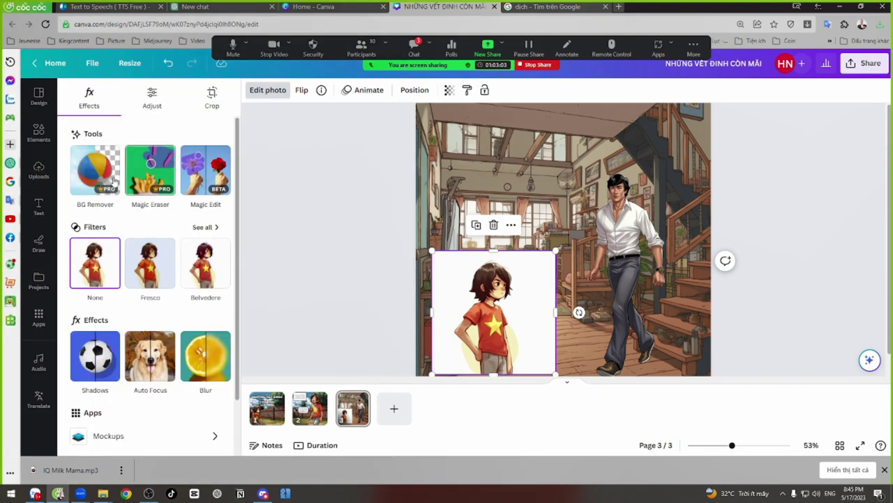
{"action": "left_click", "coordinate": [112, 178]}
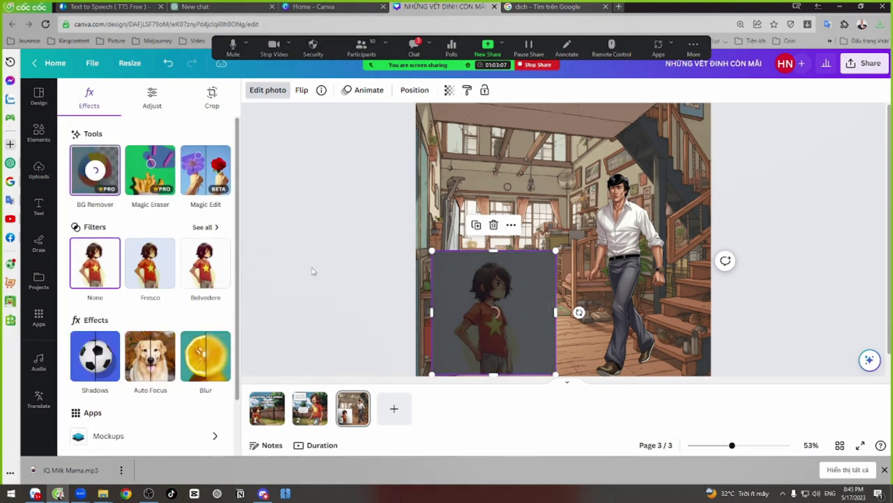
{"action": "left_click", "coordinate": [474, 300]}
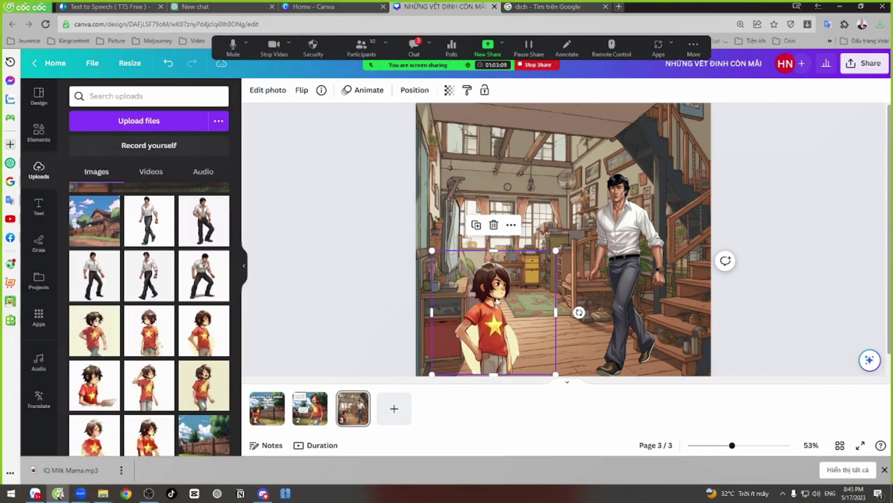
{"action": "left_click_drag", "start_coordinate": [556, 250], "coordinate": [650, 156]}
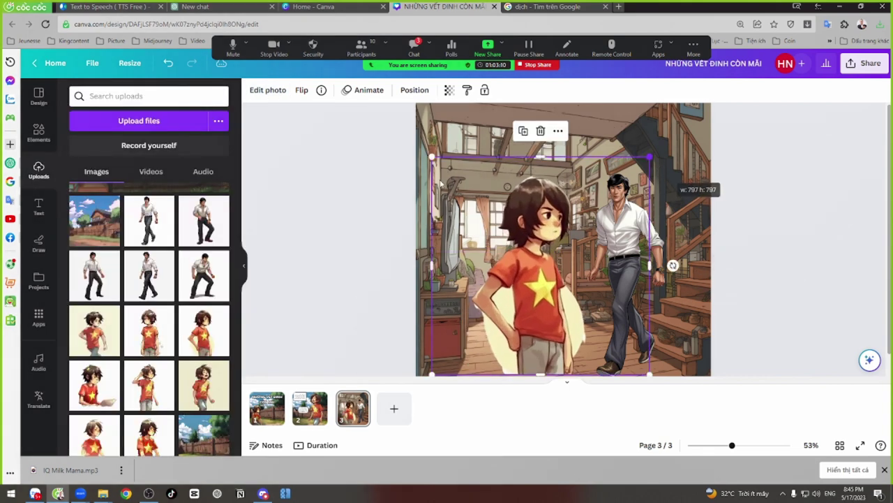
Step: Erase the cream patches around the boy with the Background Remover's Erase brush, reducing the brush size to 9 and finally 5
{"action": "left_click", "coordinate": [268, 89]}
{"action": "left_click", "coordinate": [91, 171]}
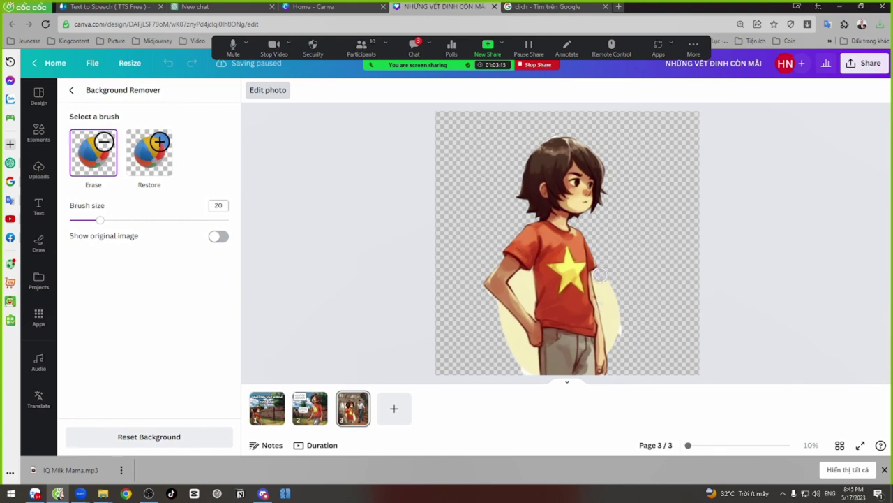
{"action": "left_click_drag", "start_coordinate": [599, 275], "coordinate": [620, 351]}
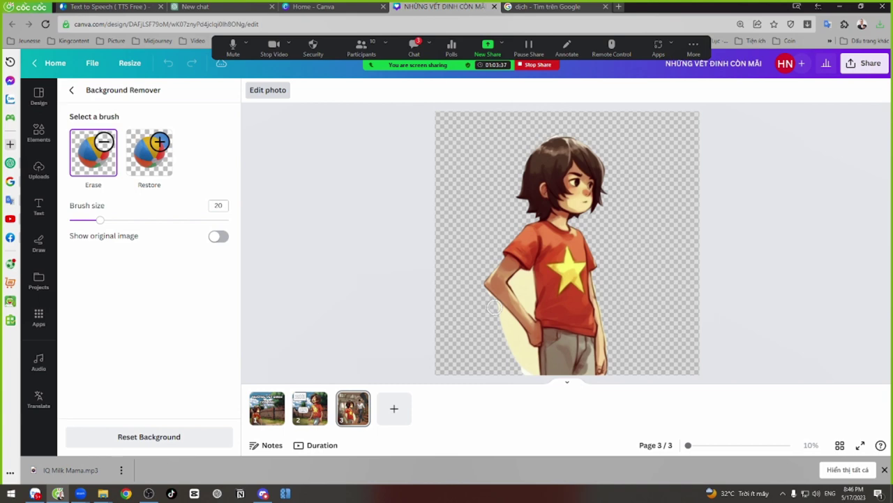
{"action": "mouse_move", "coordinate": [491, 304]}
{"action": "left_mouse_down"}
{"action": "mouse_move", "coordinate": [531, 372]}
{"action": "mouse_move", "coordinate": [498, 330]}
{"action": "left_mouse_up"}
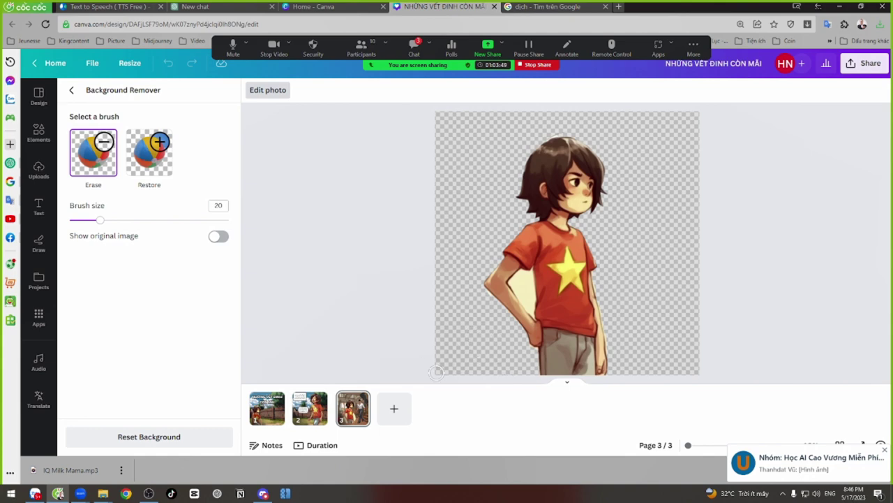
{"action": "left_click_drag", "start_coordinate": [88, 221], "coordinate": [81, 220]}
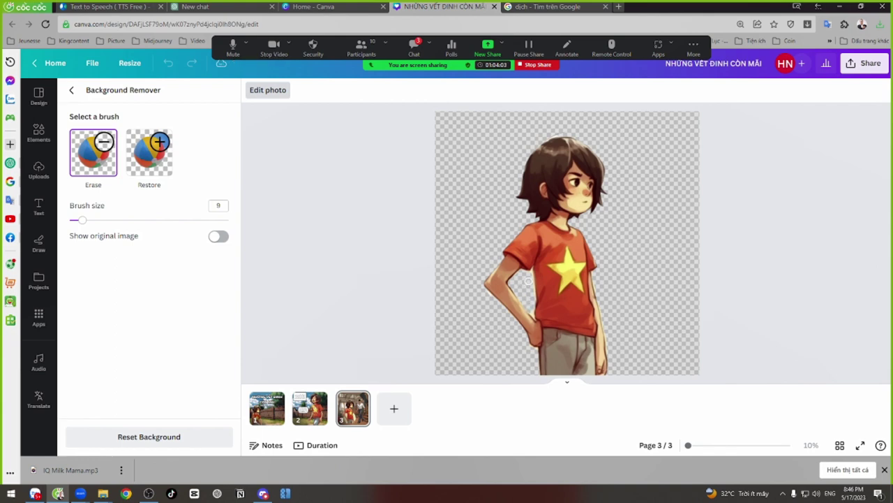
{"action": "left_click_drag", "start_coordinate": [82, 219], "coordinate": [75, 220]}
{"action": "left_click", "coordinate": [71, 90]}
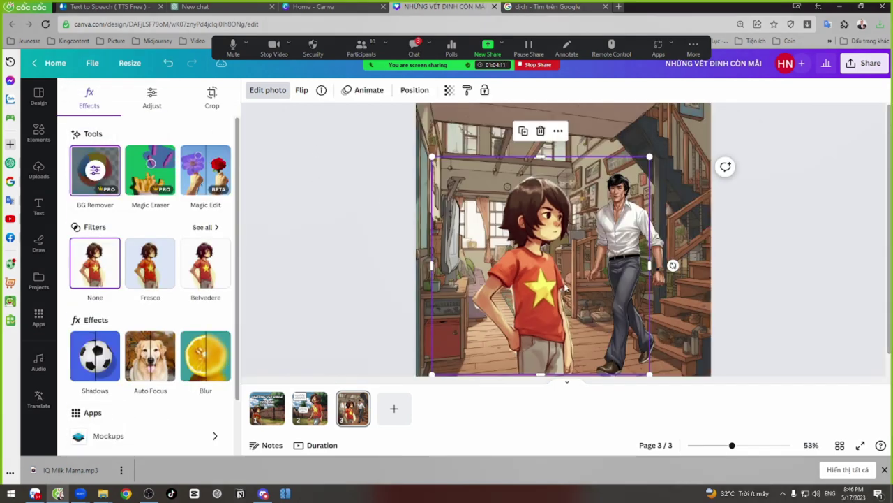
Step: Shrink the boy to roughly half the man's scale and place him in the room's lower-left corner
{"action": "left_click_drag", "start_coordinate": [554, 277], "coordinate": [540, 277]}
{"action": "left_click_drag", "start_coordinate": [635, 157], "coordinate": [605, 222]}
{"action": "left_click_drag", "start_coordinate": [537, 279], "coordinate": [489, 293]}
{"action": "left_click_drag", "start_coordinate": [559, 242], "coordinate": [552, 246]}
{"action": "left_click_drag", "start_coordinate": [490, 300], "coordinate": [494, 305]}
{"action": "left_click", "coordinate": [343, 287]}
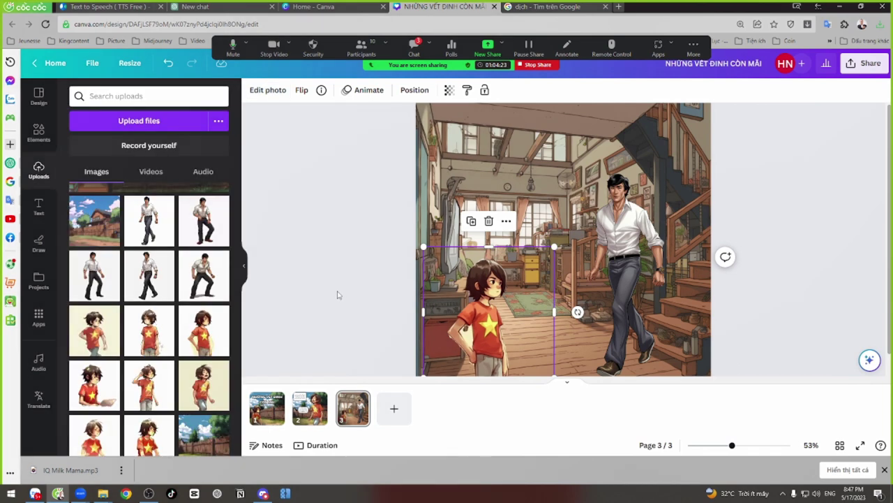
Step: Erase the remaining cream background between the boy's bent arm and torso with the size 5 Erase brush
{"action": "left_click", "coordinate": [478, 328]}
{"action": "left_click", "coordinate": [268, 89]}
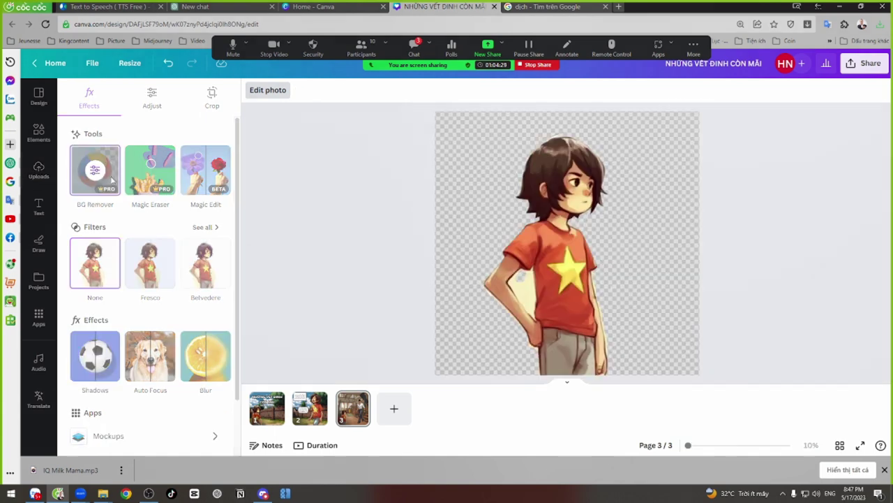
{"action": "left_click", "coordinate": [95, 170]}
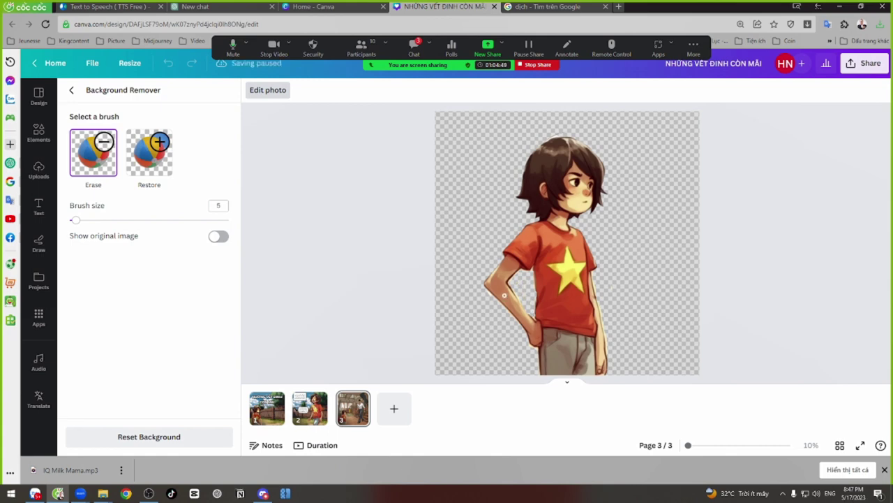
{"action": "left_click", "coordinate": [74, 91]}
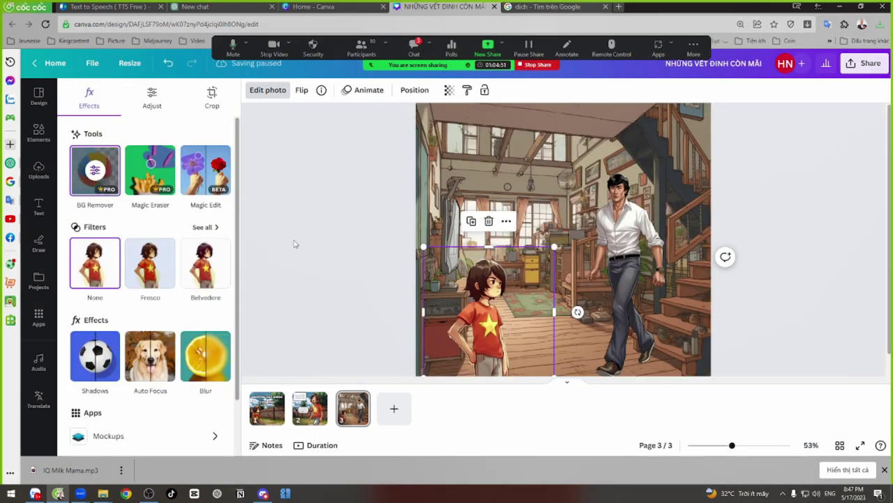
{"action": "key", "text": "Escape"}
{"action": "key", "text": "Escape"}
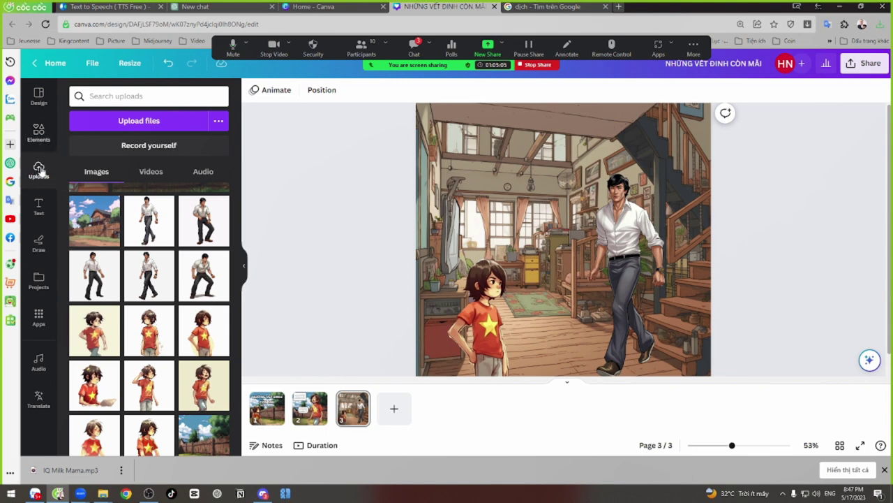
Step: Add the white oval speech bubble from the "bubble speech" graphics to page 3
{"action": "left_click", "coordinate": [37, 133]}
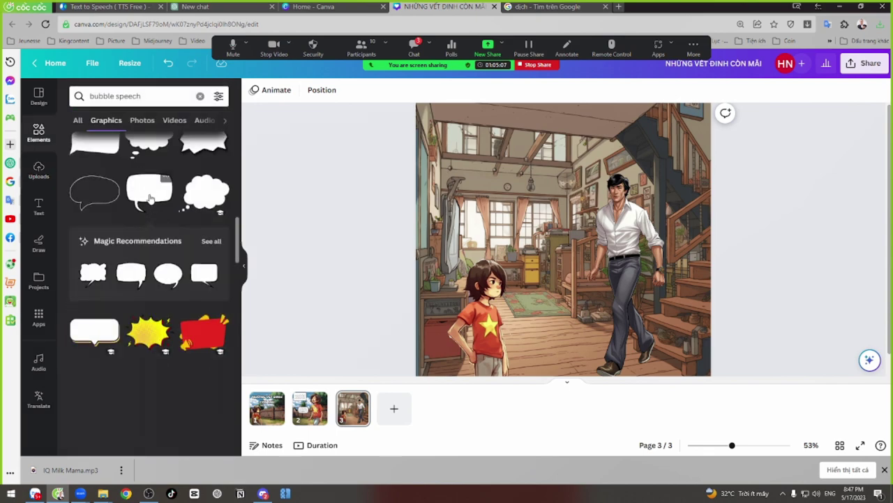
{"action": "left_click", "coordinate": [176, 268]}
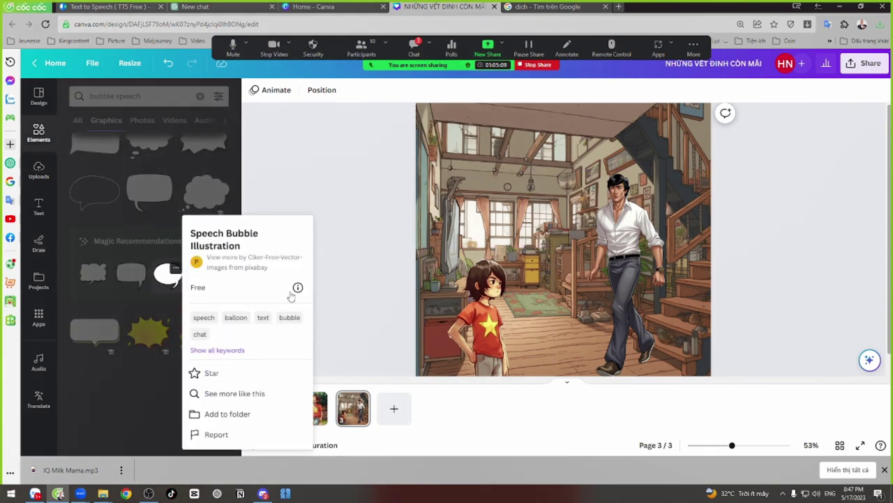
{"action": "left_click", "coordinate": [143, 277]}
{"action": "left_click", "coordinate": [166, 278]}
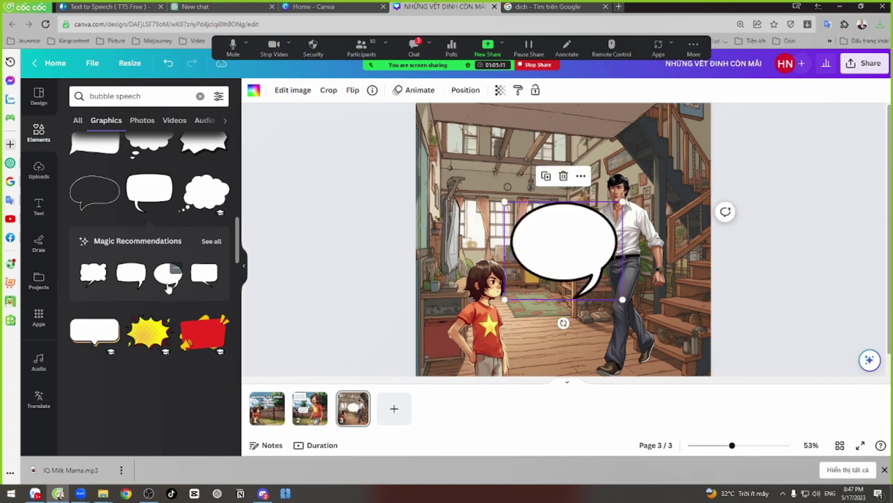
Step: Flip the oval speech bubble horizontally and place it at the page's upper edge, just left of the man's head
{"action": "left_click_drag", "start_coordinate": [576, 235], "coordinate": [545, 155]}
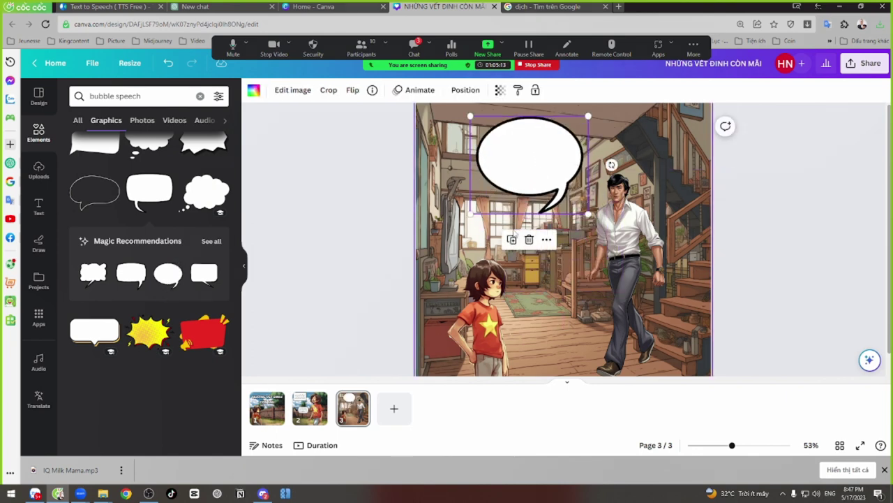
{"action": "left_click", "coordinate": [352, 90]}
{"action": "left_click", "coordinate": [372, 117]}
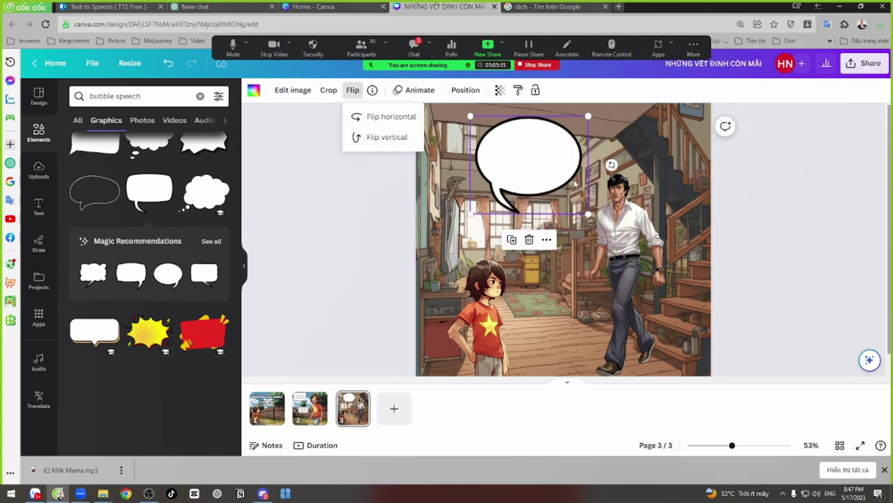
{"action": "left_click_drag", "start_coordinate": [558, 163], "coordinate": [594, 146]}
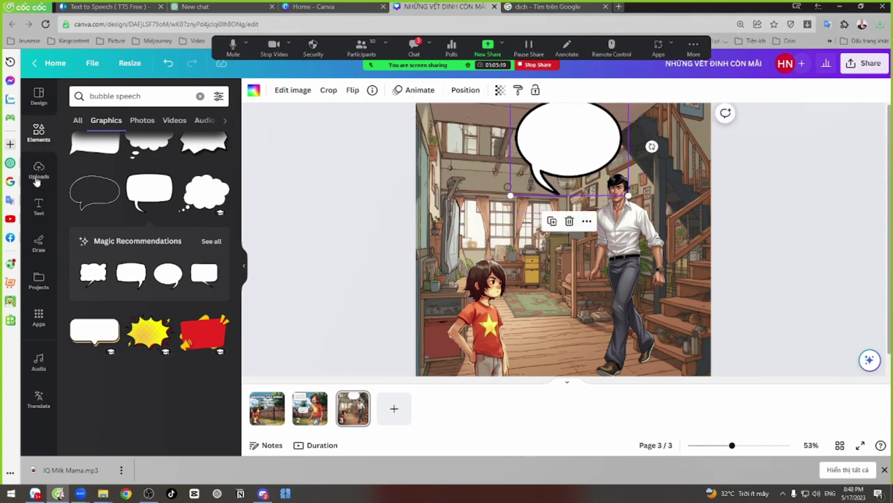
Step: Copy the dialogue text from the boy's speech bubble on page 2 into the oval speech bubble on page 3
{"action": "left_click", "coordinate": [39, 204]}
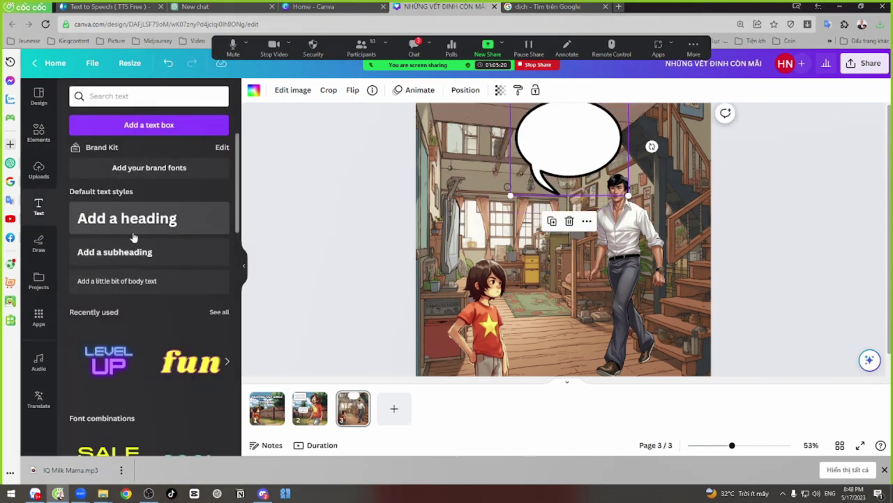
{"action": "left_click", "coordinate": [377, 236]}
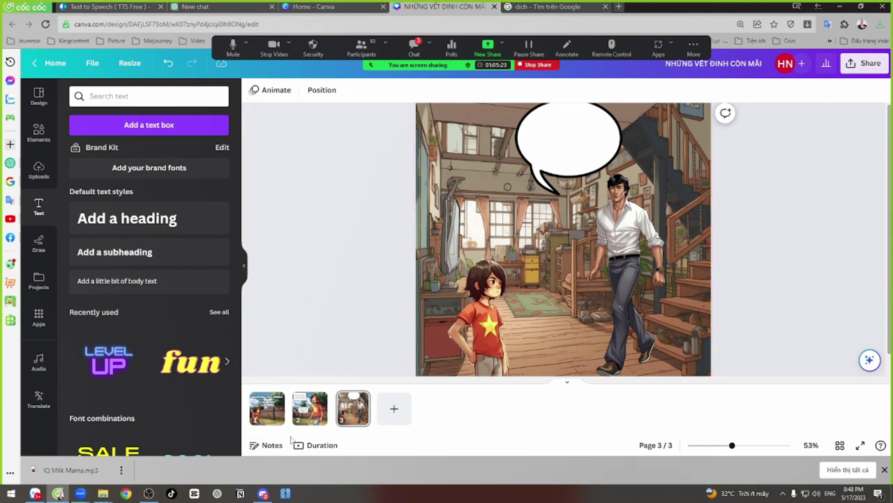
{"action": "left_click", "coordinate": [309, 408]}
{"action": "left_click", "coordinate": [506, 269]}
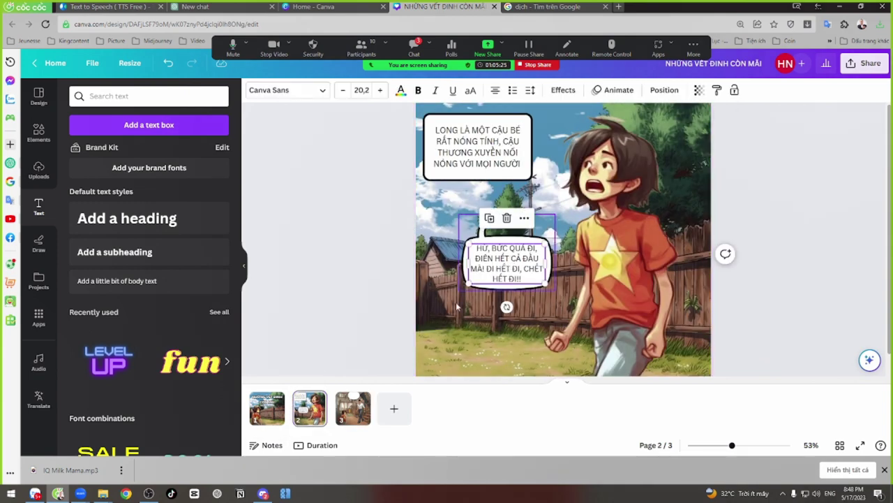
{"action": "left_click", "coordinate": [353, 405]}
{"action": "key", "text": "ctrl+v"}
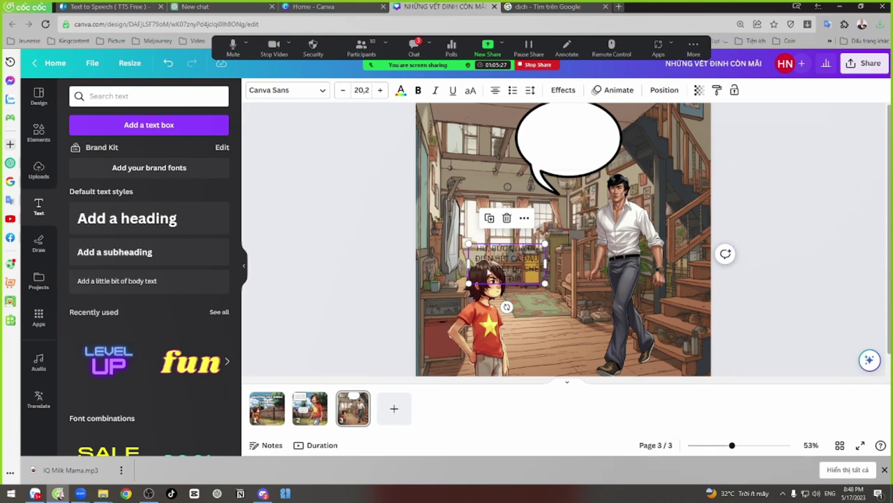
{"action": "left_click_drag", "start_coordinate": [513, 259], "coordinate": [583, 132]}
Step: Replace the pasted dialogue in the oval bubble with the boy's name followed by "À,"
{"action": "double_click", "coordinate": [584, 133]}
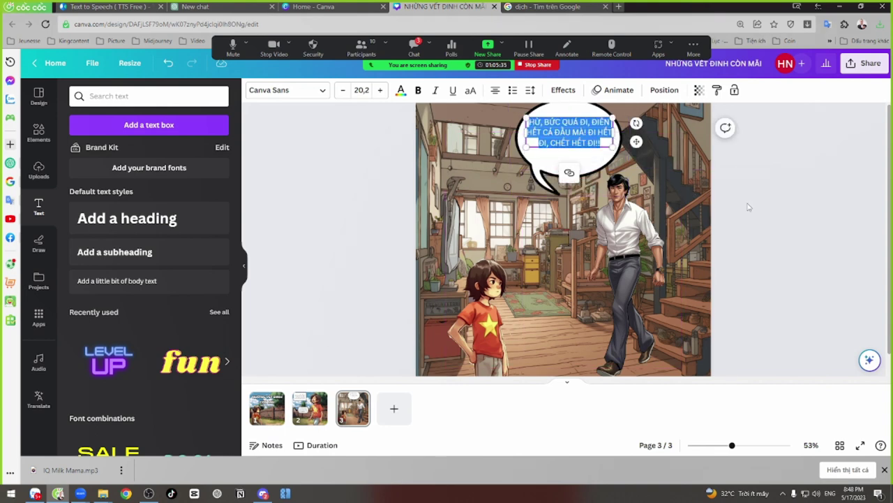
{"action": "type", "text": "lon"}
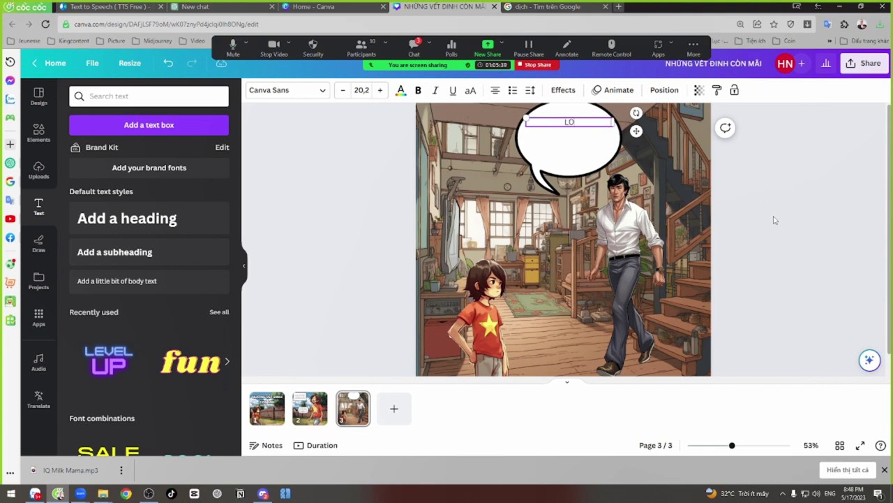
{"action": "type", "text": "ng a,"}
Step: Switch to the Zalo group chat and find the "Những vết đinh còn mãi" story passage where the father gives the boy the nails
{"action": "key", "text": "alt+Tab"}
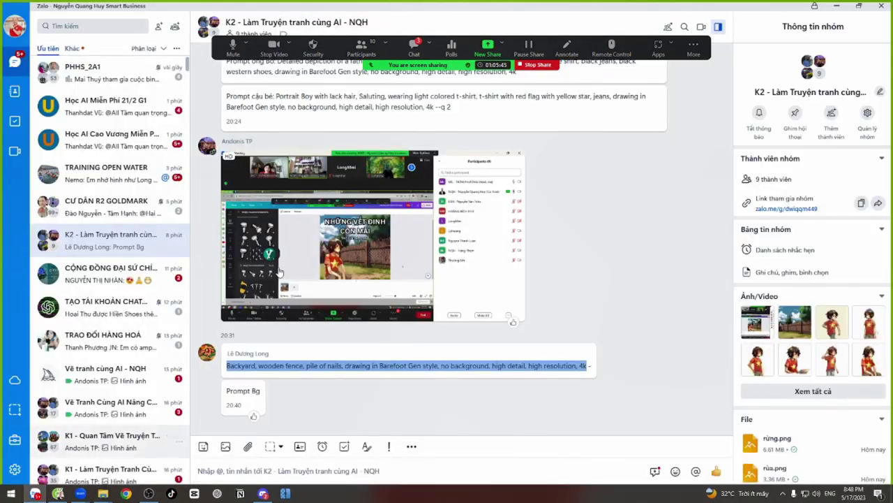
{"action": "scroll", "coordinate": [281, 285], "scroll_direction": "up", "scroll_amount": 20}
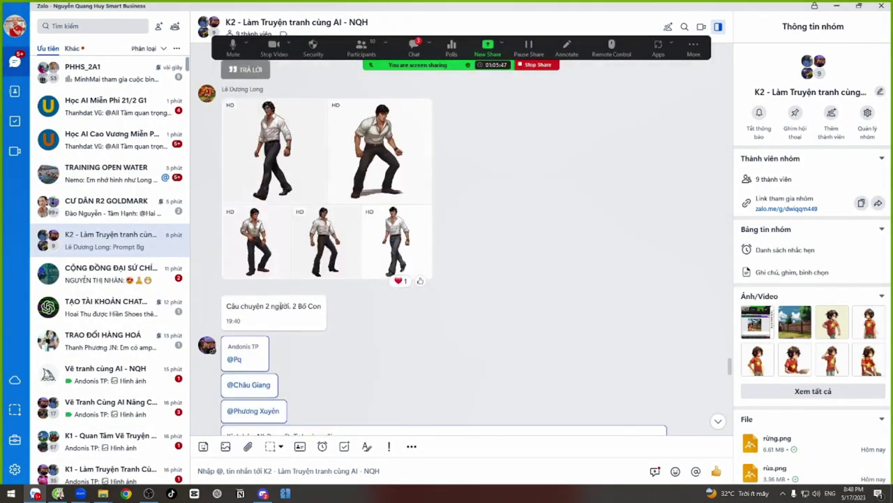
{"action": "scroll", "coordinate": [281, 311], "scroll_direction": "up", "scroll_amount": 20}
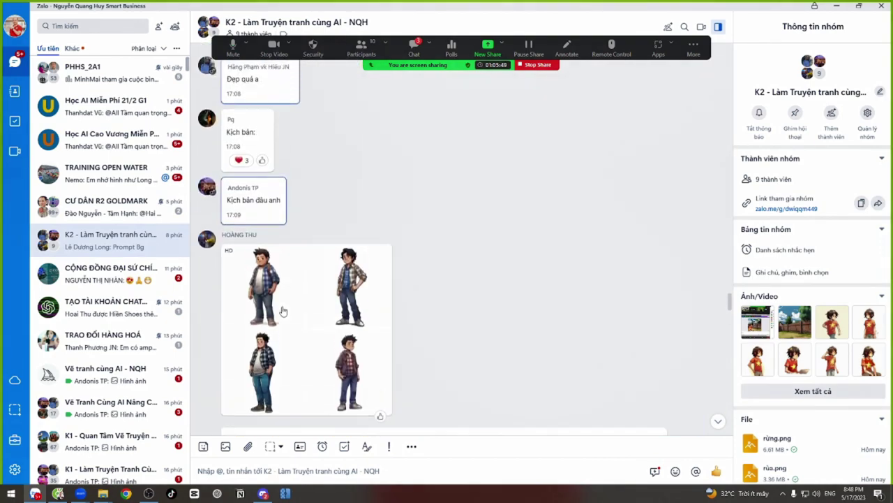
{"action": "scroll", "coordinate": [282, 310], "scroll_direction": "up", "scroll_amount": 20}
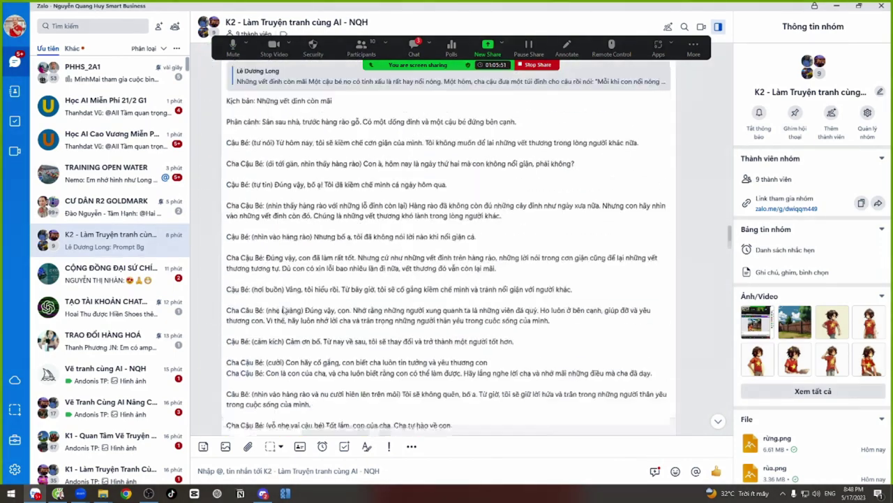
{"action": "scroll", "coordinate": [283, 314], "scroll_direction": "up", "scroll_amount": 1}
{"action": "left_click_drag", "start_coordinate": [228, 176], "coordinate": [452, 193]}
{"action": "left_click", "coordinate": [410, 199]}
{"action": "scroll", "coordinate": [400, 302], "scroll_direction": "up", "scroll_amount": 6}
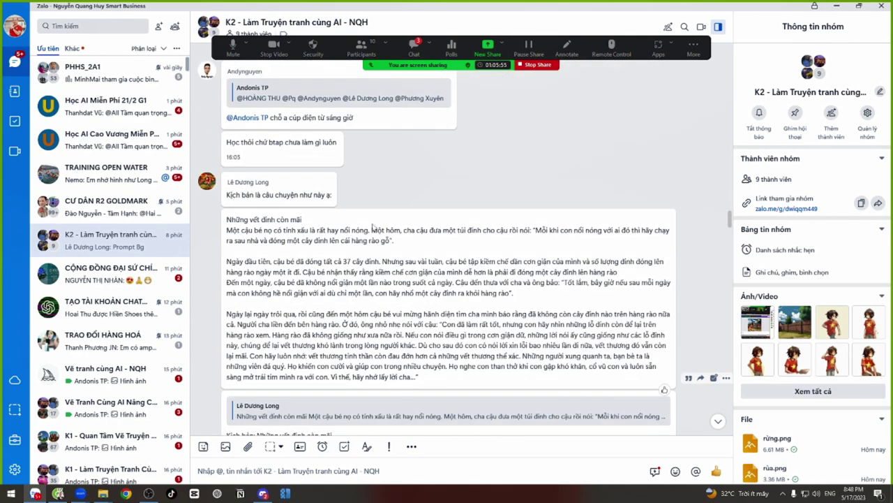
{"action": "left_click_drag", "start_coordinate": [357, 230], "coordinate": [559, 230]}
{"action": "left_click_drag", "start_coordinate": [429, 230], "coordinate": [580, 230]}
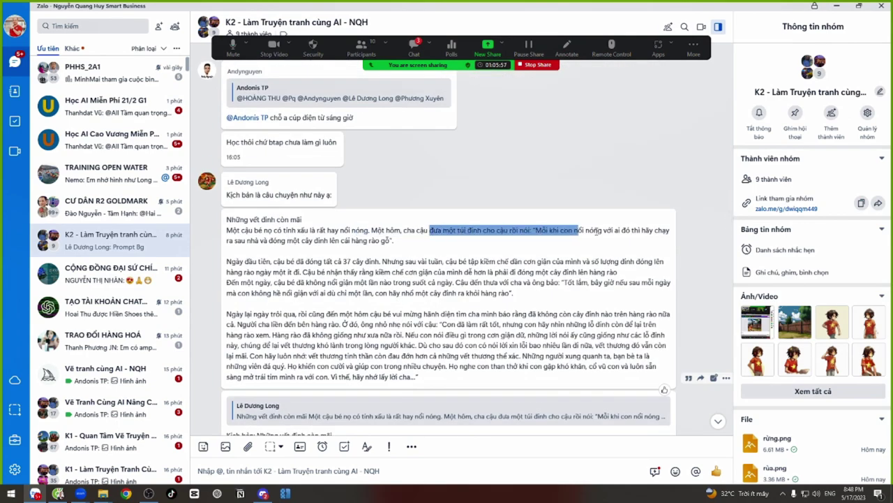
Step: Switch back to Canva and continue the father's dialogue in the oval bubble with "MỖI KHI CON NỔI NÓNG,"
{"action": "key", "text": "alt+Tab"}
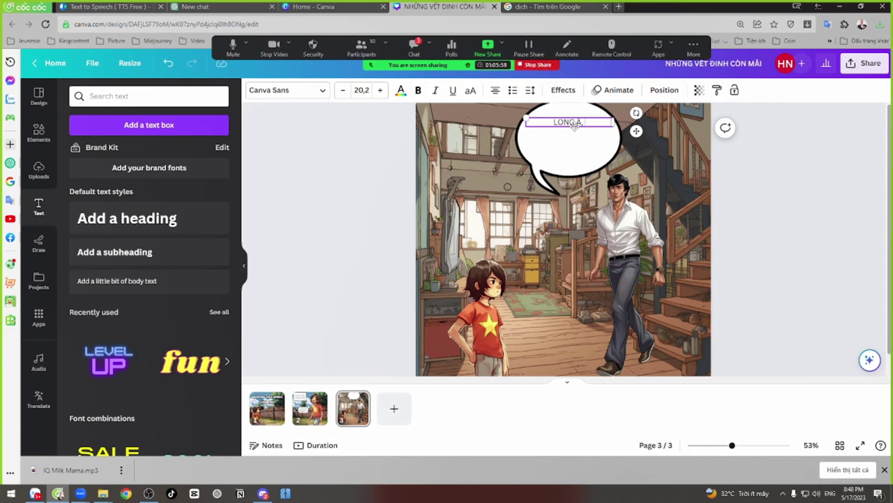
{"action": "type", "text": "K"}
{"action": "key", "text": "BackSpace"}
{"action": "type", "text": "MỖI KHI"}
{"action": "key", "text": "BackSpace"}
{"action": "key", "text": "BackSpace"}
{"action": "key", "text": "BackSpace"}
{"action": "key", "text": "BackSpace"}
{"action": "type", "text": "KHI CON"}
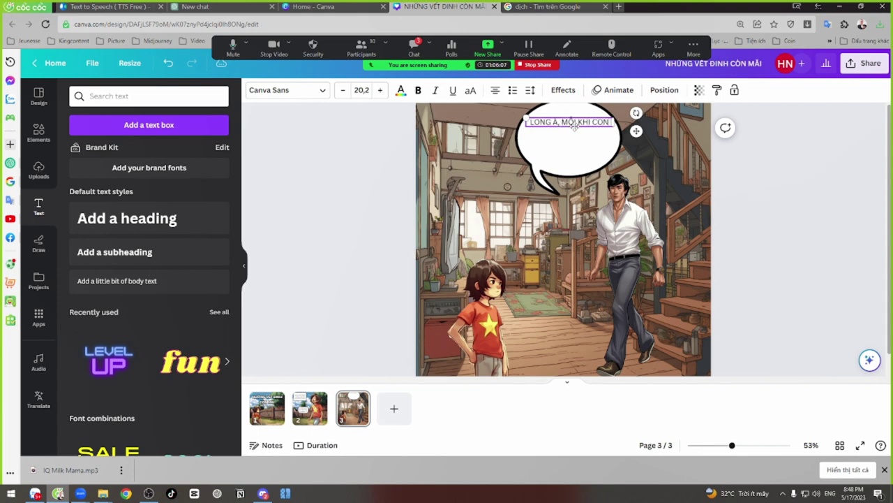
{"action": "type", "text": " NỢ NÓNG,"}
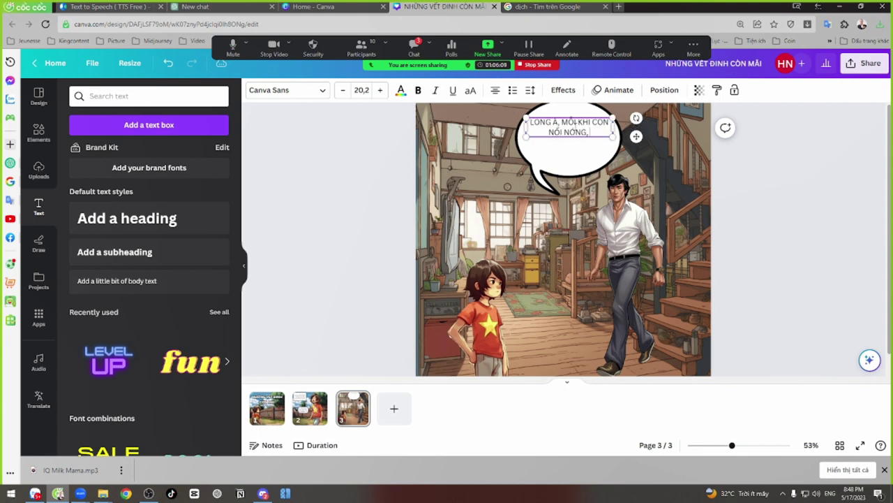
Step: Continue the father's dialogue in the oval bubble with "CON HÃY CẦM TÚI ĐINH NÀY VÀ ĐÓNG VÀO HÀNG RÀO PHÍA SAU NHÀ."
{"action": "type", "text": " CON HAYx caam"}
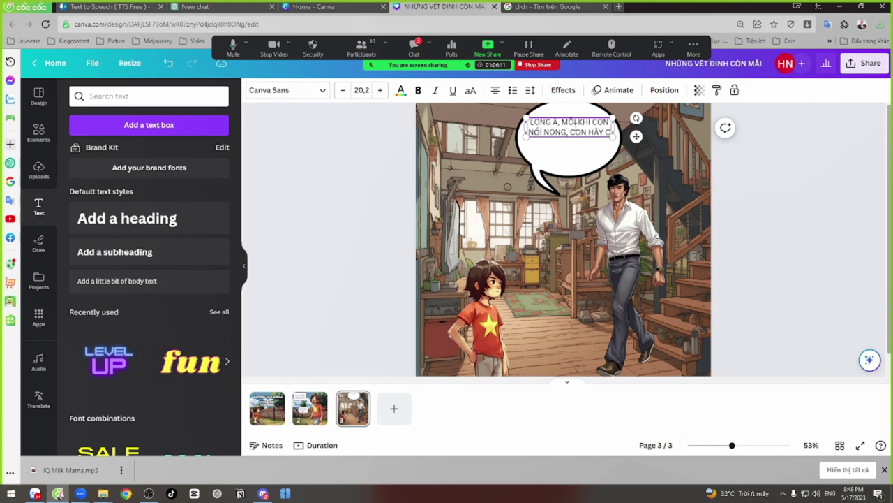
{"action": "type", "text": " T"}
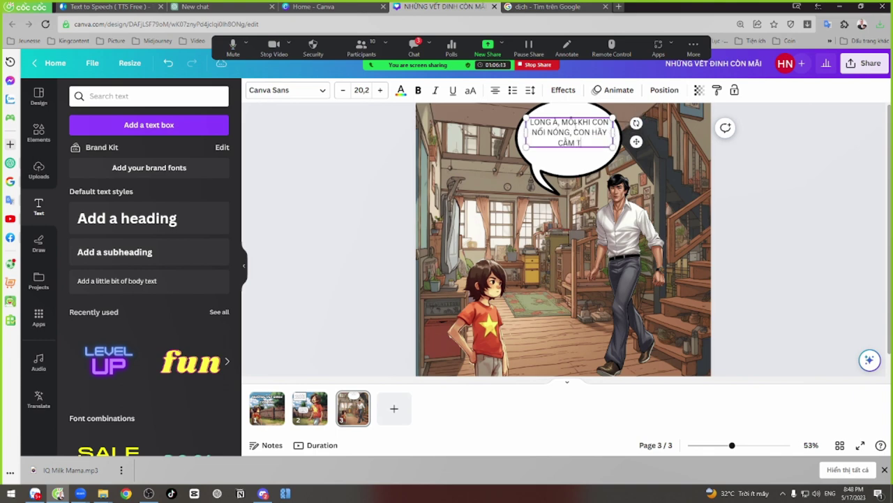
{"action": "type", "text": "ÚI ĐINH NÀY VÀ ĐON"}
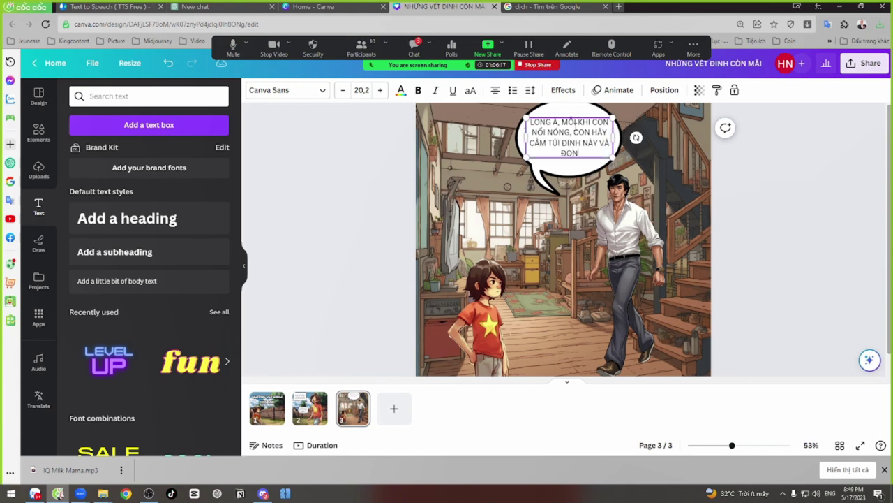
{"action": "type", "text": "G VÀO HANGf RÀO P"}
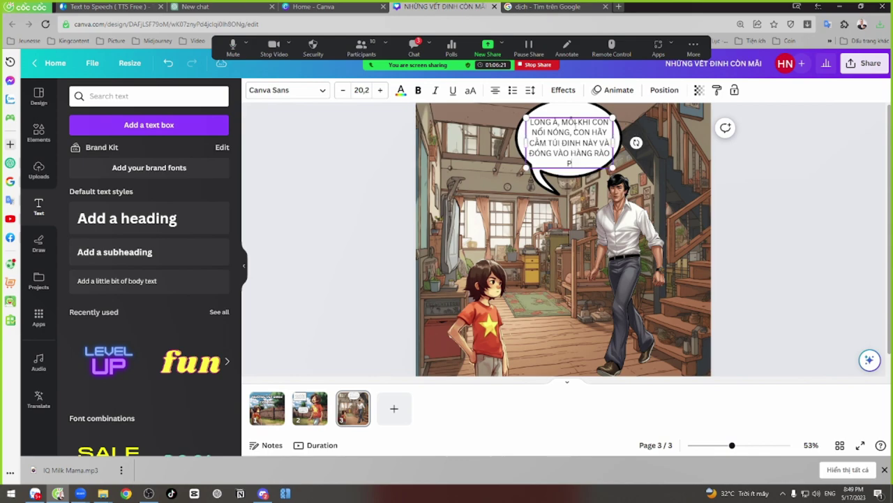
{"action": "type", "text": "HÍA SAU NHÀ."}
Step: Check the father's line in the Zalo story passage, and delete everything after "NỔI NÓNG" from the oval bubble in Canva
{"action": "key", "text": "alt+Tab"}
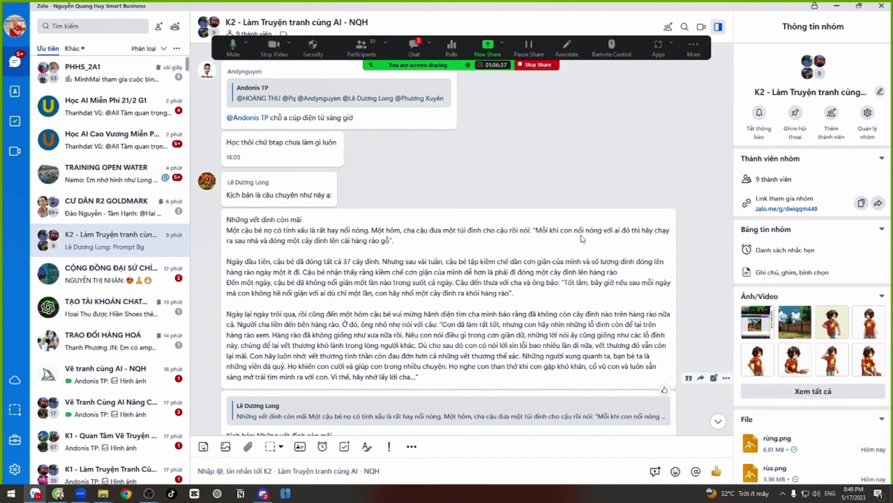
{"action": "key", "text": "alt+Tab"}
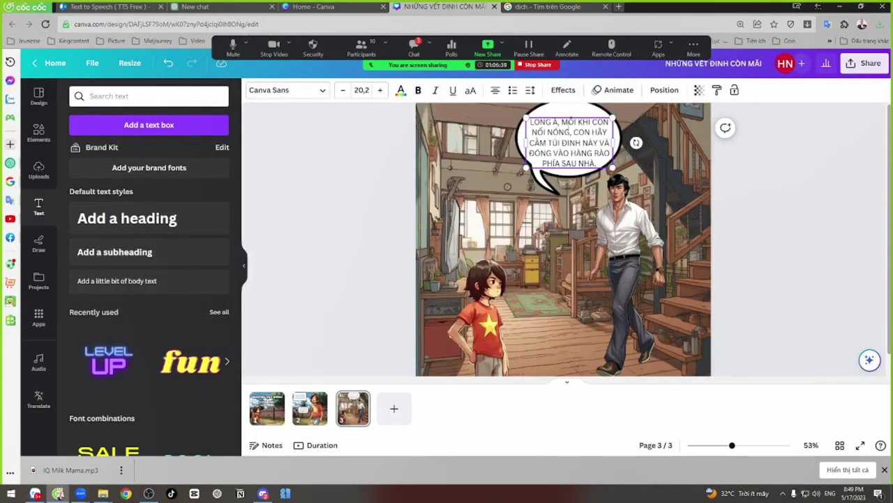
{"action": "left_click_drag", "start_coordinate": [571, 132], "coordinate": [606, 183]}
{"action": "key", "text": "BackSpace"}
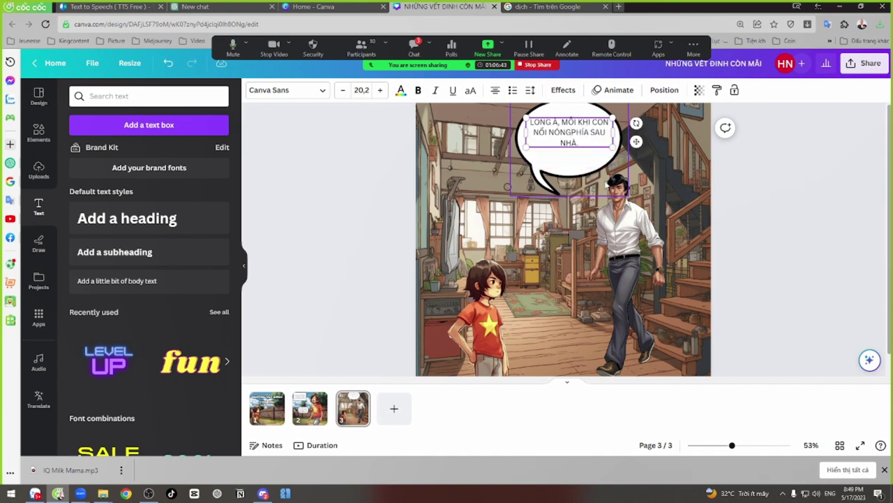
{"action": "key", "text": "ctrl+shift+Right"}
{"action": "key", "text": "ctrl+shift+Right"}
{"action": "key", "text": "ctrl+shift+Right"}
{"action": "key", "text": "BackSpace"}
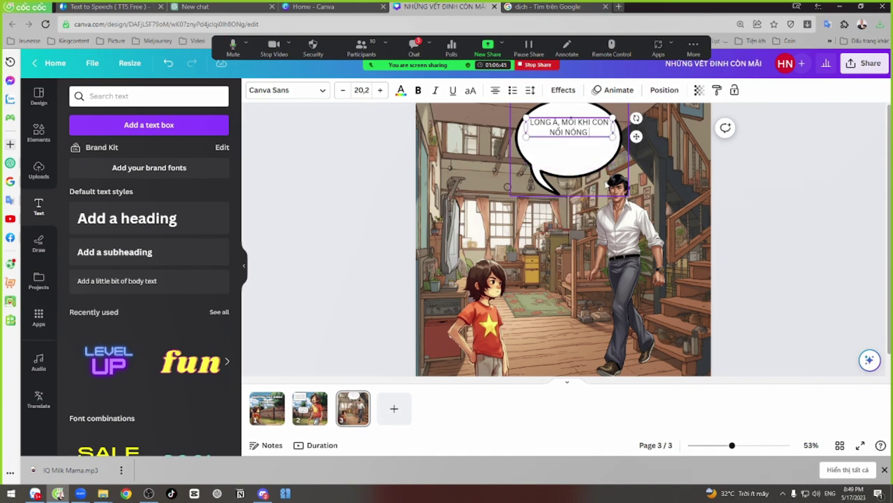
Step: Continue the father's dialogue with "VỚI AI ĐÓ, HÃY CHẠY RA SAU NHÀ VÀ ĐÓNG MỘT CHIẾC ĐINH", checking the wording against the Zalo story
{"action": "type", "text": "VỚI AI ĐÓ, HÃY CHYA"}
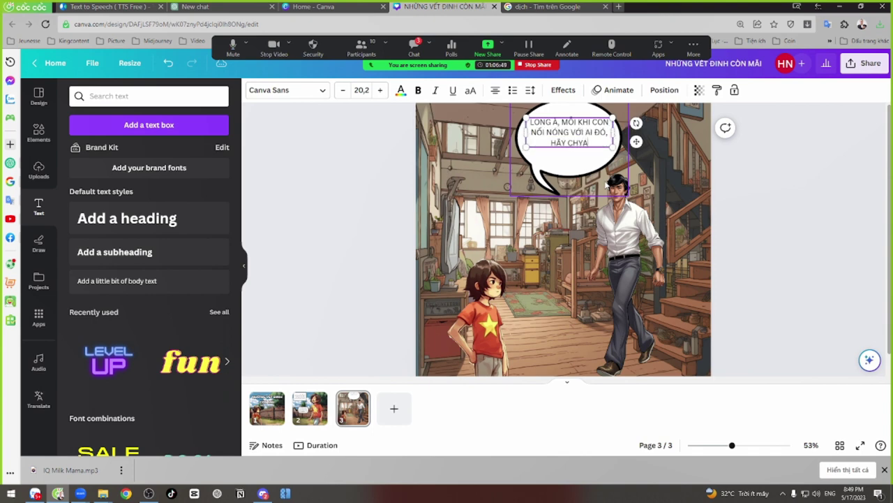
{"action": "type", "text": "Y RA SAU NHÀ"}
{"action": "key", "text": "alt+Tab"}
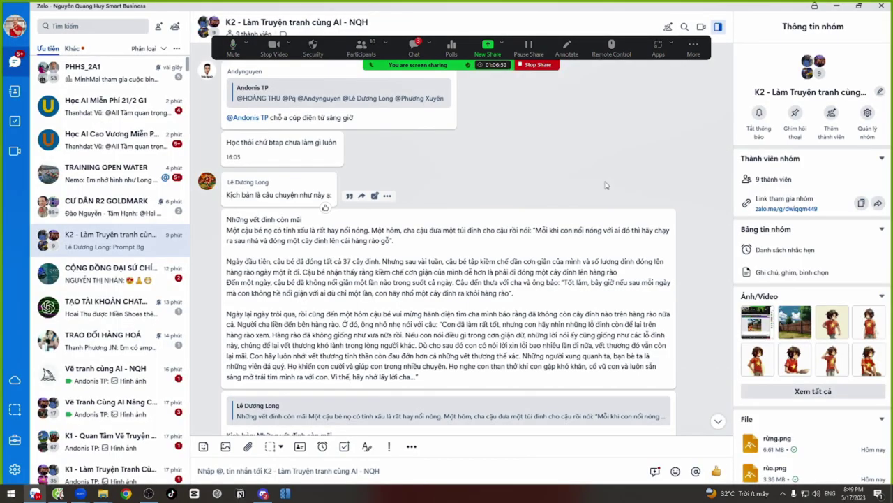
{"action": "key", "text": "alt+Tab"}
{"action": "type", "text": "VÀ"}
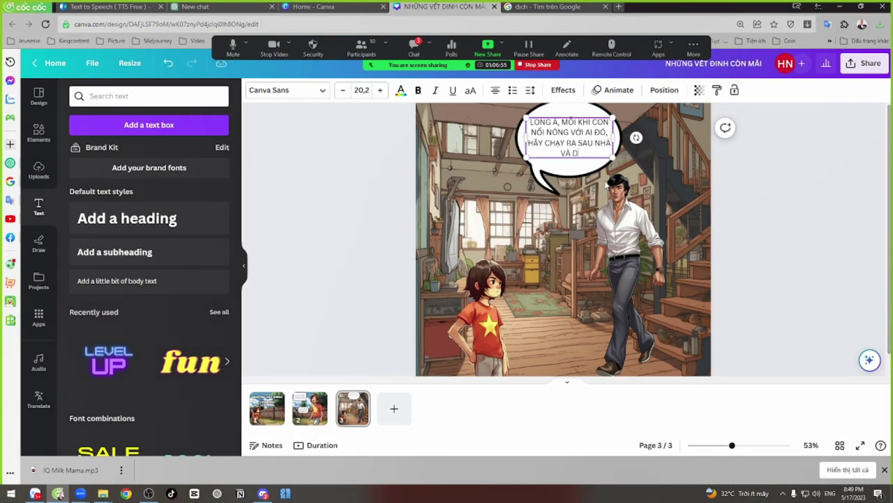
{"action": "type", "text": " ĐÓNG MỞ"}
{"action": "key", "text": "BackSpace"}
{"action": "type", "text": "ỘT CHIẾ"}
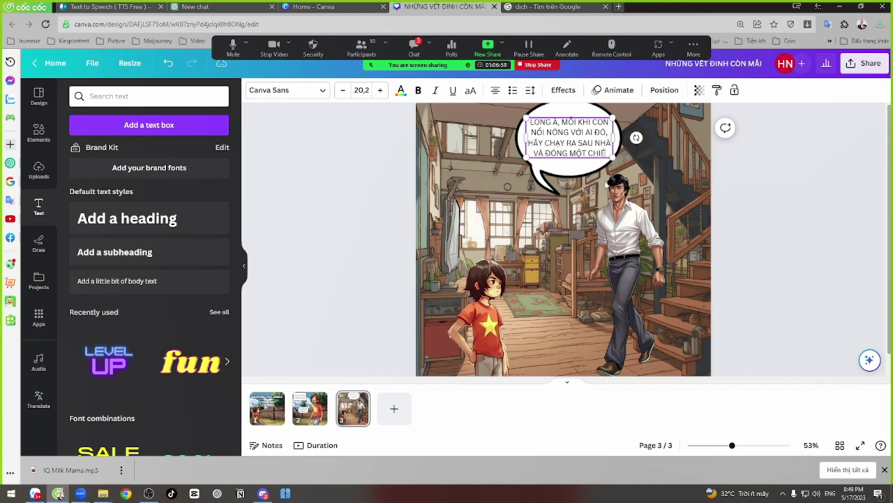
{"action": "type", "text": "C ĐINH"}
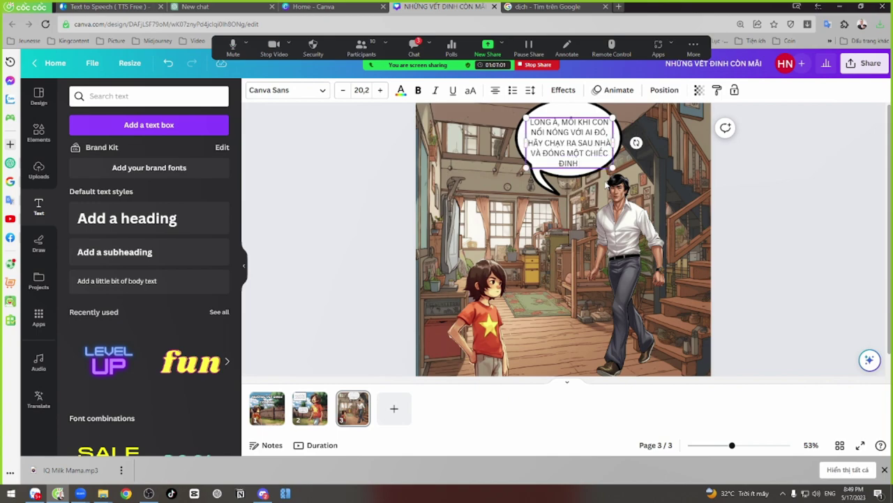
Step: Check the end of the father's line in Zalo and finish the bubble dialogue in Canva with "LÊN HÀNG RÀO GỖ"
{"action": "key", "text": "alt+Tab"}
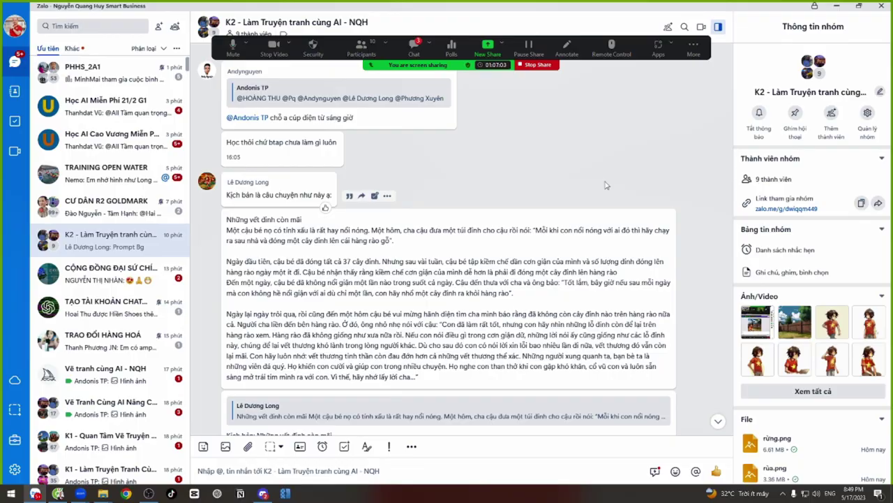
{"action": "key", "text": "alt+Tab"}
{"action": "type", "text": "LÊN"}
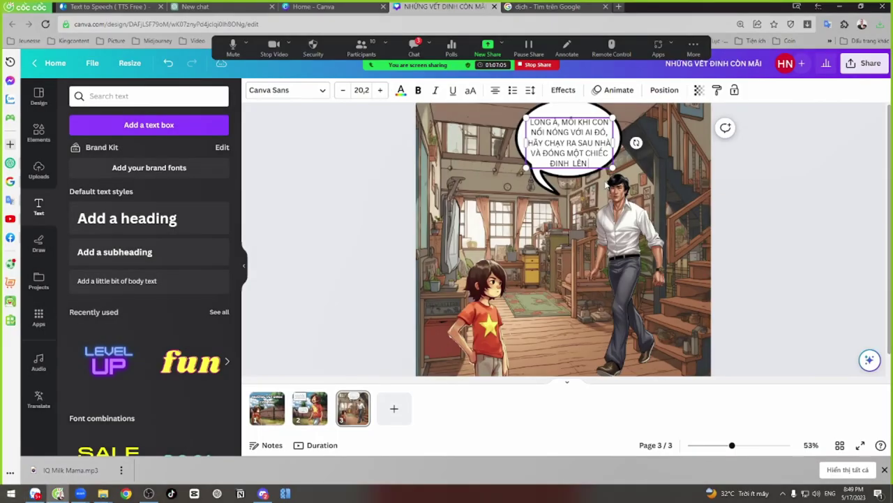
{"action": "type", "text": " HÀNG RÀO GỖ"}
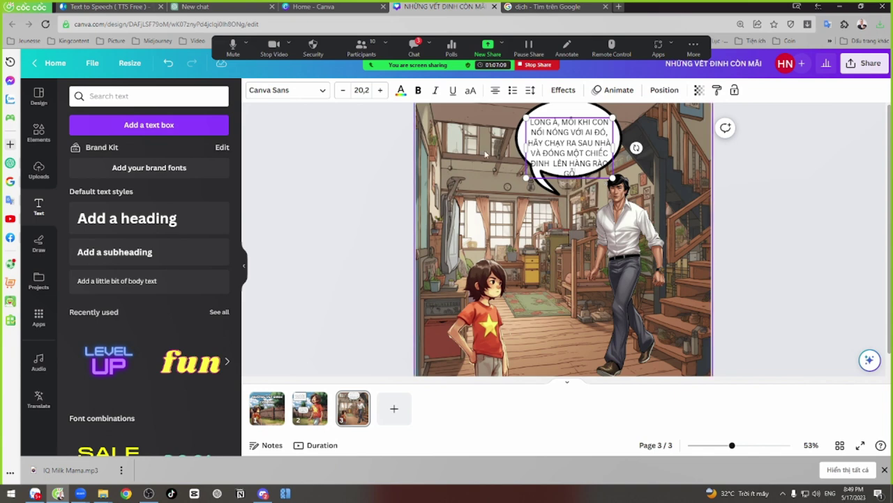
Step: Shrink the father's dialogue text to size 17,4 and centre it inside the oval bubble
{"action": "left_click", "coordinate": [565, 144]}
{"action": "left_click", "coordinate": [558, 144]}
{"action": "left_click_drag", "start_coordinate": [549, 144], "coordinate": [552, 136]}
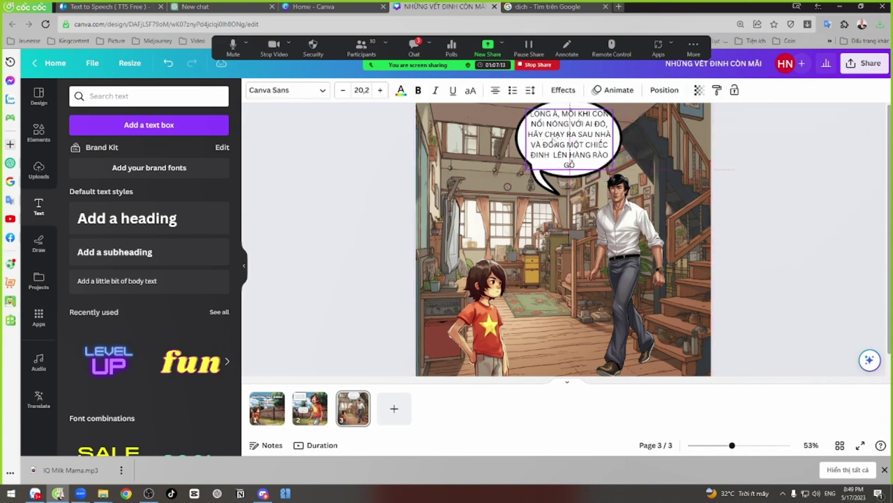
{"action": "left_click_drag", "start_coordinate": [614, 171], "coordinate": [605, 164]}
{"action": "left_click_drag", "start_coordinate": [581, 133], "coordinate": [585, 136]}
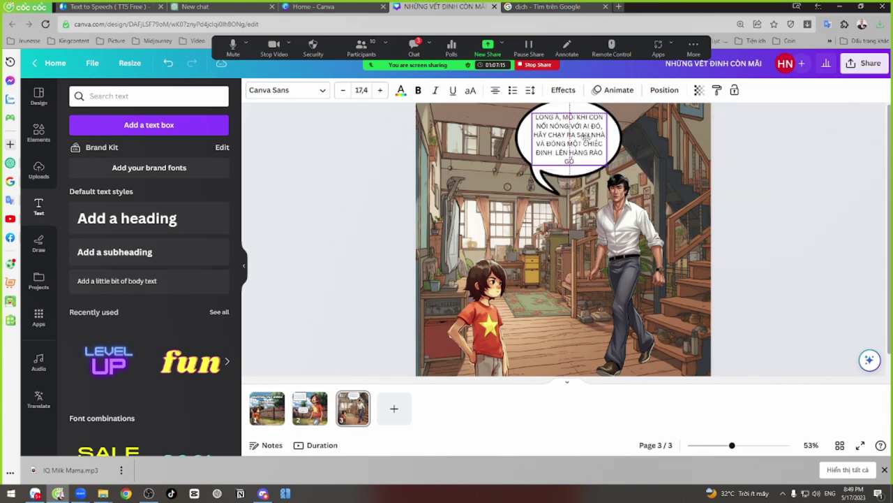
{"action": "left_click", "coordinate": [390, 202]}
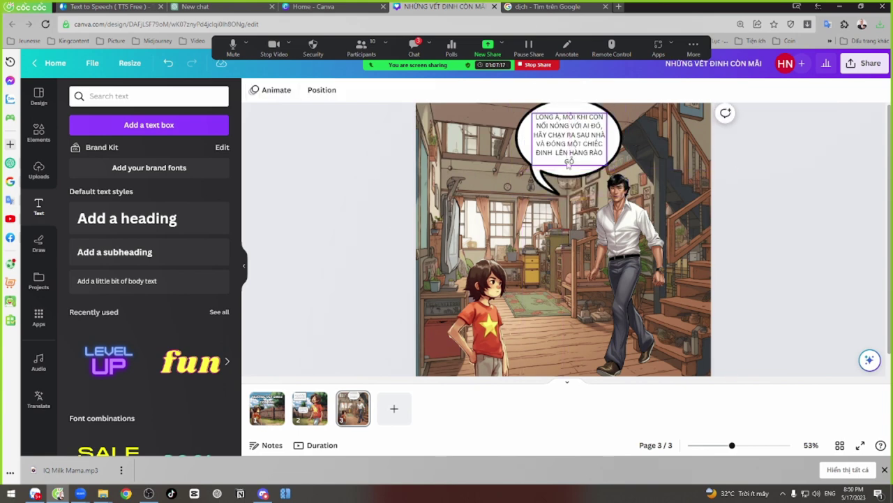
Step: Move the oval speech bubble and its dialogue text lower on page 3, beside the father's head
{"action": "left_click_drag", "start_coordinate": [568, 165], "coordinate": [569, 196]}
{"action": "left_click_drag", "start_coordinate": [569, 143], "coordinate": [577, 179]}
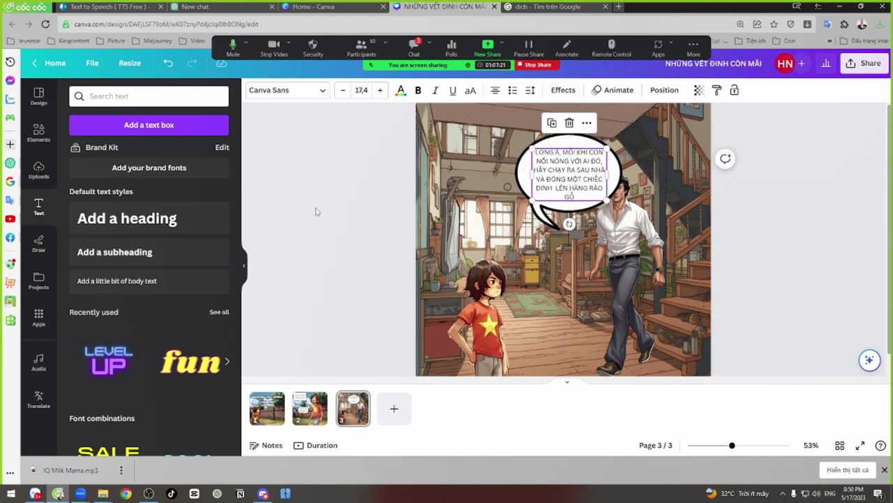
{"action": "left_click", "coordinate": [317, 212]}
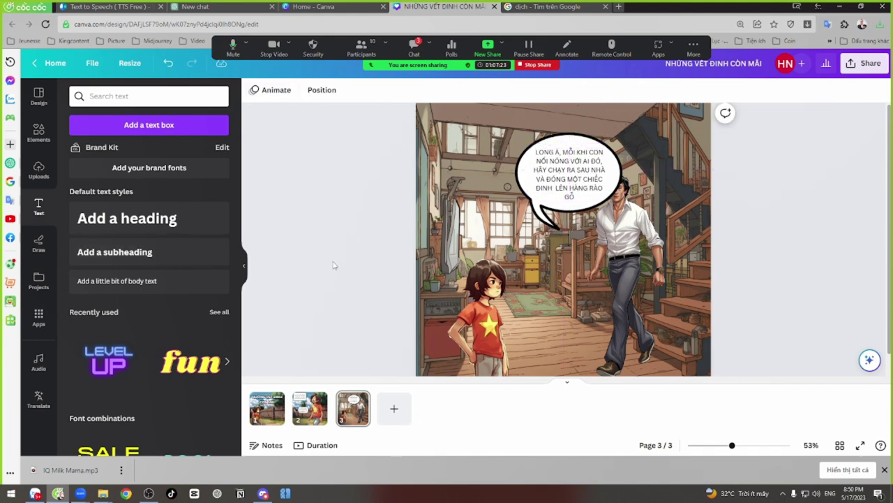
Step: Copy the narration box with its text from page 2 to page 3 and place it in the page's upper-left corner
{"action": "left_click", "coordinate": [318, 408]}
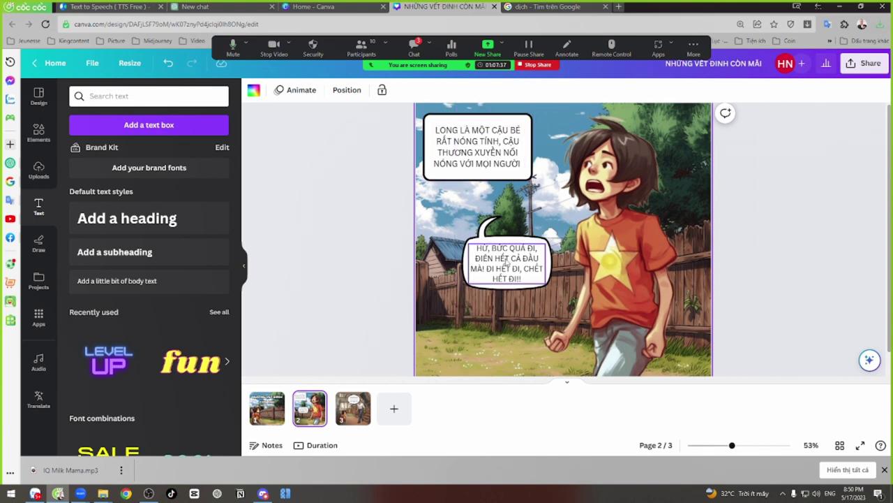
{"action": "left_click", "coordinate": [442, 152]}
{"action": "left_click", "coordinate": [442, 153]}
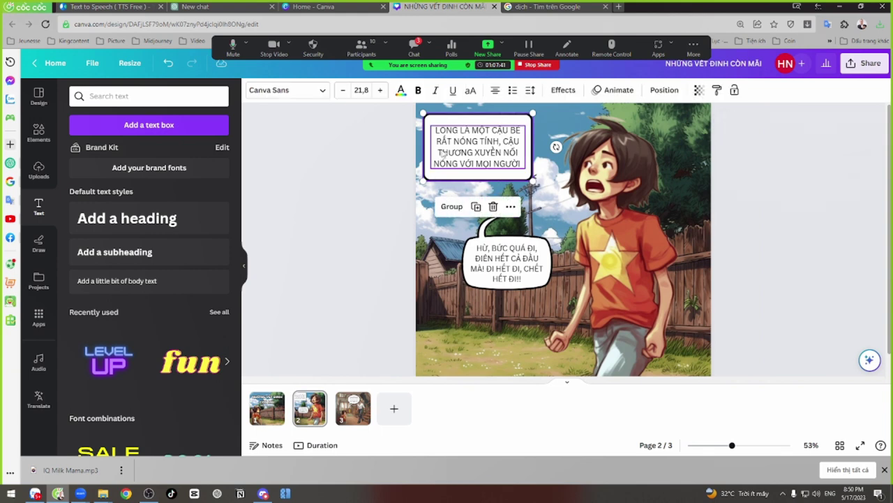
{"action": "left_click", "coordinate": [353, 422]}
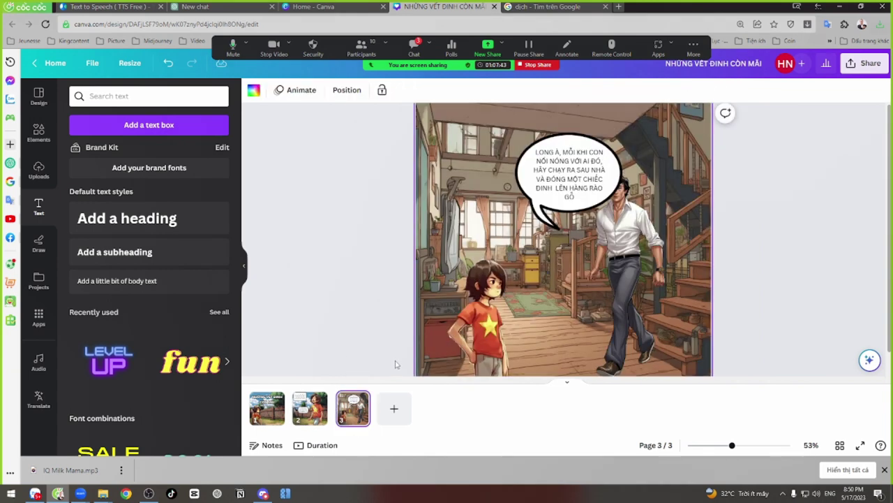
{"action": "key", "text": "ctrl+v"}
{"action": "left_click_drag", "start_coordinate": [507, 178], "coordinate": [503, 155]}
Step: Replace the copied narration text with "MỘT HÔM, BỐ GỌI", the boy's name, and "ĐẾN VÀ BẢO:"
{"action": "left_click", "coordinate": [463, 131]}
{"action": "left_click", "coordinate": [462, 131]}
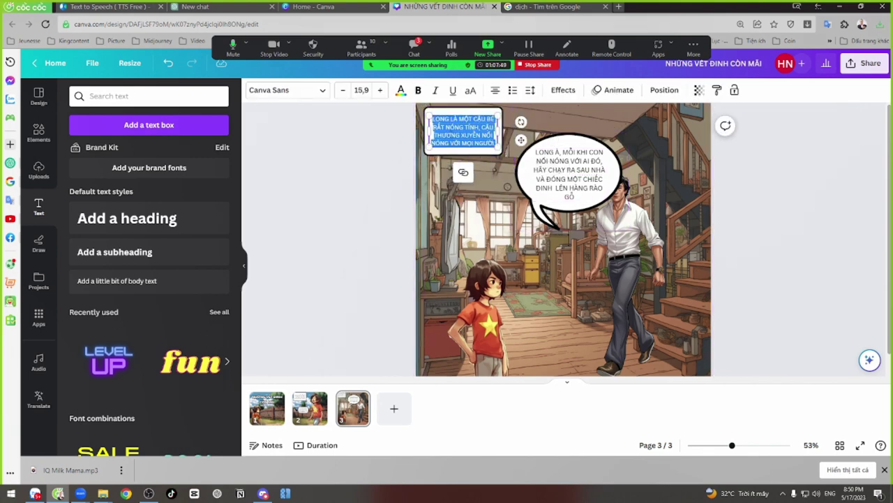
{"action": "type", "text": "MỘT HÔM, BỐ"}
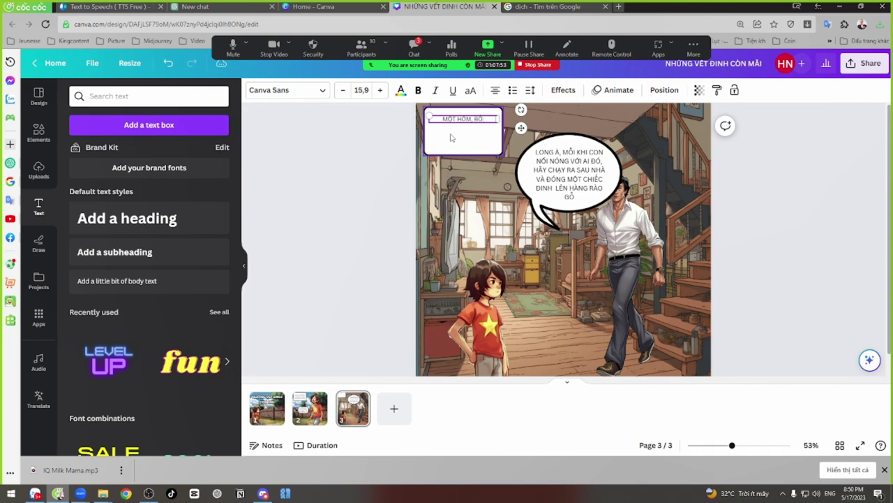
{"action": "type", "text": " GỌI LONG ĐẾ"}
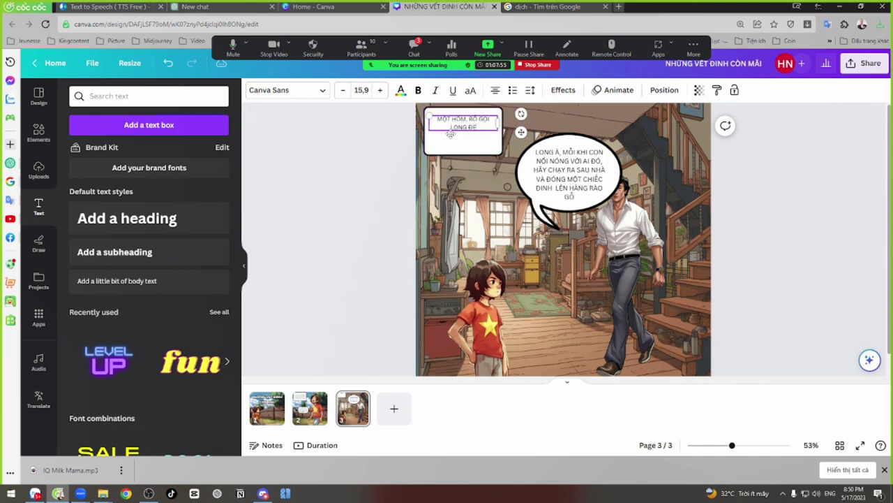
{"action": "type", "text": "N VÀ RÀO"}
Step: Shrink the narration box on page 3 to fit its text, and enlarge the narration's font by two increments
{"action": "left_click", "coordinate": [461, 147]}
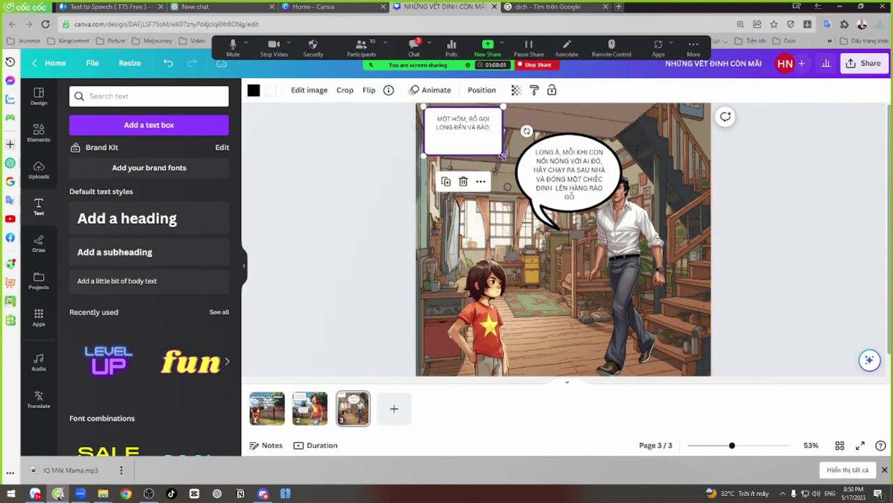
{"action": "left_click_drag", "start_coordinate": [501, 153], "coordinate": [455, 118]}
{"action": "left_click", "coordinate": [481, 127]}
{"action": "left_click", "coordinate": [379, 90]}
{"action": "left_click", "coordinate": [379, 90]}
{"action": "left_click", "coordinate": [343, 153]}
Step: Move the oval bubble and its dialogue up beside the narration box, clear of the father's face
{"action": "left_click", "coordinate": [351, 168]}
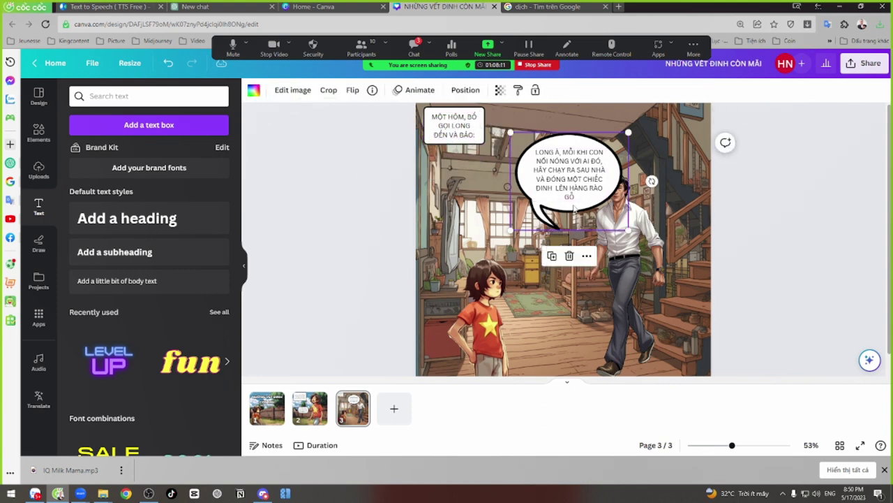
{"action": "left_click_drag", "start_coordinate": [578, 204], "coordinate": [555, 142]}
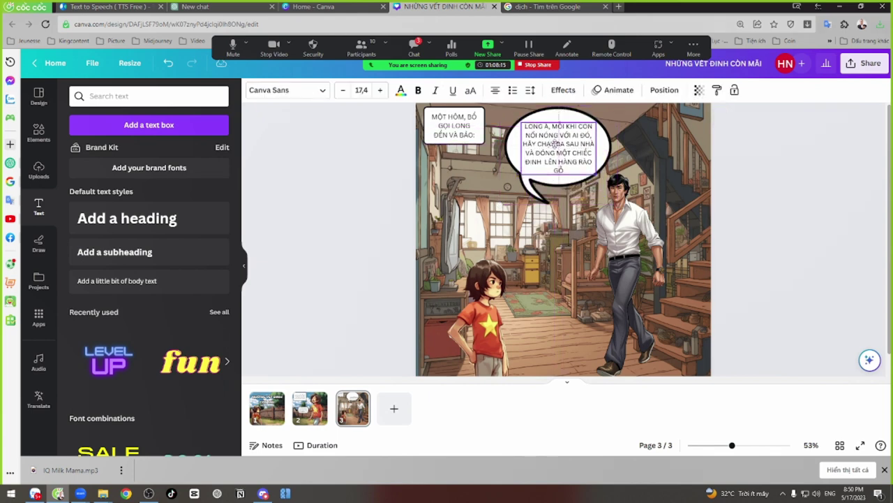
{"action": "left_click", "coordinate": [370, 233]}
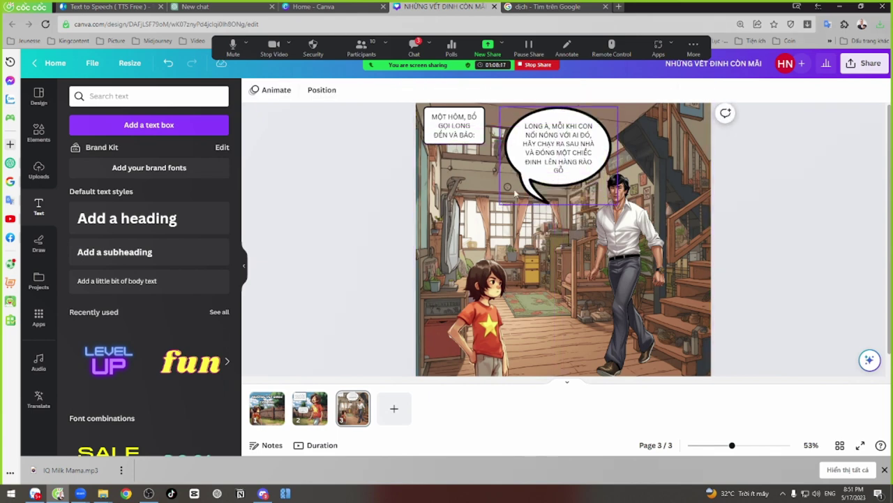
Step: Copy the boy's speech bubble with its text from page 2 to page 3 and place it in front of the father's legs
{"action": "left_click", "coordinate": [309, 408]}
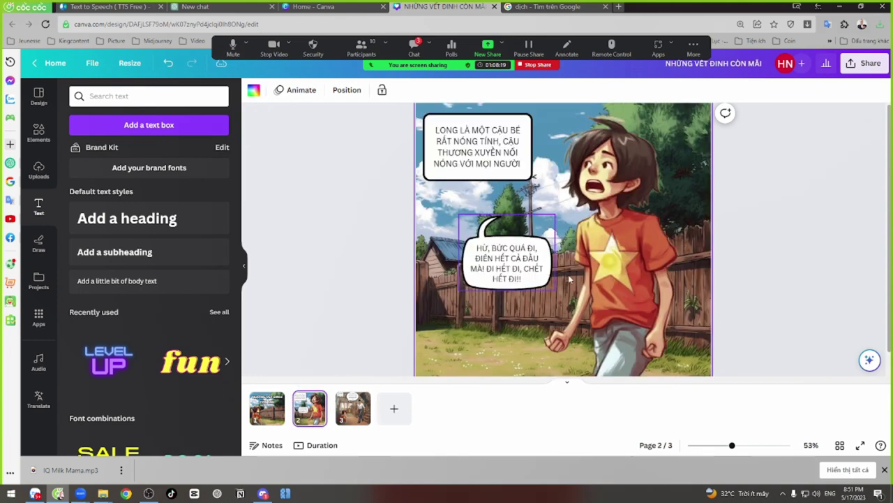
{"action": "left_click", "coordinate": [550, 280]}
{"action": "left_click", "coordinate": [525, 275]}
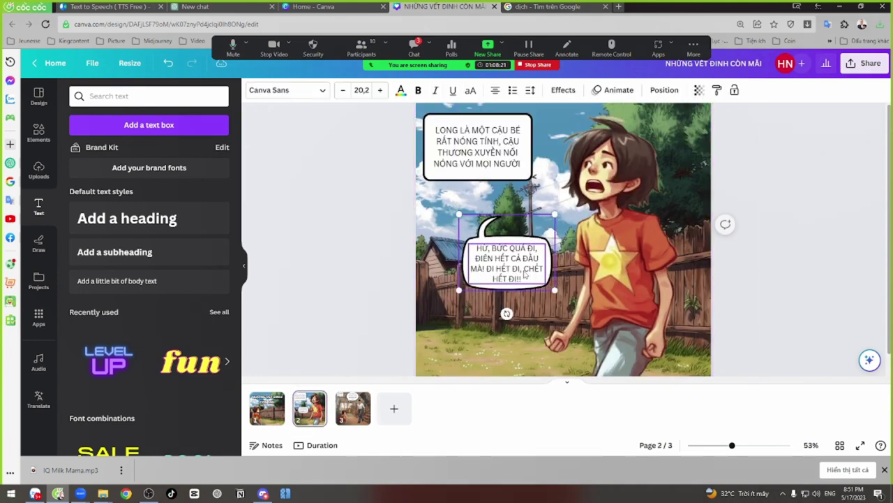
{"action": "left_click", "coordinate": [353, 408]}
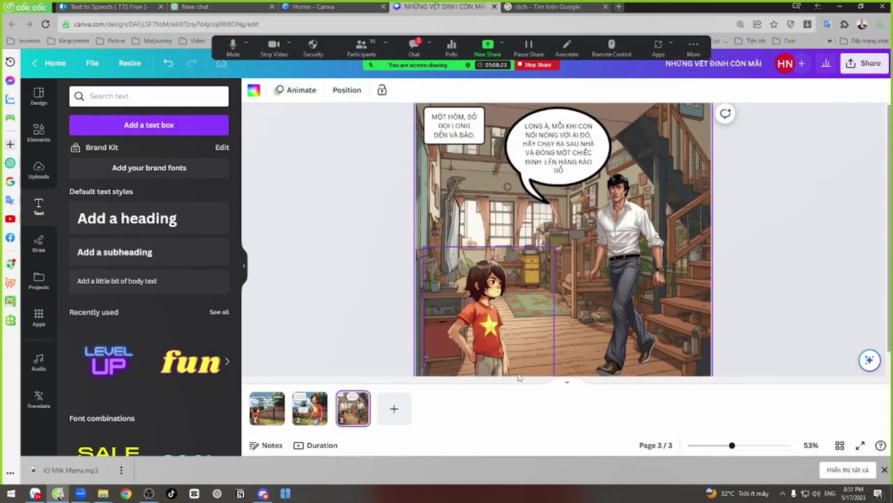
{"action": "key", "text": "ctrl+v"}
{"action": "left_click_drag", "start_coordinate": [536, 297], "coordinate": [610, 369]}
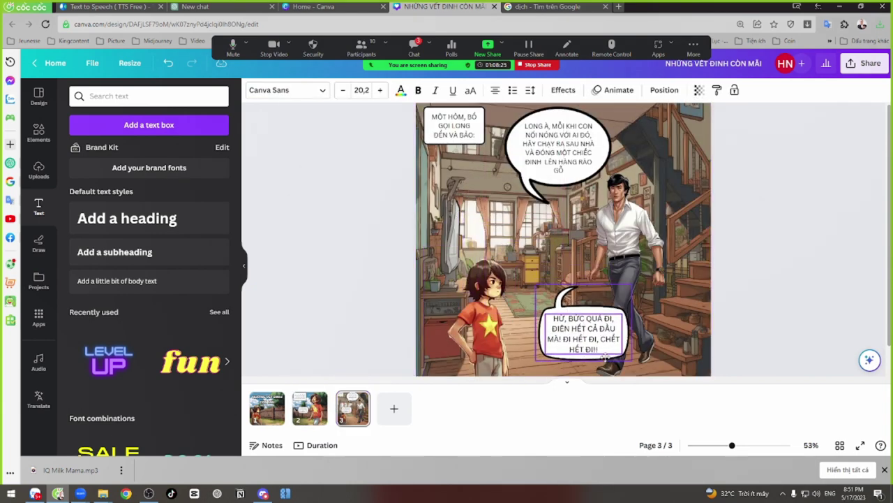
Step: Flip the copied speech bubble horizontally and move it with its text closer to the boy
{"action": "key", "text": "Escape"}
{"action": "left_click", "coordinate": [586, 338]}
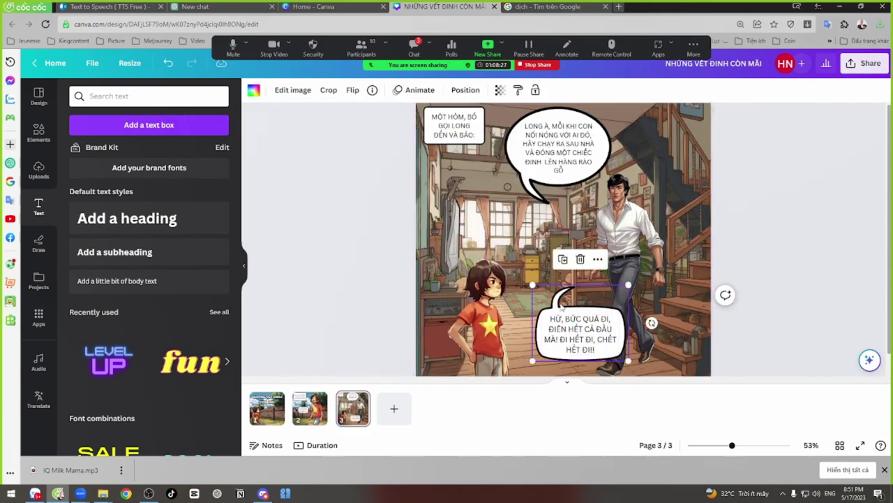
{"action": "left_click", "coordinate": [353, 90]}
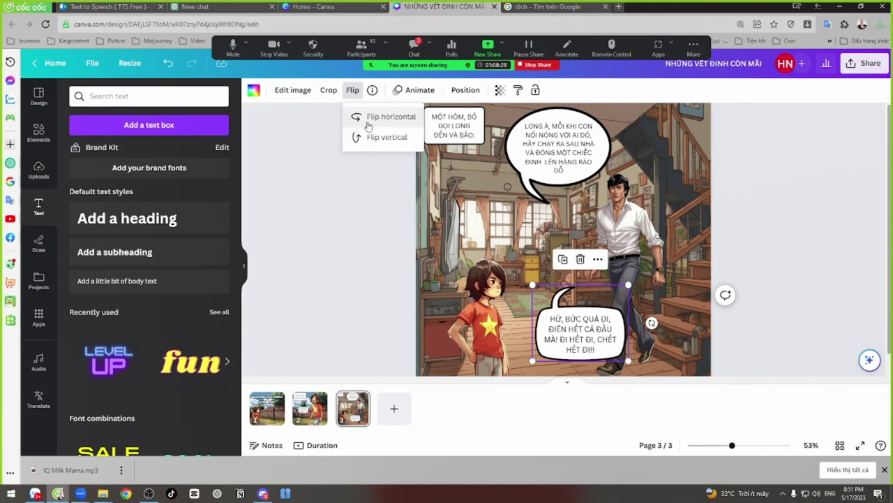
{"action": "left_click", "coordinate": [382, 117]}
{"action": "left_click_drag", "start_coordinate": [614, 319], "coordinate": [561, 342]}
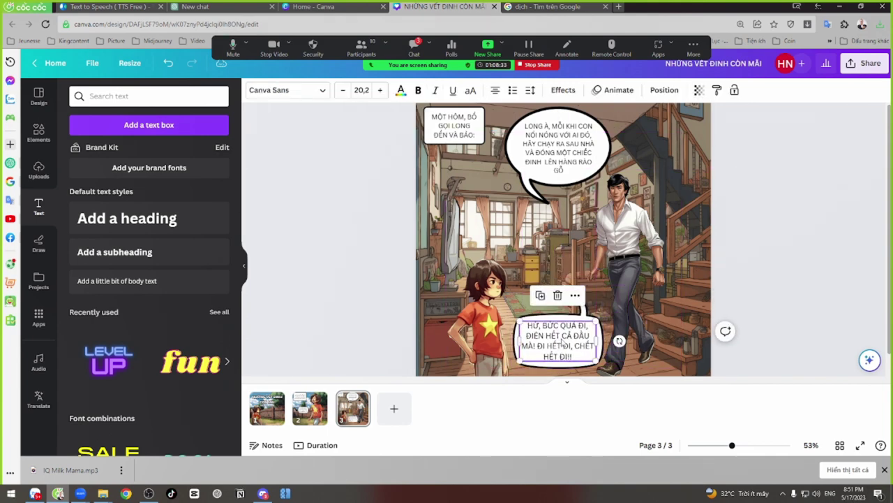
Step: Replace the text in the boy's copied bubble with "VÂNG Ạ"
{"action": "double_click", "coordinate": [560, 341]}
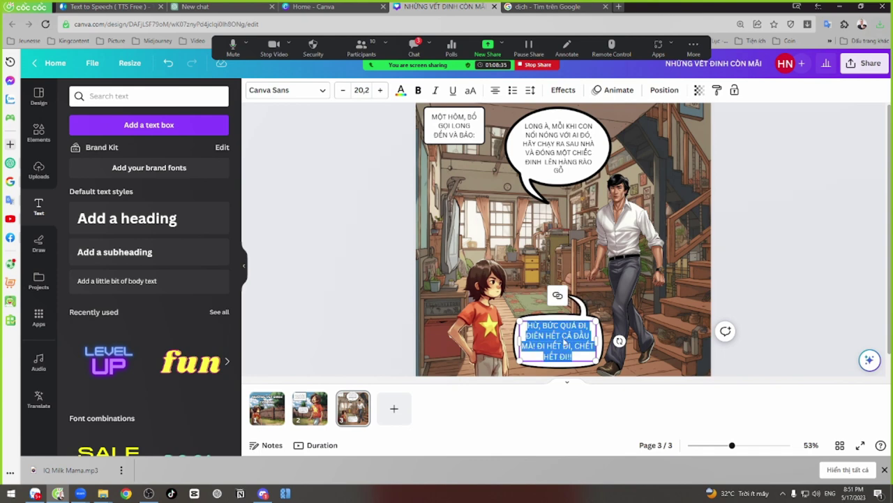
{"action": "type", "text": "VÀNG A"}
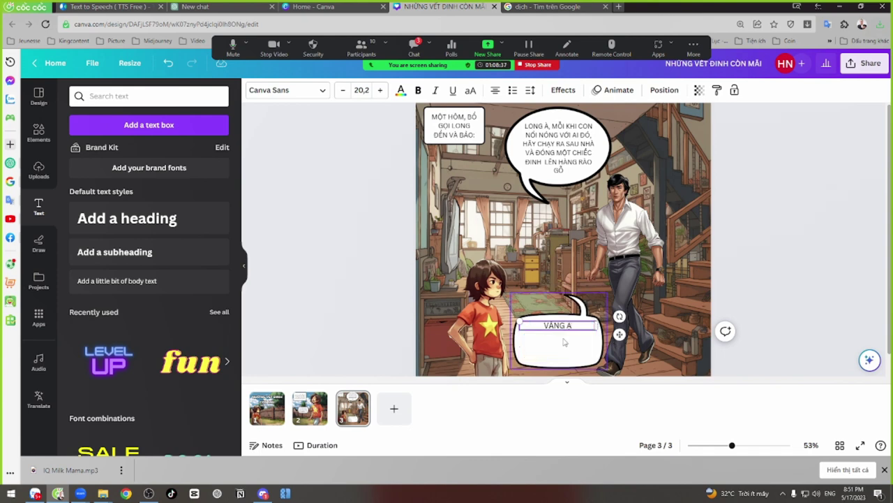
{"action": "left_click", "coordinate": [275, 184]}
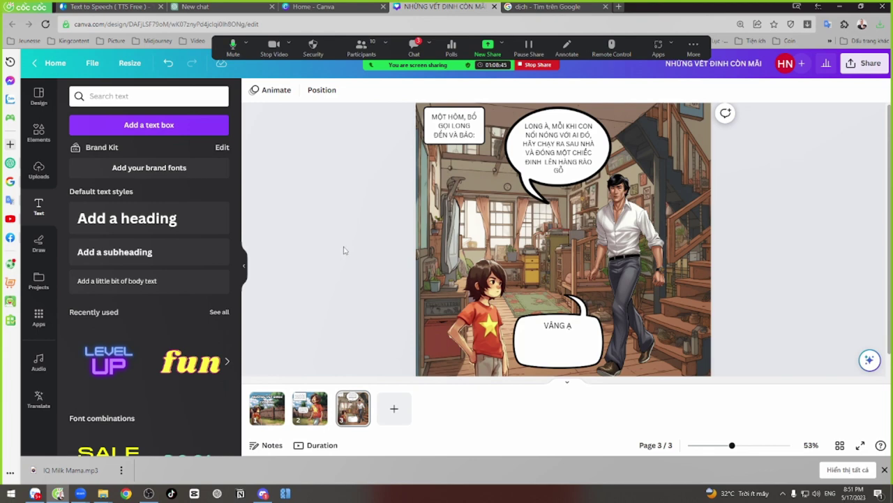
Step: Replace the boy's reply with the question "TẠI SAO CON PHẢI LÀM NHƯ VẬY Ạ?"
{"action": "left_click", "coordinate": [560, 326]}
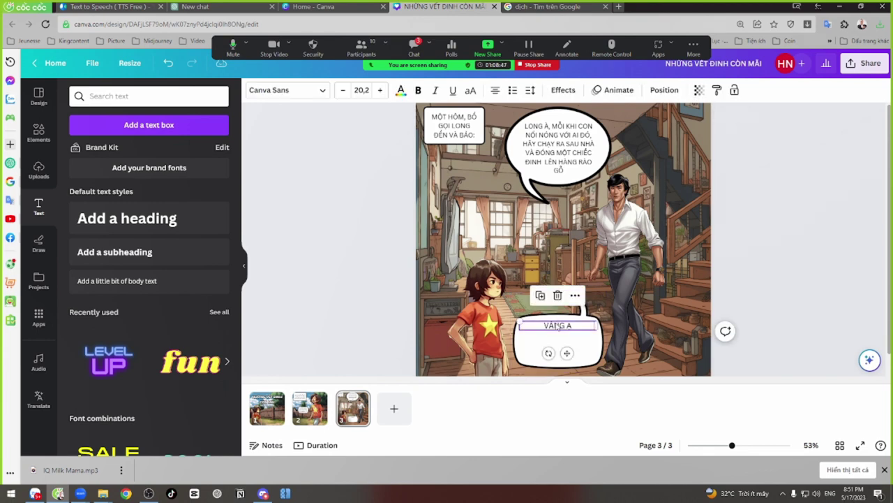
{"action": "double_click", "coordinate": [559, 325]}
{"action": "key", "text": "BackSpace"}
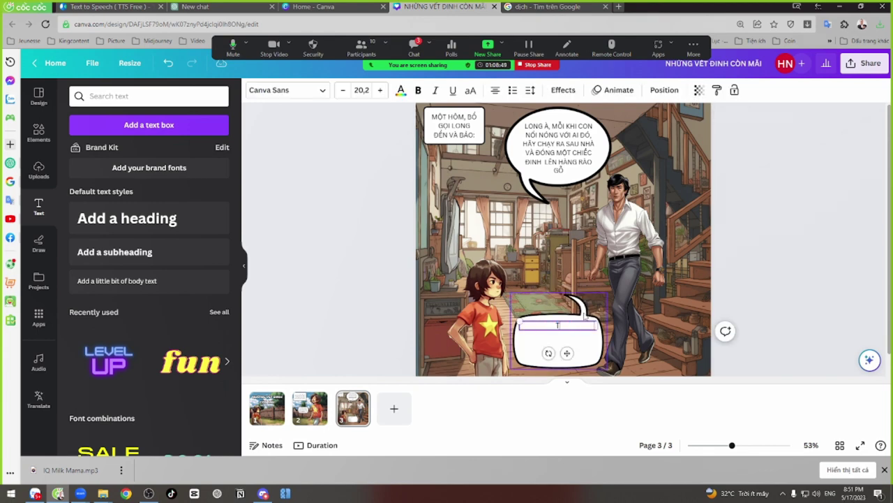
{"action": "type", "text": "TAI SAO CON PHẢI LÀM NHƯ VẬY AH"}
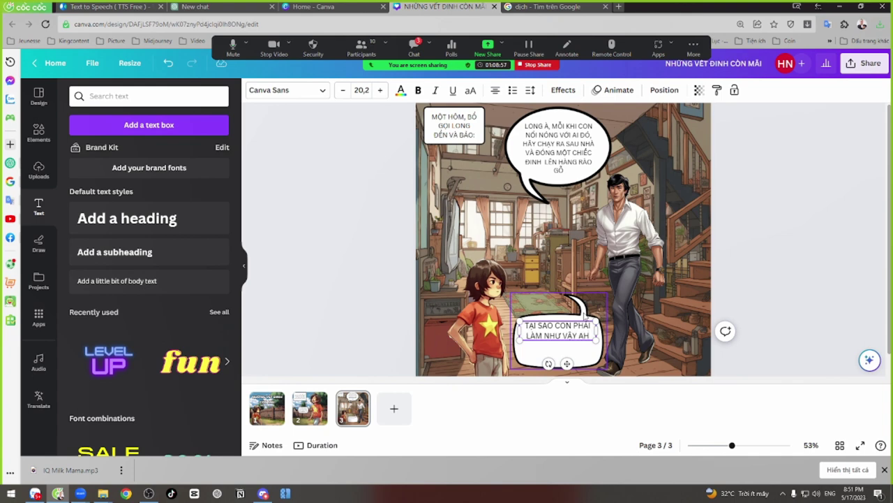
{"action": "key", "text": "BackSpace"}
{"action": "type", "text": "?"}
{"action": "left_click", "coordinate": [314, 285]}
Step: Move the boy's question down to the middle of its speech bubble
{"action": "left_click_drag", "start_coordinate": [547, 333], "coordinate": [539, 336]}
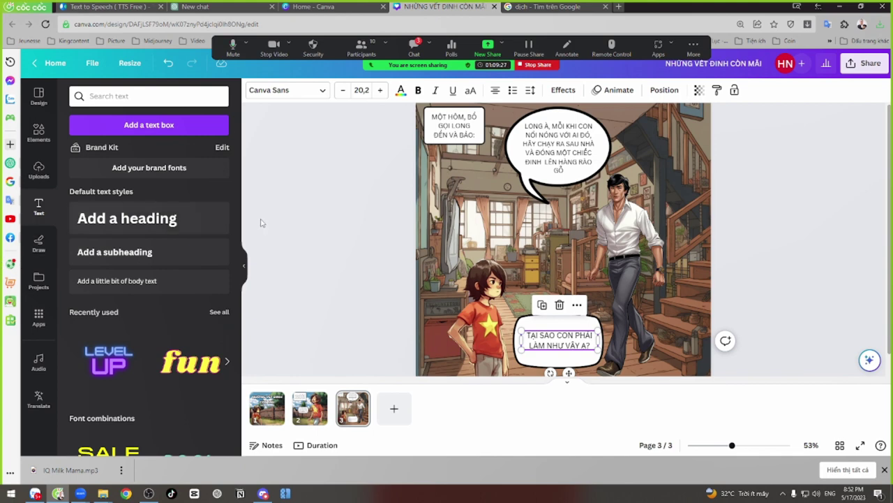
{"action": "left_click", "coordinate": [301, 235]}
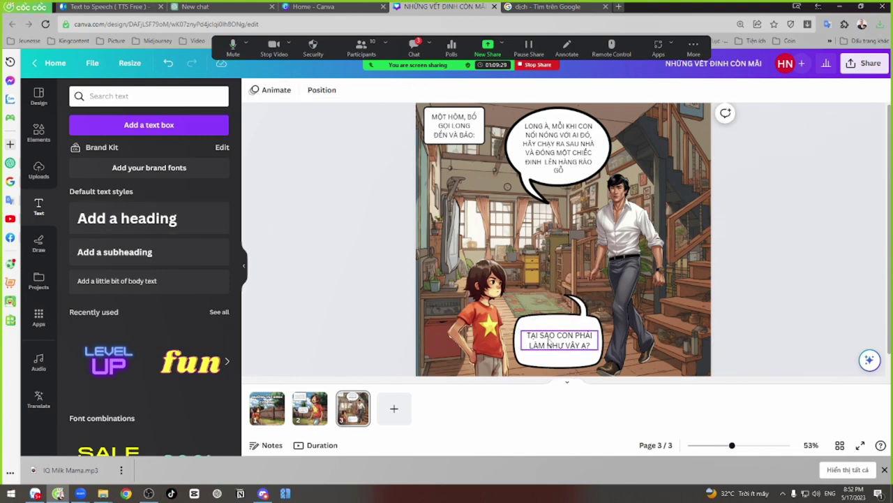
{"action": "left_click_drag", "start_coordinate": [549, 342], "coordinate": [548, 338]}
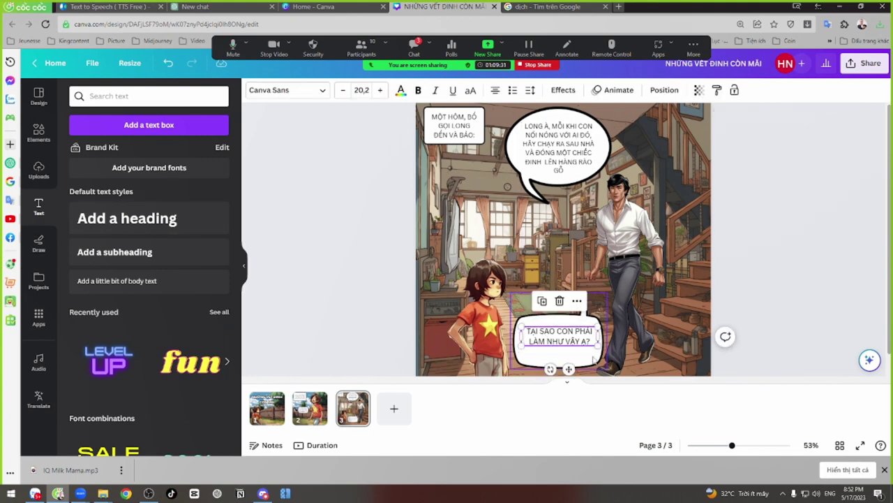
Step: Shrink the boy's speech bubble and narrow its text box so the question wraps onto three centred lines
{"action": "left_click", "coordinate": [594, 359]}
{"action": "left_click_drag", "start_coordinate": [593, 358], "coordinate": [558, 341]}
{"action": "left_click", "coordinate": [559, 339]}
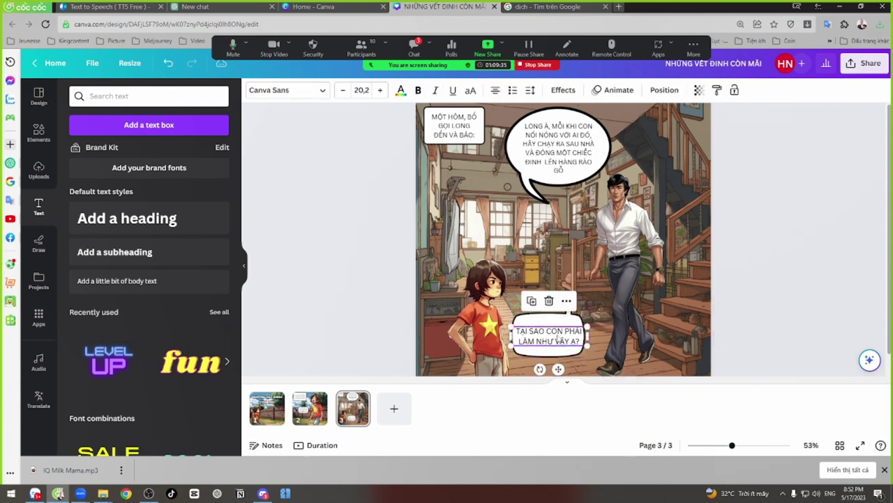
{"action": "left_click_drag", "start_coordinate": [588, 336], "coordinate": [551, 331]}
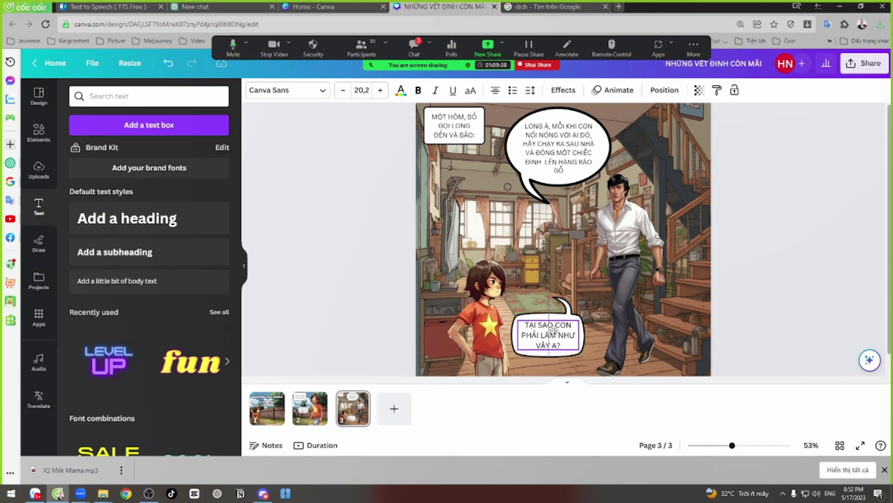
{"action": "left_click", "coordinate": [331, 307]}
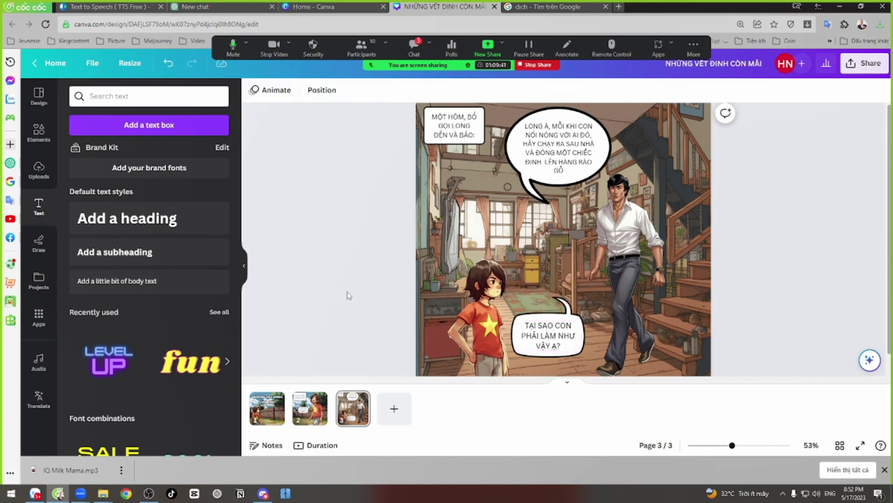
Step: Shrink the father's oval bubble to about 411 × 340 and centre it around his dialogue
{"action": "left_click", "coordinate": [597, 192]}
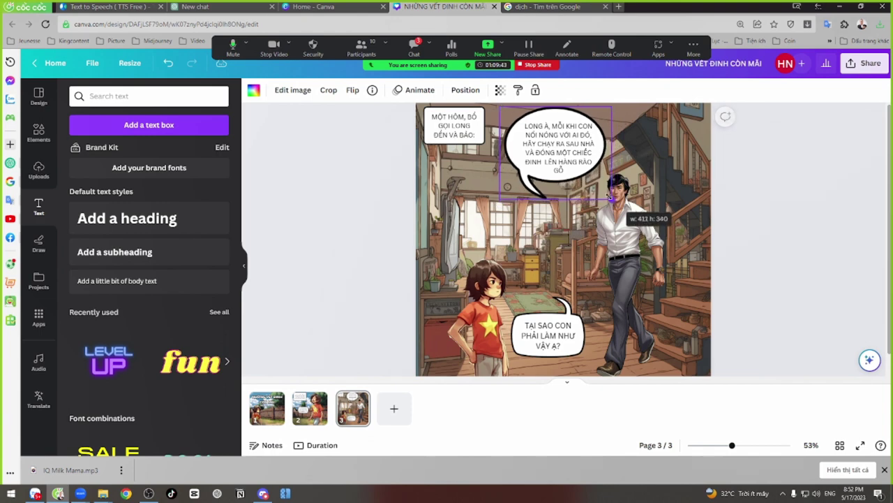
{"action": "left_click_drag", "start_coordinate": [615, 203], "coordinate": [587, 192]}
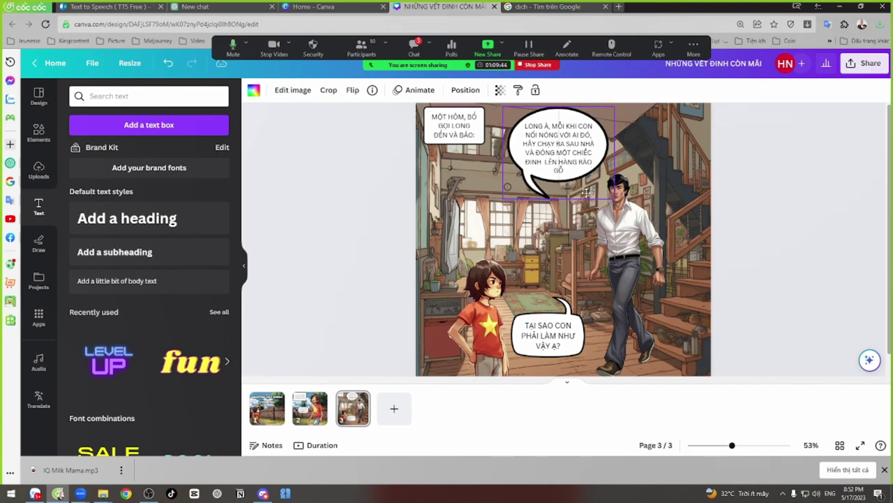
{"action": "left_click", "coordinate": [340, 214]}
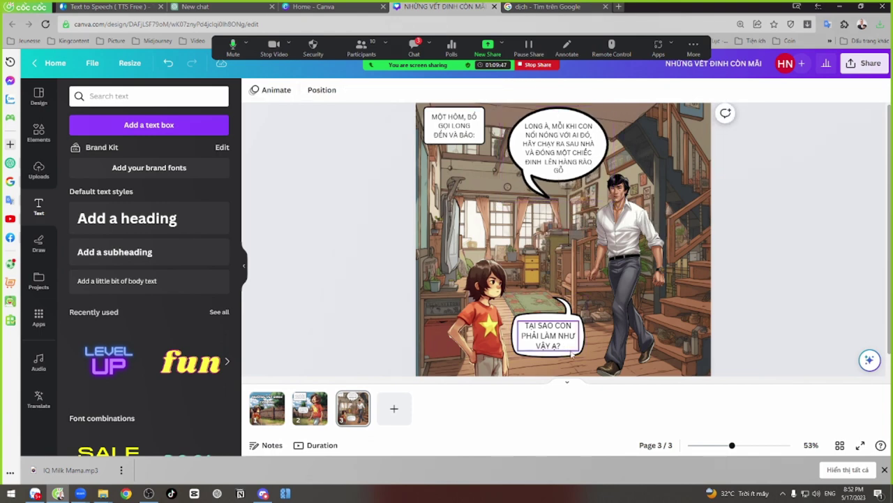
Step: Scale down the boy's question, shrink his bubble around it, and nudge the father's figure slightly up
{"action": "left_click", "coordinate": [555, 335]}
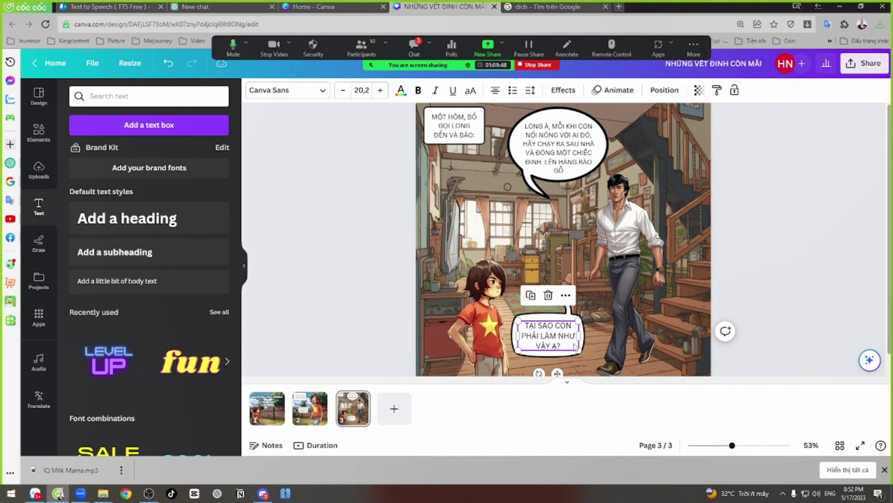
{"action": "left_click", "coordinate": [585, 354]}
{"action": "left_click_drag", "start_coordinate": [585, 355], "coordinate": [571, 355]}
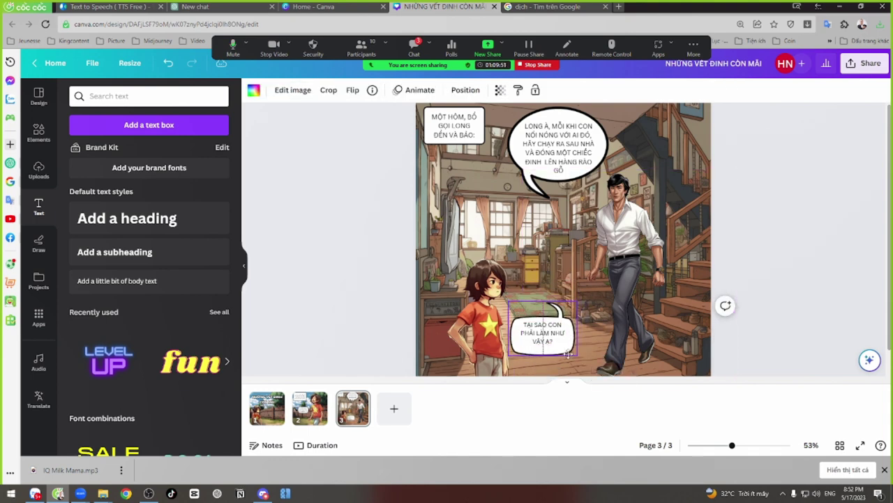
{"action": "left_click", "coordinate": [587, 359]}
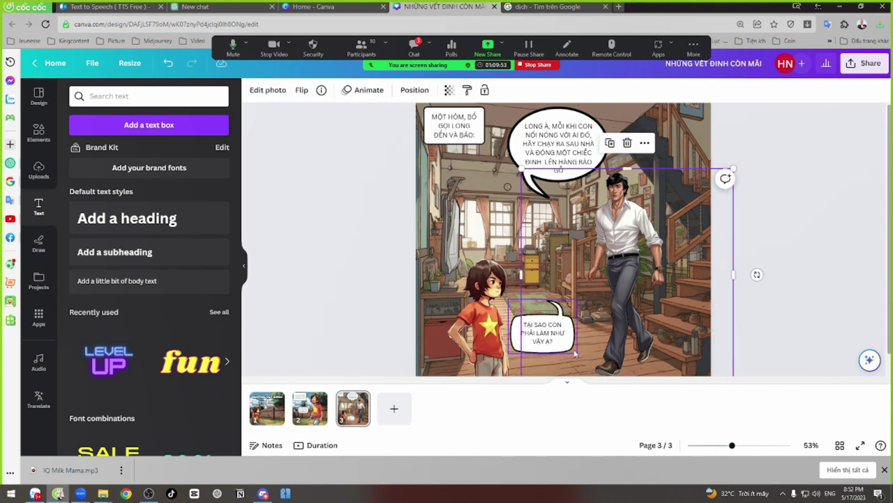
{"action": "left_click_drag", "start_coordinate": [586, 359], "coordinate": [568, 353]}
{"action": "left_click", "coordinate": [518, 344]}
{"action": "left_click", "coordinate": [368, 314]}
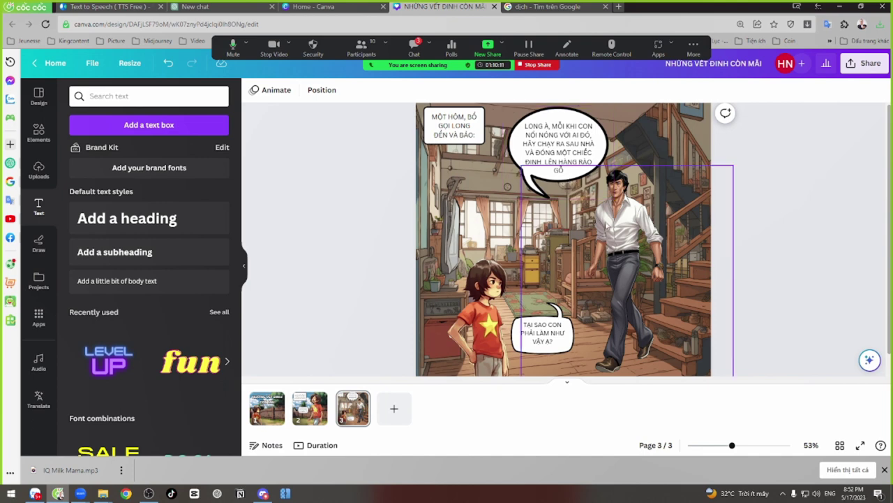
Step: Tighten the boy's bubble a little more and re-centre the question inside it
{"action": "left_click", "coordinate": [544, 342]}
{"action": "left_click_drag", "start_coordinate": [573, 352], "coordinate": [571, 349]}
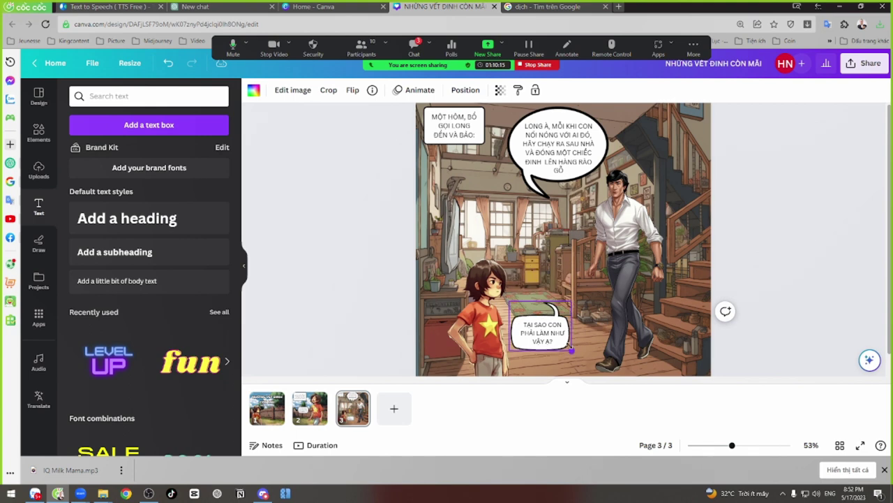
{"action": "left_click", "coordinate": [550, 333]}
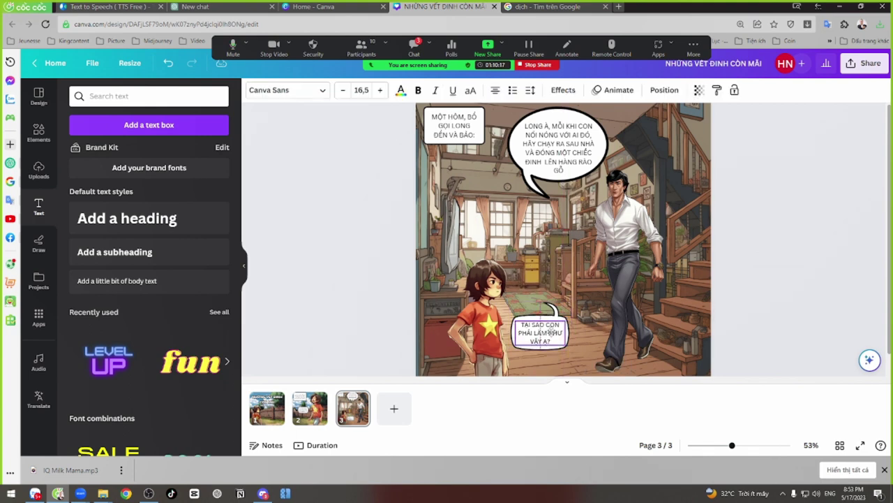
Step: Check the father's dialogue size and set the boy's question to font size 17,5
{"action": "left_click", "coordinate": [461, 124]}
{"action": "left_click", "coordinate": [543, 140]}
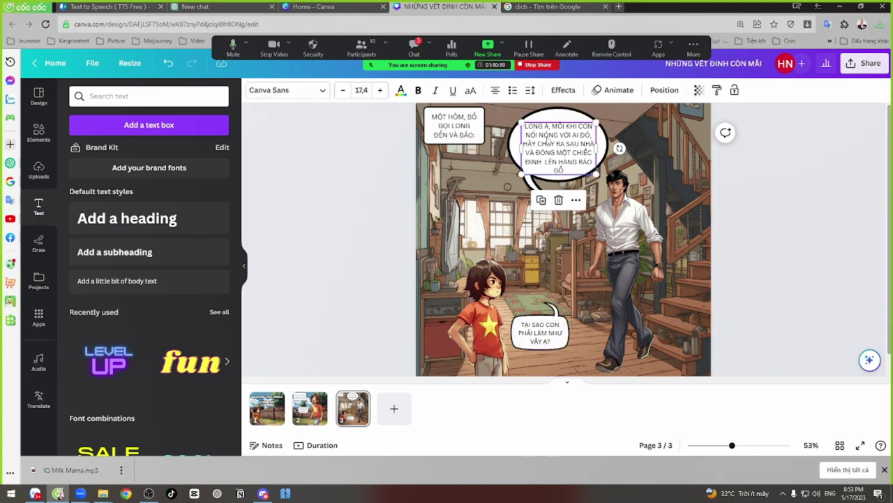
{"action": "left_click", "coordinate": [539, 340]}
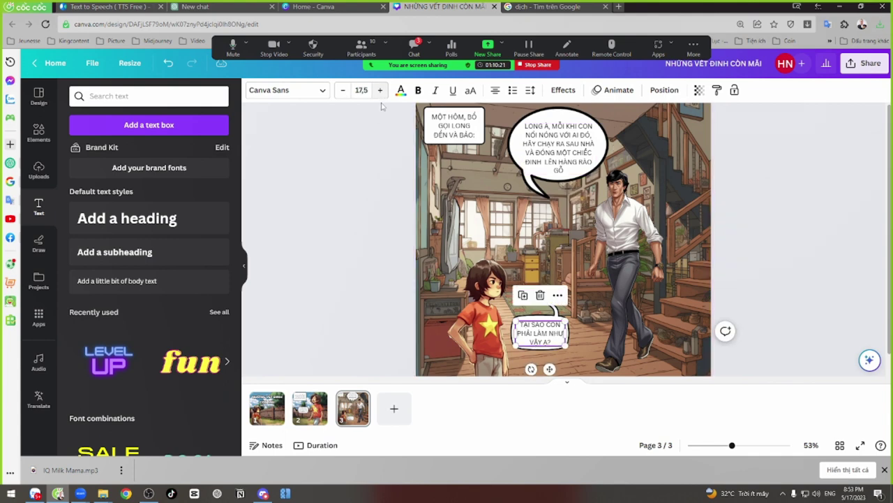
{"action": "left_click", "coordinate": [549, 319]}
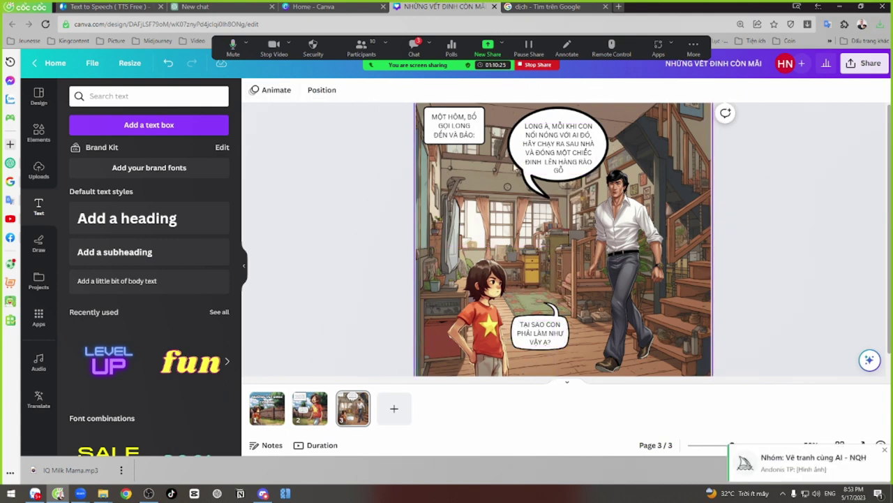
Step: Add page 4 and set the uploaded staircase room interior as its background image
{"action": "left_click", "coordinate": [395, 410]}
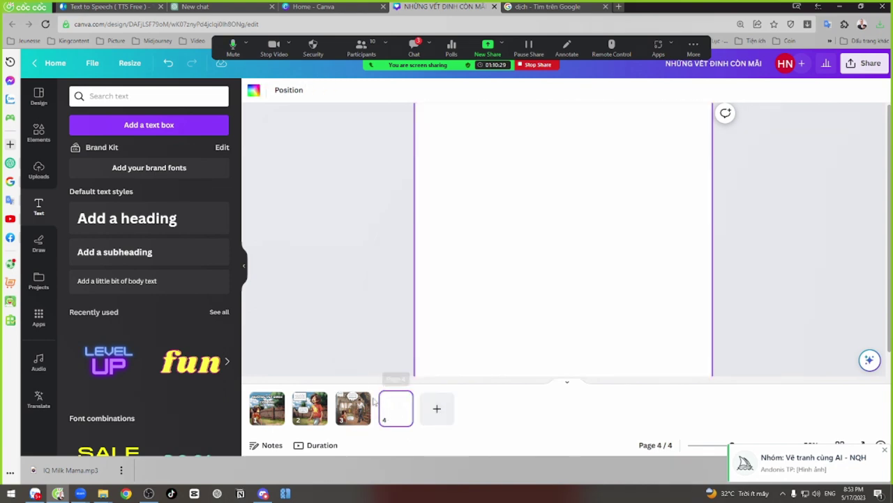
{"action": "left_click", "coordinate": [356, 411]}
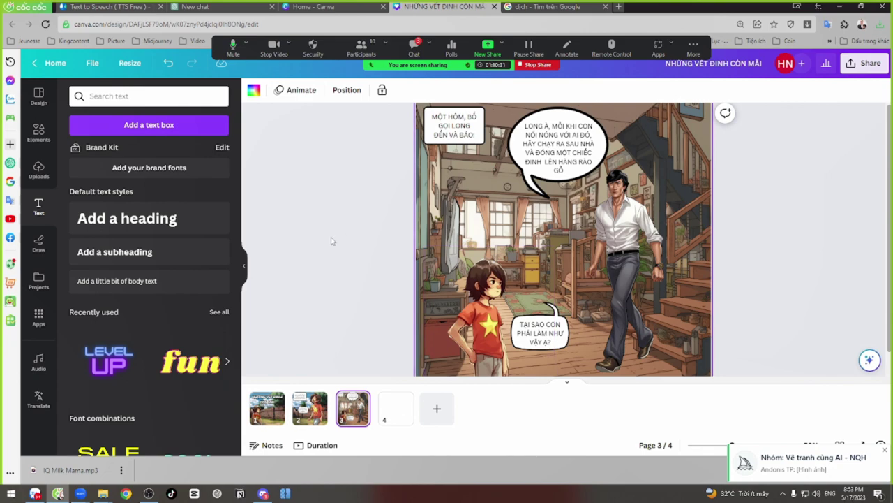
{"action": "left_click", "coordinate": [38, 169]}
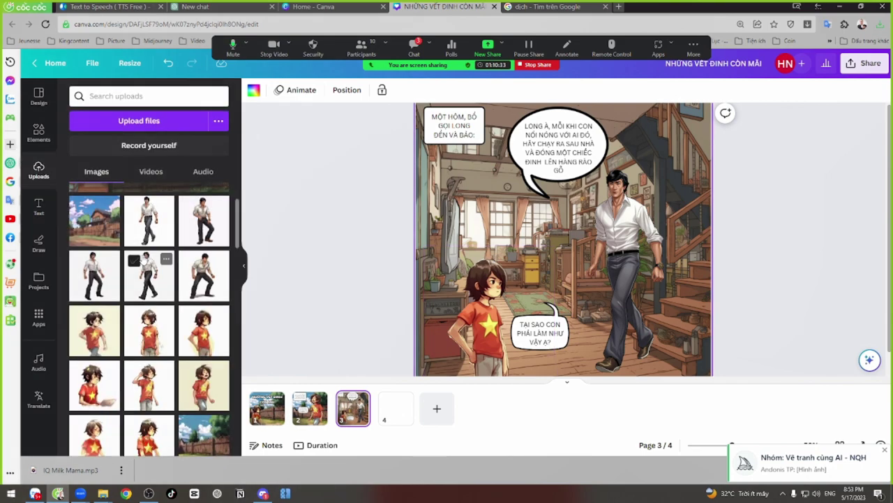
{"action": "scroll", "coordinate": [176, 335], "scroll_direction": "down", "scroll_amount": 3}
{"action": "scroll", "coordinate": [177, 351], "scroll_direction": "down", "scroll_amount": 3}
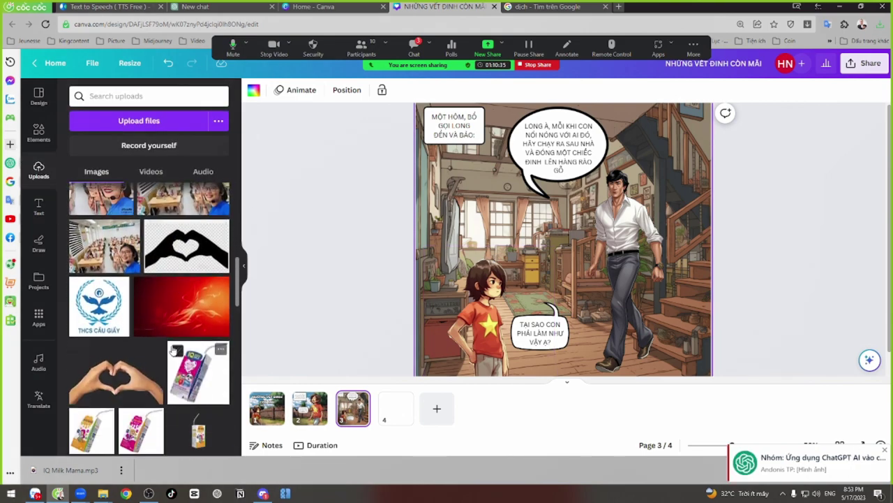
{"action": "scroll", "coordinate": [161, 293], "scroll_direction": "up", "scroll_amount": 10}
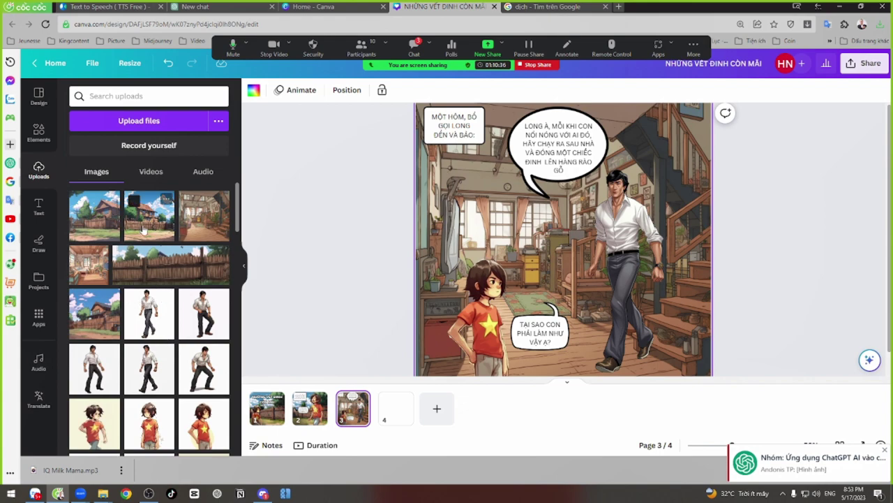
{"action": "left_click", "coordinate": [204, 216]}
{"action": "left_click_drag", "start_coordinate": [502, 311], "coordinate": [391, 412]}
{"action": "right_click", "coordinate": [580, 262]}
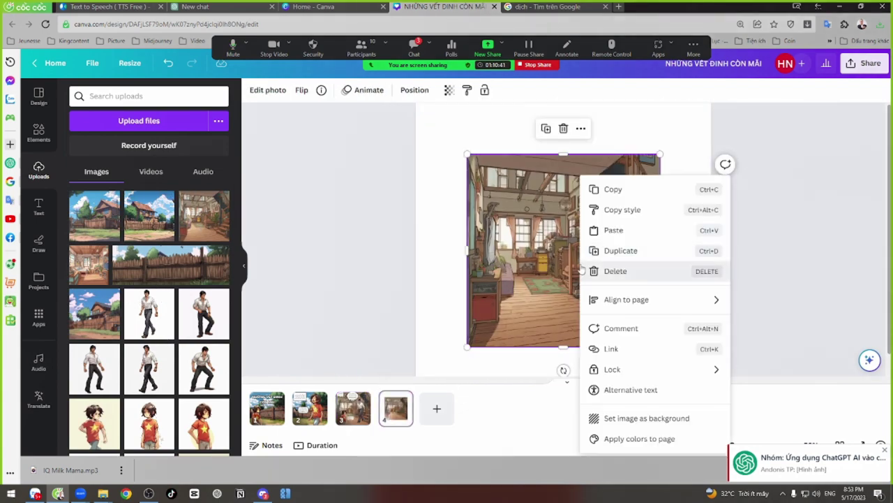
{"action": "left_click", "coordinate": [639, 417]}
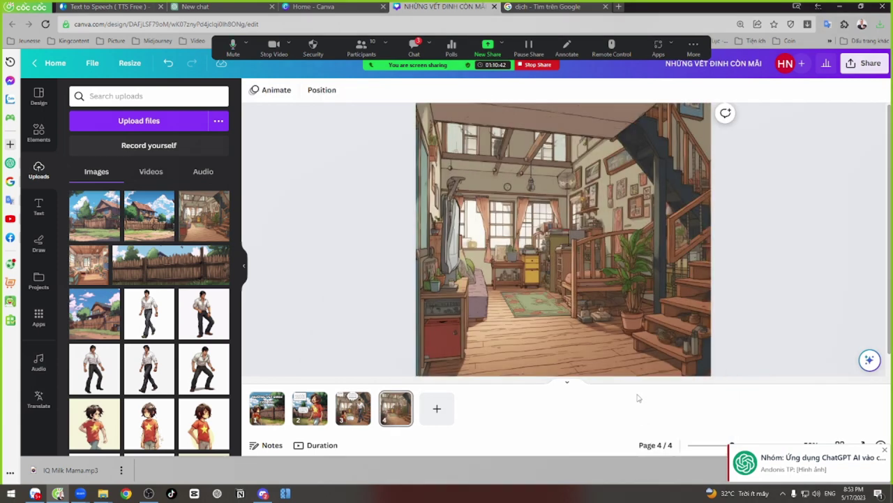
Step: Enlarge the page 4 background within its crop and reposition it to show the staircase side of the room
{"action": "double_click", "coordinate": [601, 231]}
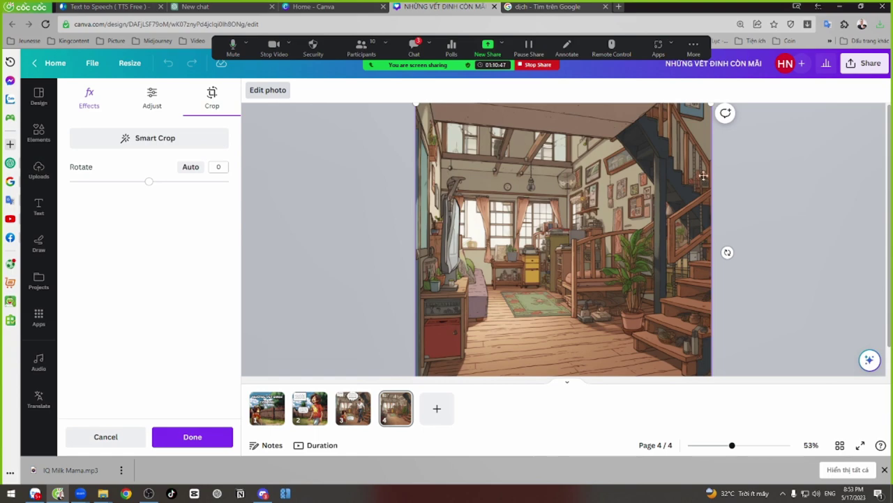
{"action": "left_click_drag", "start_coordinate": [714, 104], "coordinate": [865, 180]}
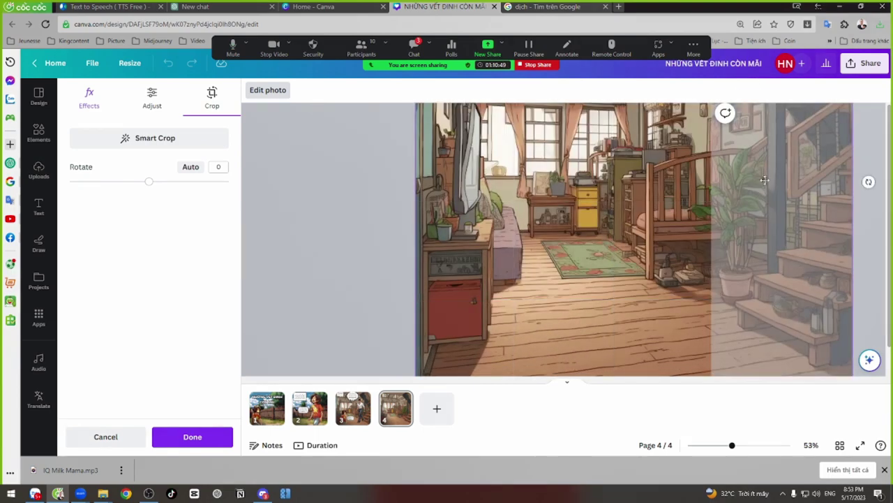
{"action": "left_click_drag", "start_coordinate": [677, 258], "coordinate": [638, 312]}
{"action": "left_click", "coordinate": [800, 271]}
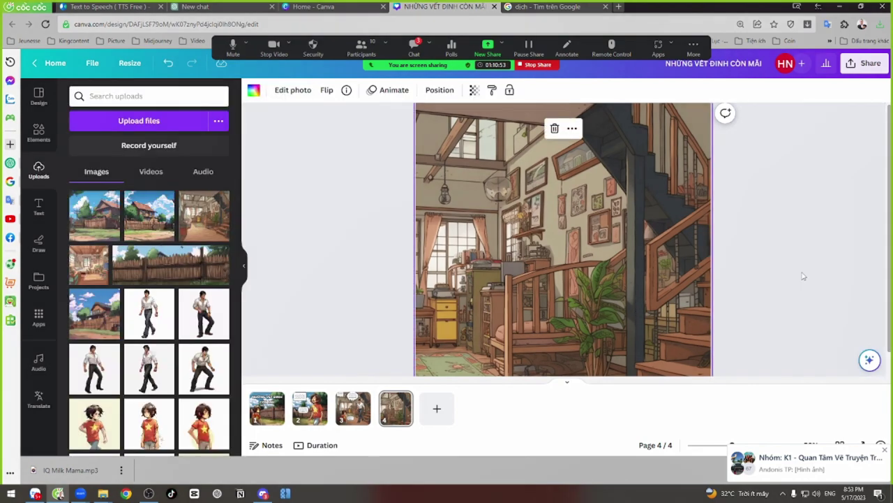
{"action": "left_click", "coordinate": [363, 413]}
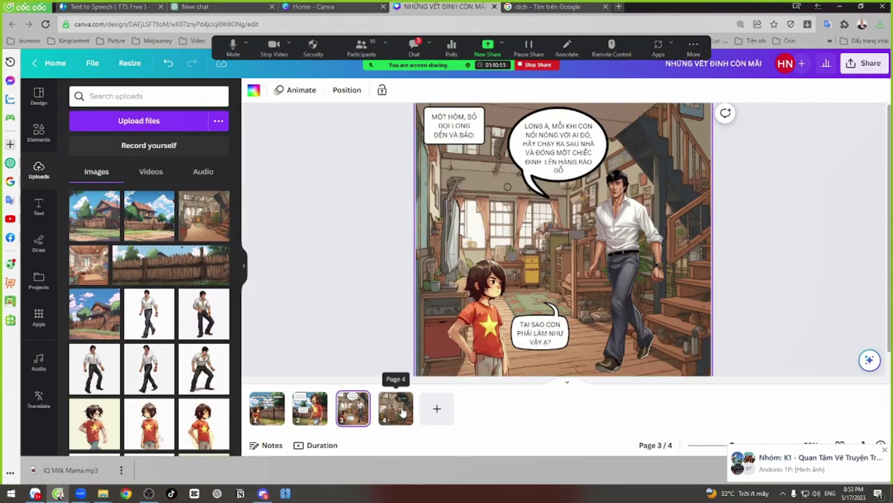
{"action": "left_click", "coordinate": [402, 413]}
{"action": "left_click", "coordinate": [353, 411]}
{"action": "left_click", "coordinate": [396, 411]}
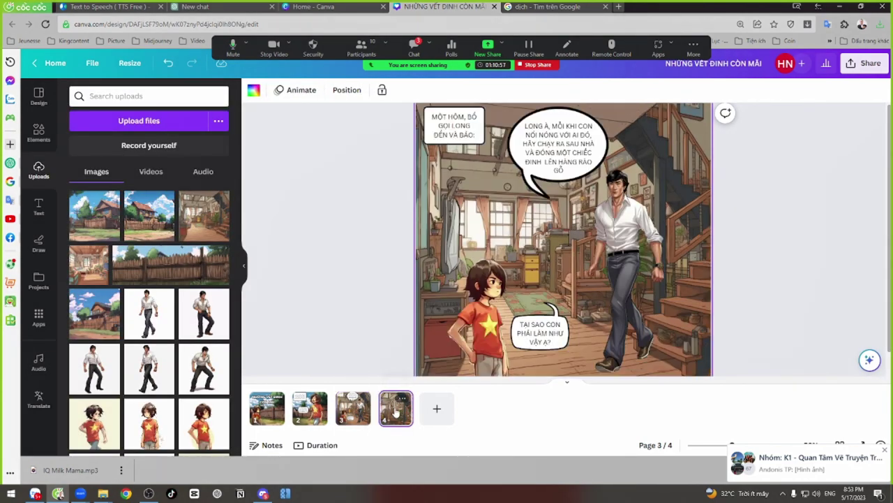
{"action": "left_click", "coordinate": [146, 304]}
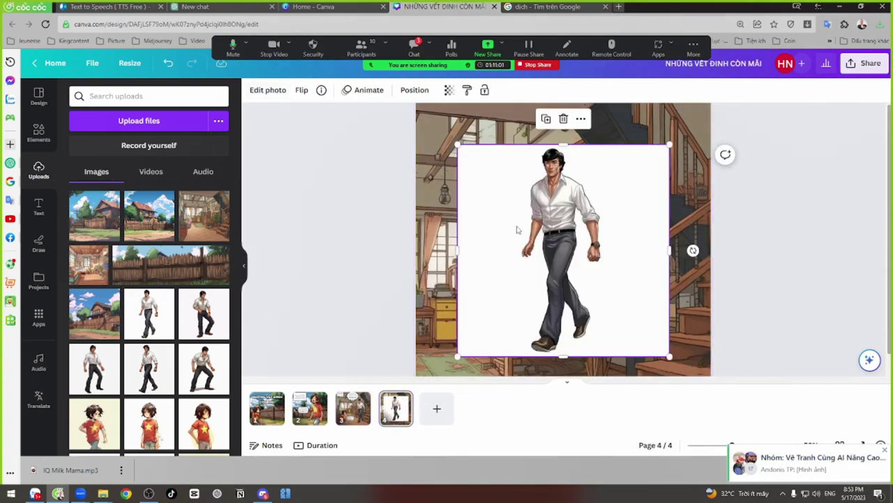
{"action": "key", "text": "Delete"}
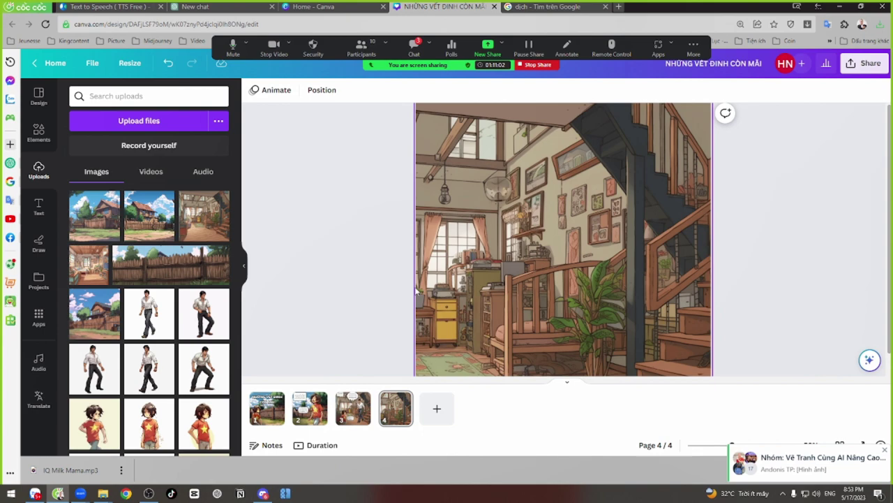
Step: Copy the father's cut-out figure from page 3 onto page 4
{"action": "left_click", "coordinate": [357, 411]}
{"action": "left_click", "coordinate": [649, 246]}
{"action": "key", "text": "ctrl+c"}
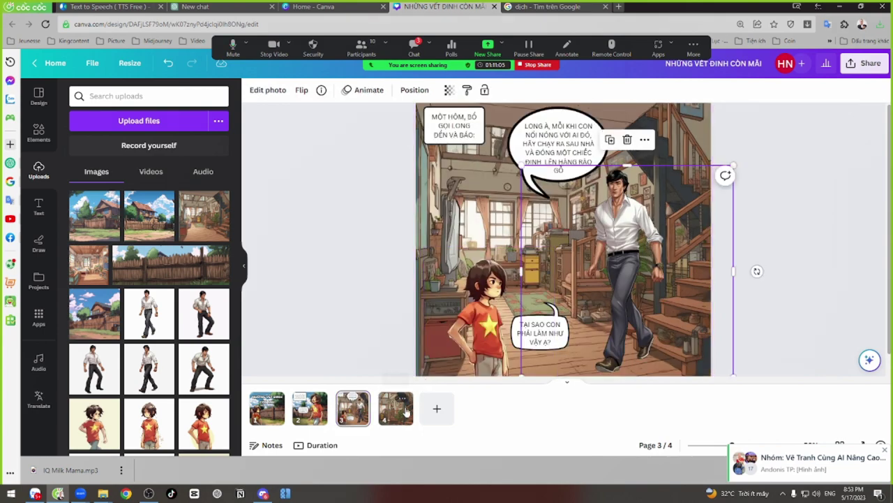
{"action": "left_click", "coordinate": [396, 408]}
{"action": "key", "text": "ctrl+v"}
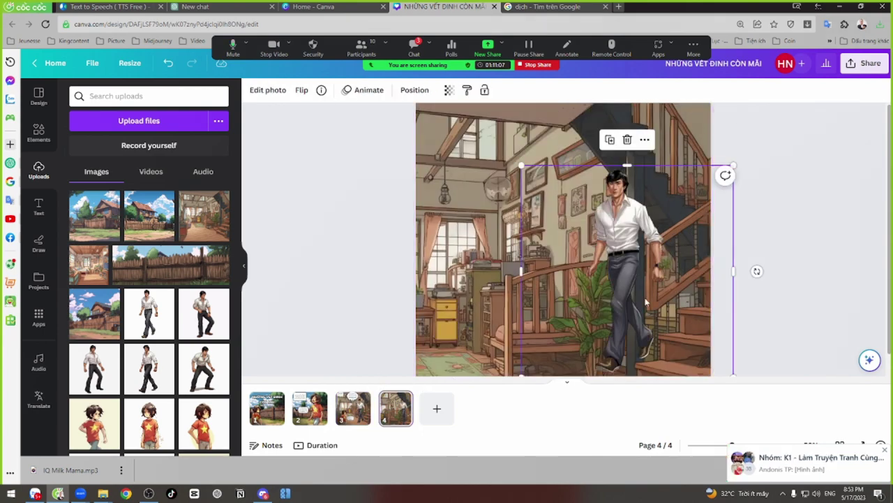
Step: Crop the father's figure on page 4 to his upper body and enlarge it to about 819 by 939
{"action": "left_click_drag", "start_coordinate": [649, 206], "coordinate": [634, 175]}
{"action": "left_click_drag", "start_coordinate": [615, 344], "coordinate": [611, 213]}
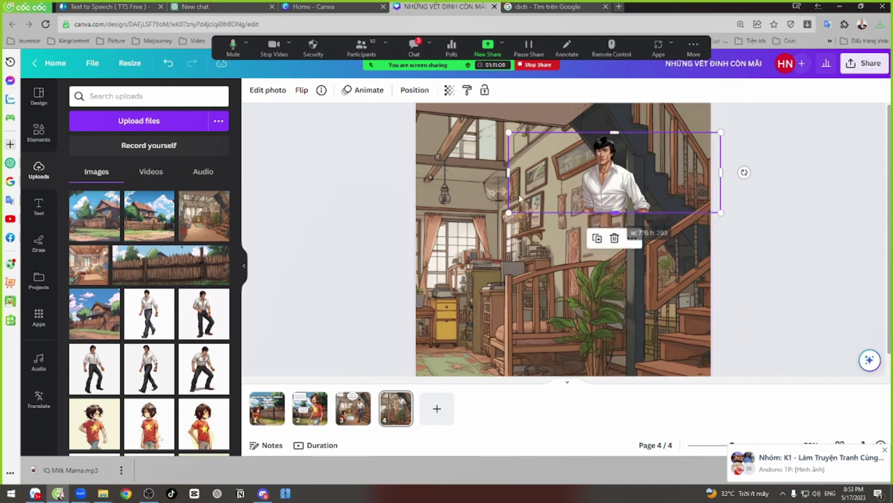
{"action": "left_click_drag", "start_coordinate": [508, 178], "coordinate": [572, 180]}
{"action": "left_click_drag", "start_coordinate": [719, 173], "coordinate": [785, 414]}
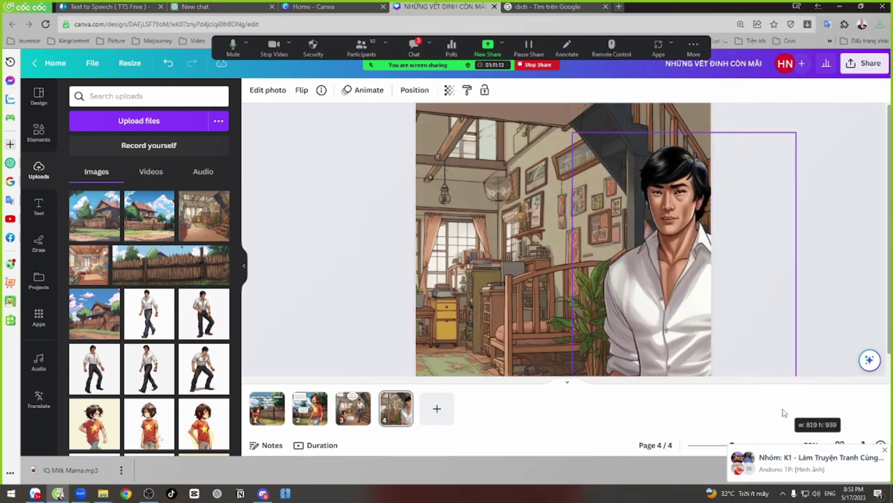
Step: Shift the father's close-up toward the page centre, enlarge it slightly and fine-tune its placement against the staircase
{"action": "left_click_drag", "start_coordinate": [678, 265], "coordinate": [645, 242]}
{"action": "left_click_drag", "start_coordinate": [599, 270], "coordinate": [595, 231]}
{"action": "key", "text": "ctrl+z"}
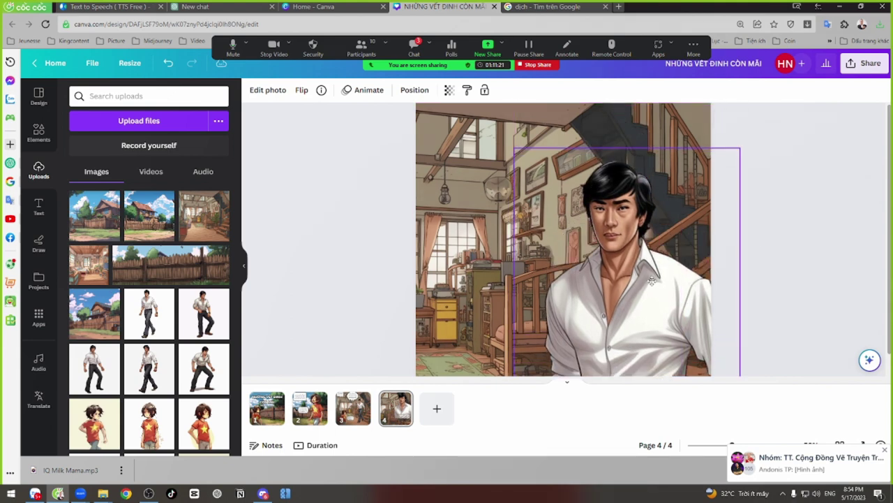
{"action": "left_click_drag", "start_coordinate": [742, 147], "coordinate": [775, 147]}
{"action": "left_click_drag", "start_coordinate": [616, 239], "coordinate": [601, 239]}
{"action": "left_click", "coordinate": [376, 229]}
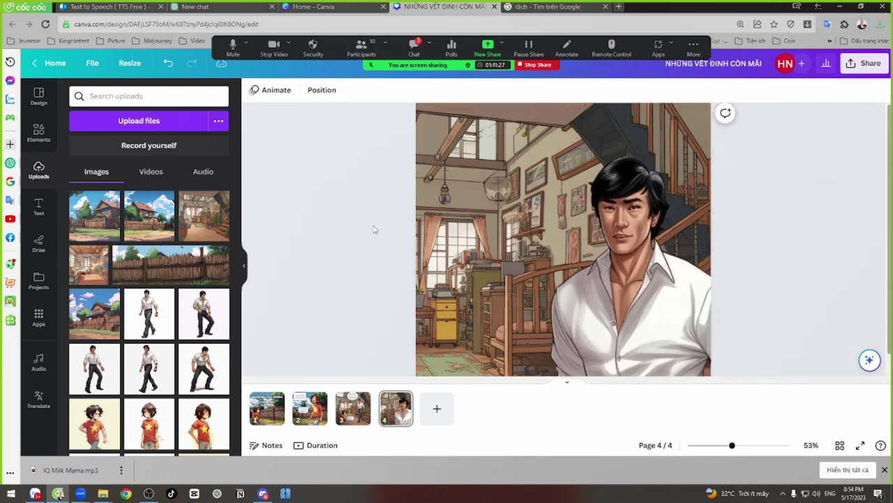
Step: Copy the father's speech bubble and dialogue from page 3 to page 4, placing them above and beside his head
{"action": "left_click", "coordinate": [352, 408]}
{"action": "left_click", "coordinate": [557, 158]}
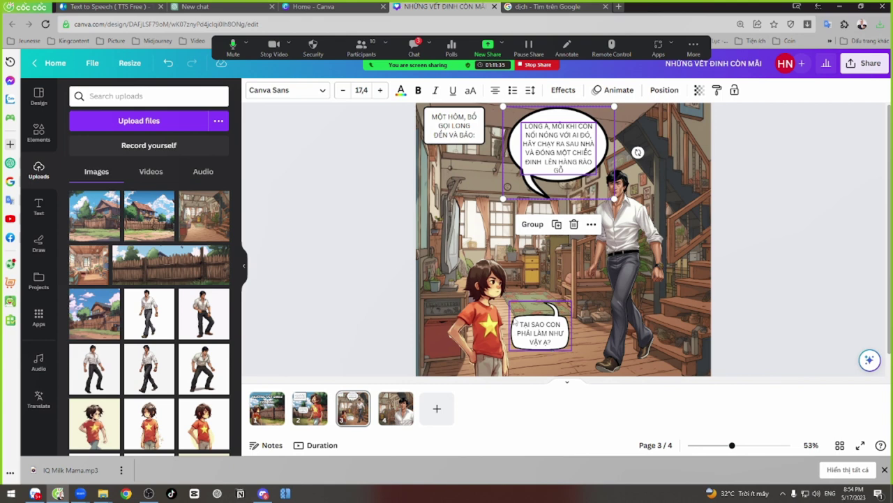
{"action": "left_click", "coordinate": [397, 412]}
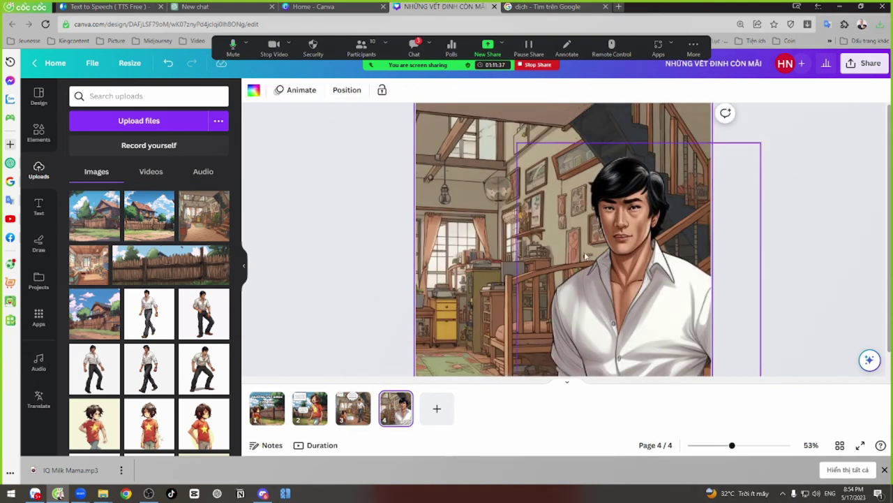
{"action": "key", "text": "ctrl+v"}
{"action": "left_click_drag", "start_coordinate": [549, 192], "coordinate": [509, 205]}
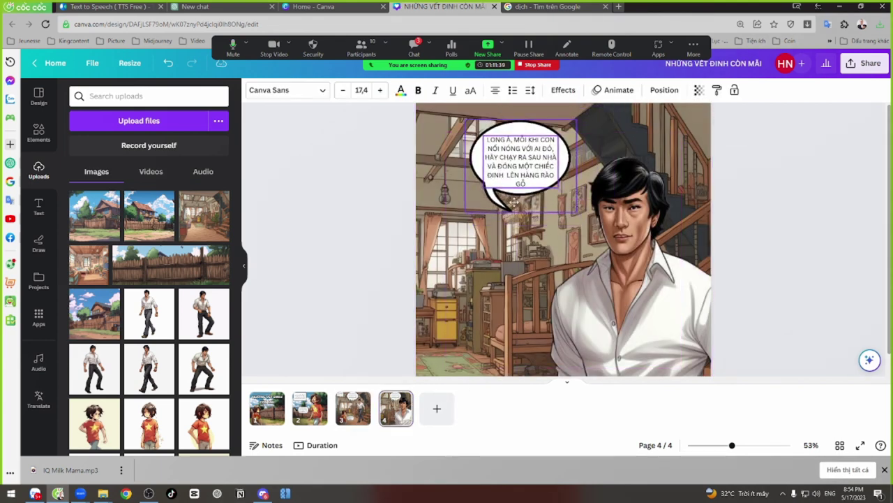
{"action": "left_click", "coordinate": [335, 216]}
Step: Rewrite and re-centre the father's line: "LÀM NHƯ VẬY CON SẼ GIẢI TỎA ĐƯỢC CƠN NÓNG GIẬN CỦA MÌNH, CON CỨ THỬ LÀM THEO LỜI BỐ ĐI"
{"action": "double_click", "coordinate": [532, 162]}
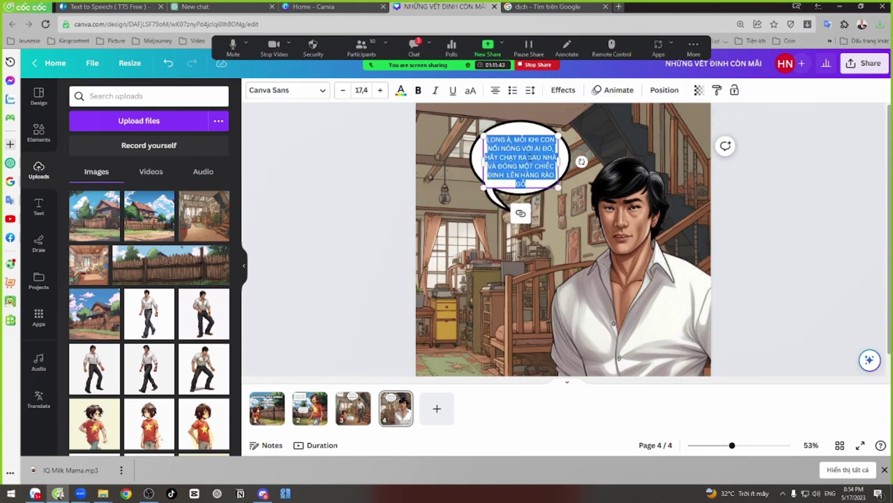
{"action": "type", "text": "LÀM NHƯ VẬY CON SẼ"}
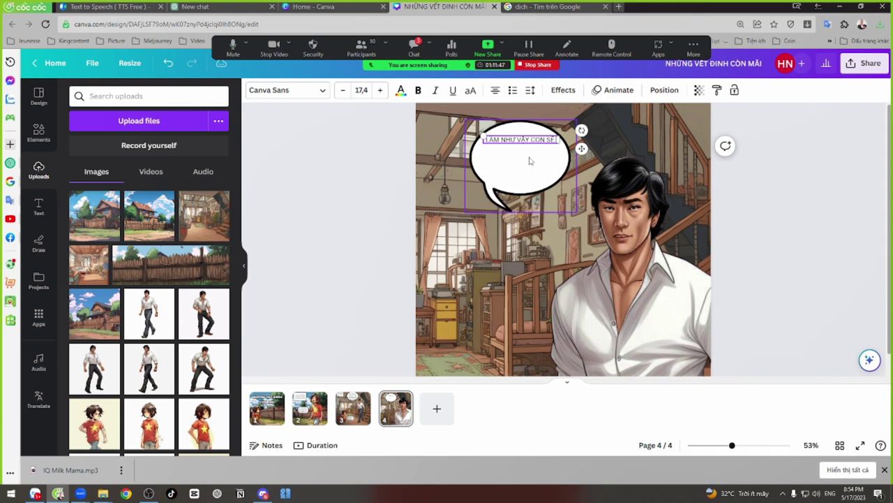
{"action": "type", "text": " GÌ"}
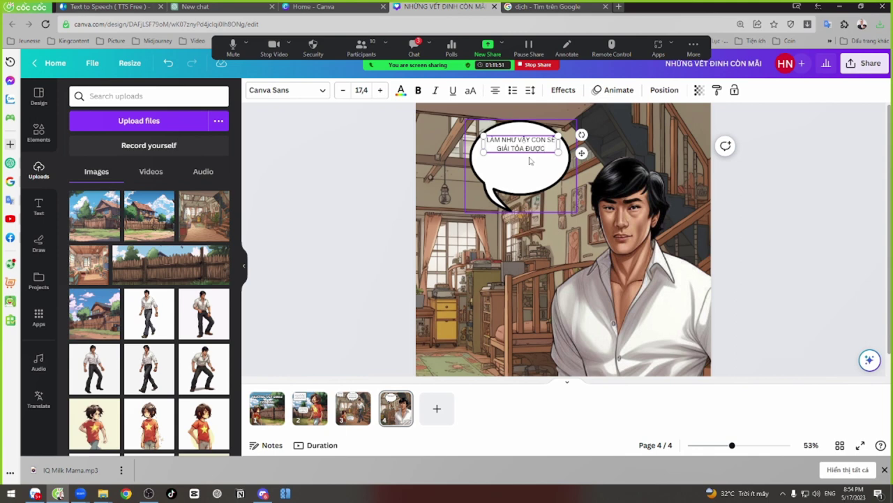
{"action": "type", "text": " NỖ"}
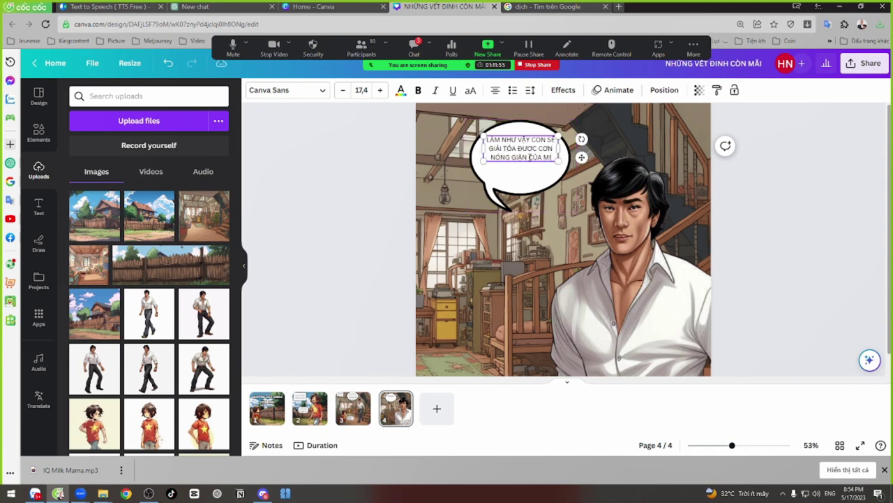
{"action": "type", "text": ", CÓ"}
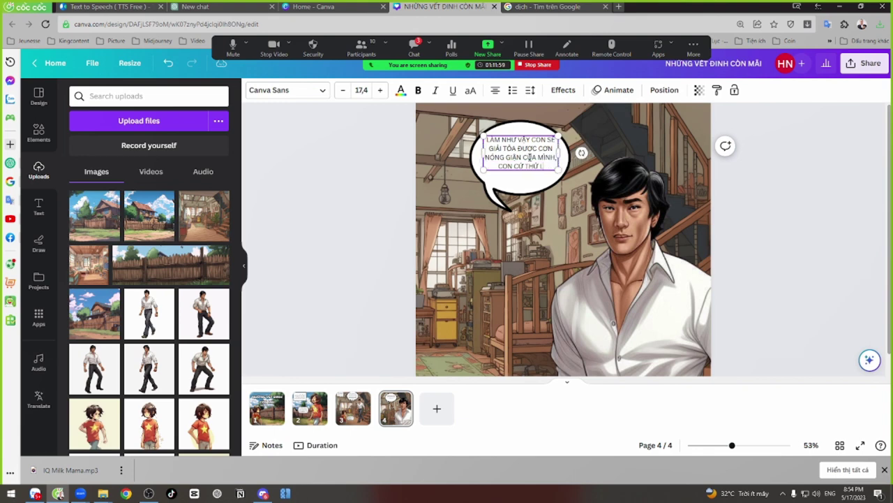
{"action": "type", "text": " LƠ"}
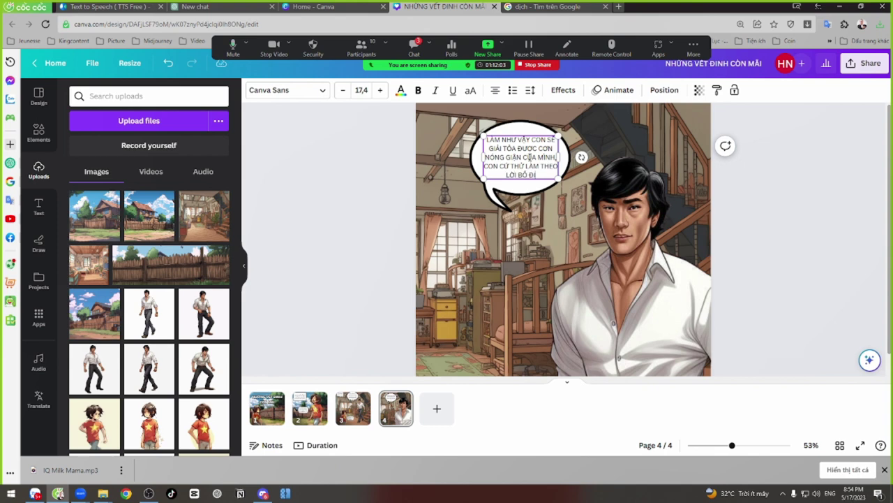
{"action": "left_click_drag", "start_coordinate": [531, 158], "coordinate": [525, 155]}
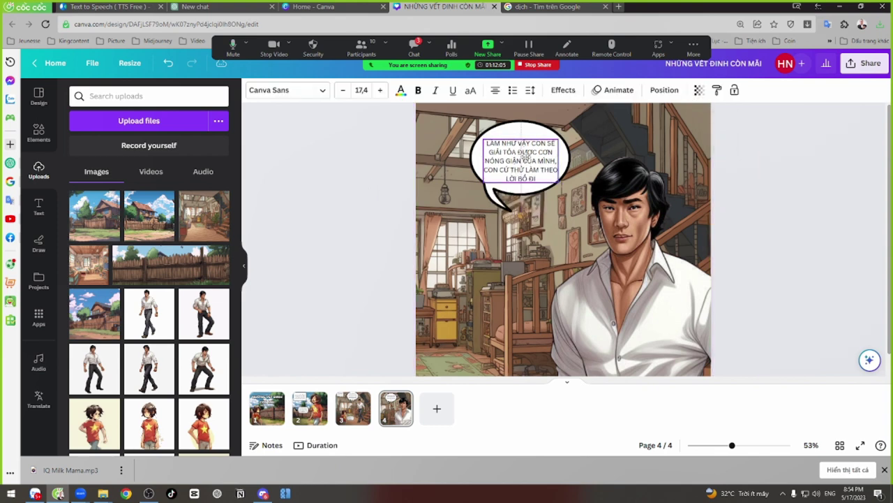
{"action": "left_click", "coordinate": [352, 200]}
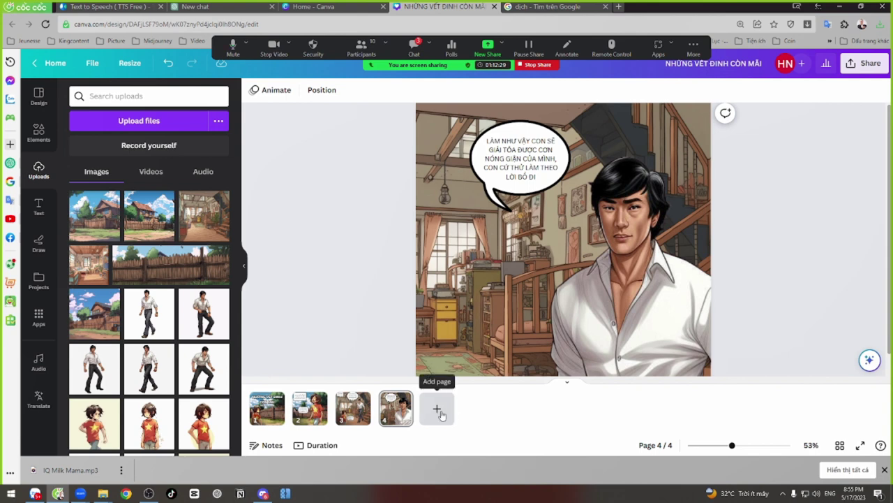
Step: Copy the boy's speech bubble and question from page 3 into the lower-left corner of the page 4 scene
{"action": "left_click", "coordinate": [359, 419]}
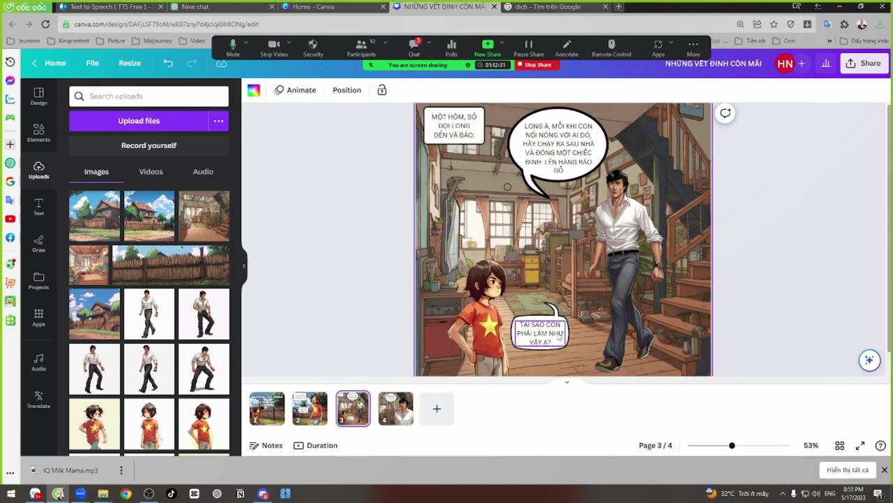
{"action": "left_click", "coordinate": [559, 336]}
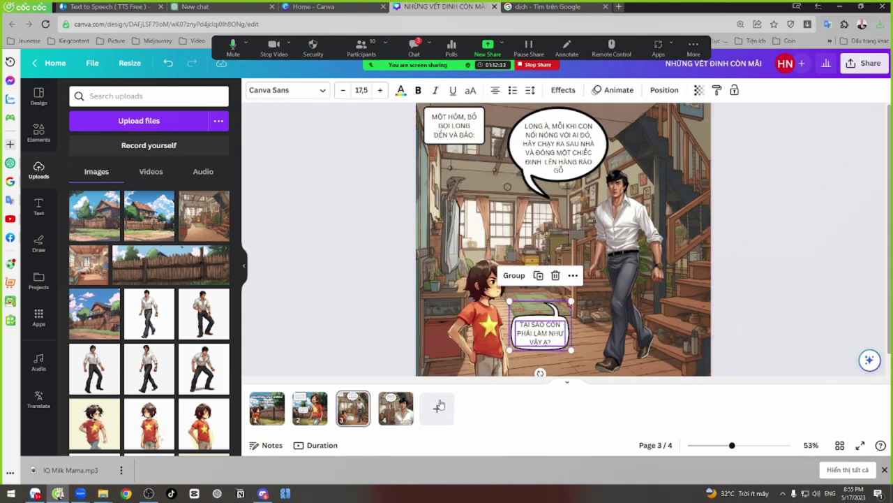
{"action": "left_click", "coordinate": [395, 408]}
{"action": "key", "text": "ctrl+v"}
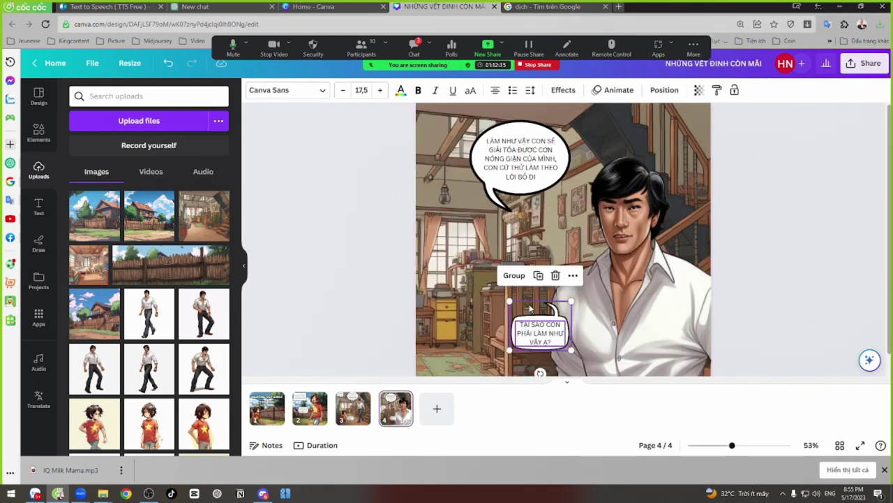
{"action": "left_click_drag", "start_coordinate": [531, 308], "coordinate": [453, 319]}
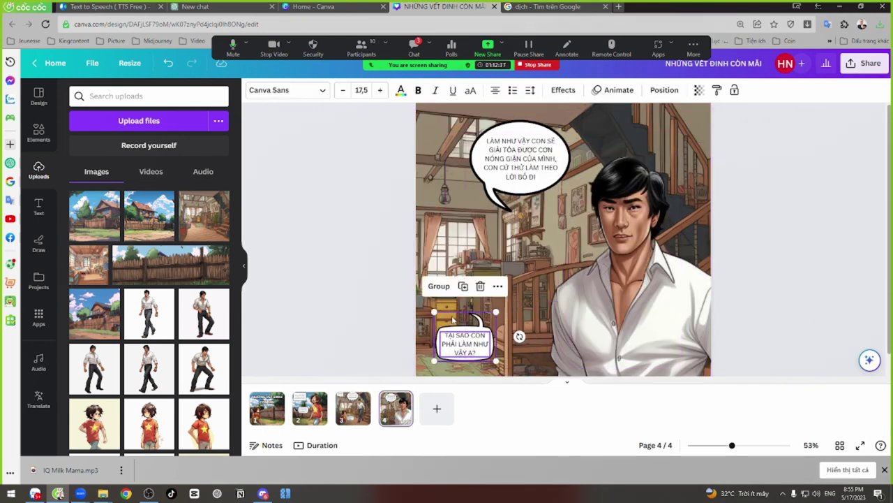
{"action": "left_click", "coordinate": [392, 329]}
Step: Flip the boy's copied bubble vertically so its tail points down toward the lower right
{"action": "left_click", "coordinate": [492, 355]}
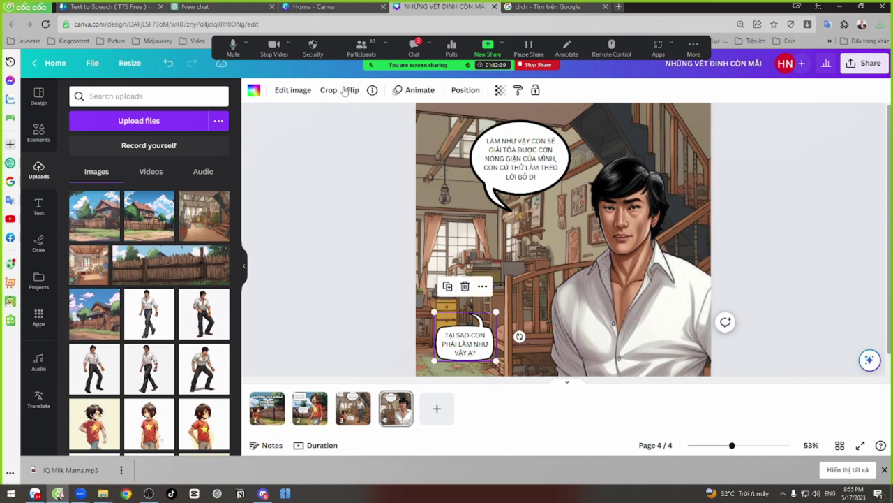
{"action": "left_click", "coordinate": [352, 90]}
{"action": "left_click", "coordinate": [374, 117]}
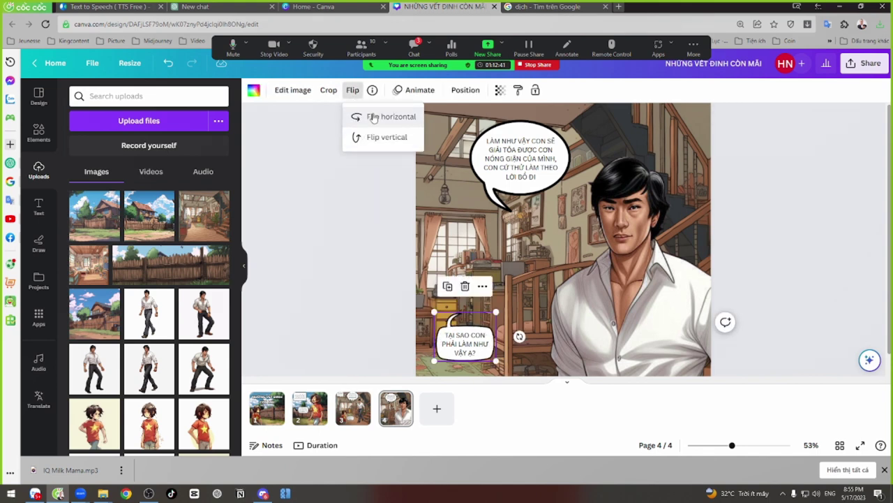
{"action": "left_click", "coordinate": [374, 139]}
{"action": "left_click", "coordinate": [372, 118]}
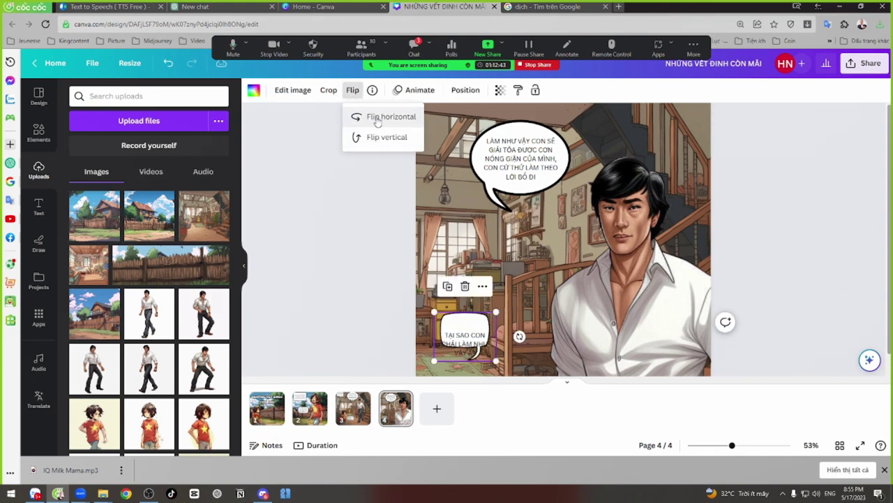
Step: Replace the boy's copied question with "VÂNG Ạ" and centre the text inside the flipped bubble
{"action": "left_click", "coordinate": [466, 340]}
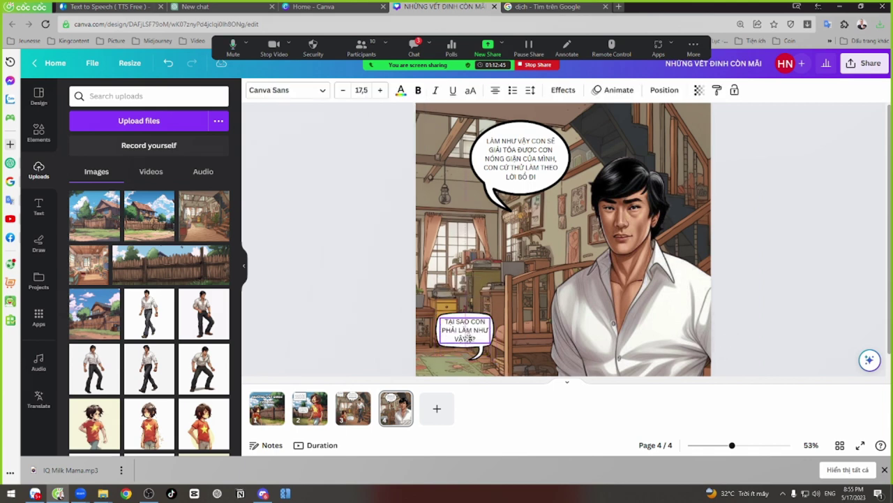
{"action": "double_click", "coordinate": [470, 338]}
{"action": "type", "text": "VA"}
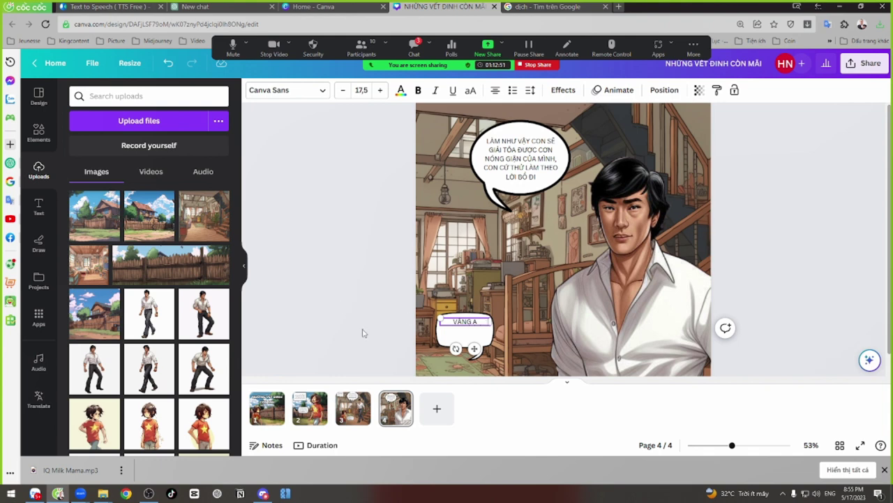
{"action": "left_click", "coordinate": [479, 341]}
{"action": "left_click_drag", "start_coordinate": [465, 323], "coordinate": [465, 331]}
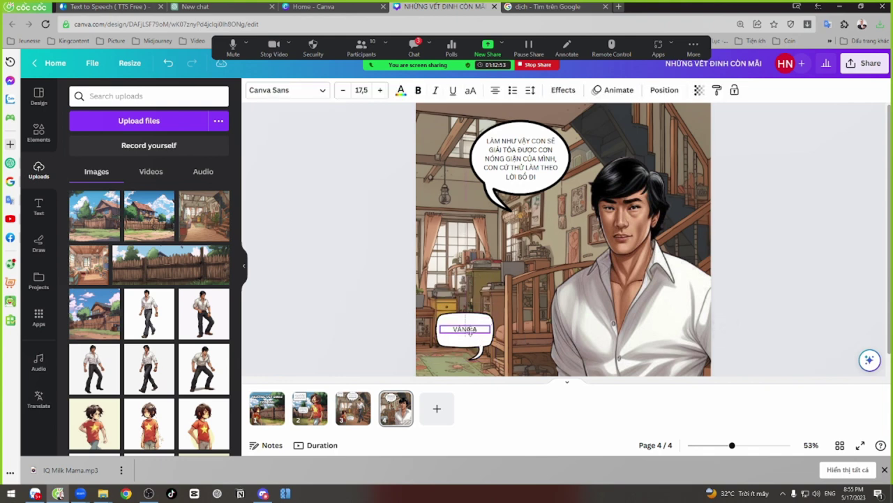
{"action": "left_click", "coordinate": [386, 327]}
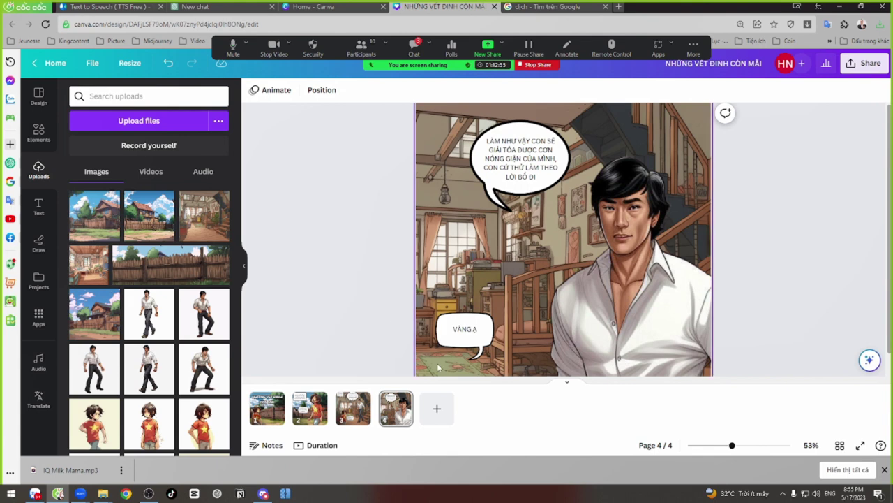
Step: Add a blank page 5, and on page 4 move the "VÂNG Ạ" bubble with its text up beside the father's shoulder
{"action": "left_click", "coordinate": [439, 411]}
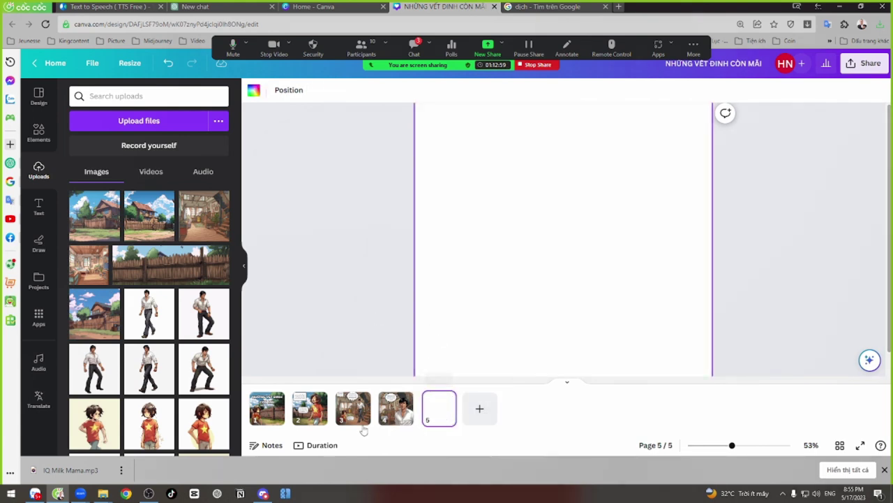
{"action": "left_click", "coordinate": [396, 407]}
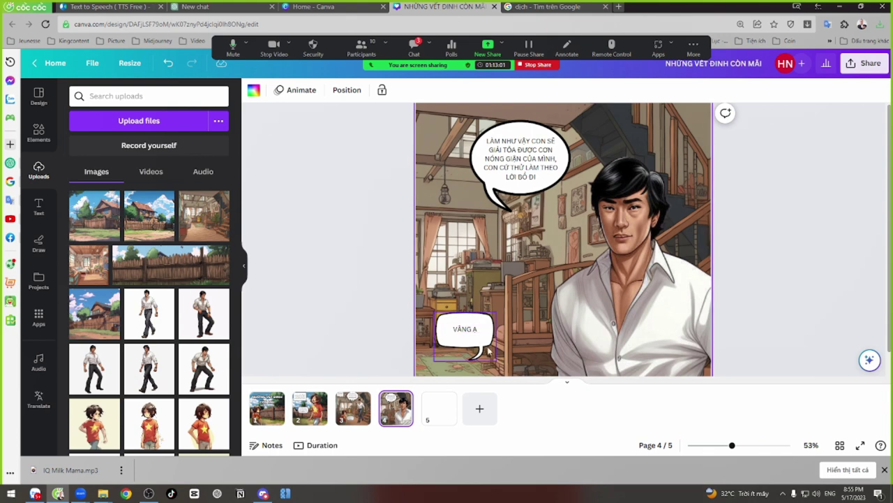
{"action": "left_click", "coordinate": [478, 338]}
{"action": "left_click", "coordinate": [469, 329], "text": "shift"}
{"action": "left_click_drag", "start_coordinate": [474, 341], "coordinate": [536, 270]}
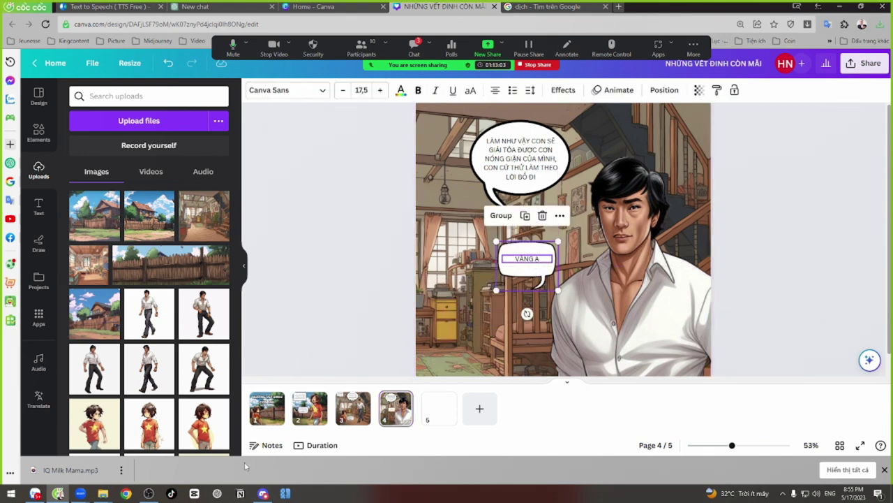
Step: Copy the boy from page 3 onto page 4 and shift him slightly up on the scene's left side
{"action": "left_click", "coordinate": [353, 407]}
{"action": "left_click", "coordinate": [475, 308]}
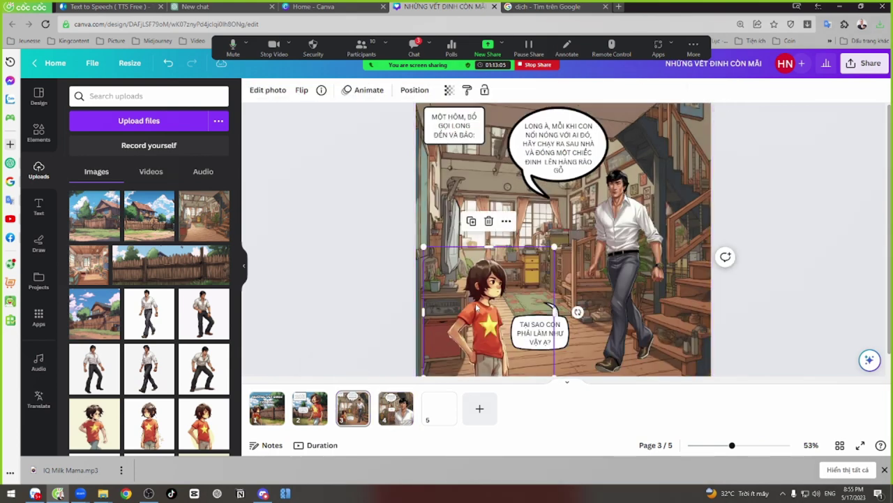
{"action": "left_click", "coordinate": [396, 407]}
{"action": "left_click", "coordinate": [512, 300]}
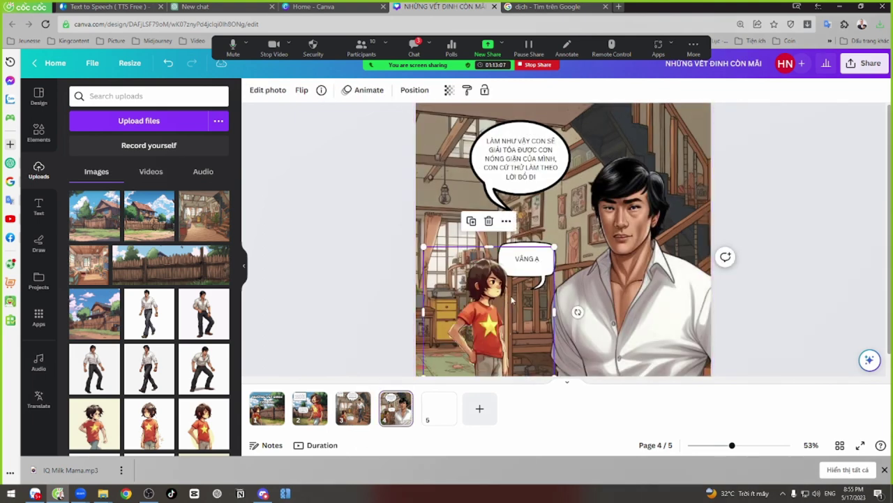
{"action": "left_click_drag", "start_coordinate": [506, 343], "coordinate": [506, 322]}
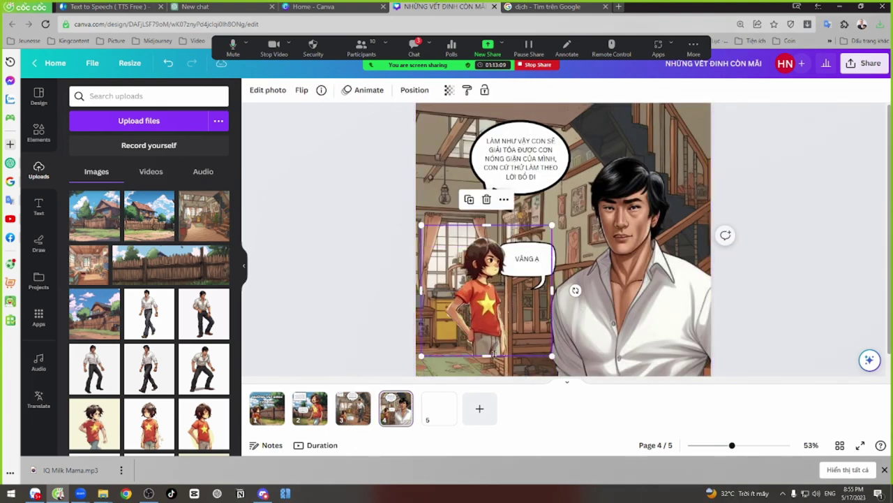
Step: Crop the copied boy on page 4 to his head and shoulders, trimming the empty space at both sides
{"action": "left_click_drag", "start_coordinate": [487, 355], "coordinate": [487, 297]}
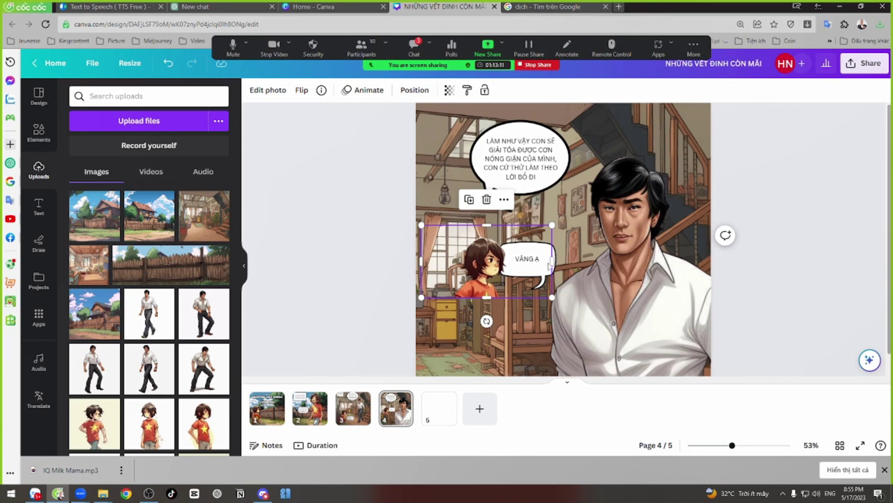
{"action": "left_click_drag", "start_coordinate": [550, 264], "coordinate": [517, 261]}
{"action": "left_click_drag", "start_coordinate": [422, 262], "coordinate": [450, 262]}
Step: Enlarge the cropped boy and place him in the lower-left corner of the page 4 scene, facing his father
{"action": "left_click_drag", "start_coordinate": [517, 297], "coordinate": [606, 401]}
{"action": "left_click_drag", "start_coordinate": [579, 307], "coordinate": [507, 292]}
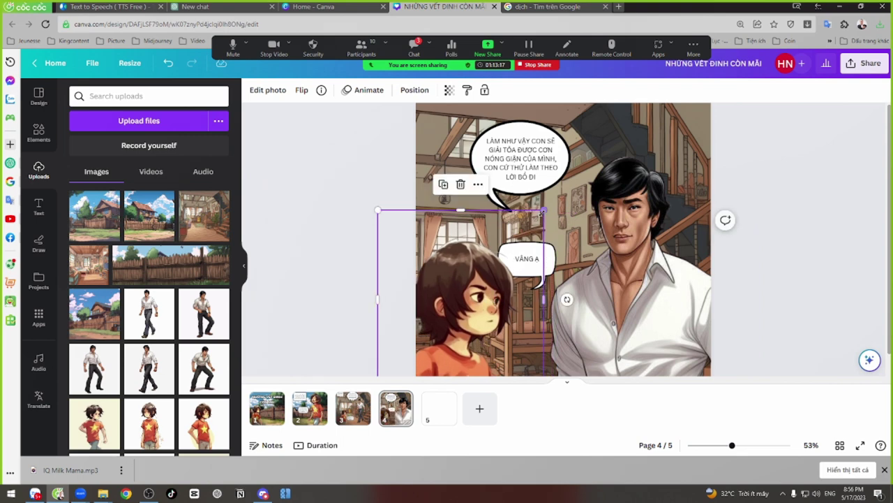
{"action": "left_click_drag", "start_coordinate": [544, 211], "coordinate": [500, 255]}
{"action": "left_click_drag", "start_coordinate": [457, 324], "coordinate": [480, 323]}
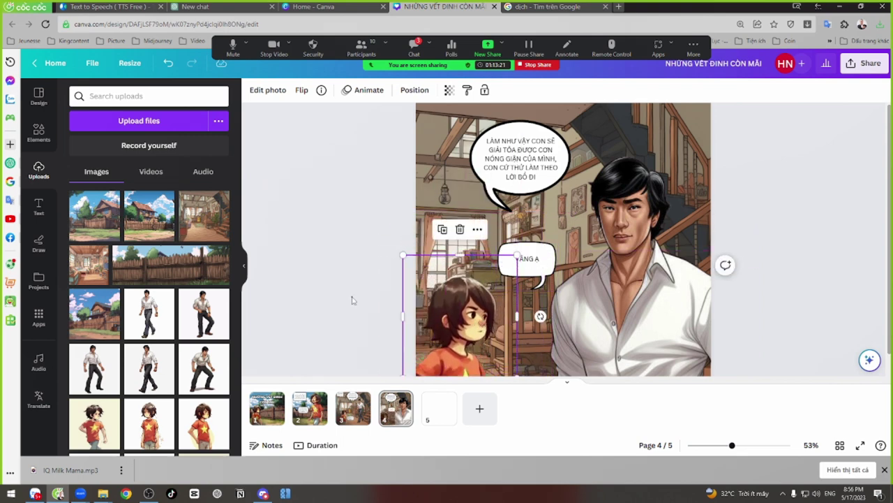
Step: Move the "VÂNG Ạ" bubble and its text to just above the boy's head
{"action": "left_click", "coordinate": [353, 300]}
{"action": "left_click_drag", "start_coordinate": [530, 274], "coordinate": [501, 268]}
{"action": "left_click", "coordinate": [525, 259]}
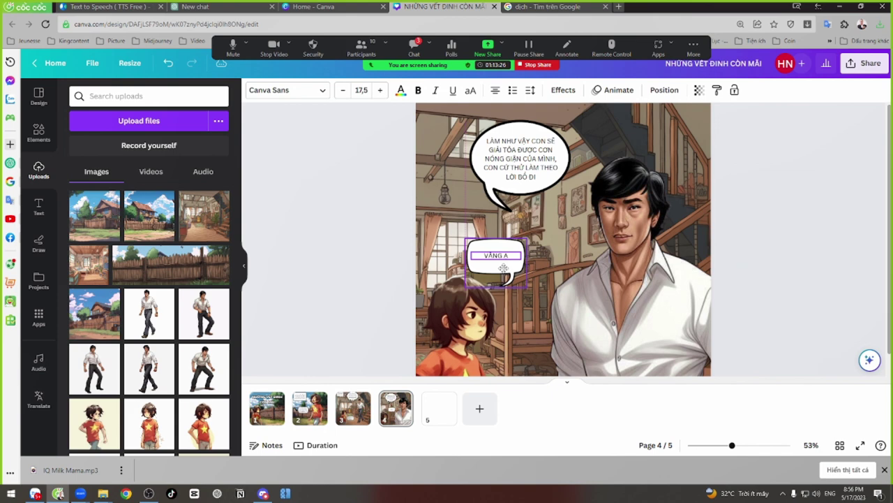
{"action": "left_click", "coordinate": [372, 284]}
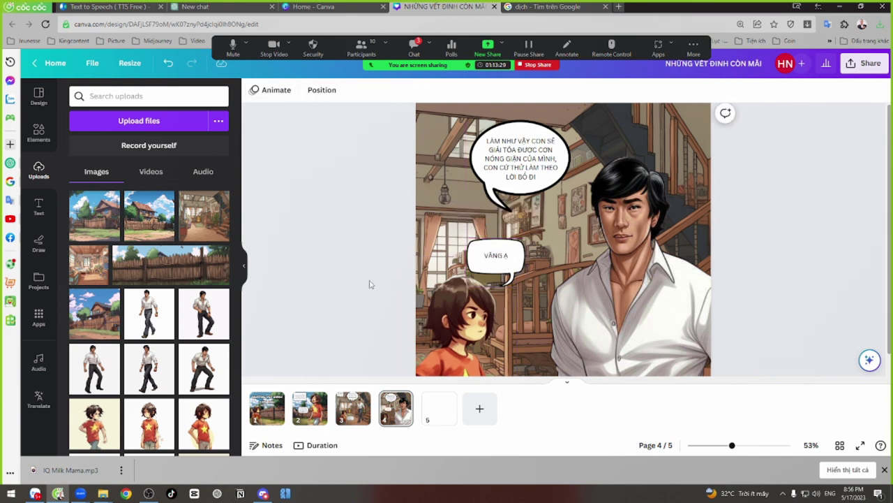
Step: Review pages 2, 3 and 4, comparing how the boy's picture looks at its different sizes
{"action": "left_click", "coordinate": [356, 418]}
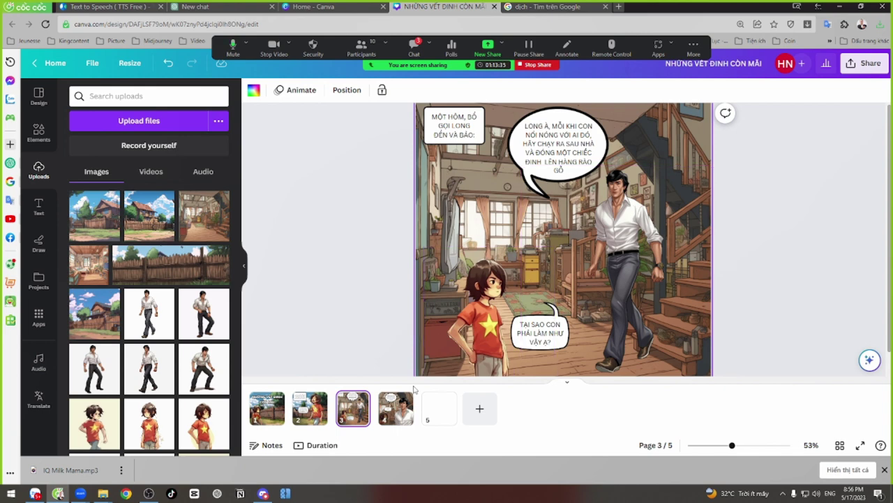
{"action": "left_click", "coordinate": [411, 406]}
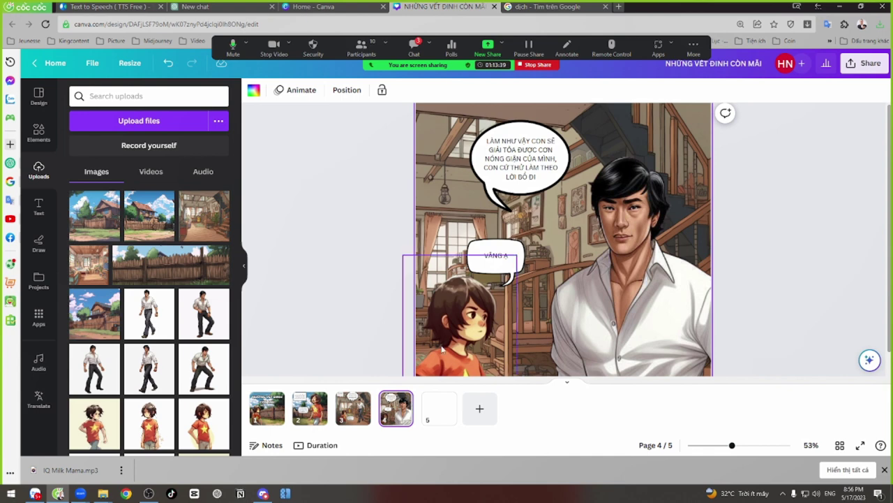
{"action": "left_click", "coordinate": [454, 330]}
{"action": "left_click", "coordinate": [309, 408]}
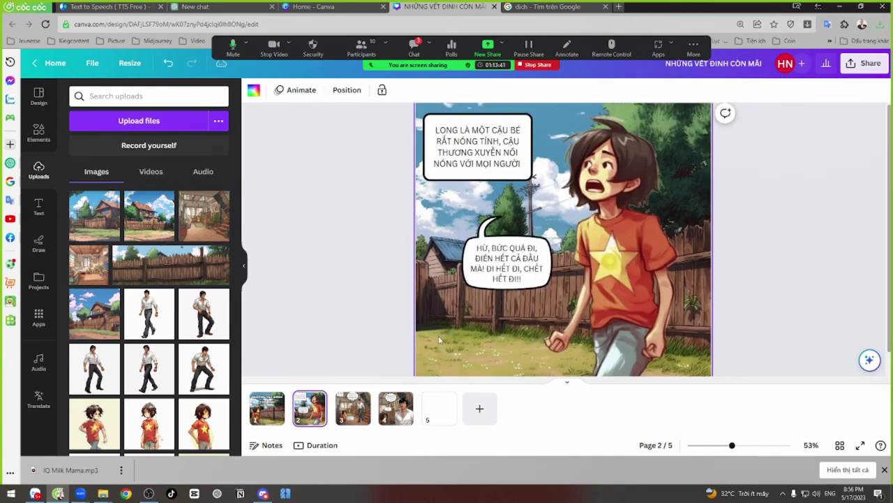
{"action": "left_click", "coordinate": [629, 245]}
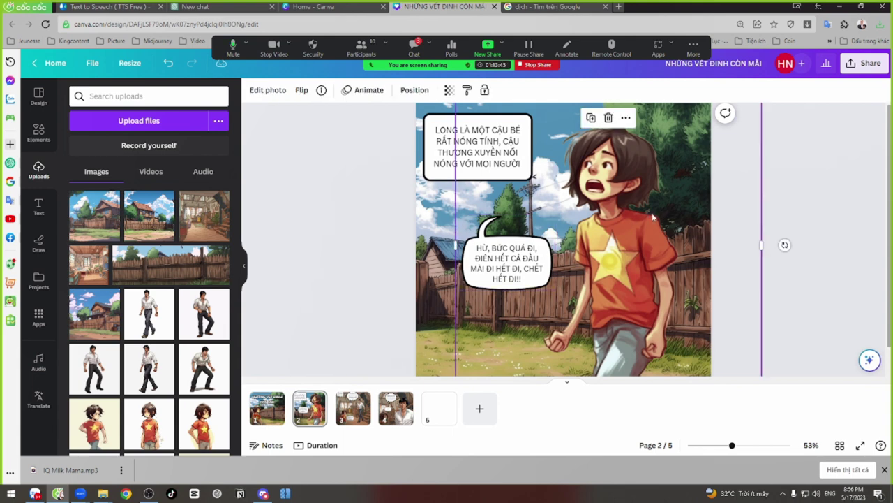
{"action": "left_click", "coordinate": [328, 216]}
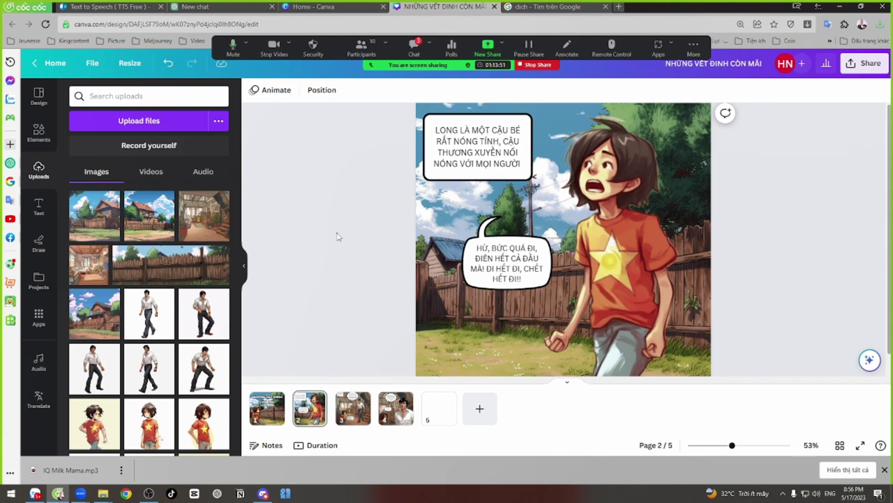
{"action": "left_click", "coordinate": [353, 406]}
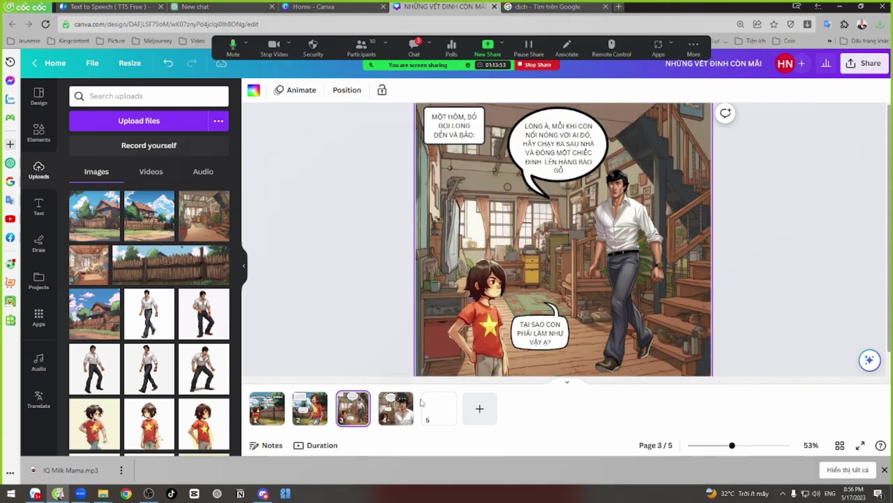
{"action": "left_click", "coordinate": [404, 415]}
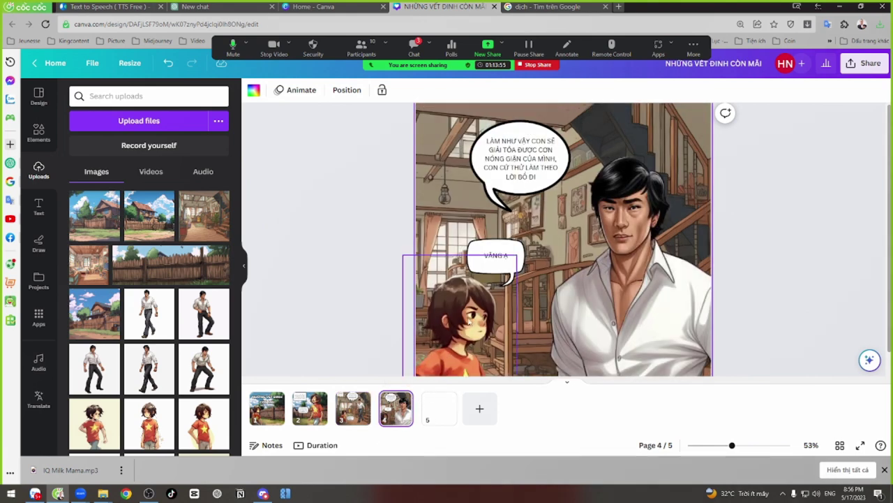
{"action": "left_click", "coordinate": [333, 292]}
Step: Open the upscale.media website in a new browser tab
{"action": "left_click", "coordinate": [593, 8]}
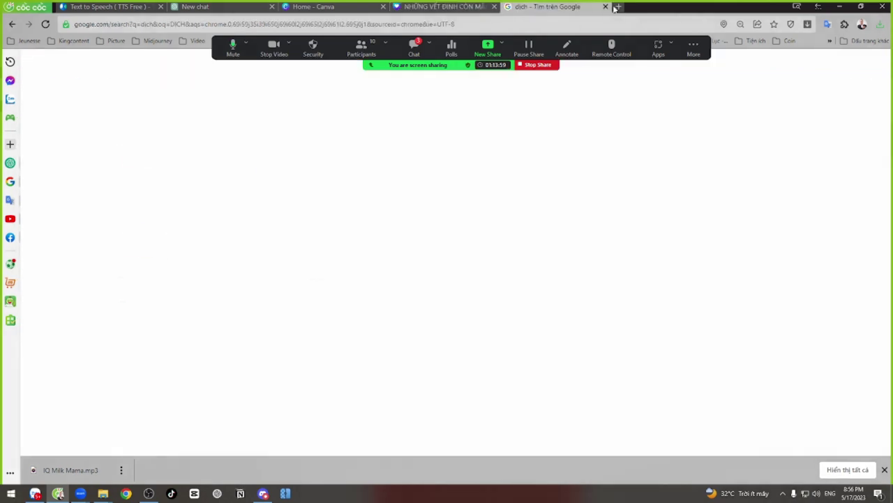
{"action": "left_click", "coordinate": [619, 6]}
{"action": "type", "text": "up"}
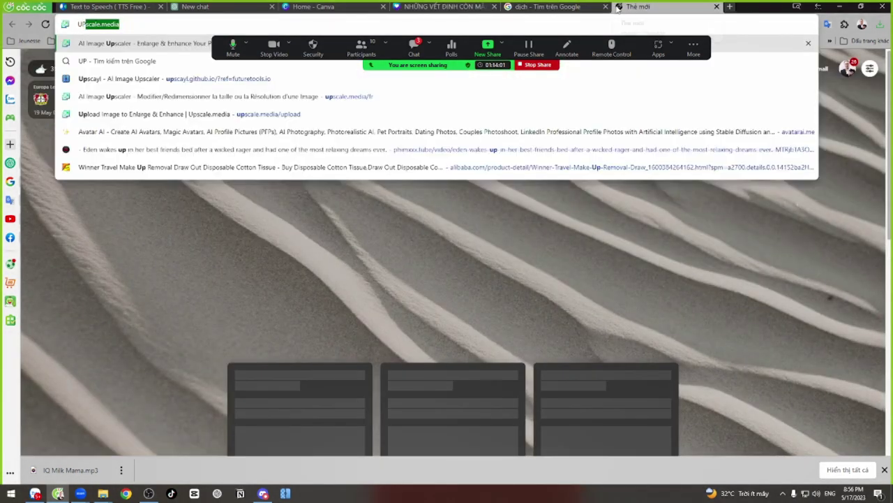
{"action": "key", "text": "Return"}
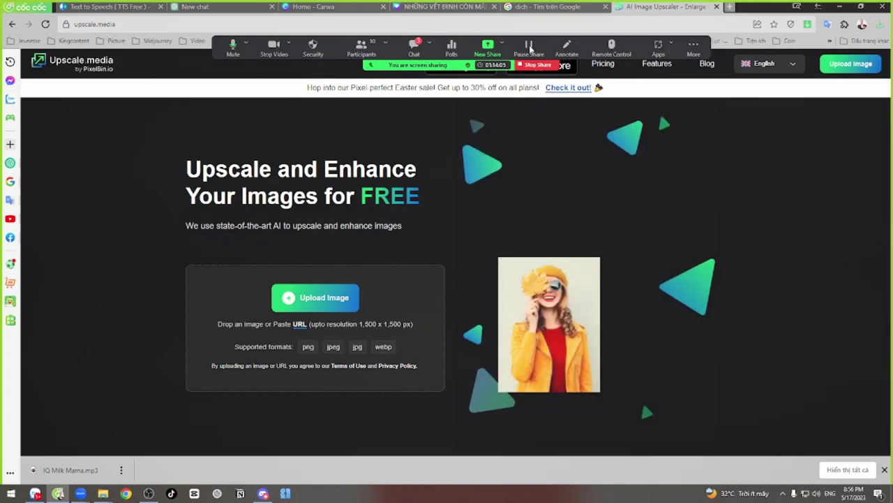
Step: Search Google for "UPSCALE" in another new browser tab
{"action": "key", "text": "ctrl+t"}
{"action": "type", "text": "UP"}
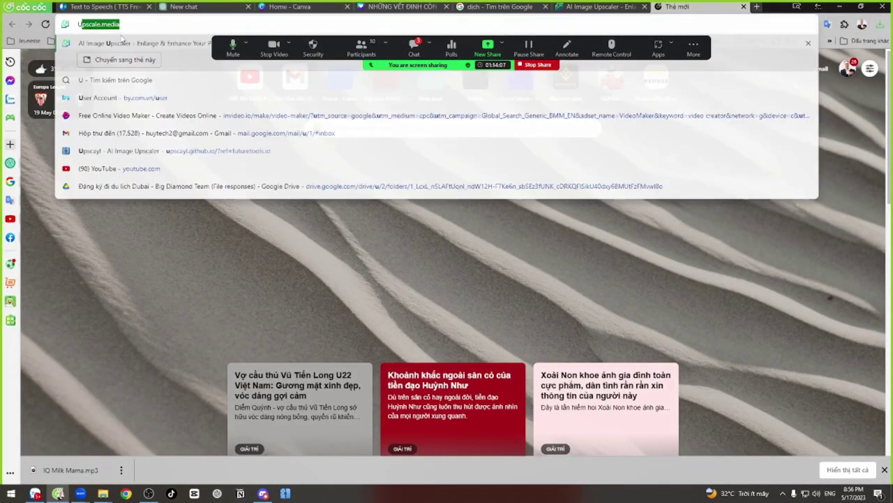
{"action": "type", "text": "SCALE"}
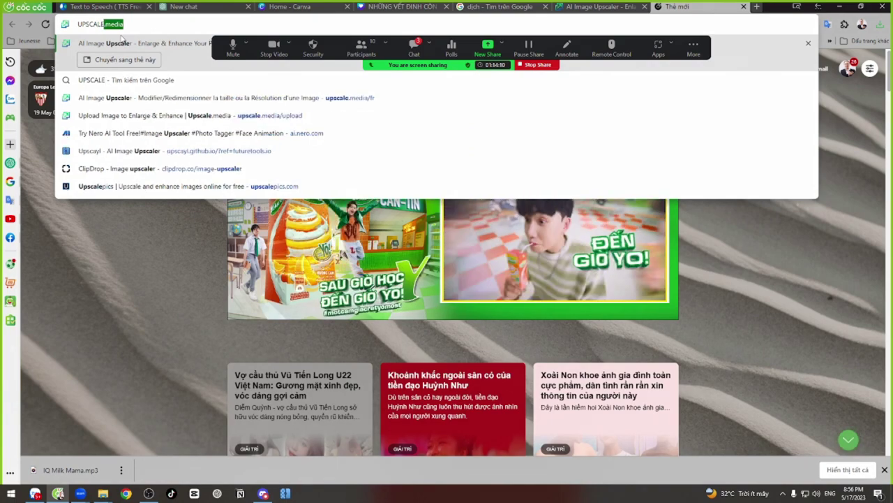
{"action": "key", "text": "Delete"}
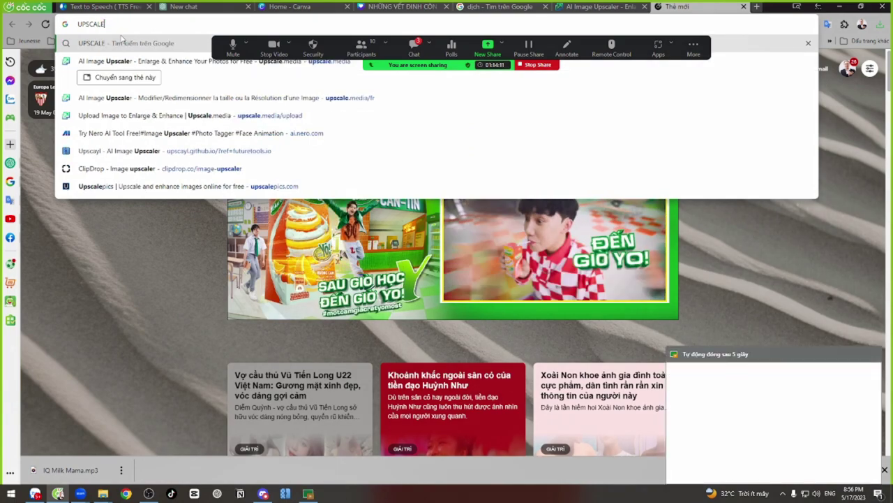
{"action": "key", "text": "Return"}
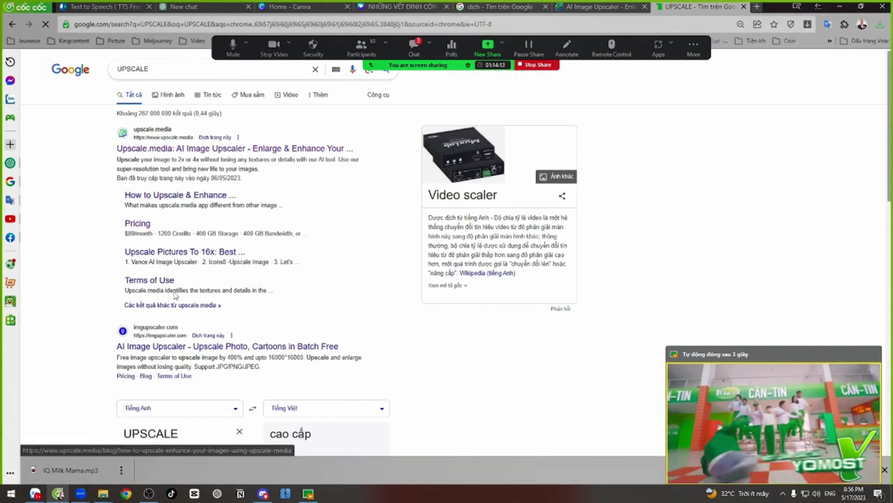
Step: Open the imgupscaler.com and Cambridge dictionary search results in new tabs and switch to the image upscaler
{"action": "right_click", "coordinate": [180, 353]}
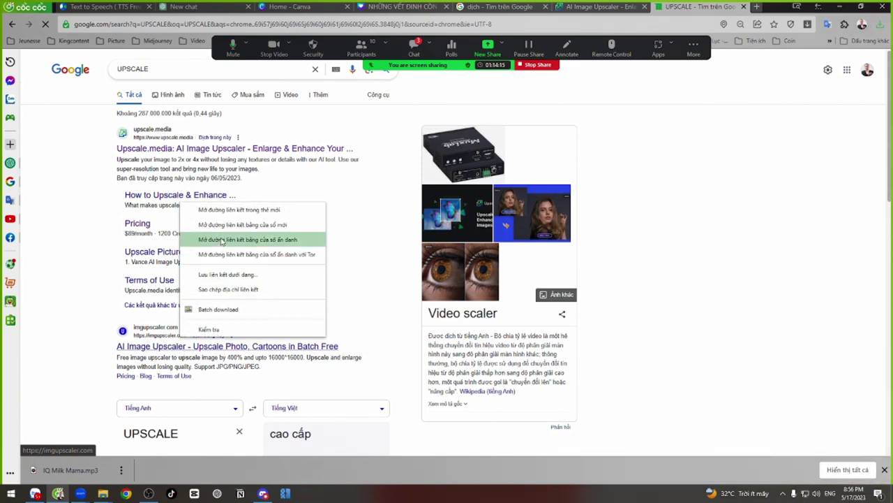
{"action": "left_click", "coordinate": [221, 210]}
{"action": "scroll", "coordinate": [250, 287], "scroll_direction": "down", "scroll_amount": 1}
{"action": "scroll", "coordinate": [250, 287], "scroll_direction": "down", "scroll_amount": 4}
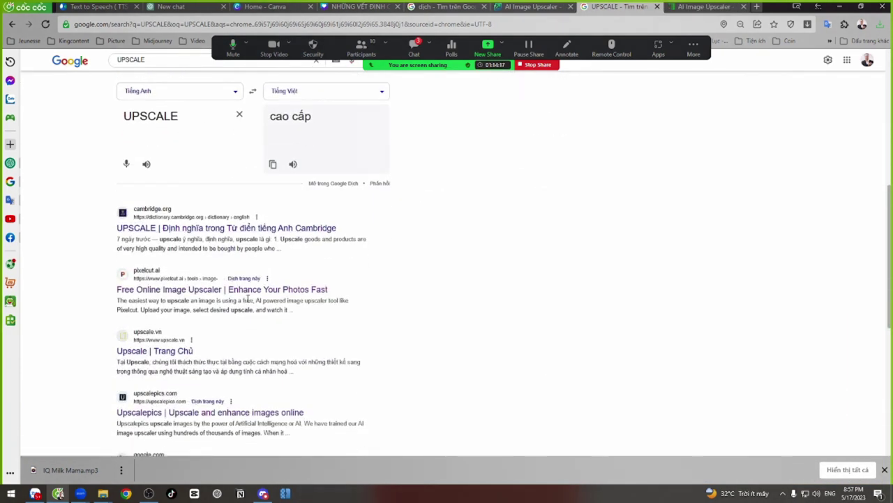
{"action": "right_click", "coordinate": [235, 233]}
{"action": "left_click", "coordinate": [239, 238]}
{"action": "key", "text": "ctrl+Tab"}
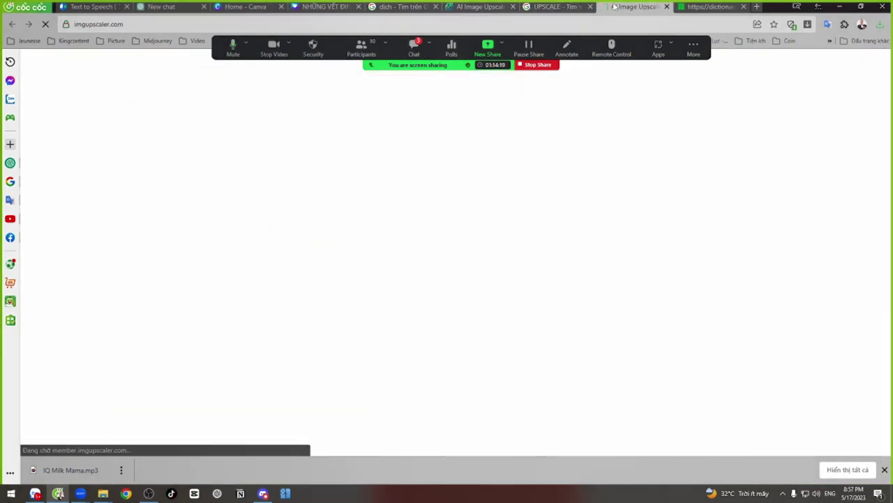
Step: Upload the sixth boy picture from the "Cậu bé" folder inside "Những Vết Đinh Còn Mãi" to upscale.media
{"action": "left_click", "coordinate": [482, 12]}
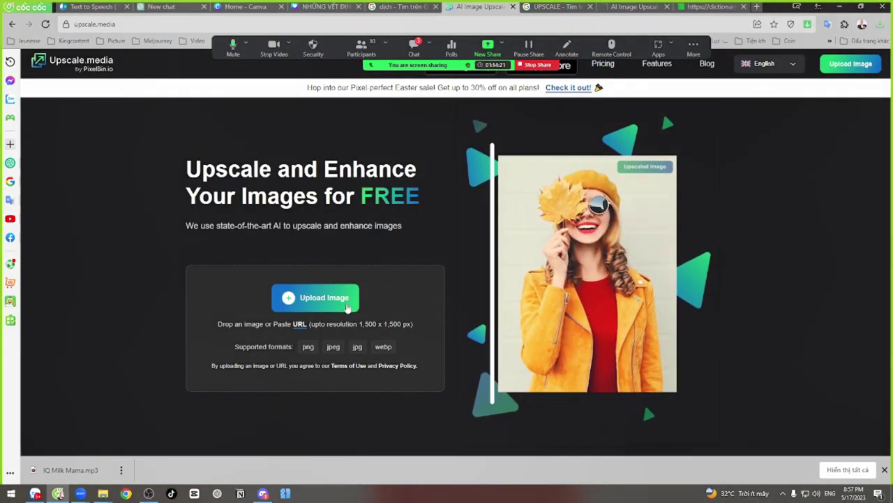
{"action": "left_click", "coordinate": [341, 300]}
{"action": "left_click", "coordinate": [484, 222]}
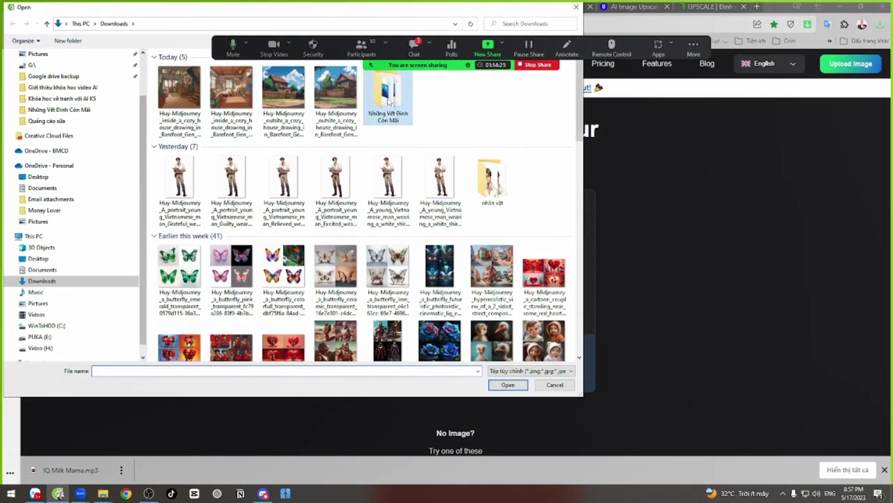
{"action": "double_click", "coordinate": [388, 94]}
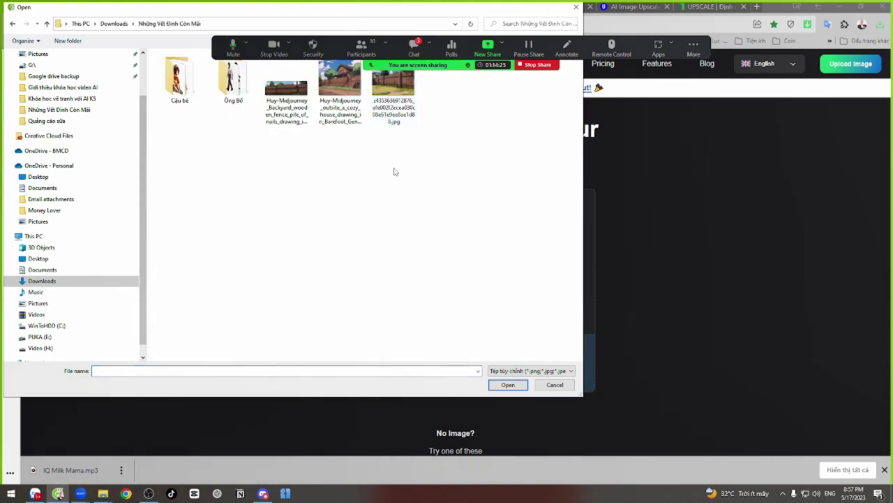
{"action": "double_click", "coordinate": [185, 85]}
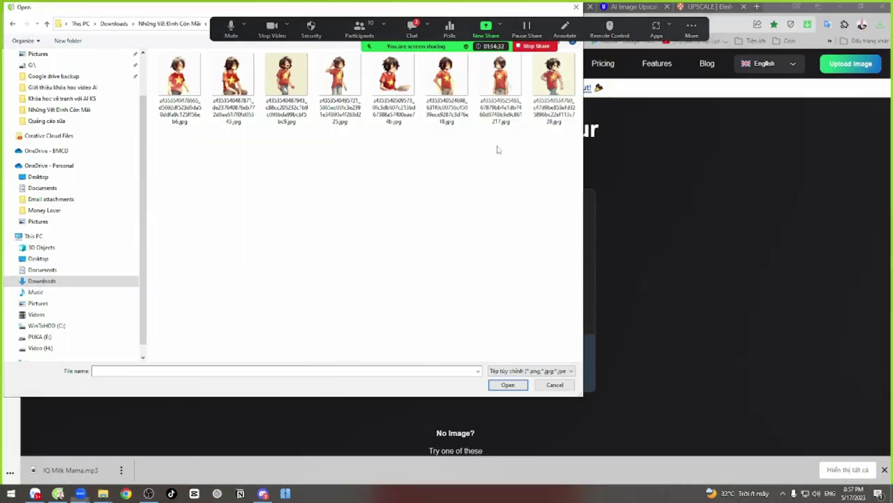
{"action": "left_click", "coordinate": [446, 82]}
{"action": "double_click", "coordinate": [446, 82]}
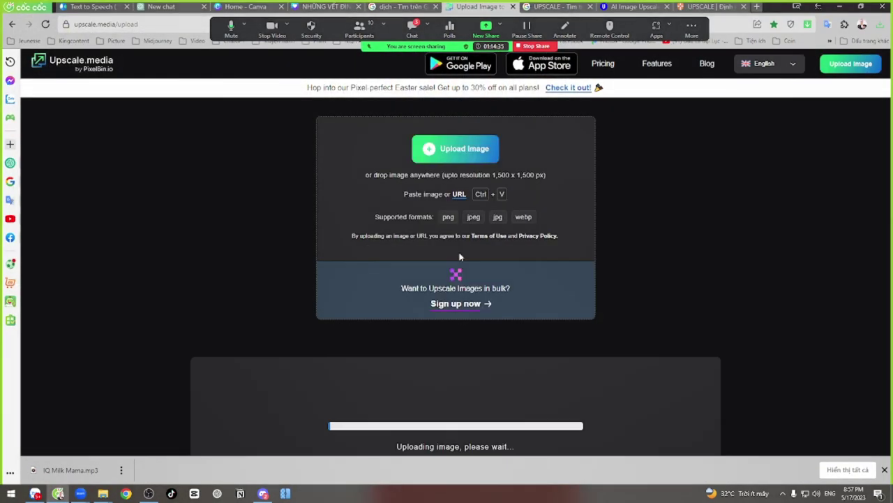
Step: Upload the fourth boy picture from the "Cậu bé" folder to imgupscaler.com
{"action": "left_click", "coordinate": [621, 8]}
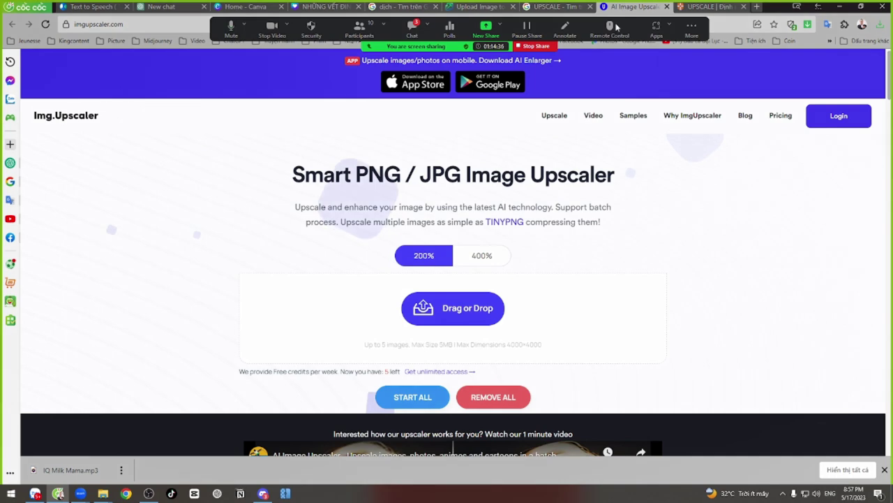
{"action": "left_click", "coordinate": [469, 313]}
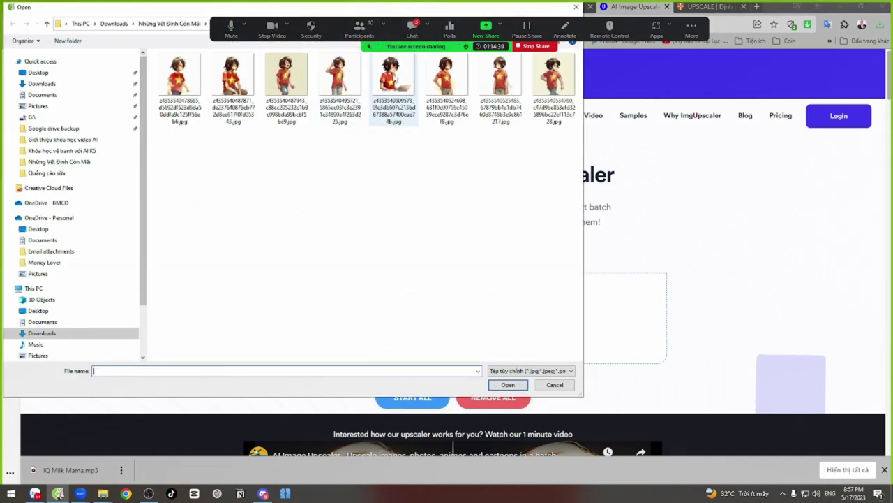
{"action": "double_click", "coordinate": [340, 82]}
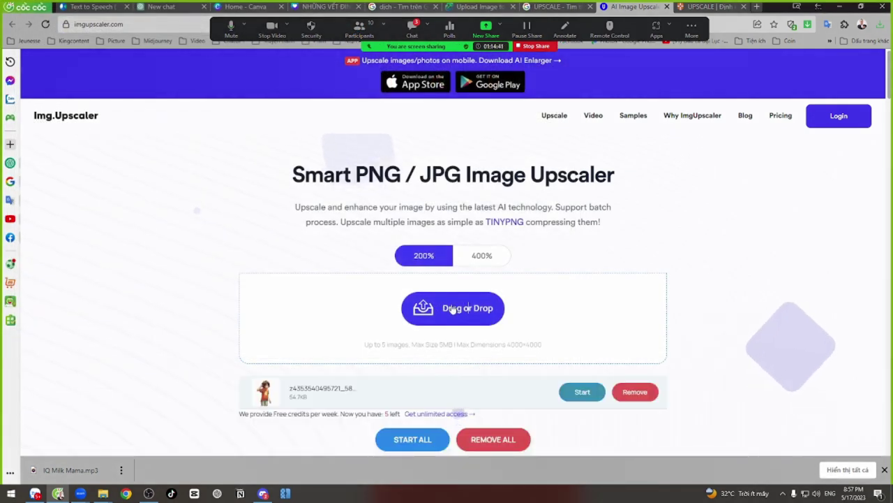
Step: Close the Cambridge Dictionary page, check the upscale.media progress and return to the imgupscaler.com page
{"action": "key", "text": "ctrl+Tab"}
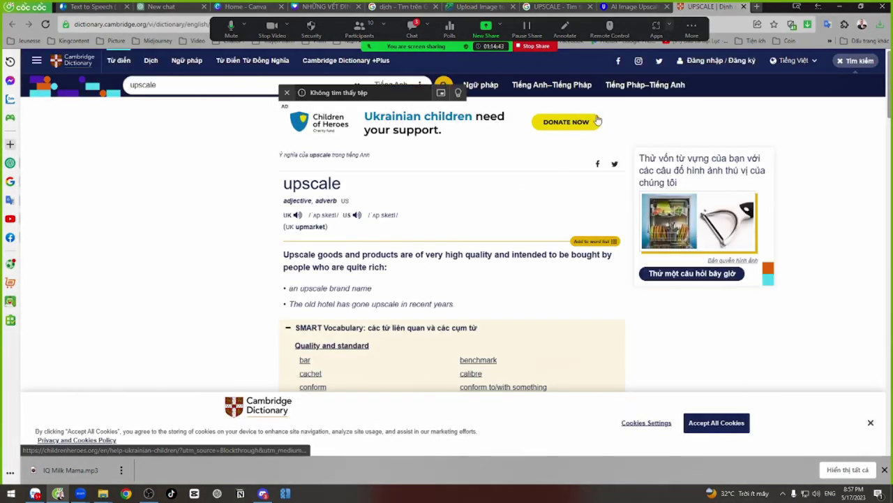
{"action": "left_click", "coordinate": [744, 6]}
{"action": "key", "text": "ctrl+shift+Tab"}
{"action": "key", "text": "ctrl+shift+Tab"}
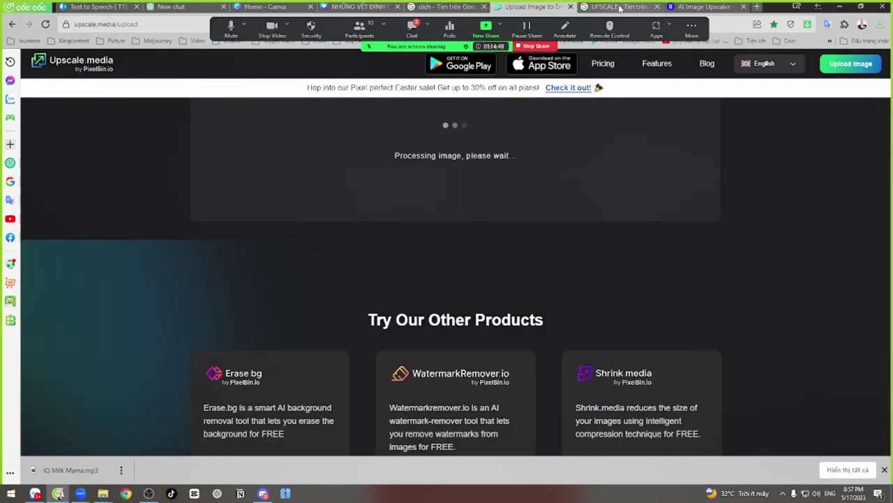
{"action": "left_click", "coordinate": [693, 8]}
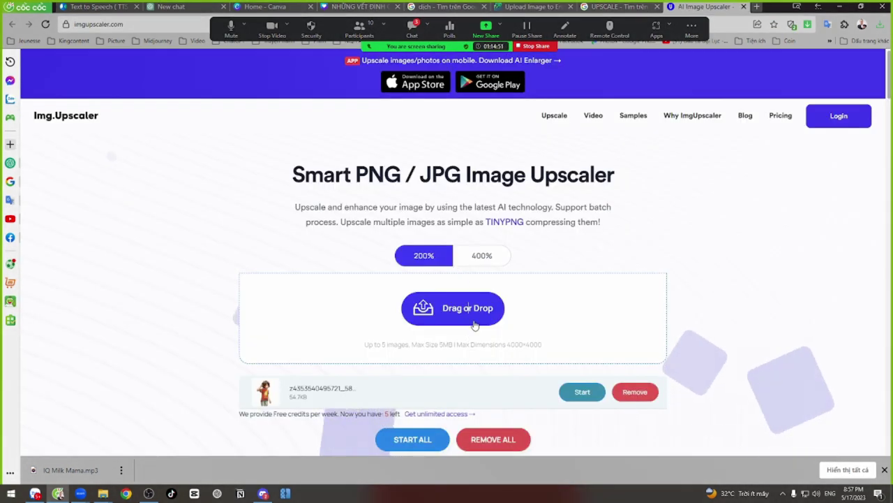
Step: Run the 200% upscale on the uploaded boy picture and wait for it to finish
{"action": "left_click", "coordinate": [583, 393]}
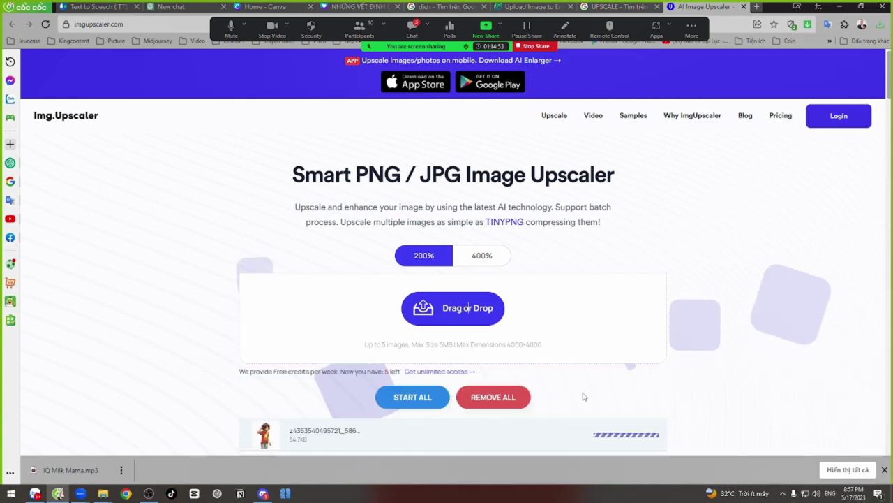
{"action": "scroll", "coordinate": [450, 252], "scroll_direction": "down", "scroll_amount": 2}
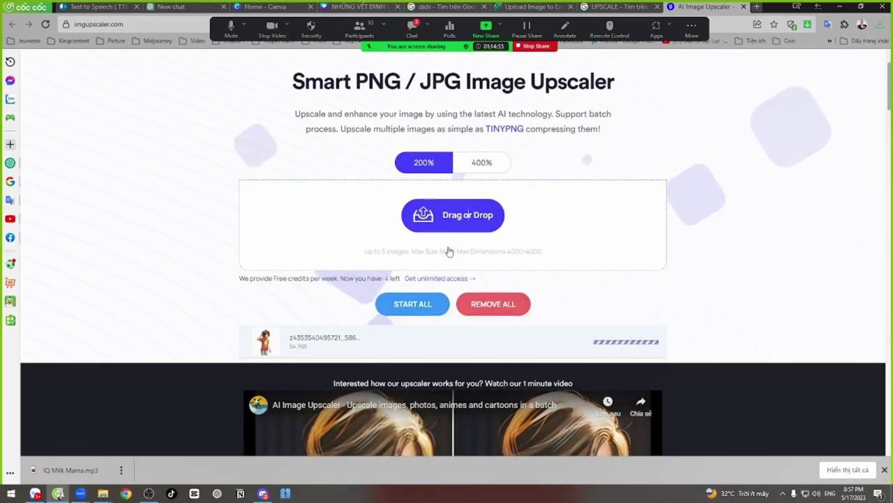
{"action": "scroll", "coordinate": [615, 250], "scroll_direction": "up", "scroll_amount": 2}
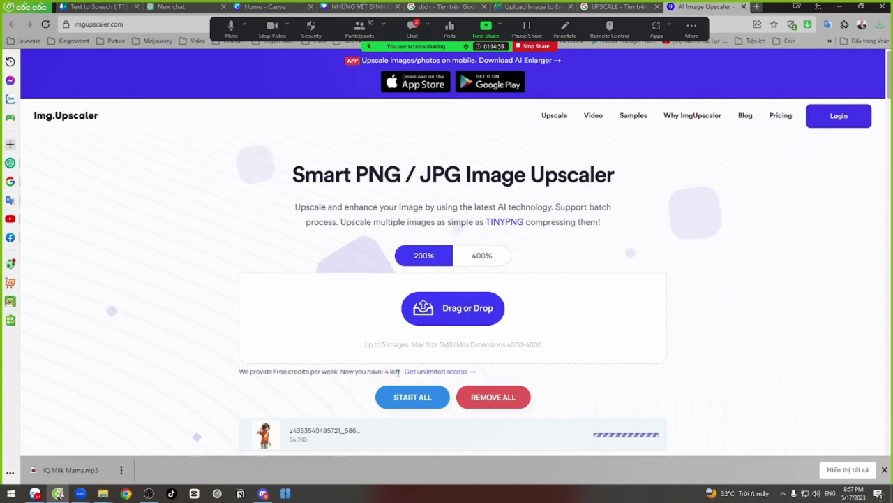
{"action": "scroll", "coordinate": [431, 345], "scroll_direction": "down", "scroll_amount": 3}
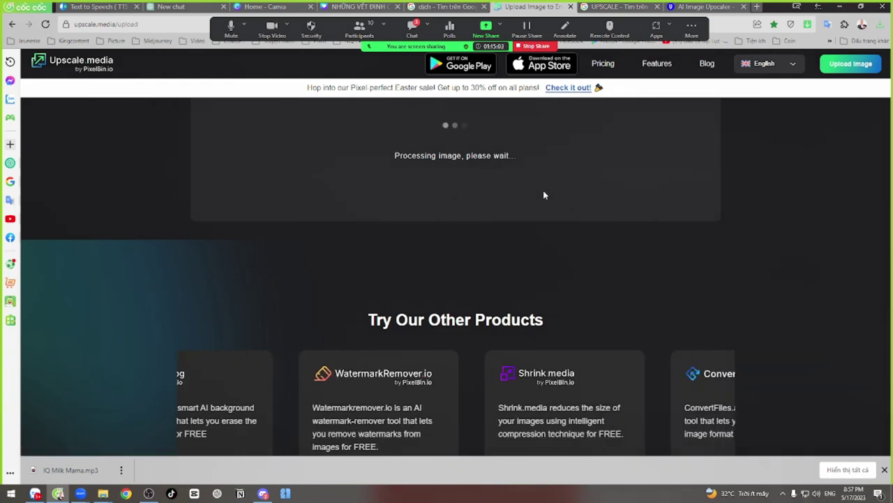
{"action": "left_click", "coordinate": [680, 8]}
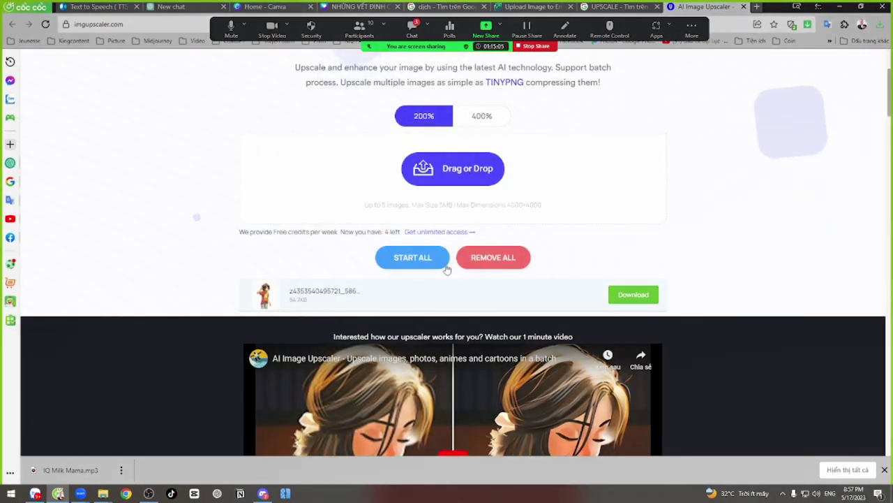
Step: Open the upscaled boy picture and save it as AbyNnRu8_2x.jpg in the "Cậu bé" folder inside Downloads > Những Vết Đinh Còn Mãi
{"action": "left_click", "coordinate": [619, 298]}
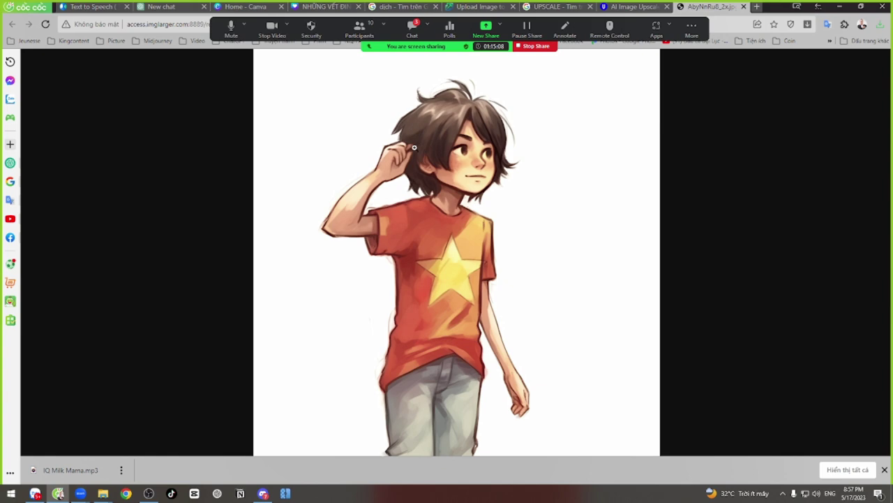
{"action": "left_click", "coordinate": [414, 148]}
{"action": "scroll", "coordinate": [480, 279], "scroll_direction": "down", "scroll_amount": 2}
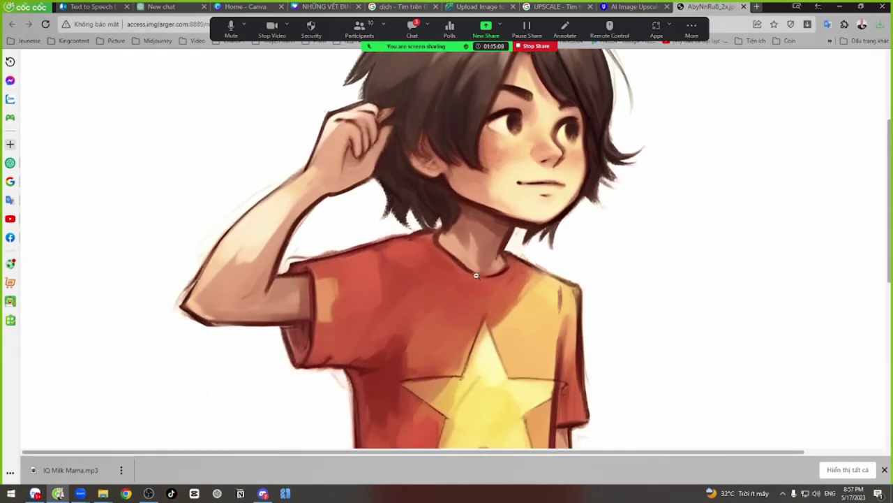
{"action": "left_click", "coordinate": [430, 221]}
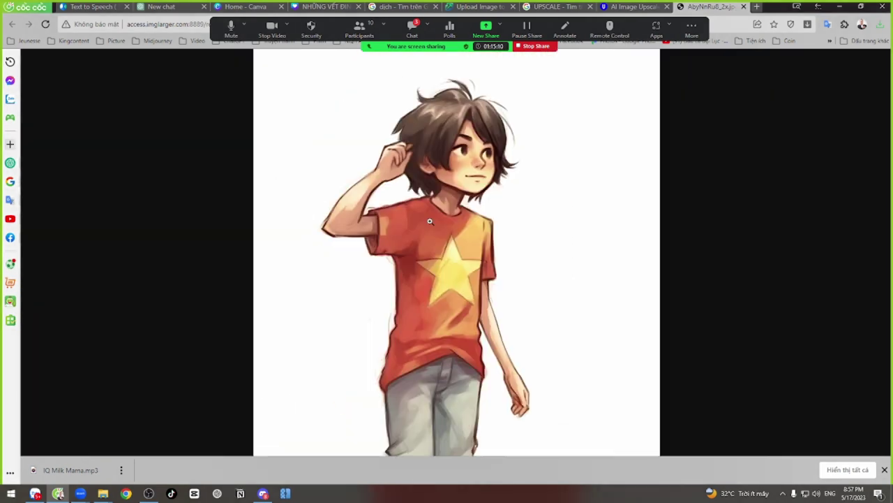
{"action": "right_click", "coordinate": [449, 148]}
{"action": "left_click", "coordinate": [474, 174]}
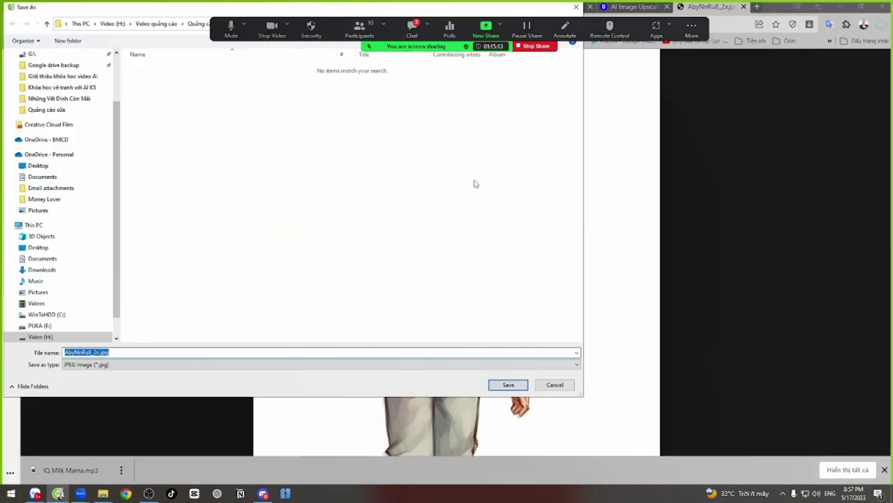
{"action": "left_click", "coordinate": [42, 270]}
{"action": "double_click", "coordinate": [175, 97]}
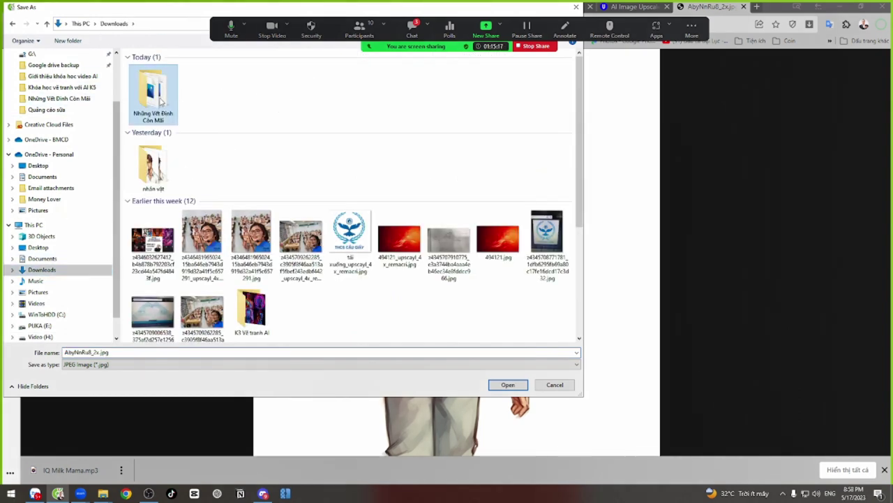
{"action": "double_click", "coordinate": [173, 106]}
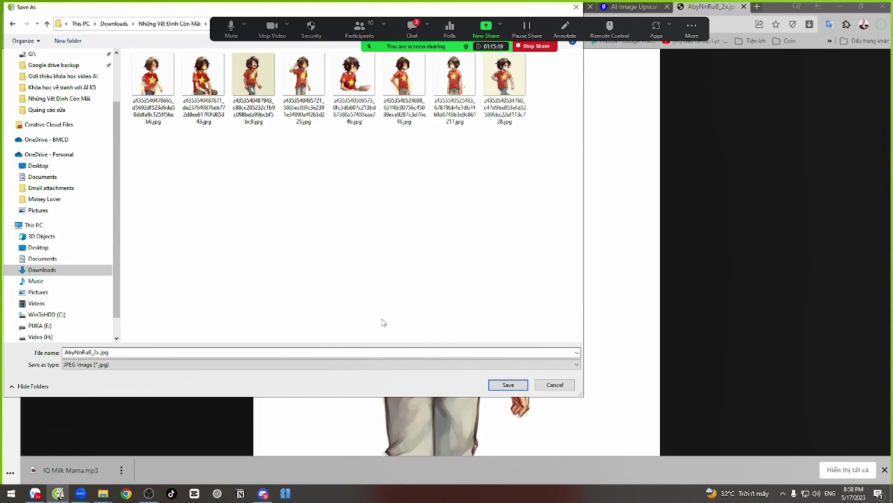
{"action": "left_click", "coordinate": [508, 385]}
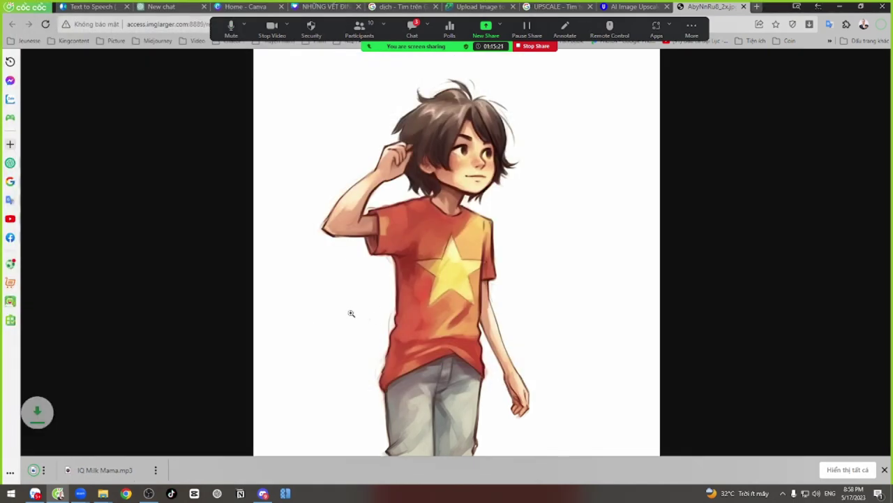
Step: Switch to File Explorer and open the "Cậu bé" folder inside Downloads > Những Vết Đinh Còn Mãi
{"action": "mouse_move", "coordinate": [103, 494]}
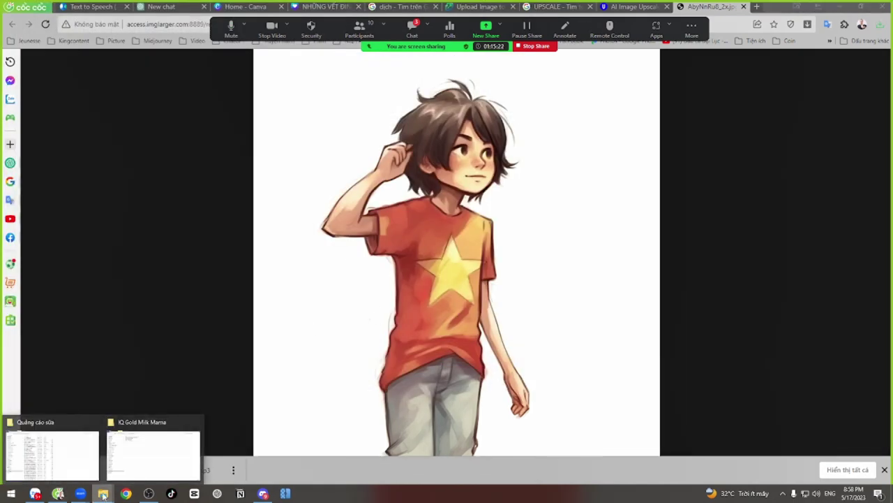
{"action": "left_click", "coordinate": [126, 455]}
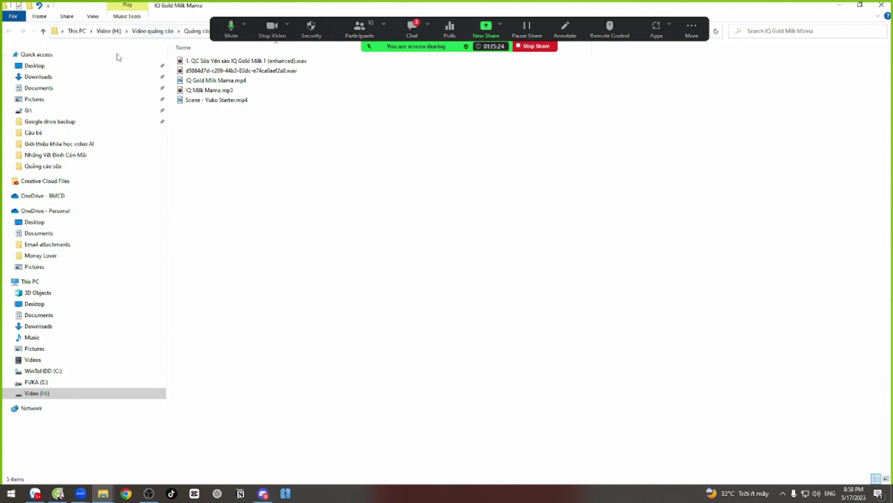
{"action": "left_click", "coordinate": [44, 77]}
{"action": "double_click", "coordinate": [395, 94]}
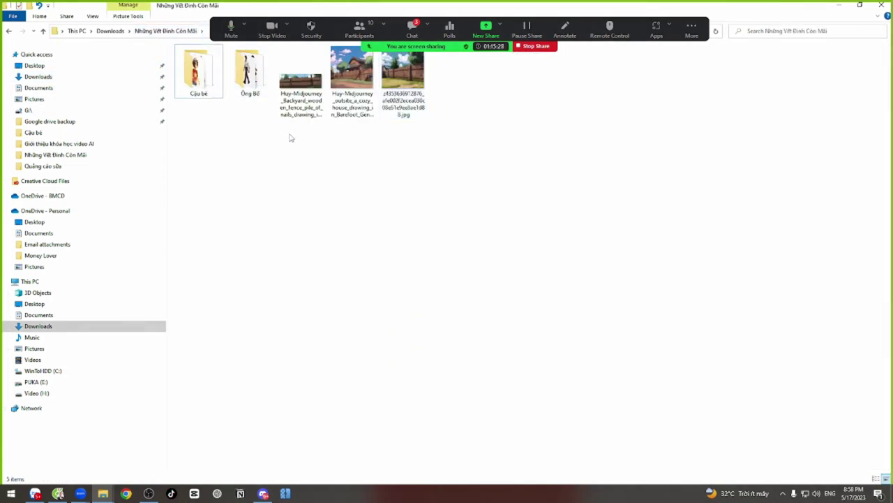
{"action": "double_click", "coordinate": [205, 80]}
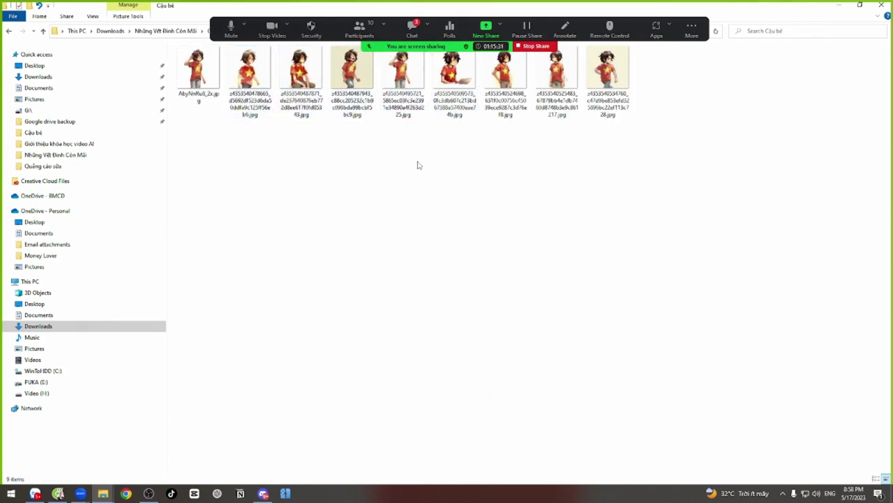
Step: Compare the file sizes of AbyNnRu8_2x.jpg and the original boy picture, and open both side by side in the photo viewer
{"action": "left_click", "coordinate": [199, 73]}
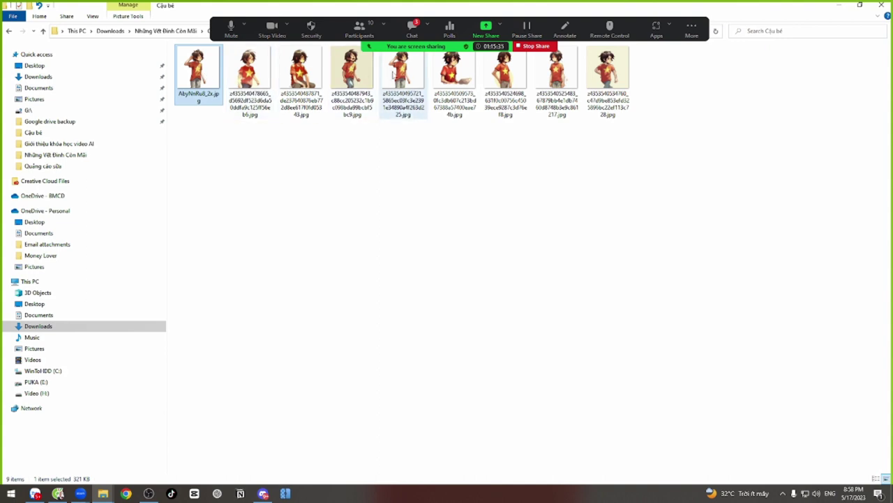
{"action": "left_click", "coordinate": [402, 77]}
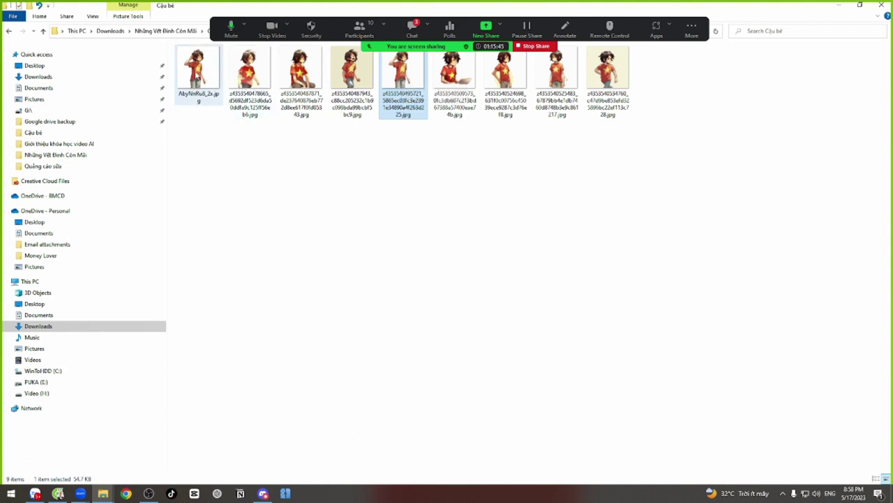
{"action": "left_click", "coordinate": [198, 74]}
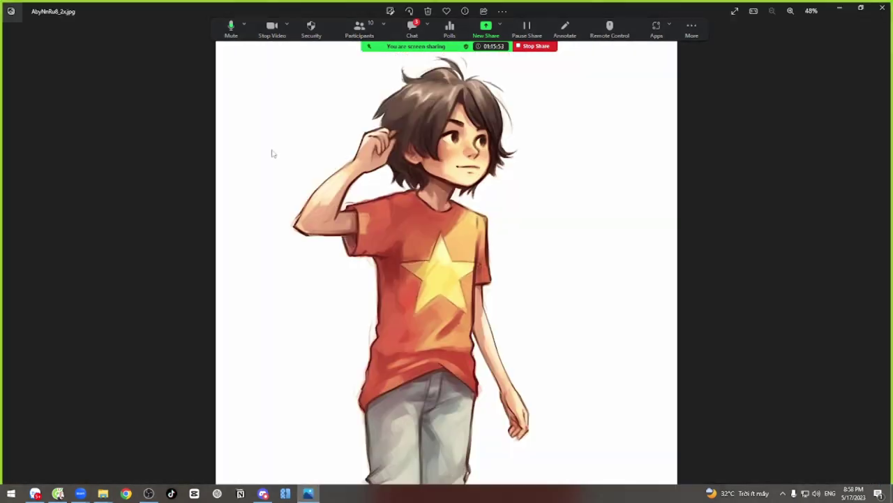
{"action": "key", "text": "super+Right"}
{"action": "double_click", "coordinate": [395, 63]}
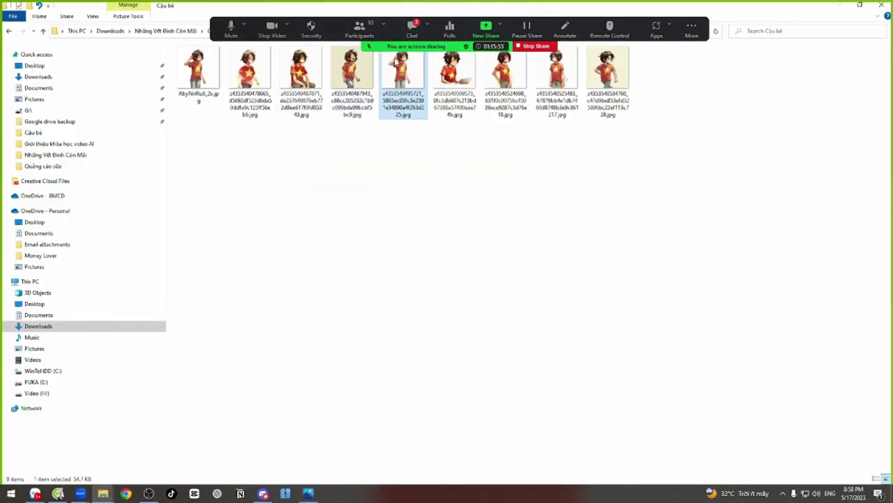
{"action": "key", "text": "super+Left"}
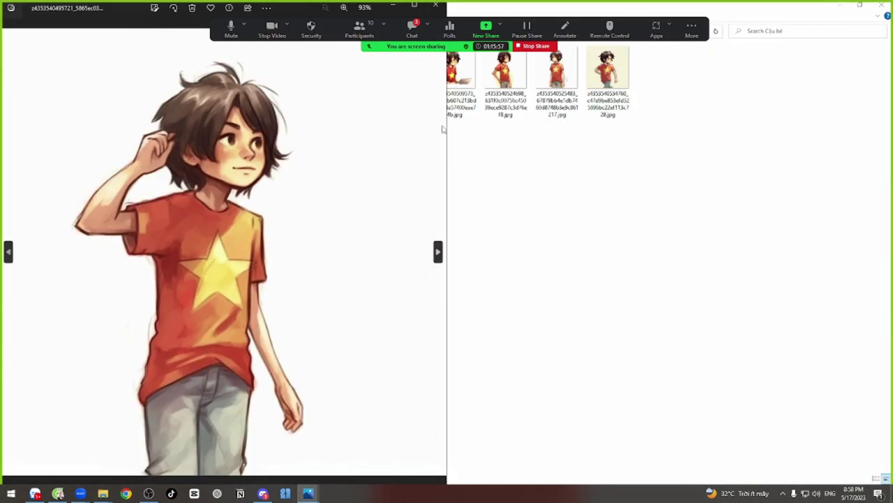
{"action": "key", "text": "alt+Tab"}
{"action": "key", "text": "Tab"}
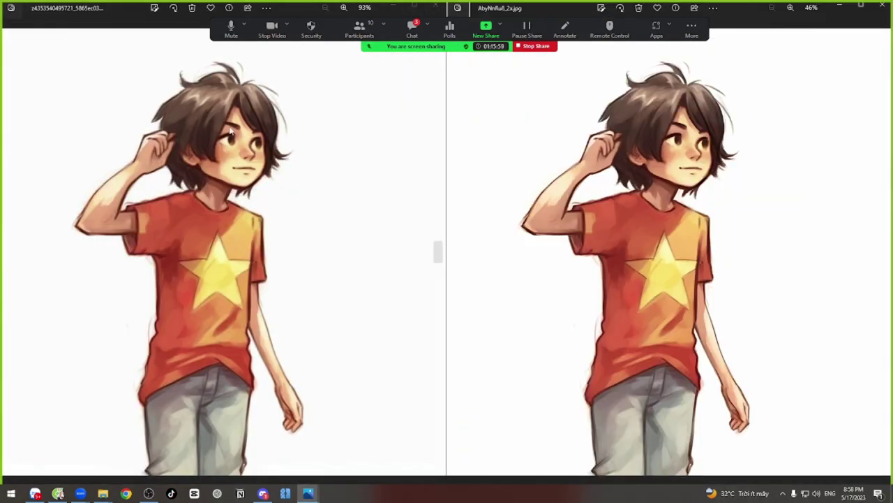
Step: Examine the boy's face up close in the original and upscaled pictures to compare their sharpness
{"action": "scroll", "coordinate": [231, 132], "scroll_direction": "up", "scroll_amount": 5}
{"action": "scroll", "coordinate": [677, 145], "scroll_direction": "up", "scroll_amount": 3}
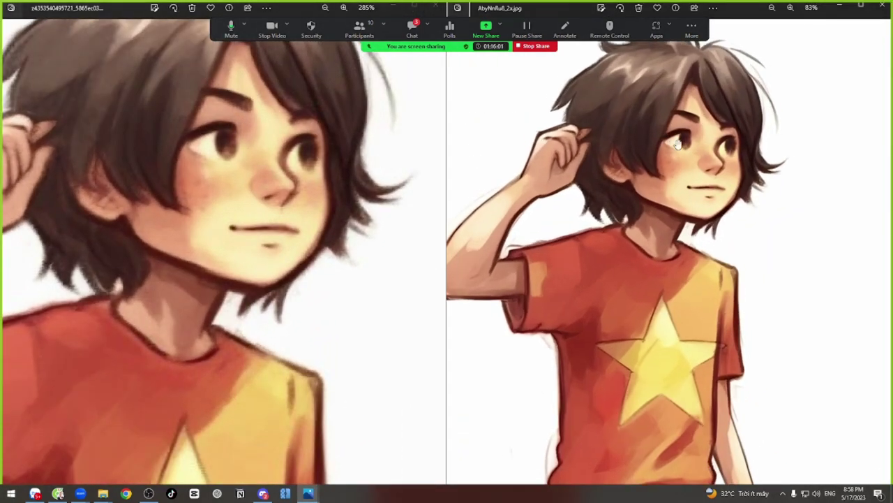
{"action": "scroll", "coordinate": [677, 145], "scroll_direction": "up", "scroll_amount": 3}
{"action": "scroll", "coordinate": [656, 194], "scroll_direction": "up", "scroll_amount": 2}
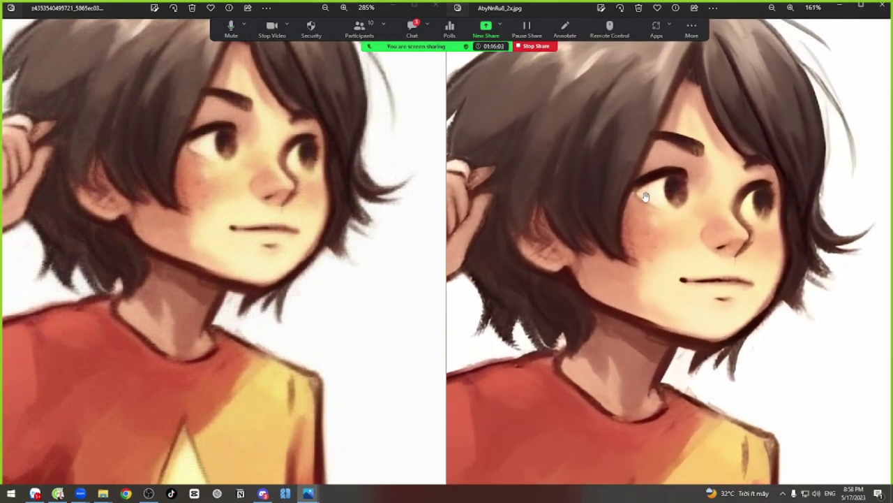
{"action": "scroll", "coordinate": [646, 197], "scroll_direction": "down", "scroll_amount": 3}
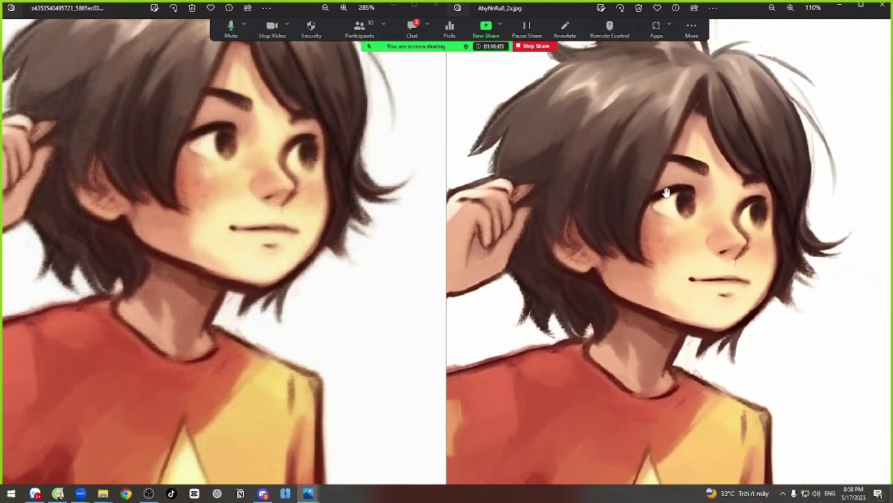
{"action": "scroll", "coordinate": [305, 153], "scroll_direction": "up", "scroll_amount": 3}
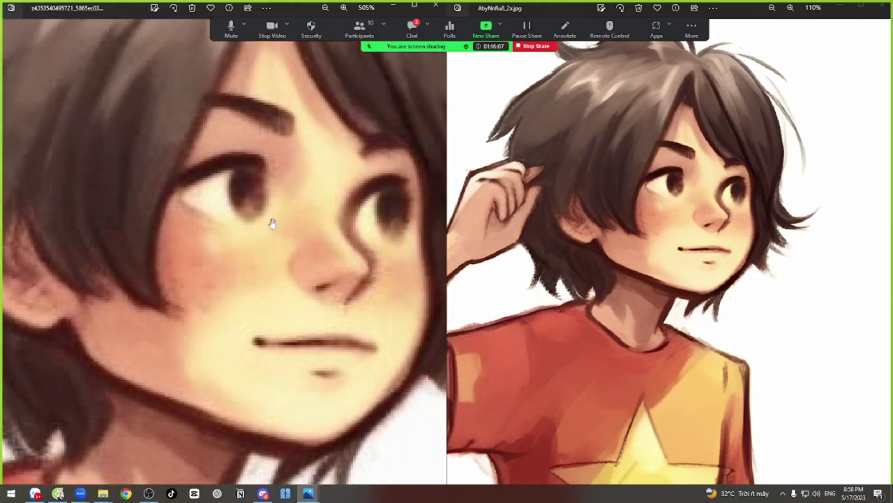
{"action": "scroll", "coordinate": [674, 220], "scroll_direction": "up", "scroll_amount": 3}
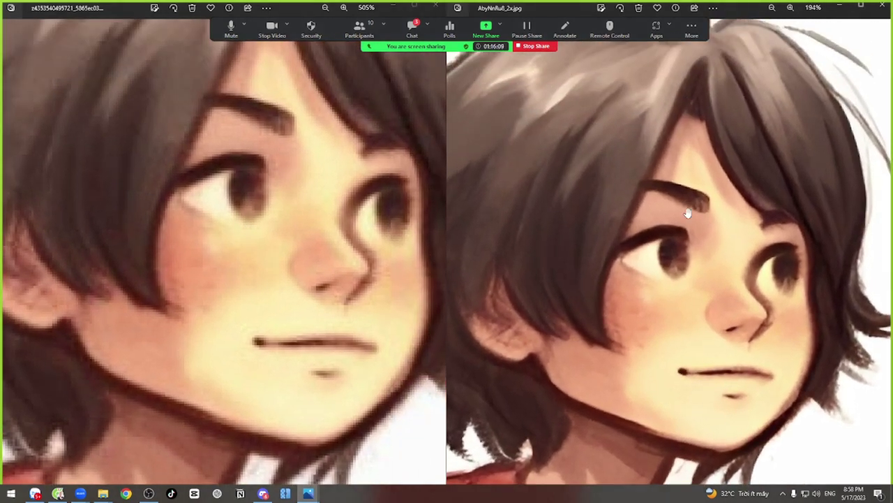
{"action": "left_click_drag", "start_coordinate": [686, 213], "coordinate": [673, 210]}
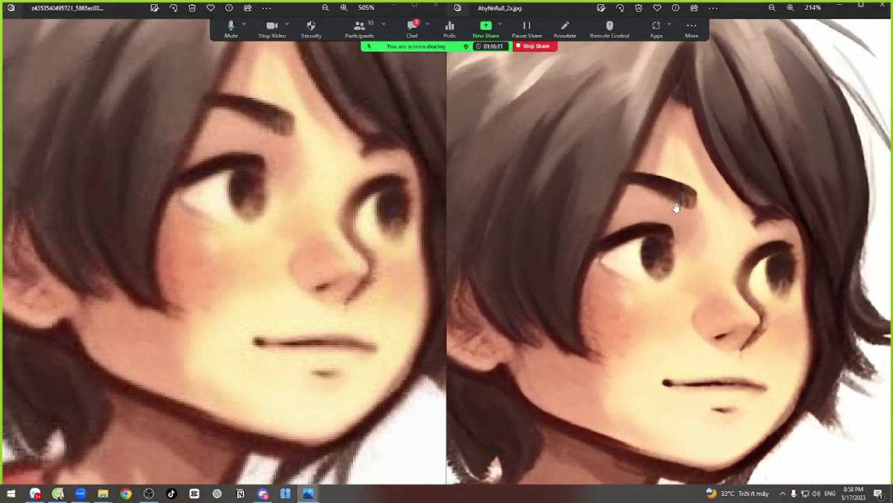
{"action": "scroll", "coordinate": [558, 232], "scroll_direction": "down", "scroll_amount": 5}
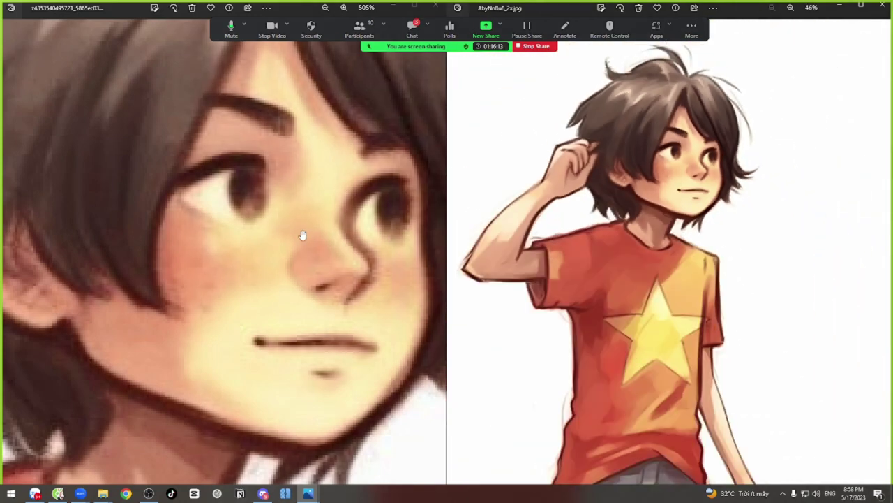
Step: Zoom the original boy picture back out and close both pictures in the photo viewer
{"action": "scroll", "coordinate": [301, 230], "scroll_direction": "down", "scroll_amount": 5}
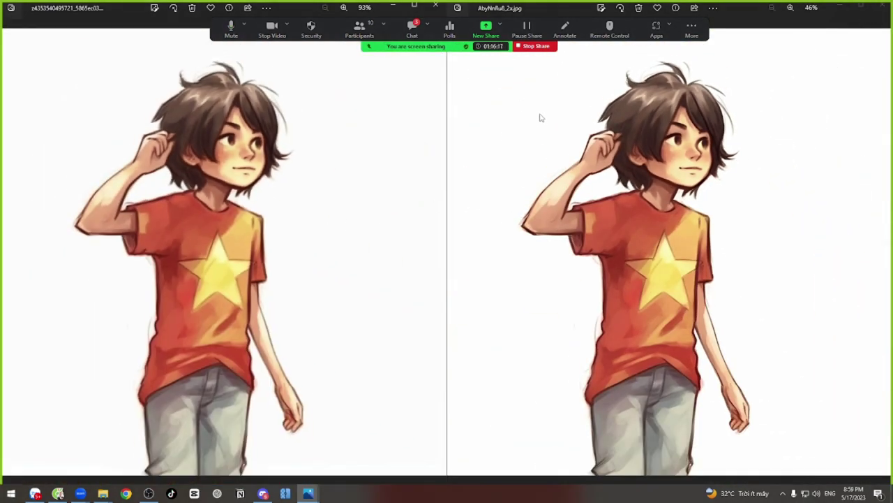
{"action": "key", "text": "alt+F4"}
{"action": "key", "text": "alt+F4"}
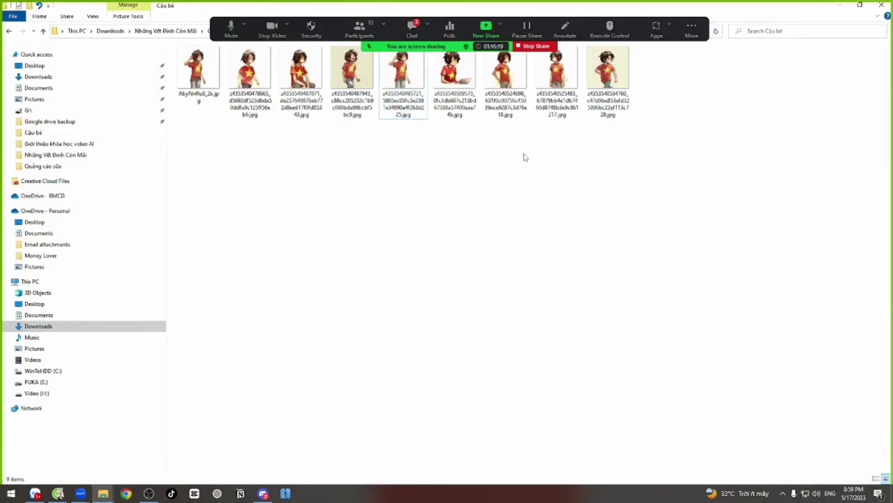
Step: Switch to the Cốc Cốc browser and check the image processing on the Upscale.media page
{"action": "key", "text": "alt+Tab"}
{"action": "left_click", "coordinate": [478, 7]}
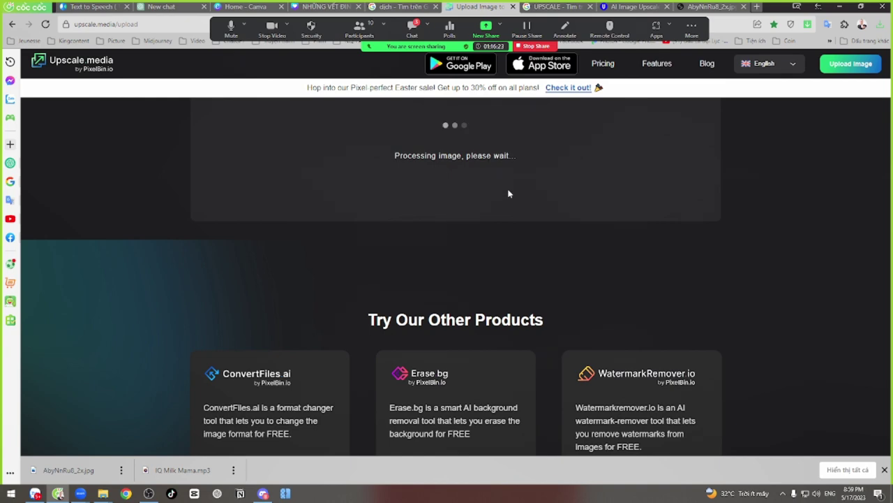
{"action": "scroll", "coordinate": [508, 193], "scroll_direction": "up", "scroll_amount": 4}
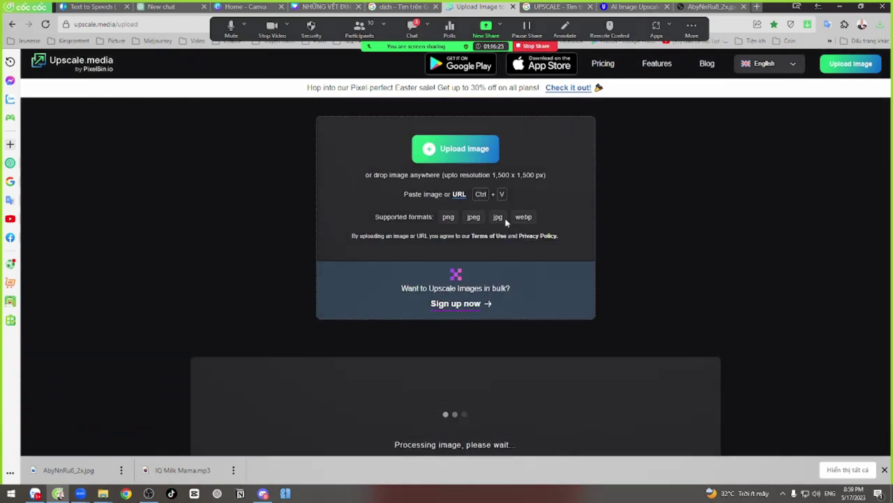
{"action": "scroll", "coordinate": [512, 249], "scroll_direction": "down", "scroll_amount": 3}
Step: From the UPSCALE search results, open the upscale.vn and Upscalepics sites in new tabs
{"action": "left_click", "coordinate": [558, 6]}
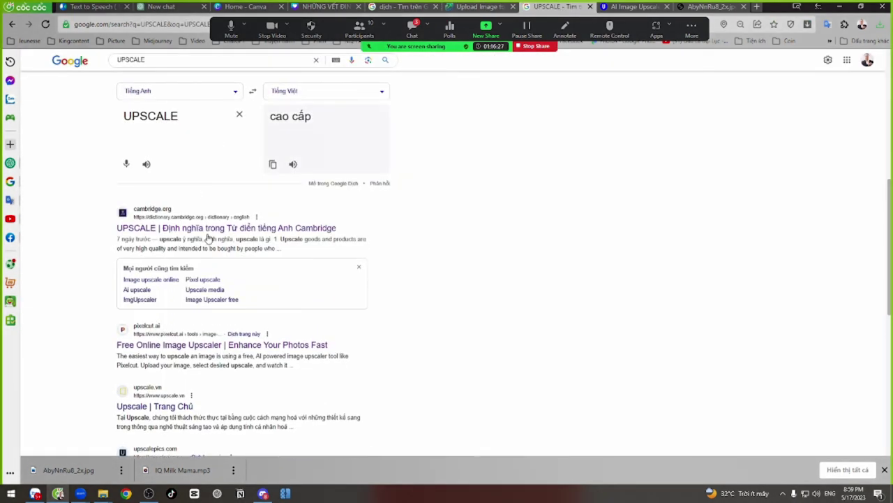
{"action": "scroll", "coordinate": [207, 238], "scroll_direction": "down", "scroll_amount": 3}
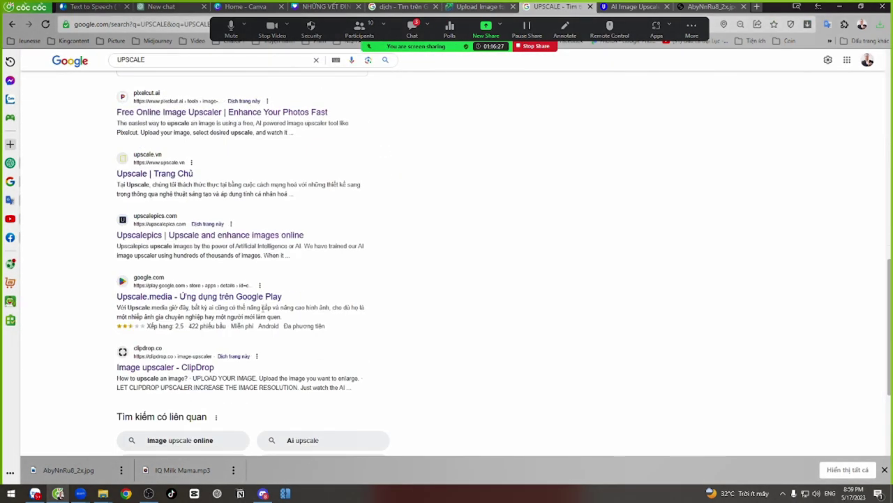
{"action": "right_click", "coordinate": [168, 175]}
{"action": "left_click", "coordinate": [185, 181]}
{"action": "right_click", "coordinate": [190, 234]}
{"action": "left_click", "coordinate": [206, 240]}
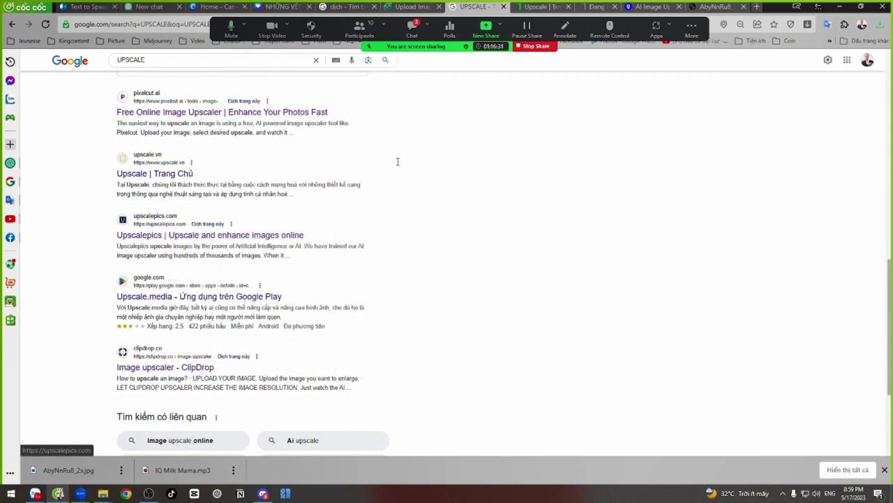
Step: Look through the upscale.vn site to see whether it offers image upscaling, and close its page
{"action": "left_click", "coordinate": [404, 9]}
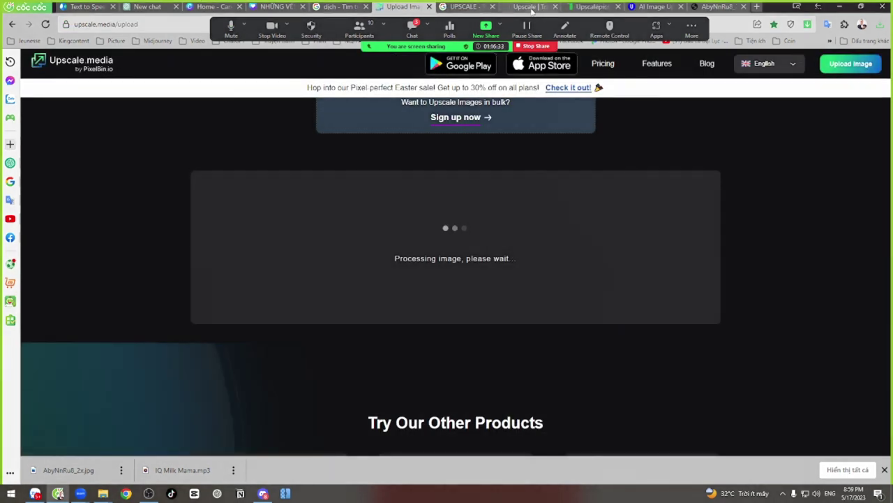
{"action": "left_click", "coordinate": [532, 8]}
{"action": "left_click", "coordinate": [593, 7]}
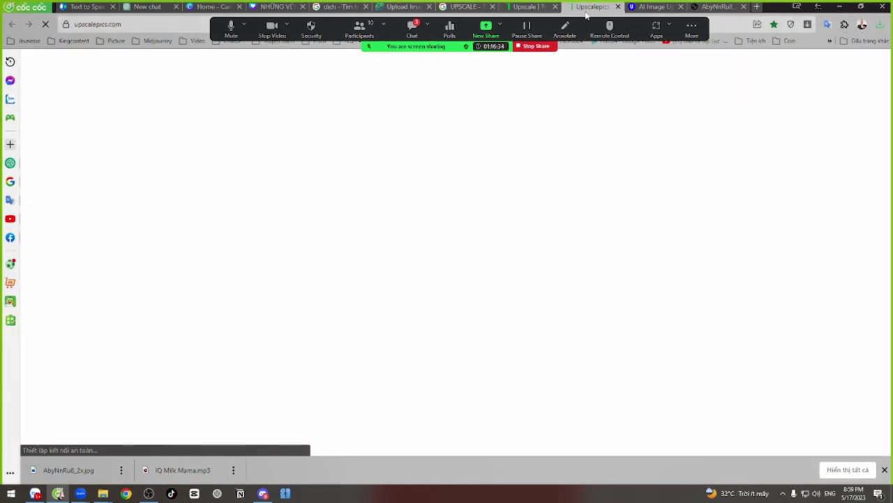
{"action": "left_click", "coordinate": [519, 8]}
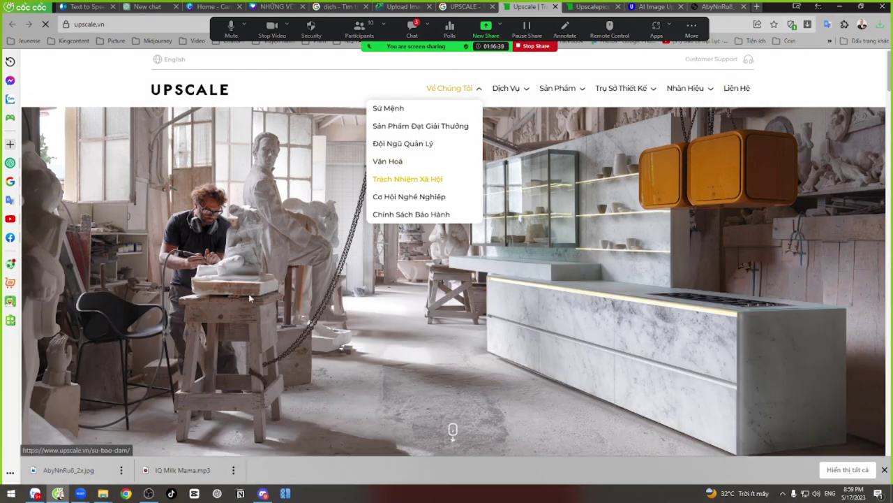
{"action": "scroll", "coordinate": [241, 356], "scroll_direction": "down", "scroll_amount": 10}
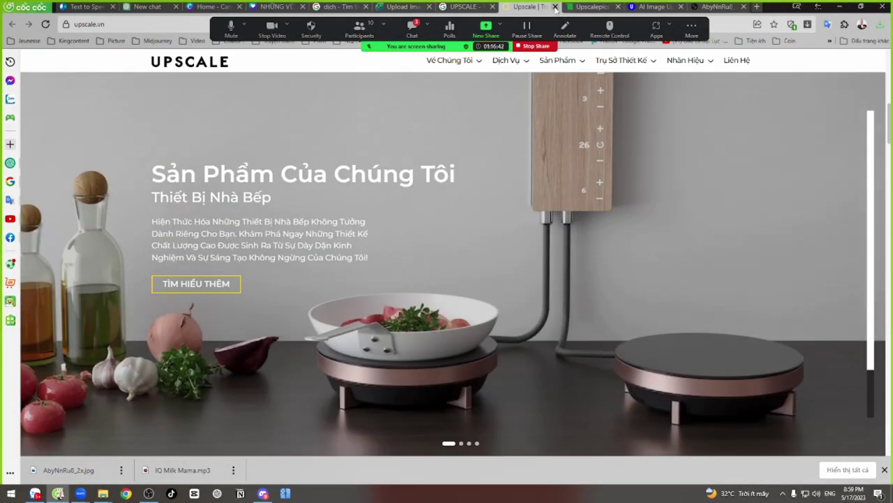
{"action": "left_click", "coordinate": [555, 7]}
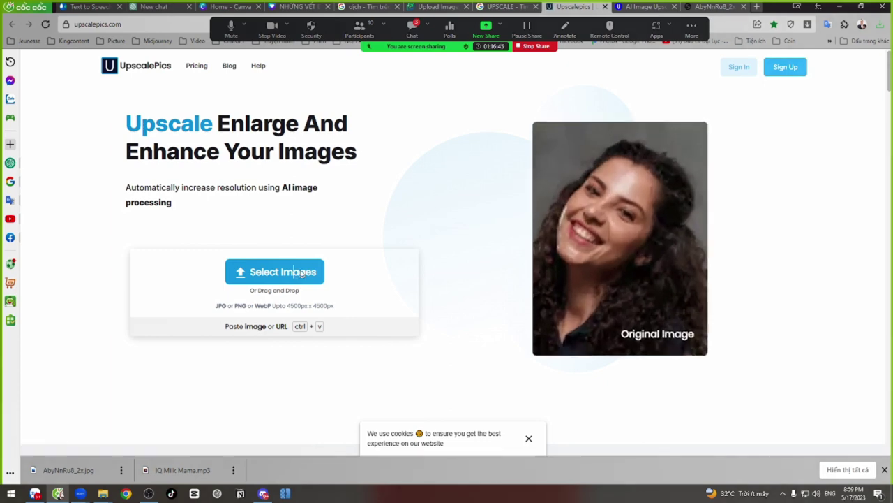
{"action": "left_click", "coordinate": [309, 272]}
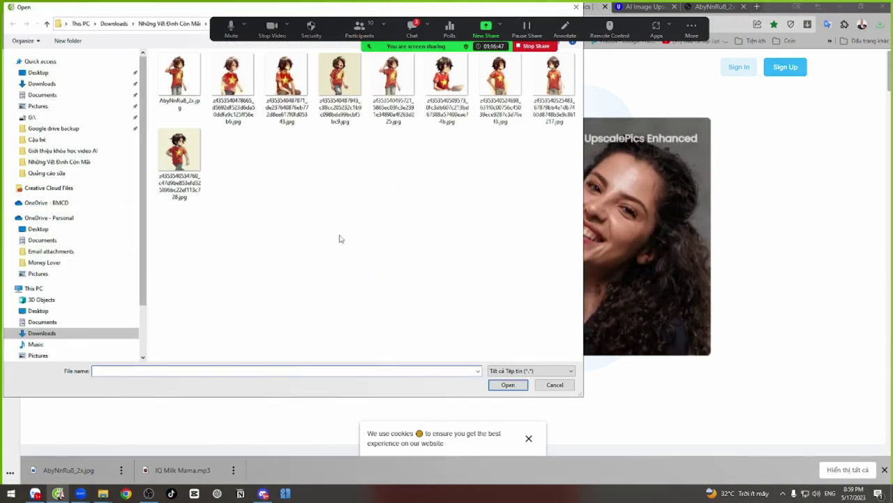
{"action": "left_click", "coordinate": [197, 23]}
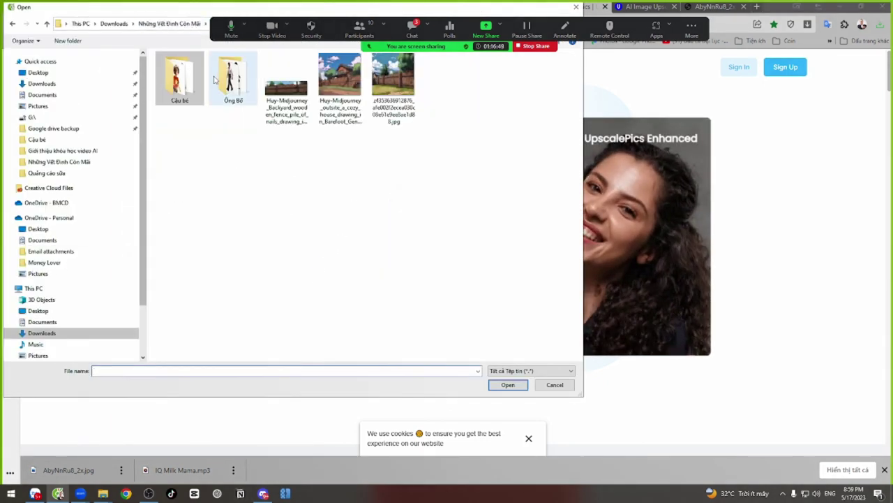
{"action": "double_click", "coordinate": [225, 79]}
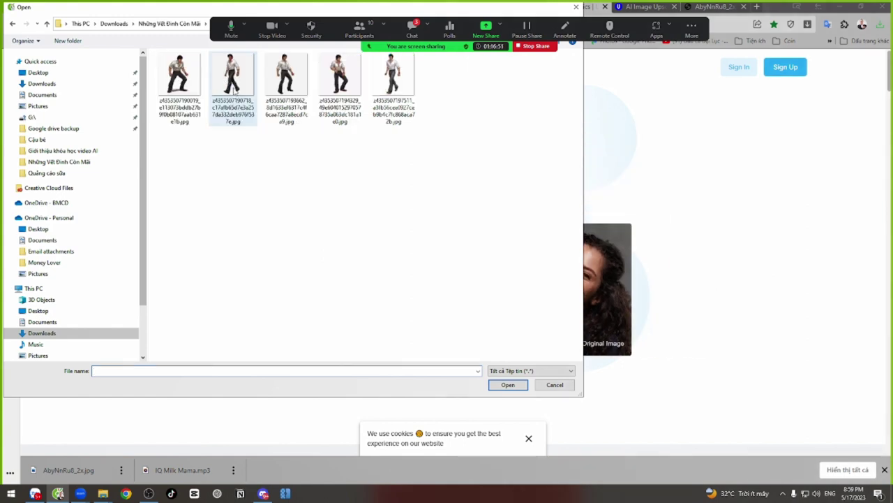
{"action": "left_click", "coordinate": [234, 88]}
{"action": "double_click", "coordinate": [391, 77]}
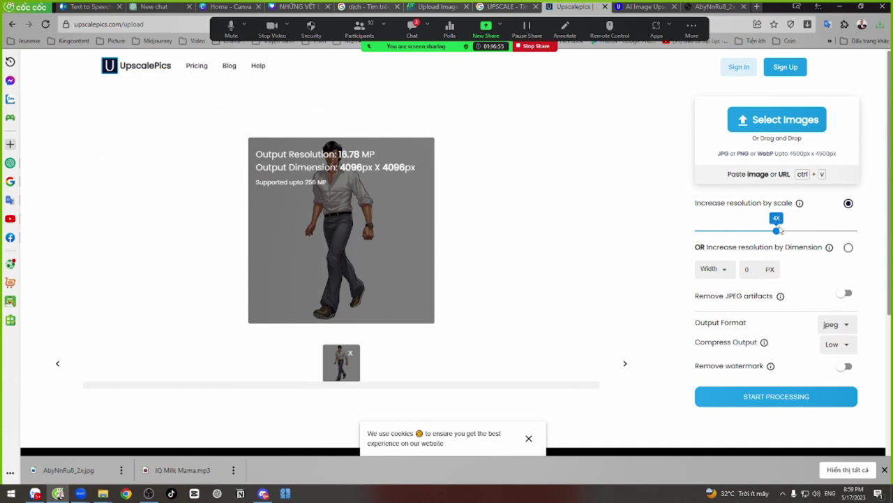
{"action": "left_click", "coordinate": [772, 398]}
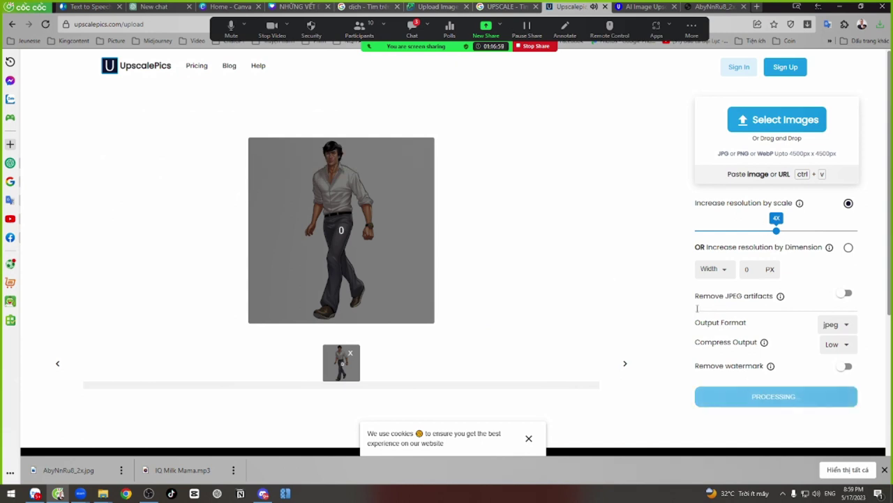
Step: Check the processing status on Upscale.media again and dismiss the downloads bar
{"action": "left_click", "coordinate": [439, 7]}
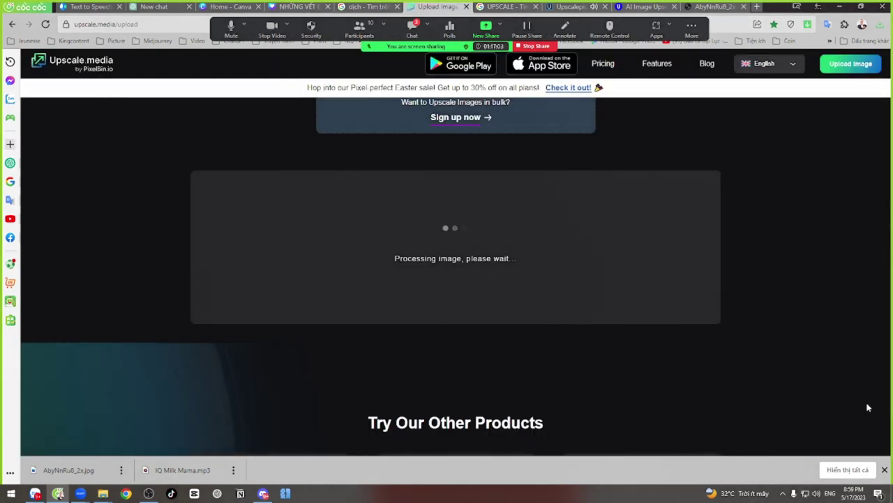
{"action": "left_click", "coordinate": [885, 469]}
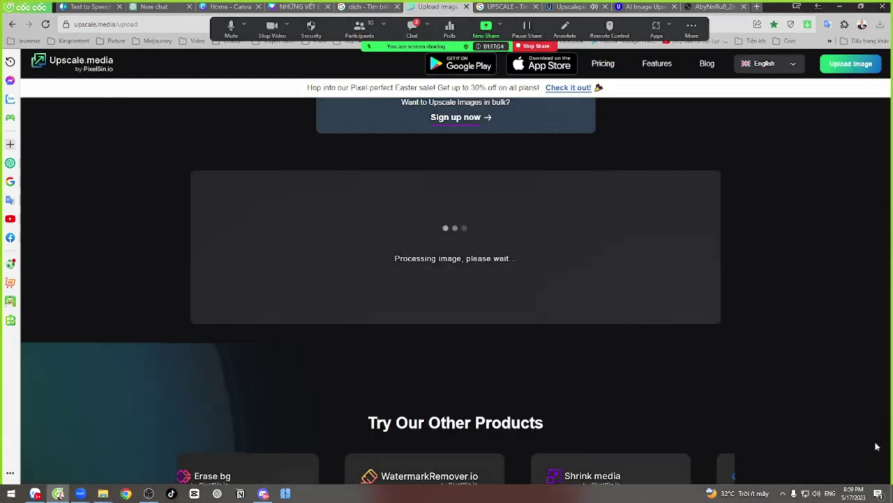
Step: Open the bookmarked tencentarc/gfpgan model on Replicate from the "Picture" bookmarks, replacing the AbyNnRu8_2x.jpg page
{"action": "left_click", "coordinate": [712, 7]}
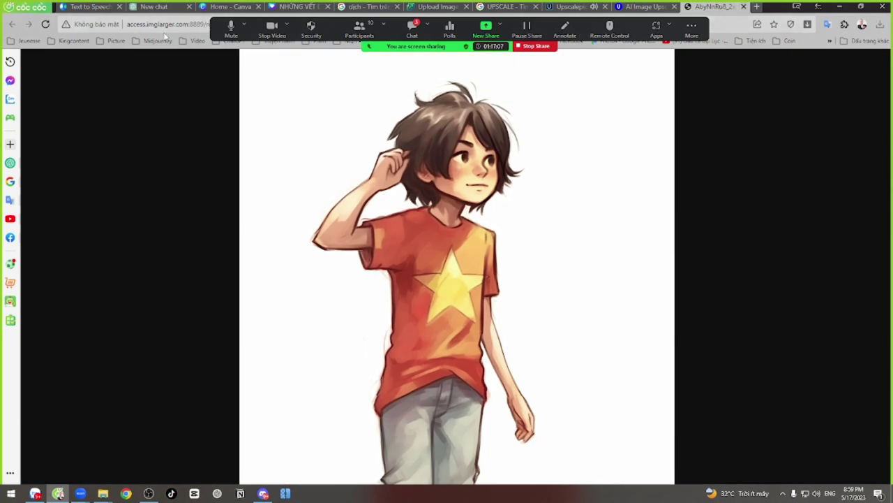
{"action": "left_click", "coordinate": [113, 40]}
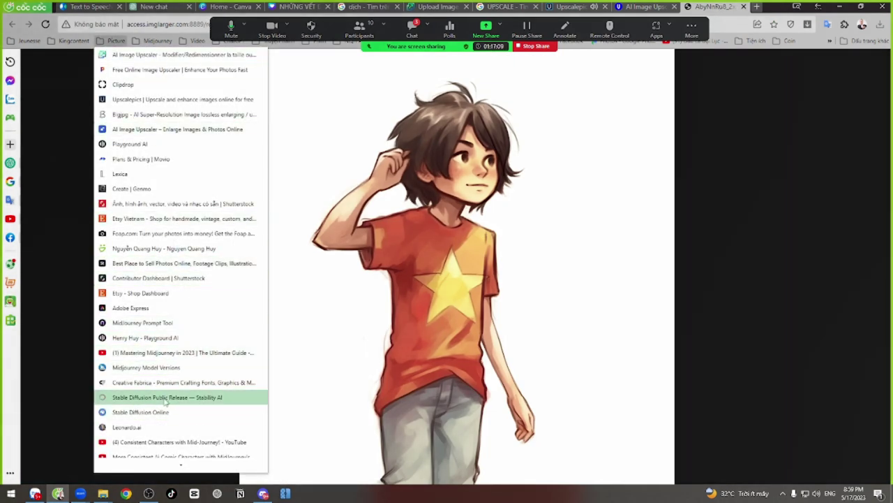
{"action": "scroll", "coordinate": [161, 392], "scroll_direction": "down", "scroll_amount": 10}
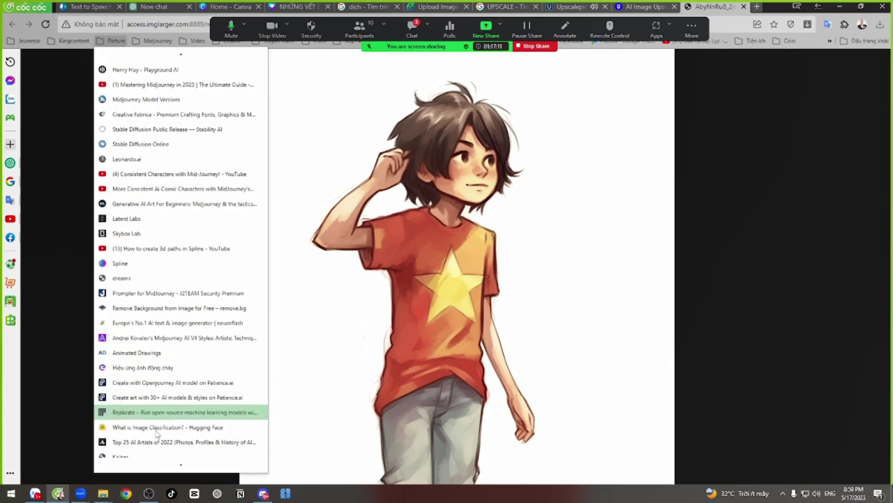
{"action": "scroll", "coordinate": [157, 429], "scroll_direction": "down", "scroll_amount": 3}
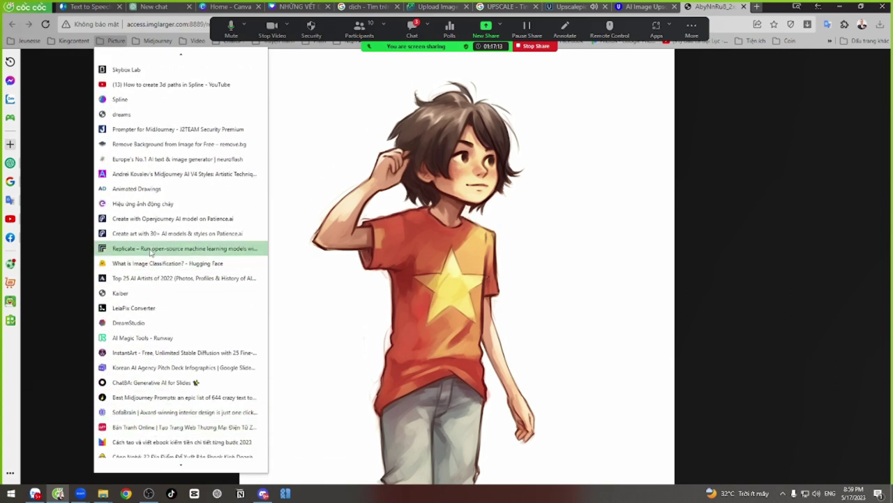
{"action": "scroll", "coordinate": [157, 366], "scroll_direction": "down", "scroll_amount": 5}
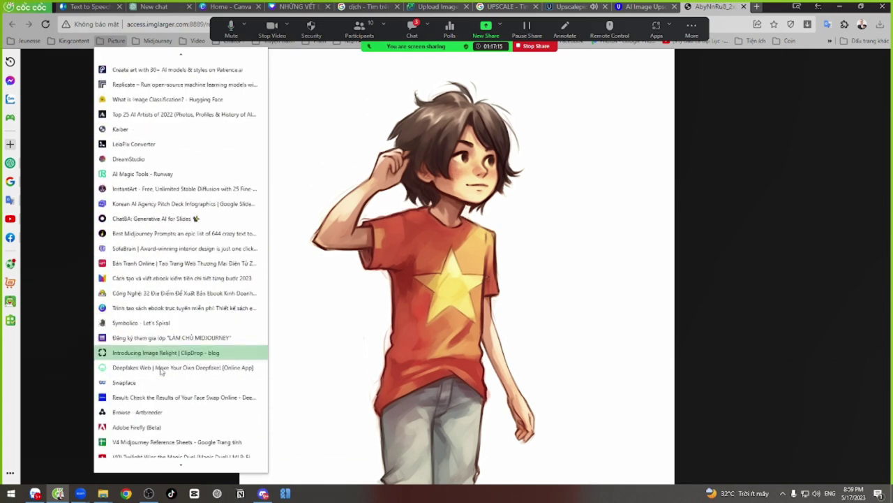
{"action": "scroll", "coordinate": [160, 366], "scroll_direction": "down", "scroll_amount": 9}
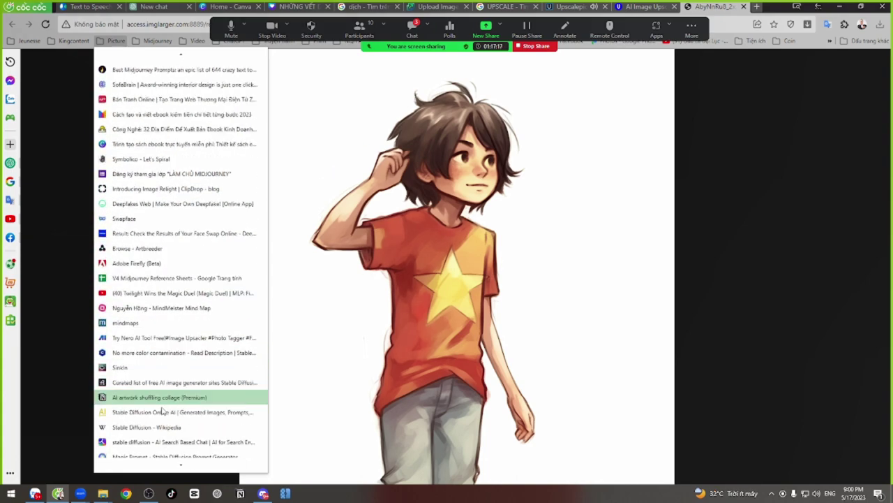
{"action": "scroll", "coordinate": [152, 363], "scroll_direction": "down", "scroll_amount": 9}
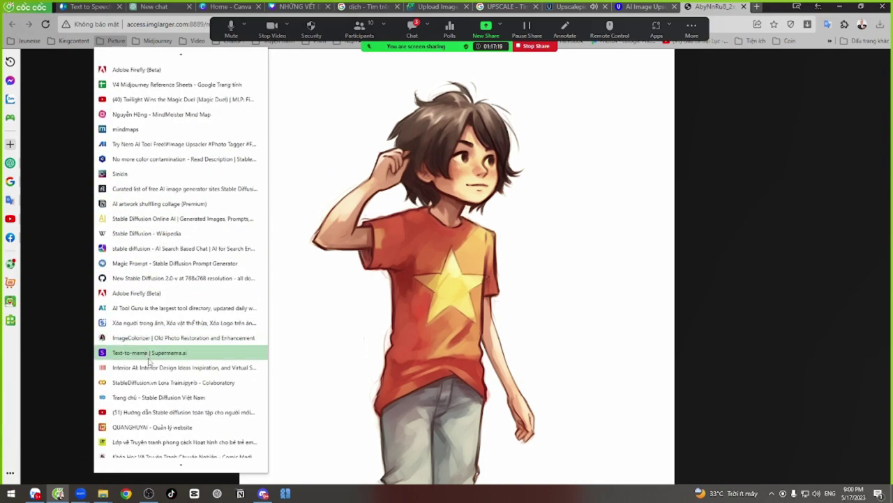
{"action": "scroll", "coordinate": [161, 411], "scroll_direction": "down", "scroll_amount": 2}
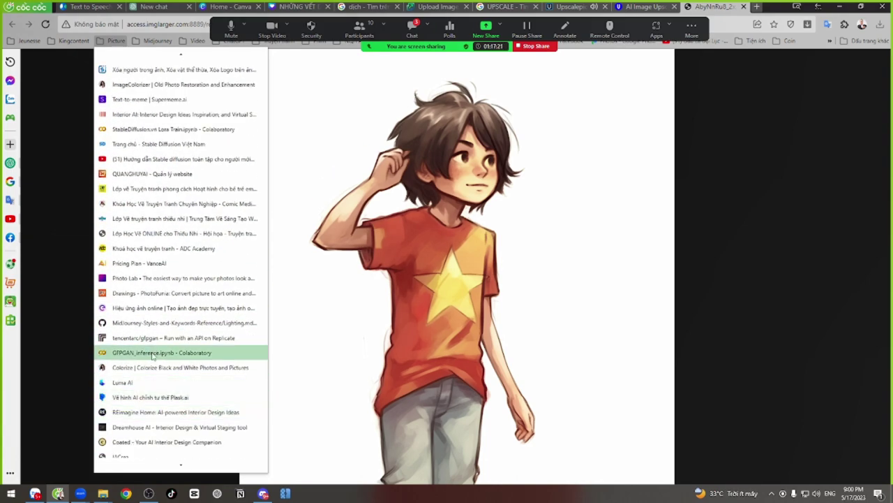
{"action": "left_click", "coordinate": [155, 353]}
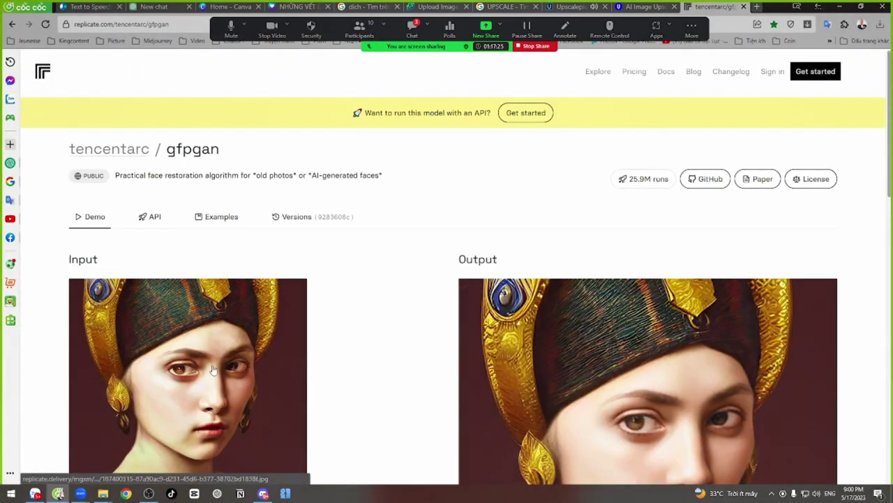
{"action": "scroll", "coordinate": [202, 377], "scroll_direction": "down", "scroll_amount": 8}
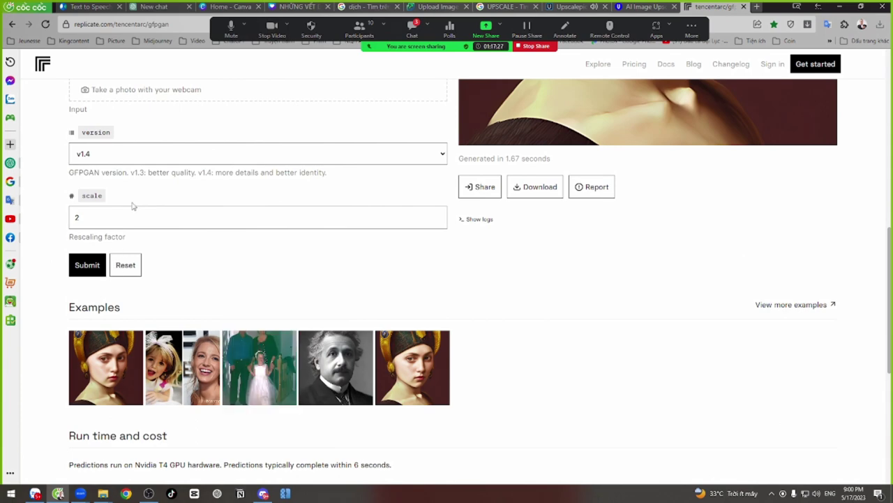
{"action": "scroll", "coordinate": [132, 223], "scroll_direction": "down", "scroll_amount": 3}
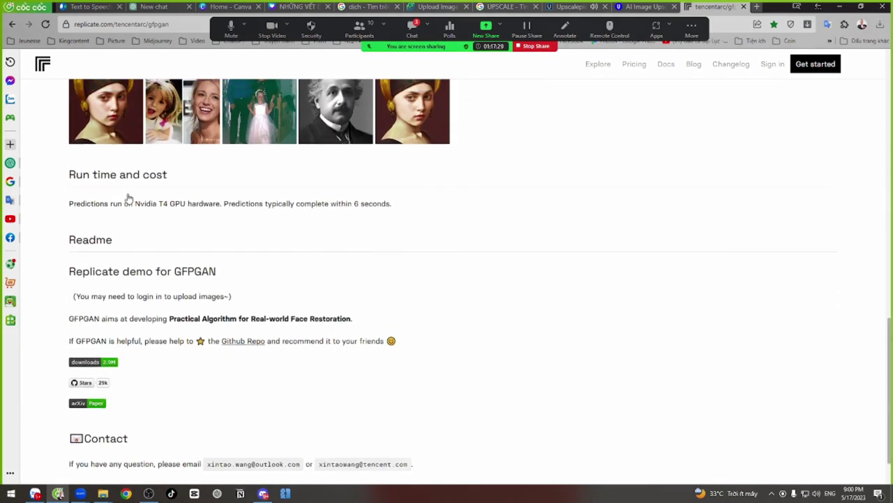
{"action": "scroll", "coordinate": [128, 198], "scroll_direction": "up", "scroll_amount": 8}
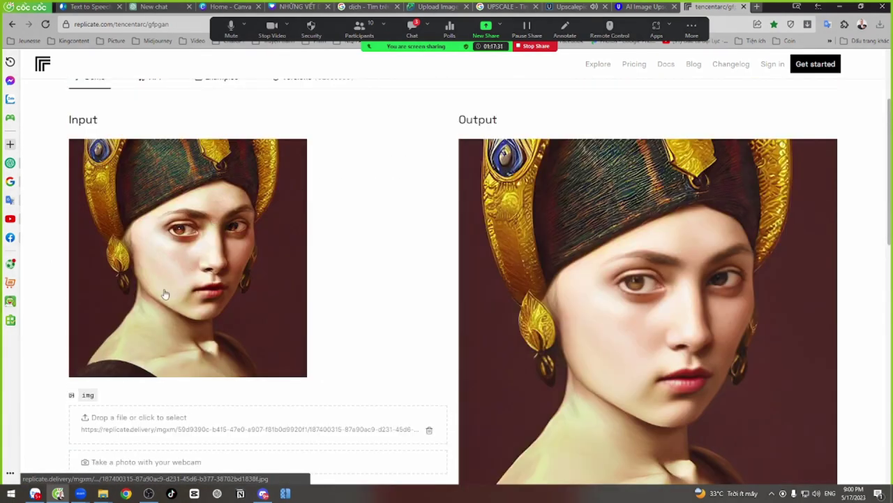
{"action": "scroll", "coordinate": [165, 293], "scroll_direction": "down", "scroll_amount": 3}
{"action": "left_click", "coordinate": [141, 243]}
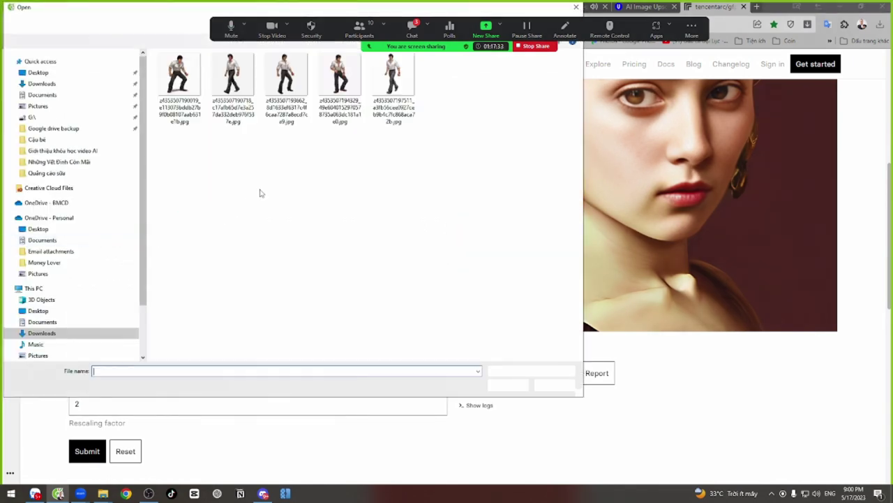
{"action": "double_click", "coordinate": [393, 87]}
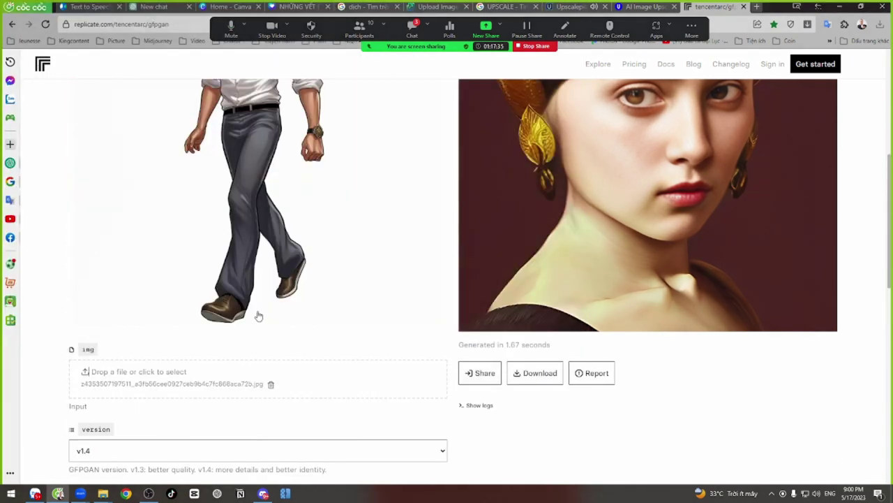
Step: Select the rescaling factor value and submit the walking man picture to the gfpgan v1.4 model for processing
{"action": "scroll", "coordinate": [148, 374], "scroll_direction": "down", "scroll_amount": 3}
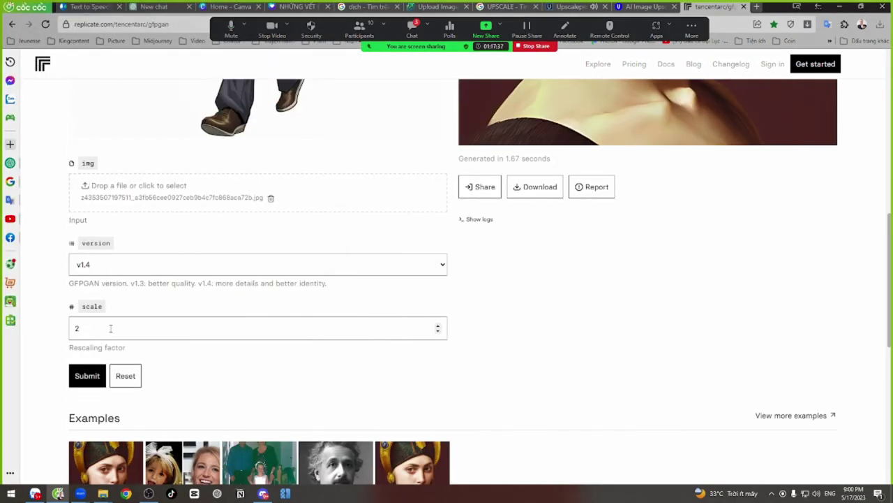
{"action": "double_click", "coordinate": [90, 334]}
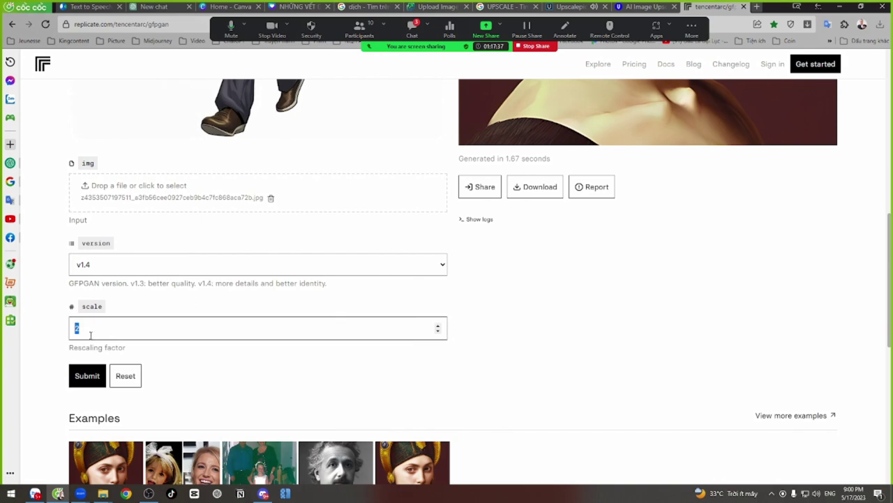
{"action": "left_click", "coordinate": [97, 377]}
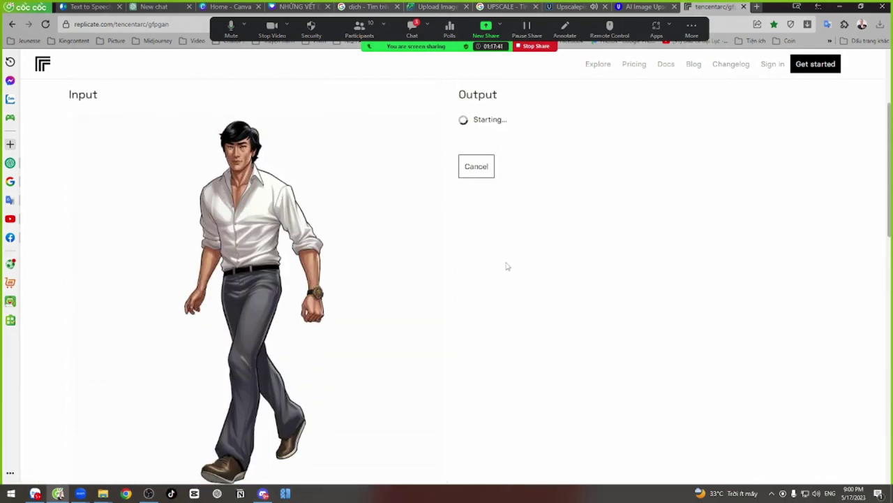
Step: Check the processing progress on UpscalePics and Upscale.media, and look over the Img.Upscaler page with the boy's picture
{"action": "left_click", "coordinate": [566, 7]}
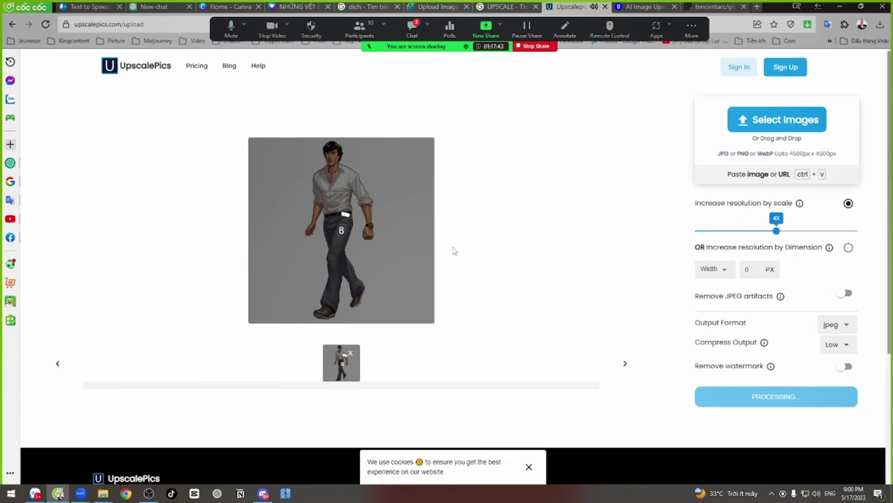
{"action": "left_click", "coordinate": [438, 6]}
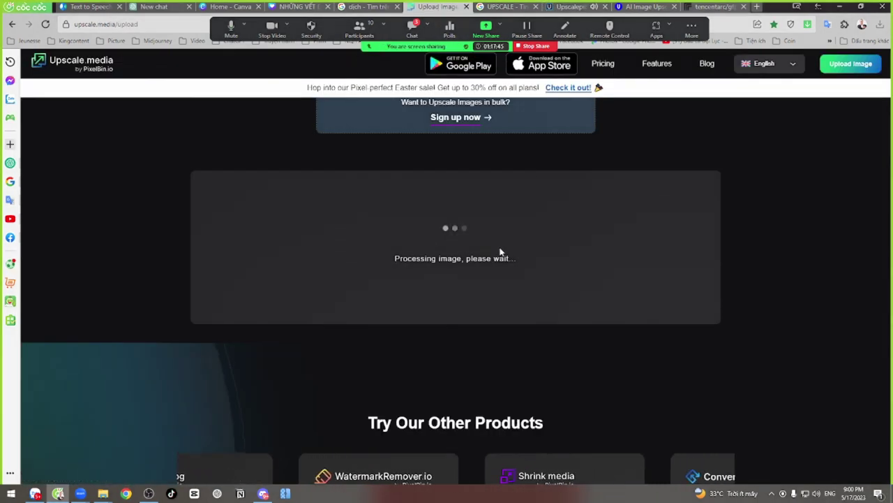
{"action": "left_click", "coordinate": [571, 7]}
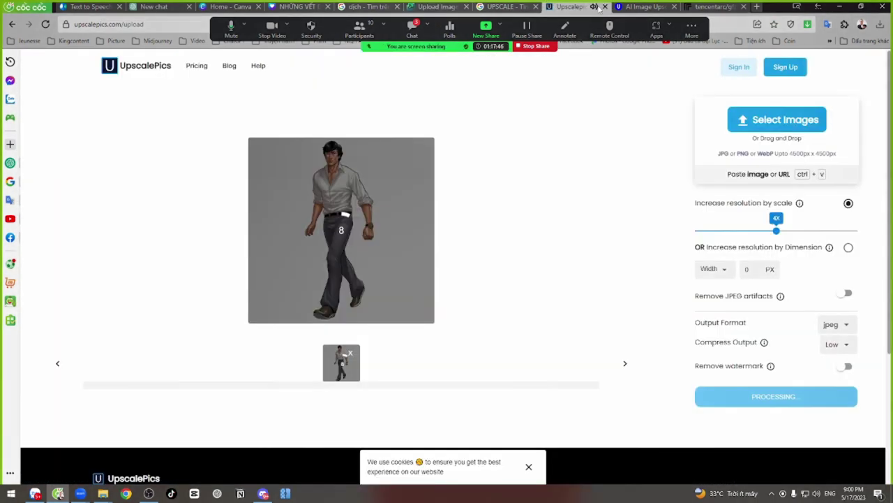
{"action": "left_click", "coordinate": [642, 7]}
{"action": "scroll", "coordinate": [443, 172], "scroll_direction": "up", "scroll_amount": 3}
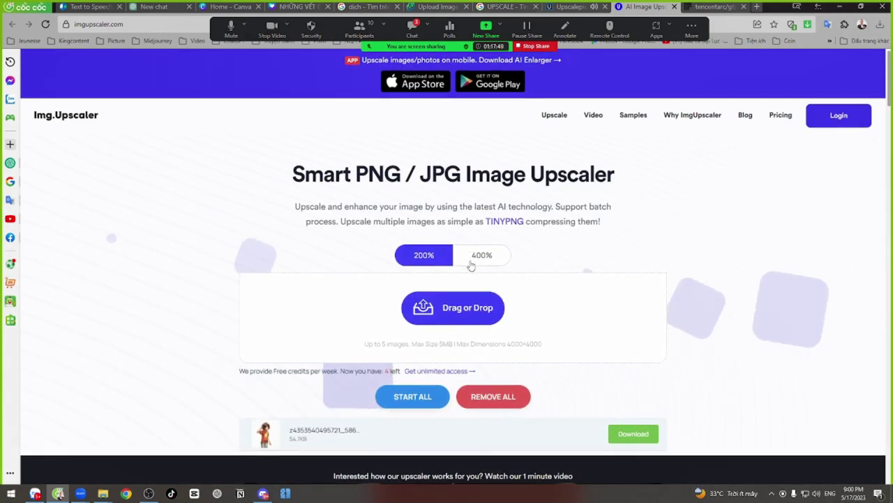
{"action": "scroll", "coordinate": [472, 265], "scroll_direction": "down", "scroll_amount": 1}
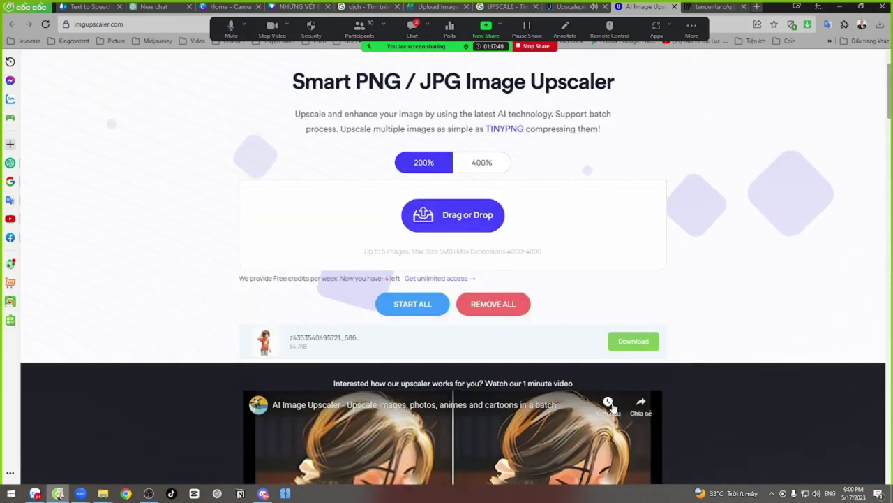
Step: Recheck the progress on UpscalePics and Upscale.media, and return to the gfpgan page on Replicate to view the output
{"action": "left_click", "coordinate": [567, 7]}
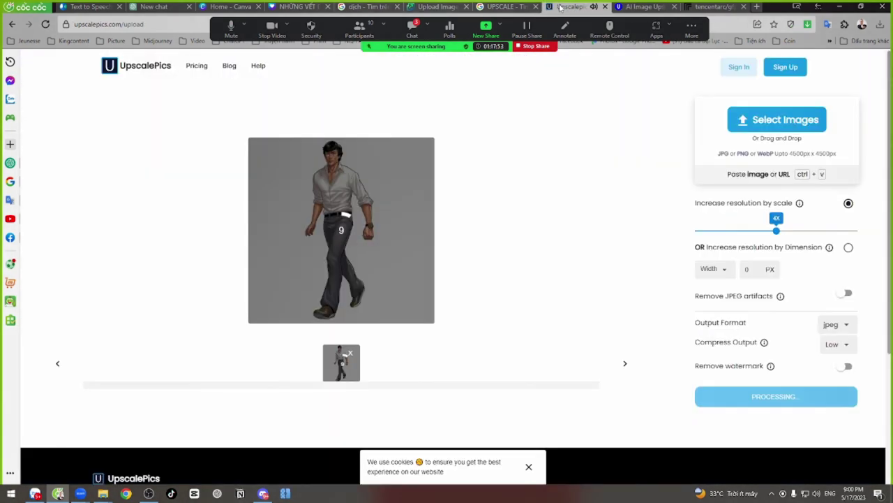
{"action": "left_click", "coordinate": [437, 7]}
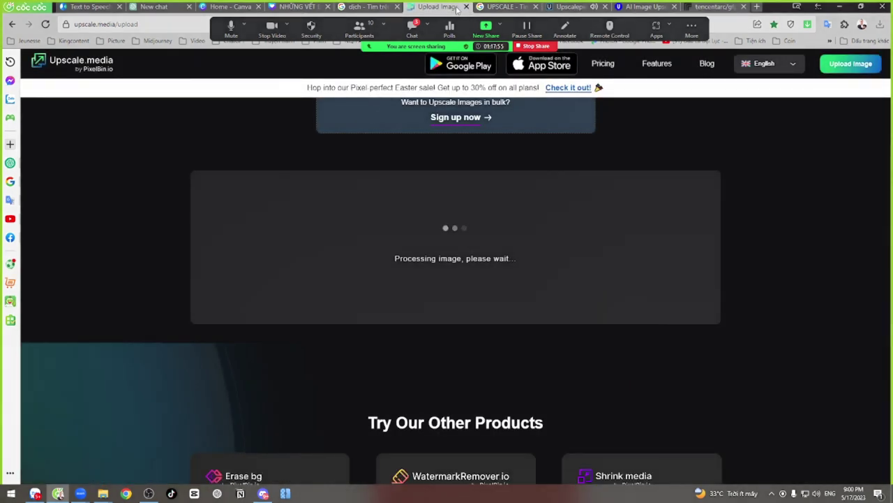
{"action": "left_click", "coordinate": [699, 5]}
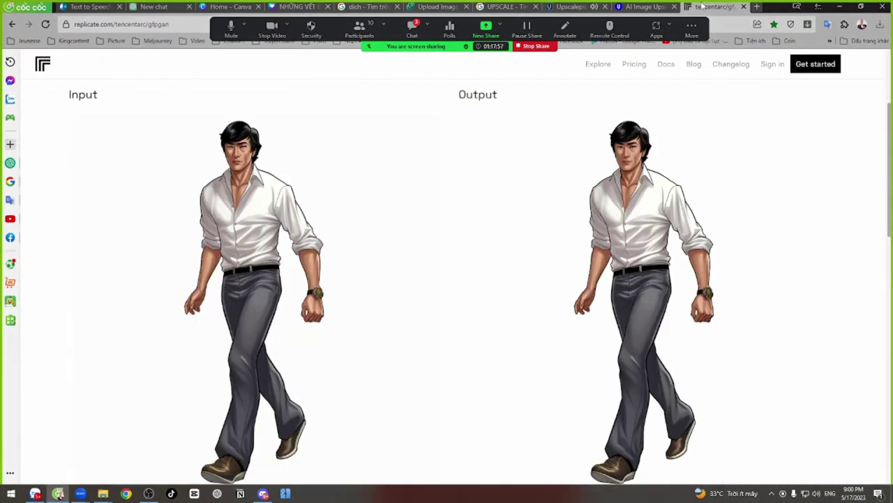
Step: Open the GFPGAN output image at full size and save it as out.jpg in the Ông Bố folder
{"action": "left_click", "coordinate": [631, 189]}
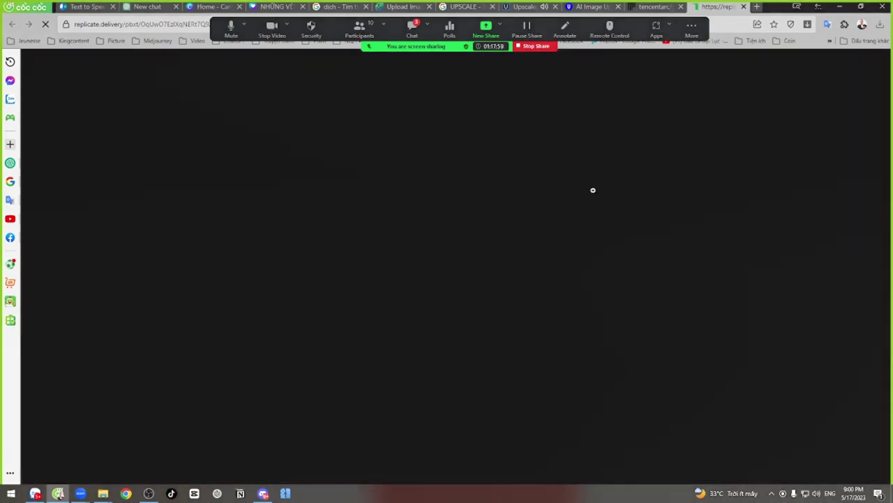
{"action": "left_click", "coordinate": [488, 183]}
{"action": "right_click", "coordinate": [396, 144]}
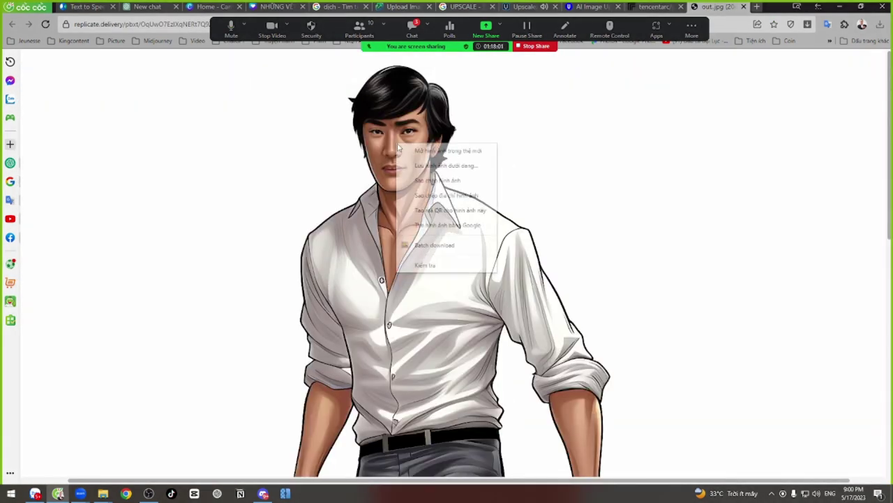
{"action": "left_click", "coordinate": [414, 171]}
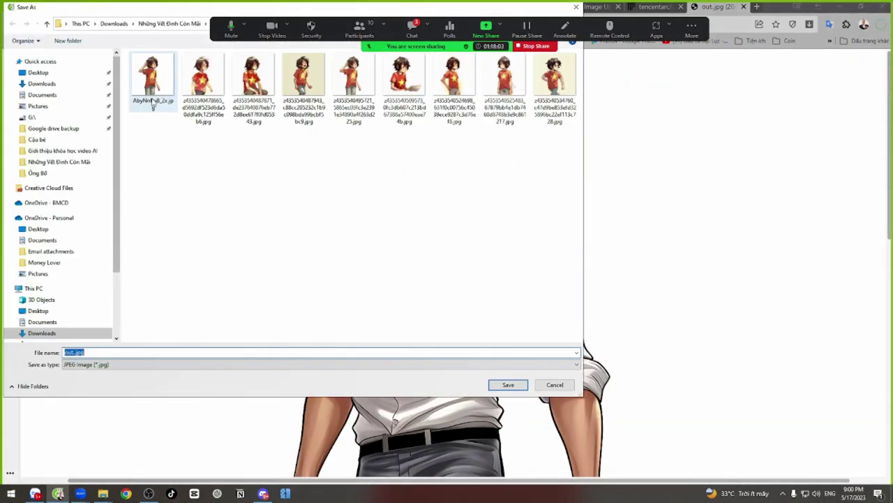
{"action": "left_click", "coordinate": [158, 26]}
{"action": "double_click", "coordinate": [201, 73]}
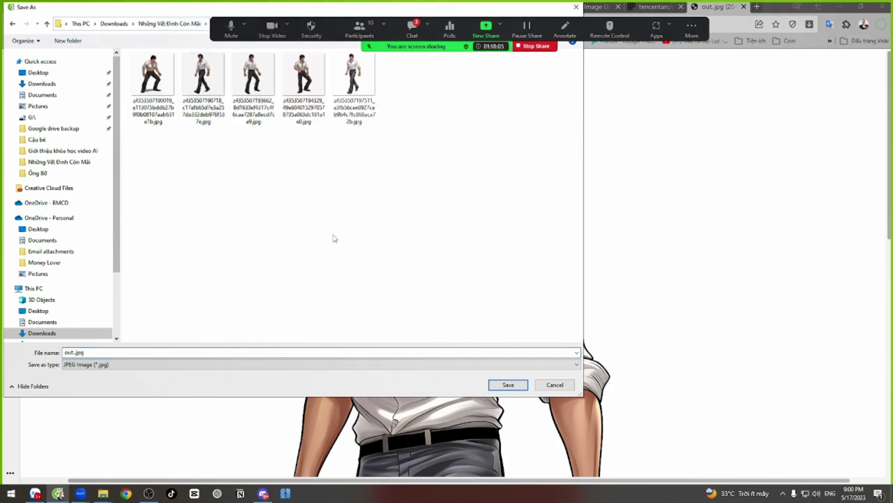
{"action": "left_click", "coordinate": [497, 388]}
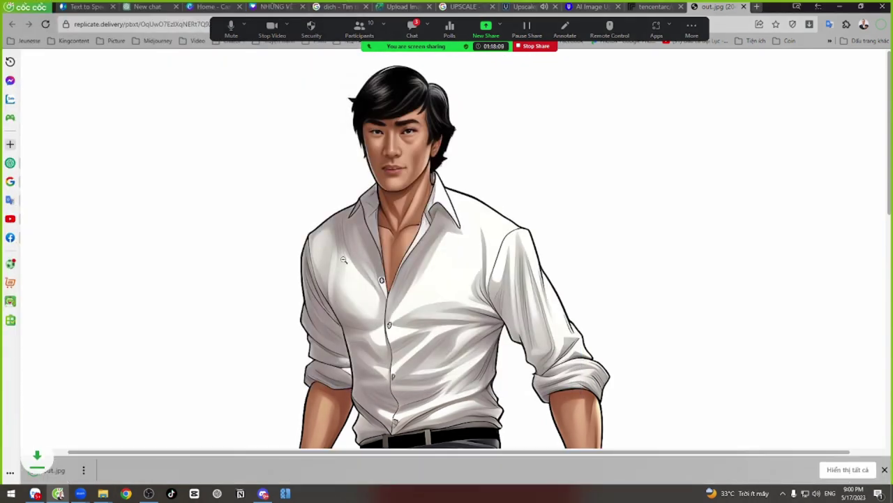
Step: Open the downloaded out.jpg and the original walking-man image from the Ông Bố folder, snapping the original to the left half of the screen
{"action": "left_click", "coordinate": [79, 475]}
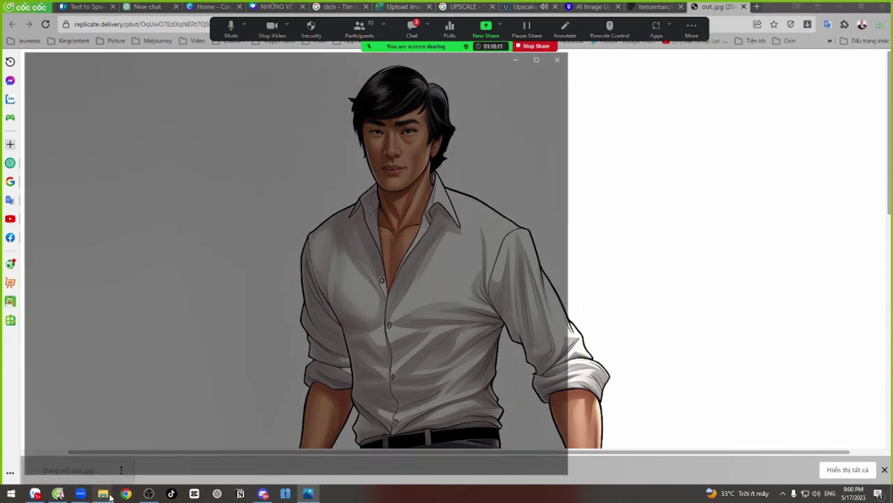
{"action": "mouse_move", "coordinate": [103, 493]}
{"action": "left_click", "coordinate": [125, 464]}
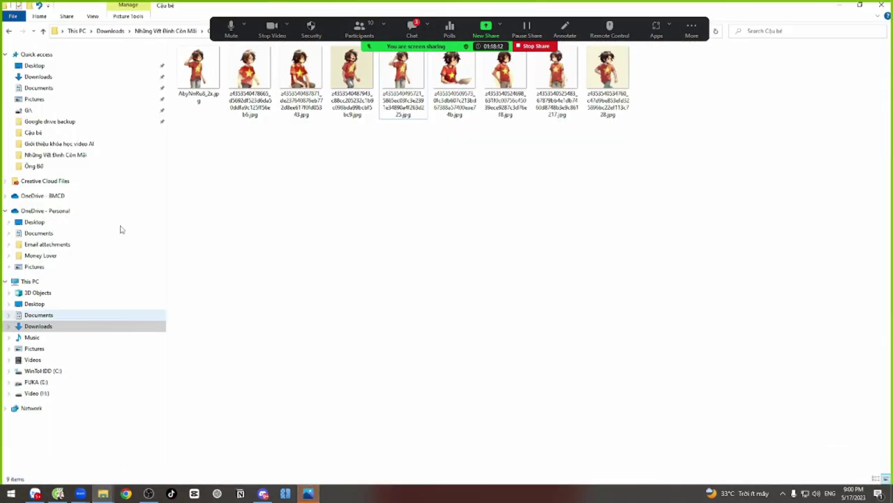
{"action": "left_click", "coordinate": [167, 32]}
{"action": "double_click", "coordinate": [266, 80]}
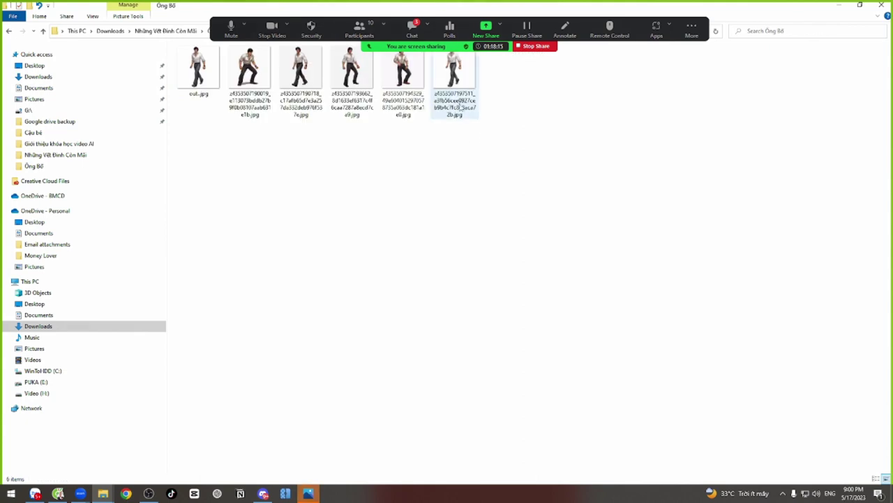
{"action": "double_click", "coordinate": [455, 77]}
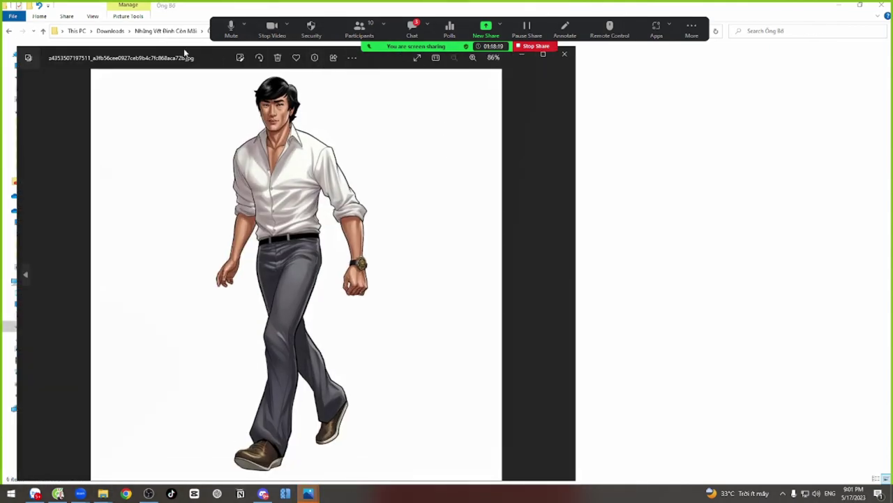
{"action": "key", "text": "super+Left"}
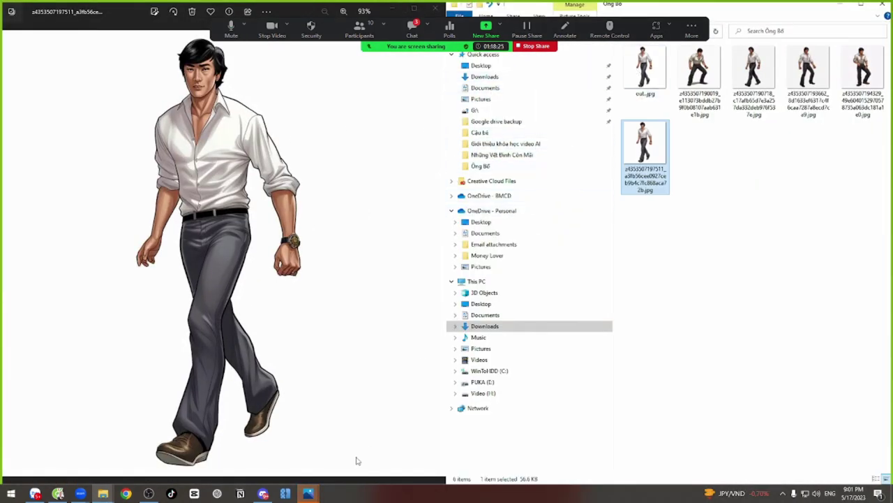
Step: Bring up the out.jpg viewer and snap it to the right half, beside the original image
{"action": "left_click", "coordinate": [312, 495]}
{"action": "left_click", "coordinate": [269, 444]}
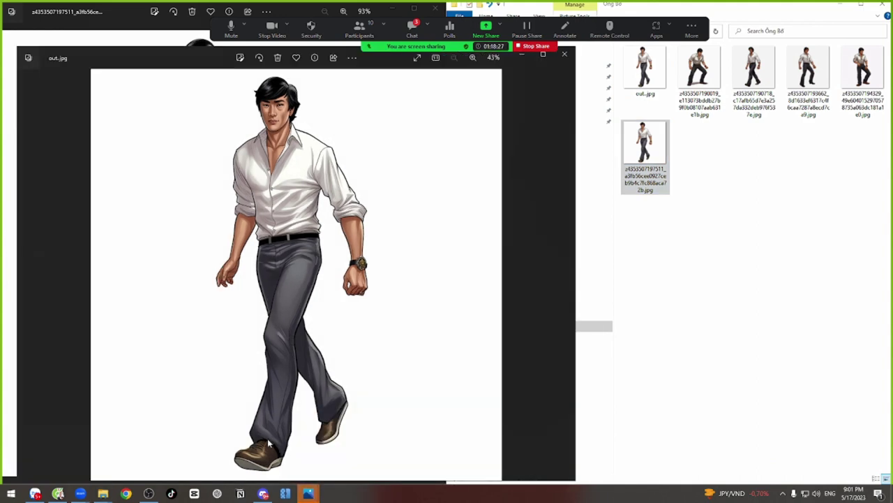
{"action": "key", "text": "super+Right"}
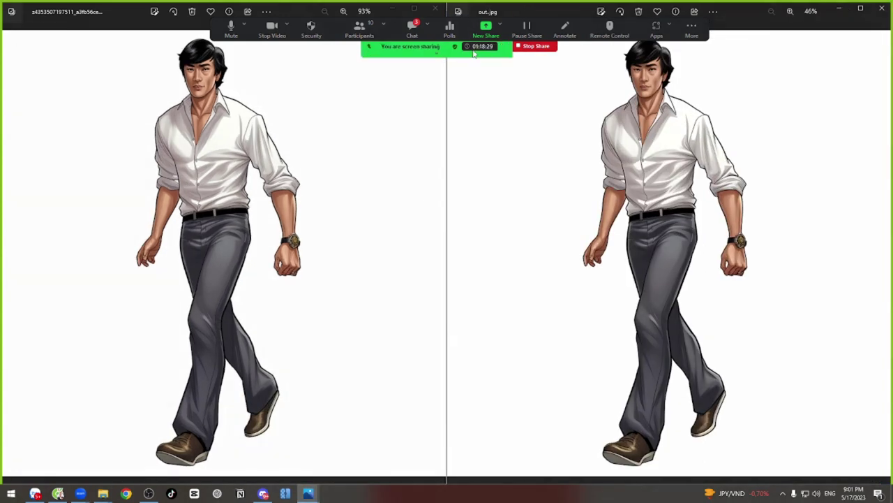
Step: Compare the man's face close up in the original image and the upscaled out.jpg
{"action": "scroll", "coordinate": [215, 80], "scroll_direction": "up", "scroll_amount": 3}
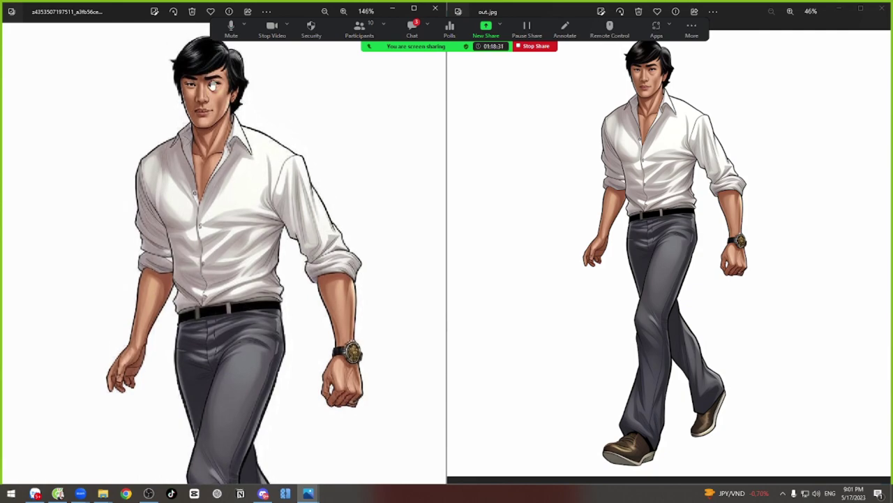
{"action": "scroll", "coordinate": [206, 82], "scroll_direction": "up", "scroll_amount": 5}
{"action": "scroll", "coordinate": [201, 82], "scroll_direction": "up", "scroll_amount": 2}
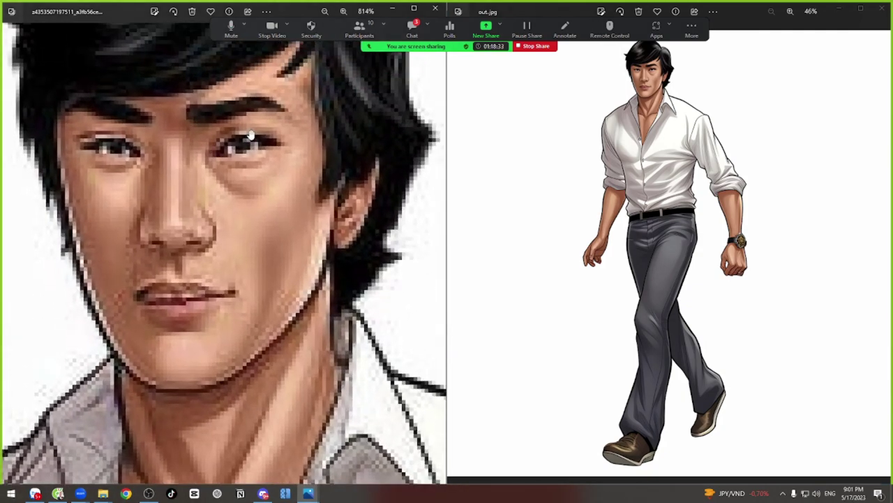
{"action": "scroll", "coordinate": [635, 108], "scroll_direction": "up", "scroll_amount": 5}
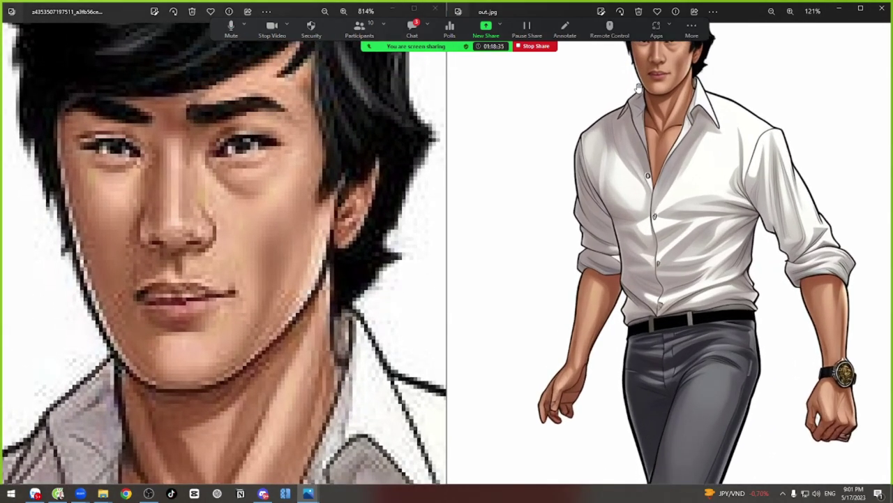
{"action": "scroll", "coordinate": [641, 111], "scroll_direction": "up", "scroll_amount": 4}
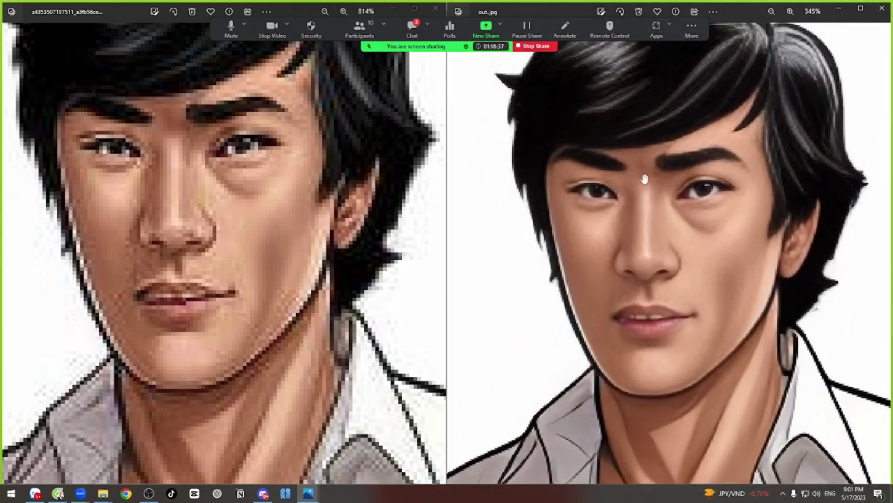
{"action": "scroll", "coordinate": [647, 181], "scroll_direction": "down", "scroll_amount": 5}
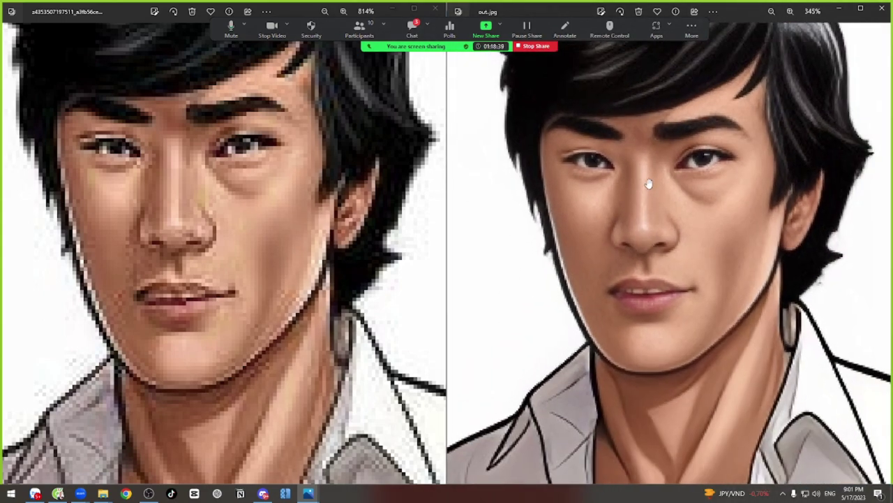
{"action": "scroll", "coordinate": [286, 212], "scroll_direction": "down", "scroll_amount": 4}
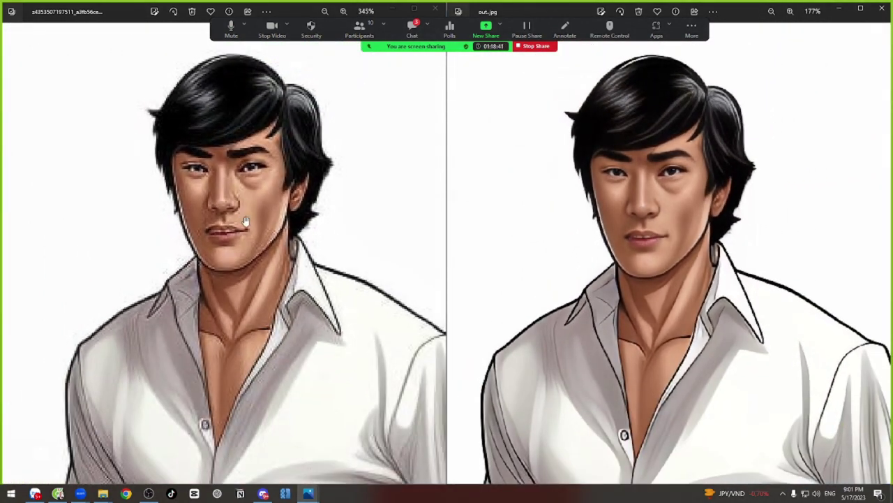
{"action": "left_click_drag", "start_coordinate": [723, 203], "coordinate": [721, 192]}
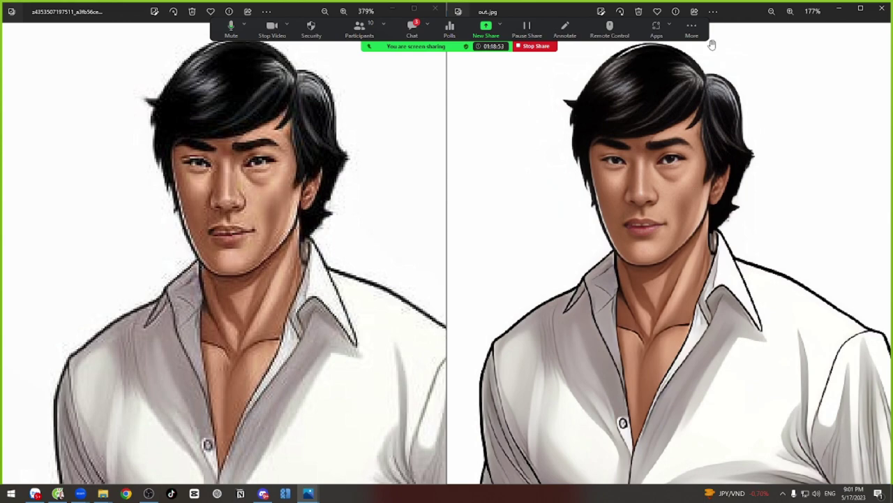
{"action": "scroll", "coordinate": [319, 199], "scroll_direction": "down", "scroll_amount": 5}
{"action": "scroll", "coordinate": [479, 183], "scroll_direction": "down", "scroll_amount": 5}
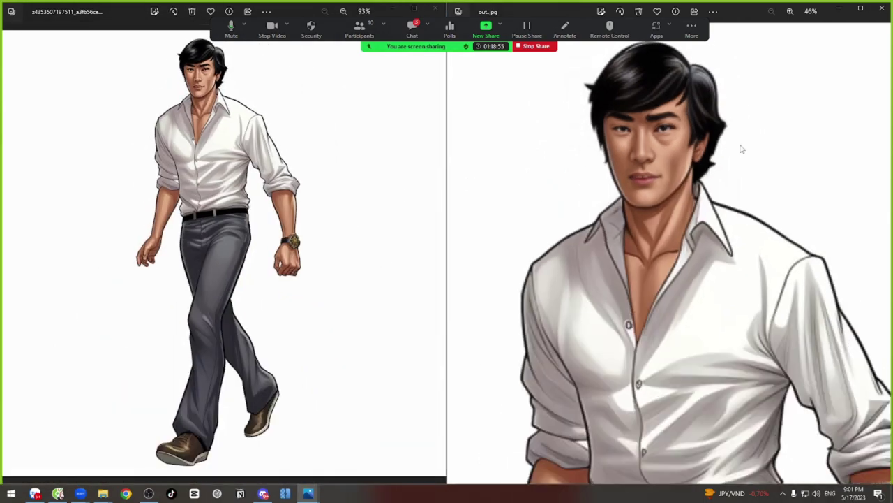
Step: Close both image viewers and the browser page showing the full-size output image
{"action": "left_click", "coordinate": [873, 11]}
{"action": "key", "text": "alt+F4"}
{"action": "left_click", "coordinate": [286, 249]}
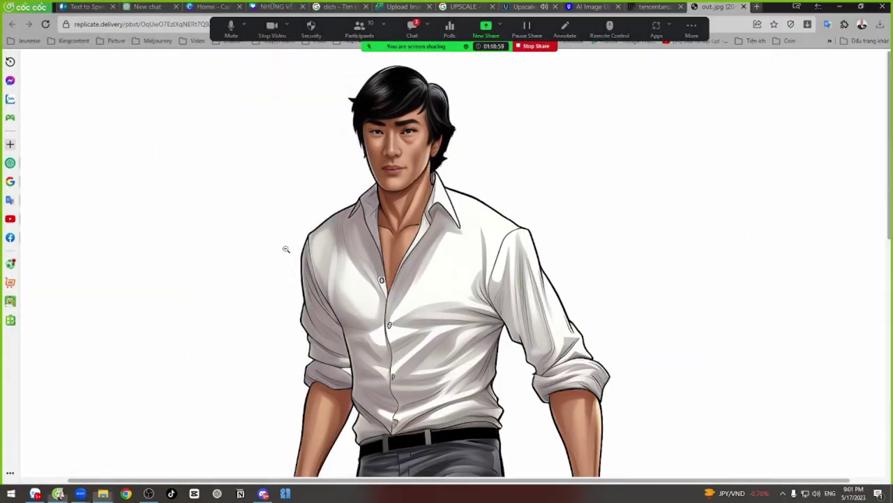
{"action": "left_click", "coordinate": [286, 249]}
{"action": "left_click", "coordinate": [745, 6]}
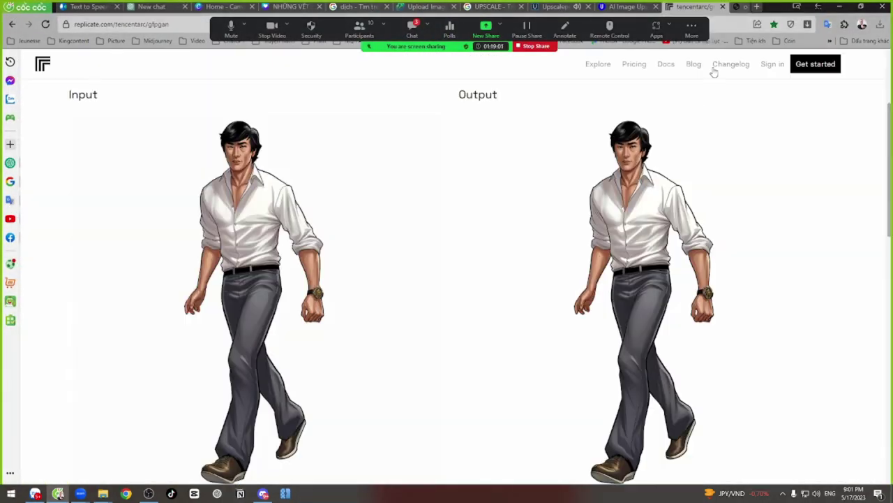
Step: Switch to the Canva design and upload out.jpg from the Ông Bố folder
{"action": "key", "text": "alt+Tab"}
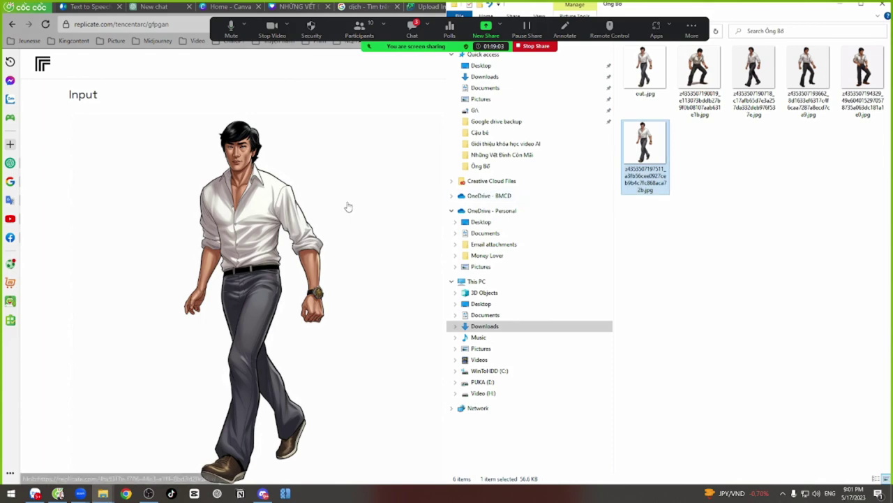
{"action": "key", "text": "alt+Tab"}
{"action": "left_click", "coordinate": [299, 7]}
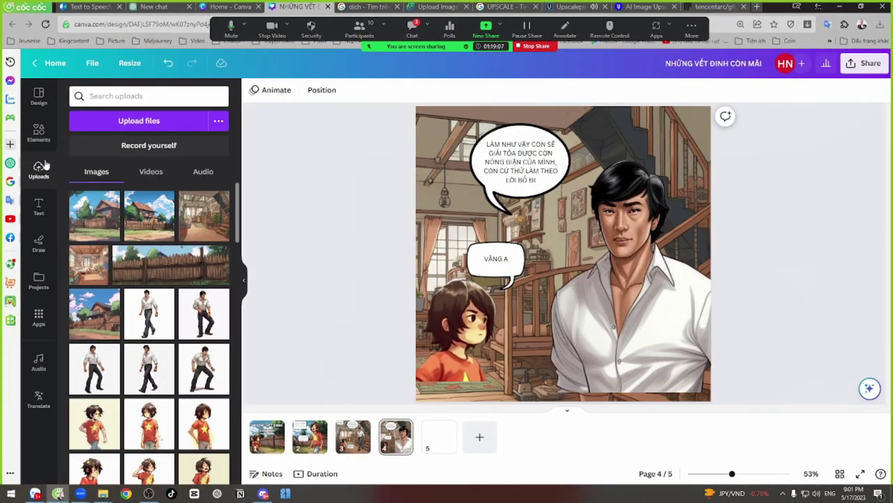
{"action": "left_click", "coordinate": [119, 122]}
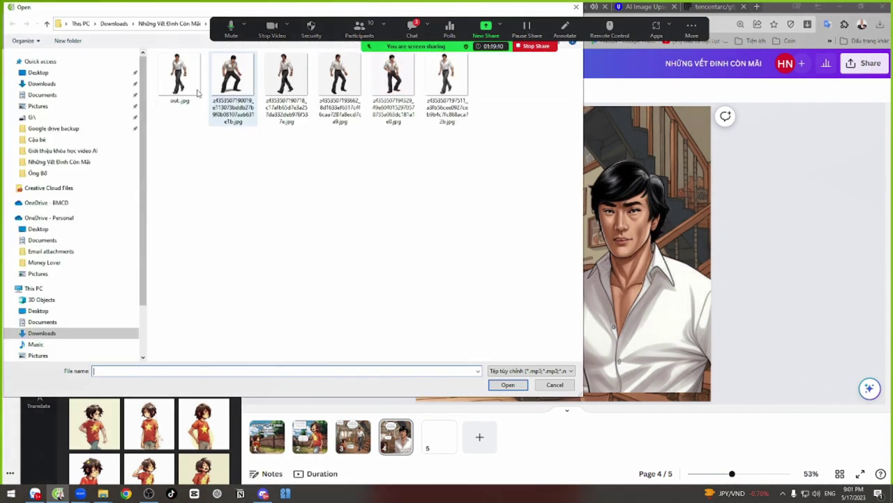
{"action": "double_click", "coordinate": [185, 86]}
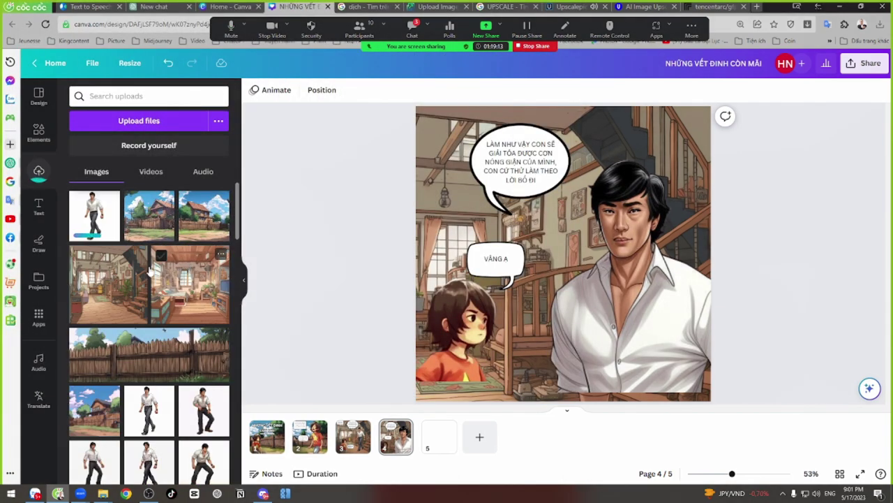
Step: Upload the boy image AbyNnRu8_2x.jpg from the Cậu bé folder to the Canva design's uploads
{"action": "left_click", "coordinate": [139, 120]}
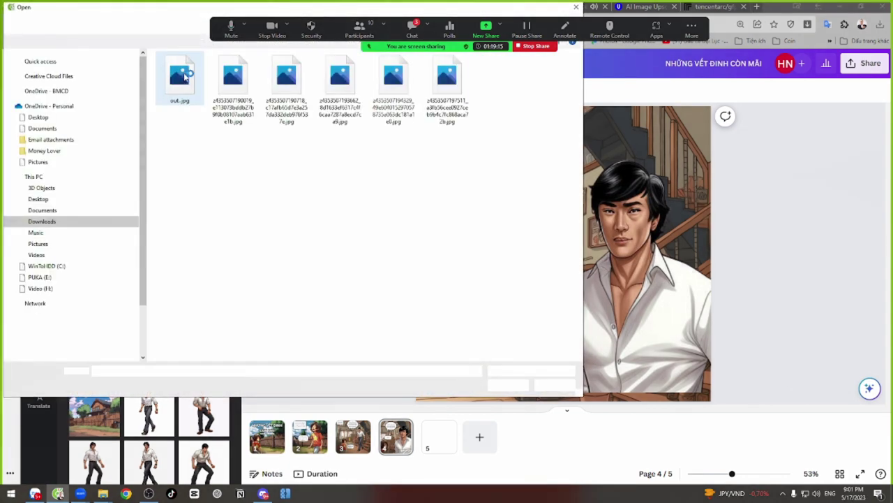
{"action": "double_click", "coordinate": [181, 80]}
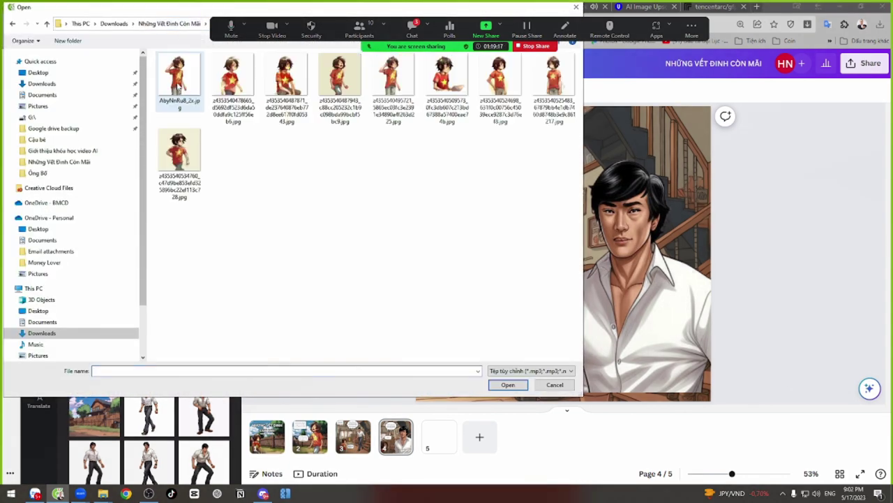
{"action": "double_click", "coordinate": [181, 82]}
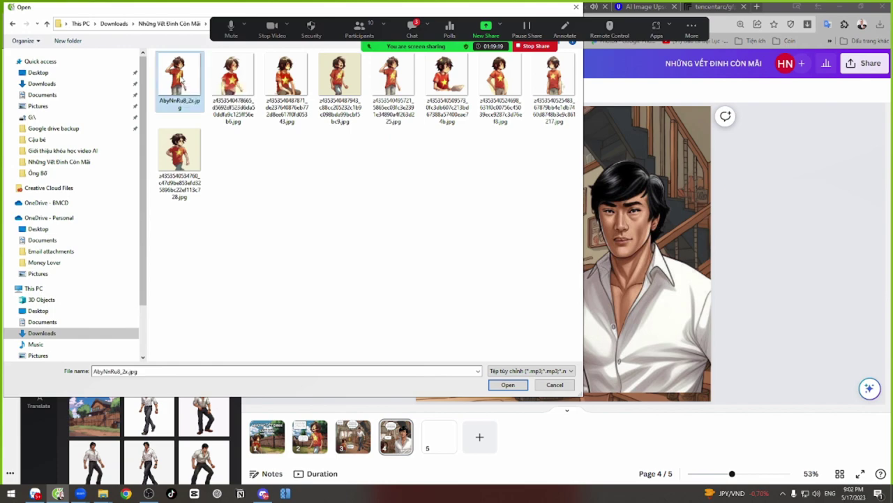
Step: Close the imgupscaler.com page and check the progress of the man's image on UpscalePics
{"action": "left_click", "coordinate": [627, 7]}
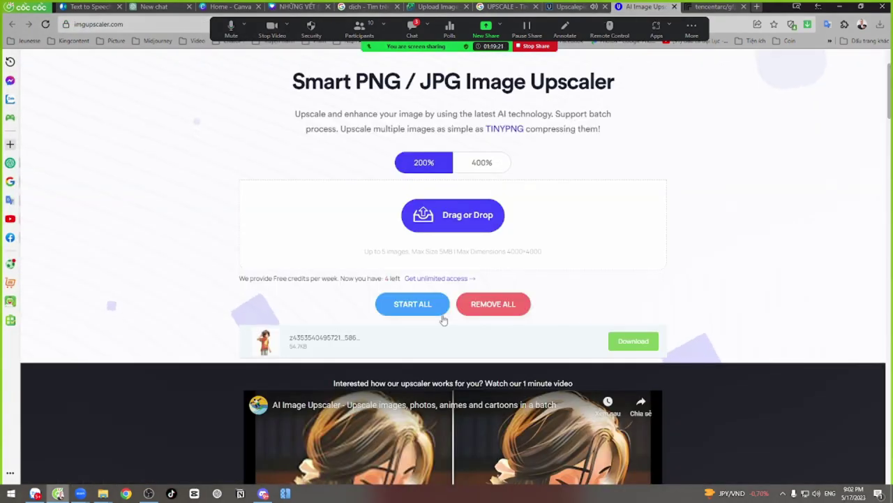
{"action": "left_click", "coordinate": [675, 7]}
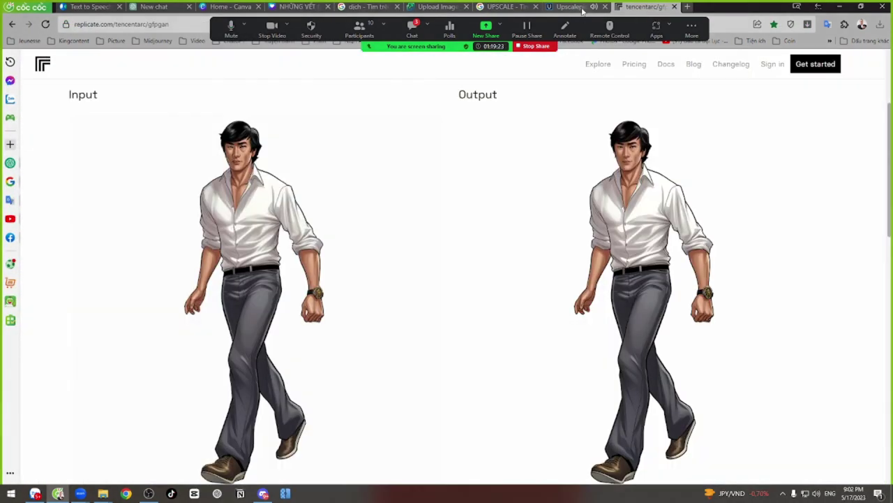
{"action": "left_click", "coordinate": [579, 7]}
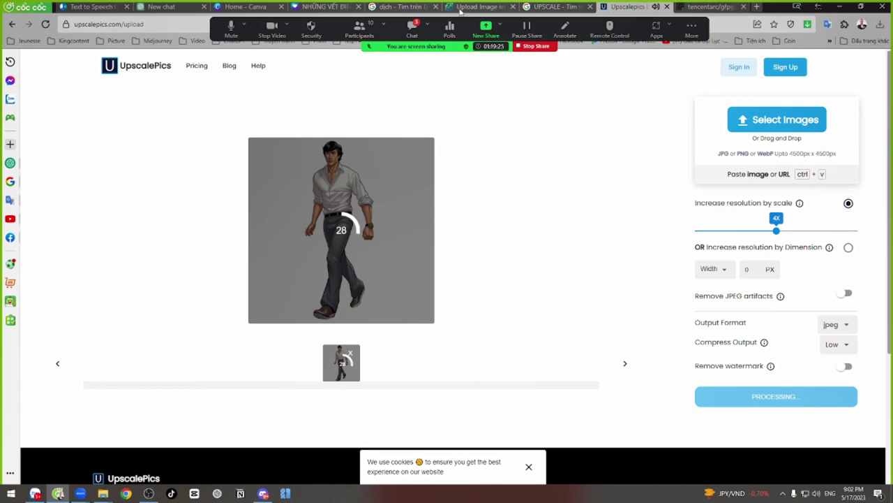
Step: Change the AI upscaling factor of the boy image on upscale.media, and return to the Canva design
{"action": "left_click", "coordinate": [478, 7]}
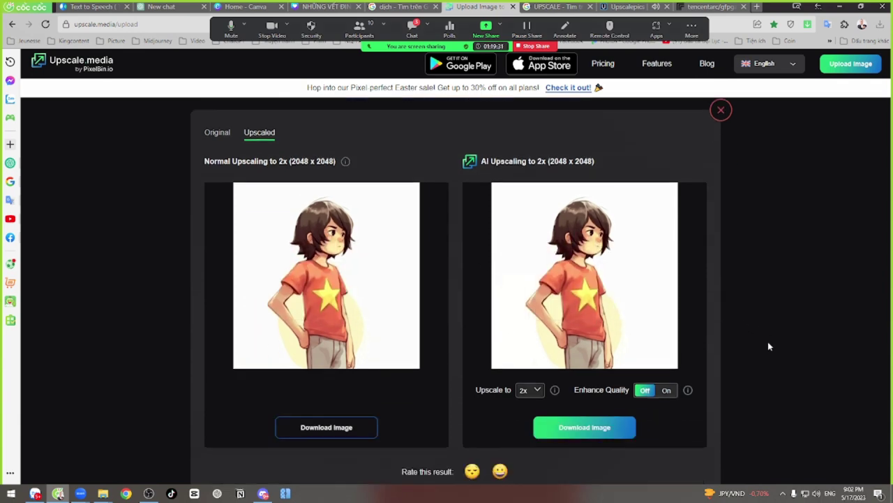
{"action": "scroll", "coordinate": [768, 341], "scroll_direction": "down", "scroll_amount": 2}
{"action": "left_click", "coordinate": [538, 312]}
{"action": "left_click", "coordinate": [525, 338]}
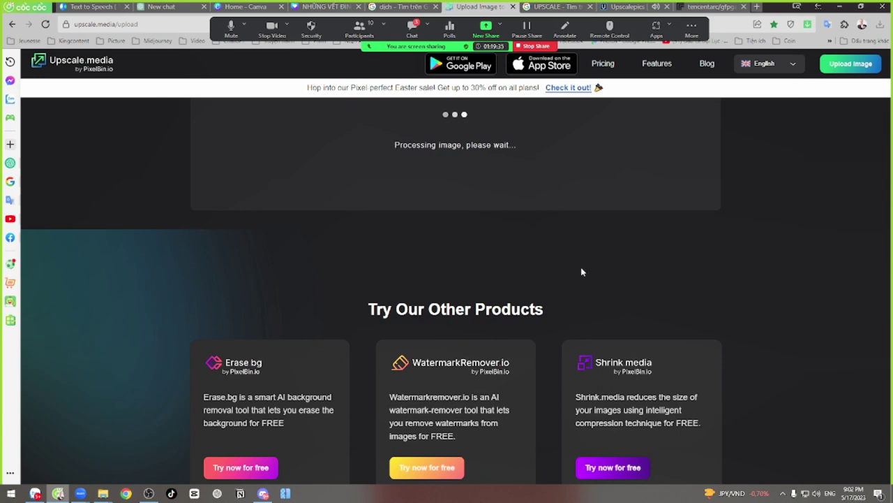
{"action": "left_click", "coordinate": [324, 6]}
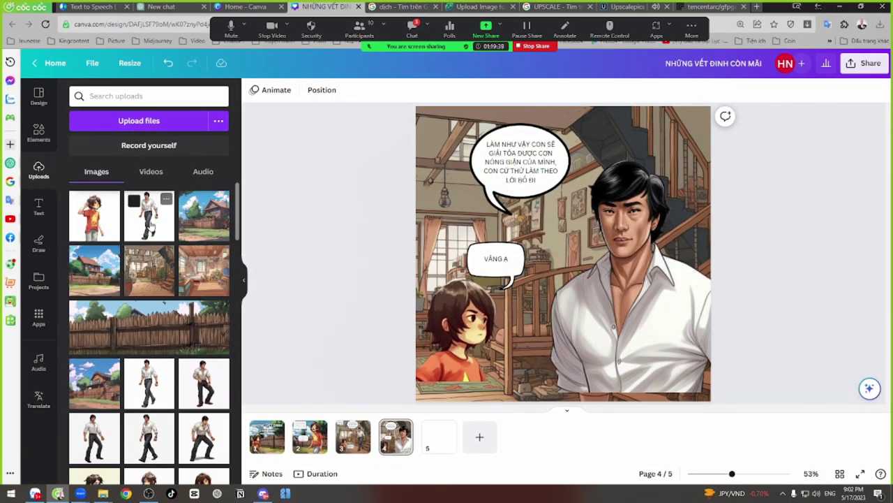
Step: Add the upscaled image of the walking man to page 4 and remove its background
{"action": "left_click", "coordinate": [155, 215]}
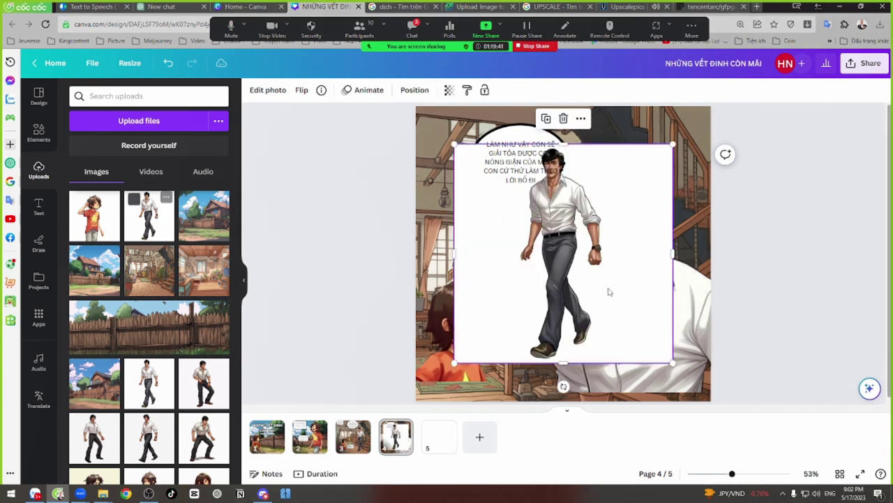
{"action": "left_click_drag", "start_coordinate": [559, 238], "coordinate": [573, 277]}
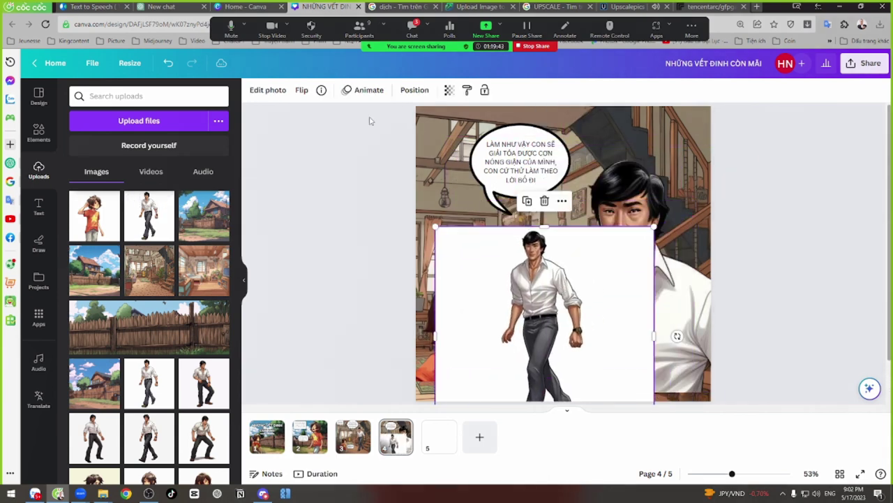
{"action": "left_click", "coordinate": [268, 89]}
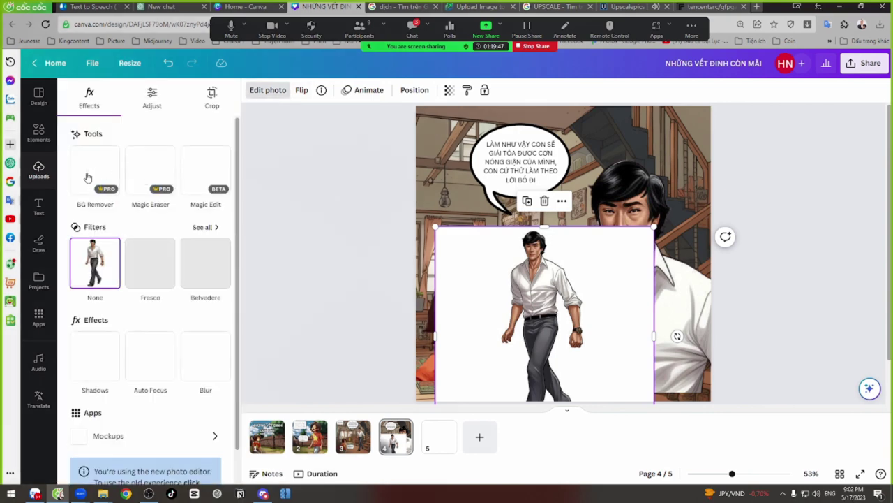
{"action": "left_click", "coordinate": [93, 174]}
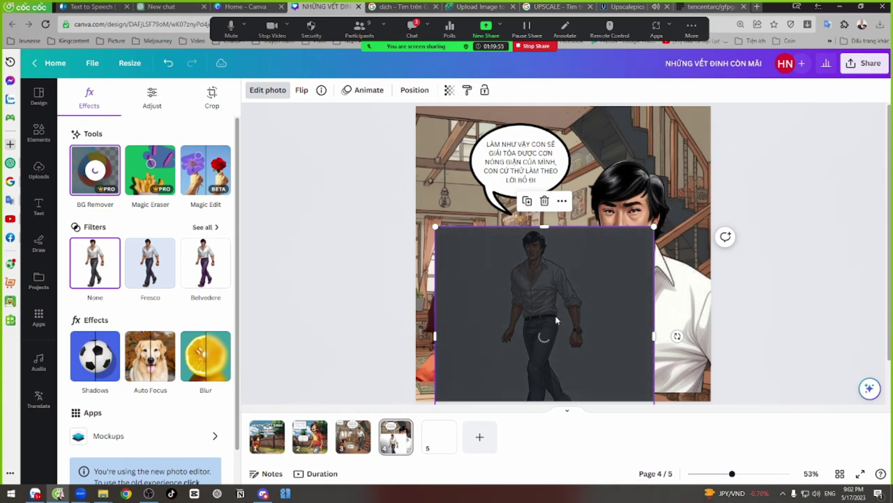
Step: Enlarge the cut-out man on page 4 and crop the image to his head and upper body
{"action": "left_click_drag", "start_coordinate": [545, 333], "coordinate": [505, 332]}
{"action": "left_click_drag", "start_coordinate": [614, 227], "coordinate": [792, 118]}
{"action": "left_click_drag", "start_coordinate": [581, 296], "coordinate": [593, 162]}
{"action": "left_click_drag", "start_coordinate": [764, 150], "coordinate": [757, 365]}
{"action": "left_click_drag", "start_coordinate": [765, 288], "coordinate": [634, 290]}
{"action": "left_click_drag", "start_coordinate": [370, 289], "coordinate": [484, 291]}
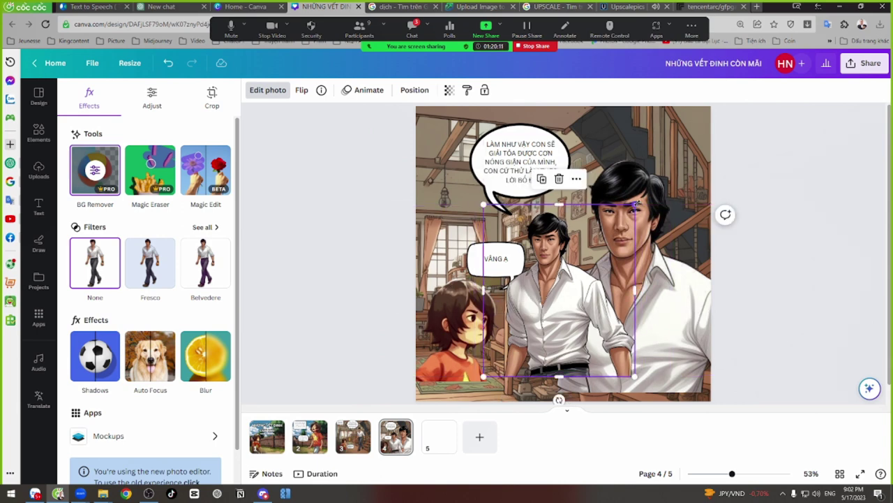
Step: Enlarge the cropped man to about 1,115 by 1,021 and place him just left of the old man figure
{"action": "left_click_drag", "start_coordinate": [635, 203], "coordinate": [703, 126]}
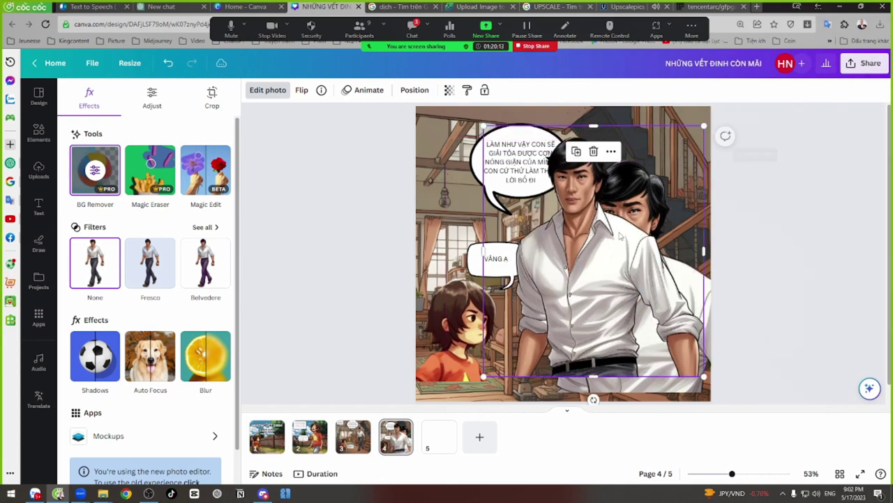
{"action": "mouse_move", "coordinate": [620, 238]}
{"action": "left_mouse_down"}
{"action": "mouse_move", "coordinate": [608, 246]}
{"action": "mouse_move", "coordinate": [620, 244]}
{"action": "left_mouse_up"}
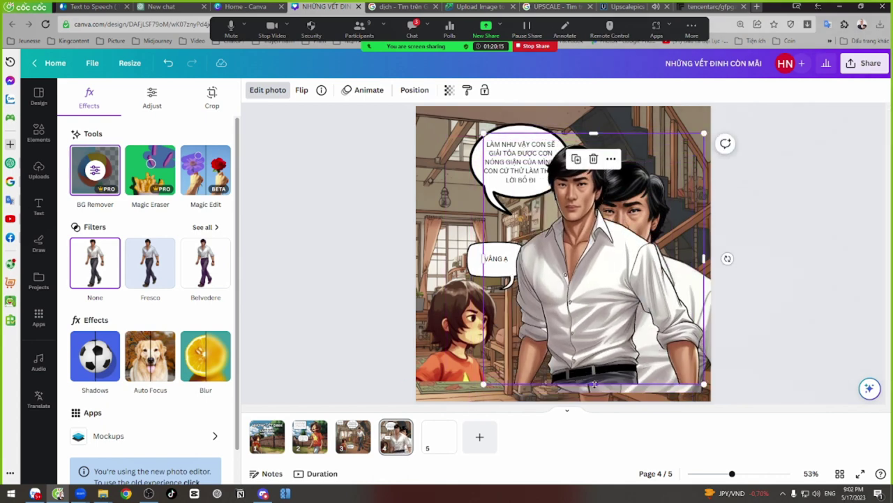
{"action": "left_click_drag", "start_coordinate": [597, 313], "coordinate": [595, 335]}
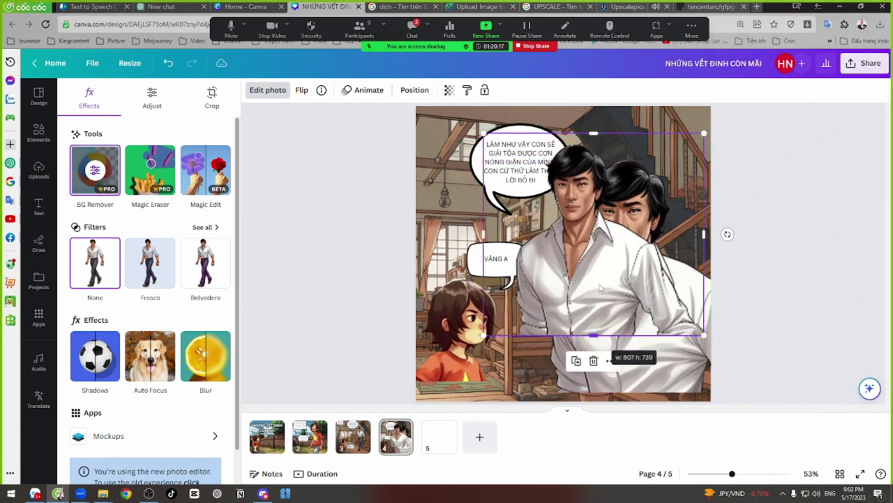
{"action": "key", "text": "ctrl+z"}
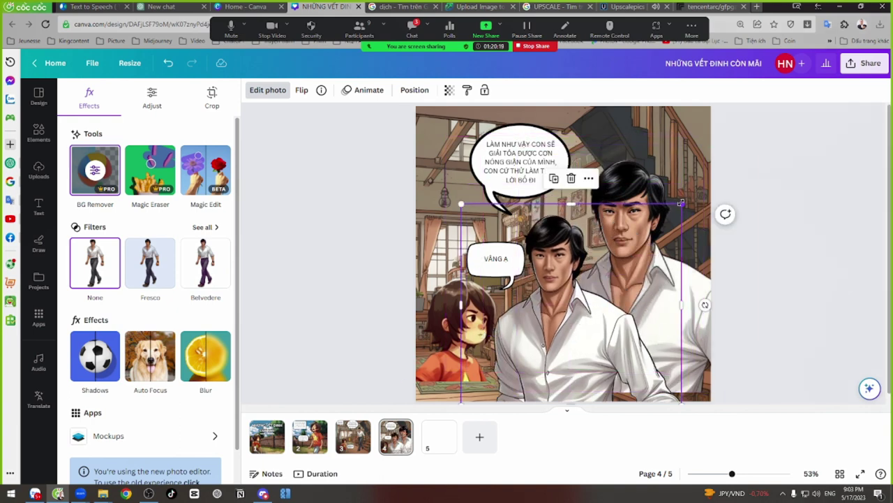
{"action": "left_click_drag", "start_coordinate": [703, 184], "coordinate": [766, 126]}
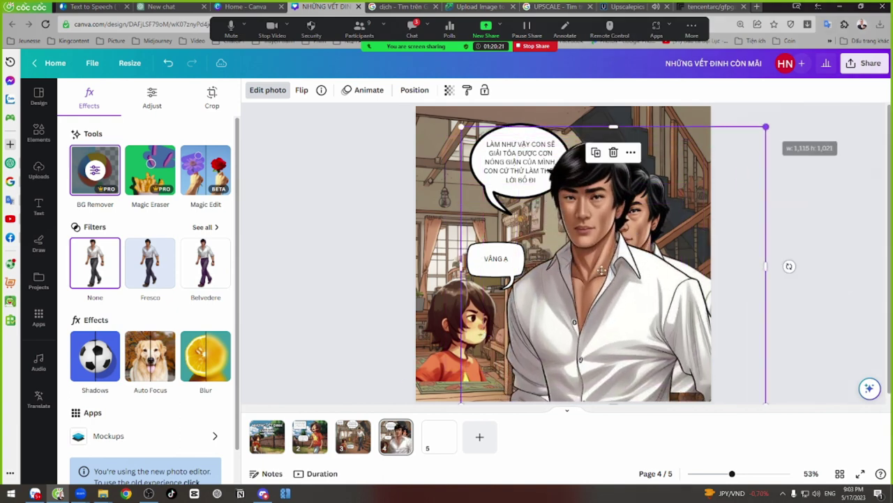
{"action": "left_click_drag", "start_coordinate": [596, 268], "coordinate": [569, 281]}
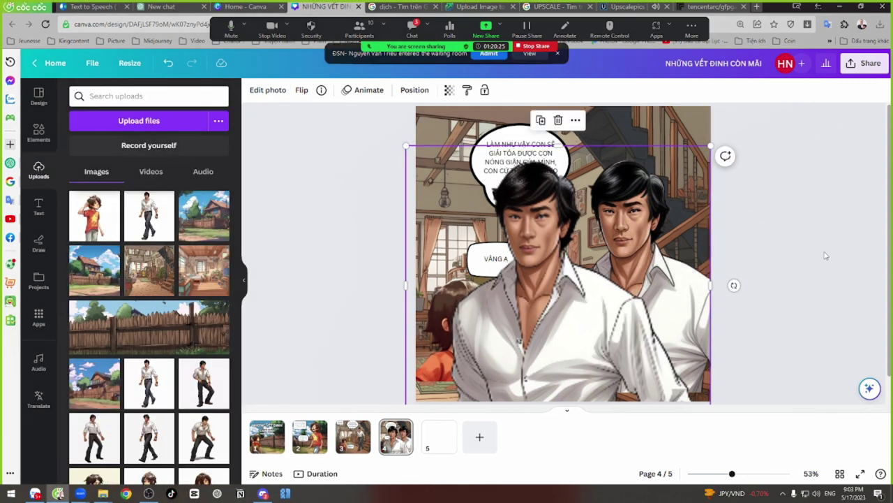
Step: Move the upscaled man and the old man figure apart on page 4 to compare their sharpness
{"action": "left_click", "coordinate": [831, 272]}
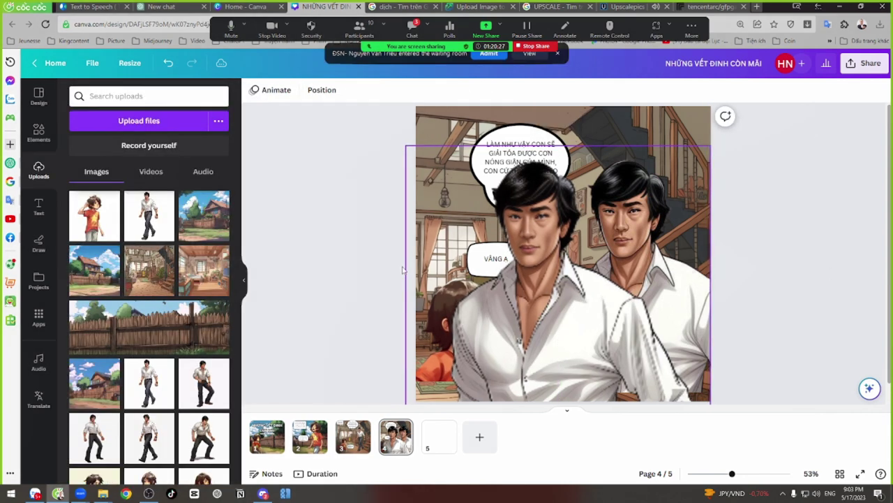
{"action": "left_click_drag", "start_coordinate": [523, 317], "coordinate": [495, 308]}
{"action": "left_click", "coordinate": [319, 304]}
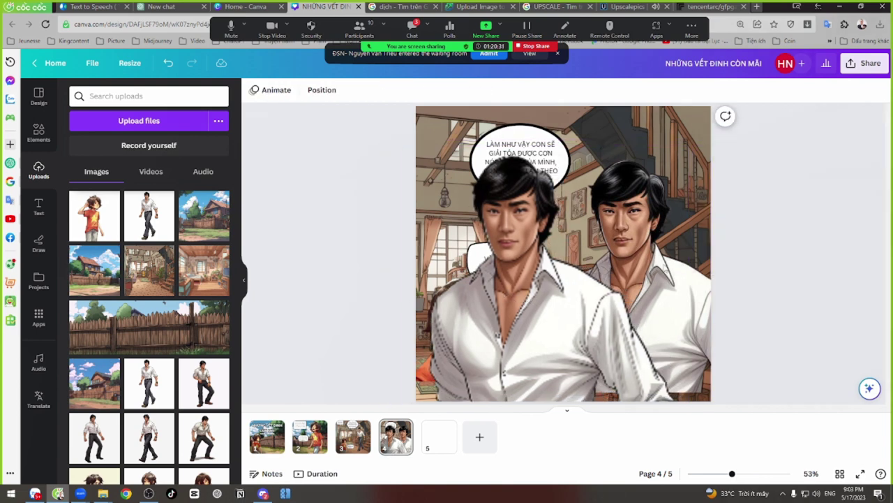
{"action": "left_click_drag", "start_coordinate": [673, 292], "coordinate": [688, 297]}
{"action": "left_click", "coordinate": [302, 294]}
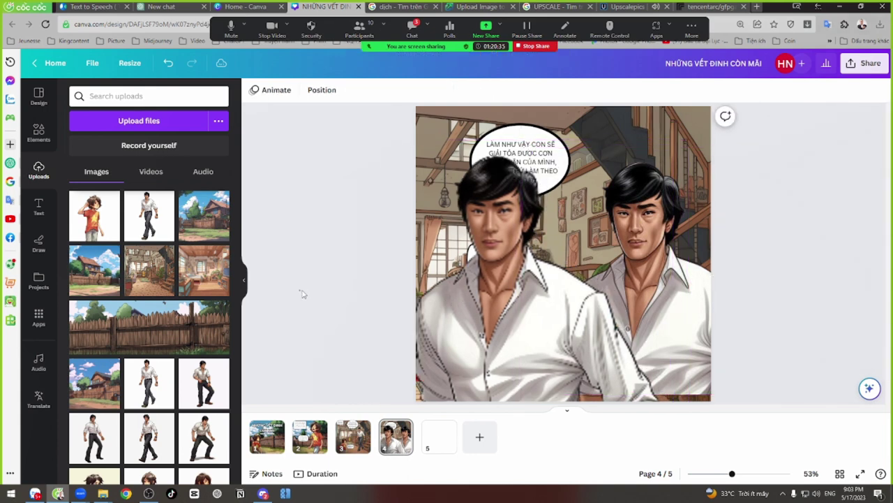
{"action": "left_click", "coordinate": [382, 293]}
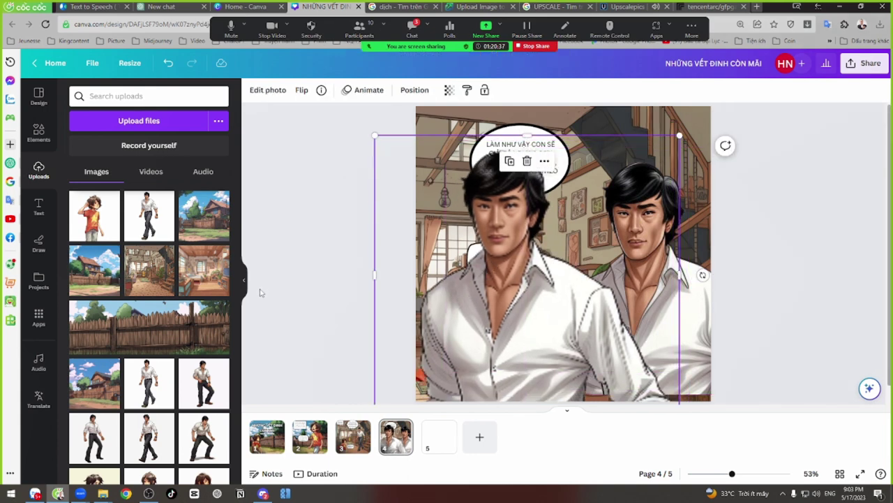
{"action": "left_click", "coordinate": [283, 286]}
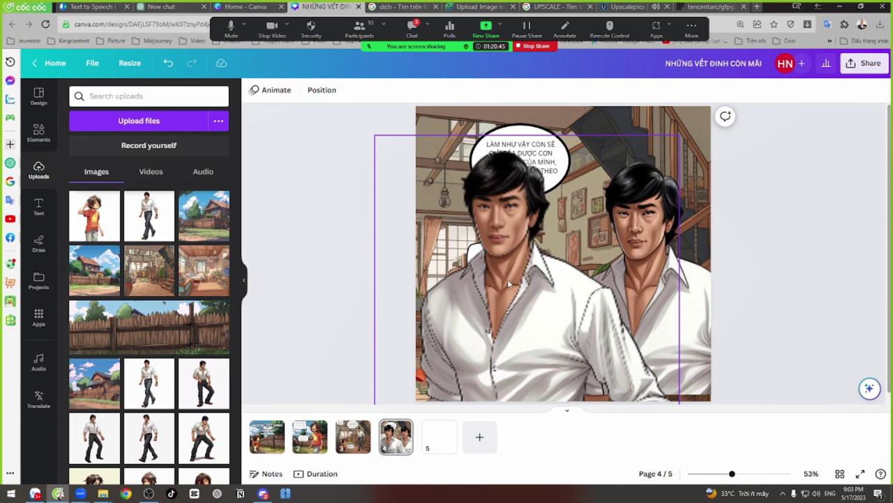
Step: Resize the upscaled man to about 1,065 by 976 and set him beside the old man figure
{"action": "left_click_drag", "start_coordinate": [508, 279], "coordinate": [548, 280]}
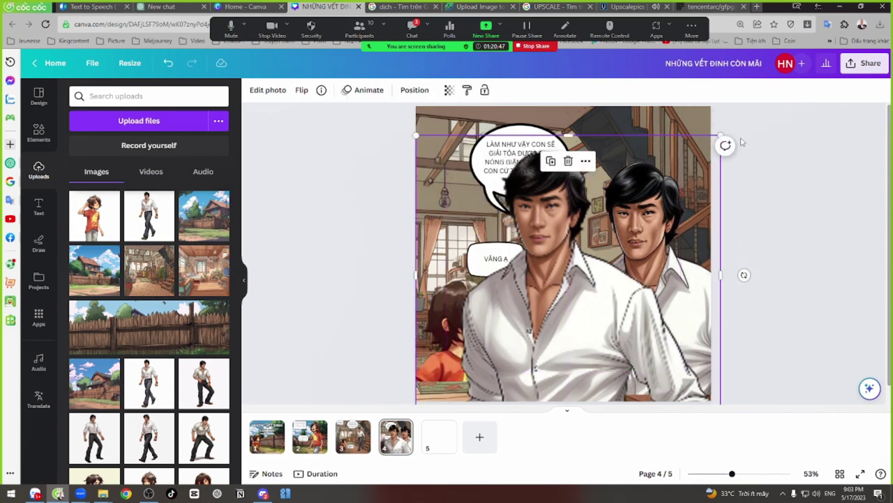
{"action": "left_click_drag", "start_coordinate": [720, 135], "coordinate": [710, 149]}
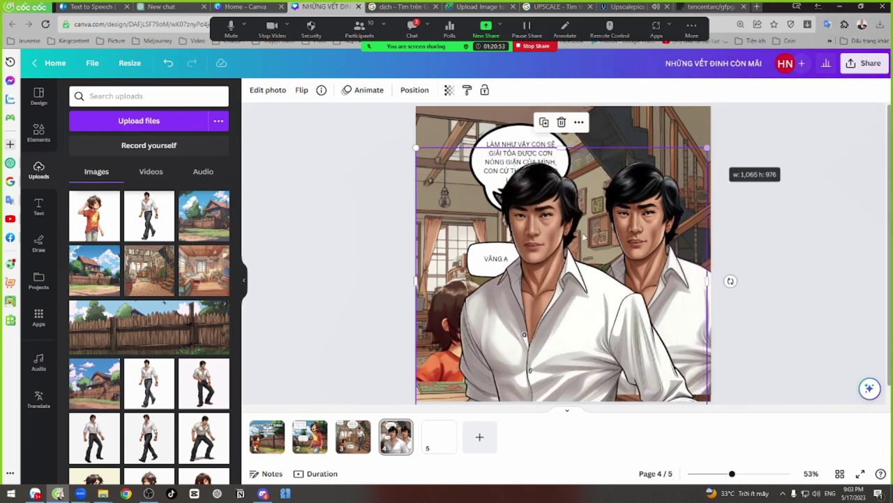
{"action": "left_click_drag", "start_coordinate": [704, 302], "coordinate": [711, 322]}
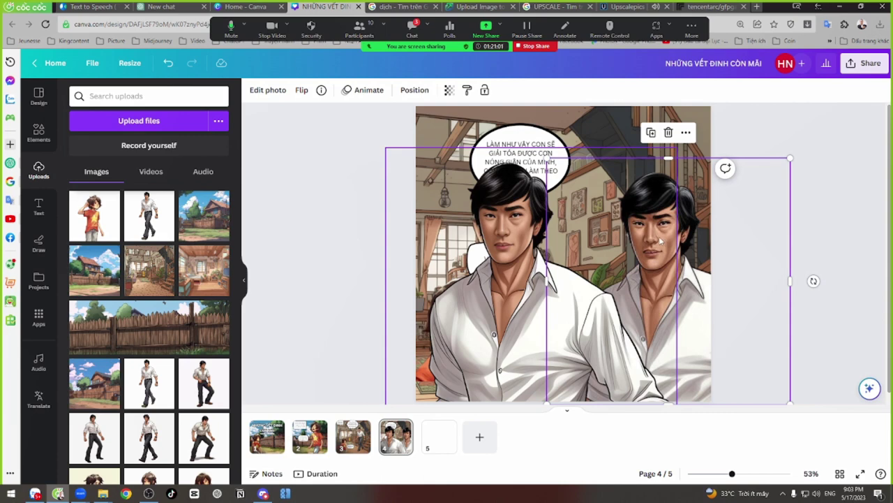
{"action": "left_click_drag", "start_coordinate": [704, 234], "coordinate": [647, 246]}
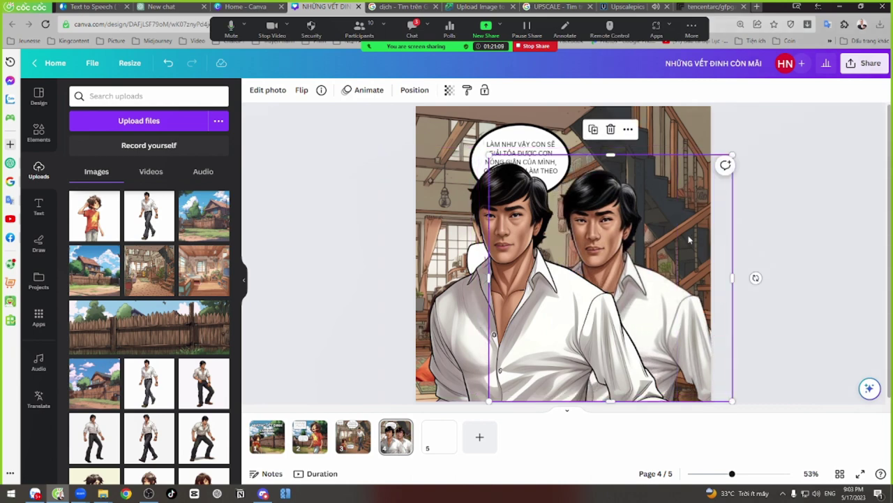
Step: Replace the old man on page 4 with the upscaled one and lower the boy to the page's bottom edge
{"action": "key", "text": "Delete"}
{"action": "left_click_drag", "start_coordinate": [513, 310], "coordinate": [622, 308]}
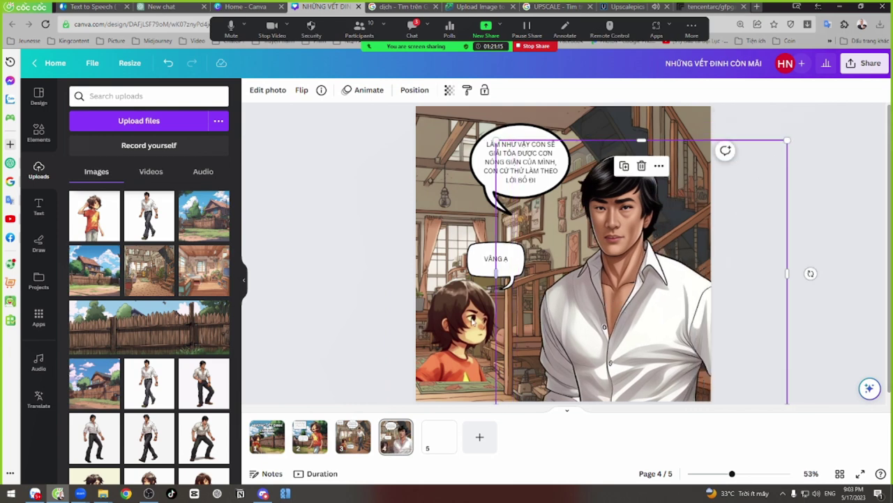
{"action": "left_click_drag", "start_coordinate": [474, 322], "coordinate": [466, 350]}
{"action": "left_click", "coordinate": [693, 256]}
{"action": "left_click_drag", "start_coordinate": [643, 269], "coordinate": [648, 259]}
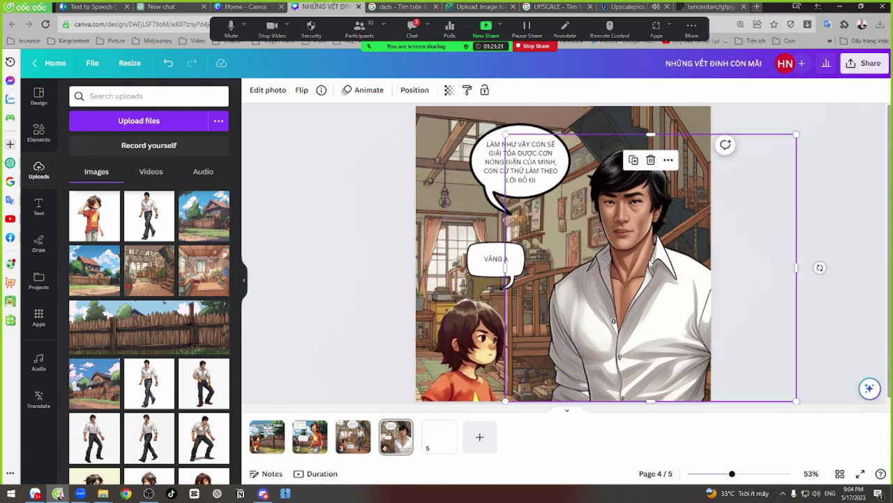
Step: Paste the upscaled man onto page 3 and shrink him beside the existing man figure
{"action": "left_click", "coordinate": [352, 437]}
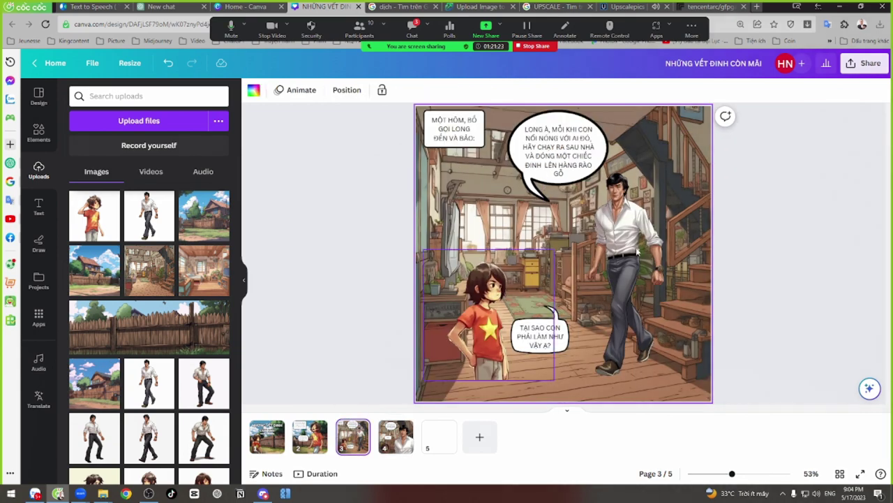
{"action": "key", "text": "ctrl+v"}
{"action": "left_click_drag", "start_coordinate": [651, 239], "coordinate": [634, 174]}
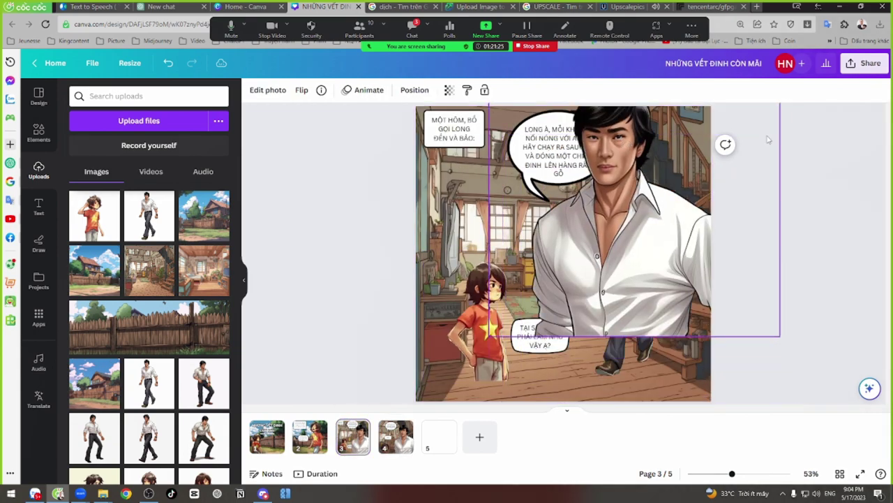
{"action": "left_click_drag", "start_coordinate": [780, 335], "coordinate": [706, 307]}
{"action": "left_click_drag", "start_coordinate": [634, 278], "coordinate": [646, 301]}
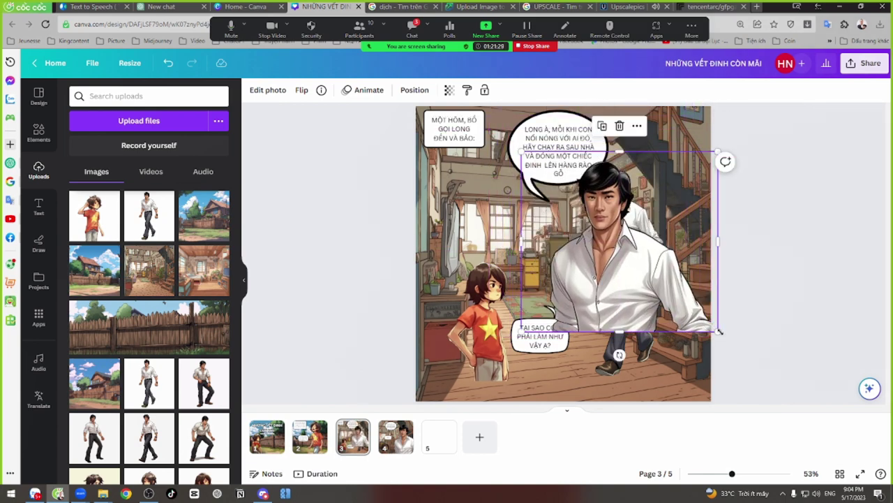
{"action": "left_click_drag", "start_coordinate": [718, 332], "coordinate": [626, 253]}
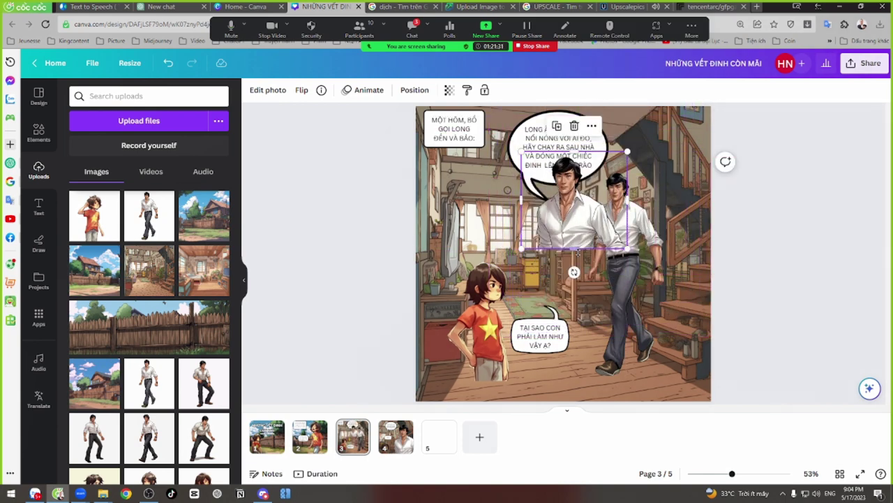
Step: Extend the crop of the pasted man on page 3 to his full body and enlarge him
{"action": "left_click_drag", "start_coordinate": [580, 335], "coordinate": [581, 426]}
{"action": "left_click_drag", "start_coordinate": [634, 305], "coordinate": [657, 402]}
{"action": "left_click_drag", "start_coordinate": [626, 274], "coordinate": [625, 237]}
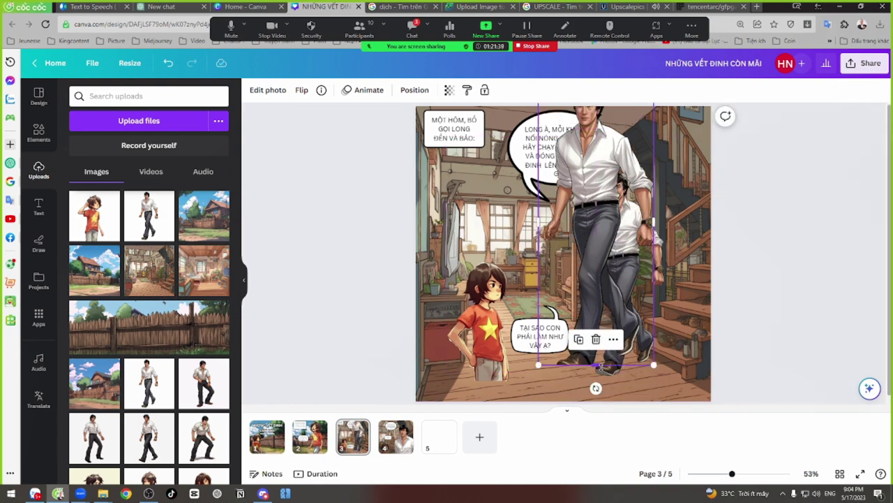
{"action": "left_click_drag", "start_coordinate": [600, 367], "coordinate": [597, 385]}
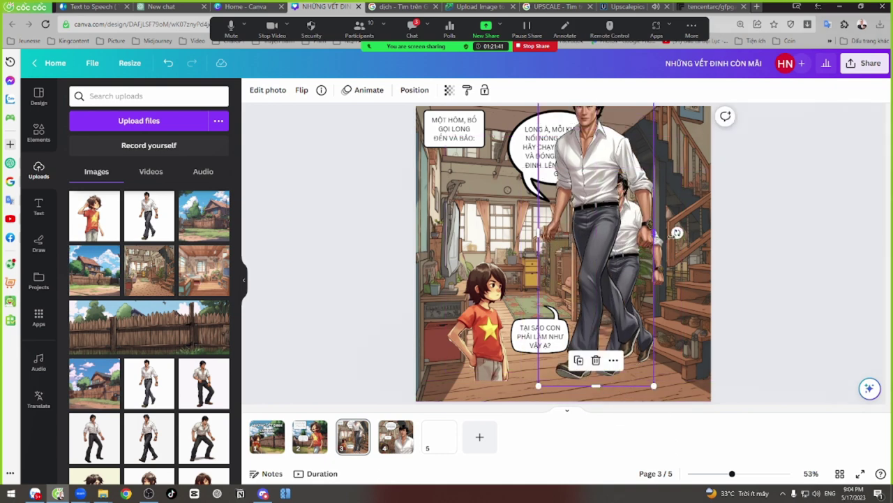
{"action": "left_click_drag", "start_coordinate": [677, 232], "coordinate": [693, 232]}
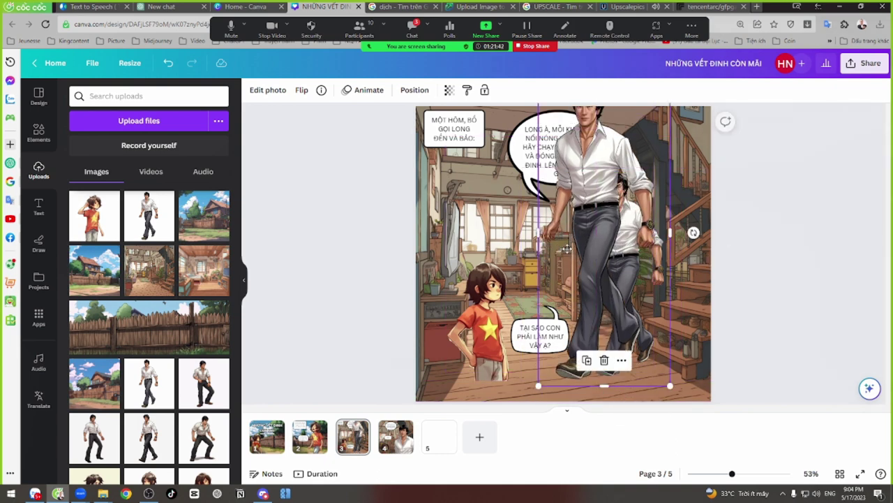
Step: Delete the old man on page 3, and resize and position the upscaled man in front of the stairs
{"action": "left_click", "coordinate": [637, 281]}
{"action": "key", "text": "Delete"}
{"action": "left_click_drag", "start_coordinate": [553, 258], "coordinate": [645, 265]}
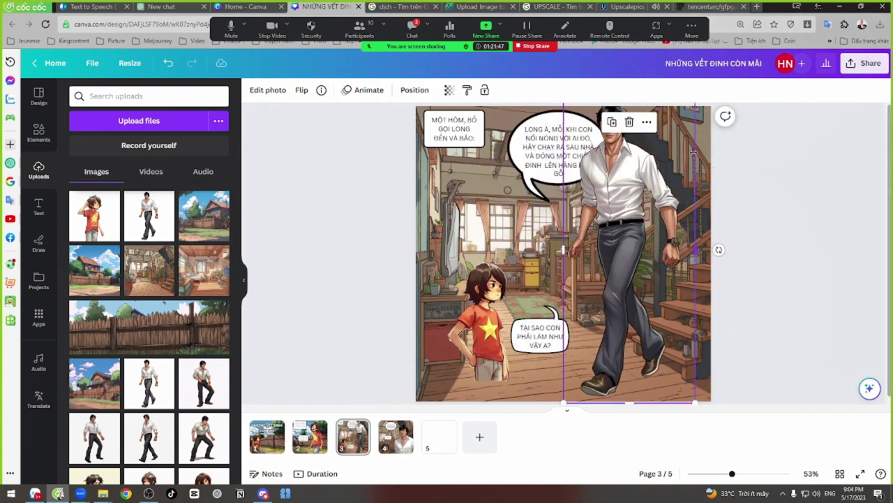
{"action": "left_click_drag", "start_coordinate": [680, 136], "coordinate": [669, 181]}
{"action": "left_click_drag", "start_coordinate": [622, 269], "coordinate": [619, 279]}
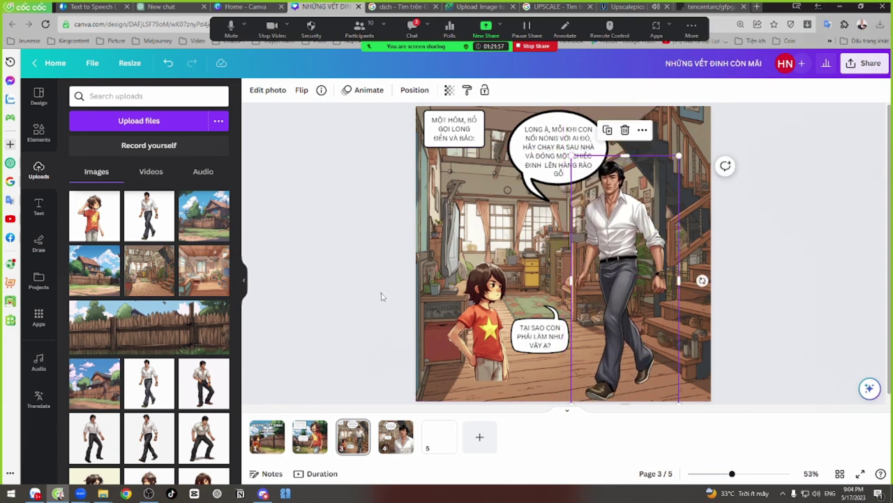
Step: Move the boy on page 3 down to the page's bottom edge and enlarge him slightly
{"action": "left_click", "coordinate": [381, 295]}
{"action": "left_click", "coordinate": [491, 315]}
{"action": "left_click_drag", "start_coordinate": [490, 314], "coordinate": [475, 346]}
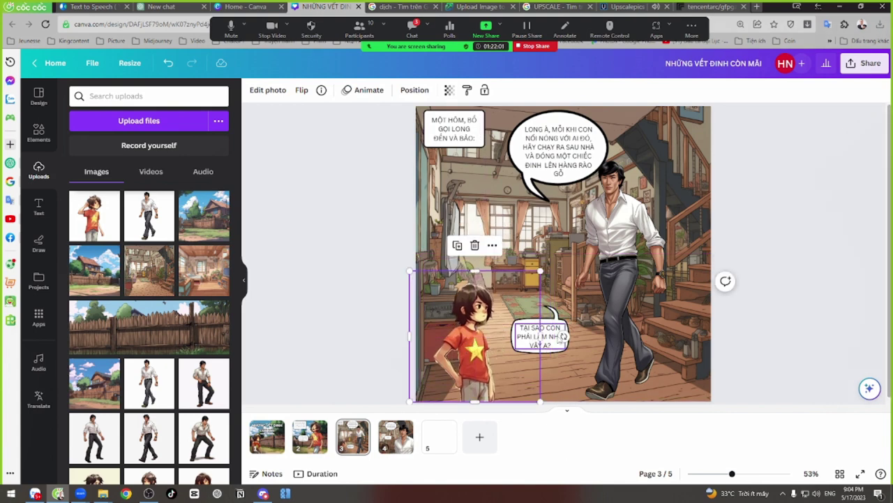
{"action": "left_click_drag", "start_coordinate": [540, 271], "coordinate": [558, 253]}
{"action": "left_click", "coordinate": [362, 299]}
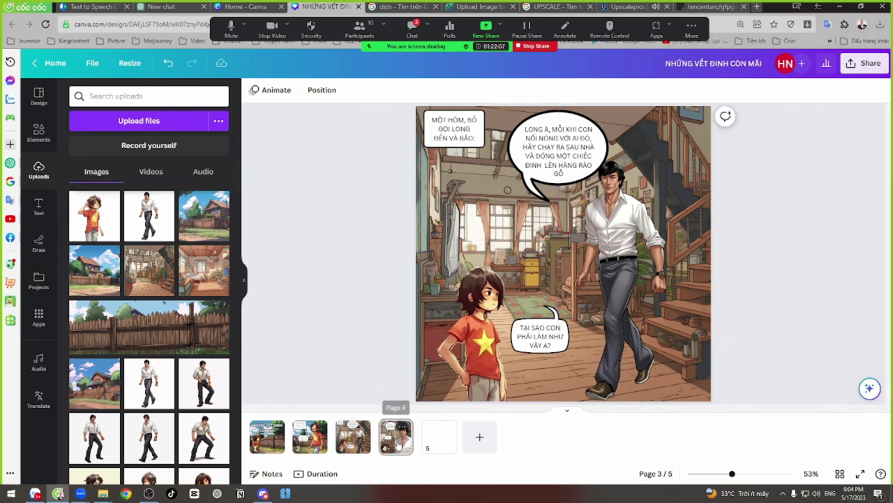
Step: Review page 4 of the comic, and switch to upscale.media to check the progress of the boy image
{"action": "left_click", "coordinate": [399, 439]}
{"action": "left_click", "coordinate": [362, 259]}
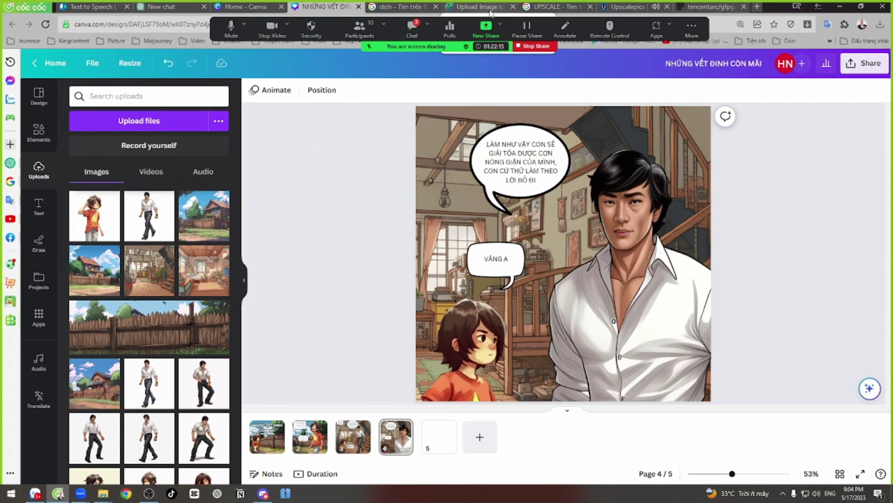
{"action": "left_click", "coordinate": [491, 9]}
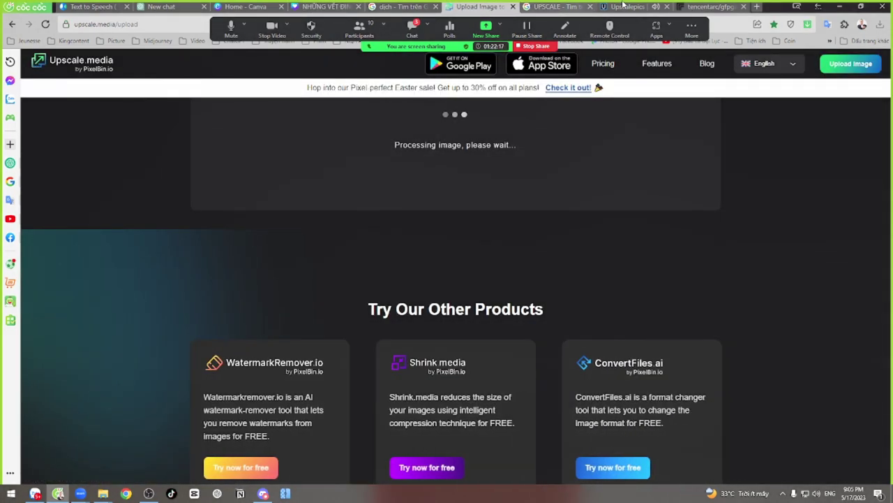
Step: Check the man image's progress on UpscalePics, and close the upscale.media and UpscalePics pages
{"action": "left_click", "coordinate": [625, 7]}
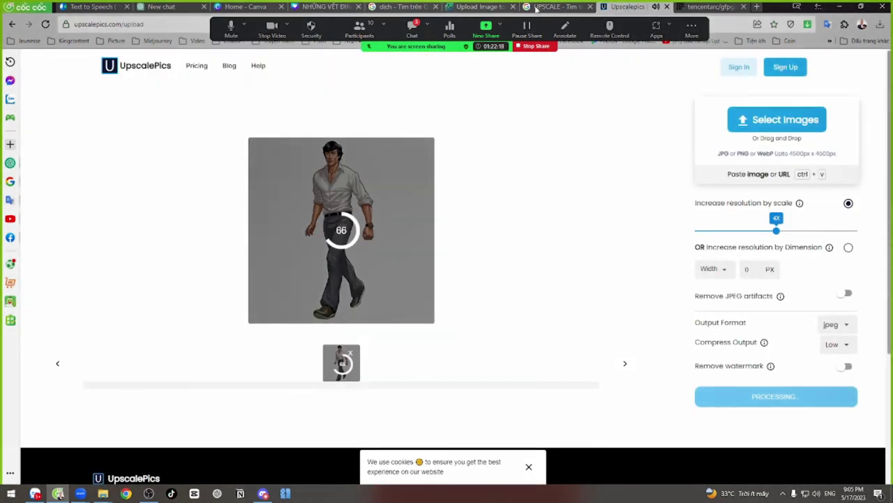
{"action": "left_click", "coordinate": [513, 7]}
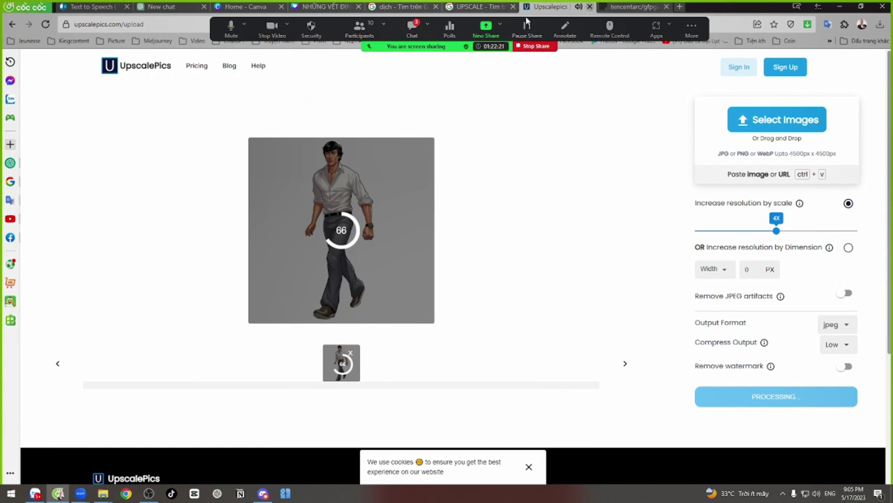
{"action": "key", "text": "ctrl+w"}
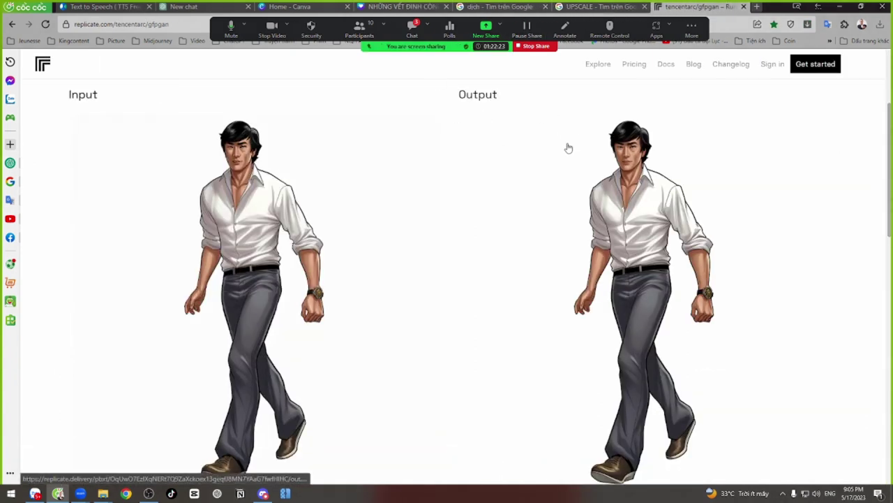
Step: Share the replicate.com/tencentarc/gfpgan page link with everyone in the Zoom meeting chat, and return to the browser
{"action": "left_click", "coordinate": [157, 27]}
{"action": "key", "text": "ctrl+c"}
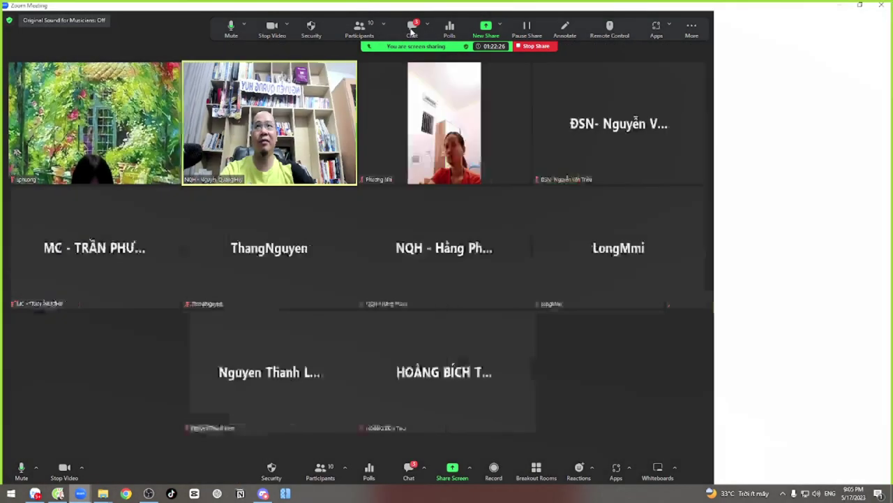
{"action": "left_click", "coordinate": [412, 28]}
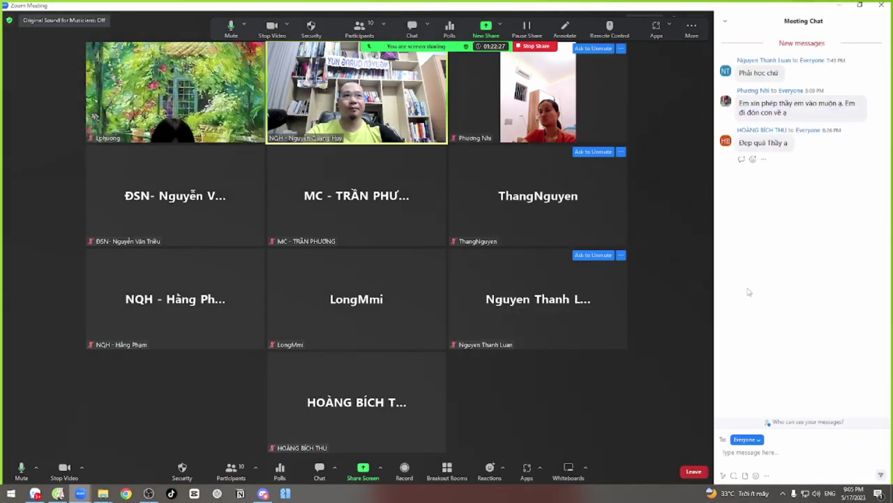
{"action": "key", "text": "ctrl+v"}
{"action": "key", "text": "Return"}
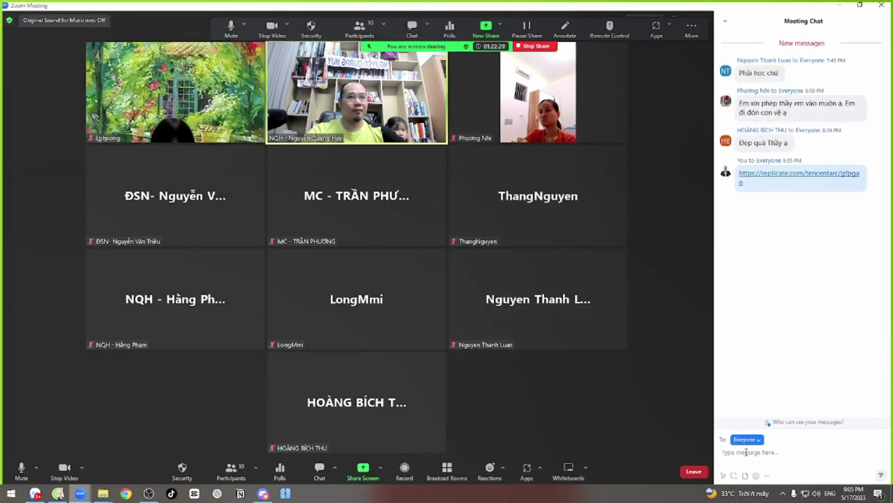
{"action": "key", "text": "alt+Tab"}
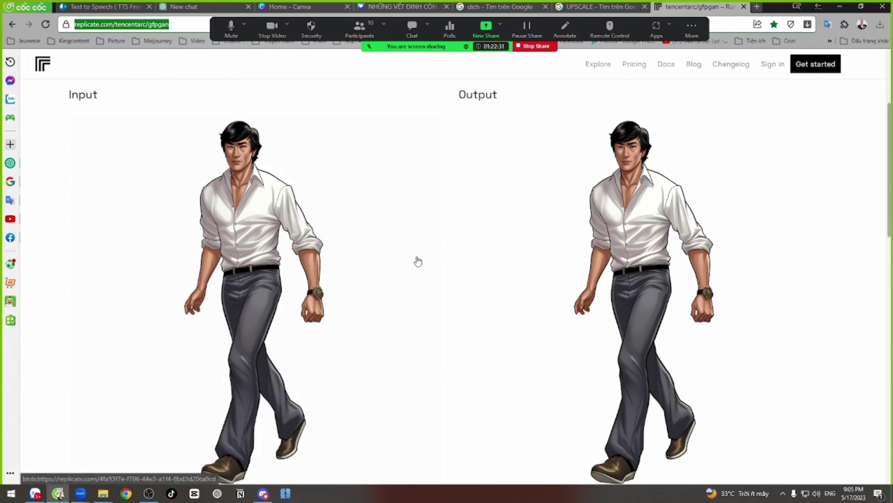
Step: Switch to the Canva comic, add the wide wooden fence image to blank page 5, and set it as the background
{"action": "left_click", "coordinate": [401, 6]}
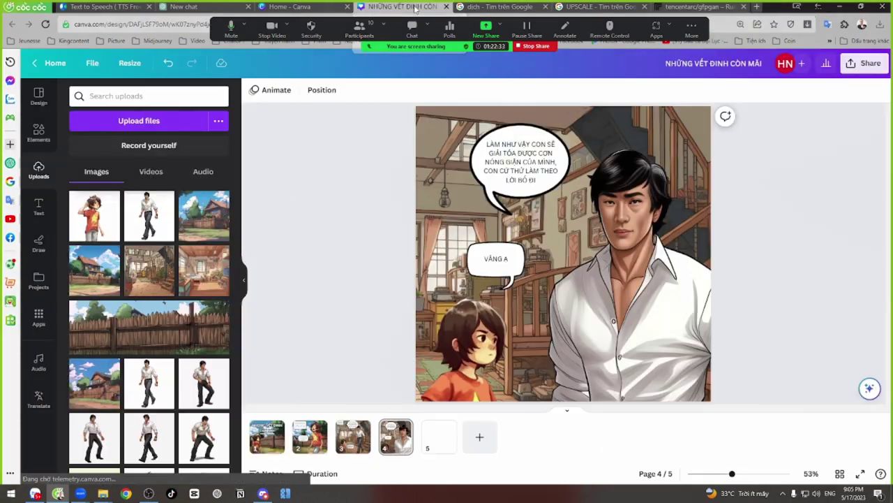
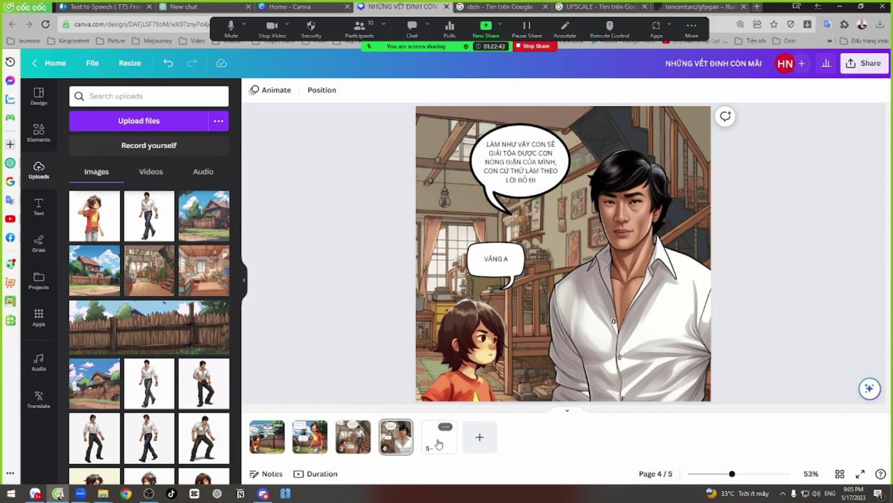
{"action": "left_click", "coordinate": [439, 444]}
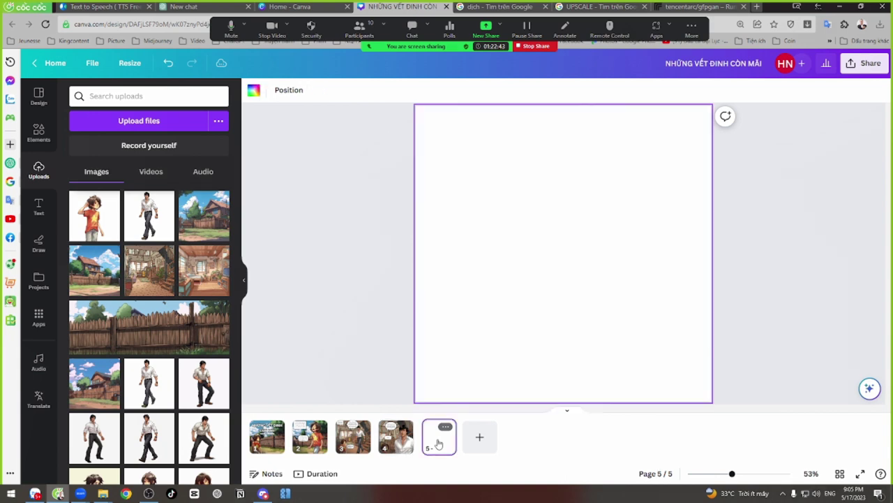
{"action": "left_click", "coordinate": [155, 329]}
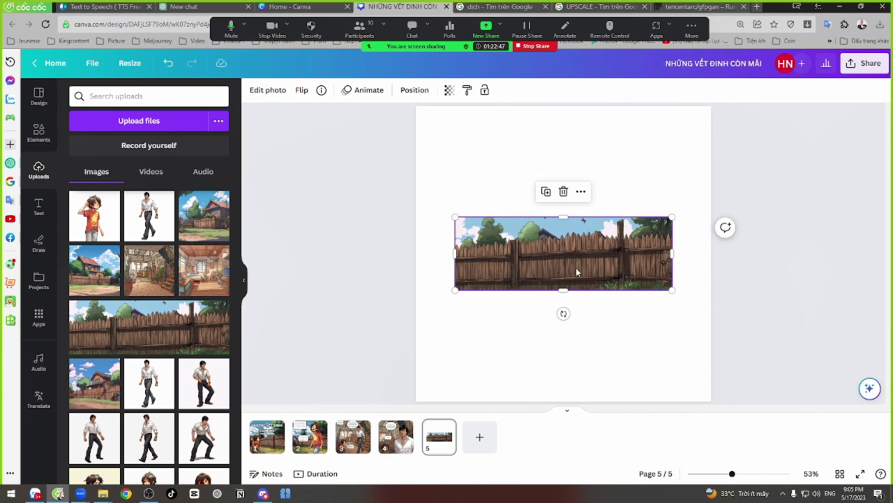
{"action": "left_click_drag", "start_coordinate": [568, 264], "coordinate": [524, 152]}
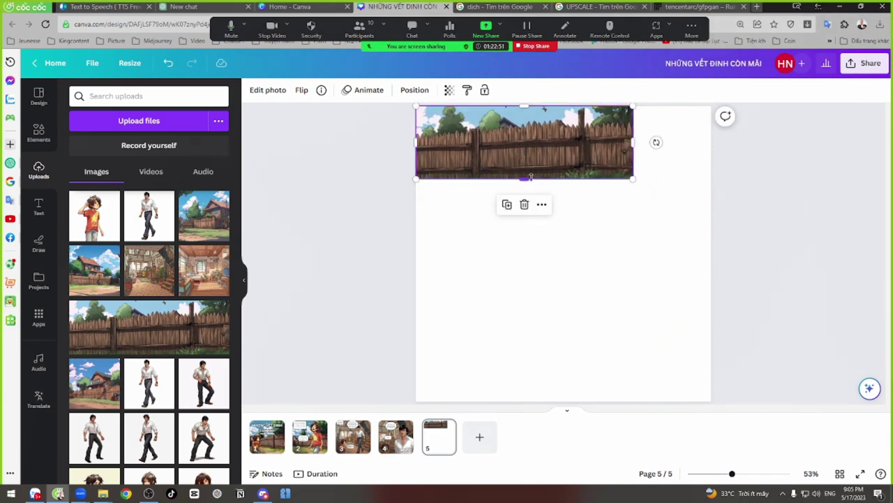
{"action": "right_click", "coordinate": [538, 149]}
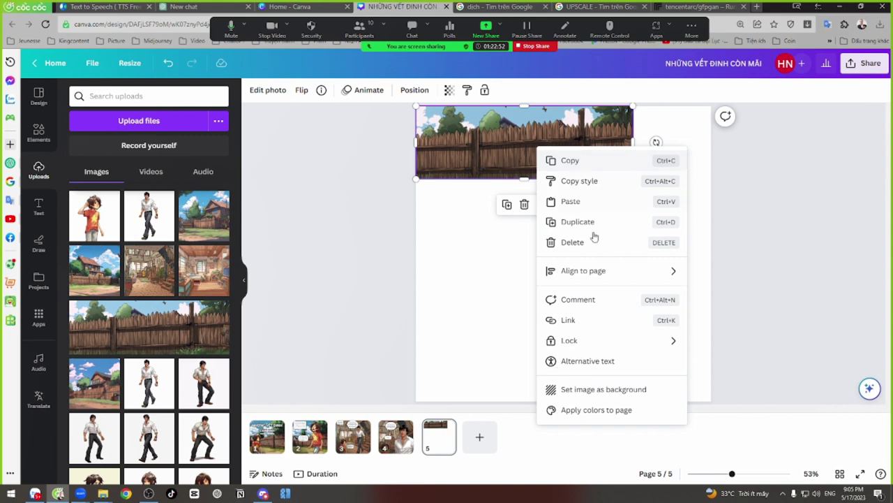
{"action": "left_click", "coordinate": [593, 389]}
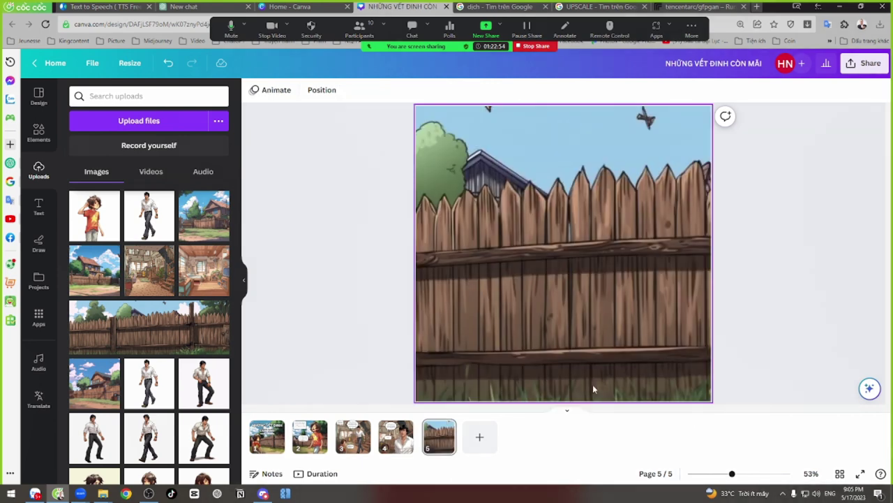
Step: Reposition the fence background on page 5 to show the image's left end with the trees and thick post
{"action": "double_click", "coordinate": [609, 266]}
{"action": "left_click_drag", "start_coordinate": [618, 261], "coordinate": [594, 275]}
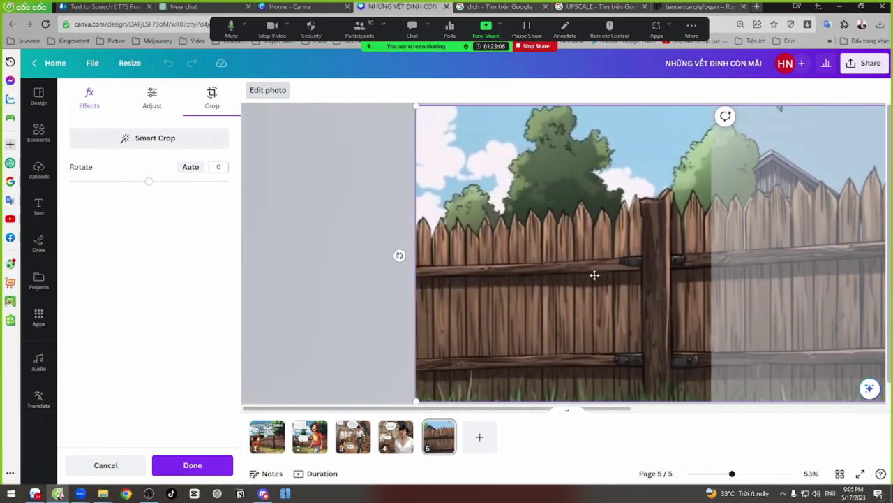
{"action": "left_click", "coordinate": [340, 247]}
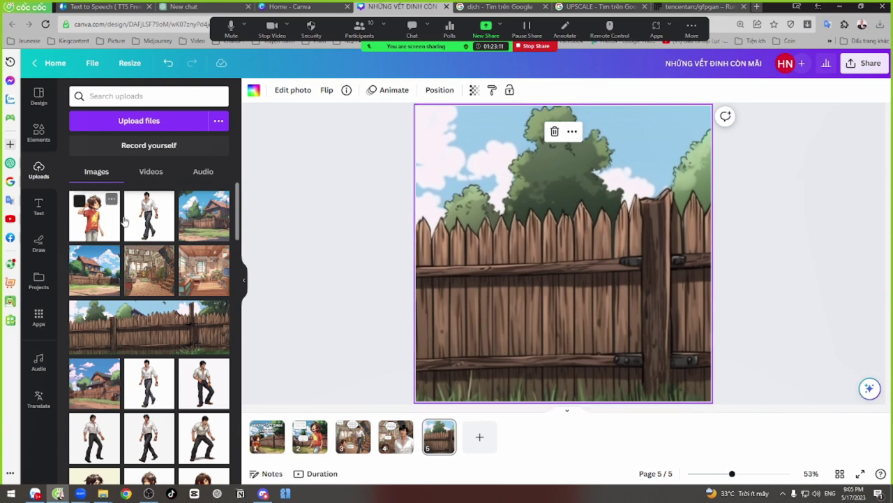
Step: Add the uploaded boy with his hand raised to his head at page 5's bottom edge, and remove his background
{"action": "scroll", "coordinate": [140, 287], "scroll_direction": "down", "scroll_amount": 5}
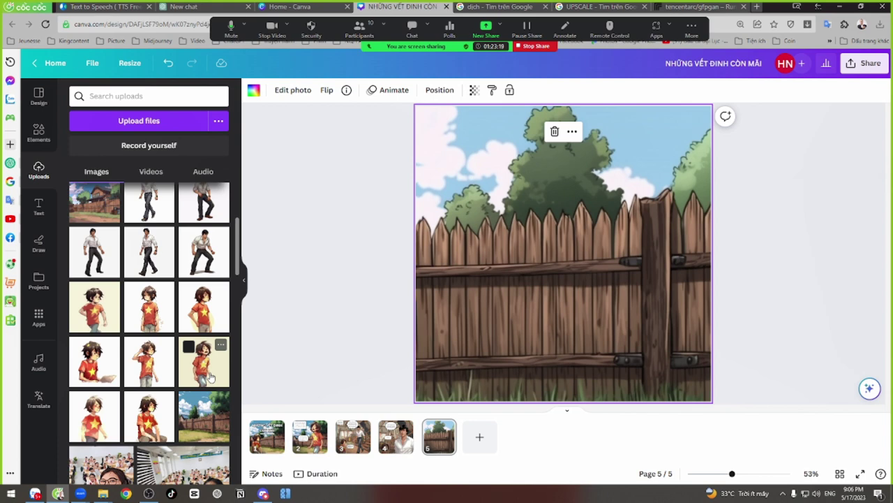
{"action": "left_click", "coordinate": [149, 362]}
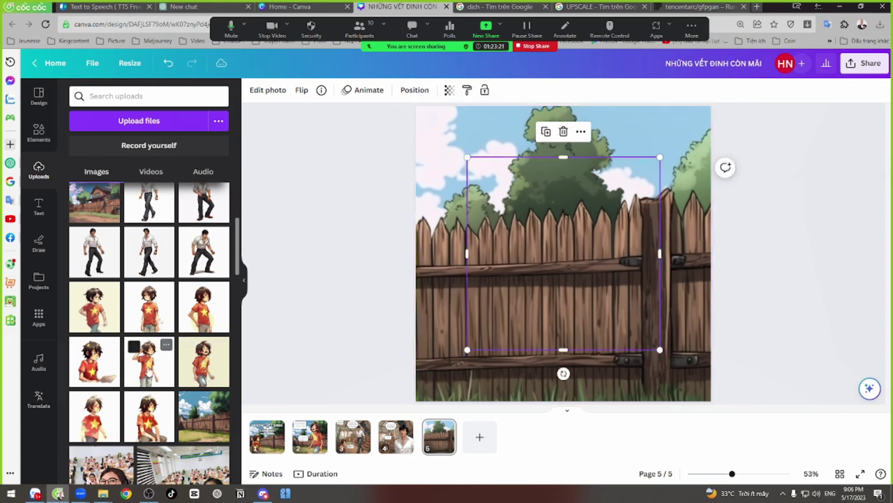
{"action": "left_click_drag", "start_coordinate": [564, 264], "coordinate": [547, 316]}
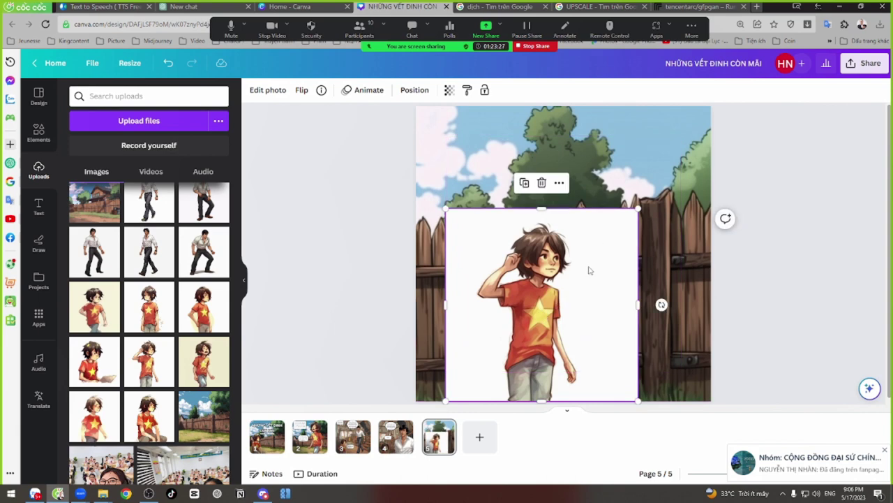
{"action": "left_click", "coordinate": [267, 90]}
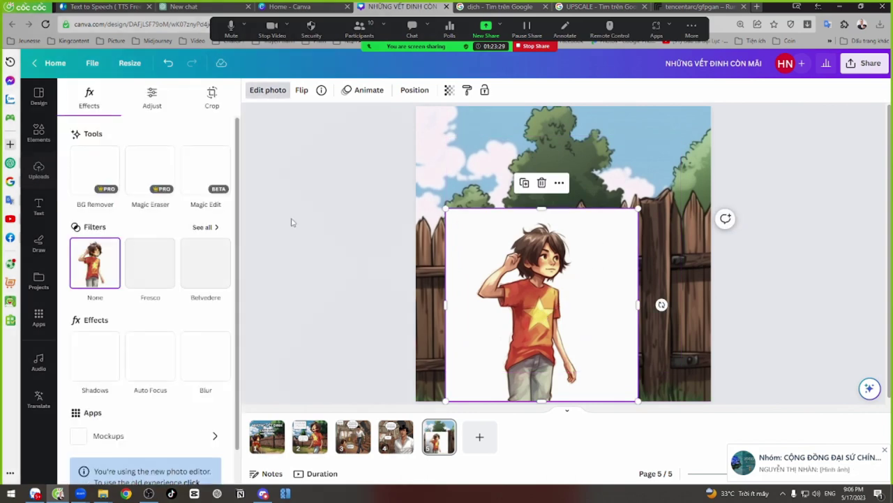
{"action": "left_click", "coordinate": [95, 170]}
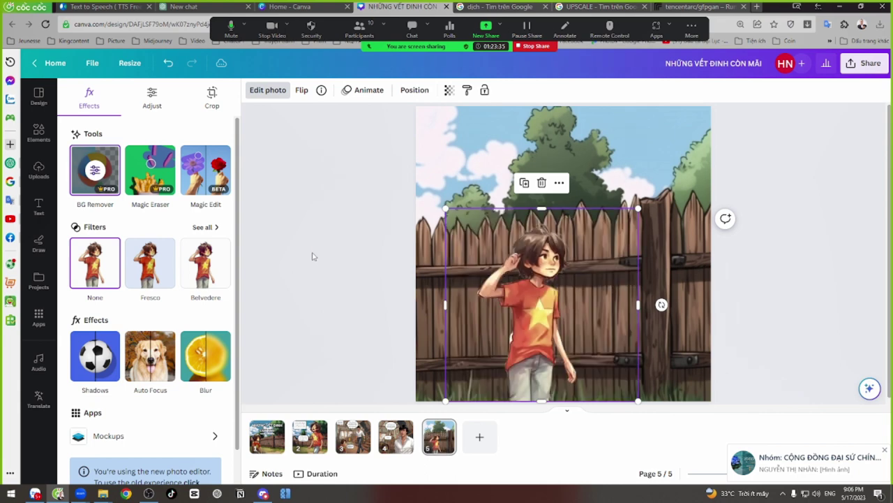
Step: Fine-tune the boy's horizontal position in front of the fence on page 5
{"action": "mouse_move", "coordinate": [552, 287]}
{"action": "left_mouse_down"}
{"action": "mouse_move", "coordinate": [570, 284]}
{"action": "mouse_move", "coordinate": [561, 284]}
{"action": "left_mouse_up"}
{"action": "left_click", "coordinate": [215, 229]}
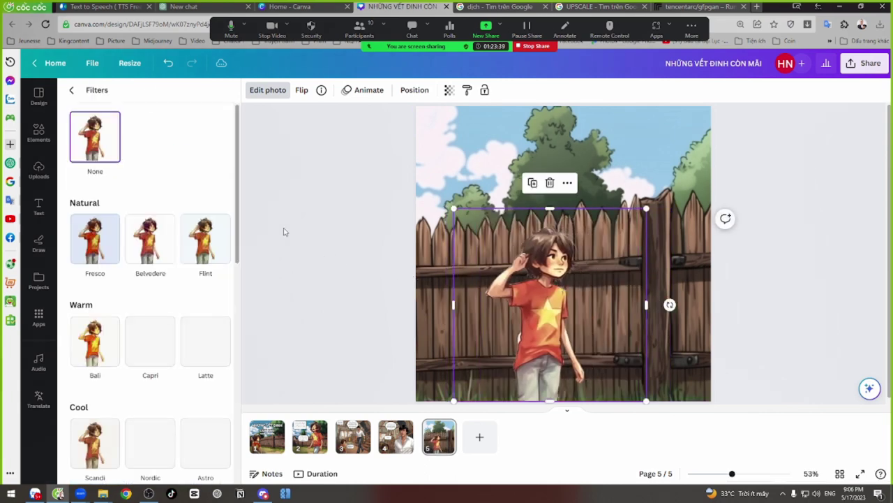
{"action": "key", "text": "Escape"}
{"action": "left_click", "coordinate": [312, 262]}
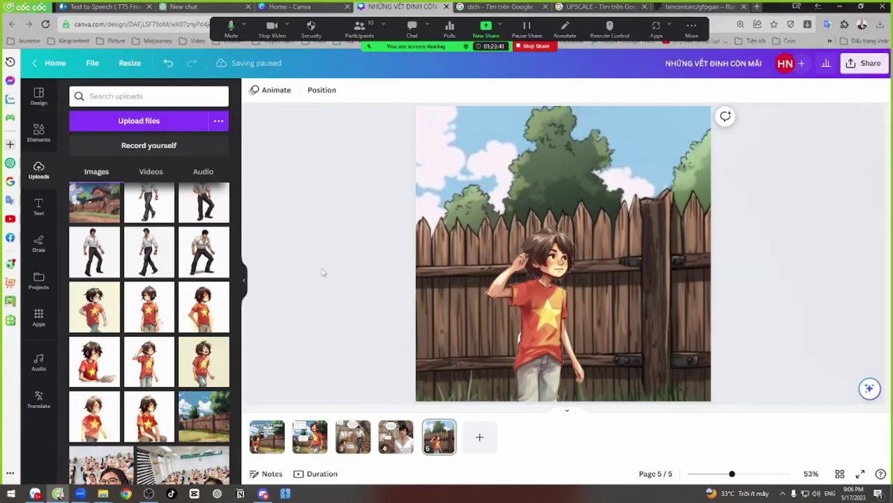
{"action": "left_click_drag", "start_coordinate": [526, 297], "coordinate": [514, 298]}
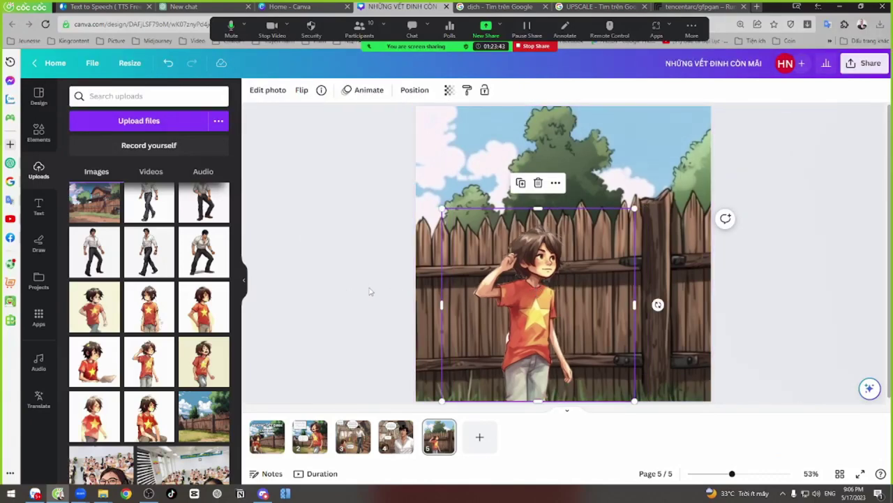
{"action": "left_click", "coordinate": [345, 293]}
{"action": "left_click_drag", "start_coordinate": [550, 307], "coordinate": [557, 305]}
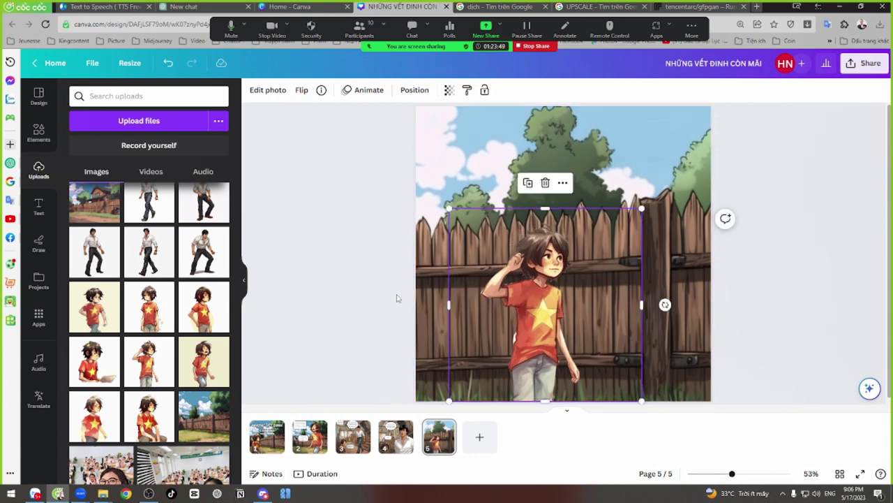
Step: Search the uploads and the graphic elements for "HAMMER"
{"action": "left_click", "coordinate": [183, 94]}
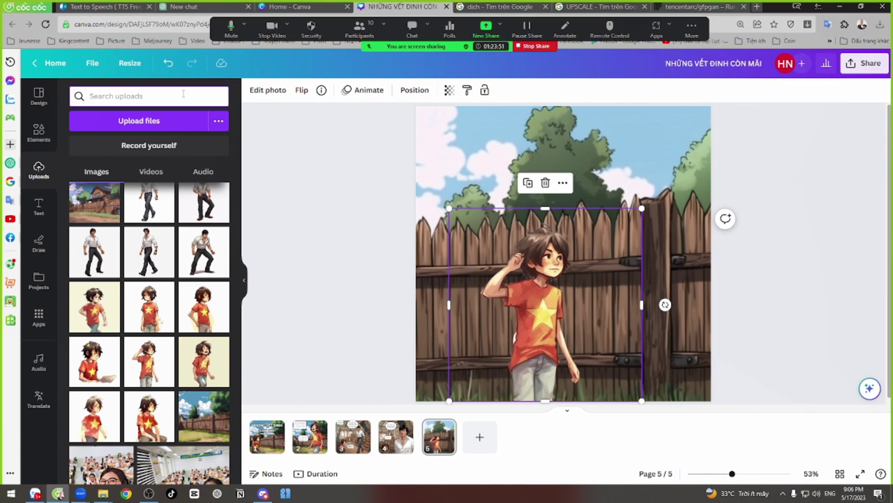
{"action": "type", "text": "HAMMER"}
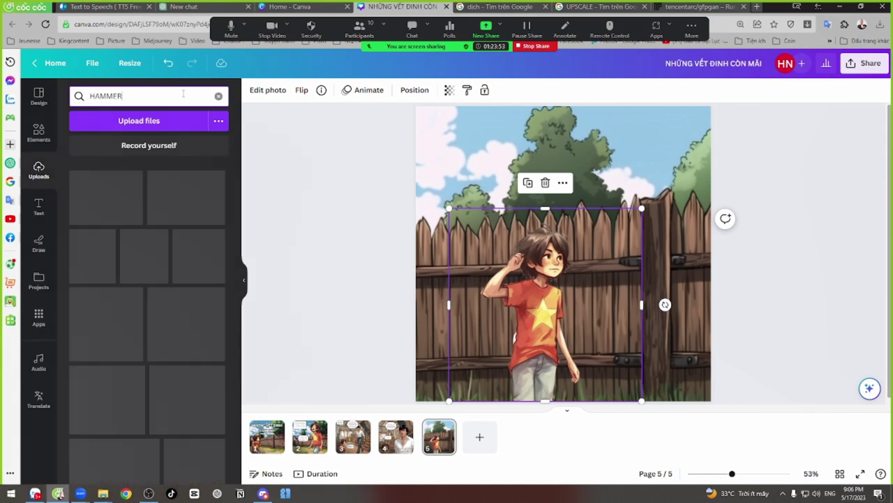
{"action": "left_click", "coordinate": [39, 131]}
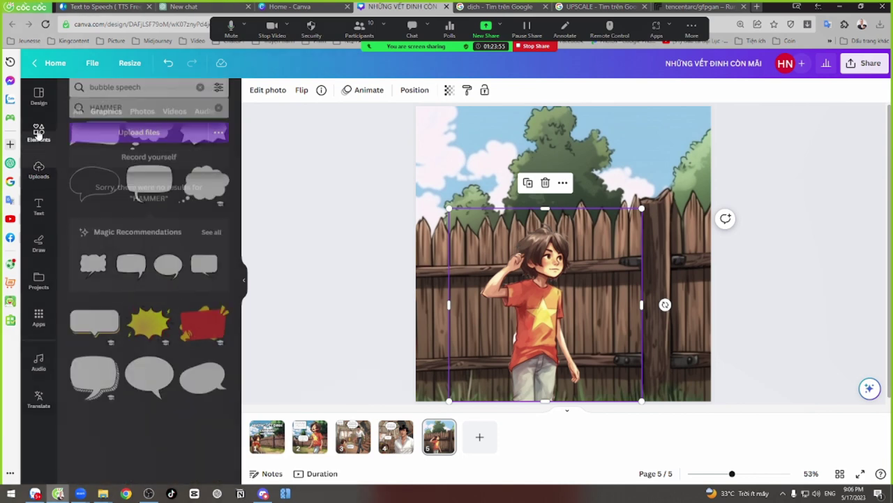
{"action": "left_click", "coordinate": [150, 93]}
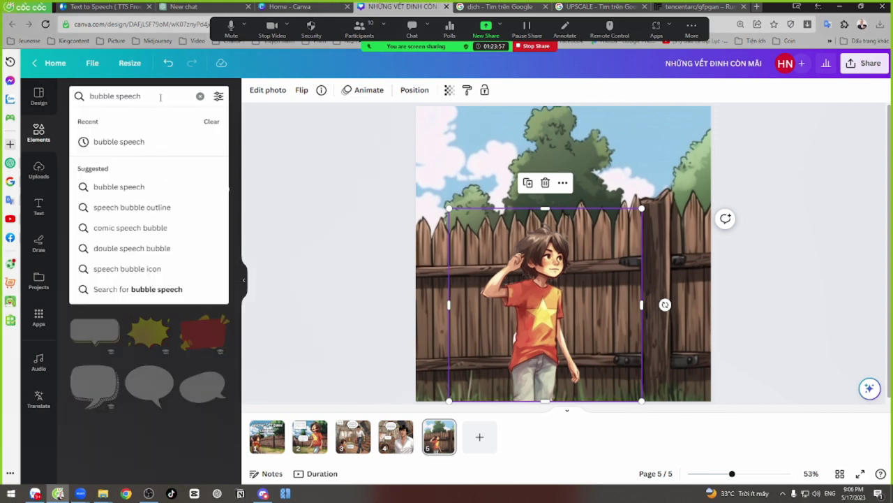
{"action": "key", "text": "ctrl+a"}
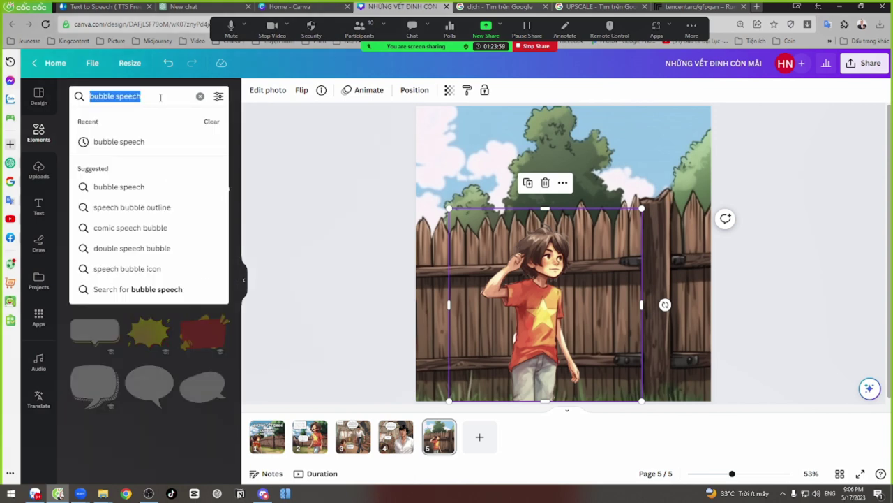
{"action": "type", "text": "HAMMER"}
{"action": "key", "text": "Return"}
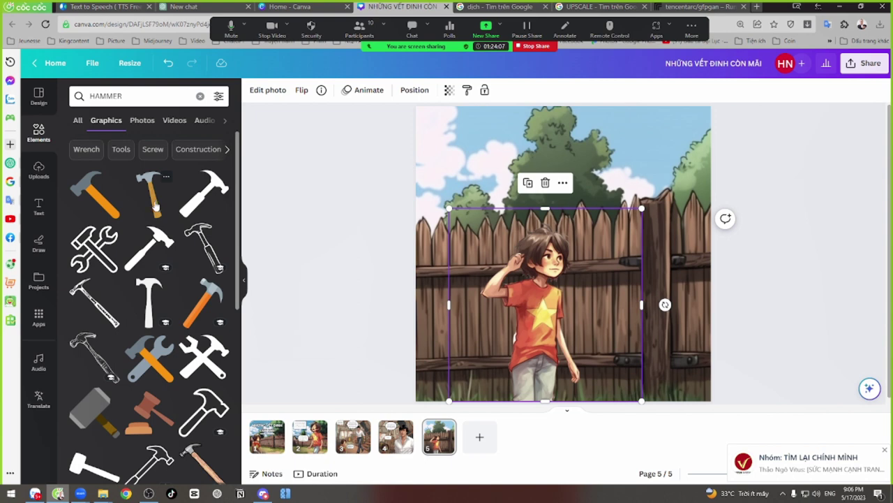
Step: Add the wooden-handled claw hammer graphic to page 5, shrink it to about half size, and place it beside the boy's lowered hand
{"action": "scroll", "coordinate": [155, 205], "scroll_direction": "down", "scroll_amount": 2}
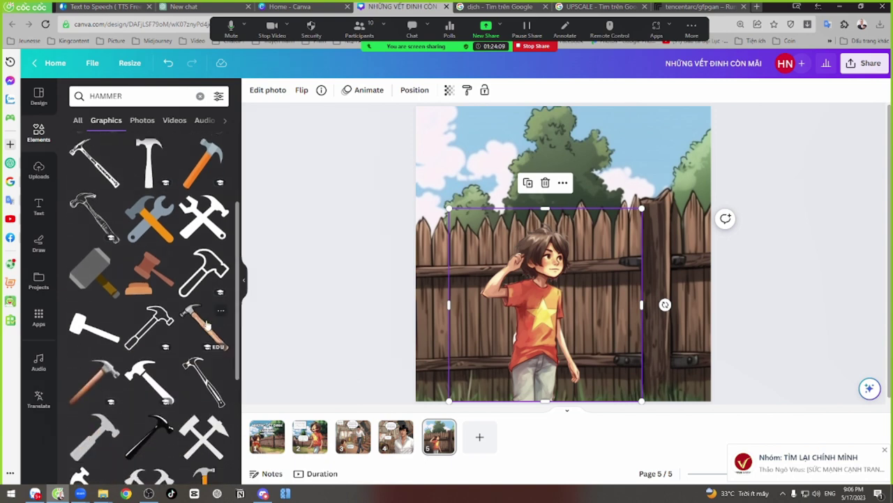
{"action": "left_click", "coordinate": [206, 322]}
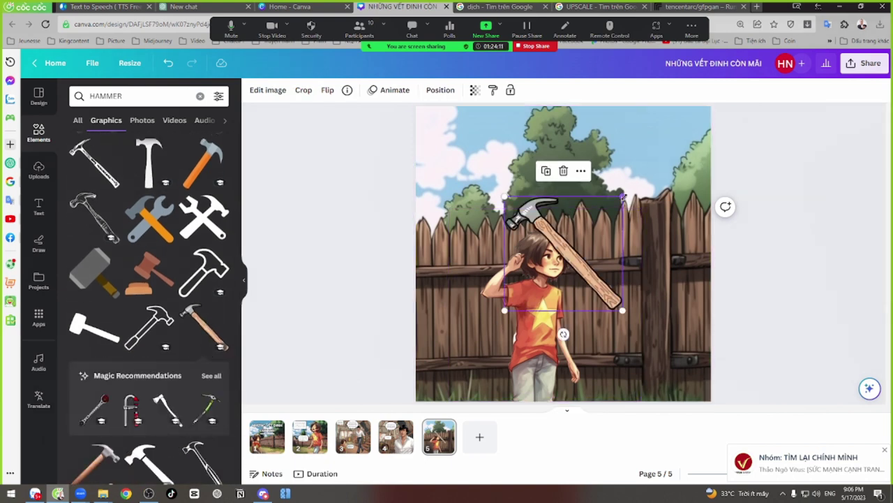
{"action": "left_click_drag", "start_coordinate": [621, 310], "coordinate": [566, 258]}
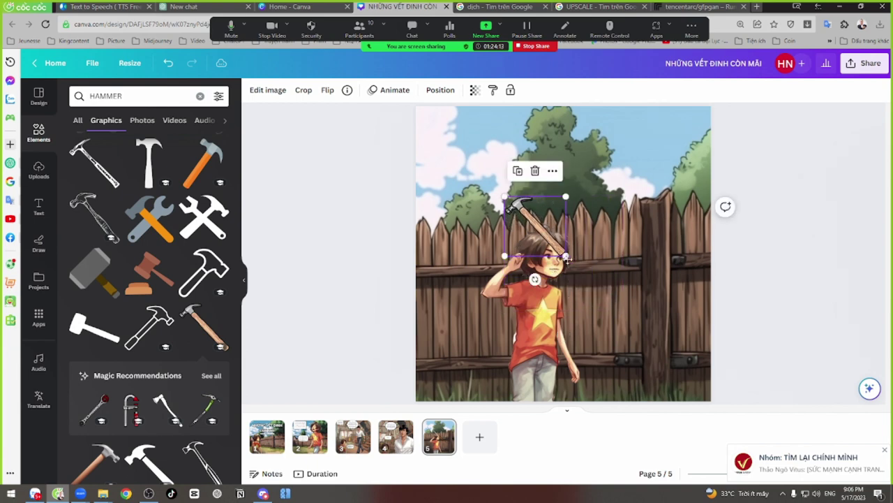
{"action": "left_click_drag", "start_coordinate": [542, 230], "coordinate": [608, 342]}
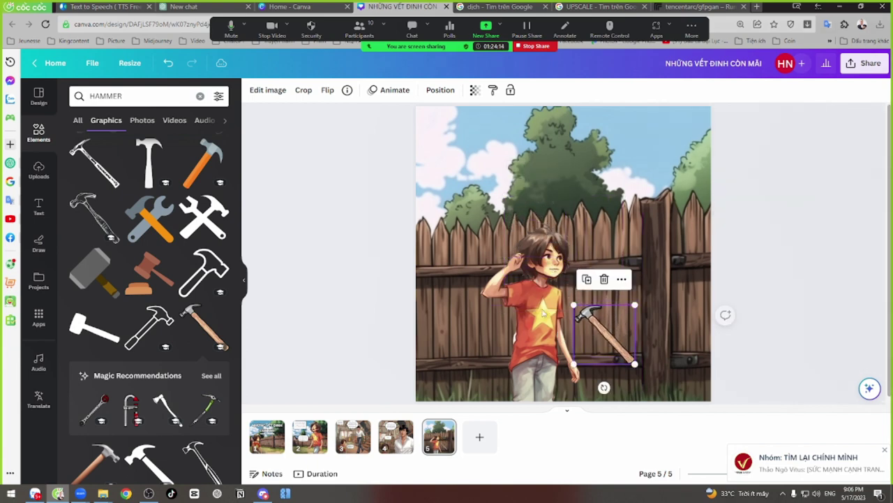
Step: Flip the hammer horizontally, rotate it to lie roughly level, shrink it, and place it across the boy's lowered hand
{"action": "left_click", "coordinate": [327, 90]}
{"action": "left_click", "coordinate": [346, 117]}
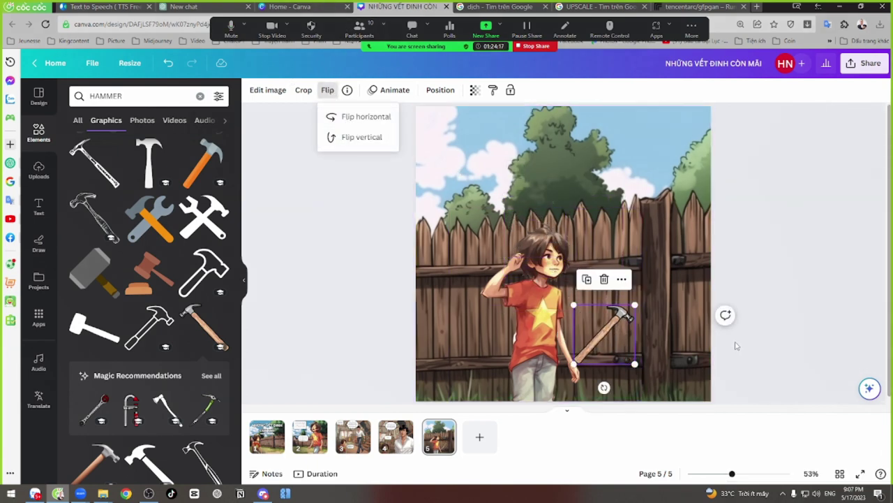
{"action": "left_click_drag", "start_coordinate": [604, 388], "coordinate": [576, 364]}
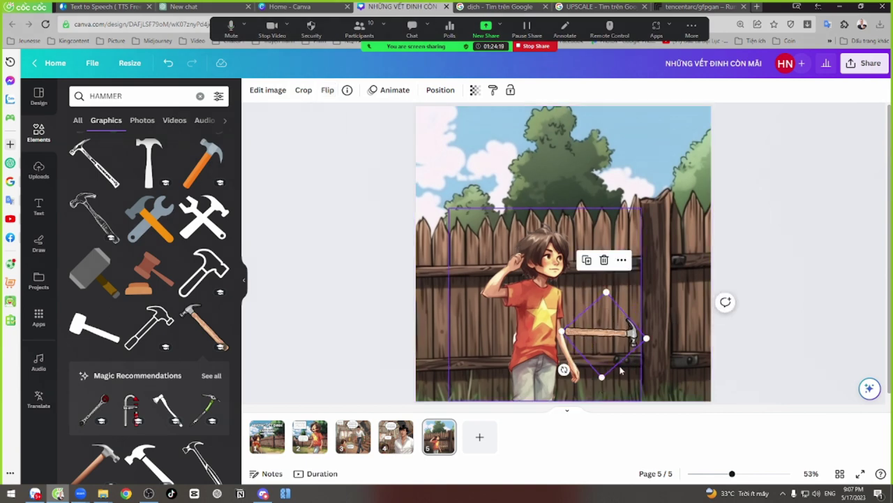
{"action": "left_click_drag", "start_coordinate": [644, 338], "coordinate": [601, 375]}
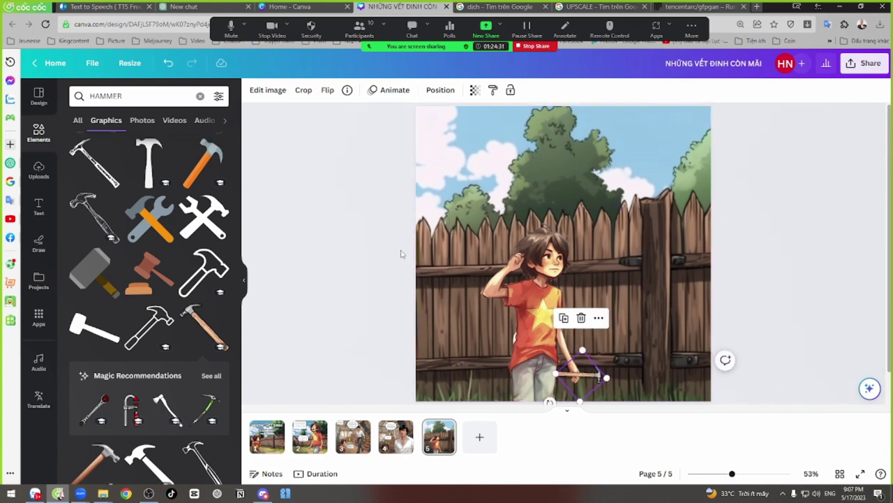
{"action": "left_click", "coordinate": [316, 139]}
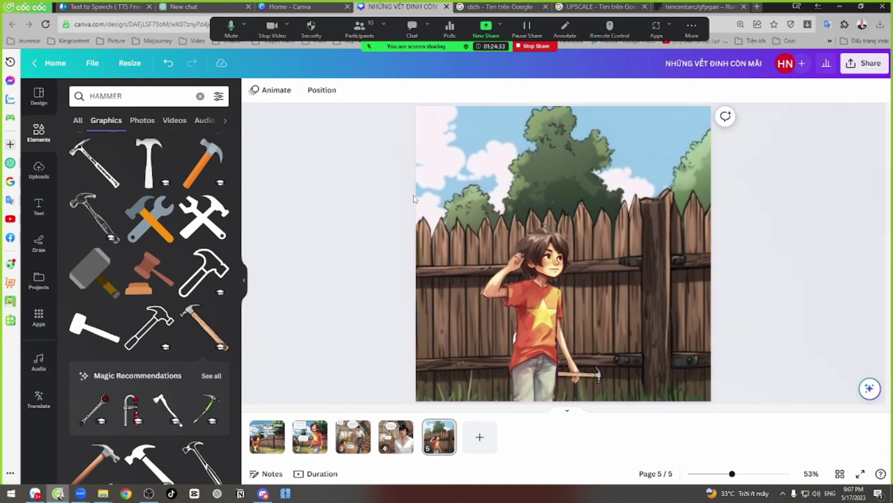
Step: Look through the image effects and the alternative text options for the hammer graphic
{"action": "left_click", "coordinate": [581, 379]}
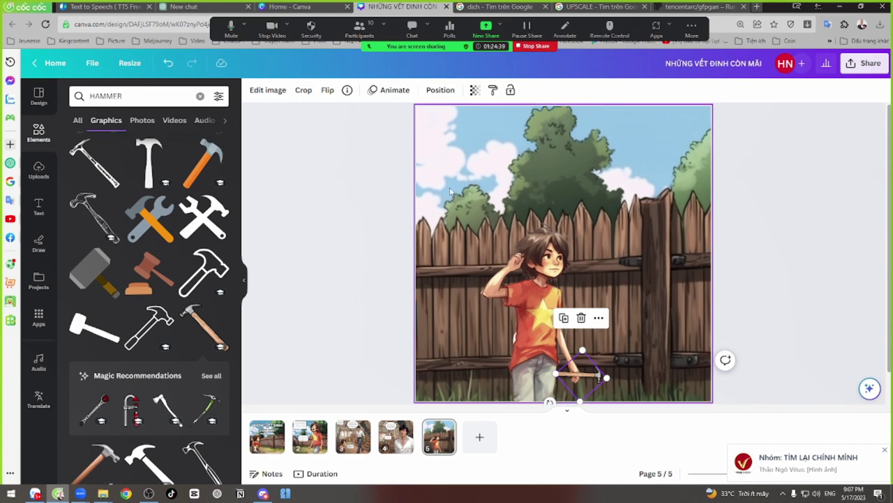
{"action": "left_click", "coordinate": [272, 93]}
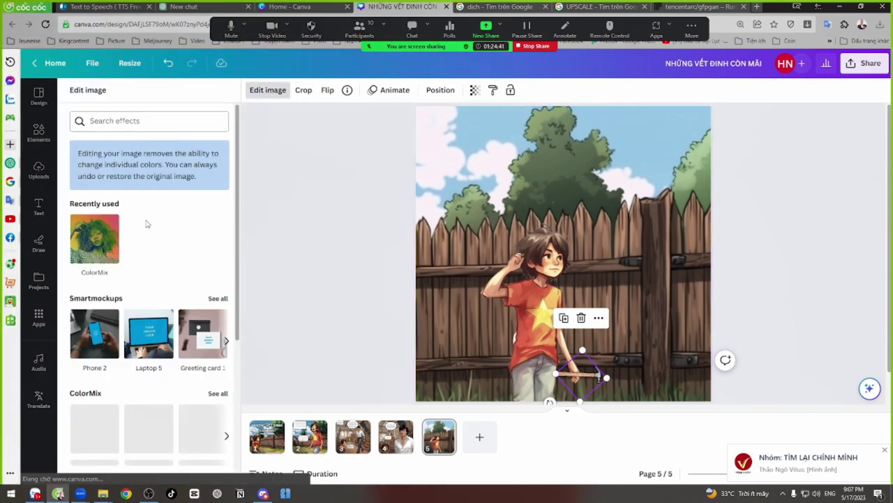
{"action": "scroll", "coordinate": [149, 257], "scroll_direction": "down", "scroll_amount": 3}
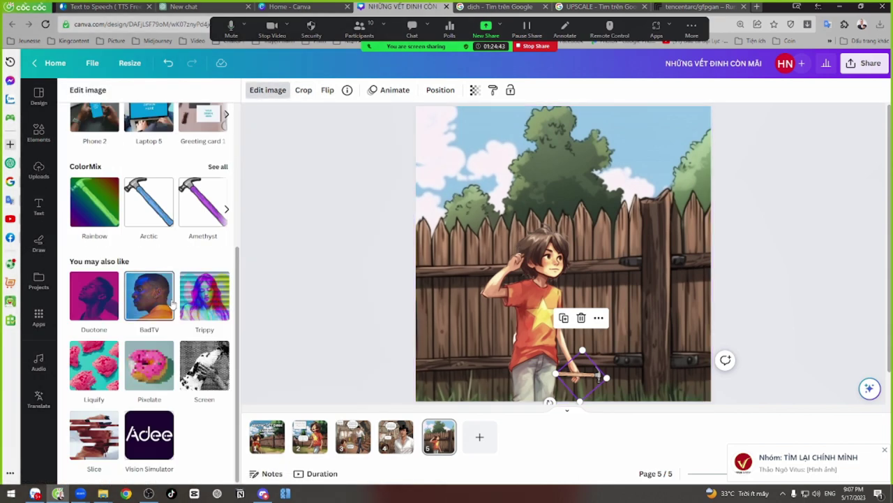
{"action": "scroll", "coordinate": [157, 296], "scroll_direction": "up", "scroll_amount": 3}
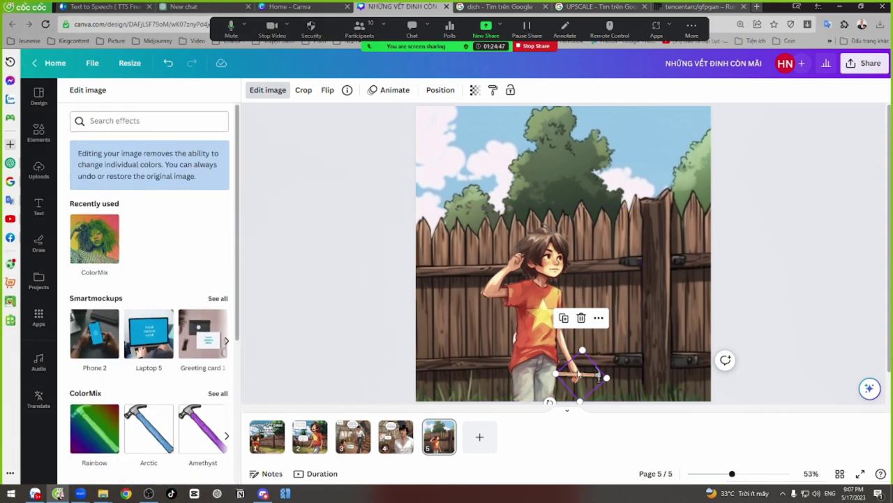
{"action": "right_click", "coordinate": [580, 374]}
{"action": "mouse_move", "coordinate": [580, 375]}
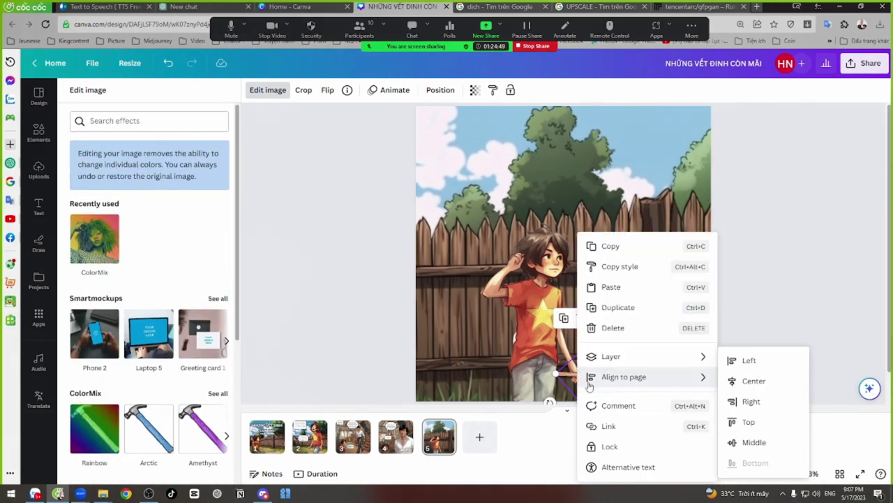
{"action": "left_click", "coordinate": [613, 467]}
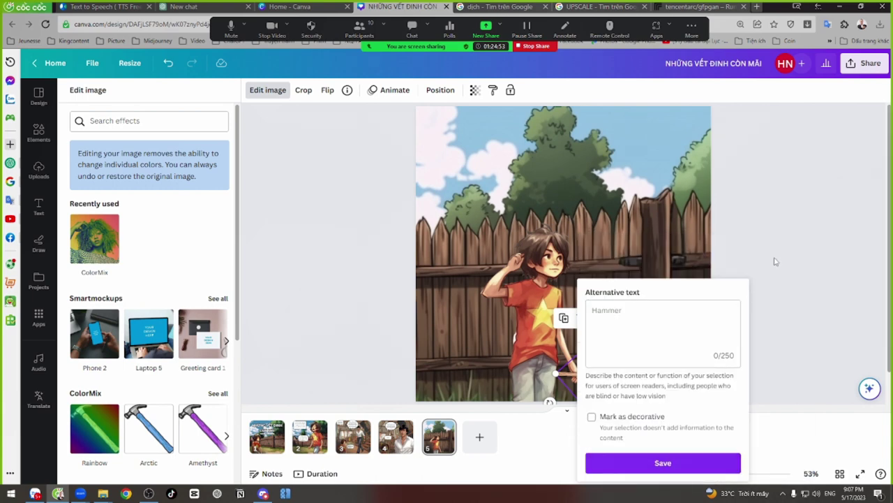
{"action": "left_click", "coordinate": [574, 395]}
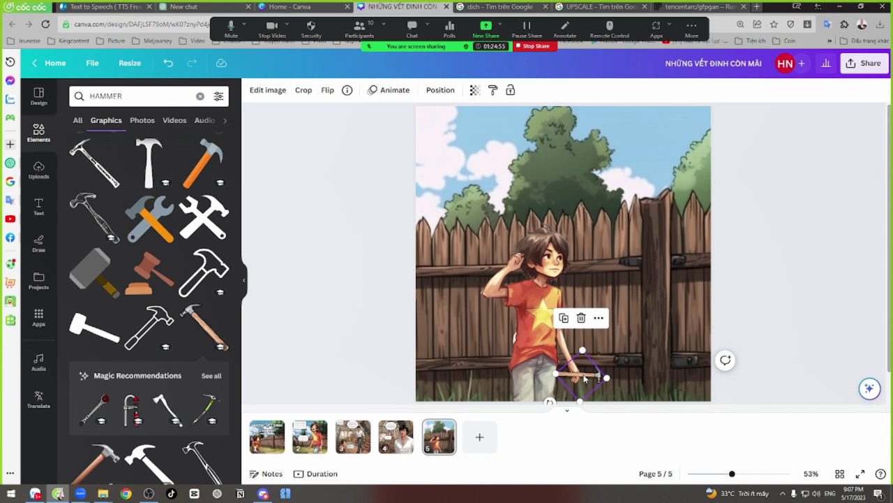
Step: Nudge the hammer slightly at the boy's hand, and bring the boy forward so he is layered in front of it
{"action": "left_click_drag", "start_coordinate": [579, 379], "coordinate": [581, 377]}
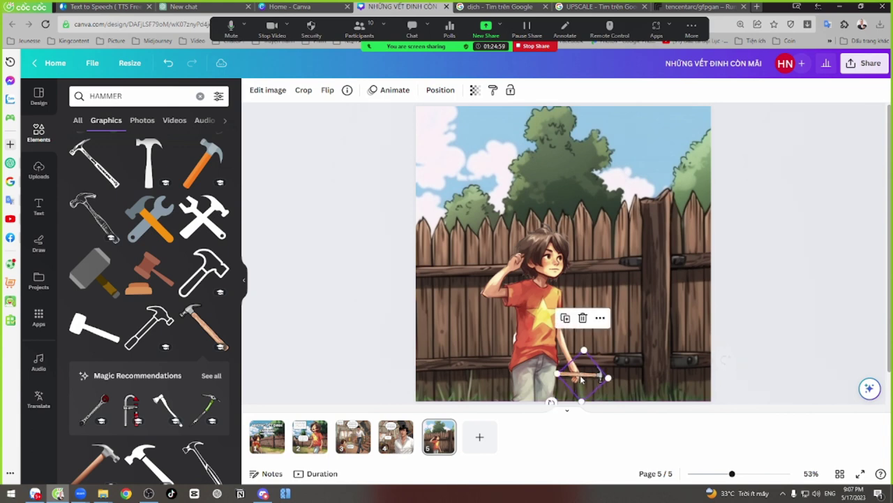
{"action": "left_click", "coordinate": [541, 328]}
{"action": "right_click", "coordinate": [537, 307]}
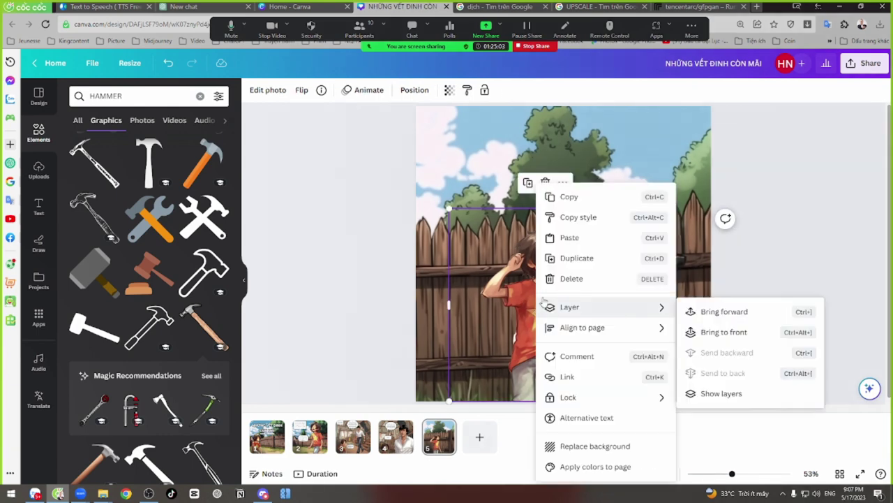
{"action": "mouse_move", "coordinate": [577, 305]}
{"action": "left_click", "coordinate": [714, 314]}
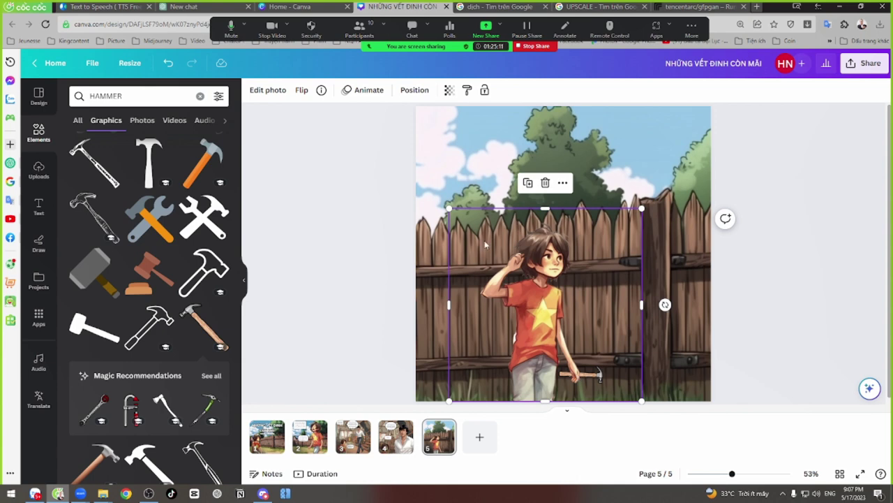
{"action": "left_click", "coordinate": [267, 90]}
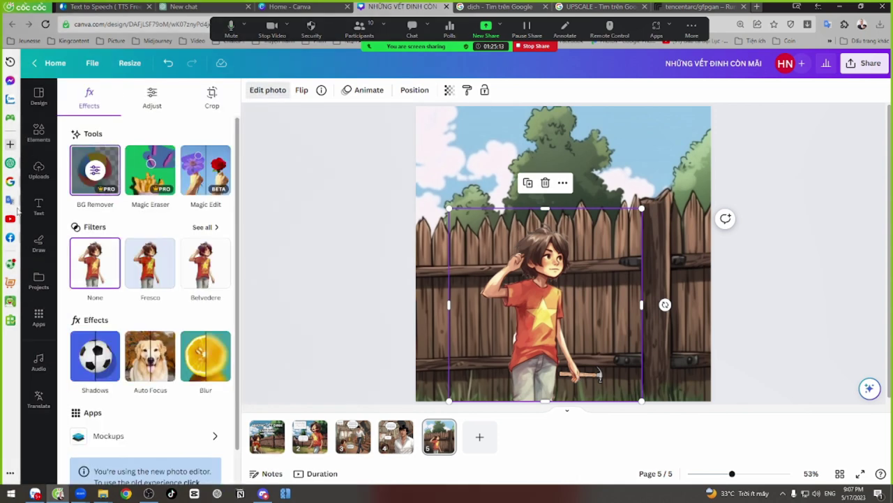
{"action": "left_click", "coordinate": [95, 173]}
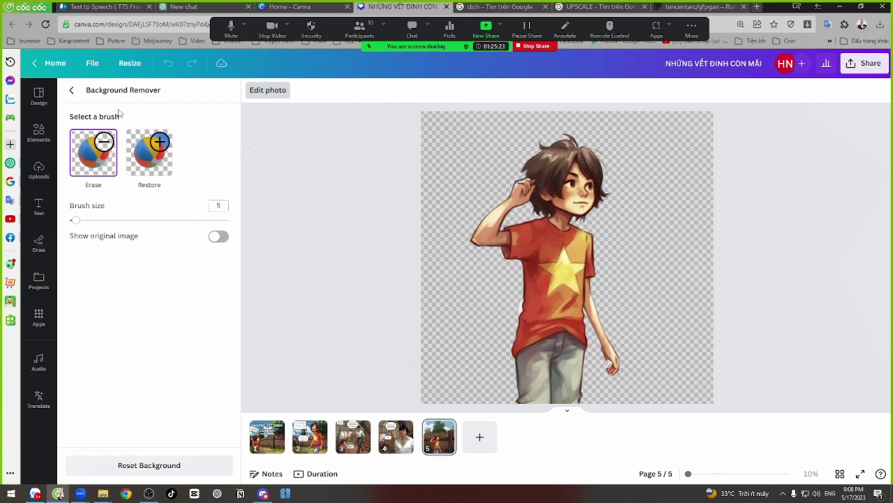
{"action": "left_click", "coordinate": [71, 89]}
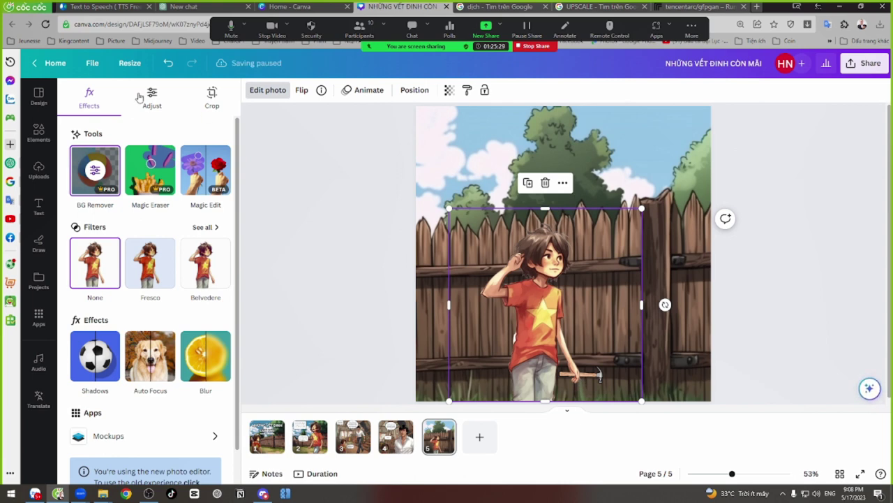
{"action": "left_click", "coordinate": [91, 179]}
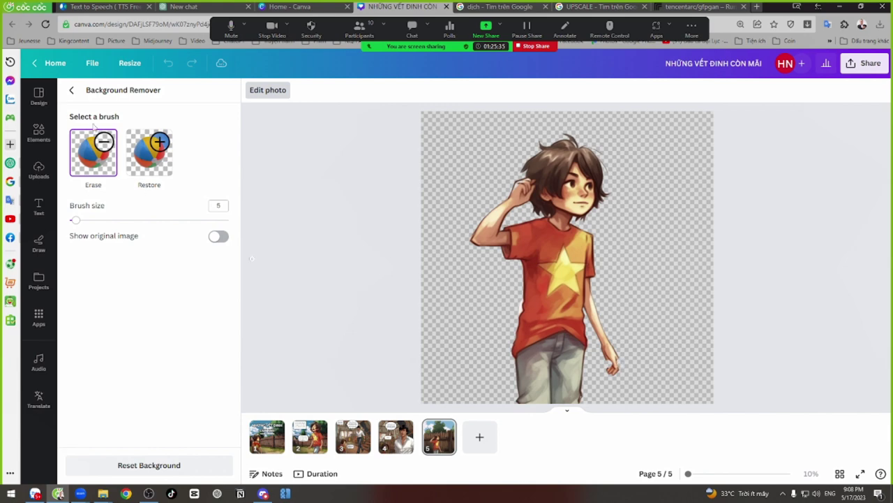
{"action": "left_click", "coordinate": [71, 90]}
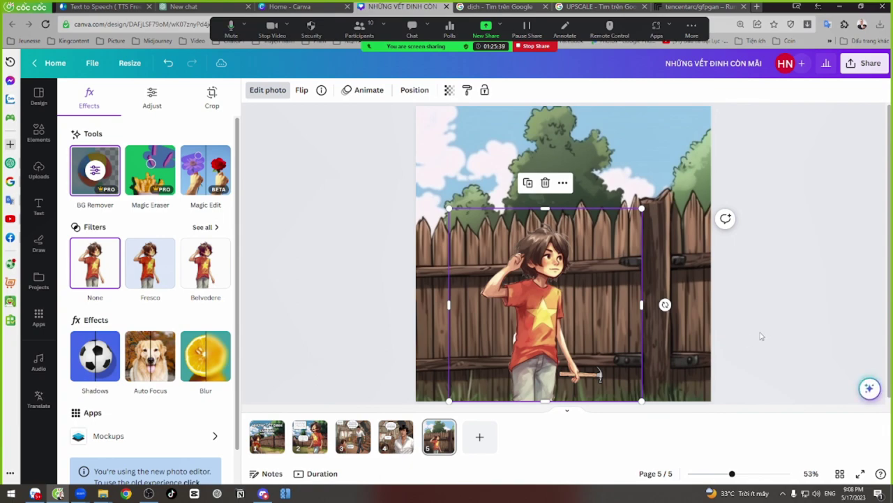
{"action": "key", "text": "Escape"}
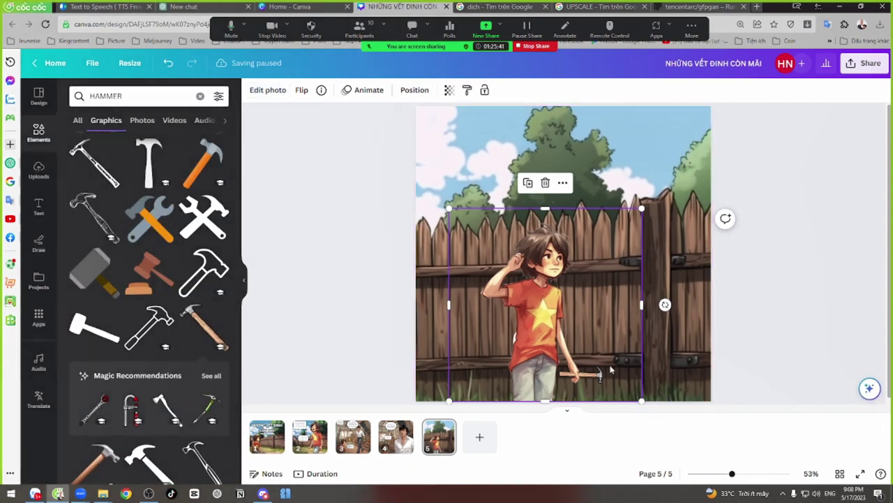
Step: Move the boy aside from the hammer, and rotate the hammer so its head tilts slightly upward
{"action": "scroll", "coordinate": [606, 390], "scroll_direction": "up", "scroll_amount": 5}
{"action": "scroll", "coordinate": [606, 390], "scroll_direction": "up", "scroll_amount": 10}
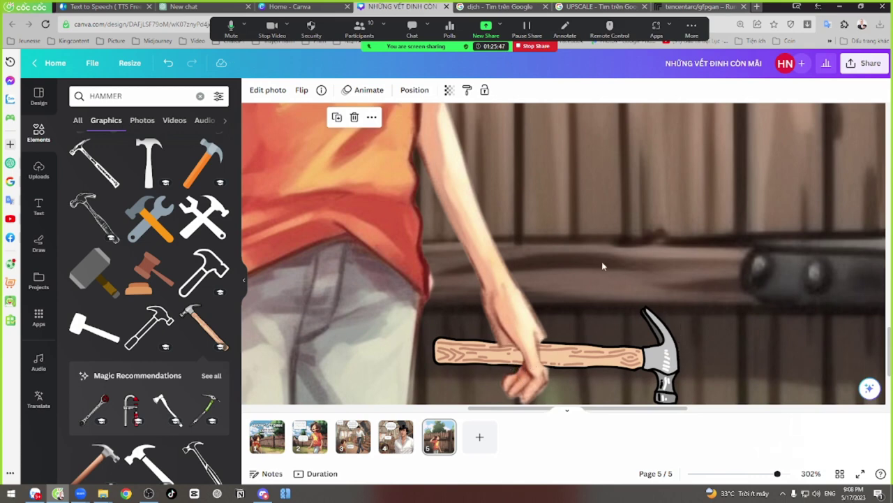
{"action": "scroll", "coordinate": [604, 266], "scroll_direction": "down", "scroll_amount": 5}
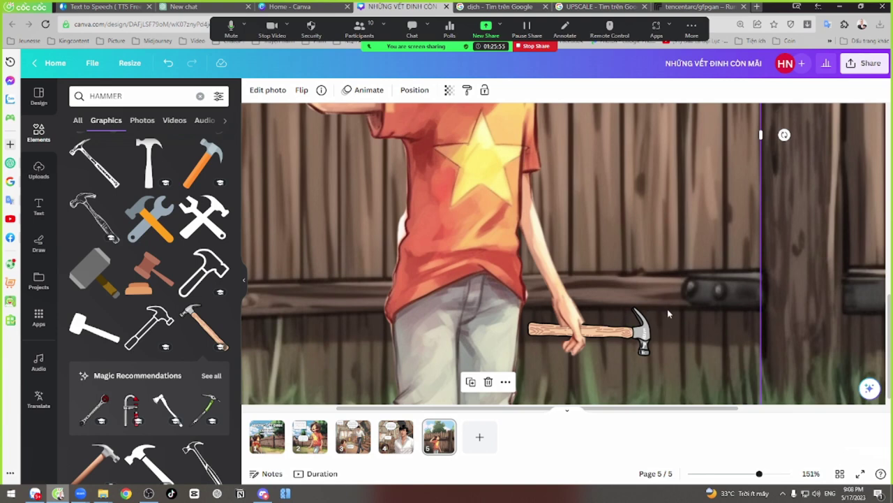
{"action": "left_click_drag", "start_coordinate": [668, 313], "coordinate": [572, 322]}
{"action": "left_click", "coordinate": [572, 322]}
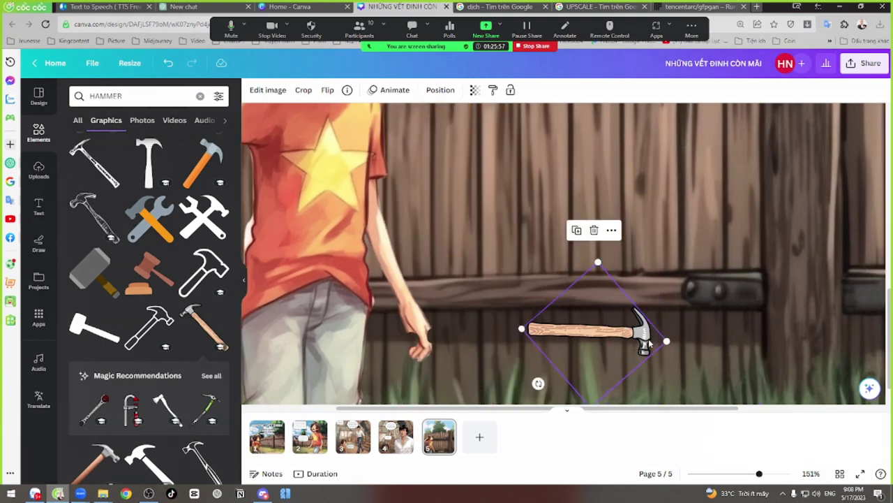
{"action": "right_click", "coordinate": [649, 342]}
{"action": "left_click", "coordinate": [621, 349]}
{"action": "left_click_drag", "start_coordinate": [538, 383], "coordinate": [544, 389]}
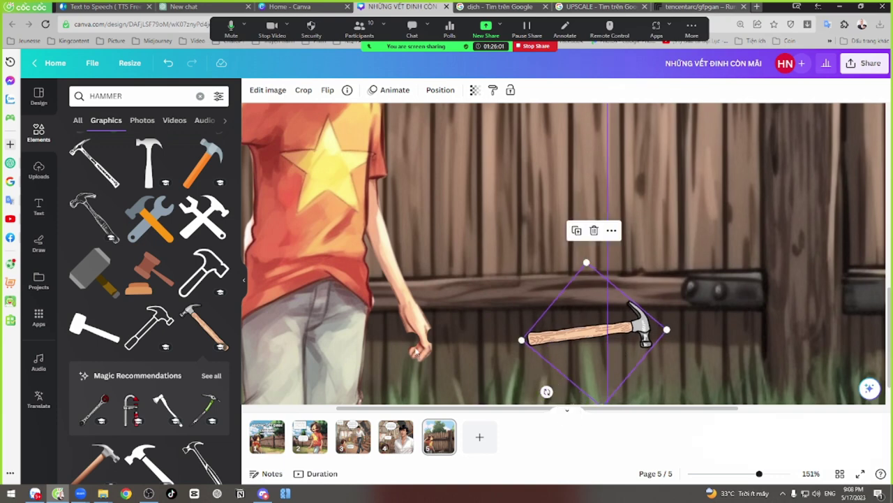
Step: Move the boy back so his lowered hand overlaps the hammer's handle
{"action": "left_click", "coordinate": [337, 328]}
{"action": "left_click_drag", "start_coordinate": [337, 328], "coordinate": [481, 322]}
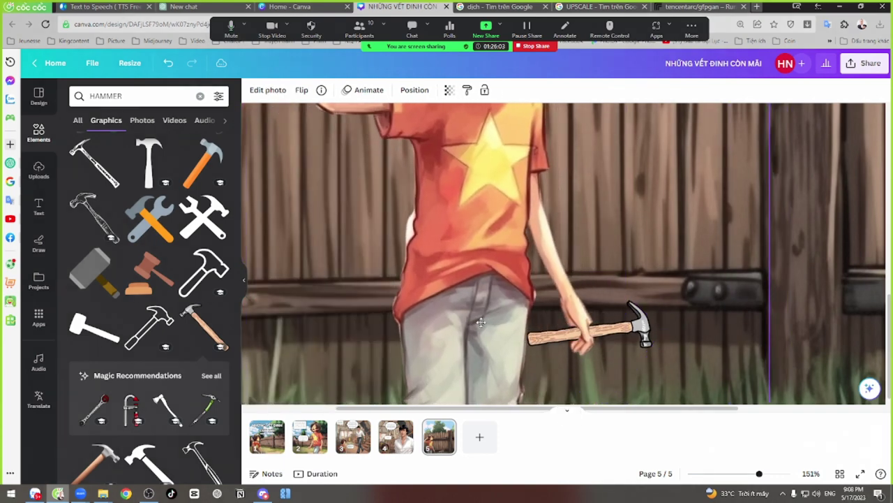
{"action": "scroll", "coordinate": [793, 265], "scroll_direction": "down", "scroll_amount": 5, "text": "ctrl"}
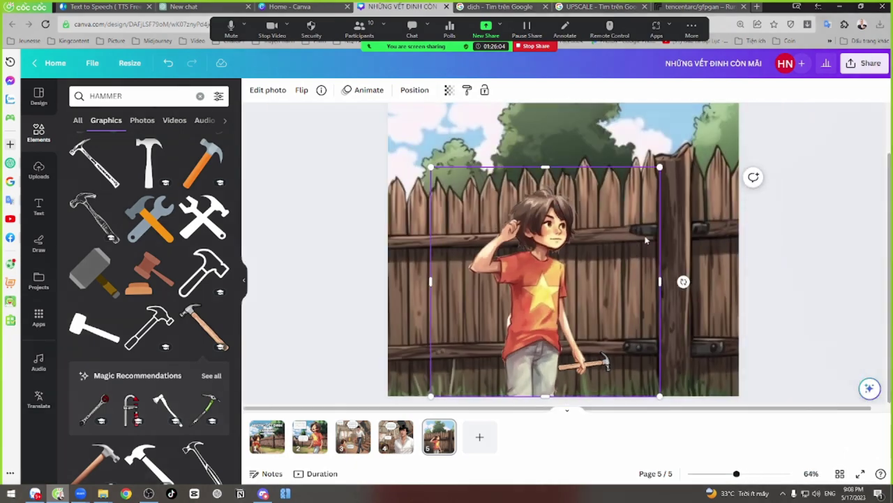
{"action": "left_click", "coordinate": [798, 269]}
Step: Shift the boy aside, enlarge the hammer slightly, and move the boy back so his hand grips the handle
{"action": "left_click_drag", "start_coordinate": [609, 365], "coordinate": [540, 363]}
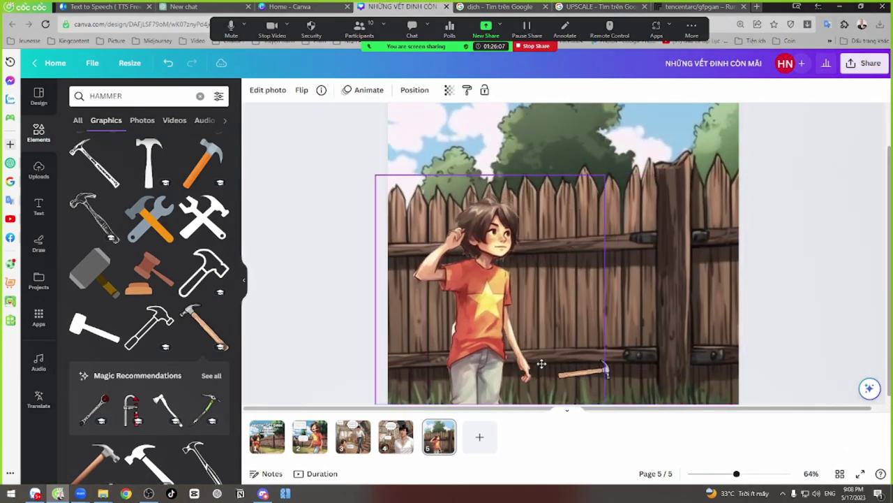
{"action": "left_click", "coordinate": [612, 376]}
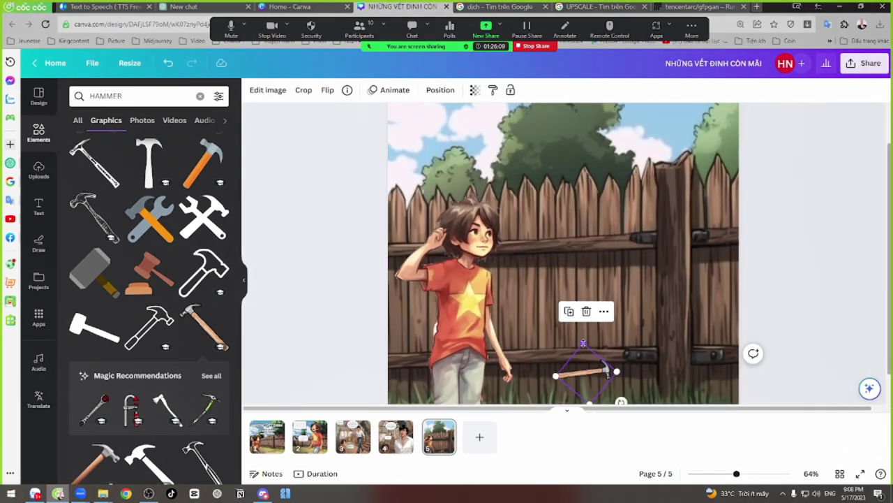
{"action": "left_click_drag", "start_coordinate": [583, 342], "coordinate": [588, 342]}
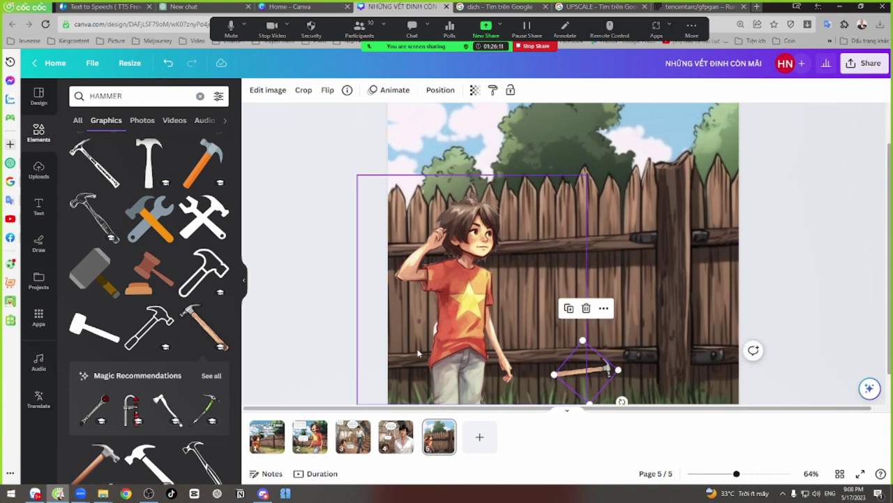
{"action": "left_click_drag", "start_coordinate": [435, 347], "coordinate": [485, 346]}
{"action": "left_click", "coordinate": [798, 315]}
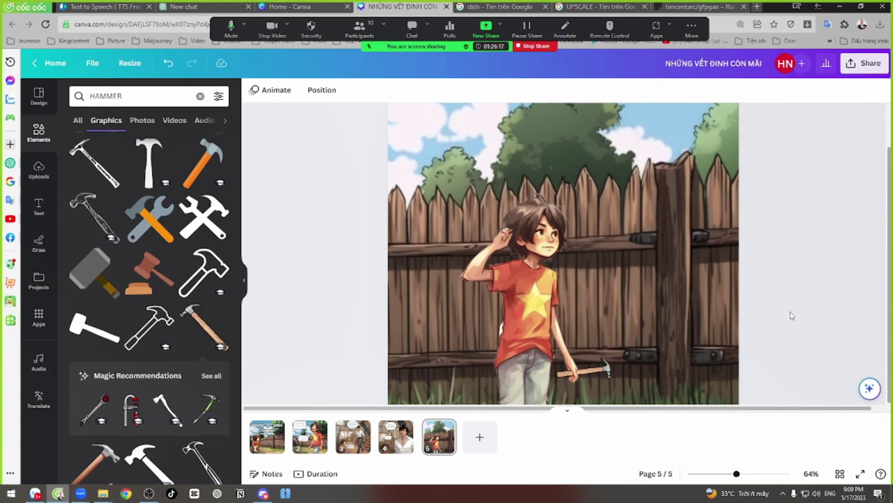
Step: Replace the hammer search with an elements search for "NAIL"
{"action": "scroll", "coordinate": [160, 309], "scroll_direction": "down", "scroll_amount": 3}
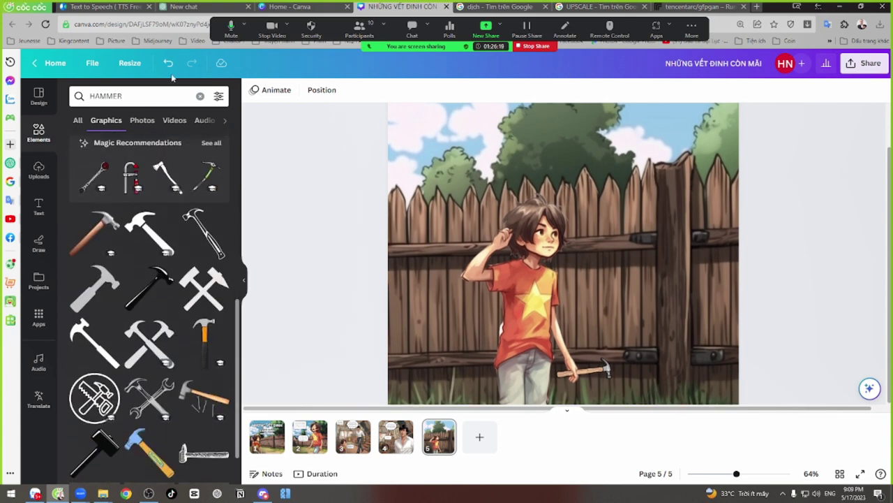
{"action": "left_click", "coordinate": [199, 95]}
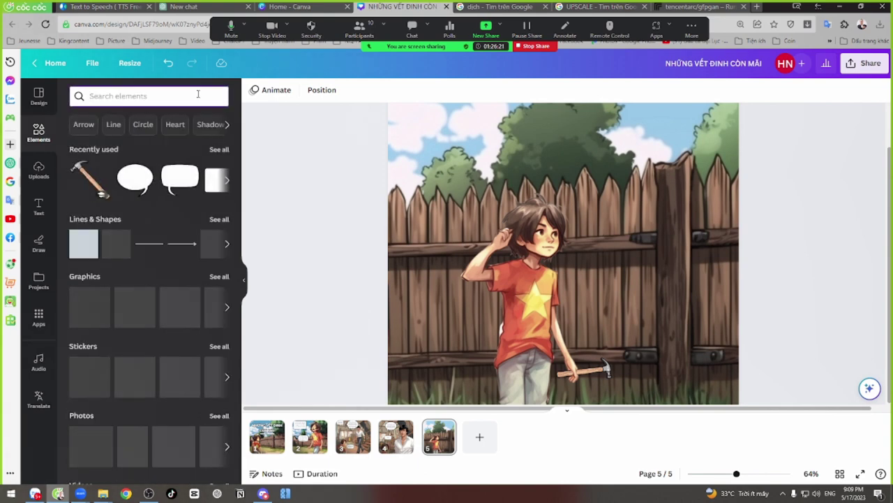
{"action": "type", "text": "NAIL"}
{"action": "key", "text": "Return"}
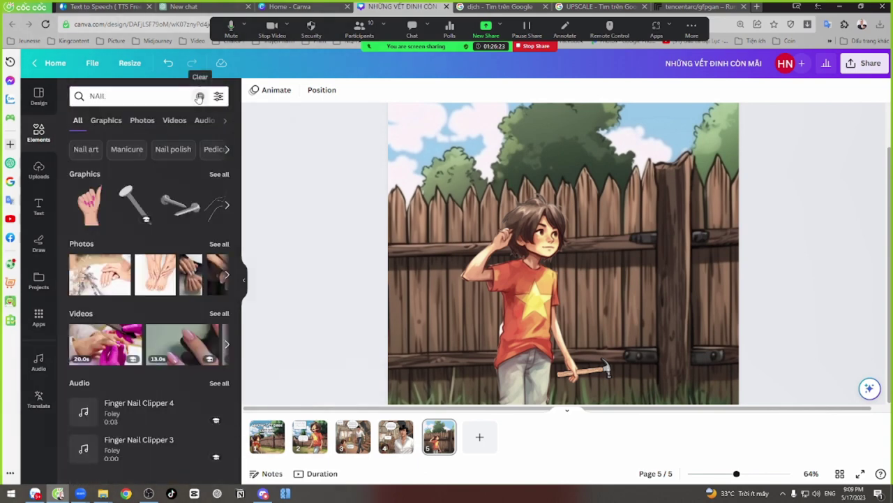
Step: Add the single nail graphic to page 5 as a small element over the boy's raised hand
{"action": "left_click_drag", "start_coordinate": [134, 202], "coordinate": [506, 236]}
{"action": "left_click_drag", "start_coordinate": [566, 170], "coordinate": [506, 235]}
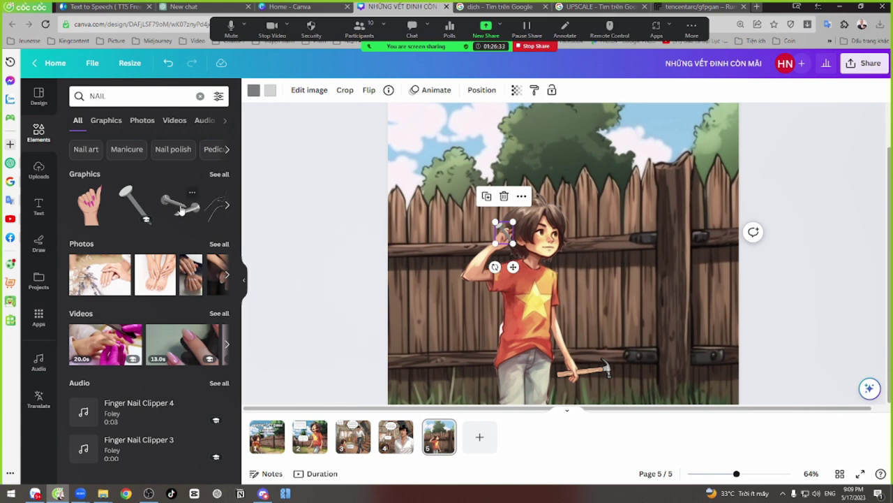
{"action": "left_click", "coordinate": [181, 212]}
{"action": "left_click_drag", "start_coordinate": [527, 222], "coordinate": [478, 162]}
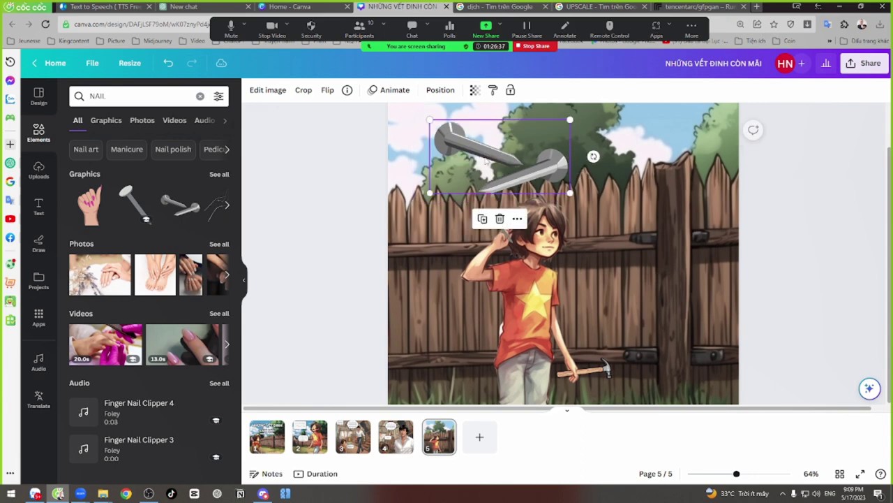
{"action": "key", "text": "Delete"}
Step: Rotate the nail to 7°, shrink it slightly, and position it at the fingertips of the boy's raised hand
{"action": "left_click", "coordinate": [510, 237]}
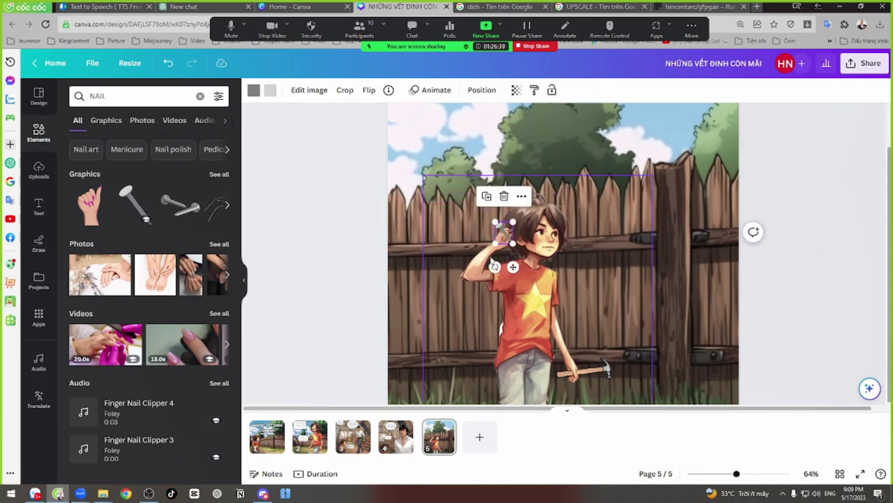
{"action": "left_click_drag", "start_coordinate": [494, 266], "coordinate": [492, 289]}
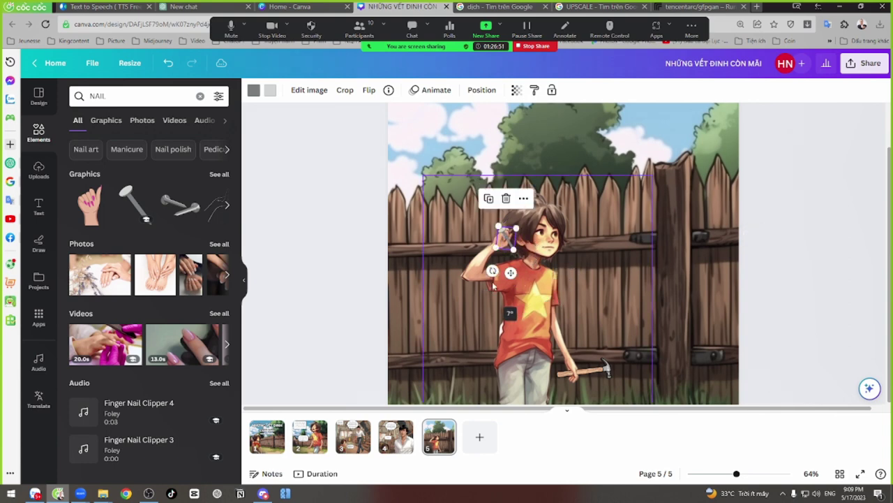
{"action": "left_click_drag", "start_coordinate": [511, 249], "coordinate": [512, 241]}
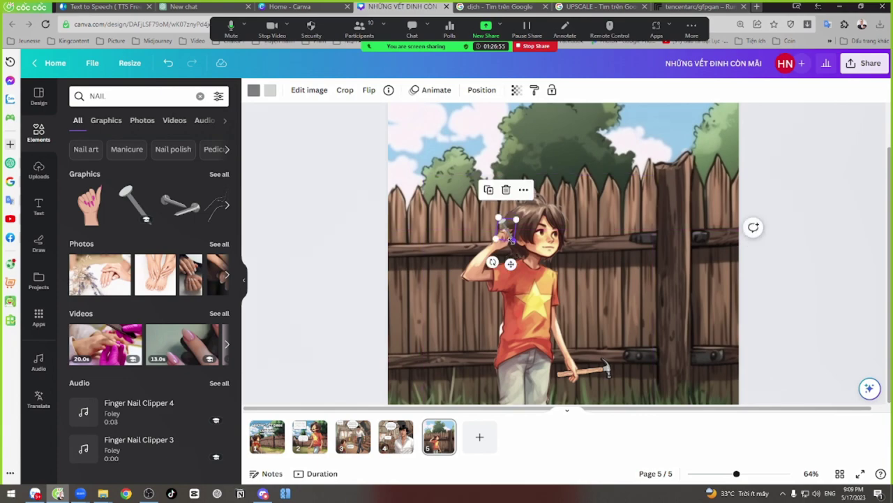
{"action": "scroll", "coordinate": [514, 249], "scroll_direction": "up", "scroll_amount": 5, "text": "ctrl"}
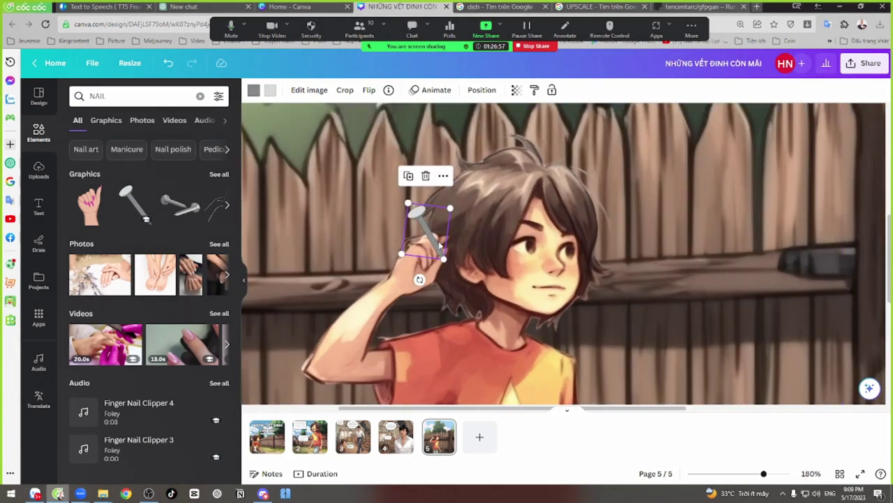
{"action": "mouse_move", "coordinate": [440, 245]}
{"action": "left_mouse_down"}
{"action": "mouse_move", "coordinate": [449, 254]}
{"action": "mouse_move", "coordinate": [449, 240]}
{"action": "left_mouse_up"}
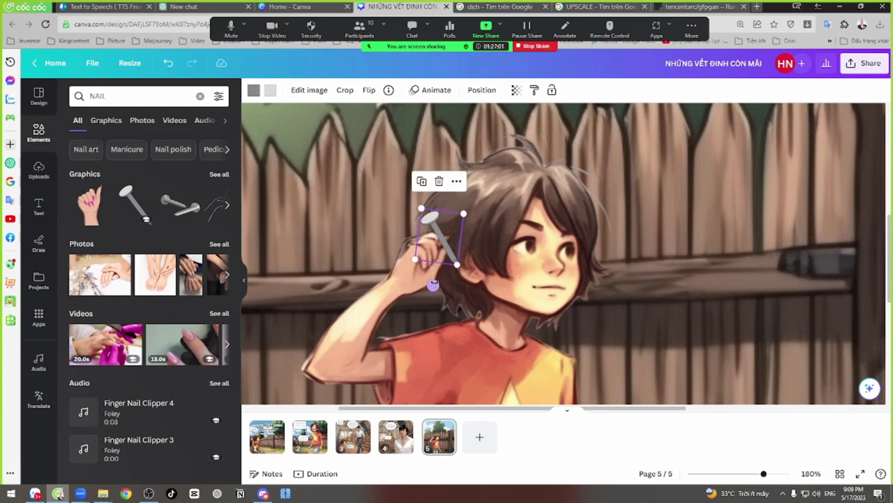
{"action": "mouse_move", "coordinate": [433, 285]}
{"action": "left_mouse_down"}
{"action": "mouse_move", "coordinate": [447, 278]}
{"action": "mouse_move", "coordinate": [430, 278]}
{"action": "left_mouse_up"}
{"action": "left_click_drag", "start_coordinate": [440, 236], "coordinate": [448, 245]}
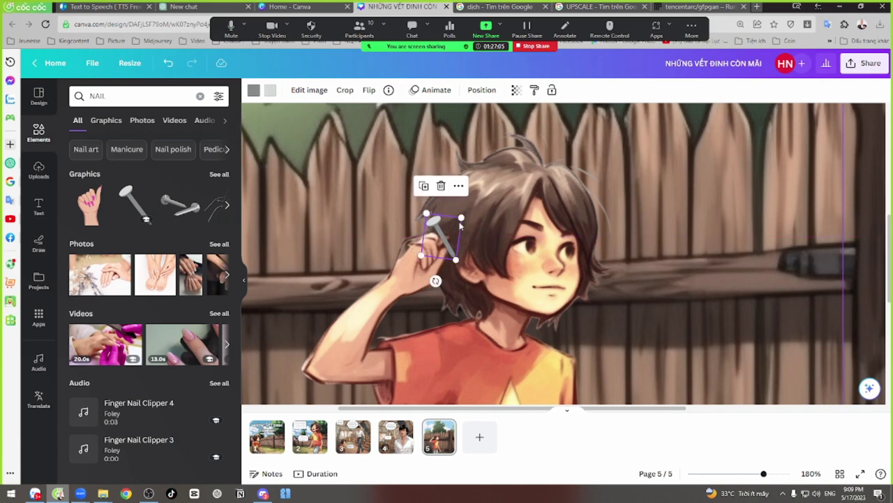
Step: Apply the Arctic ColorMix effect to the nail
{"action": "left_click", "coordinate": [516, 89]}
{"action": "mouse_move", "coordinate": [516, 131]}
{"action": "left_mouse_down"}
{"action": "mouse_move", "coordinate": [487, 138]}
{"action": "mouse_move", "coordinate": [520, 141]}
{"action": "left_mouse_up"}
{"action": "left_click", "coordinate": [309, 89]}
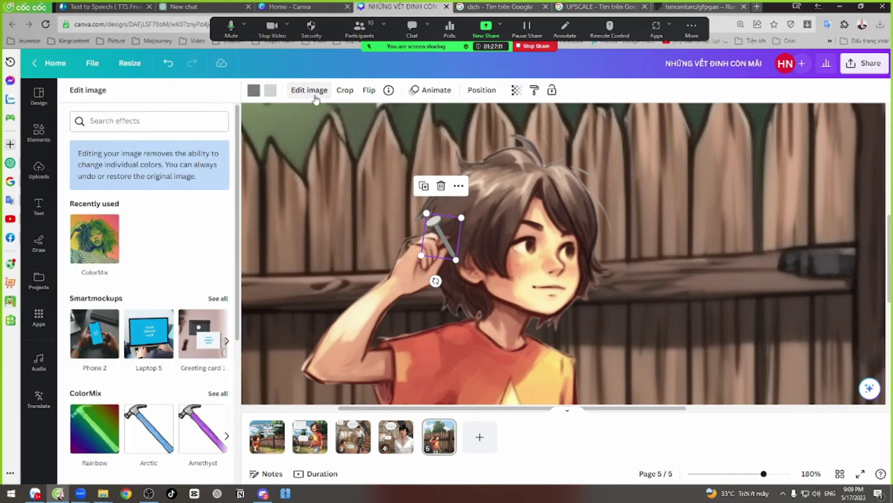
{"action": "left_click", "coordinate": [91, 244]}
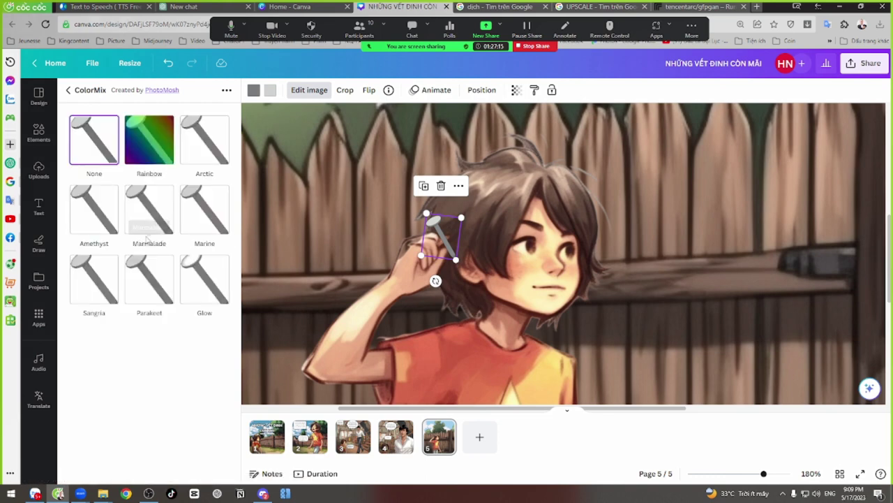
{"action": "left_click", "coordinate": [205, 144]}
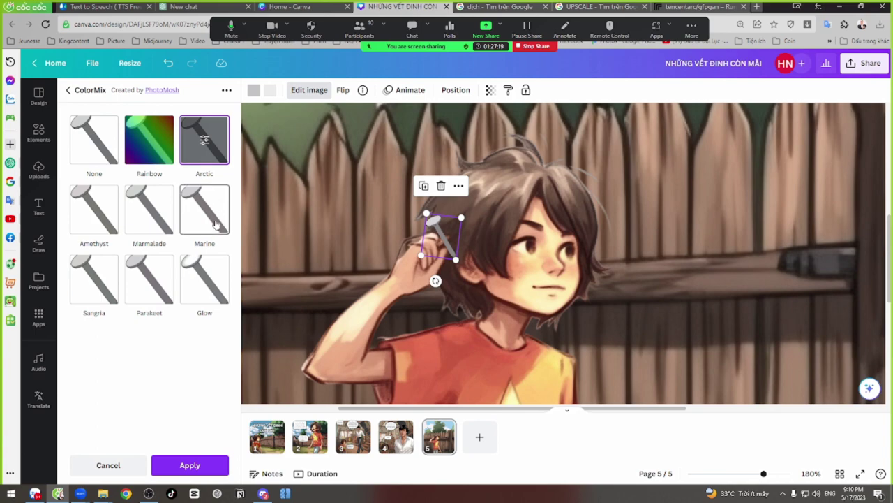
{"action": "left_click", "coordinate": [450, 239]}
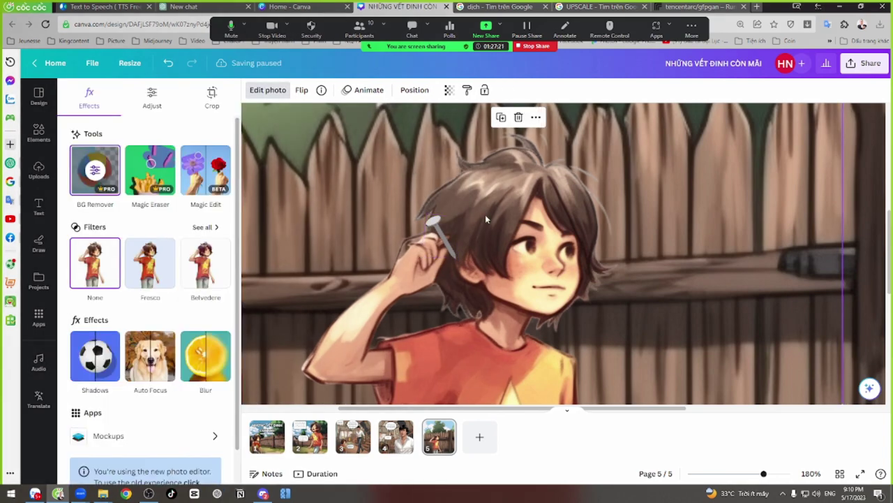
Step: Nudge the nail so its shaft lies across the fingertips of the boy's raised hand
{"action": "scroll", "coordinate": [486, 214], "scroll_direction": "down", "scroll_amount": 5}
{"action": "scroll", "coordinate": [464, 244], "scroll_direction": "down", "scroll_amount": 2}
{"action": "key", "text": "Escape"}
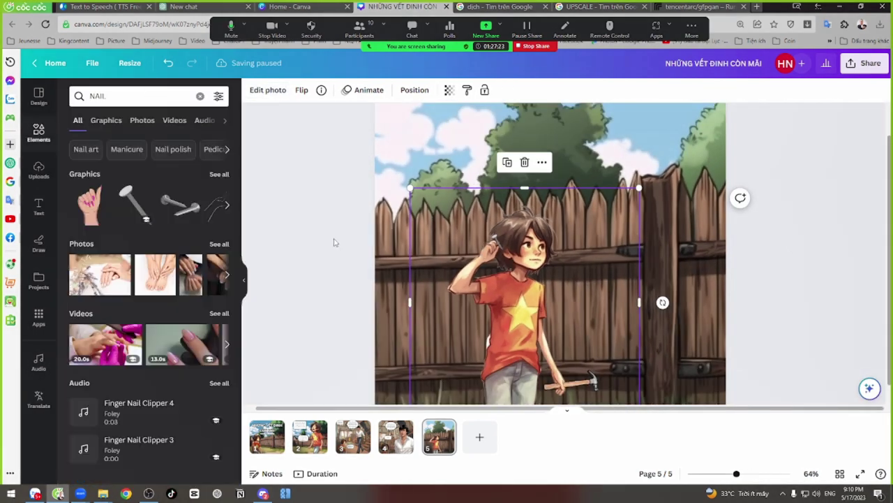
{"action": "scroll", "coordinate": [485, 243], "scroll_direction": "up", "scroll_amount": 4}
{"action": "left_click", "coordinate": [460, 239]}
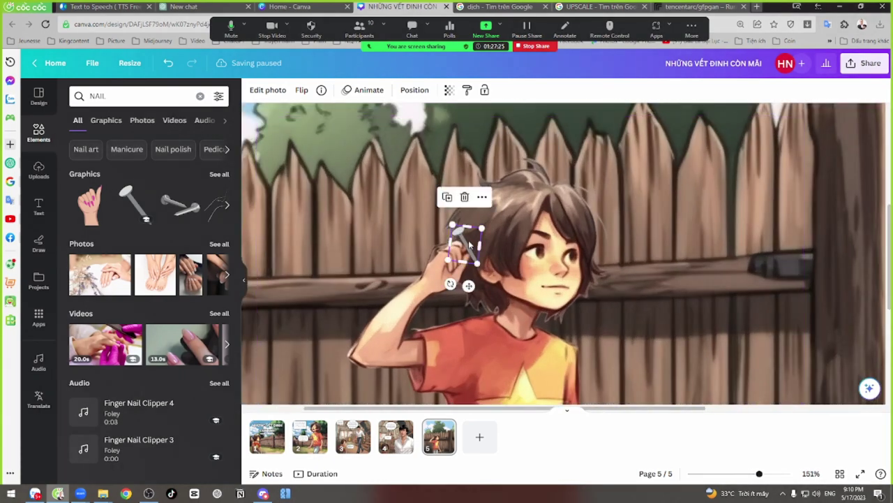
{"action": "mouse_move", "coordinate": [460, 239]}
{"action": "left_mouse_down"}
{"action": "mouse_move", "coordinate": [467, 245]}
{"action": "mouse_move", "coordinate": [462, 239]}
{"action": "left_mouse_up"}
{"action": "scroll", "coordinate": [470, 257], "scroll_direction": "up", "scroll_amount": 5}
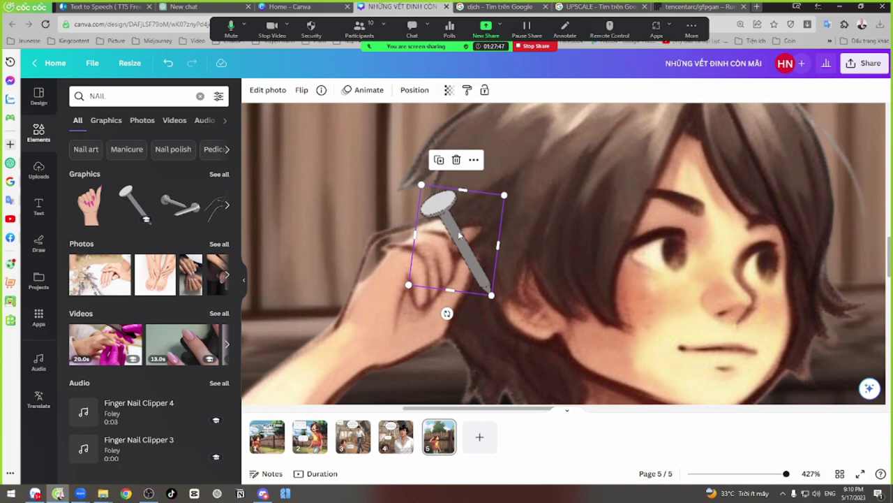
{"action": "mouse_move", "coordinate": [466, 249]}
{"action": "left_mouse_down"}
{"action": "mouse_move", "coordinate": [470, 235]}
{"action": "mouse_move", "coordinate": [455, 249]}
{"action": "mouse_move", "coordinate": [464, 242]}
{"action": "left_mouse_up"}
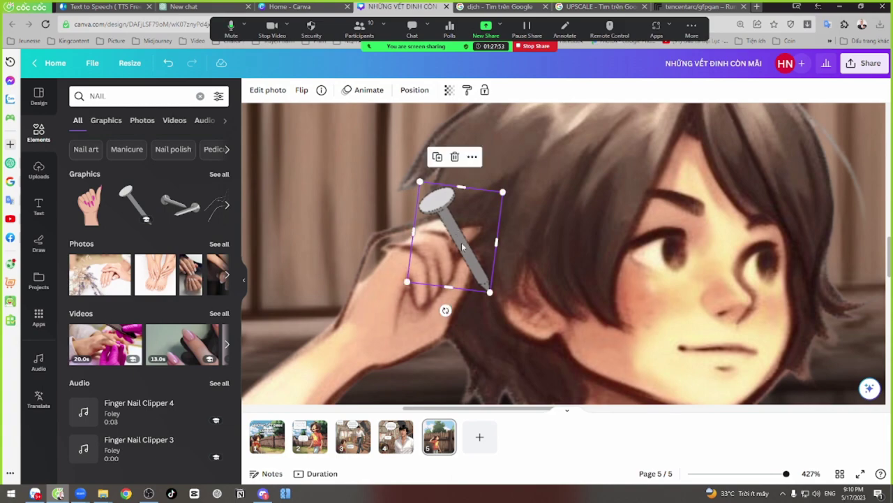
Step: Duplicate the boy and align the copy exactly over the original so that it covers the nail
{"action": "scroll", "coordinate": [392, 180], "scroll_direction": "down", "scroll_amount": 5}
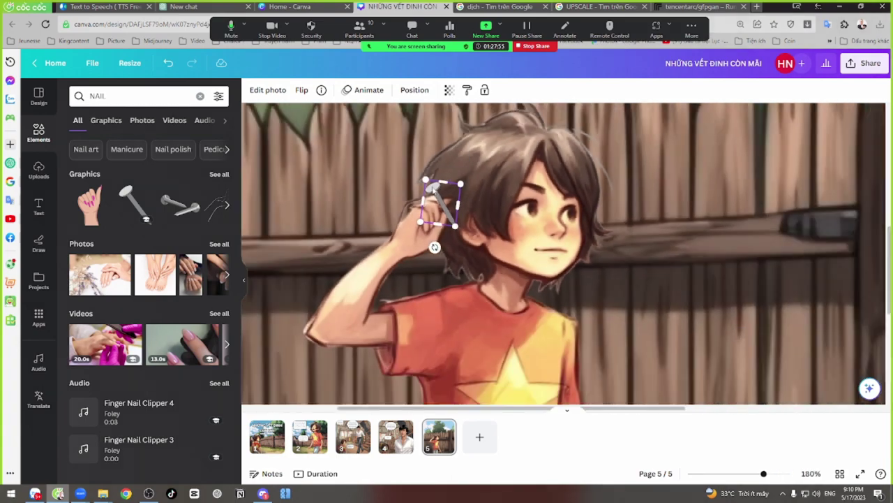
{"action": "left_click", "coordinate": [493, 249]}
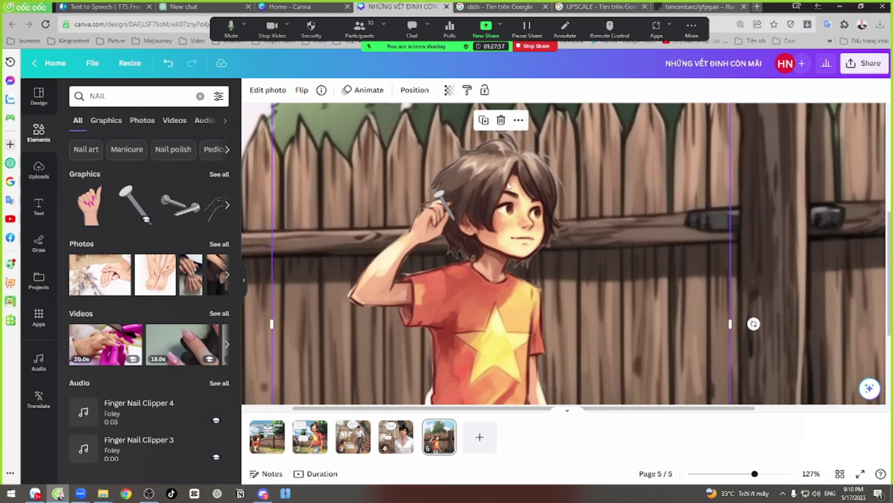
{"action": "left_click", "coordinate": [483, 120]}
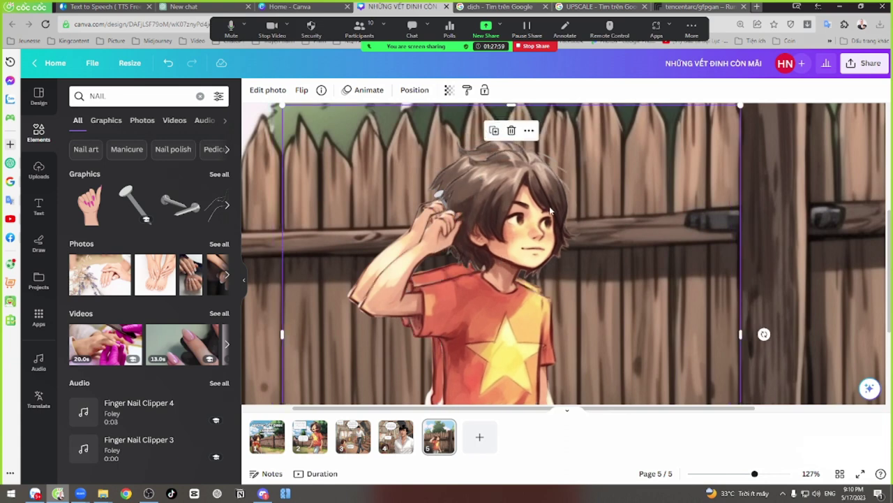
{"action": "left_click_drag", "start_coordinate": [532, 267], "coordinate": [517, 247]}
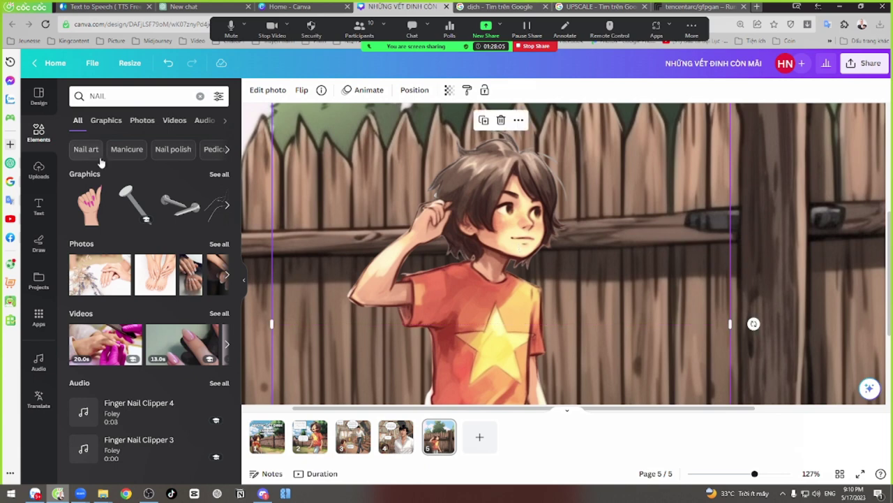
Step: Erase the hair above the fingertips on the boy's copy with the Background Remover brush to reveal the nail's head
{"action": "left_click", "coordinate": [268, 90]}
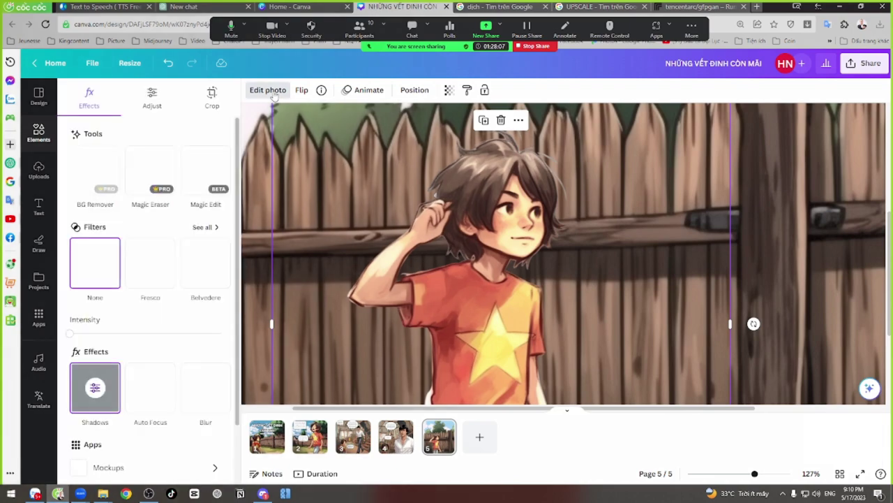
{"action": "left_click", "coordinate": [96, 173]}
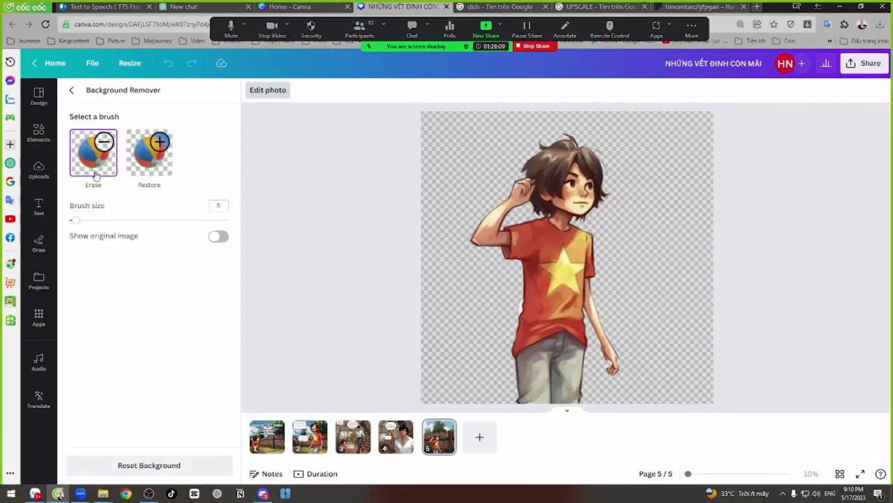
{"action": "scroll", "coordinate": [522, 185], "scroll_direction": "up", "scroll_amount": 5}
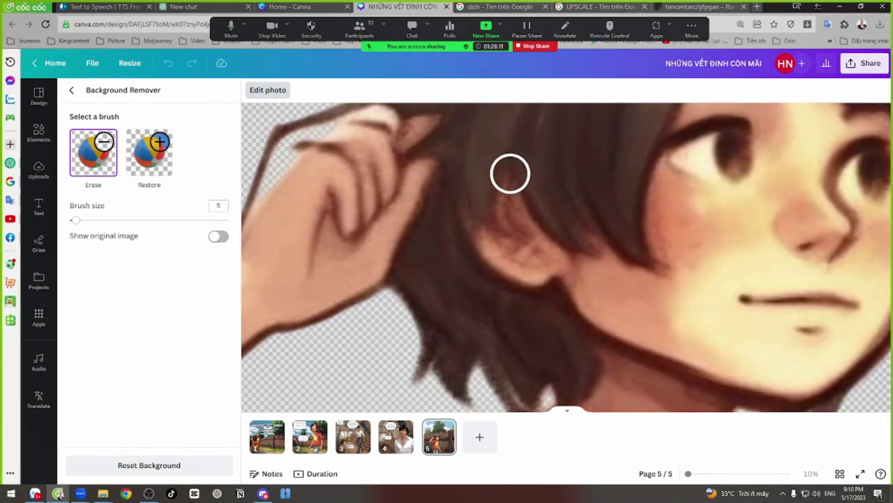
{"action": "scroll", "coordinate": [510, 172], "scroll_direction": "down", "scroll_amount": 2}
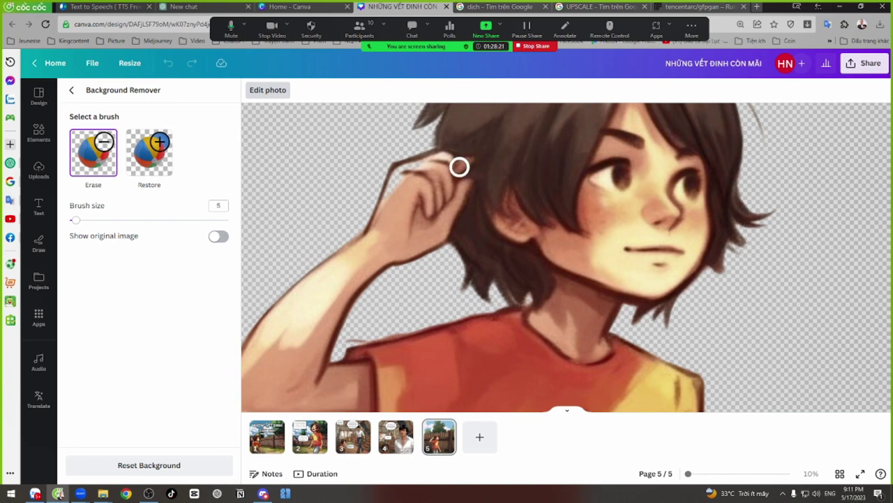
{"action": "mouse_move", "coordinate": [459, 167]}
{"action": "left_mouse_down"}
{"action": "mouse_move", "coordinate": [447, 143]}
{"action": "mouse_move", "coordinate": [447, 152]}
{"action": "mouse_move", "coordinate": [455, 154]}
{"action": "mouse_move", "coordinate": [451, 140]}
{"action": "mouse_move", "coordinate": [450, 148]}
{"action": "left_mouse_up"}
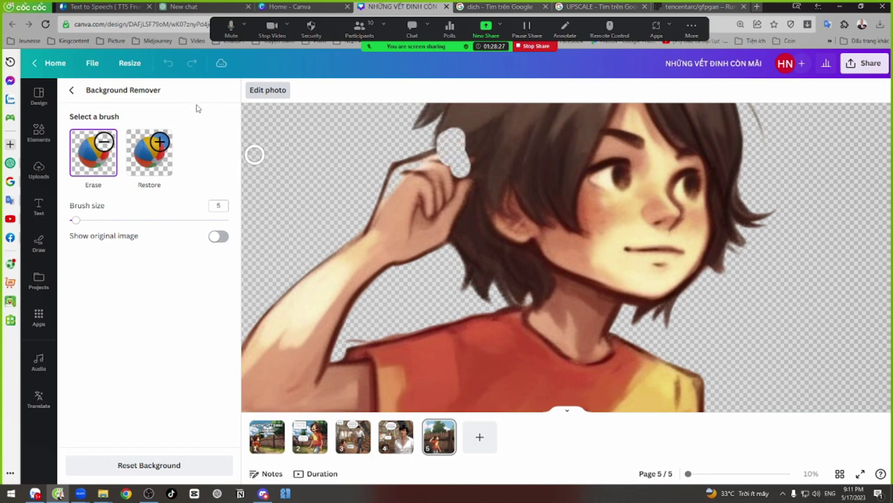
{"action": "left_click", "coordinate": [71, 90]}
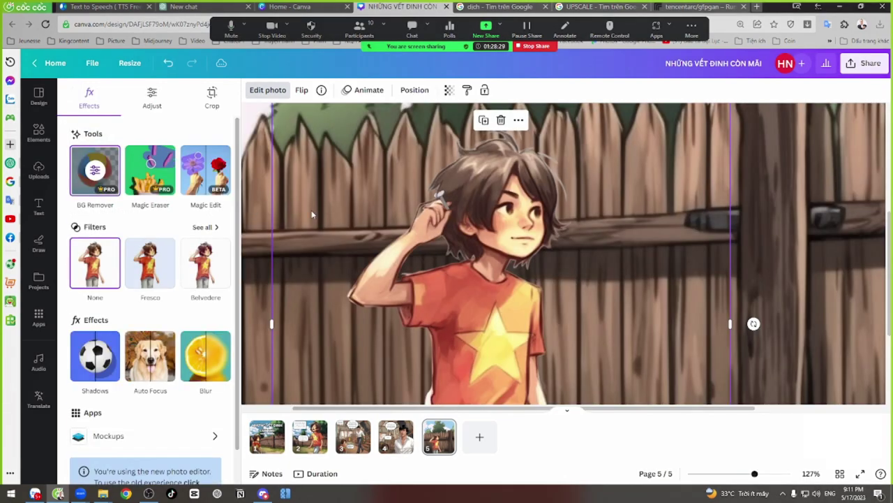
Step: Erase a second spot below the fingertips on the boy's copy with the Background Remover brush to reveal the nail's tip
{"action": "scroll", "coordinate": [452, 208], "scroll_direction": "up", "scroll_amount": 2}
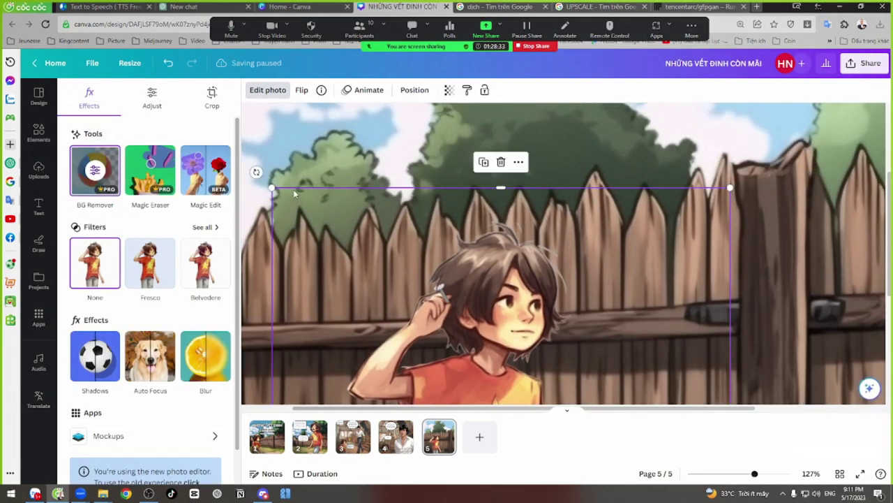
{"action": "left_click", "coordinate": [263, 91]}
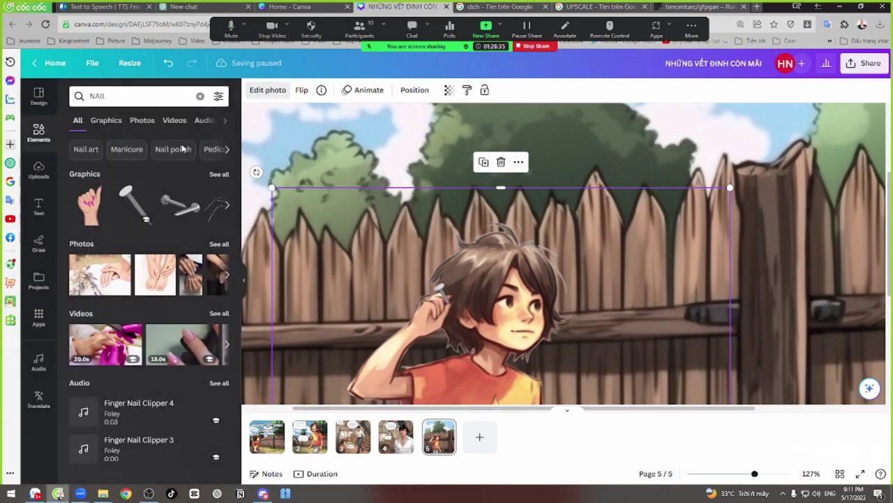
{"action": "left_click", "coordinate": [264, 90]}
{"action": "left_click", "coordinate": [94, 170]}
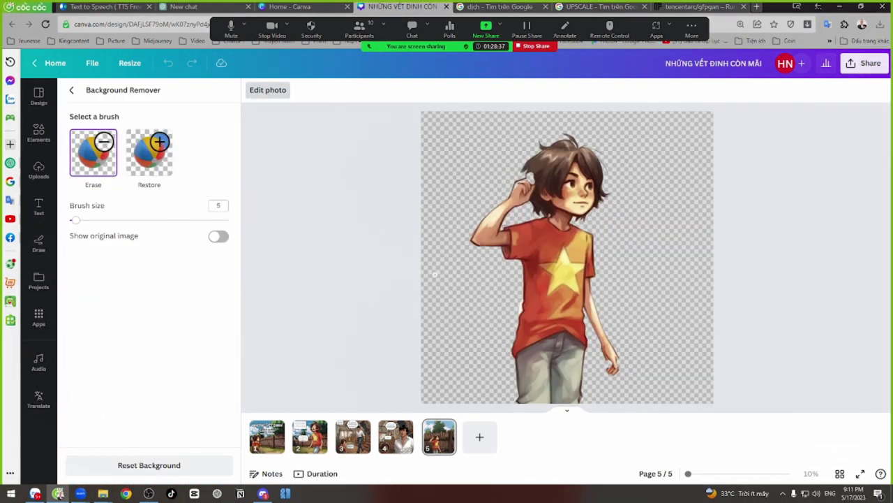
{"action": "scroll", "coordinate": [537, 178], "scroll_direction": "up", "scroll_amount": 5}
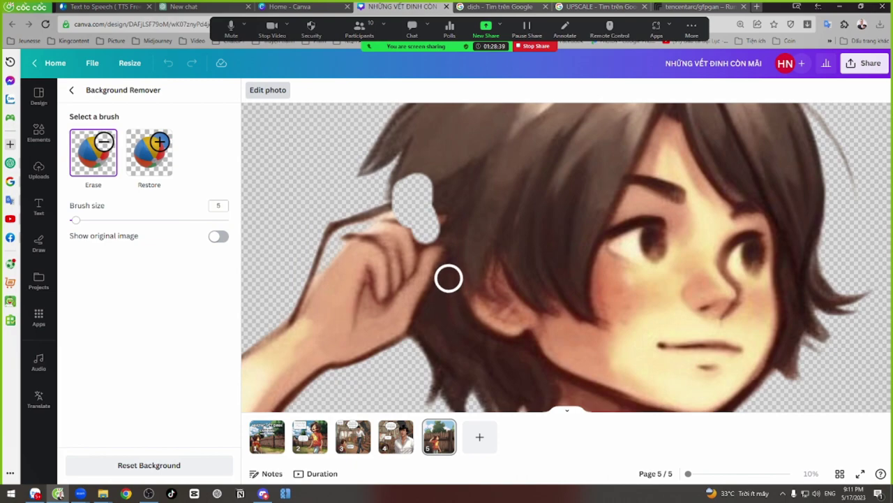
{"action": "left_click_drag", "start_coordinate": [447, 273], "coordinate": [457, 295]}
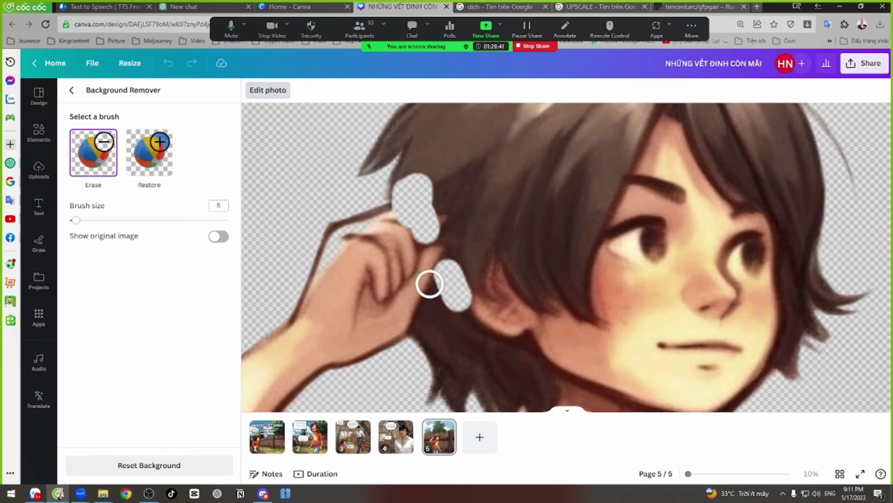
{"action": "left_click", "coordinate": [72, 90]}
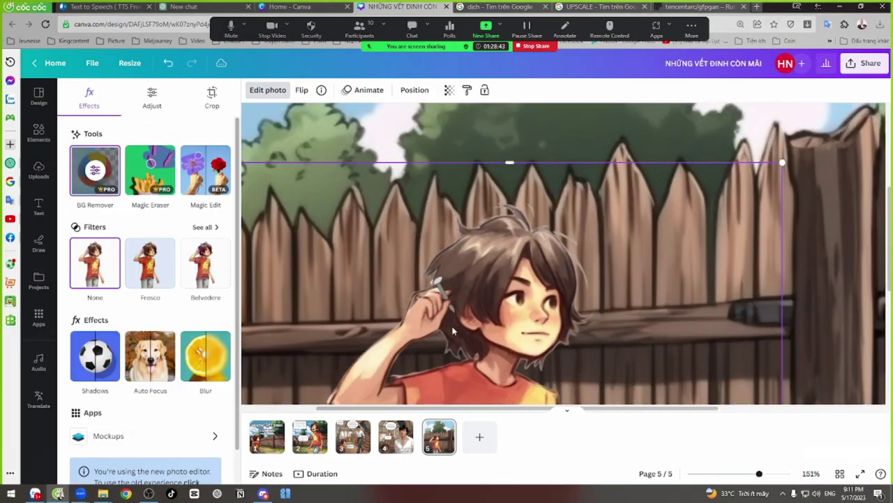
{"action": "scroll", "coordinate": [456, 307], "scroll_direction": "up", "scroll_amount": 5}
{"action": "scroll", "coordinate": [455, 311], "scroll_direction": "up", "scroll_amount": 5}
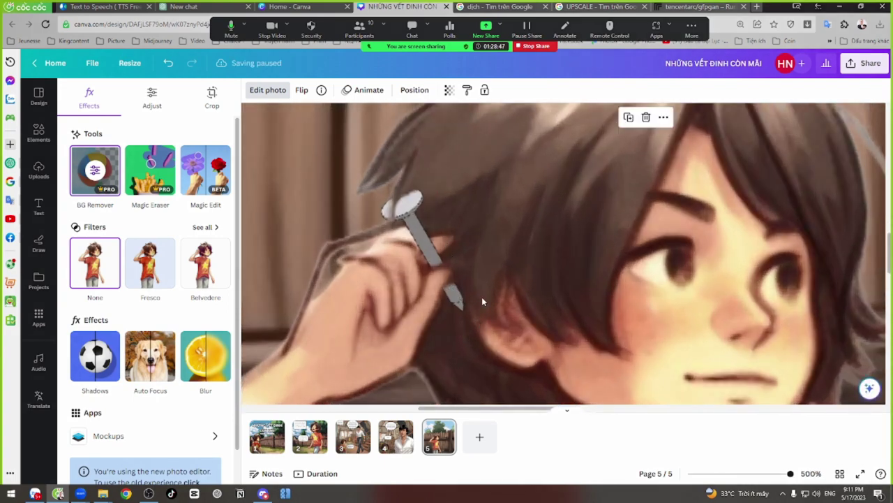
{"action": "scroll", "coordinate": [484, 297], "scroll_direction": "down", "scroll_amount": 10}
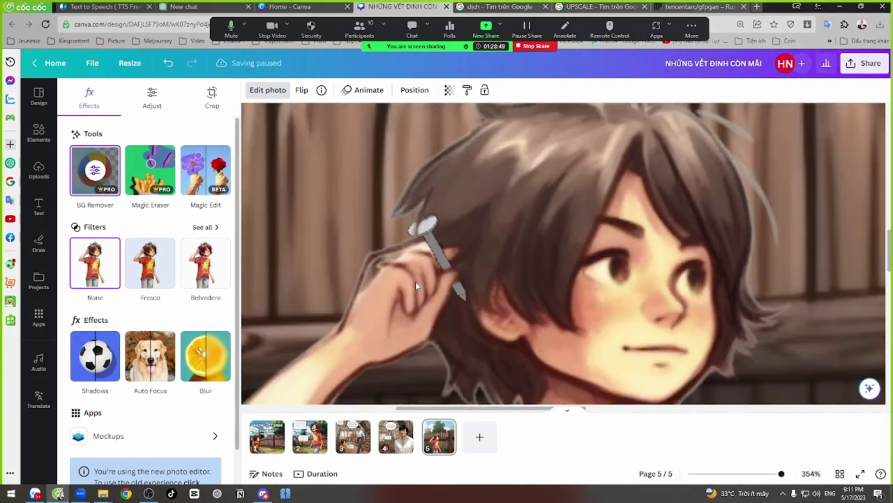
{"action": "scroll", "coordinate": [452, 284], "scroll_direction": "up", "scroll_amount": 5}
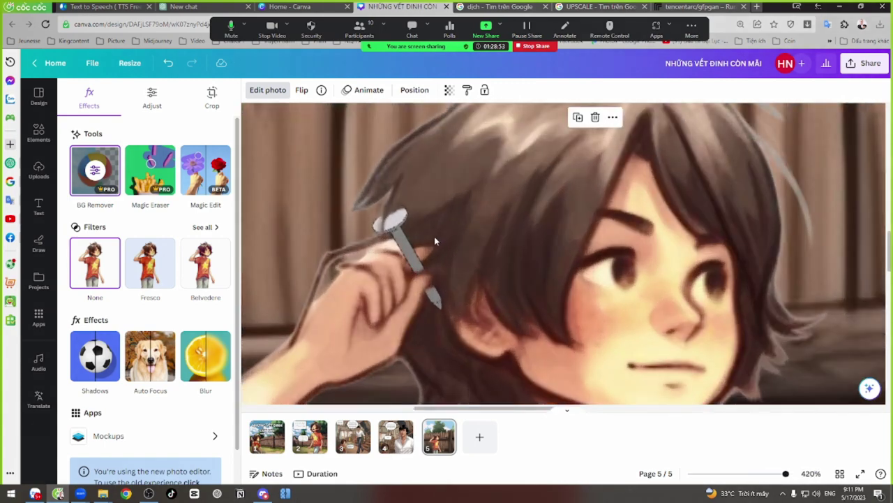
Step: Close the Background Remover editing of the boy's copy and examine the whole page 5 composition
{"action": "scroll", "coordinate": [434, 236], "scroll_direction": "down", "scroll_amount": 10}
{"action": "key", "text": "Escape"}
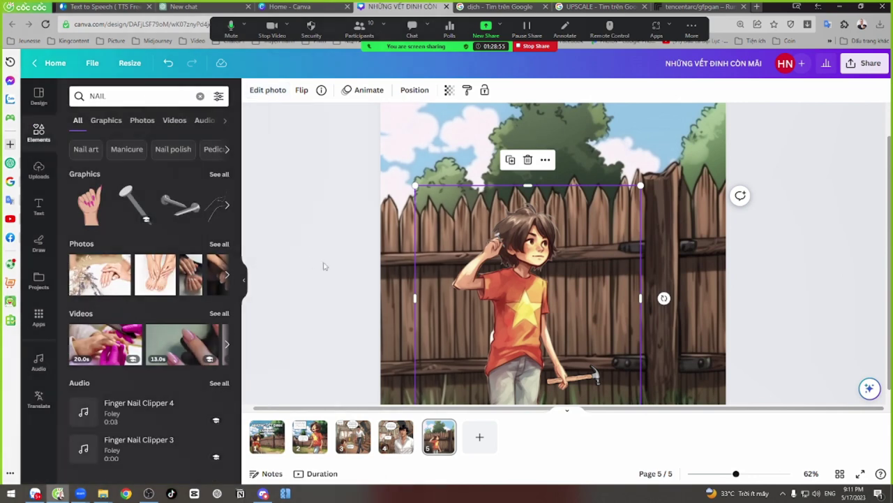
{"action": "key", "text": "Escape"}
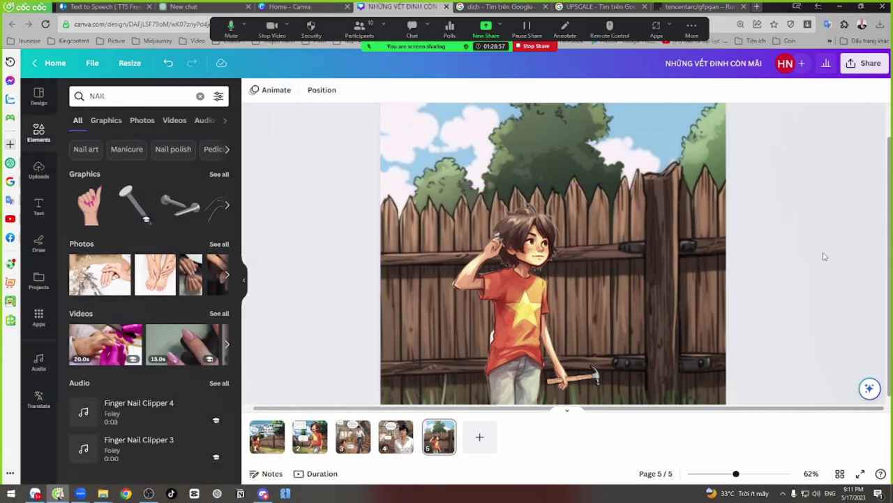
{"action": "scroll", "coordinate": [593, 244], "scroll_direction": "down", "scroll_amount": 3}
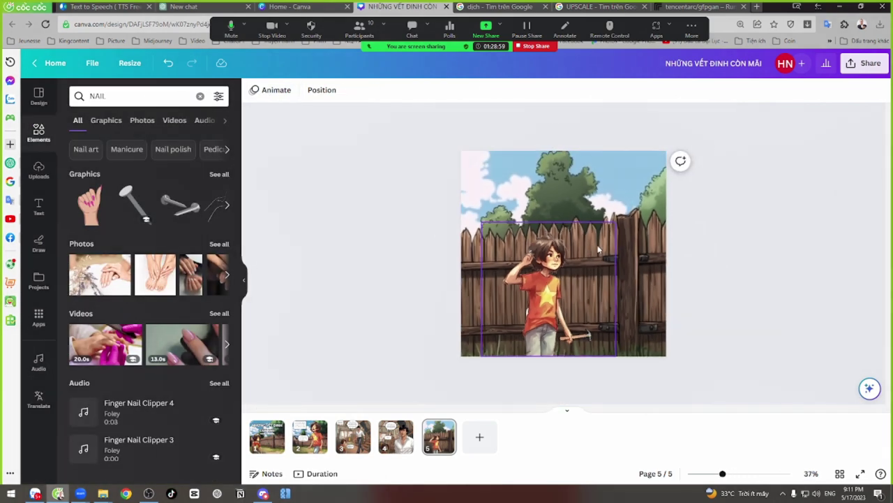
{"action": "scroll", "coordinate": [588, 291], "scroll_direction": "up", "scroll_amount": 3}
{"action": "scroll", "coordinate": [804, 245], "scroll_direction": "down", "scroll_amount": 1}
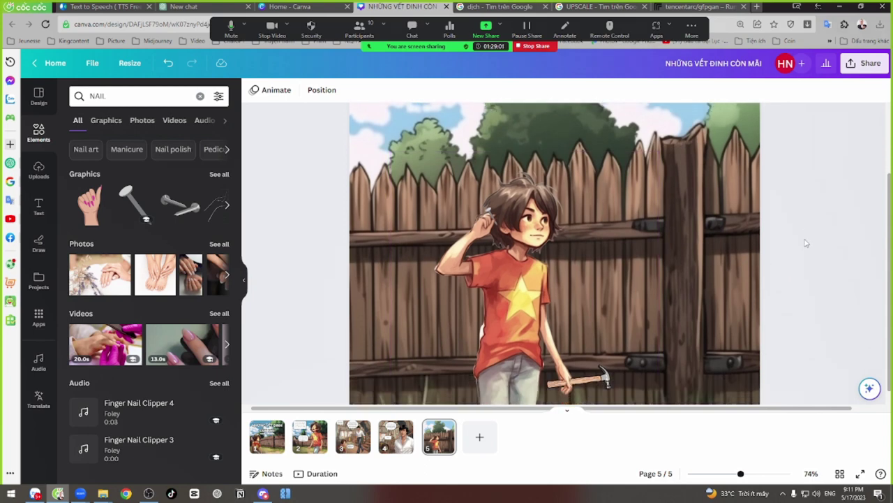
Step: Clear the boy away from the hammer and try the ColorMix Glow effect on the hammer
{"action": "left_click", "coordinate": [632, 358]}
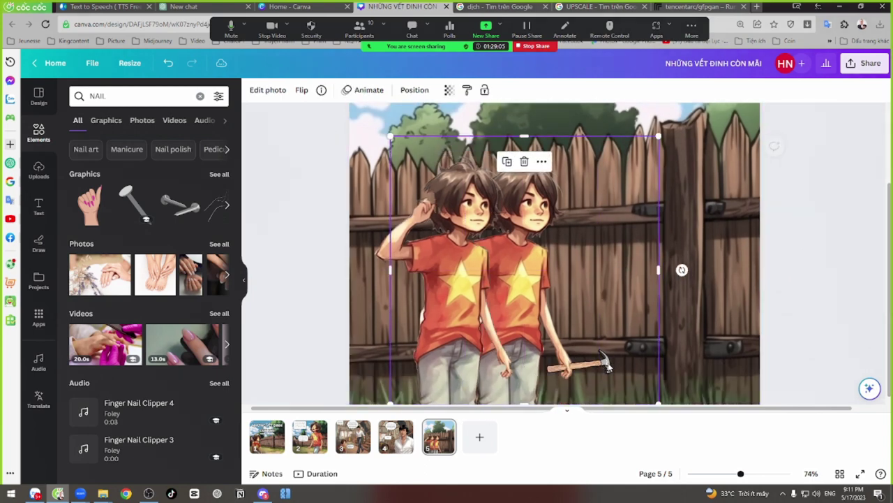
{"action": "key", "text": "Delete"}
{"action": "left_click", "coordinate": [580, 365]}
{"action": "left_click", "coordinate": [267, 90]}
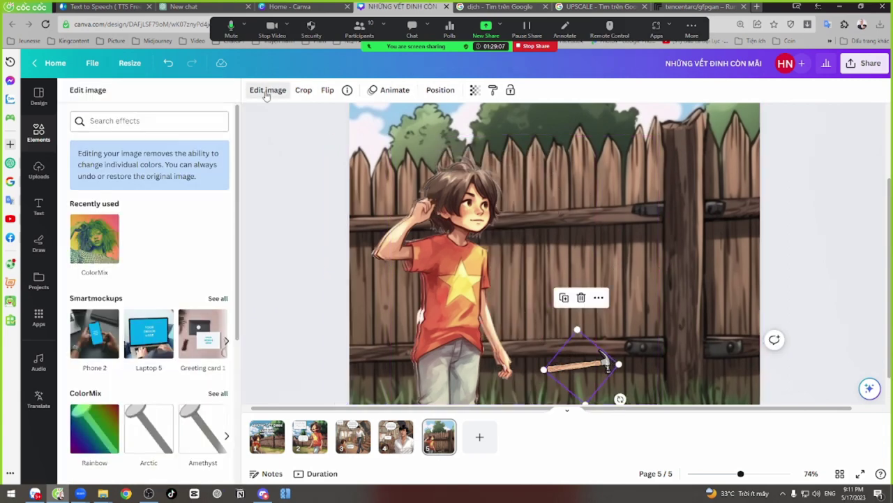
{"action": "left_click", "coordinate": [94, 237]}
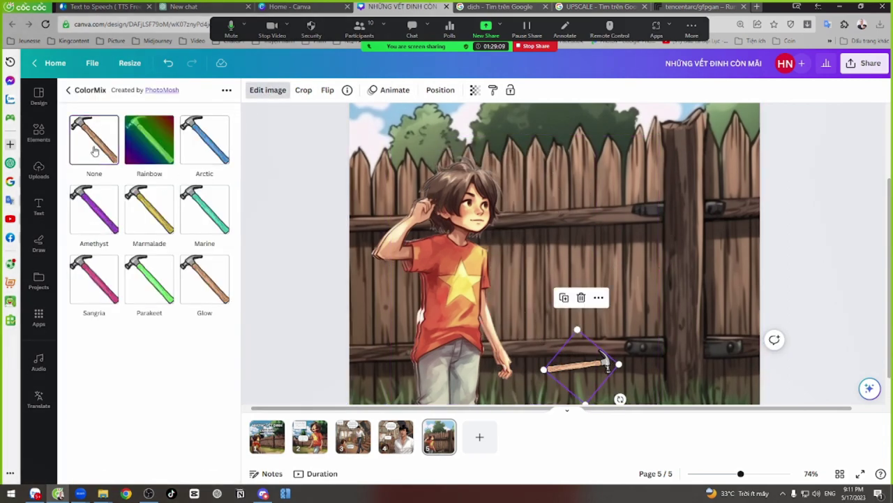
{"action": "left_click", "coordinate": [205, 283]}
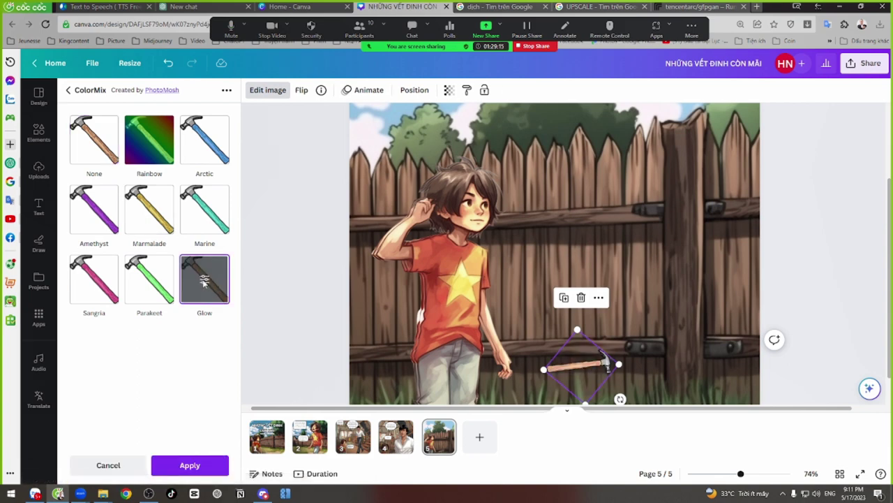
{"action": "left_click", "coordinate": [206, 280]}
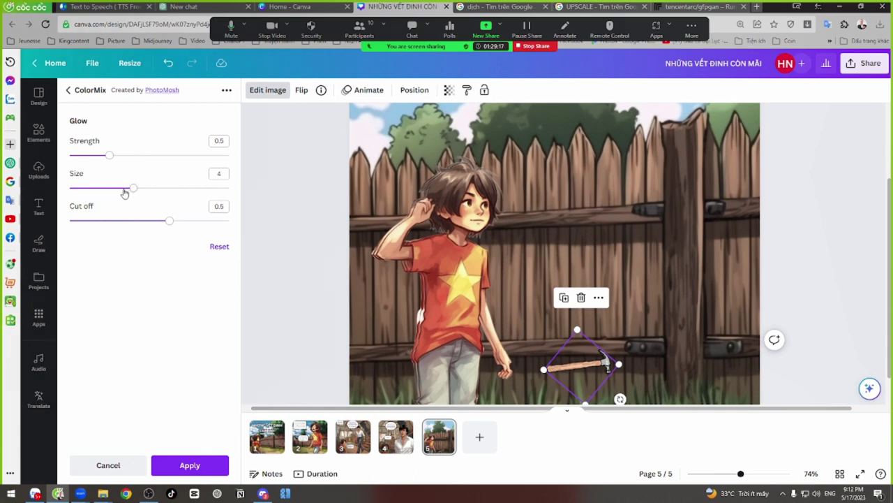
Step: Examine the other image effects and the Glow settings available for the hammer
{"action": "left_click", "coordinate": [70, 90]}
{"action": "left_click", "coordinate": [69, 90]}
{"action": "scroll", "coordinate": [188, 268], "scroll_direction": "down", "scroll_amount": 5}
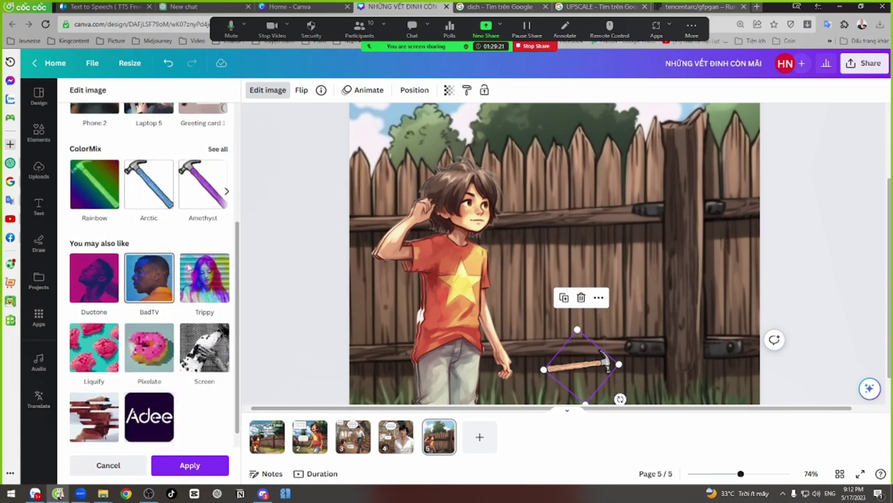
{"action": "left_click", "coordinate": [226, 191]}
{"action": "scroll", "coordinate": [160, 318], "scroll_direction": "down", "scroll_amount": 1}
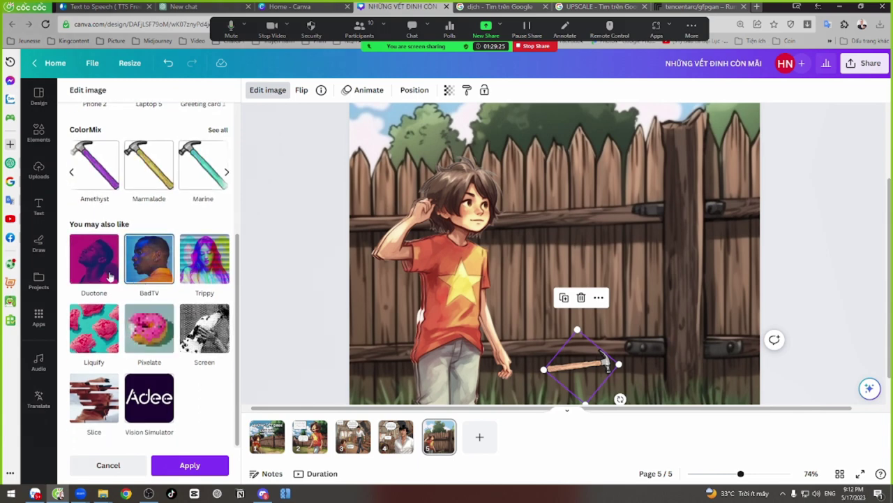
{"action": "scroll", "coordinate": [161, 368], "scroll_direction": "up", "scroll_amount": 5}
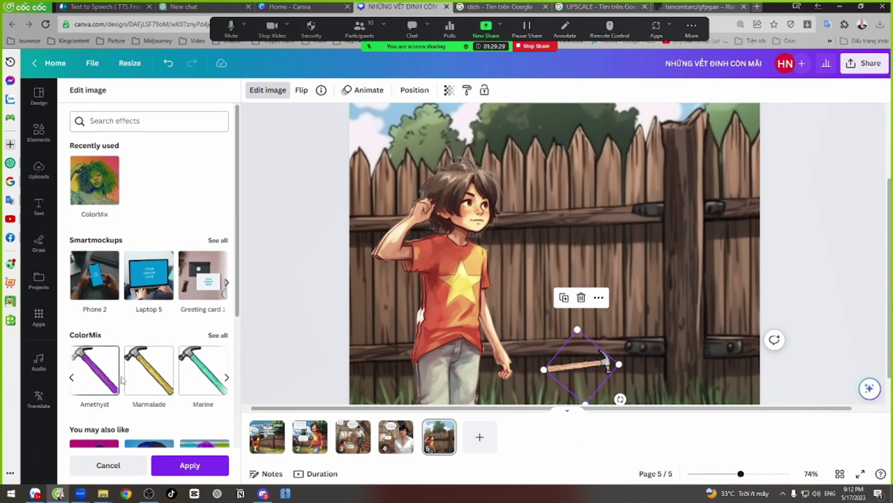
{"action": "scroll", "coordinate": [171, 377], "scroll_direction": "down", "scroll_amount": 5}
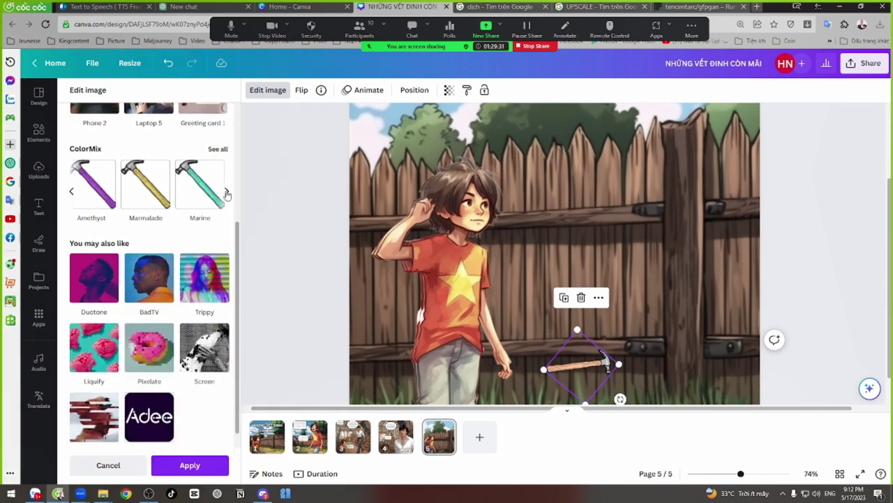
{"action": "left_click", "coordinate": [226, 193]}
{"action": "left_click", "coordinate": [203, 185]}
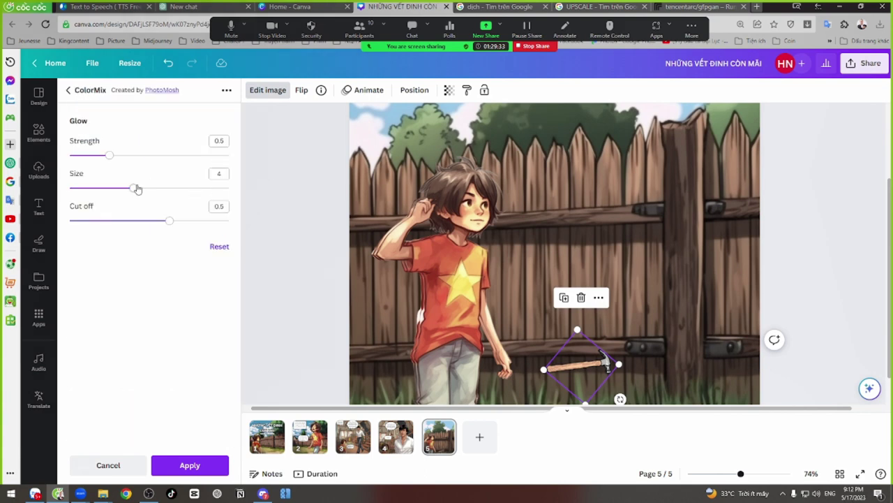
{"action": "left_click", "coordinate": [68, 90]}
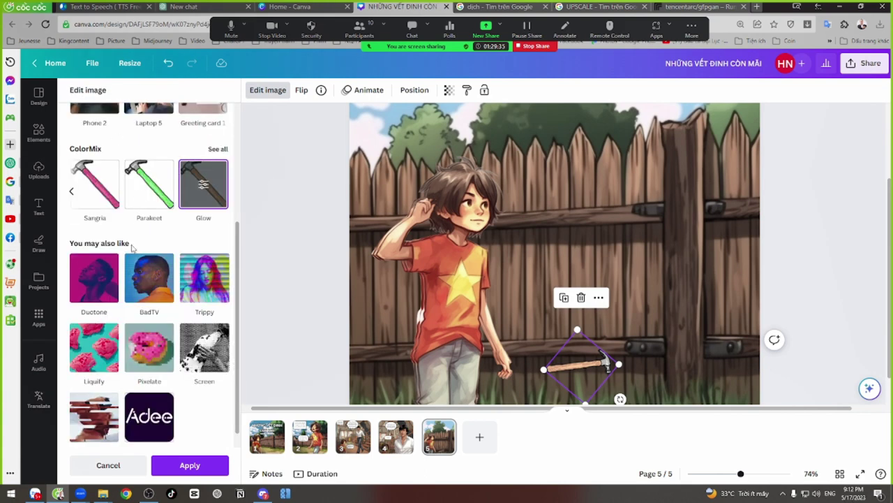
{"action": "scroll", "coordinate": [136, 251], "scroll_direction": "down", "scroll_amount": 1}
{"action": "scroll", "coordinate": [147, 255], "scroll_direction": "up", "scroll_amount": 3}
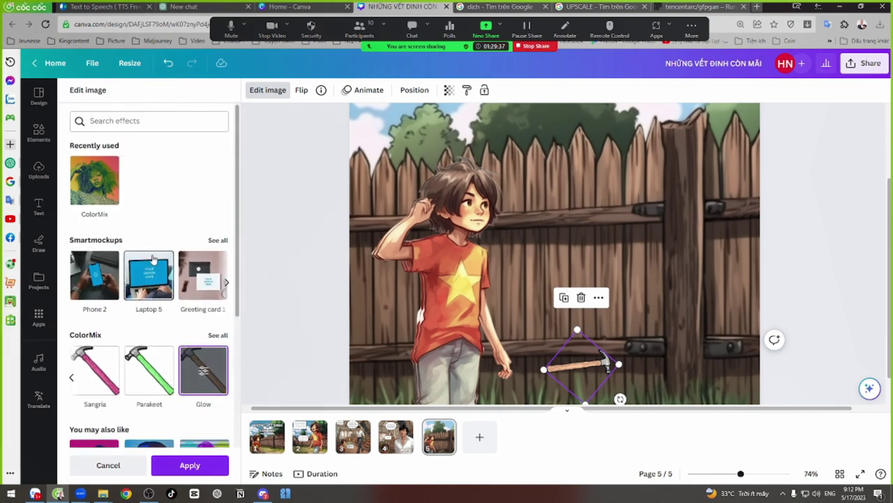
Step: Undo the trial changes to the boy and the hammer to restore the page 5 composition
{"action": "mouse_move", "coordinate": [455, 304]}
{"action": "left_mouse_down", "text": "alt"}
{"action": "mouse_move", "coordinate": [538, 307]}
{"action": "mouse_move", "coordinate": [466, 296]}
{"action": "left_mouse_up", "text": "alt"}
{"action": "left_click", "coordinate": [580, 365]}
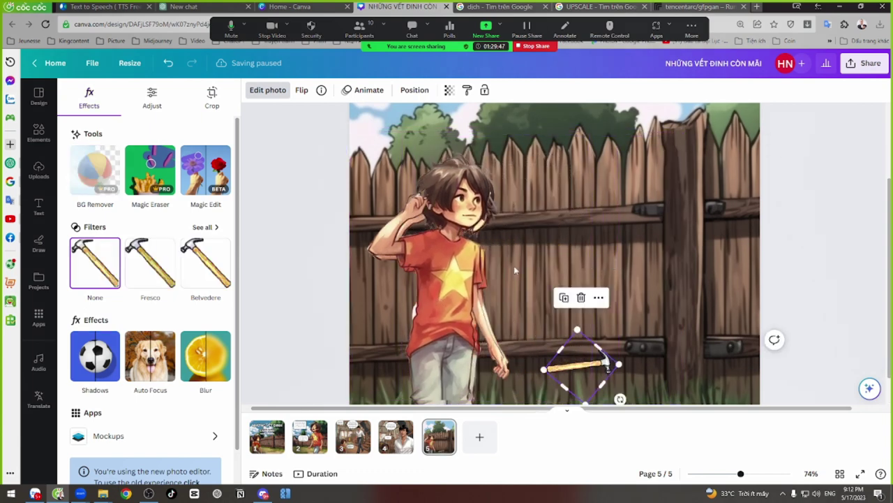
{"action": "left_click", "coordinate": [168, 64]}
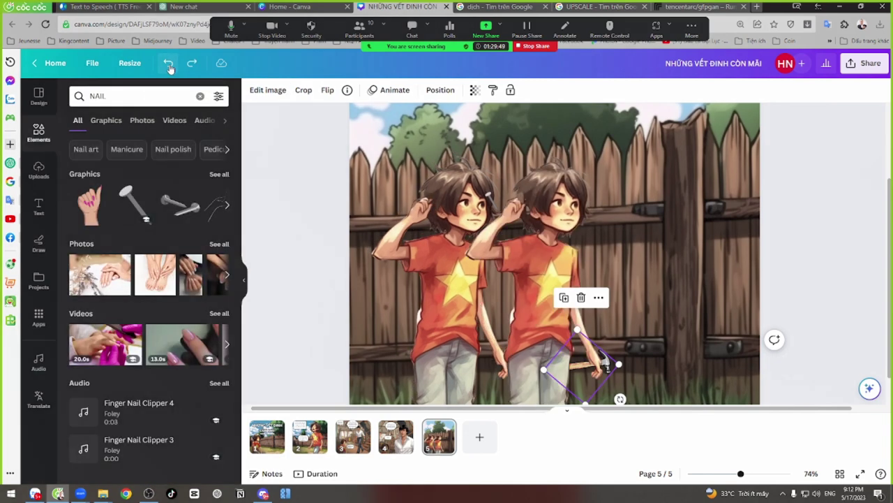
{"action": "left_click", "coordinate": [168, 64]}
{"action": "left_click", "coordinate": [169, 64]}
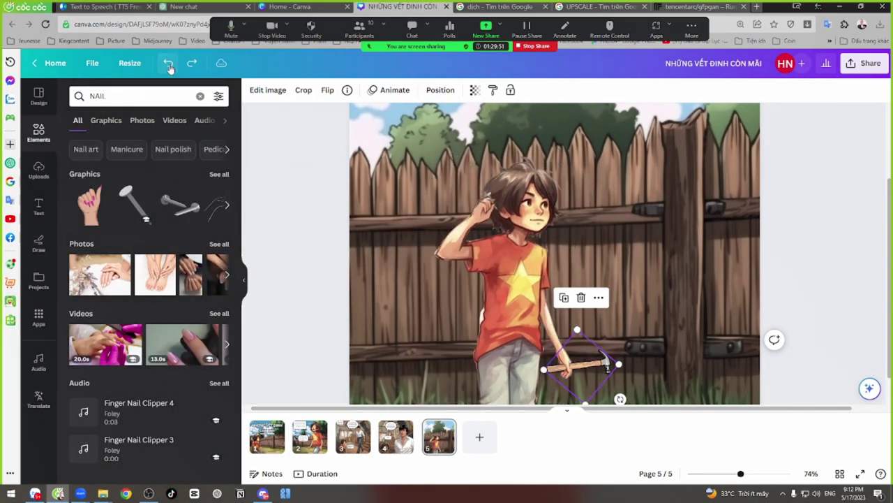
{"action": "left_click", "coordinate": [331, 233]}
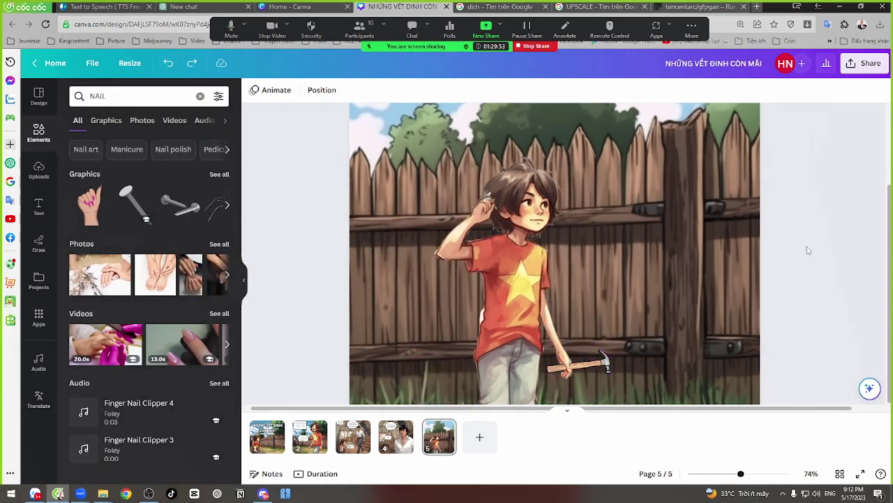
Step: Check the chat of the Zoom meeting and return to the Canva comic
{"action": "left_click", "coordinate": [414, 37]}
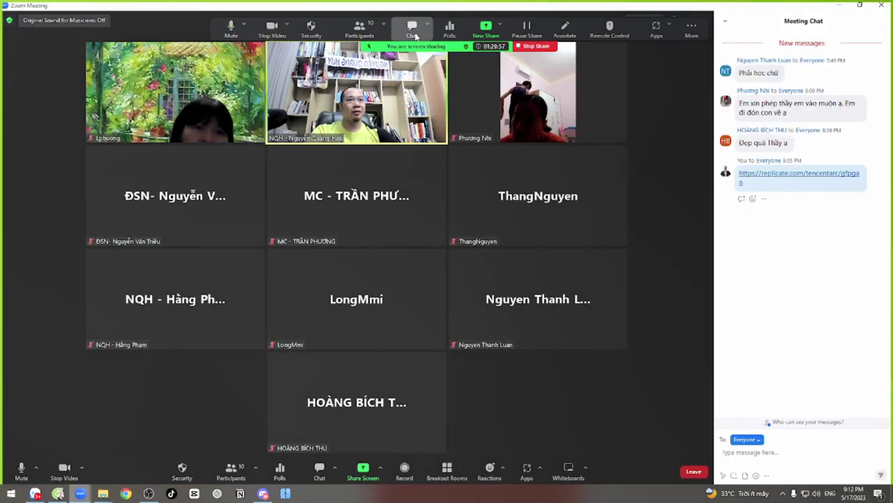
{"action": "key", "text": "alt+Tab"}
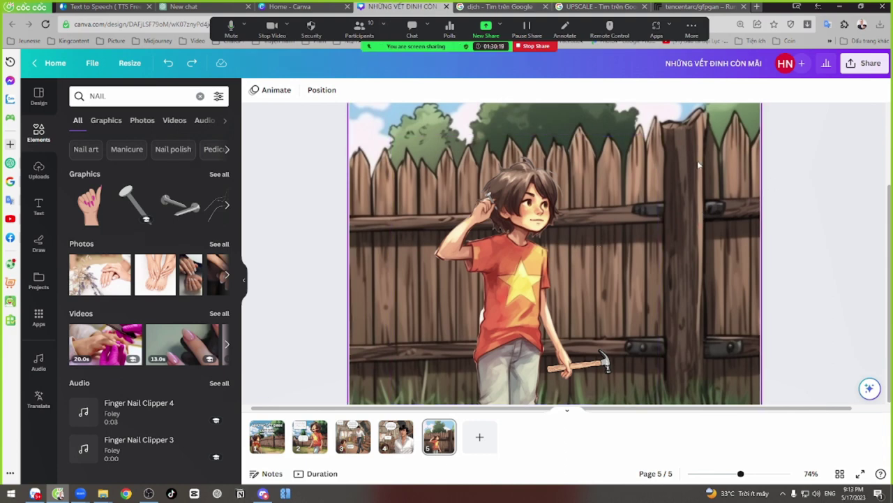
Step: Copy two nail clusters from the fence on page 1 and paste them onto the upper part of page 5's thick fence post
{"action": "left_click", "coordinate": [280, 443]}
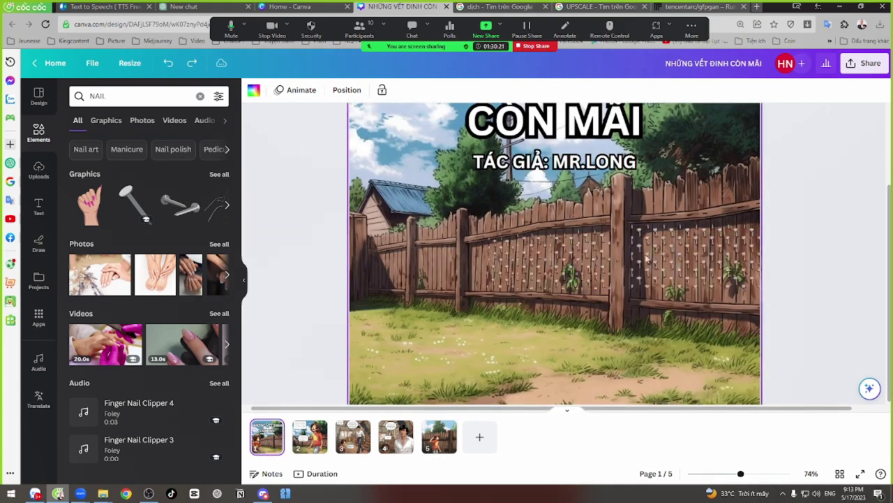
{"action": "left_click", "coordinate": [679, 240]}
{"action": "key", "text": "ctrl+z"}
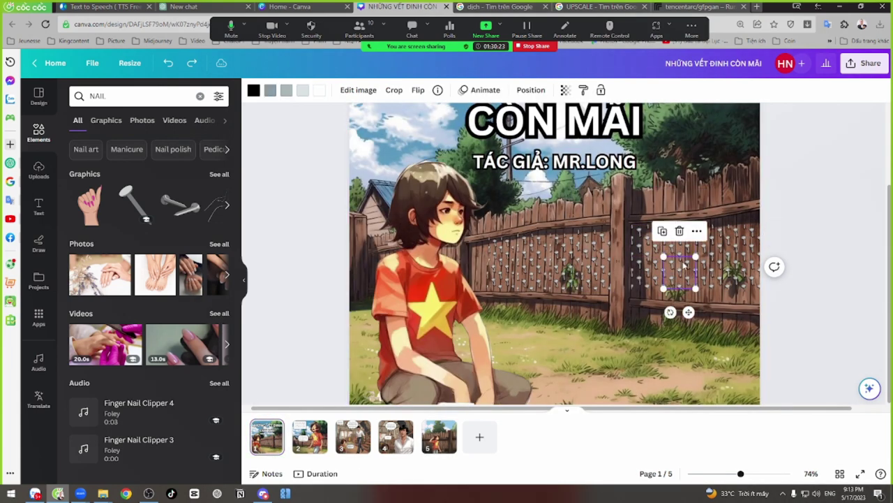
{"action": "left_click_drag", "start_coordinate": [683, 244], "coordinate": [697, 307]}
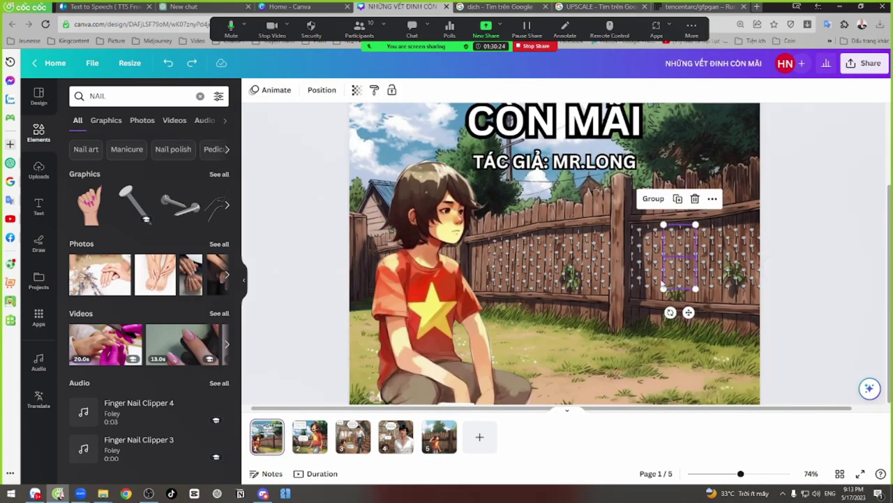
{"action": "left_click", "coordinate": [441, 438]}
{"action": "key", "text": "ctrl+v"}
{"action": "left_click_drag", "start_coordinate": [678, 270], "coordinate": [680, 183]}
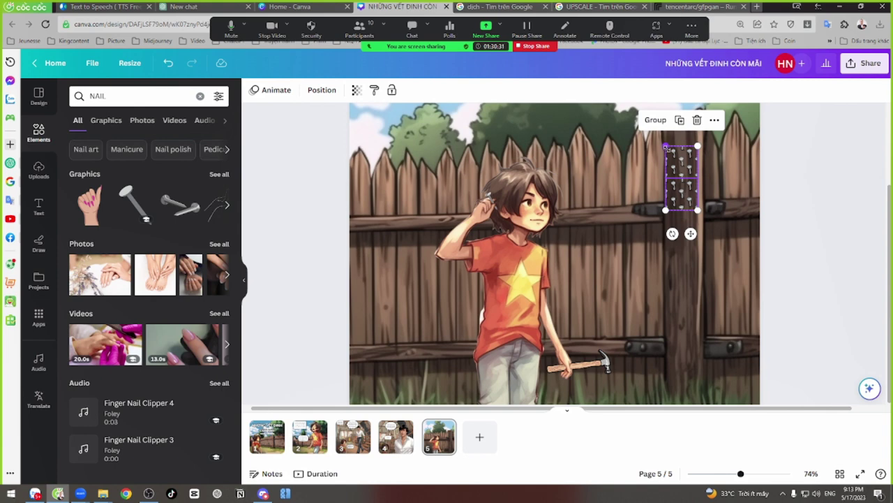
{"action": "left_click_drag", "start_coordinate": [666, 148], "coordinate": [666, 146]}
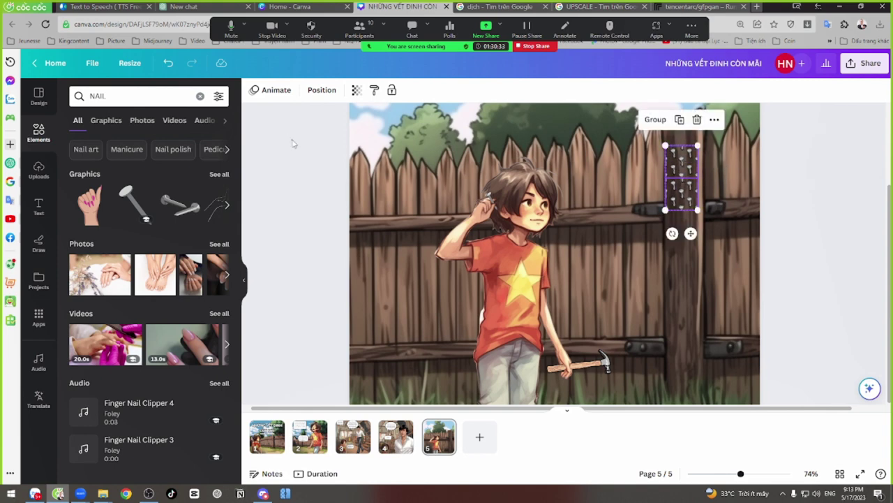
Step: Crop the edges of the upper nail cluster slightly so it fits within the width of the fence post
{"action": "left_click", "coordinate": [681, 166]}
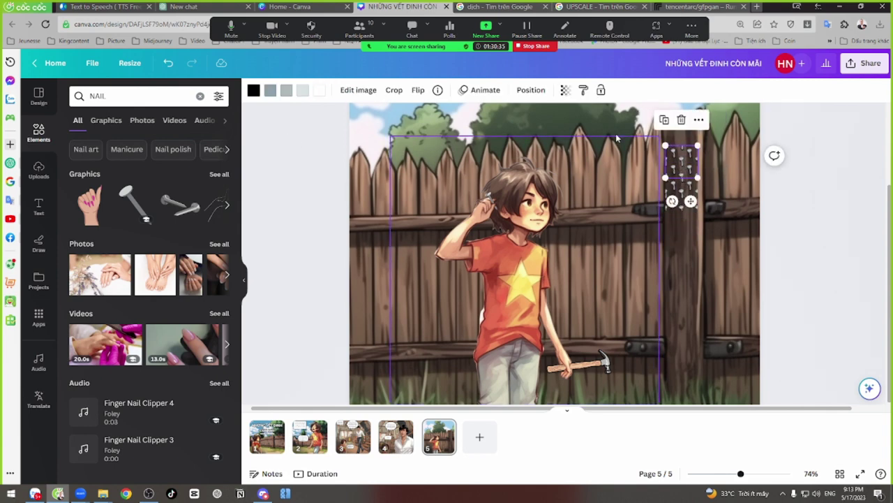
{"action": "left_click", "coordinate": [393, 90]}
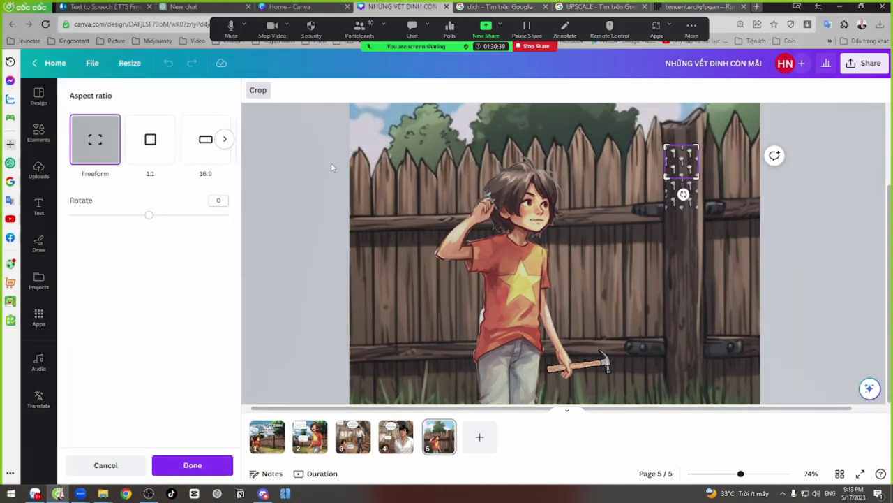
{"action": "left_click_drag", "start_coordinate": [666, 177], "coordinate": [668, 177]}
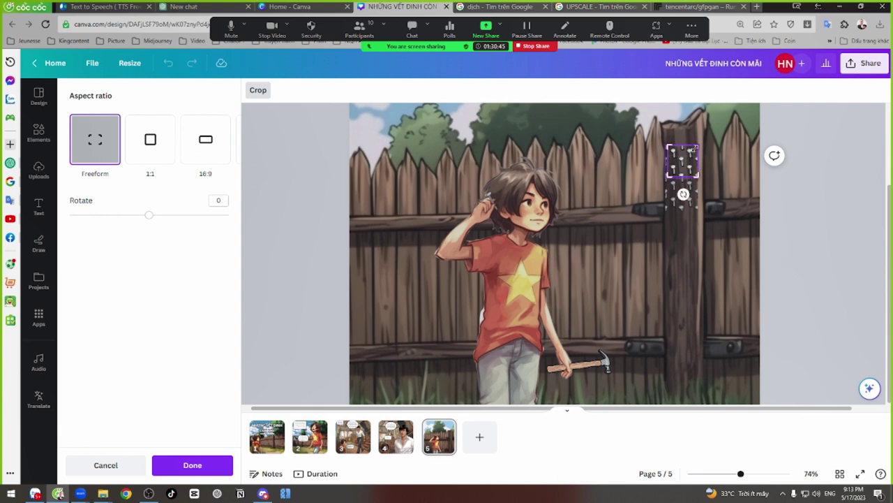
{"action": "left_click_drag", "start_coordinate": [693, 148], "coordinate": [695, 147]}
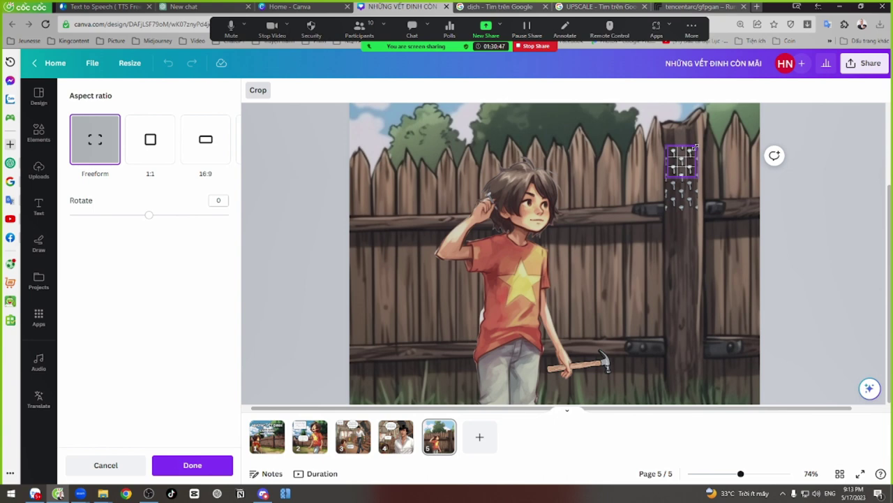
Step: Replace the lower nail cluster with a duplicate of the cropped one, aligned directly beneath it on the fence post
{"action": "left_click", "coordinate": [684, 193]}
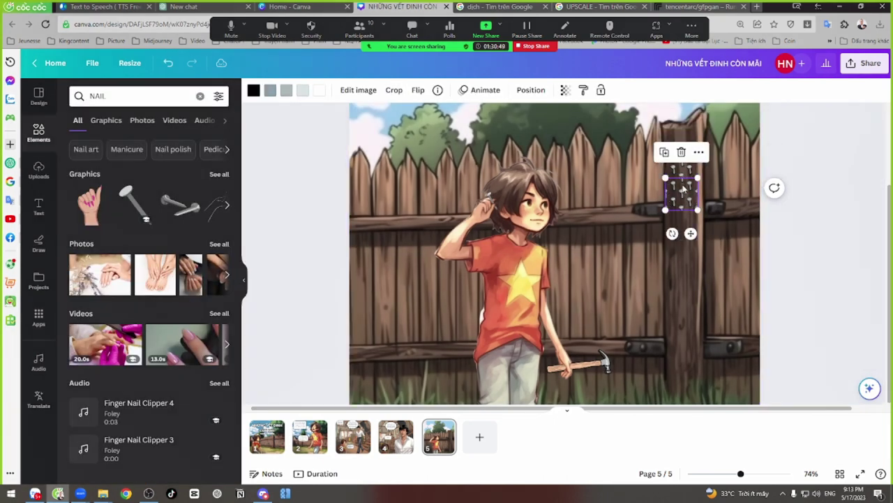
{"action": "left_click_drag", "start_coordinate": [688, 190], "coordinate": [690, 160]}
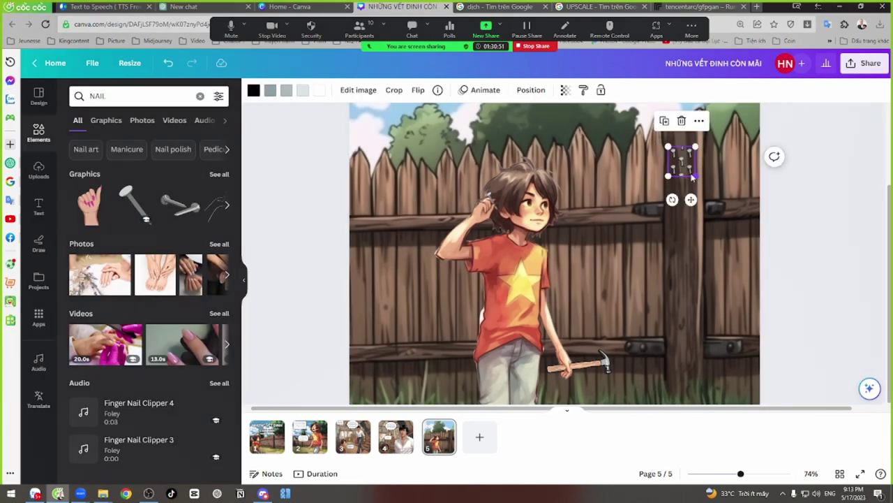
{"action": "key", "text": "ctrl+d"}
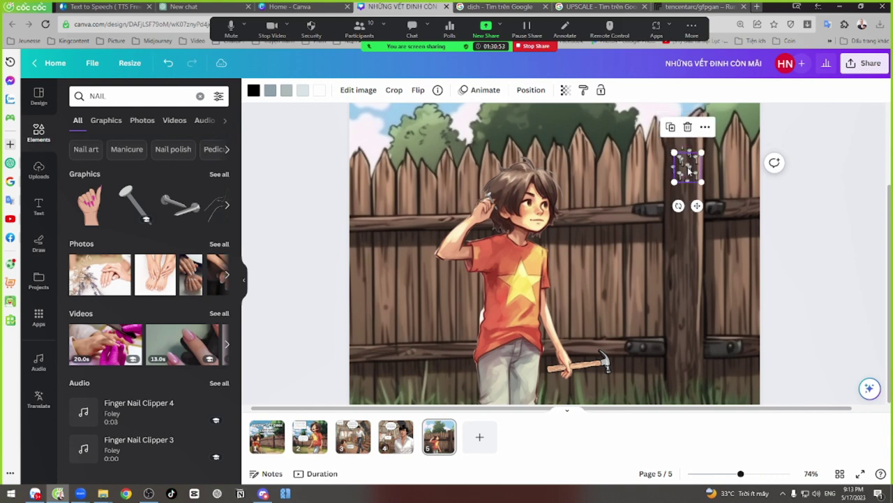
{"action": "left_click_drag", "start_coordinate": [683, 165], "coordinate": [684, 187]}
{"action": "left_click", "coordinate": [722, 245]}
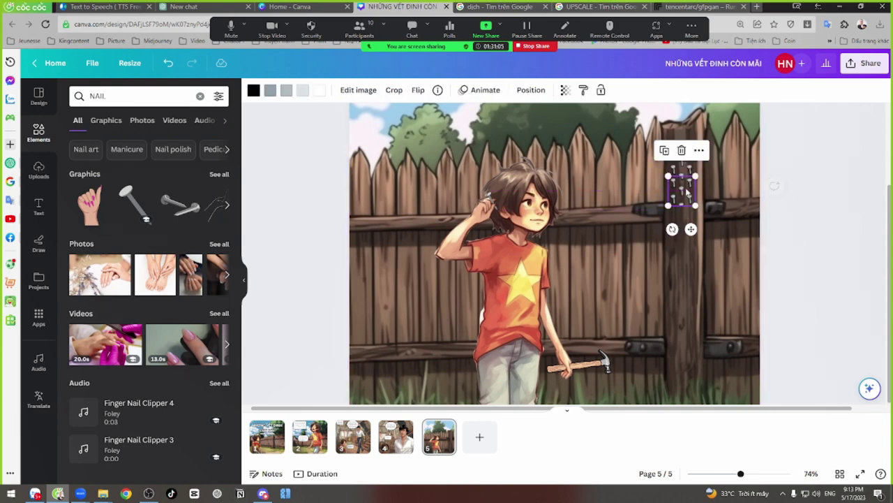
Step: Set the transparency of the upper nail cluster on page 5's fence post to 76 and of the lower one to 75
{"action": "left_click", "coordinate": [748, 281]}
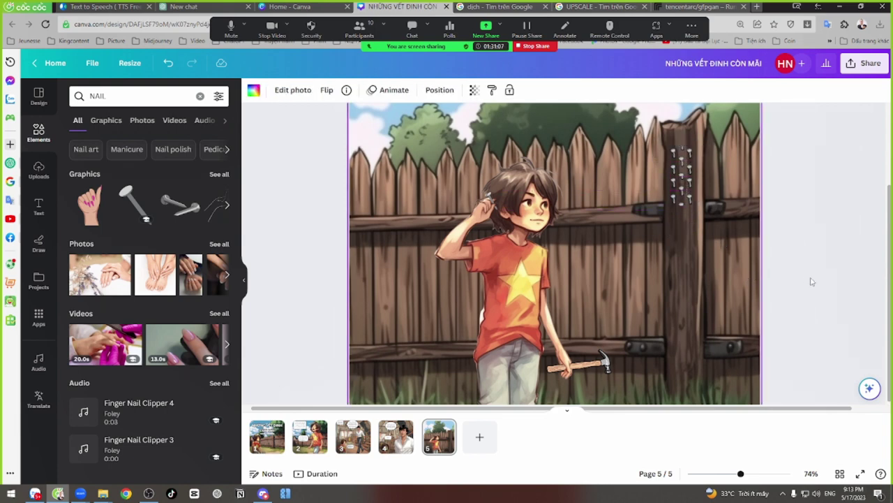
{"action": "left_click", "coordinate": [680, 164]}
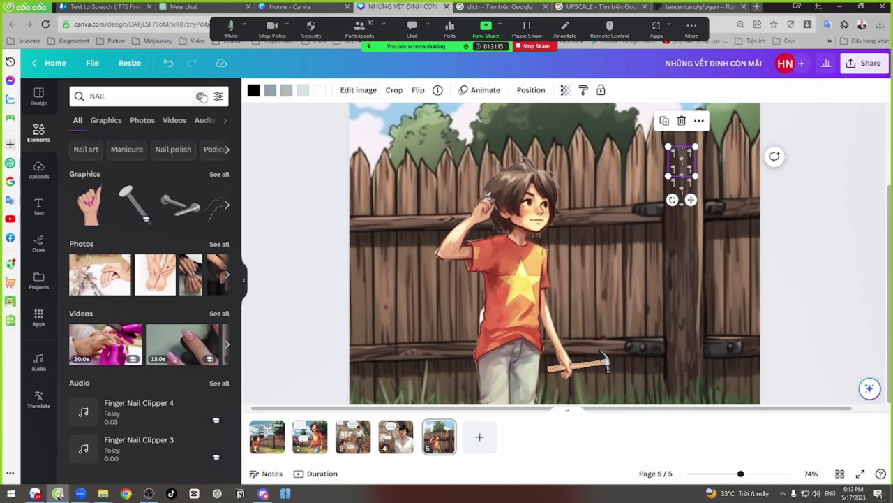
{"action": "left_click", "coordinate": [565, 90]}
{"action": "mouse_move", "coordinate": [555, 130]}
{"action": "left_mouse_down"}
{"action": "mouse_move", "coordinate": [536, 132]}
{"action": "mouse_move", "coordinate": [544, 134]}
{"action": "left_mouse_up"}
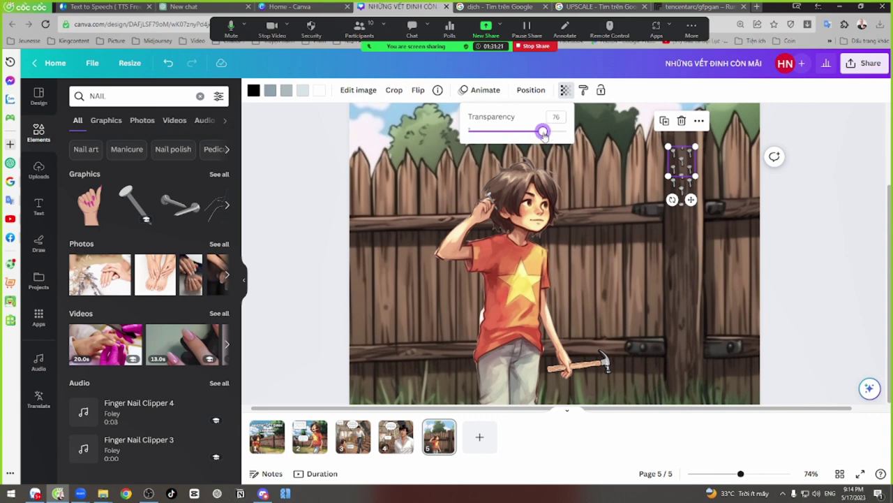
{"action": "key", "text": "ctrl+z"}
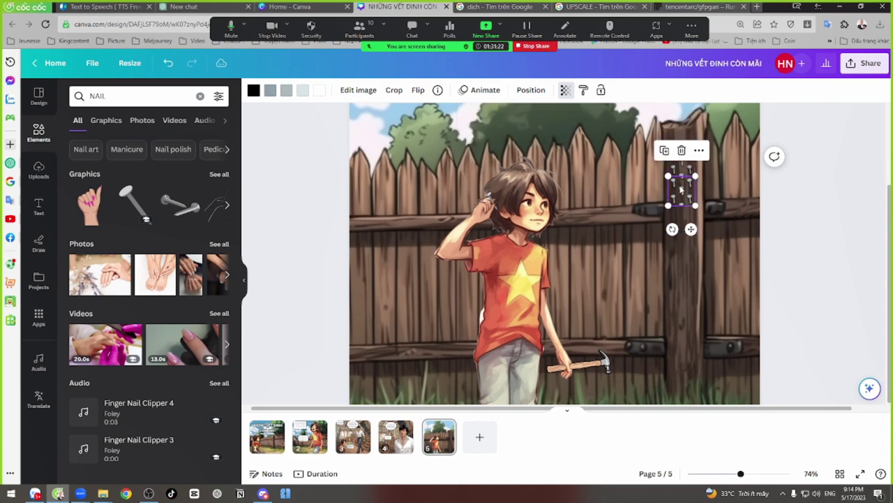
{"action": "left_click", "coordinate": [566, 92]}
{"action": "left_click_drag", "start_coordinate": [556, 132], "coordinate": [542, 134]}
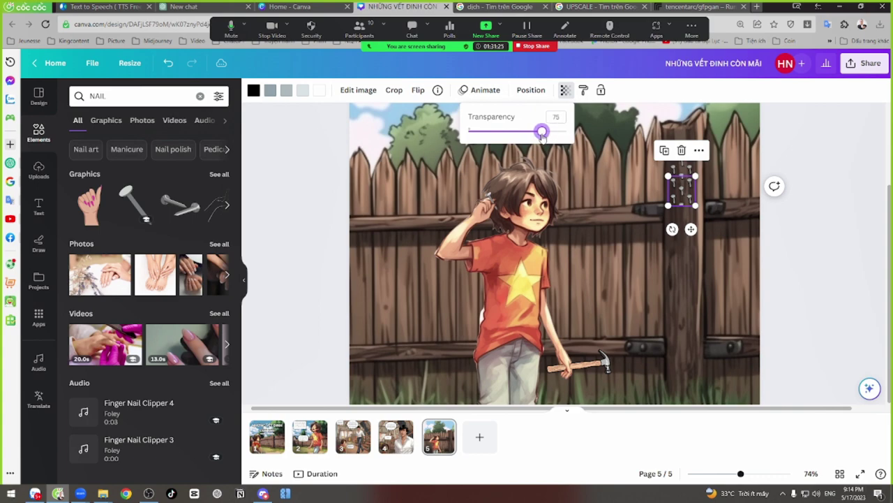
{"action": "left_click", "coordinate": [815, 178]}
{"action": "left_click", "coordinate": [810, 168]}
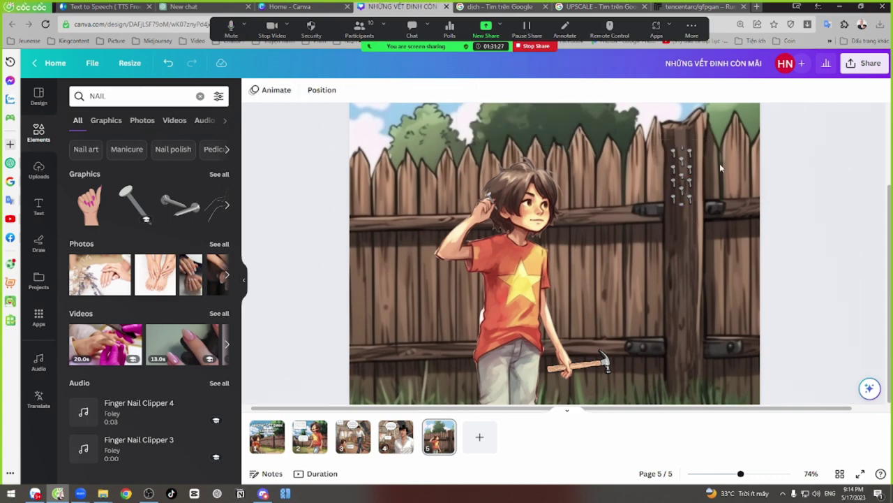
{"action": "scroll", "coordinate": [719, 164], "scroll_direction": "up", "scroll_amount": 5}
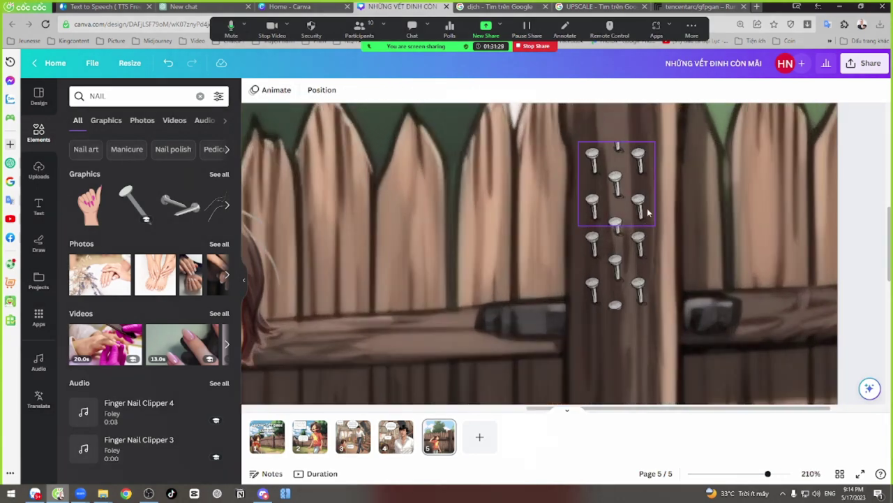
{"action": "scroll", "coordinate": [648, 213], "scroll_direction": "down", "scroll_amount": 6}
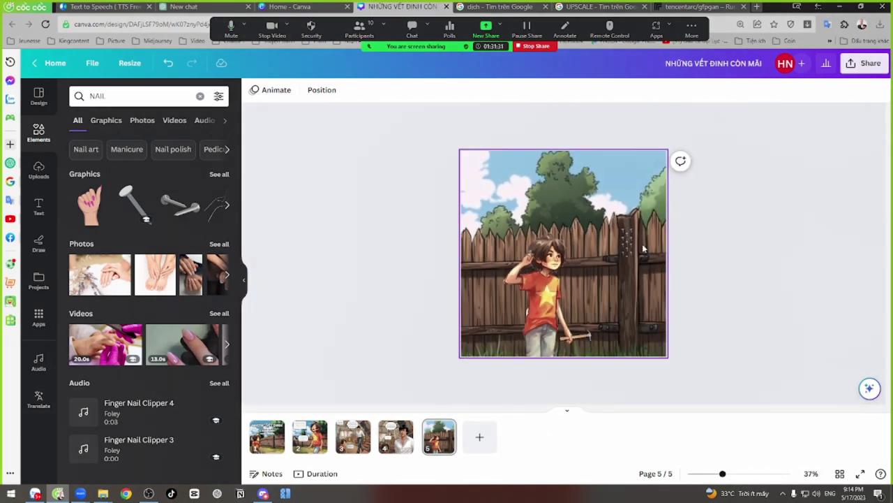
{"action": "scroll", "coordinate": [643, 248], "scroll_direction": "up", "scroll_amount": 3}
{"action": "scroll", "coordinate": [648, 241], "scroll_direction": "down", "scroll_amount": 1}
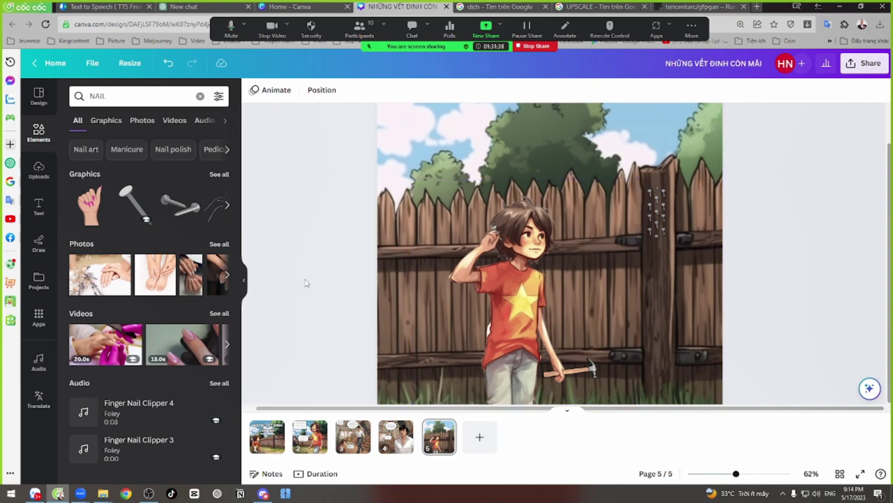
Step: Switch to the Zalo group chat, read the story passage about the boy's first day of nailing, and return to the Canva comic
{"action": "left_click", "coordinate": [35, 493]}
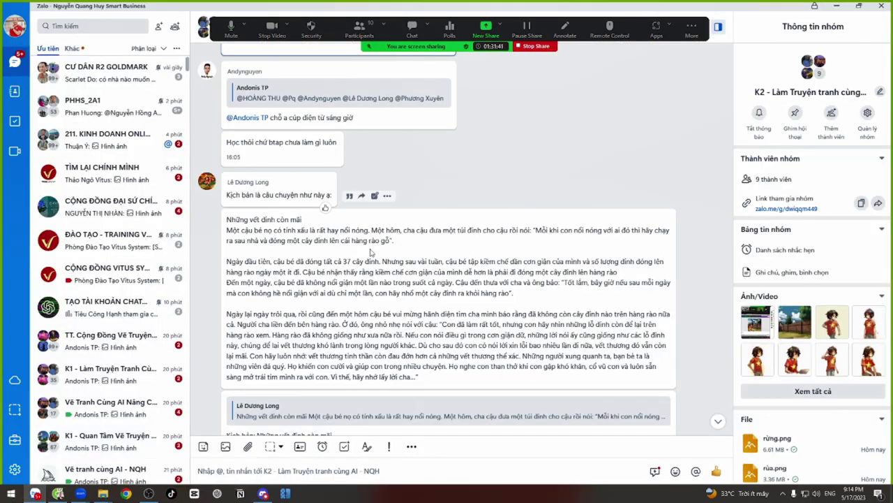
{"action": "left_click_drag", "start_coordinate": [417, 262], "coordinate": [420, 296]}
{"action": "left_click", "coordinate": [329, 273]}
{"action": "left_click_drag", "start_coordinate": [260, 261], "coordinate": [416, 294]}
{"action": "left_click_drag", "start_coordinate": [335, 251], "coordinate": [427, 282]}
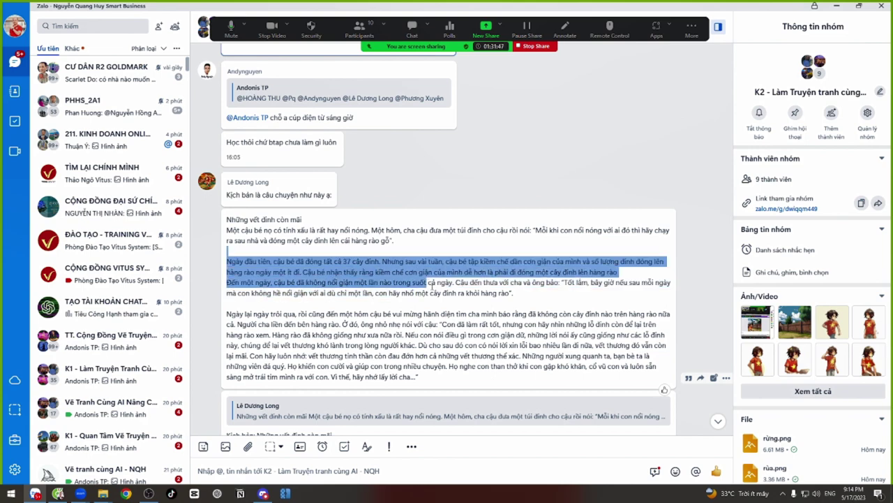
{"action": "key", "text": "alt+Tab"}
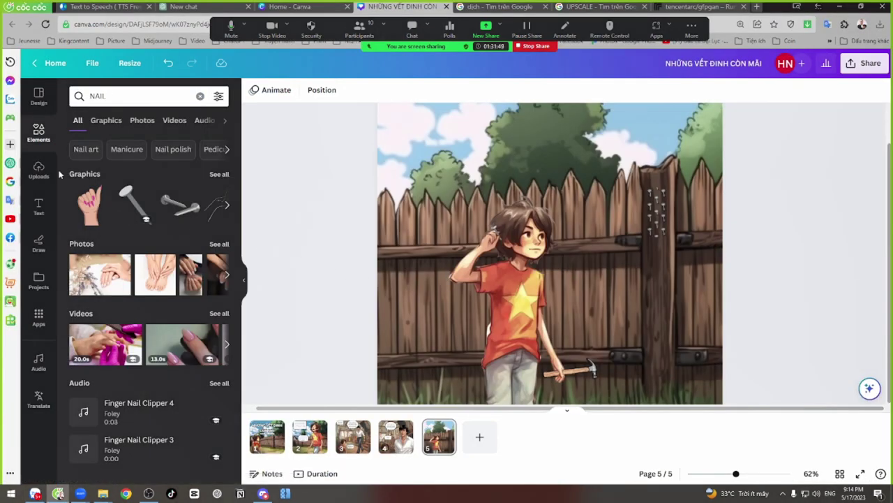
Step: Copy the boy's speech bubble with its text from page 2 and paste it onto page 5 above the boy's head
{"action": "left_click", "coordinate": [310, 436]}
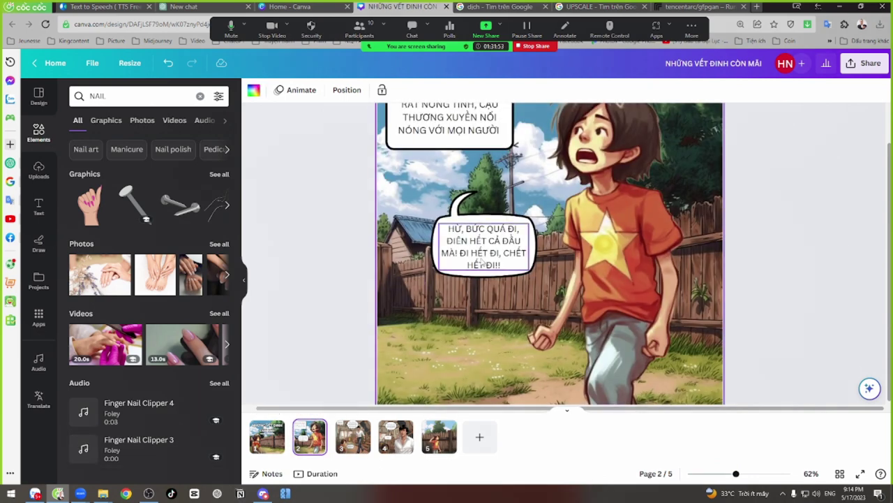
{"action": "left_click", "coordinate": [468, 273]}
{"action": "key", "text": "ctrl+c"}
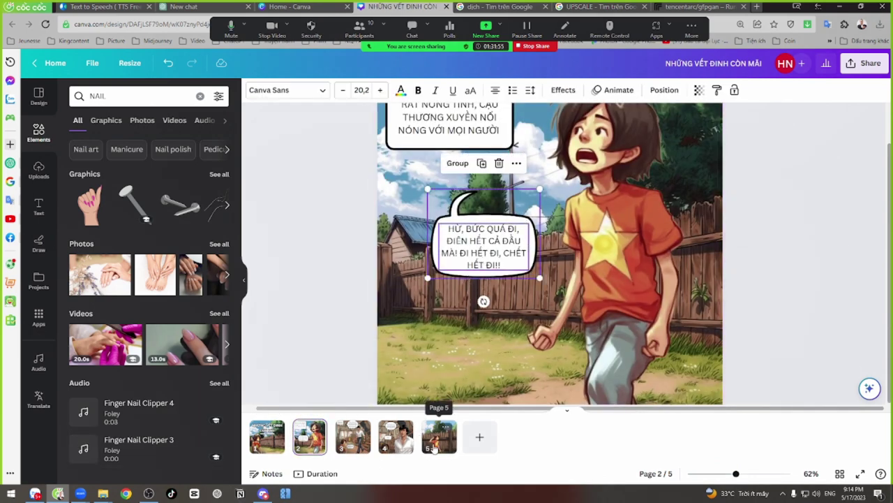
{"action": "left_click", "coordinate": [439, 436]}
{"action": "key", "text": "ctrl+v"}
{"action": "left_click_drag", "start_coordinate": [502, 270], "coordinate": [607, 190]}
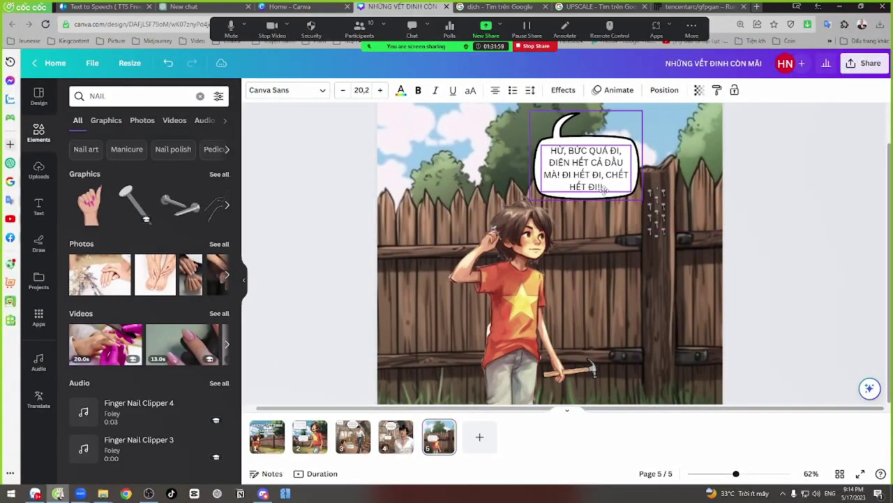
Step: Flip the speech bubble vertically and horizontally so its tail points down at the boy, and reposition bubble and text above his head
{"action": "left_click", "coordinate": [607, 201]}
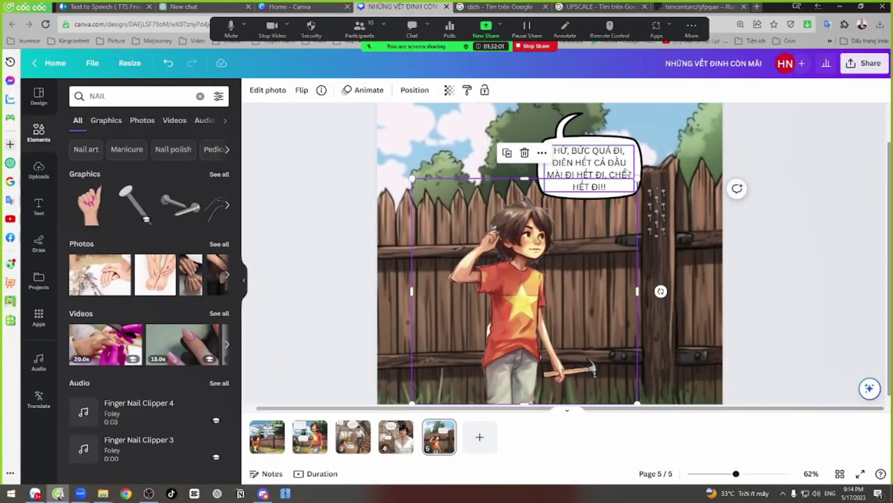
{"action": "left_click", "coordinate": [641, 168]}
{"action": "left_click", "coordinate": [353, 91]}
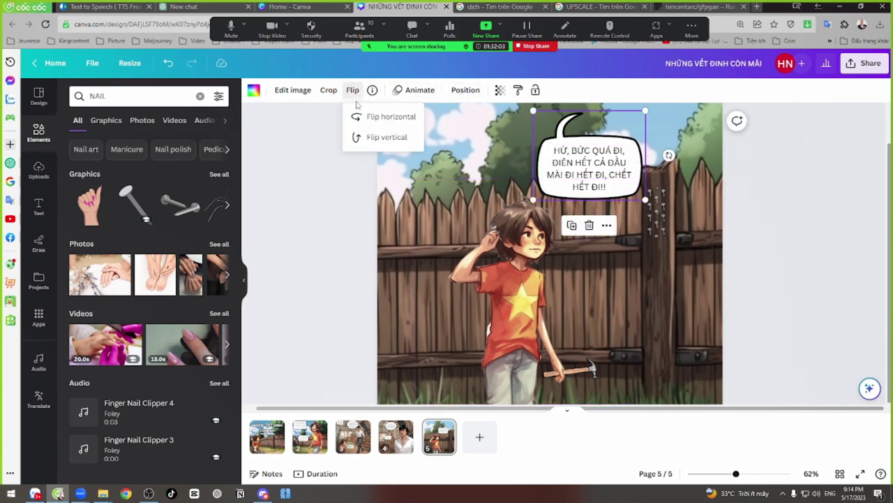
{"action": "left_click", "coordinate": [371, 136]}
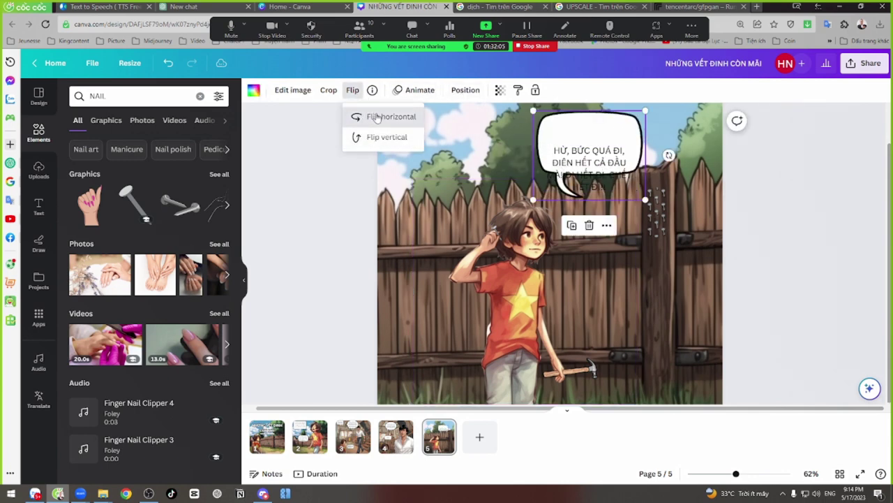
{"action": "left_click", "coordinate": [370, 116]}
{"action": "left_click", "coordinate": [598, 144]}
{"action": "left_click_drag", "start_coordinate": [599, 144], "coordinate": [560, 146]}
{"action": "left_click", "coordinate": [589, 158]}
Step: Replace the speech bubble's text with "PHÙ, NGÀY ĐẦU TIÊN MÀ MÌNH ĐÃ ĐÓNG ĐẾN 37 CÂY ĐINH RỒI"
{"action": "double_click", "coordinate": [560, 148]}
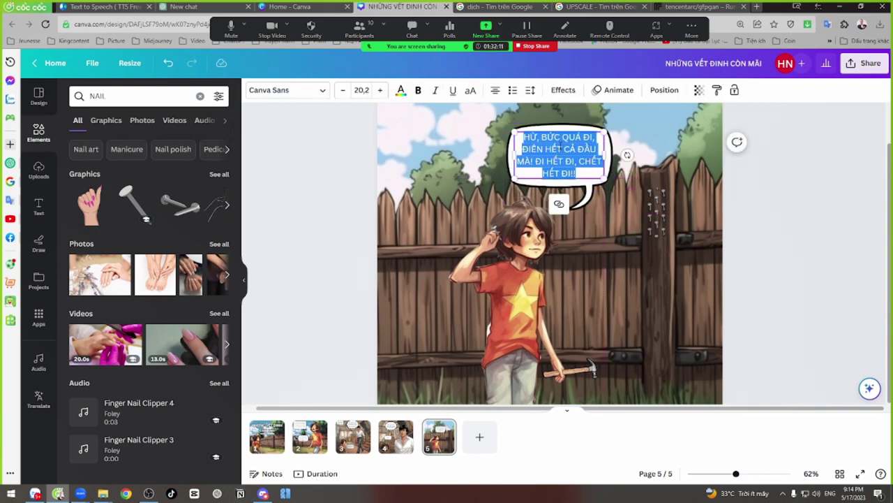
{"action": "key", "text": "BackSpace"}
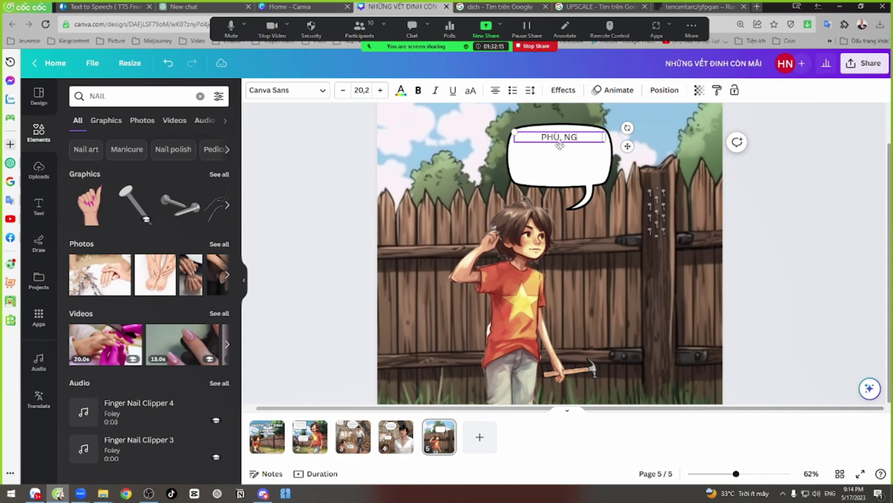
{"action": "type", "text": "PHÚ, NGÀY ĐAẦU I"}
{"action": "type", "text": "IÊN"}
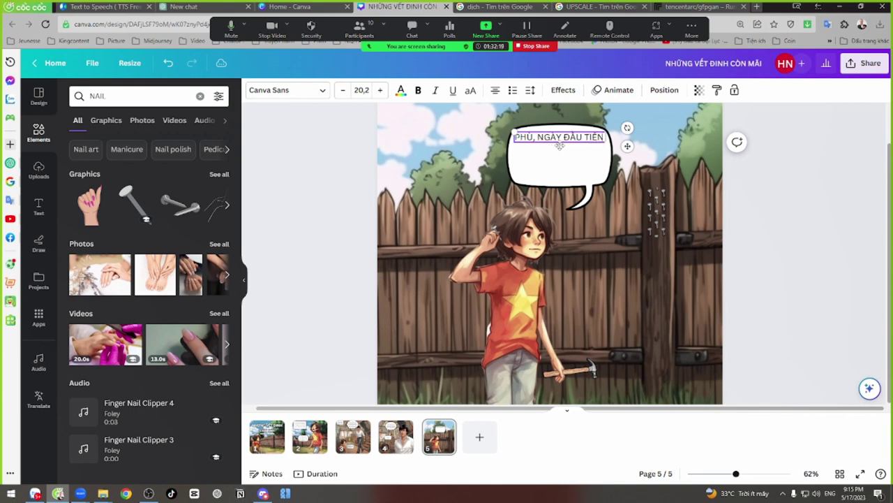
{"action": "type", "text": " MÀ MÌNH ĐA"}
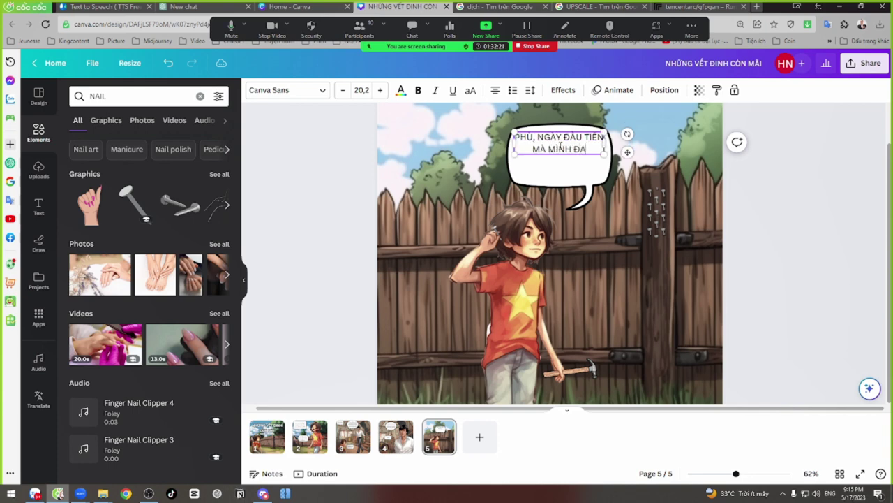
{"action": "key", "text": "BackSpace"}
{"action": "type", "text": "Ã ĐÓNG ĐẾN 37"}
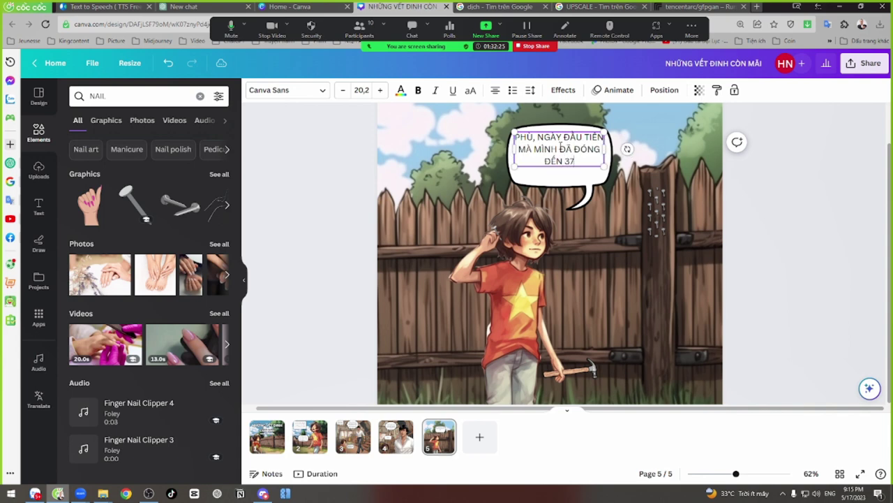
{"action": "type", "text": "CÂY ĐINH RỒI"}
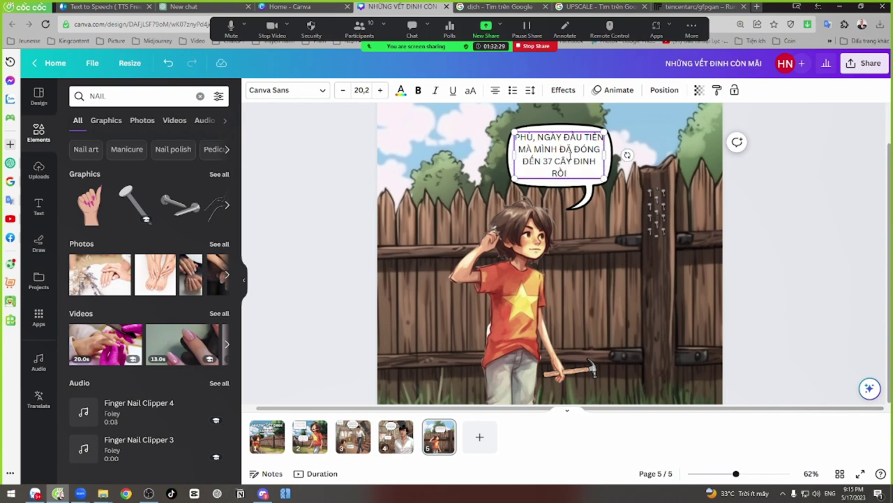
{"action": "left_click", "coordinate": [318, 194]}
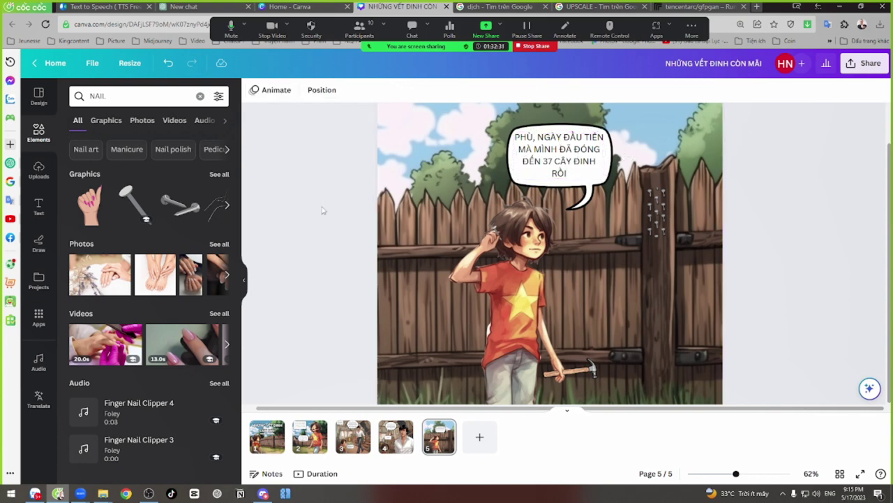
Step: Nudge the text slightly so it sits centered inside the speech bubble
{"action": "left_click", "coordinate": [567, 161]}
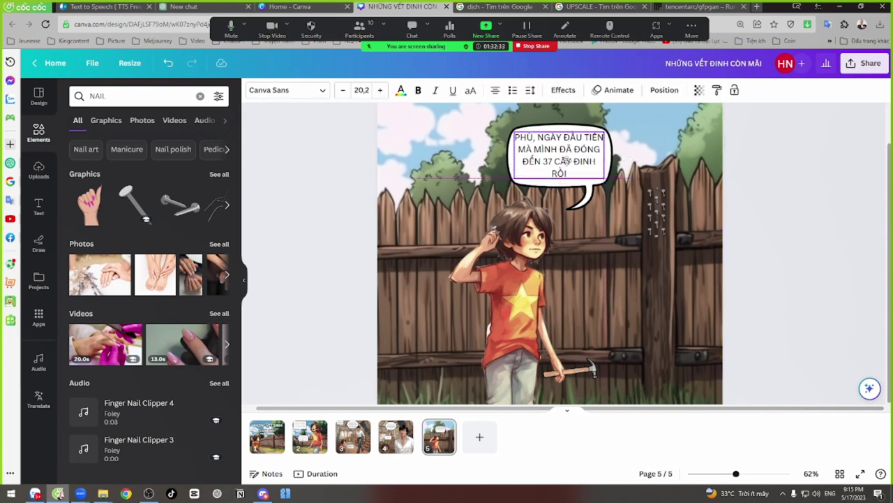
{"action": "left_click_drag", "start_coordinate": [567, 161], "coordinate": [567, 161]}
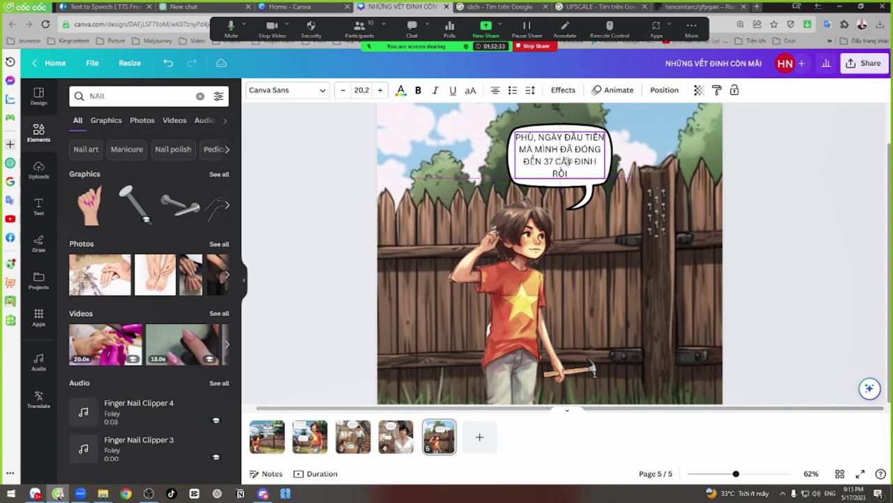
{"action": "left_click", "coordinate": [324, 203]}
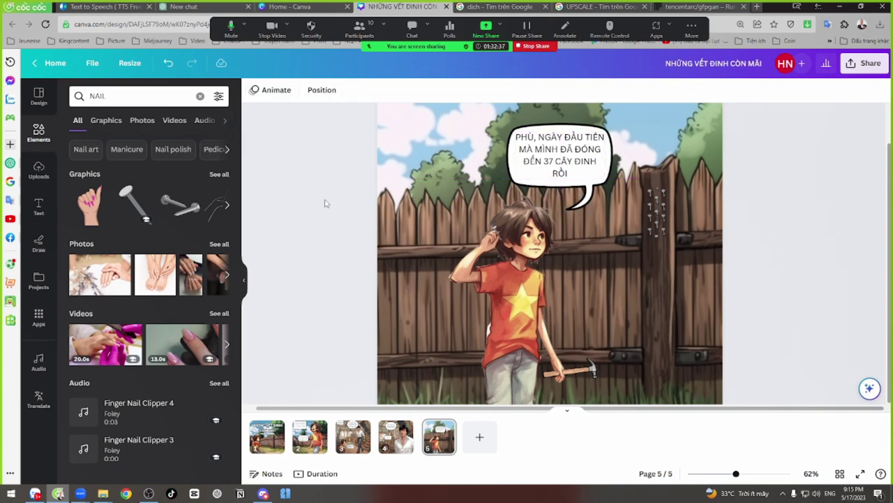
{"action": "left_click", "coordinate": [564, 159]}
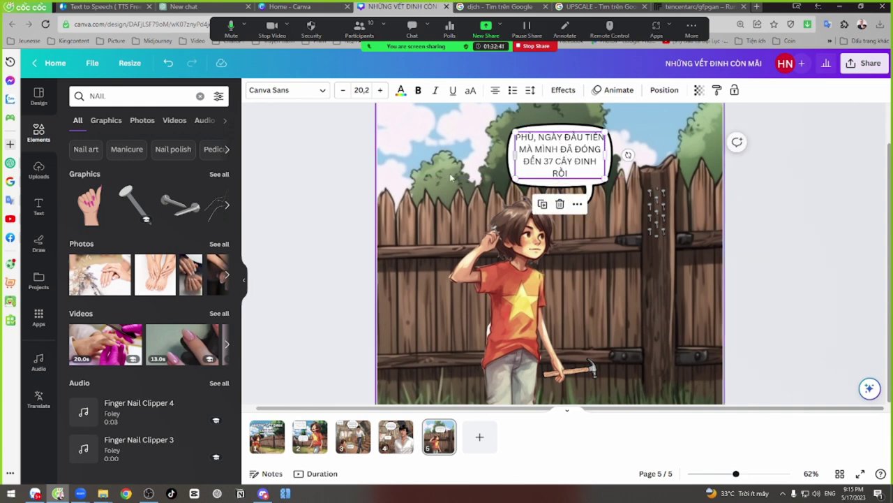
{"action": "left_click", "coordinate": [334, 181]}
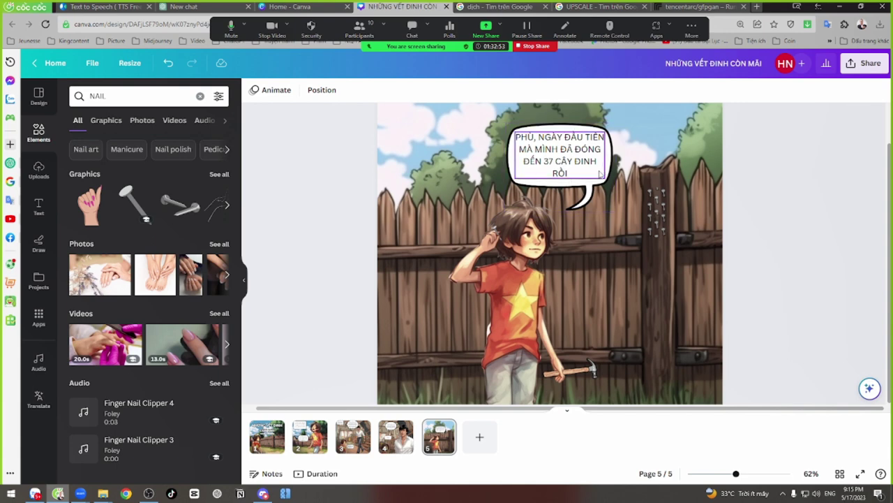
Step: Add a blank page at the end of the comic and duplicate page 5 in front of it
{"action": "left_click", "coordinate": [479, 437]}
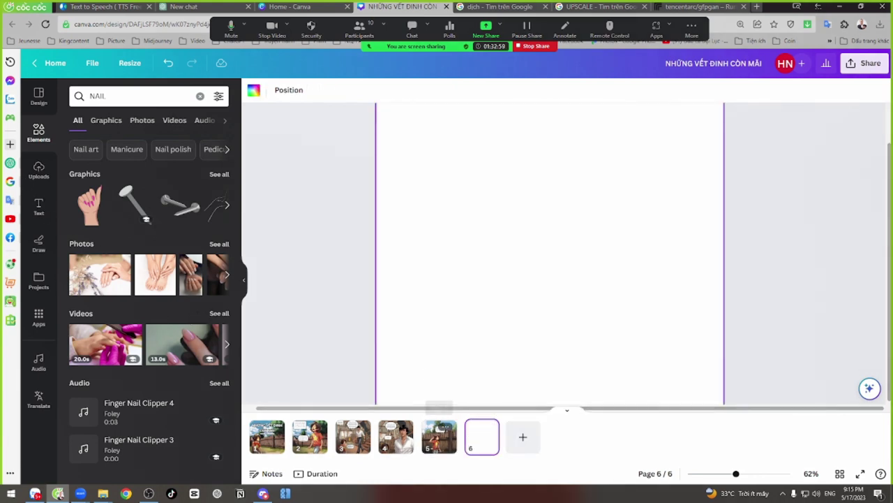
{"action": "left_click", "coordinate": [442, 433]}
{"action": "right_click", "coordinate": [443, 434]}
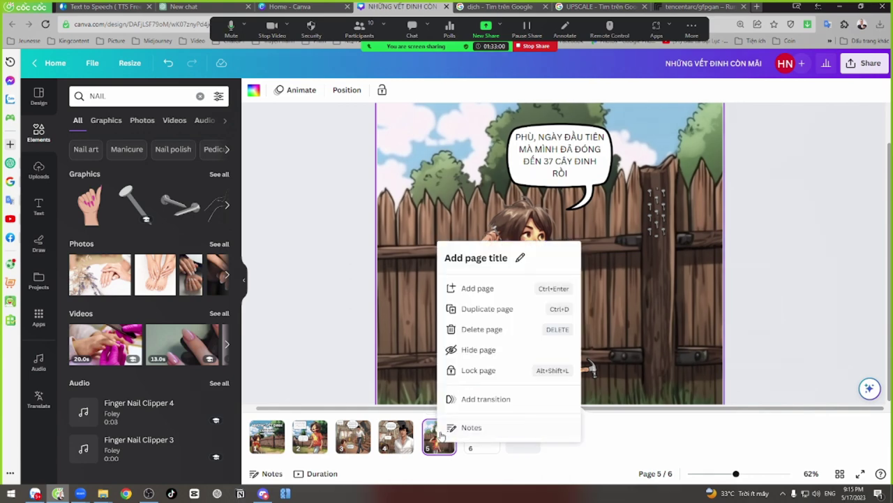
{"action": "left_click", "coordinate": [480, 312]}
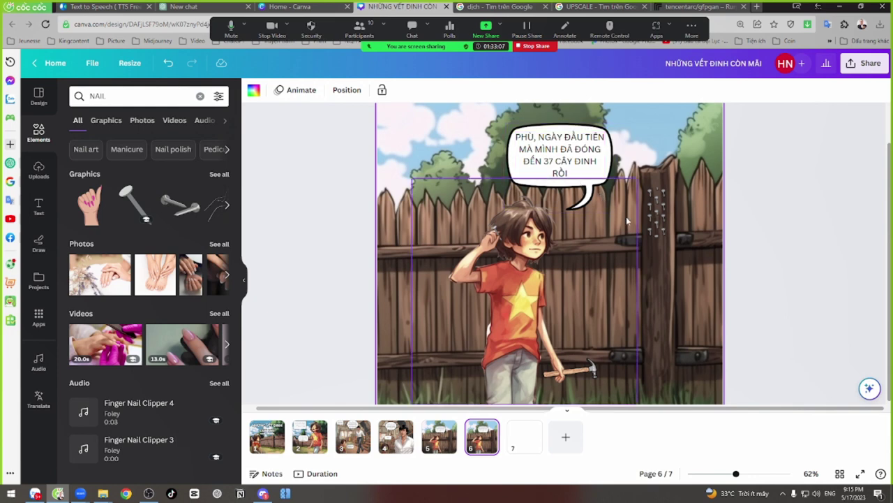
Step: Try two uploaded pictures of the sad boy on page 6 and delete them both
{"action": "left_click", "coordinate": [599, 198]}
{"action": "left_click", "coordinate": [524, 322]}
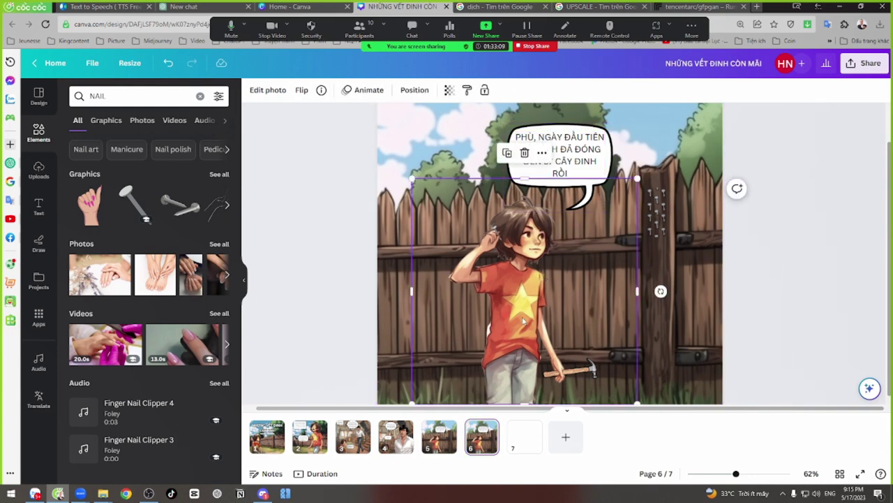
{"action": "left_click", "coordinate": [39, 170]}
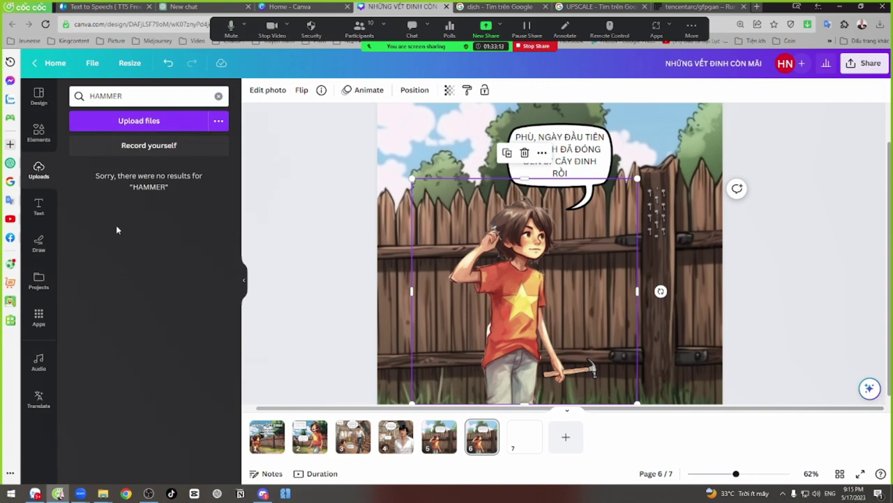
{"action": "left_click", "coordinate": [218, 95]}
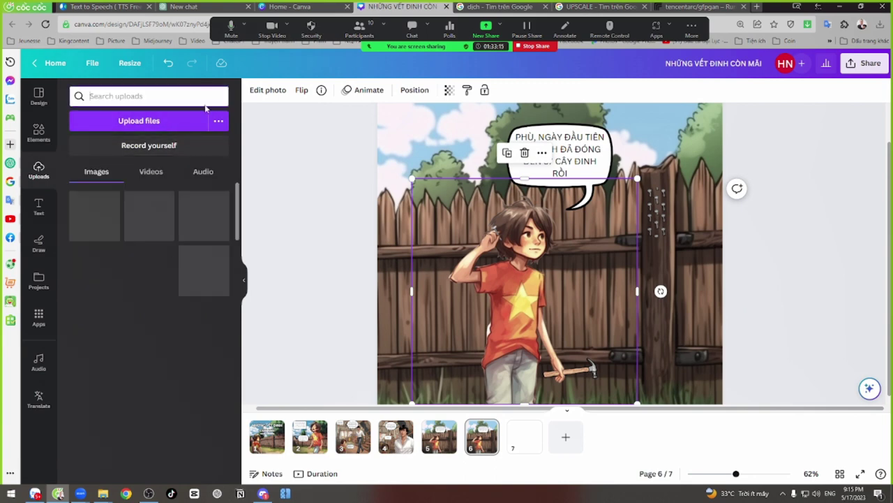
{"action": "scroll", "coordinate": [169, 292], "scroll_direction": "down", "scroll_amount": 3}
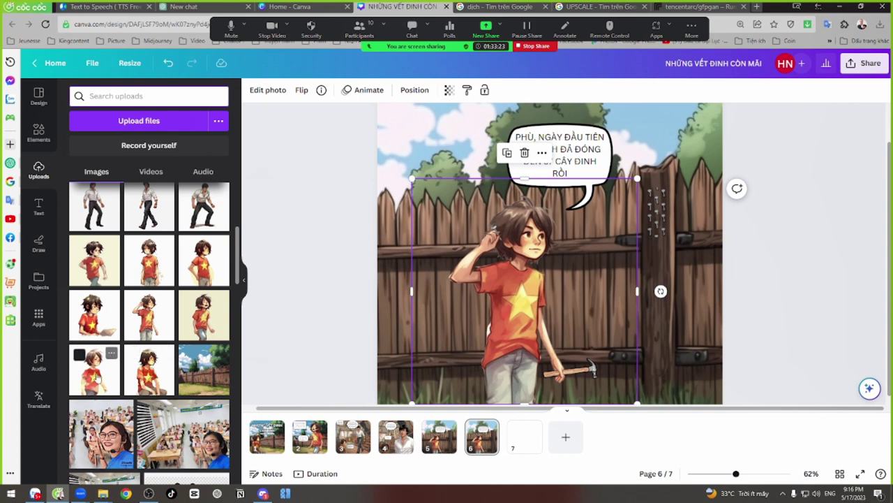
{"action": "left_click_drag", "start_coordinate": [97, 377], "coordinate": [532, 297]}
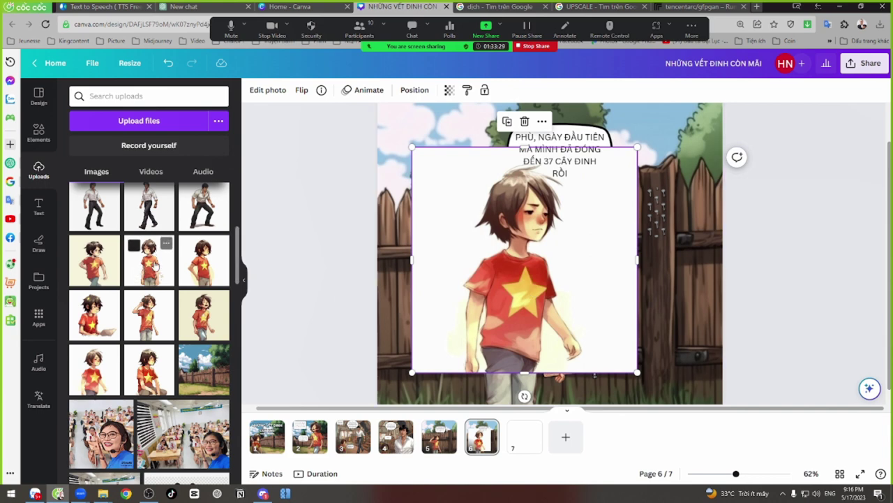
{"action": "left_click_drag", "start_coordinate": [155, 263], "coordinate": [554, 273]}
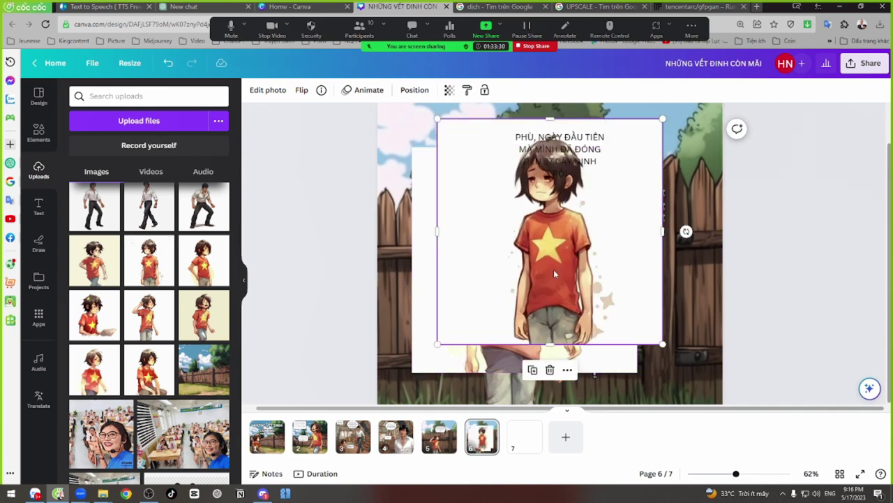
{"action": "key", "text": "Delete"}
{"action": "left_click", "coordinate": [486, 296]}
{"action": "key", "text": "Delete"}
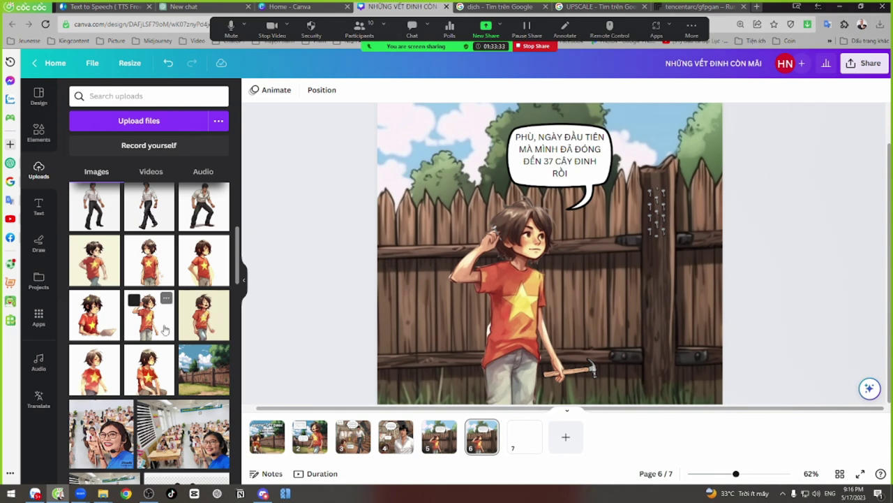
Step: Try the uploaded picture of the crying boy on page 6 and delete it
{"action": "left_click_drag", "start_coordinate": [203, 318], "coordinate": [502, 291]}
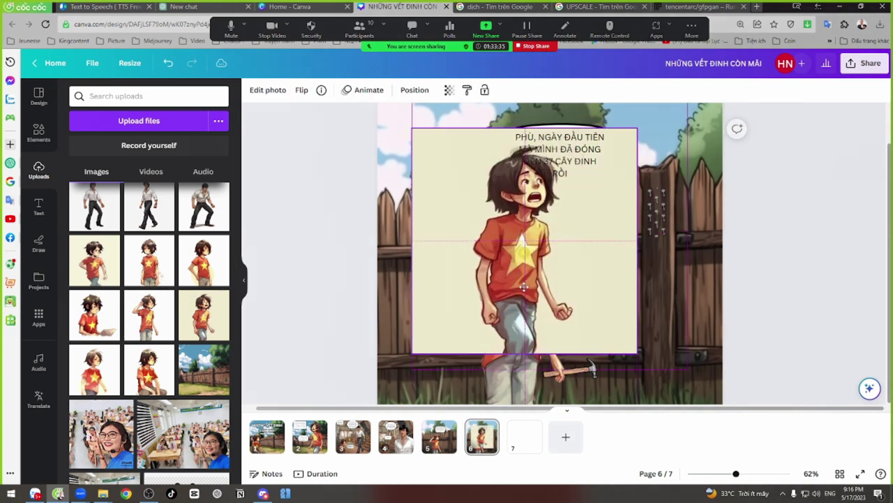
{"action": "key", "text": "Delete"}
Step: Replace page 6's boy with the uploaded hand-on-hip picture, and delete the hammer and the nail he was holding
{"action": "left_click_drag", "start_coordinate": [200, 274], "coordinate": [515, 326]}
{"action": "key", "text": "Delete"}
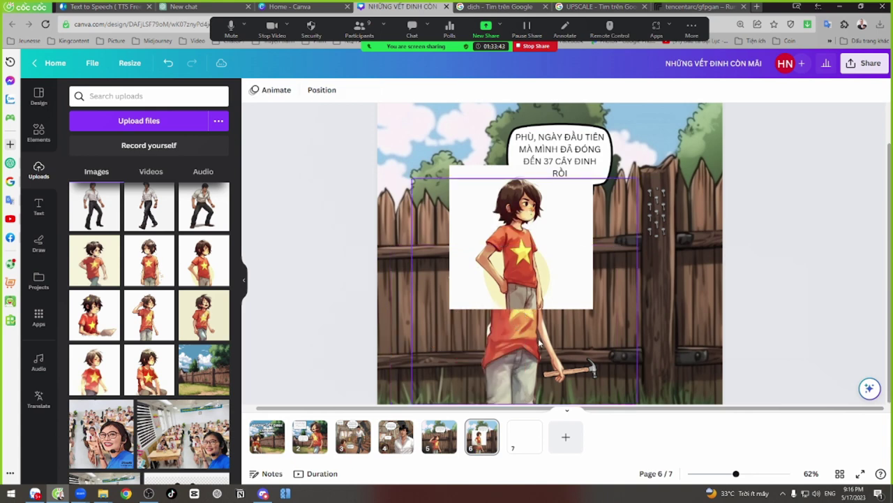
{"action": "left_click", "coordinate": [543, 278]}
{"action": "left_click_drag", "start_coordinate": [542, 277], "coordinate": [446, 368]}
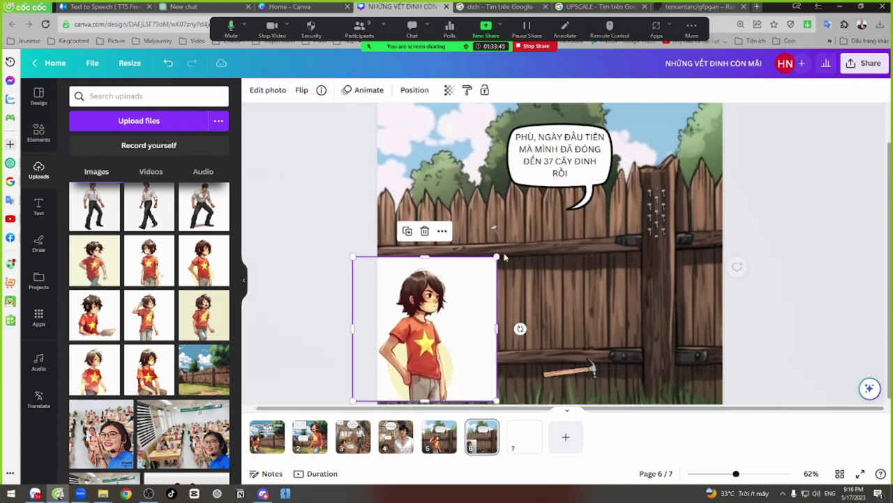
{"action": "left_click", "coordinate": [564, 352]}
{"action": "key", "text": "Delete"}
{"action": "left_click_drag", "start_coordinate": [437, 329], "coordinate": [478, 333]}
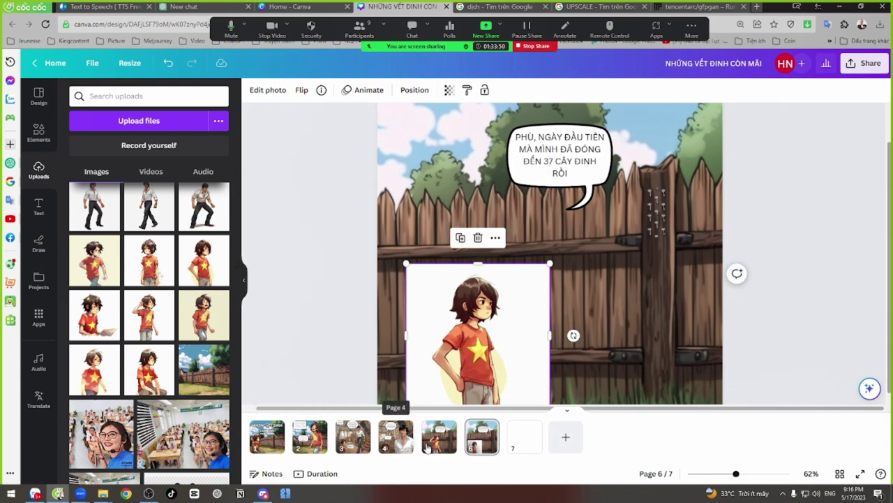
Step: Copy the cut-out hand-on-hip boy from page 3 and paste him onto page 6
{"action": "left_click", "coordinate": [352, 437]}
{"action": "left_click", "coordinate": [459, 355]}
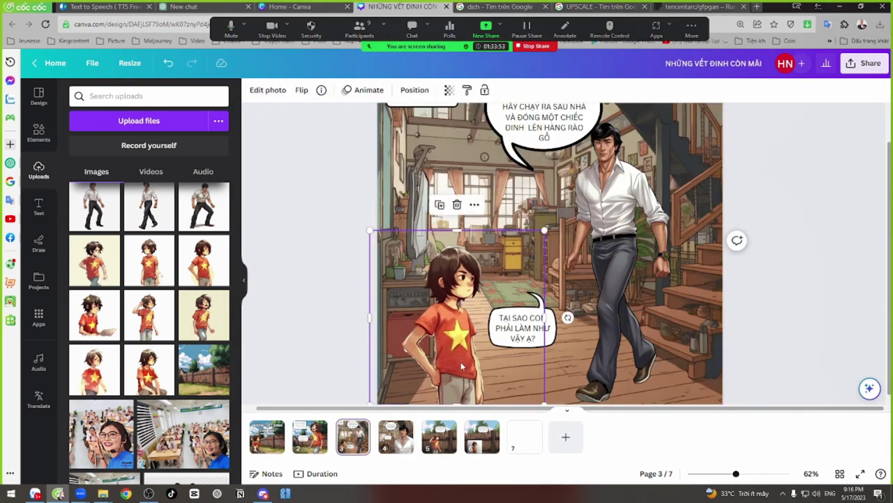
{"action": "left_click", "coordinate": [481, 436]}
{"action": "key", "text": "ctrl+v"}
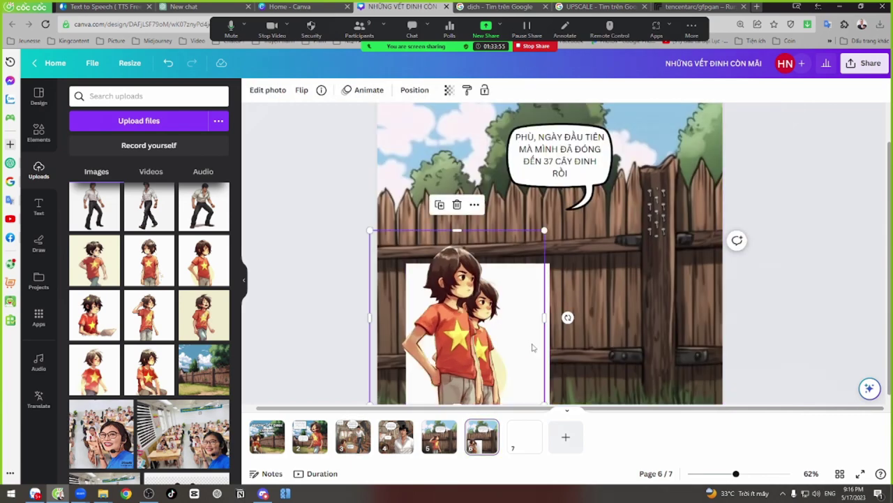
Step: Delete the white-background boy picture, and enlarge and place the cut-out boy below the speech bubble
{"action": "key", "text": "shift+Right"}
{"action": "key", "text": "shift+Right"}
{"action": "key", "text": "shift+Right"}
{"action": "key", "text": "shift+Right"}
{"action": "key", "text": "shift+Right"}
{"action": "left_click", "coordinate": [479, 335]}
{"action": "key", "text": "Delete"}
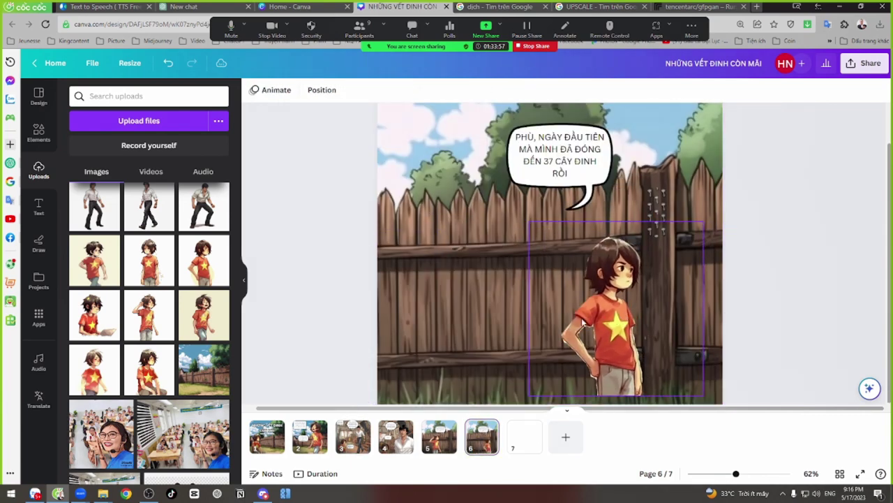
{"action": "left_click_drag", "start_coordinate": [697, 230], "coordinate": [609, 190]}
{"action": "left_click_drag", "start_coordinate": [528, 273], "coordinate": [538, 273]}
Step: Replace the speech bubble's text with "ĐÚNG LÀ VIỆC ĐÓNG ĐINH NÀY ĐÃ GIÚP MÌNH BỚT NÓNG GIẬN HƠN."
{"action": "left_click", "coordinate": [570, 171]}
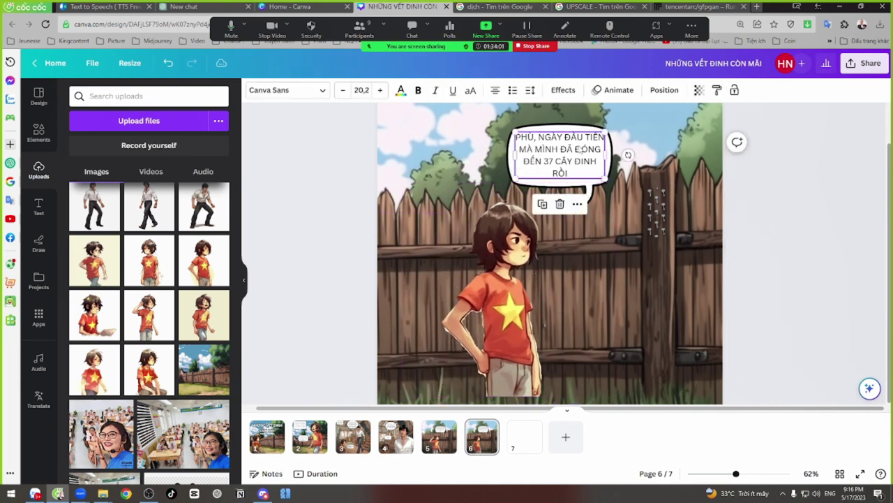
{"action": "double_click", "coordinate": [567, 160]}
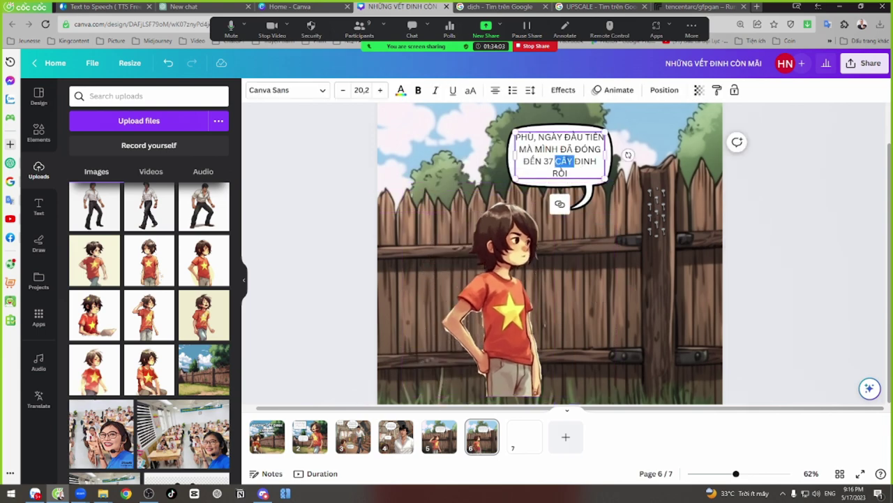
{"action": "key", "text": "ctrl+a"}
{"action": "type", "text": "ĐU"}
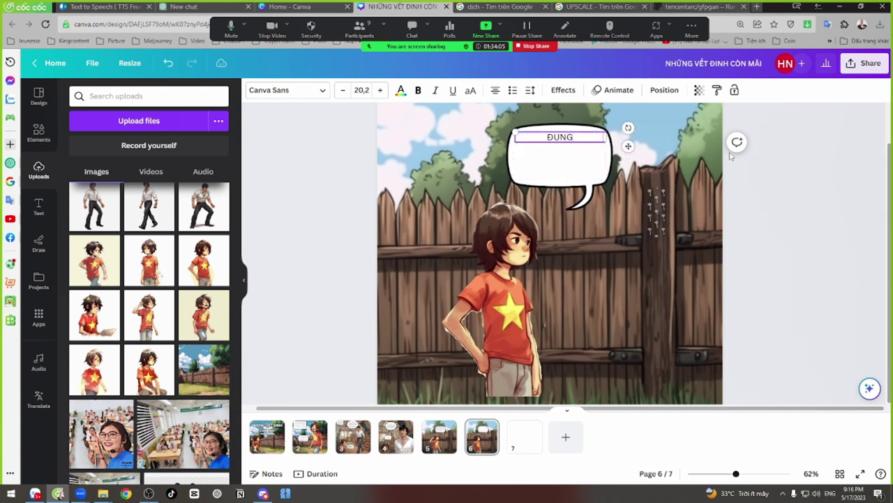
{"action": "type", "text": "NG LÀ VIÊC ĐÓNG D"}
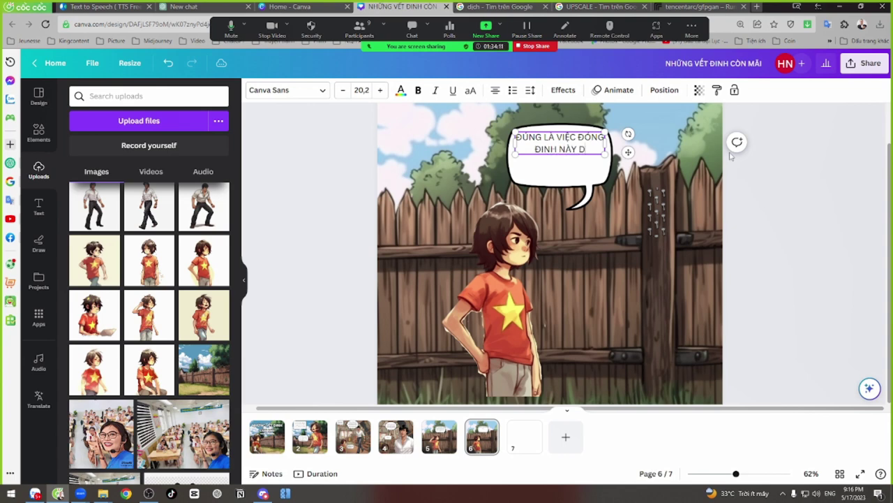
{"action": "type", "text": "INH NÀY ĐÃ GIÚP MIN"}
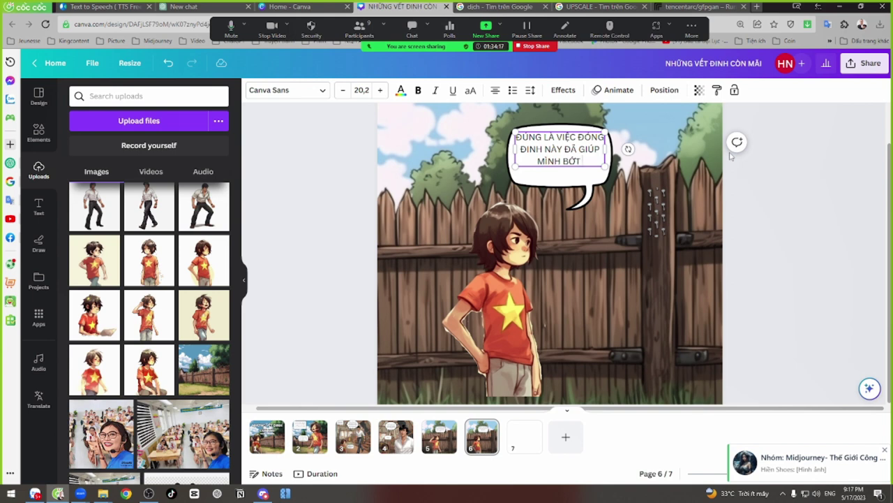
{"action": "type", "text": "H BỚT NÓNG GIẬN HƠN."}
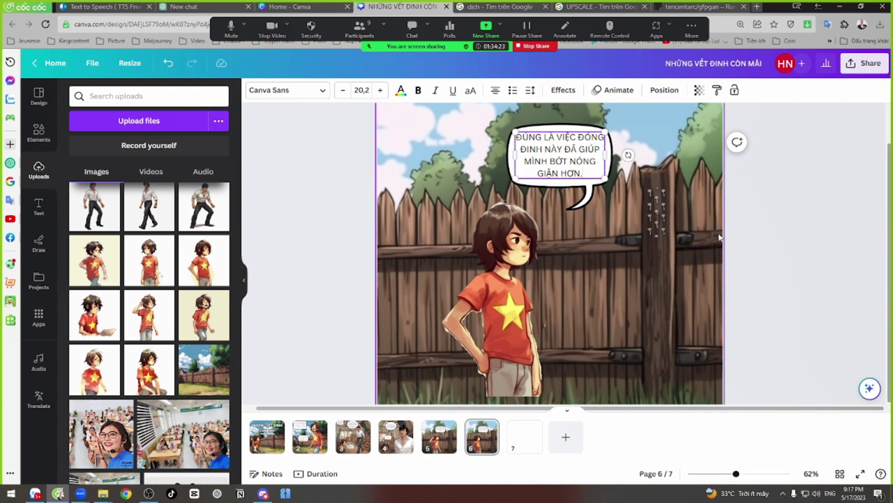
Step: Move the boy to the page's lower left and enlarge him so his head reaches the fence top
{"action": "left_click", "coordinate": [576, 234]}
{"action": "left_click_drag", "start_coordinate": [577, 234], "coordinate": [517, 297]}
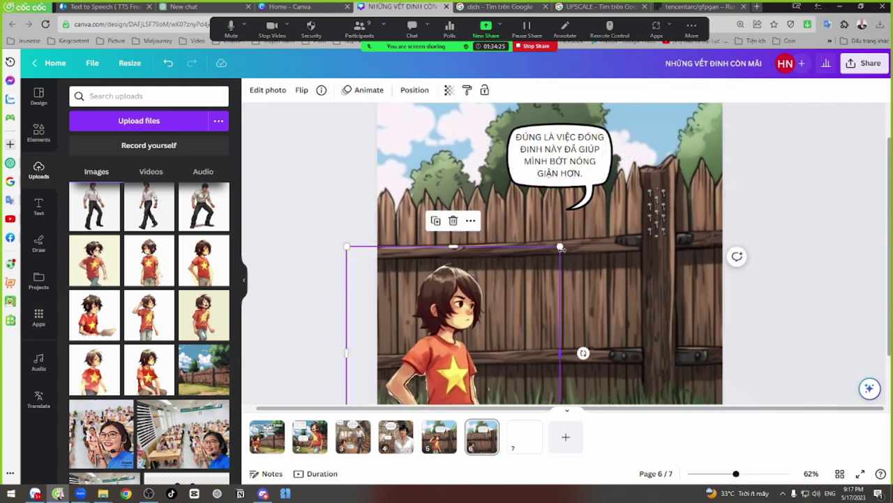
{"action": "left_click_drag", "start_coordinate": [561, 248], "coordinate": [628, 178]}
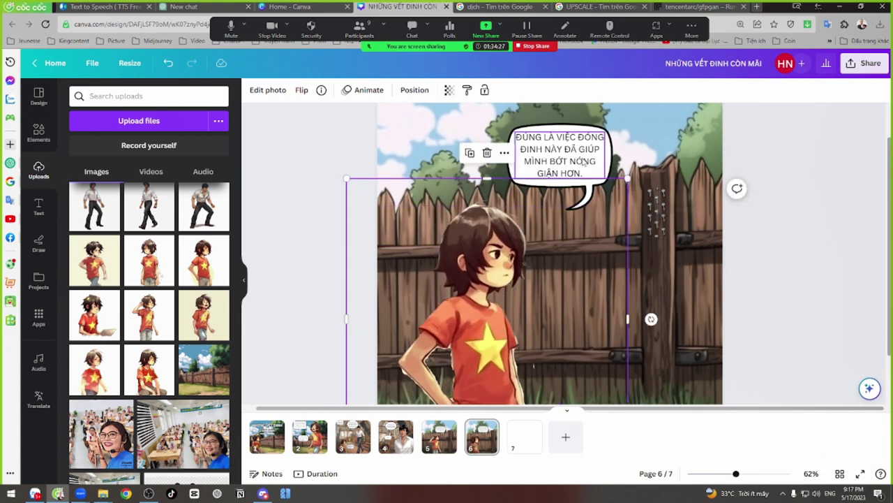
Step: Move the speech bubble together with its text down and left, closer to the boy's head
{"action": "left_click", "coordinate": [583, 162]}
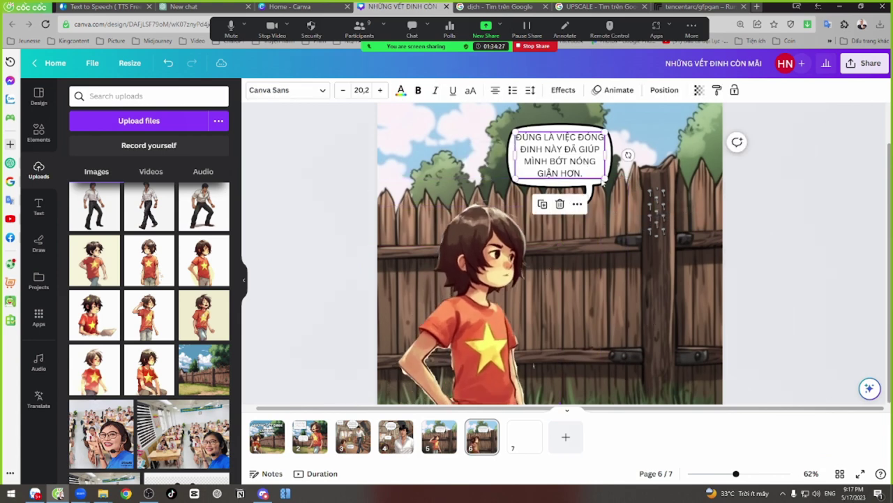
{"action": "left_click", "coordinate": [597, 163]}
{"action": "left_click", "coordinate": [606, 160]}
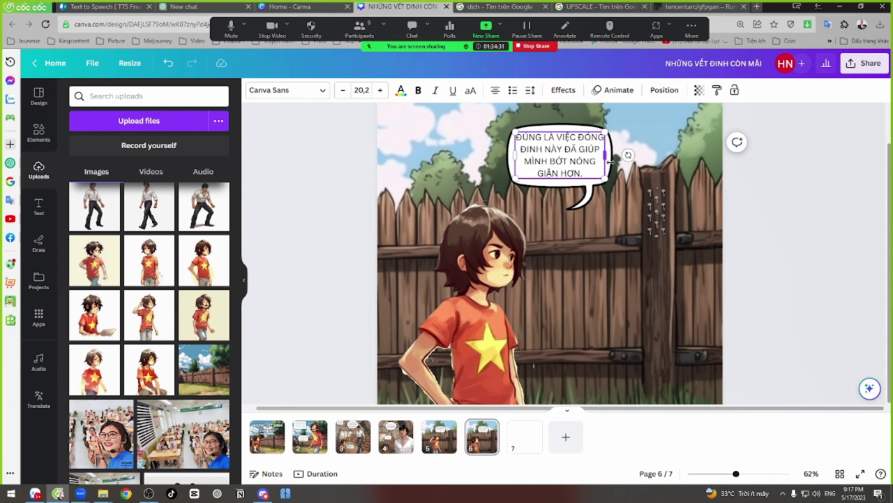
{"action": "left_click", "coordinate": [579, 195]}
{"action": "left_click_drag", "start_coordinate": [579, 149], "coordinate": [551, 170]}
{"action": "left_click", "coordinate": [582, 162]}
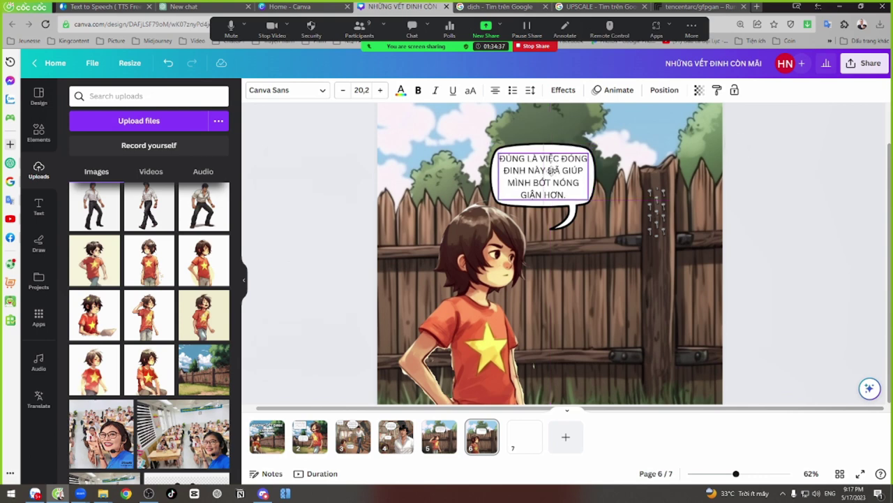
{"action": "left_click", "coordinate": [325, 285]}
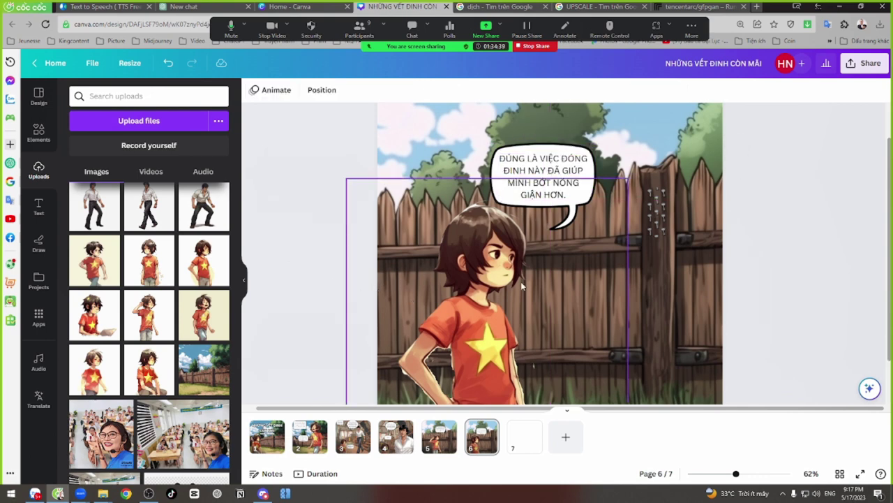
Step: Delete the speech bubble behind the text on page 6 and search the elements for "bubble speech"
{"action": "left_click", "coordinate": [594, 163]}
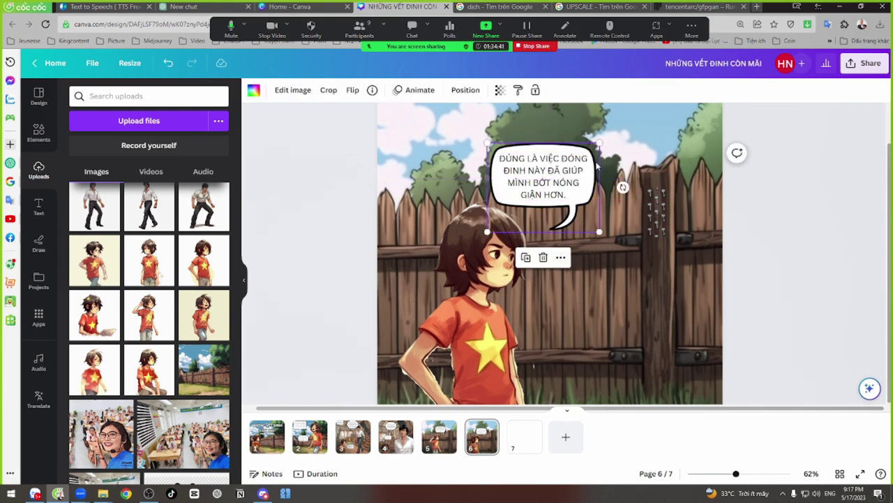
{"action": "key", "text": "Delete"}
{"action": "left_click", "coordinate": [39, 132]}
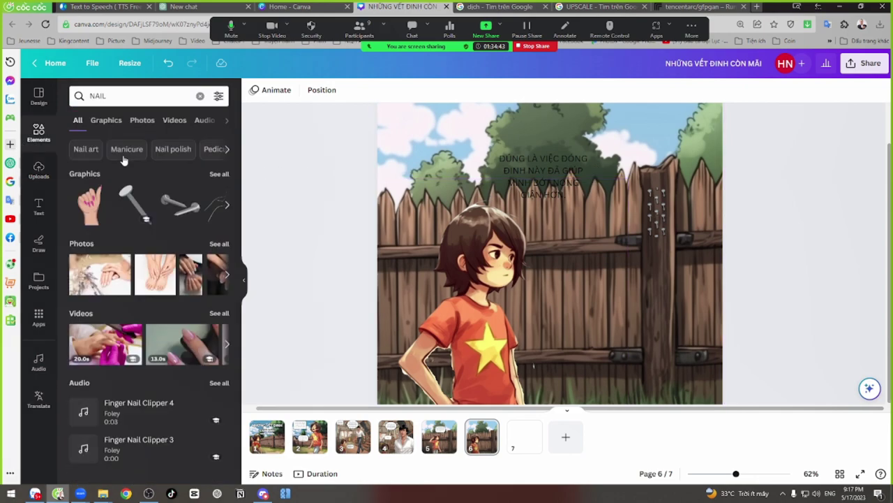
{"action": "left_click", "coordinate": [186, 98]}
{"action": "left_click", "coordinate": [201, 97]}
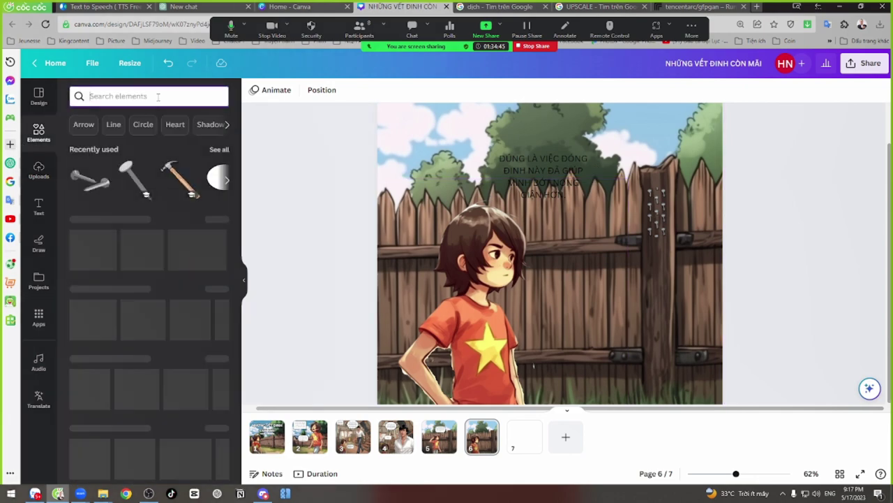
{"action": "type", "text": "B"}
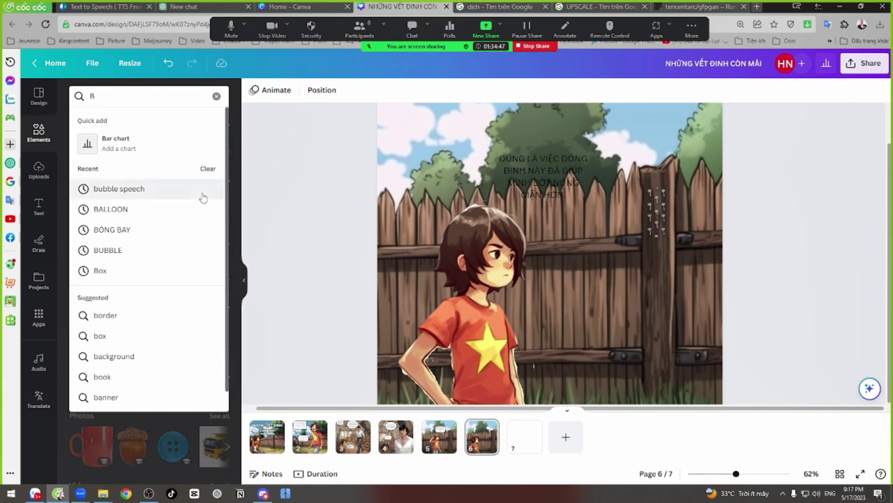
{"action": "left_click", "coordinate": [154, 188]}
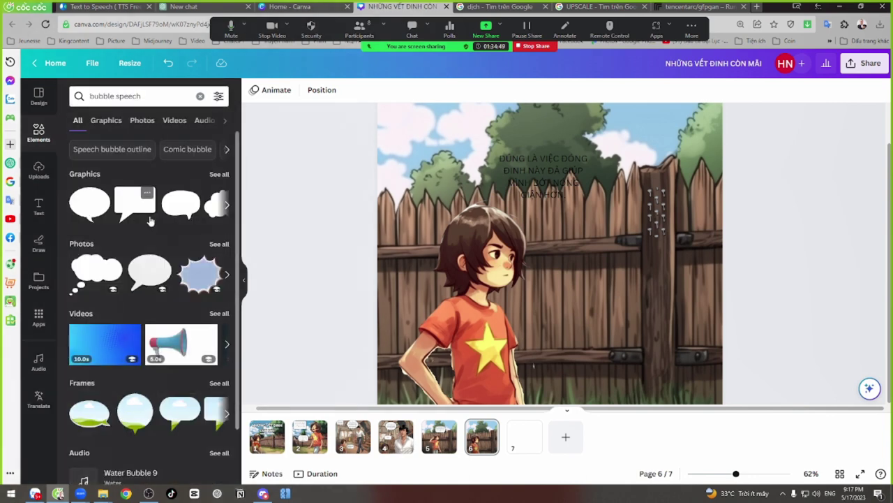
Step: Add the white cloud thought bubble photo to page 6, sized and positioned over the text above the boy's head
{"action": "left_click", "coordinate": [103, 267]}
{"action": "left_click_drag", "start_coordinate": [690, 123], "coordinate": [530, 236]}
{"action": "left_click_drag", "start_coordinate": [465, 272], "coordinate": [546, 164]}
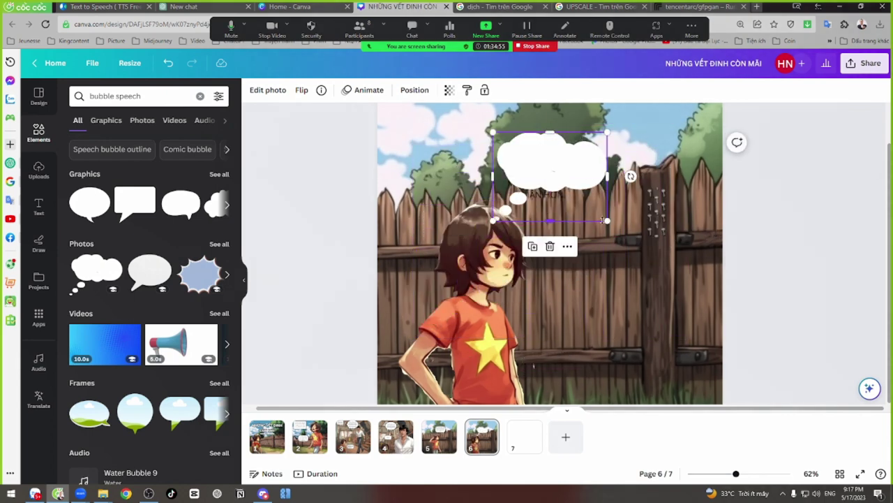
{"action": "left_click_drag", "start_coordinate": [606, 221], "coordinate": [624, 233]}
{"action": "left_click_drag", "start_coordinate": [569, 209], "coordinate": [584, 200]}
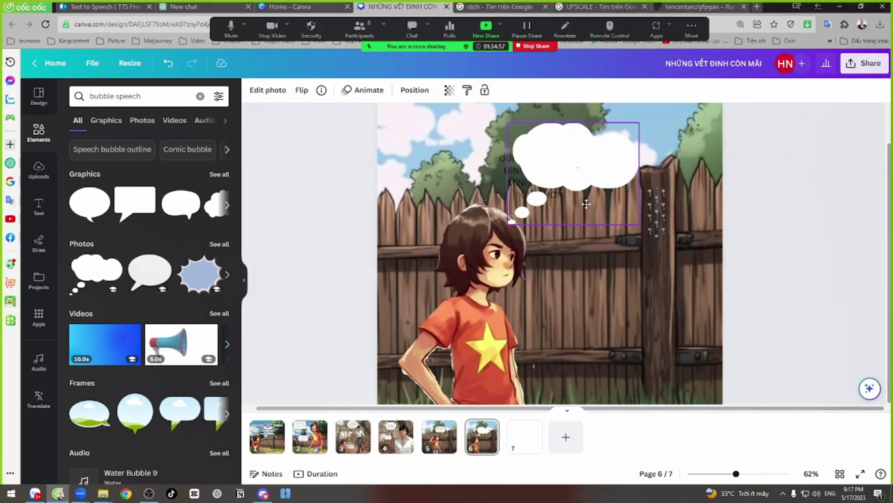
Step: Browse the full set of photo results for "bubble speech" for other bubble shapes
{"action": "left_click", "coordinate": [219, 244]}
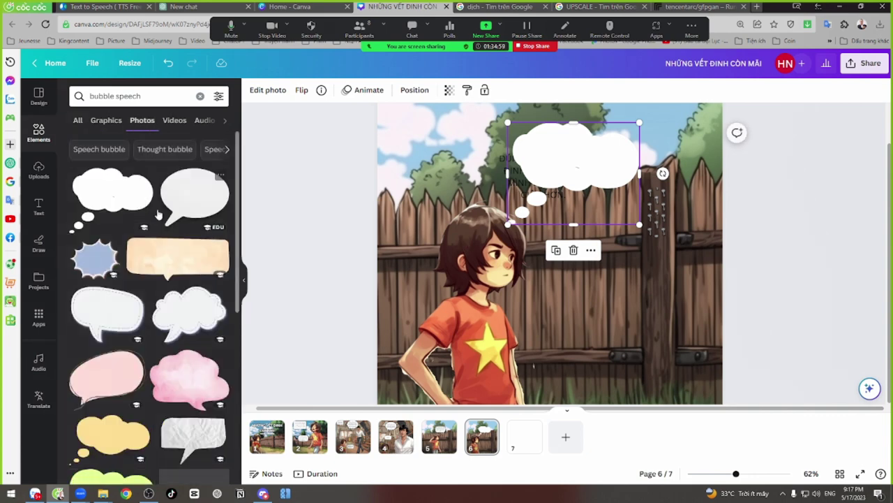
{"action": "scroll", "coordinate": [155, 341], "scroll_direction": "down", "scroll_amount": 3}
{"action": "scroll", "coordinate": [155, 341], "scroll_direction": "down", "scroll_amount": 8}
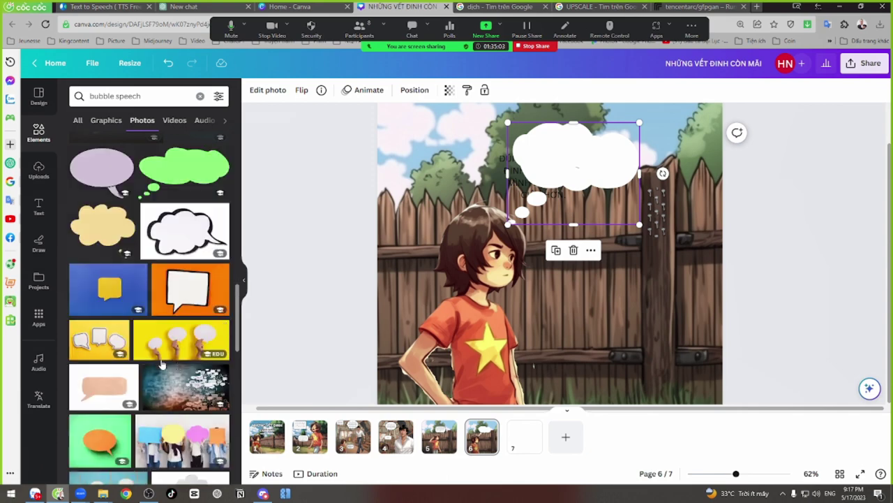
{"action": "scroll", "coordinate": [161, 363], "scroll_direction": "down", "scroll_amount": 5}
{"action": "scroll", "coordinate": [141, 373], "scroll_direction": "down", "scroll_amount": 5}
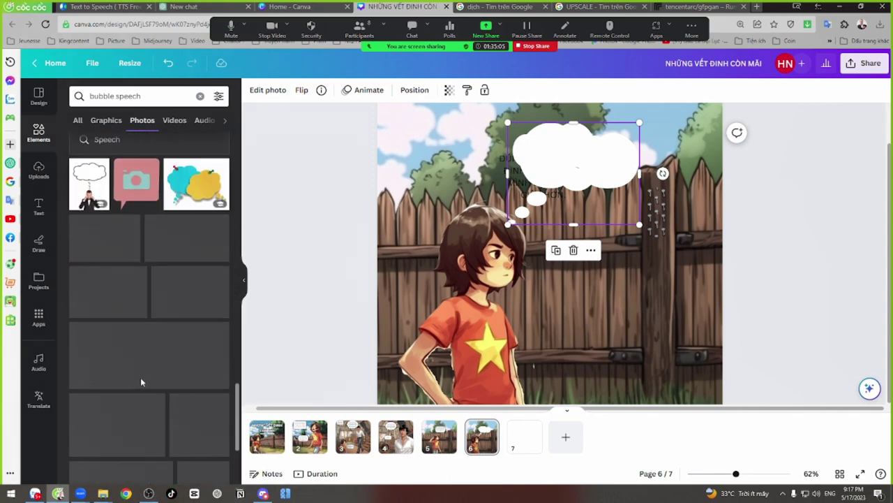
Step: Move the cloud thought bubble off part of the text on page 6 and bring the text in front of the cloud
{"action": "mouse_move", "coordinate": [572, 208]}
{"action": "left_mouse_down"}
{"action": "mouse_move", "coordinate": [606, 192]}
{"action": "mouse_move", "coordinate": [563, 205]}
{"action": "left_mouse_up"}
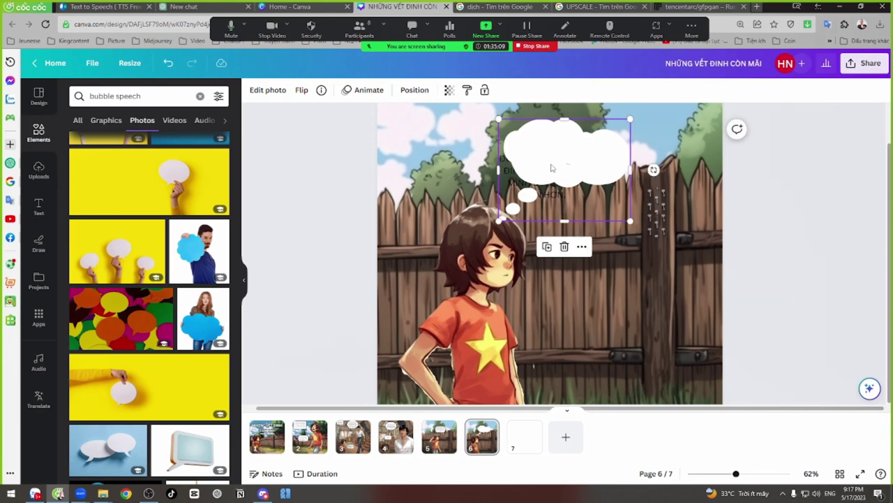
{"action": "left_click_drag", "start_coordinate": [551, 168], "coordinate": [567, 194]}
{"action": "left_click", "coordinate": [551, 175]}
{"action": "right_click", "coordinate": [514, 168]}
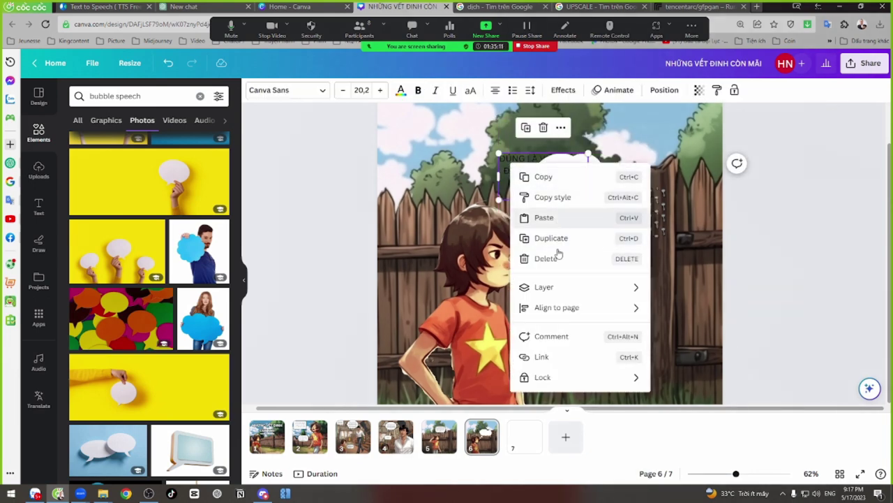
{"action": "mouse_move", "coordinate": [556, 287]}
{"action": "left_click", "coordinate": [688, 309]}
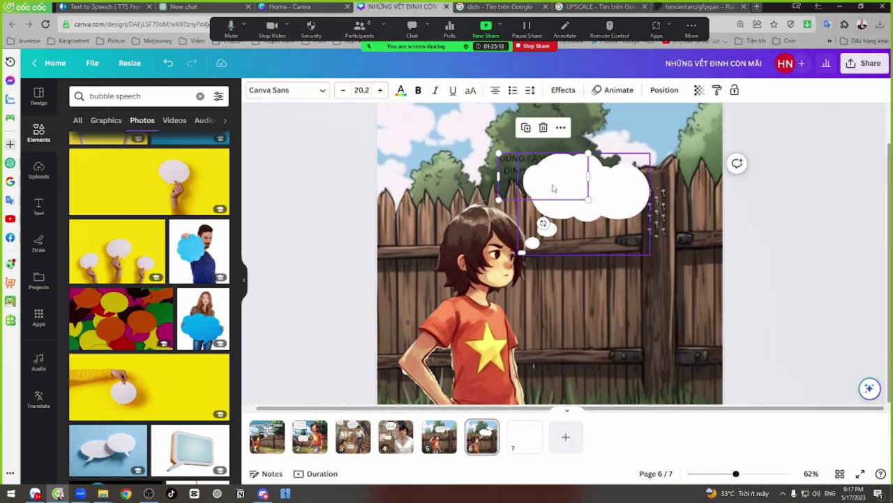
{"action": "mouse_move", "coordinate": [557, 191]}
{"action": "left_mouse_down"}
{"action": "mouse_move", "coordinate": [578, 204]}
{"action": "mouse_move", "coordinate": [551, 202]}
{"action": "left_mouse_up"}
{"action": "right_click", "coordinate": [508, 190]}
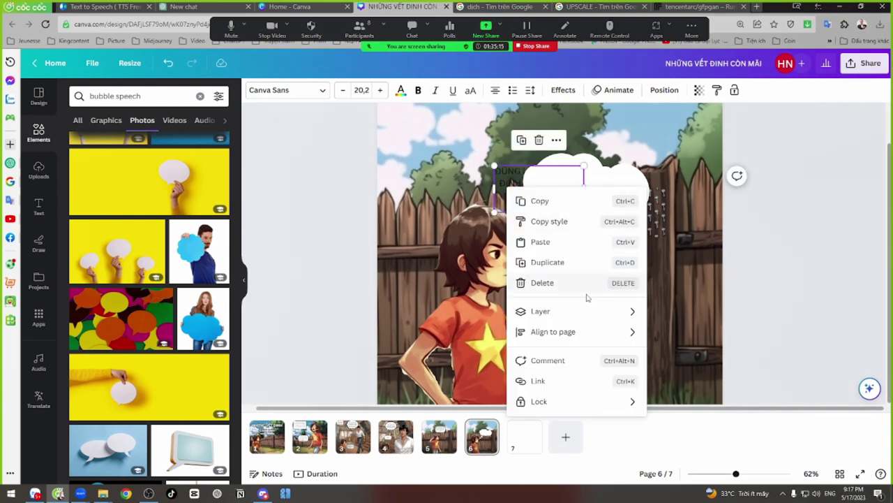
{"action": "mouse_move", "coordinate": [580, 311]}
{"action": "left_click", "coordinate": [689, 338]}
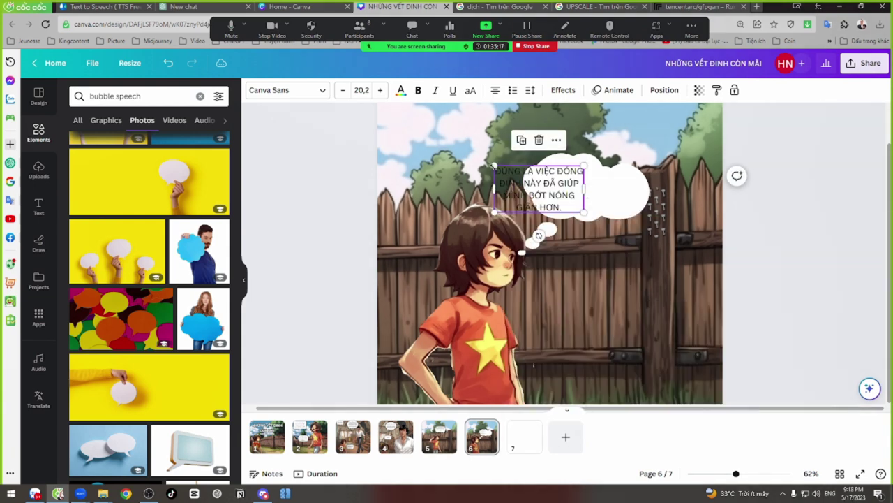
Step: Fit the text inside the cloud at font size 19 and move the cloud and text up slightly
{"action": "left_click_drag", "start_coordinate": [513, 190], "coordinate": [564, 186]}
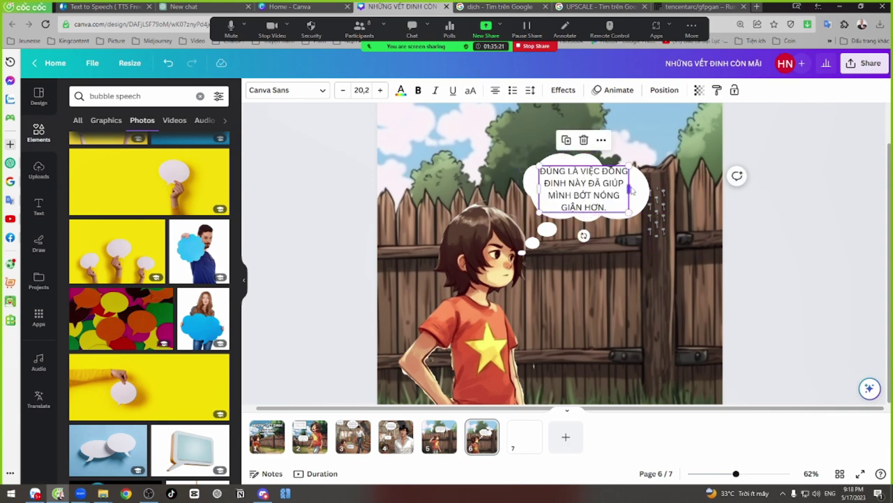
{"action": "left_click_drag", "start_coordinate": [628, 182], "coordinate": [598, 187]}
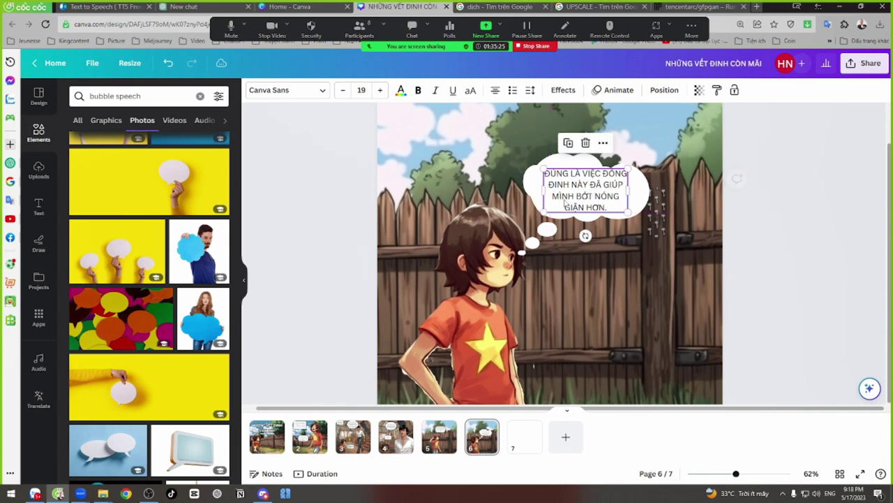
{"action": "left_click_drag", "start_coordinate": [536, 192], "coordinate": [538, 176]}
{"action": "left_click_drag", "start_coordinate": [581, 184], "coordinate": [581, 166]}
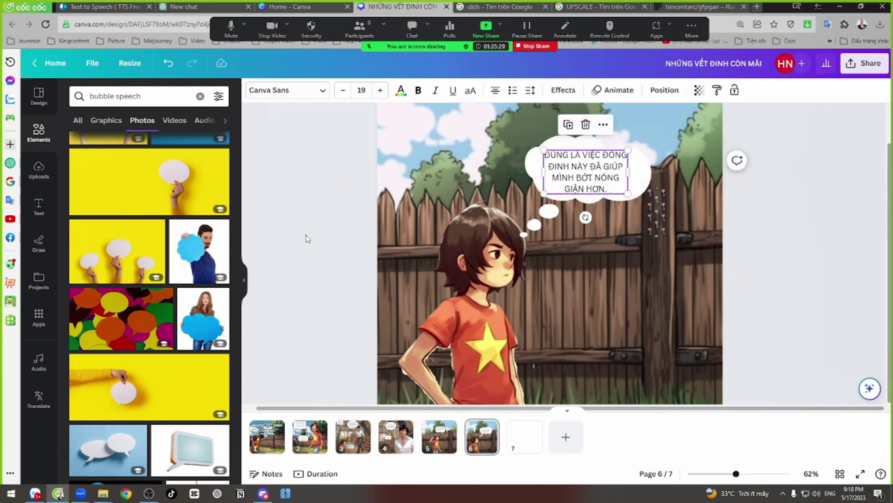
{"action": "left_click", "coordinate": [306, 238]}
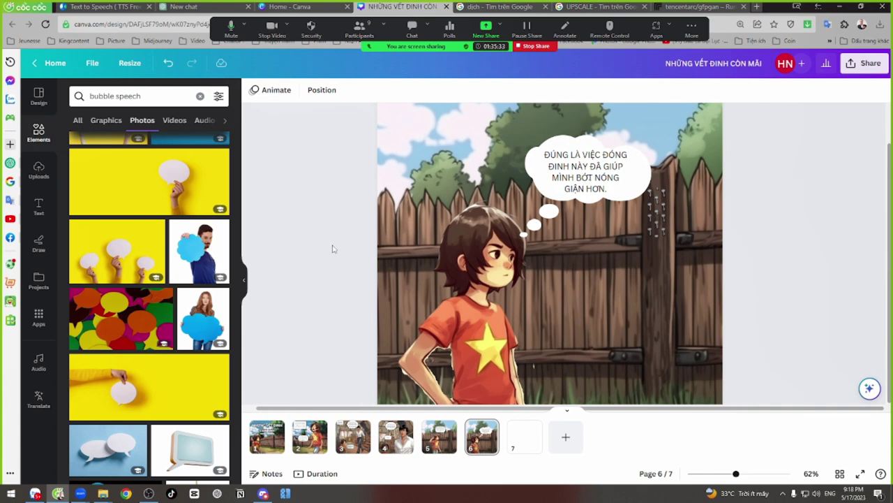
Step: Review the comic's pages from the title page through page 6
{"action": "left_click", "coordinate": [524, 434]}
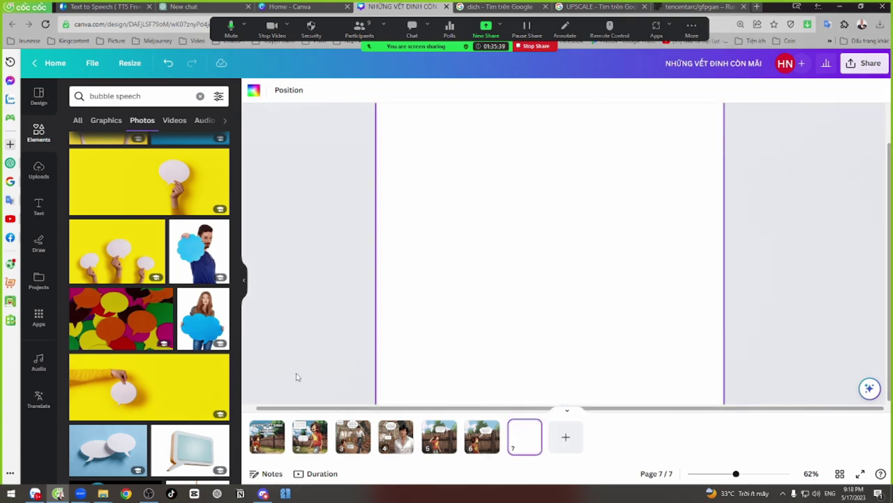
{"action": "left_click", "coordinate": [313, 441]}
{"action": "left_click", "coordinate": [268, 447]}
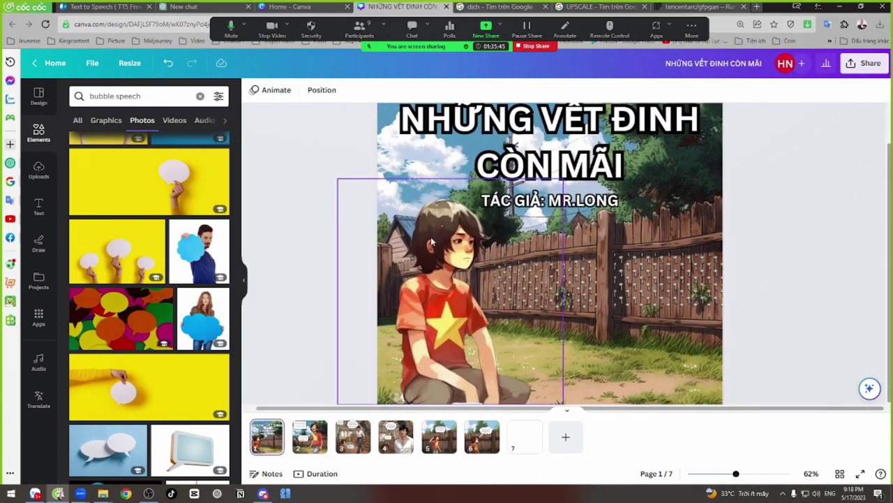
{"action": "scroll", "coordinate": [432, 241], "scroll_direction": "down", "scroll_amount": 1}
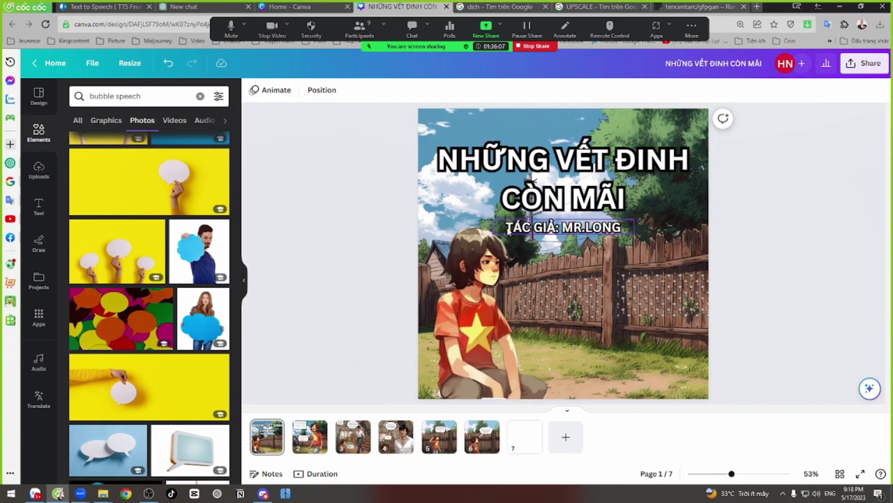
{"action": "left_click", "coordinate": [316, 438]}
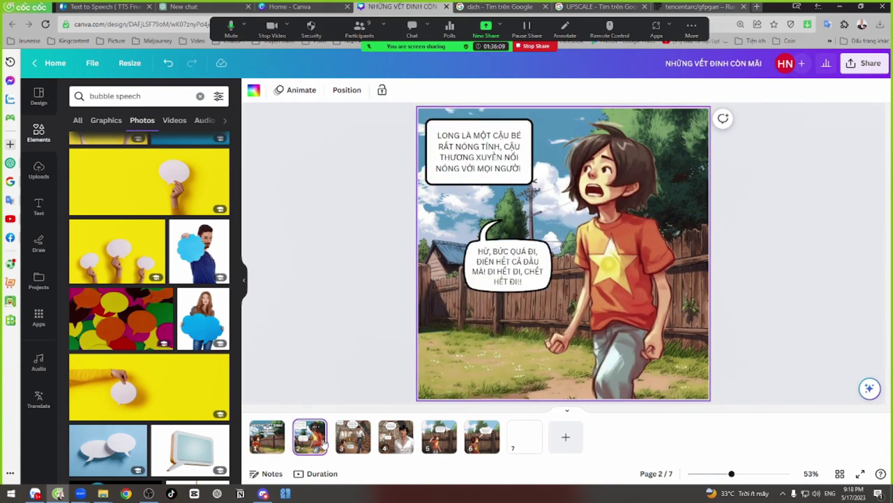
{"action": "left_click", "coordinate": [361, 440]}
{"action": "left_click", "coordinate": [395, 438]}
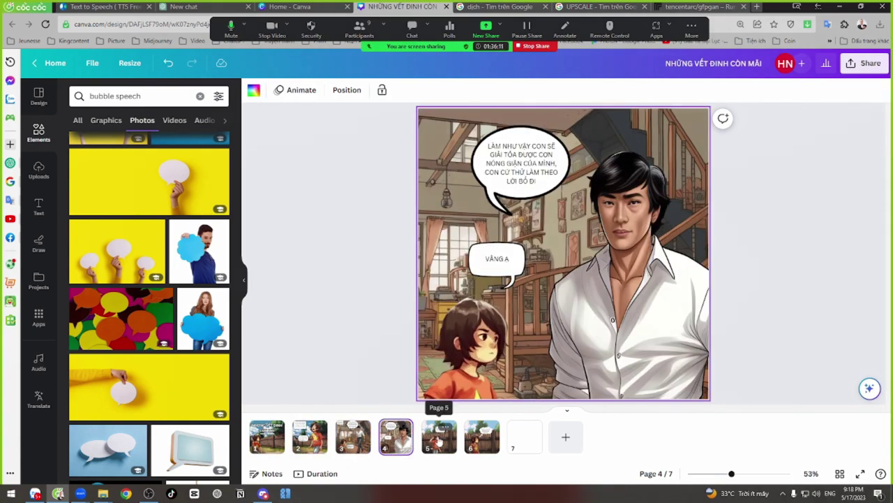
{"action": "left_click", "coordinate": [440, 440]}
{"action": "left_click", "coordinate": [485, 440]}
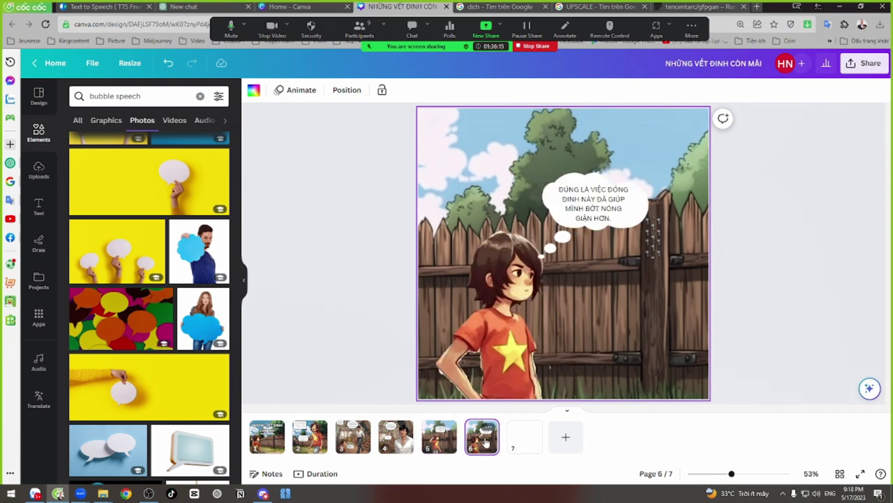
{"action": "left_click", "coordinate": [605, 180]}
{"action": "left_click", "coordinate": [503, 195]}
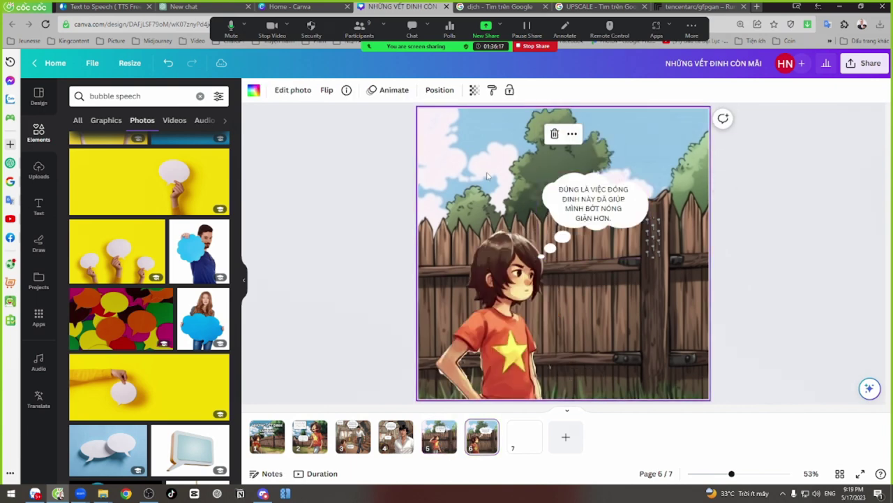
{"action": "left_click", "coordinate": [364, 203]}
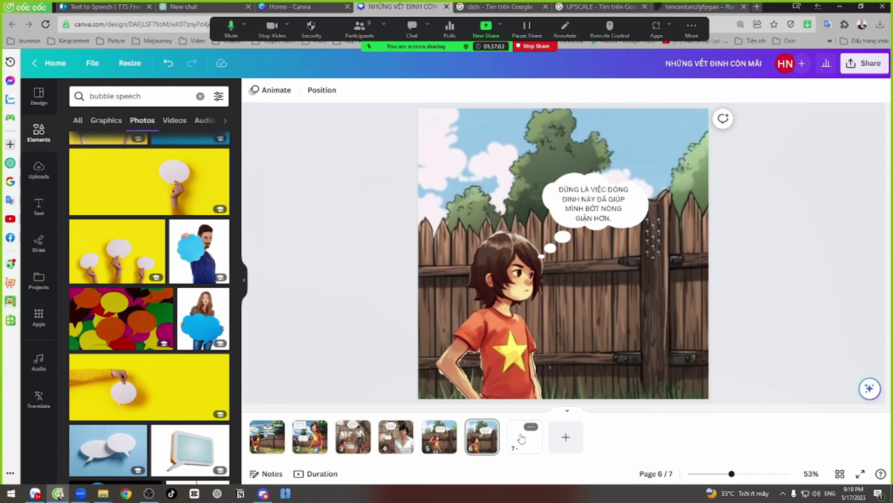
Step: Compare the scenes with the boy on pages 2, 5 and 6
{"action": "left_click", "coordinate": [444, 437]}
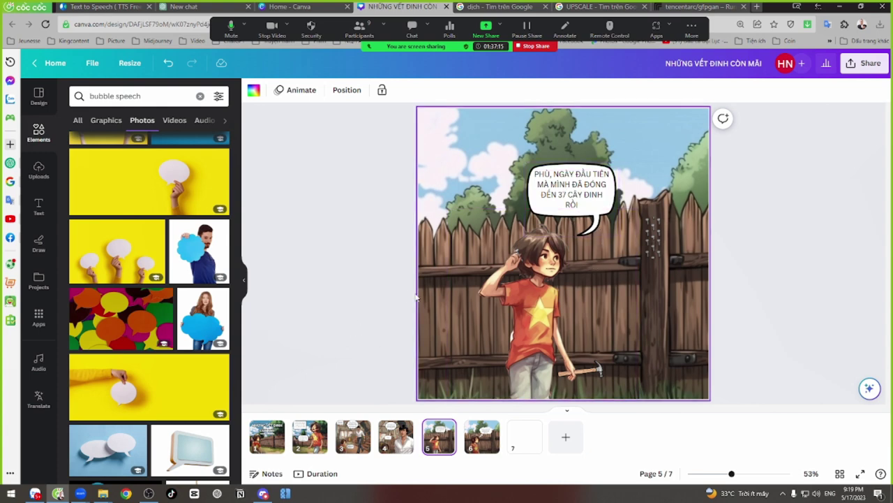
{"action": "left_click", "coordinate": [333, 285]}
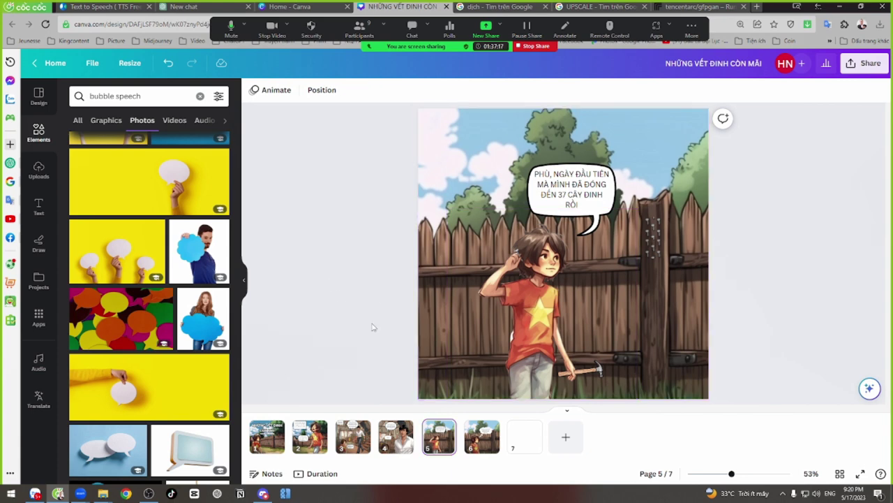
{"action": "left_click", "coordinate": [483, 427]}
{"action": "left_click", "coordinate": [325, 306]}
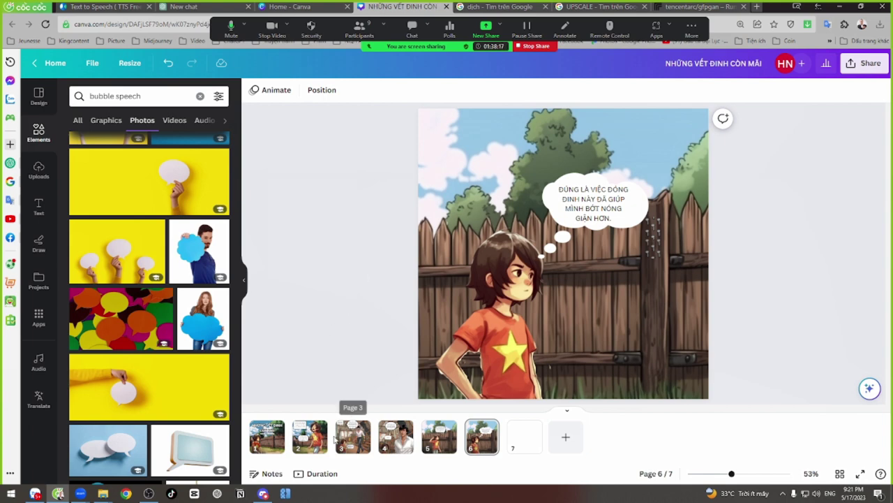
{"action": "left_click", "coordinate": [309, 436]}
{"action": "left_click", "coordinate": [450, 444]}
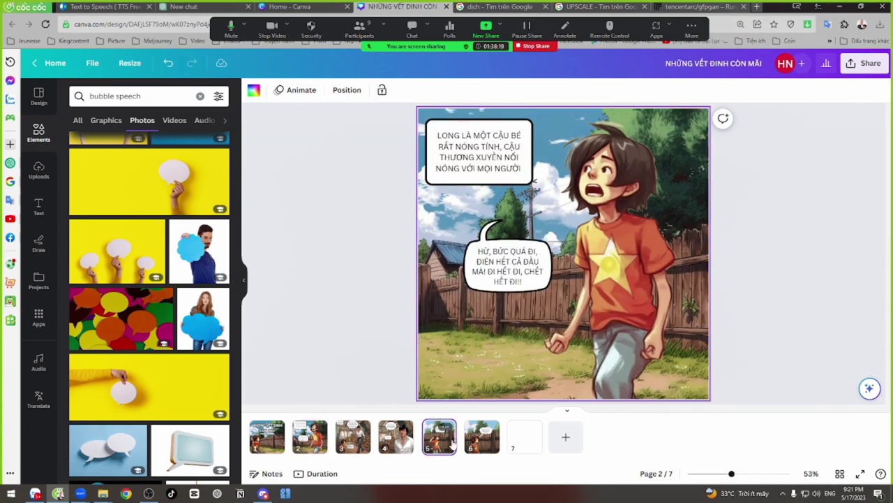
{"action": "left_click", "coordinate": [483, 443]}
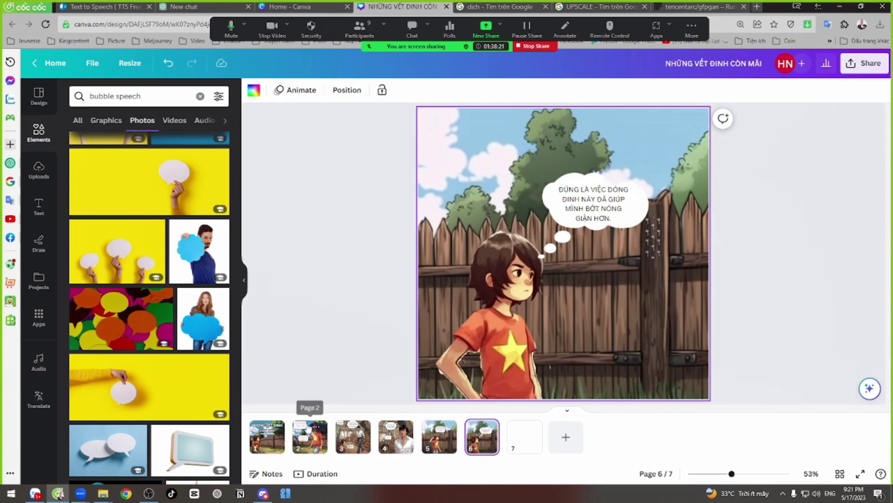
{"action": "left_click", "coordinate": [316, 442]}
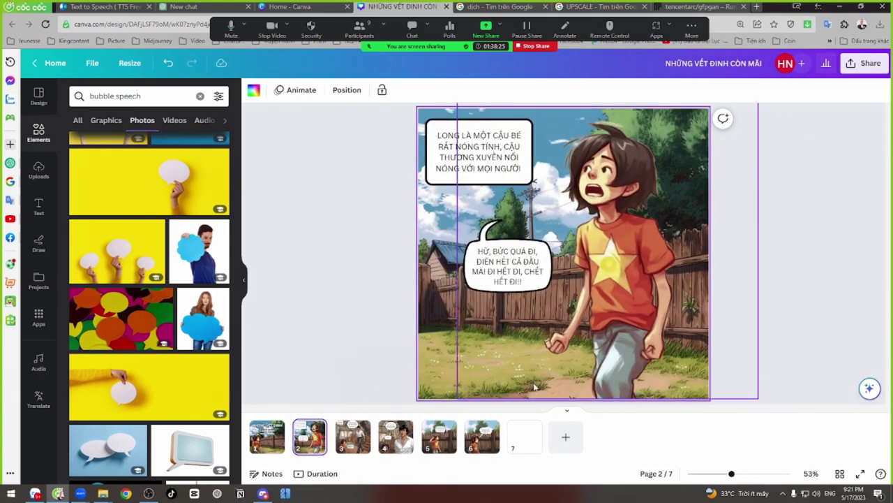
{"action": "left_click", "coordinate": [362, 261]}
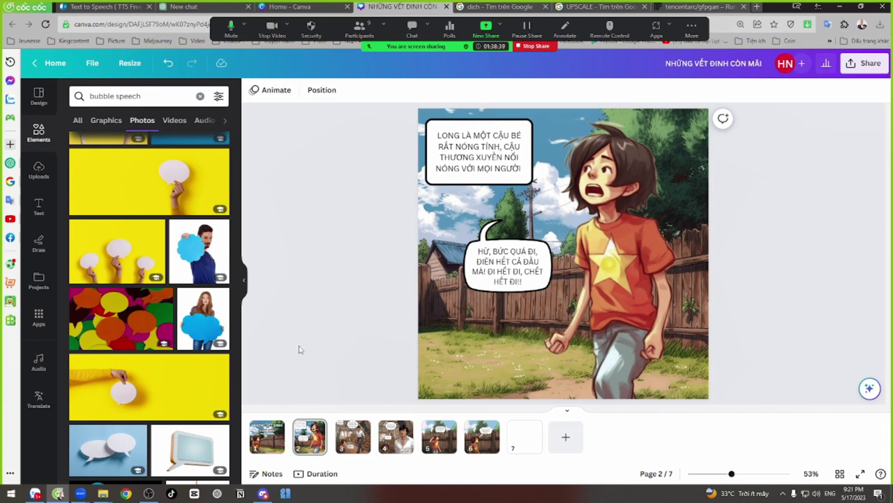
Step: Switch to File Explorer and examine the Midjourney character and house background images in the Downloads folder
{"action": "mouse_move", "coordinate": [103, 493]}
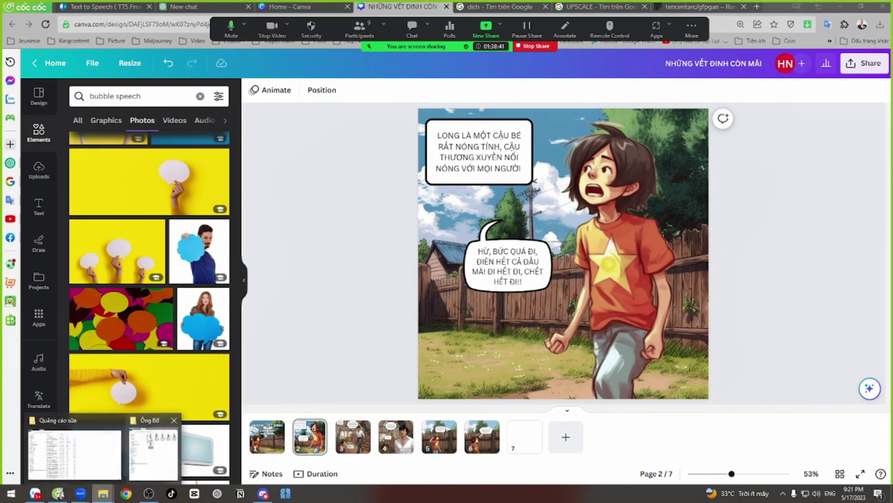
{"action": "left_click", "coordinate": [143, 456]}
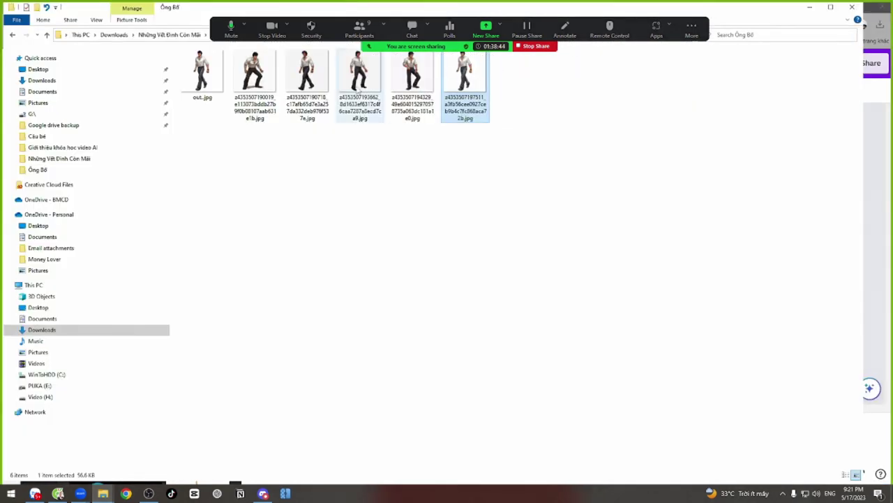
{"action": "left_click", "coordinate": [169, 35]}
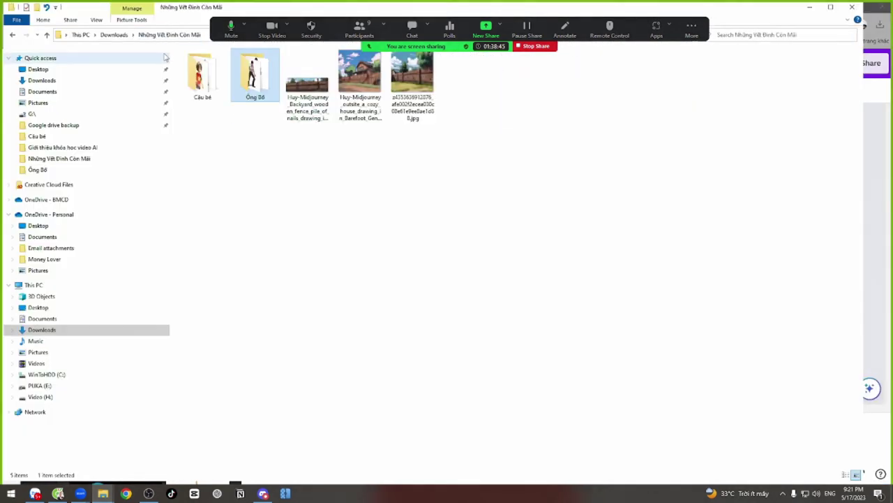
{"action": "left_click", "coordinate": [115, 35]}
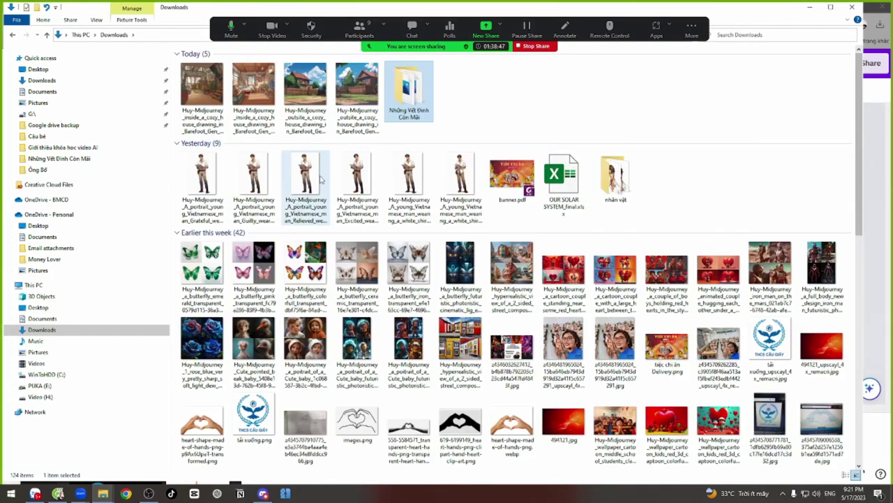
{"action": "left_click", "coordinate": [200, 178]}
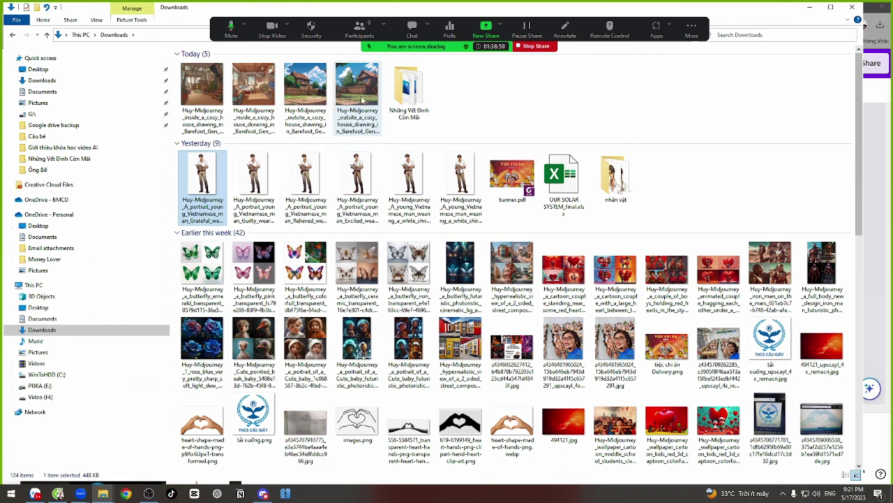
{"action": "left_click", "coordinate": [356, 85]}
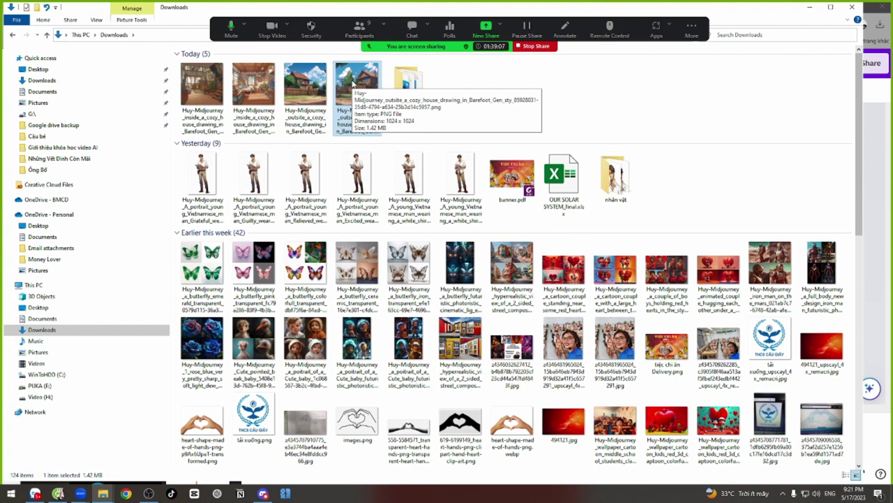
Step: Examine the background images and the Ông Bố character folder inside the Những Vết Đinh Còn Mãi folder
{"action": "double_click", "coordinate": [408, 78]}
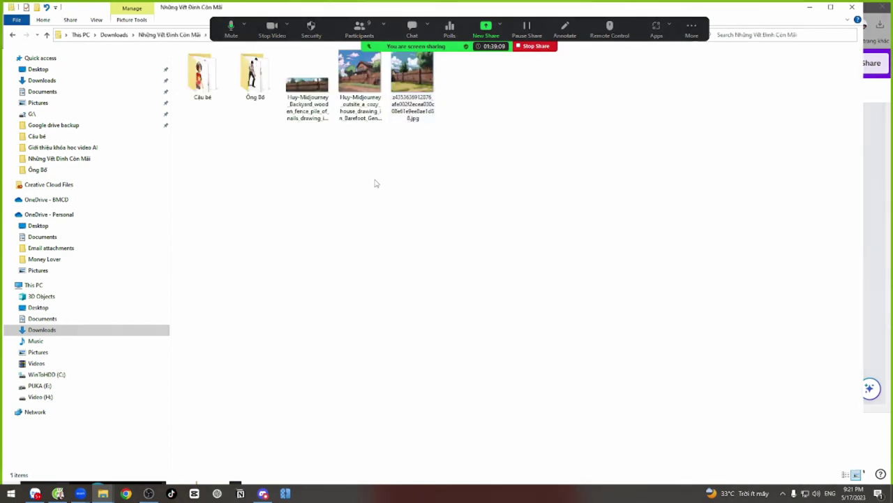
{"action": "left_click", "coordinate": [359, 88]}
{"action": "left_click", "coordinate": [407, 87]}
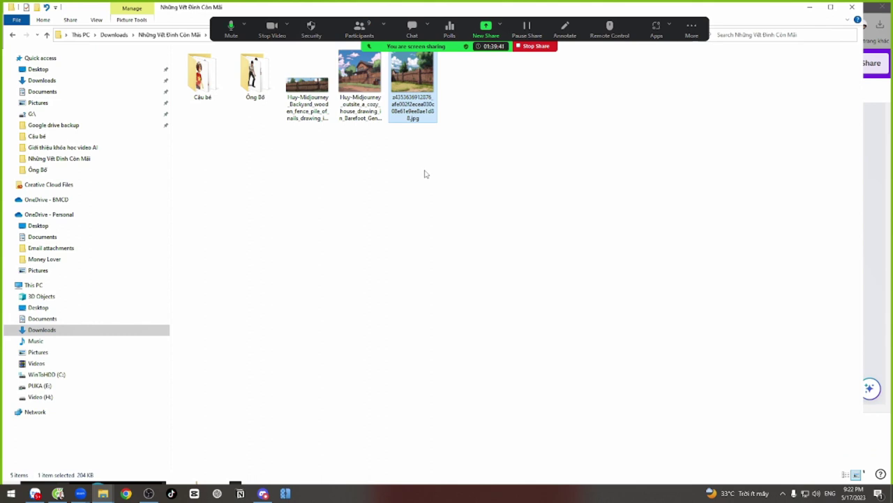
{"action": "double_click", "coordinate": [255, 73]}
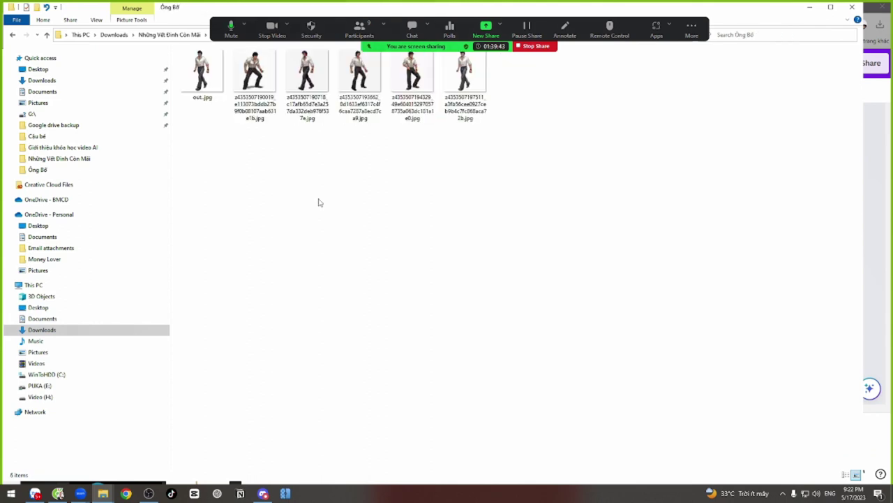
{"action": "left_click", "coordinate": [184, 34]}
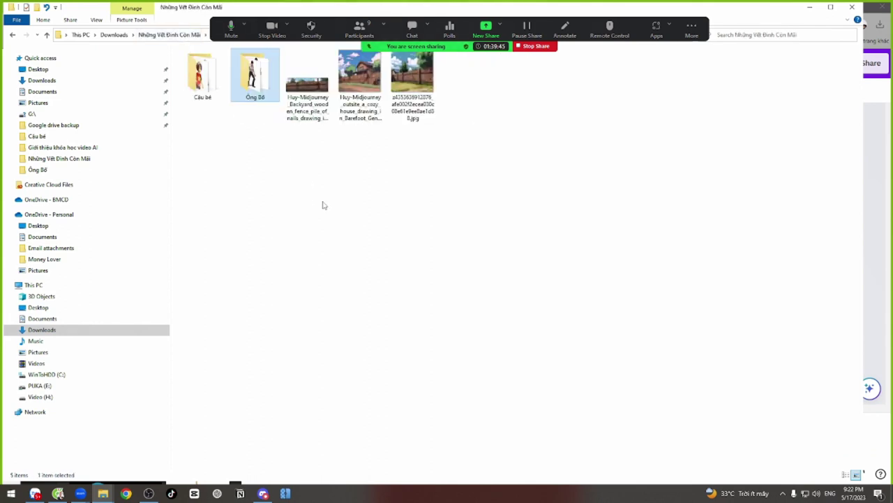
Step: Return to the Canva design and stop sharing the screen in the Zoom meeting
{"action": "key", "text": "alt+Tab"}
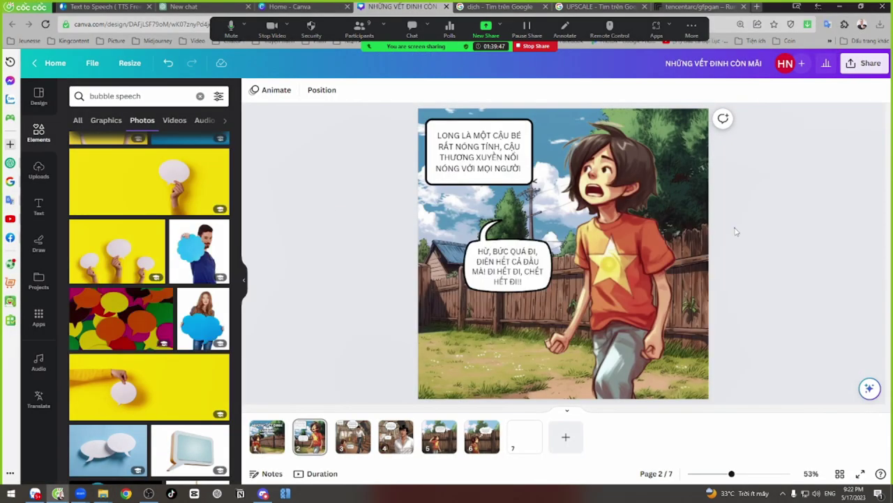
{"action": "left_click", "coordinate": [538, 47]}
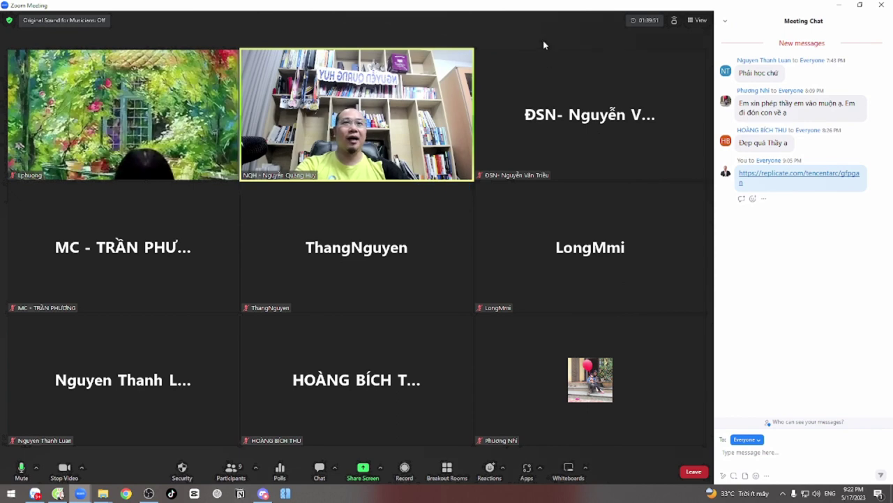